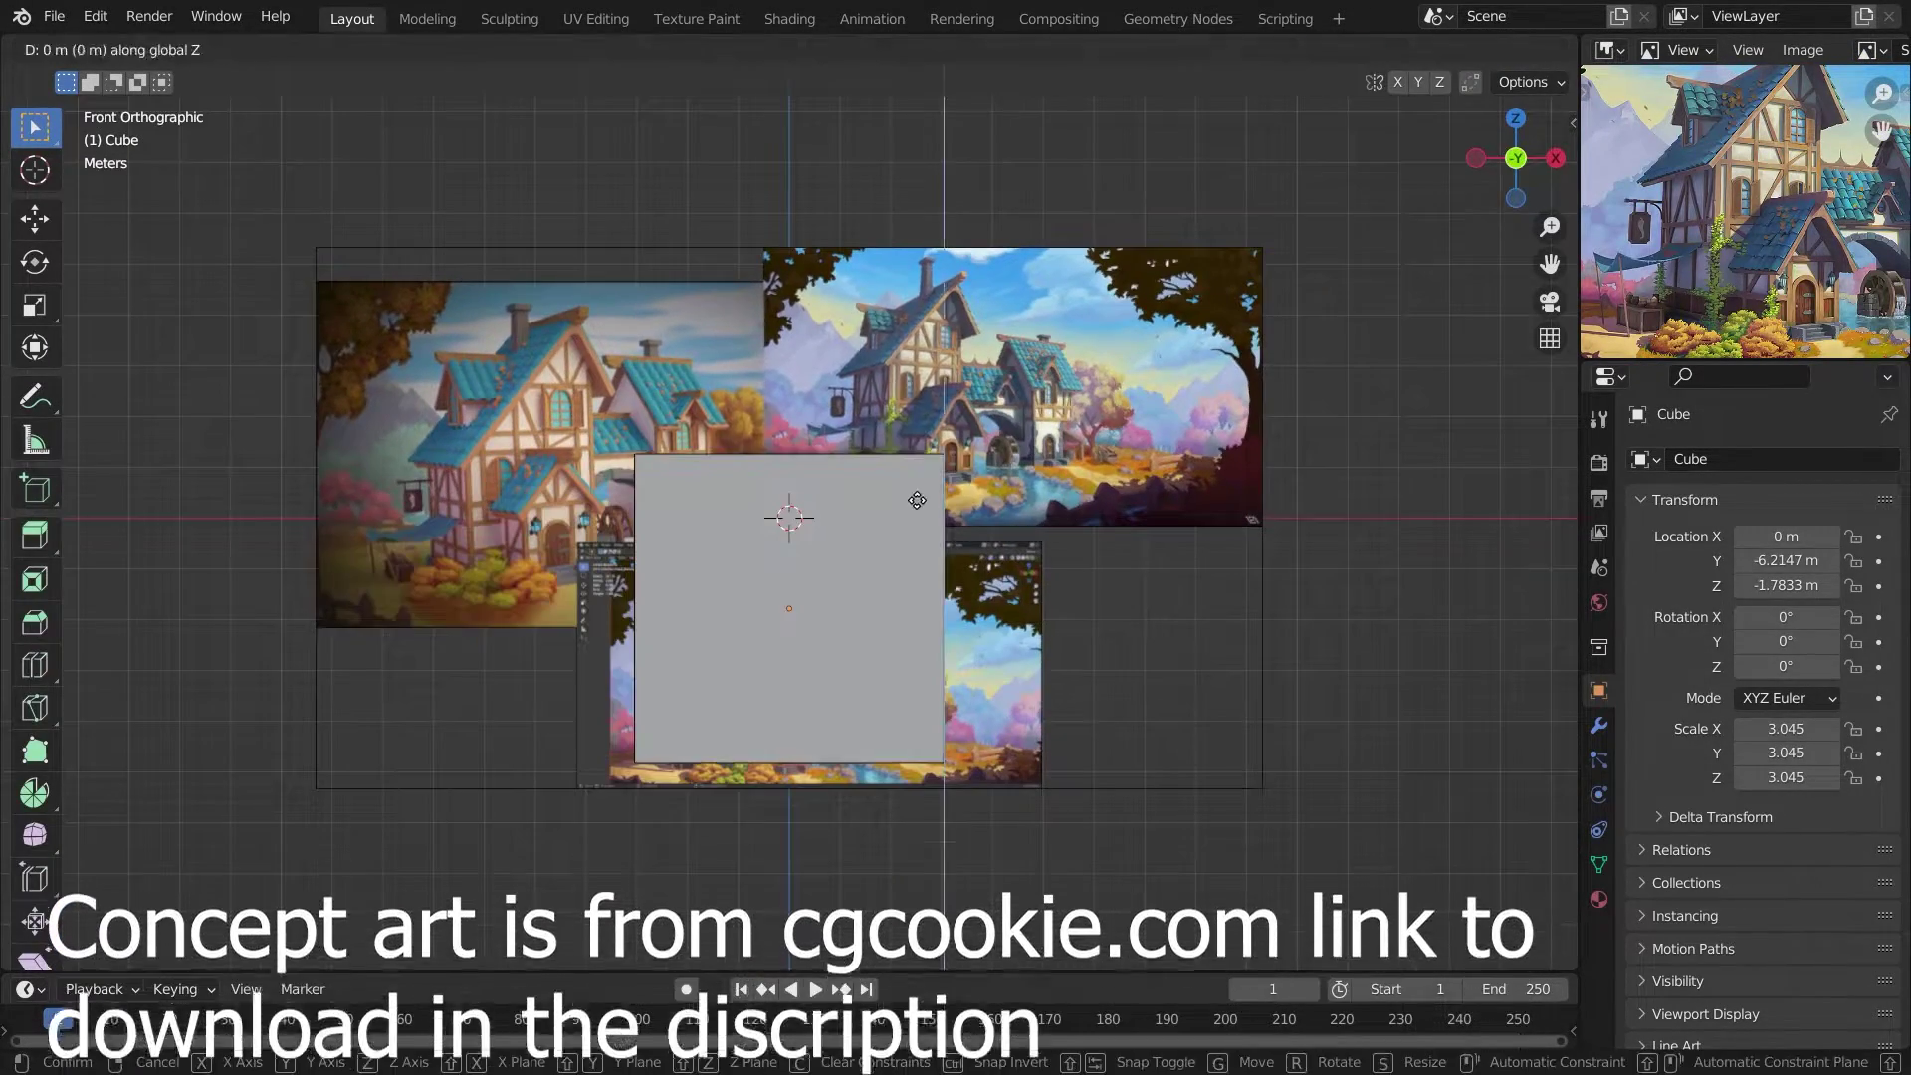
# Raise the tower block's top edge straight up into a sloped roof peak.
pyautogui.press('g')
pyautogui.press('z')
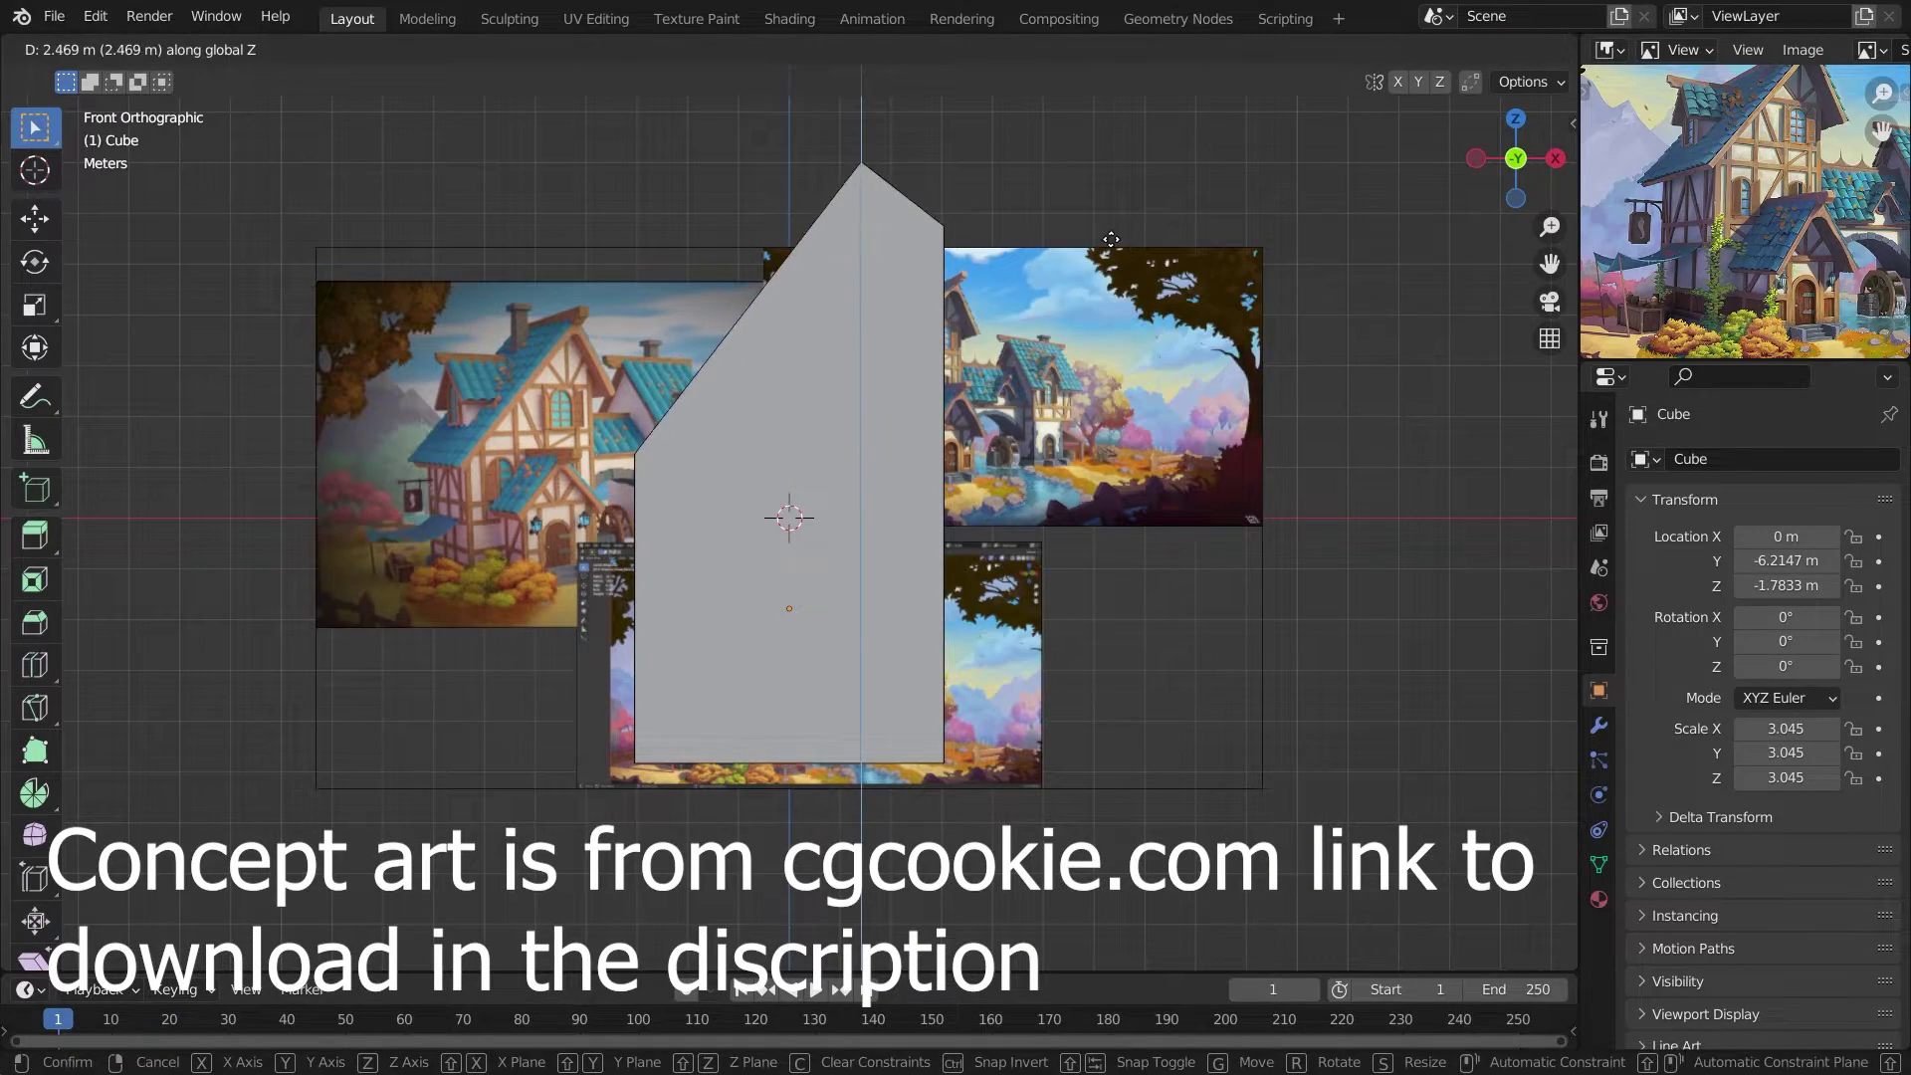
pyautogui.click(1110, 239)
pyautogui.scroll(-2, 1110, 239)
pyautogui.moveTo(895, 448); pyautogui.dragTo(582, 475, button='middle')
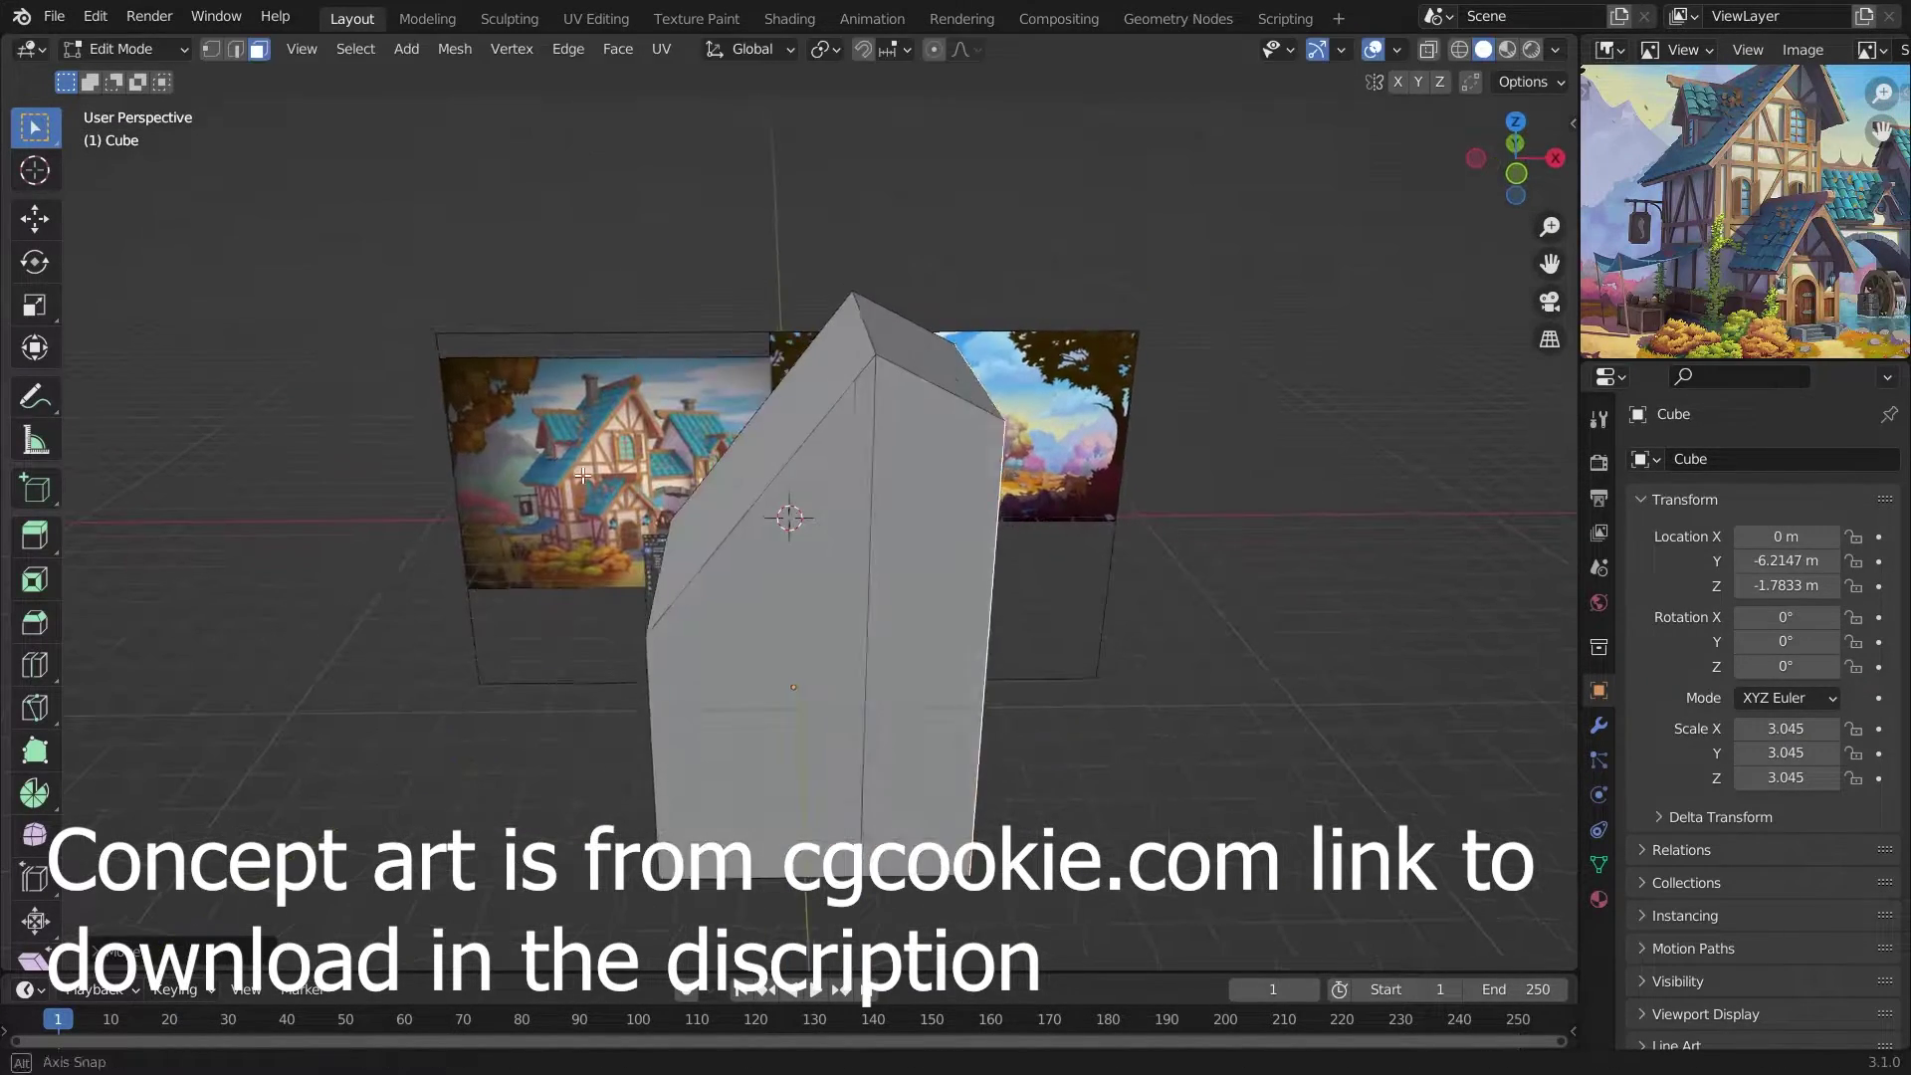
# Narrow the tower block to match the reference house, checking from the front view.
pyautogui.press('s')
pyautogui.press('KP_1')
pyautogui.moveTo(916, 534); pyautogui.dragTo(716, 619, button='middle')
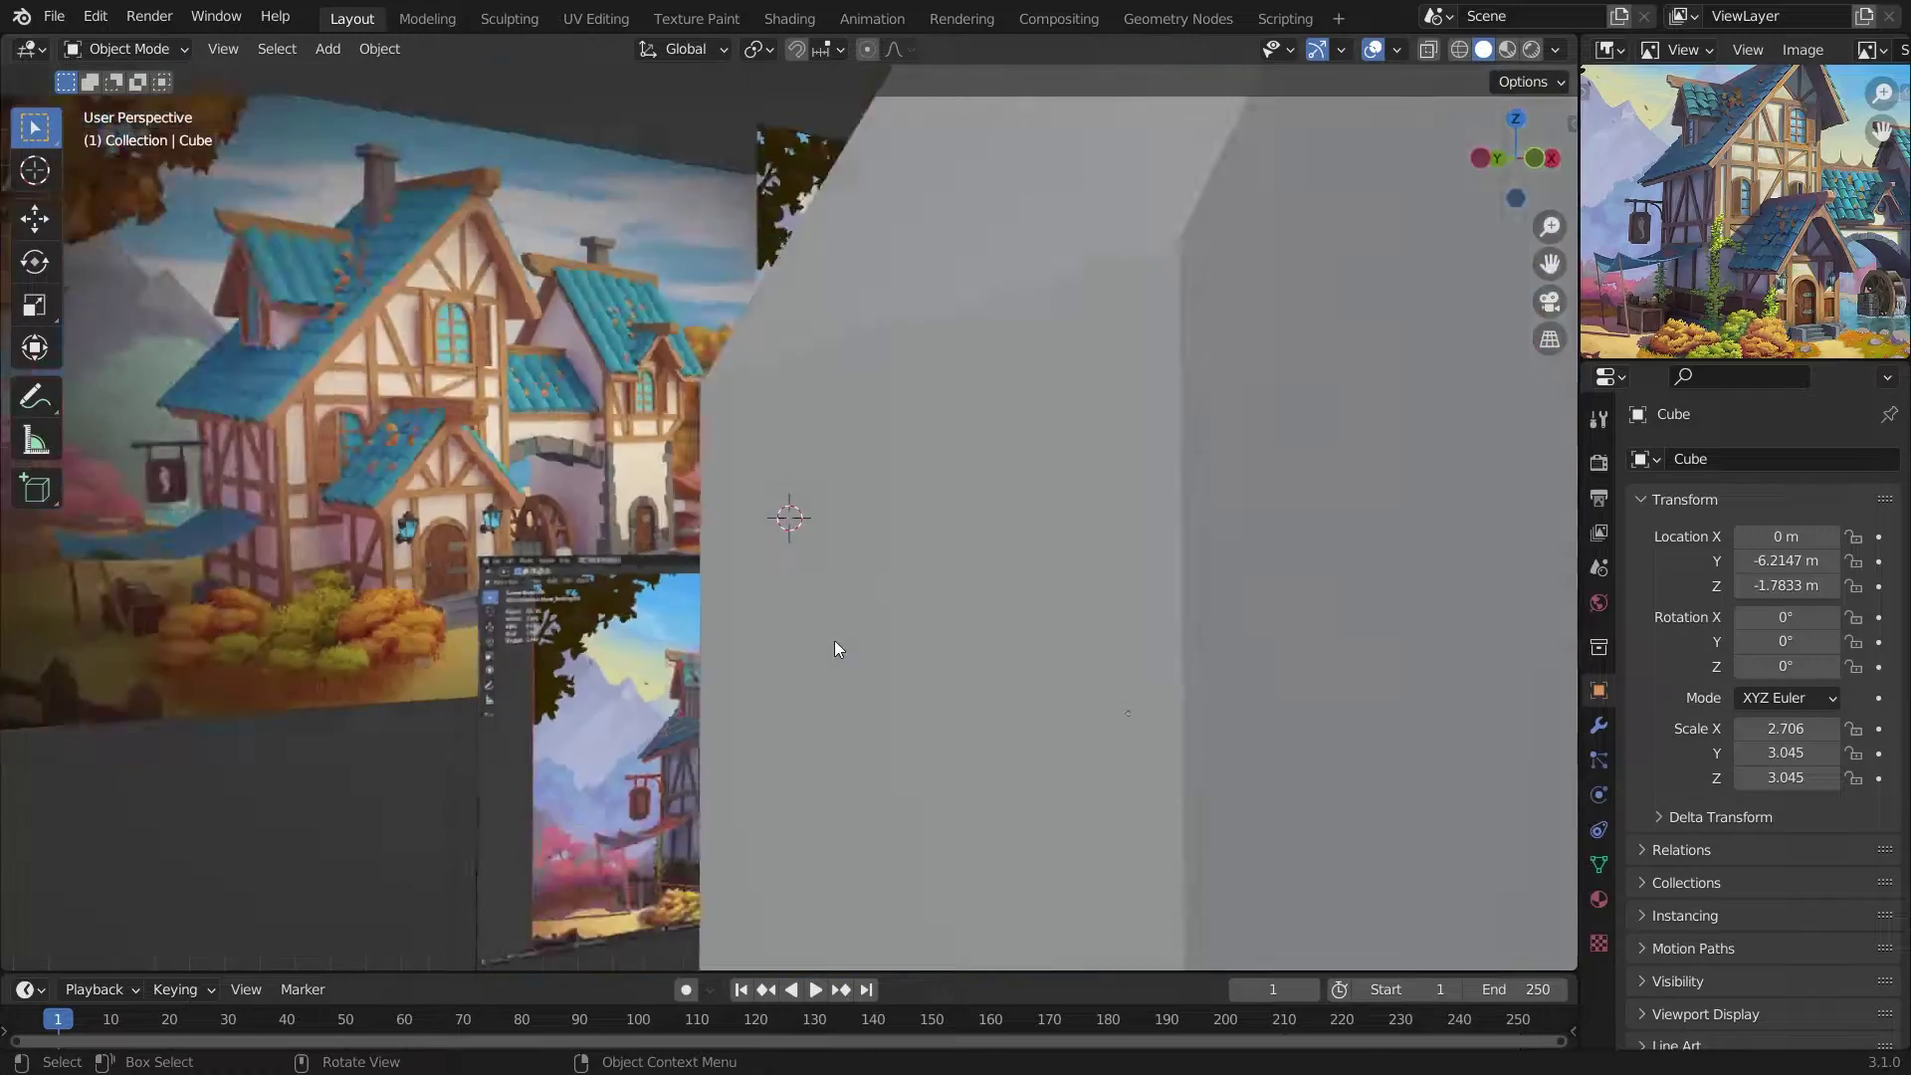
pyautogui.press('KP_1')
pyautogui.scroll(3, 1674, 205)
# Add a new cube and snap it to the 3D cursor.
pyautogui.hotkey('shift', 'a')
pyautogui.click(677, 478)
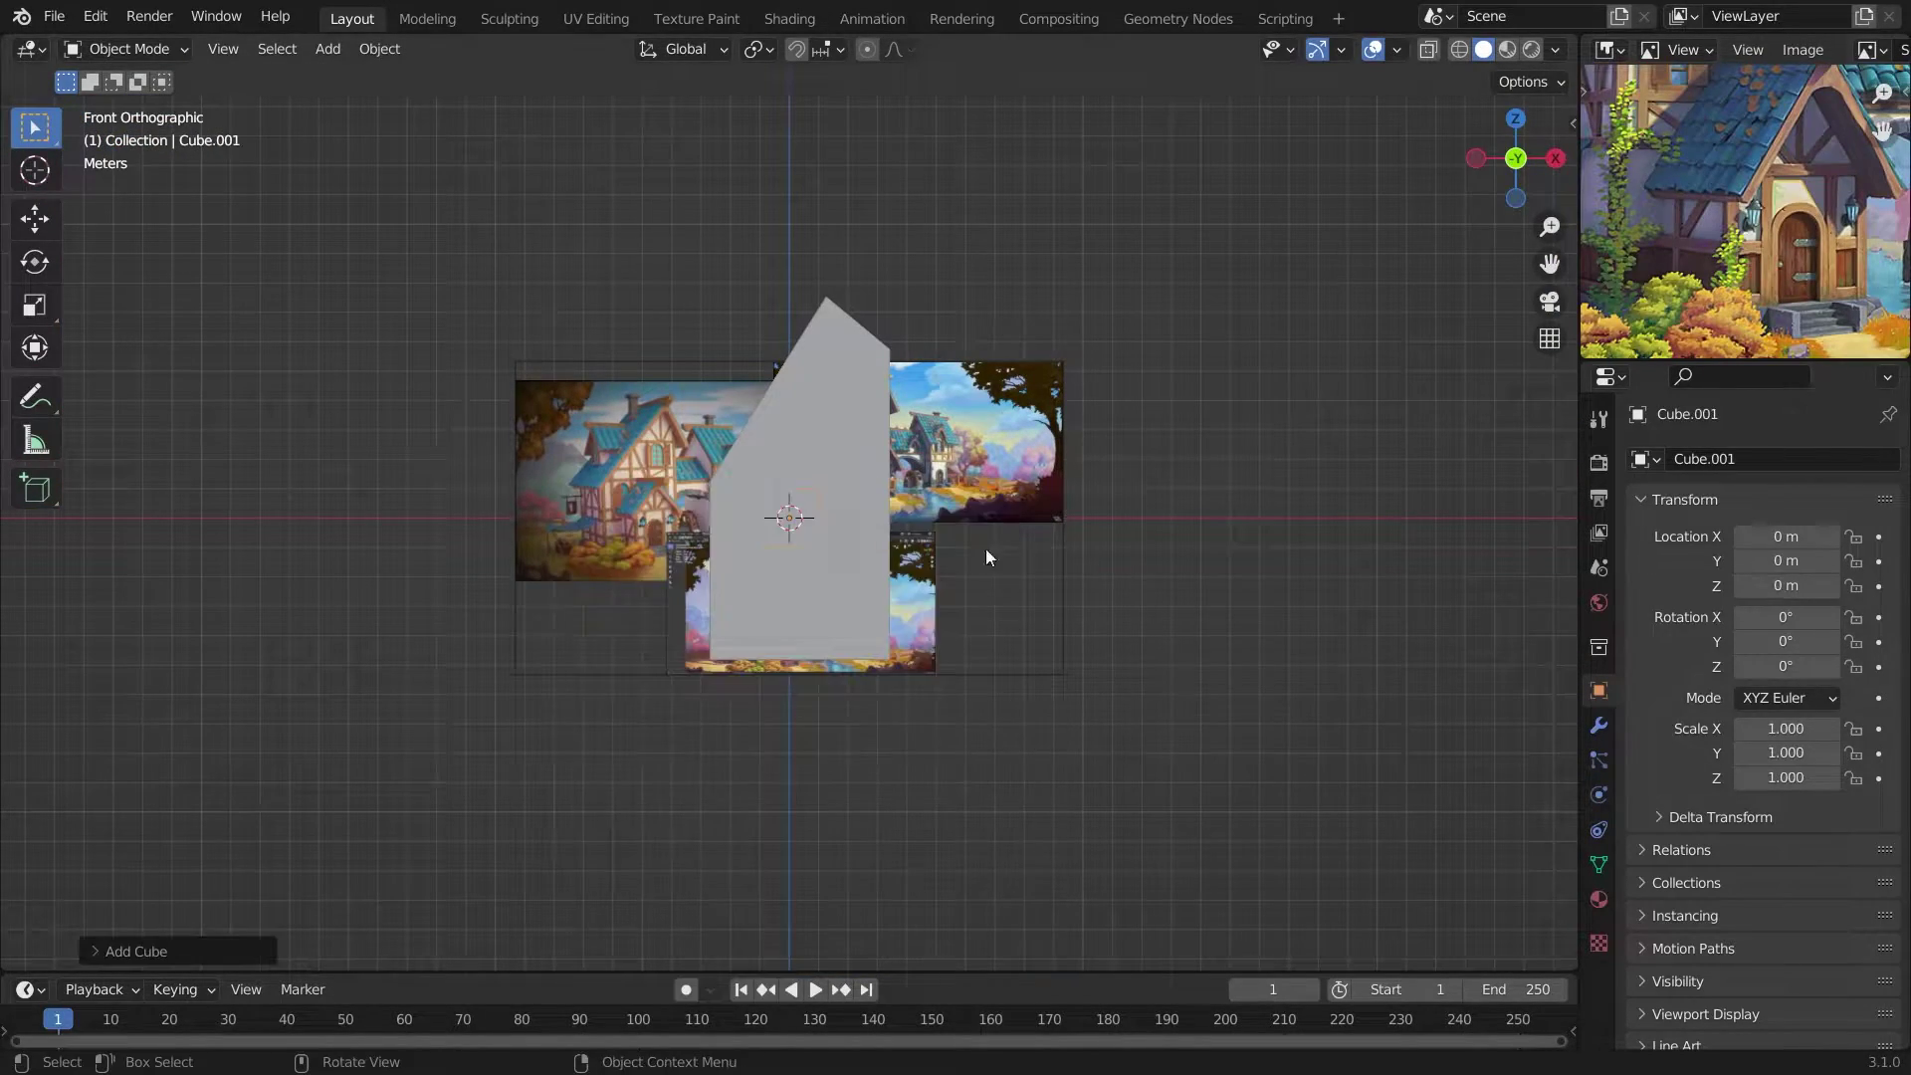
pyautogui.moveTo(985, 547); pyautogui.dragTo(890, 760, button='middle')
pyautogui.hotkey('shift', 's')
pyautogui.click(895, 572)
pyautogui.press('KP_1')
pyautogui.moveTo(806, 527); pyautogui.dragTo(1074, 543, button='middle')
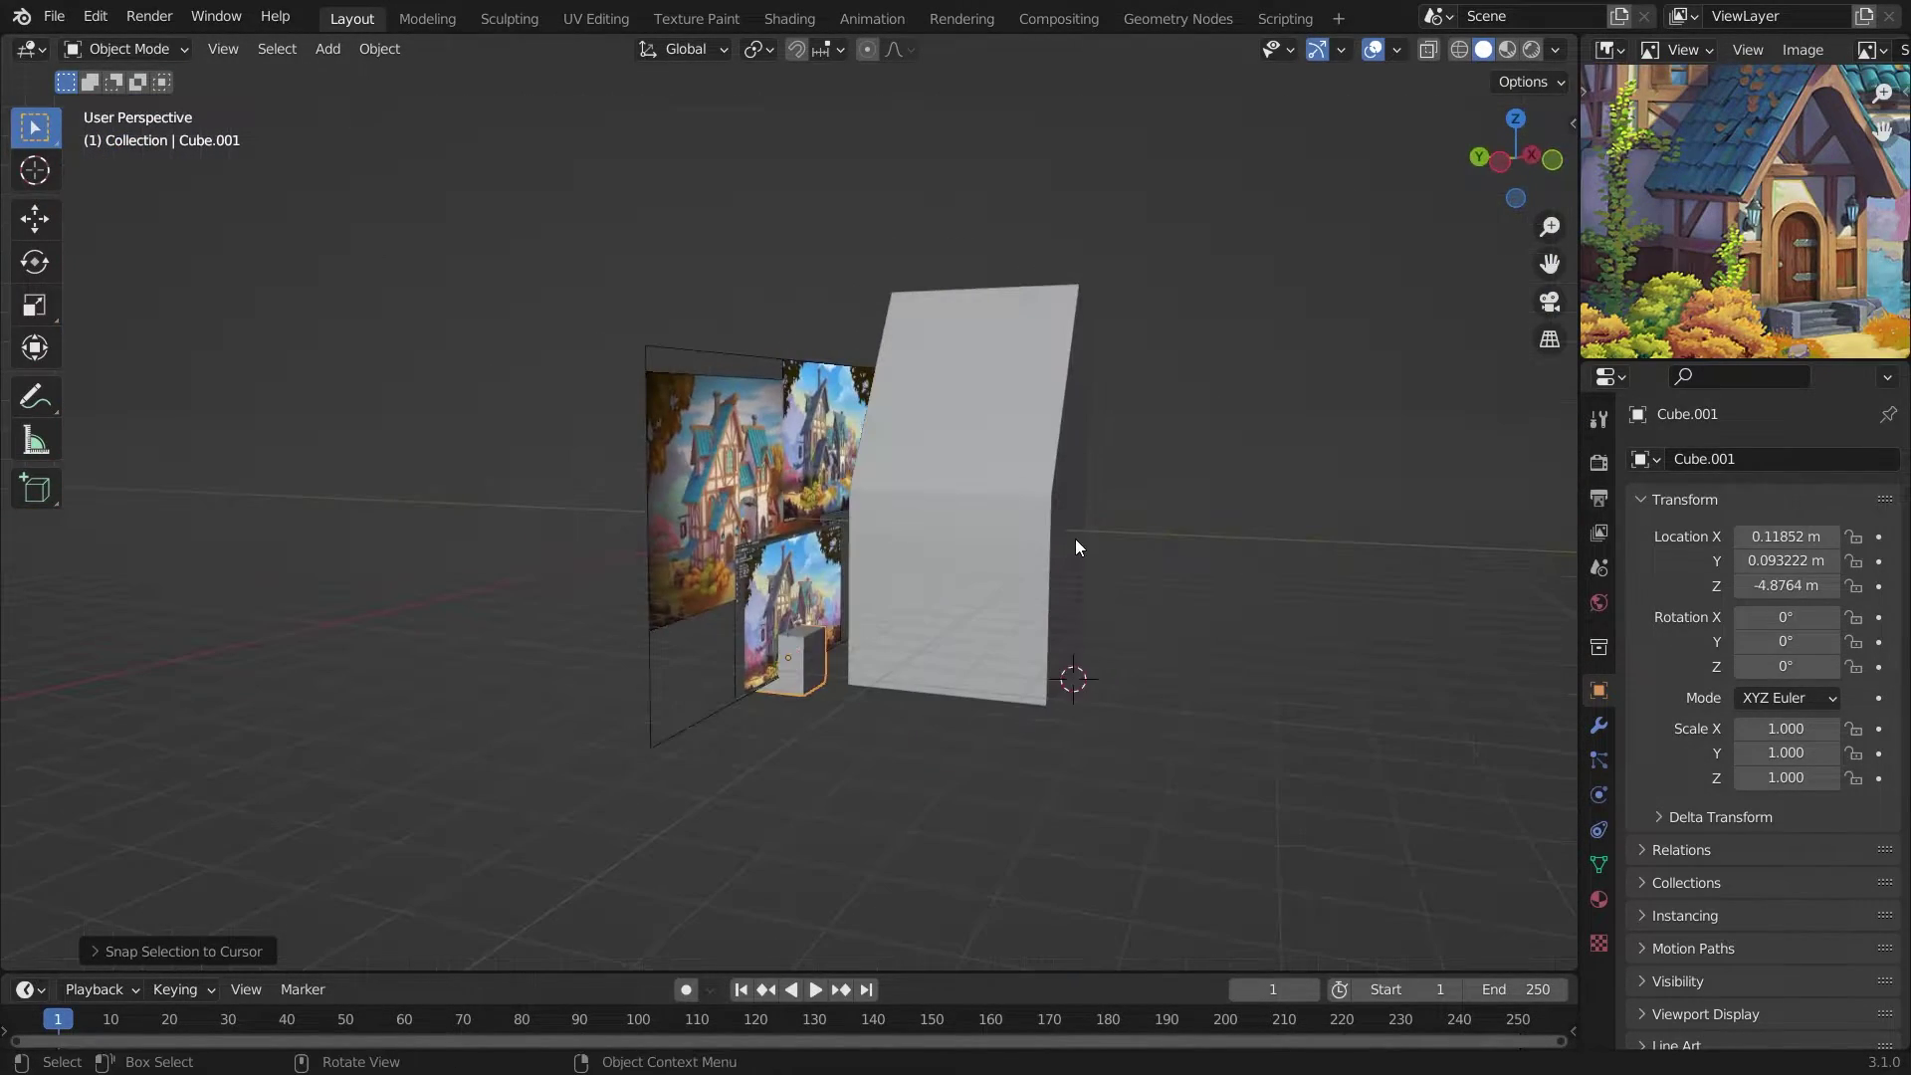
# Place the new cube in front of the tower and stretch it along X.
pyautogui.press('g')
pyautogui.press('KP_3')
pyautogui.press('KP_1')
pyautogui.click(893, 671)
pyautogui.scroll(5, 893, 670)
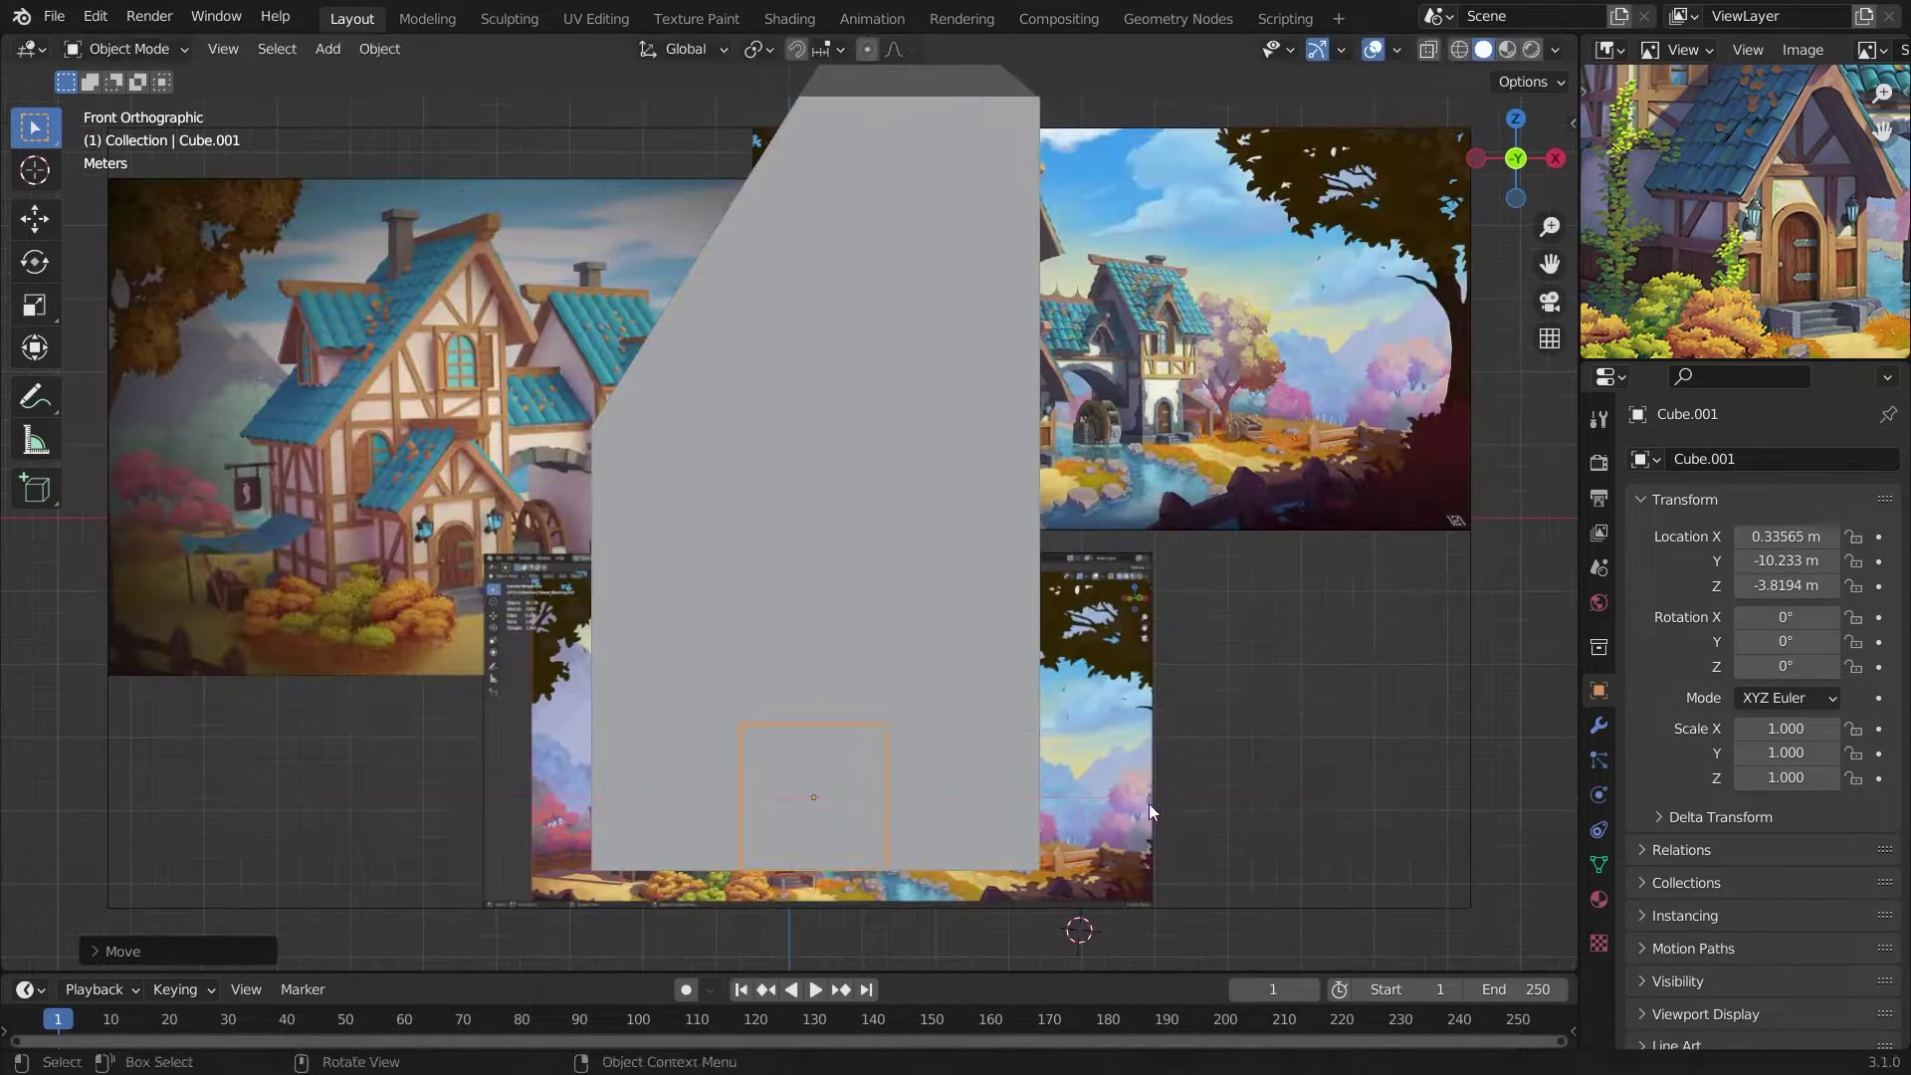
pyautogui.press('s')
pyautogui.press('x')
pyautogui.click(1095, 746)
# In Edit Mode with X-ray, raise the cube's middle edge into a roof peak.
pyautogui.press('Tab')
pyautogui.hotkey('alt', 'z')
pyautogui.press('g')
pyautogui.press('z')
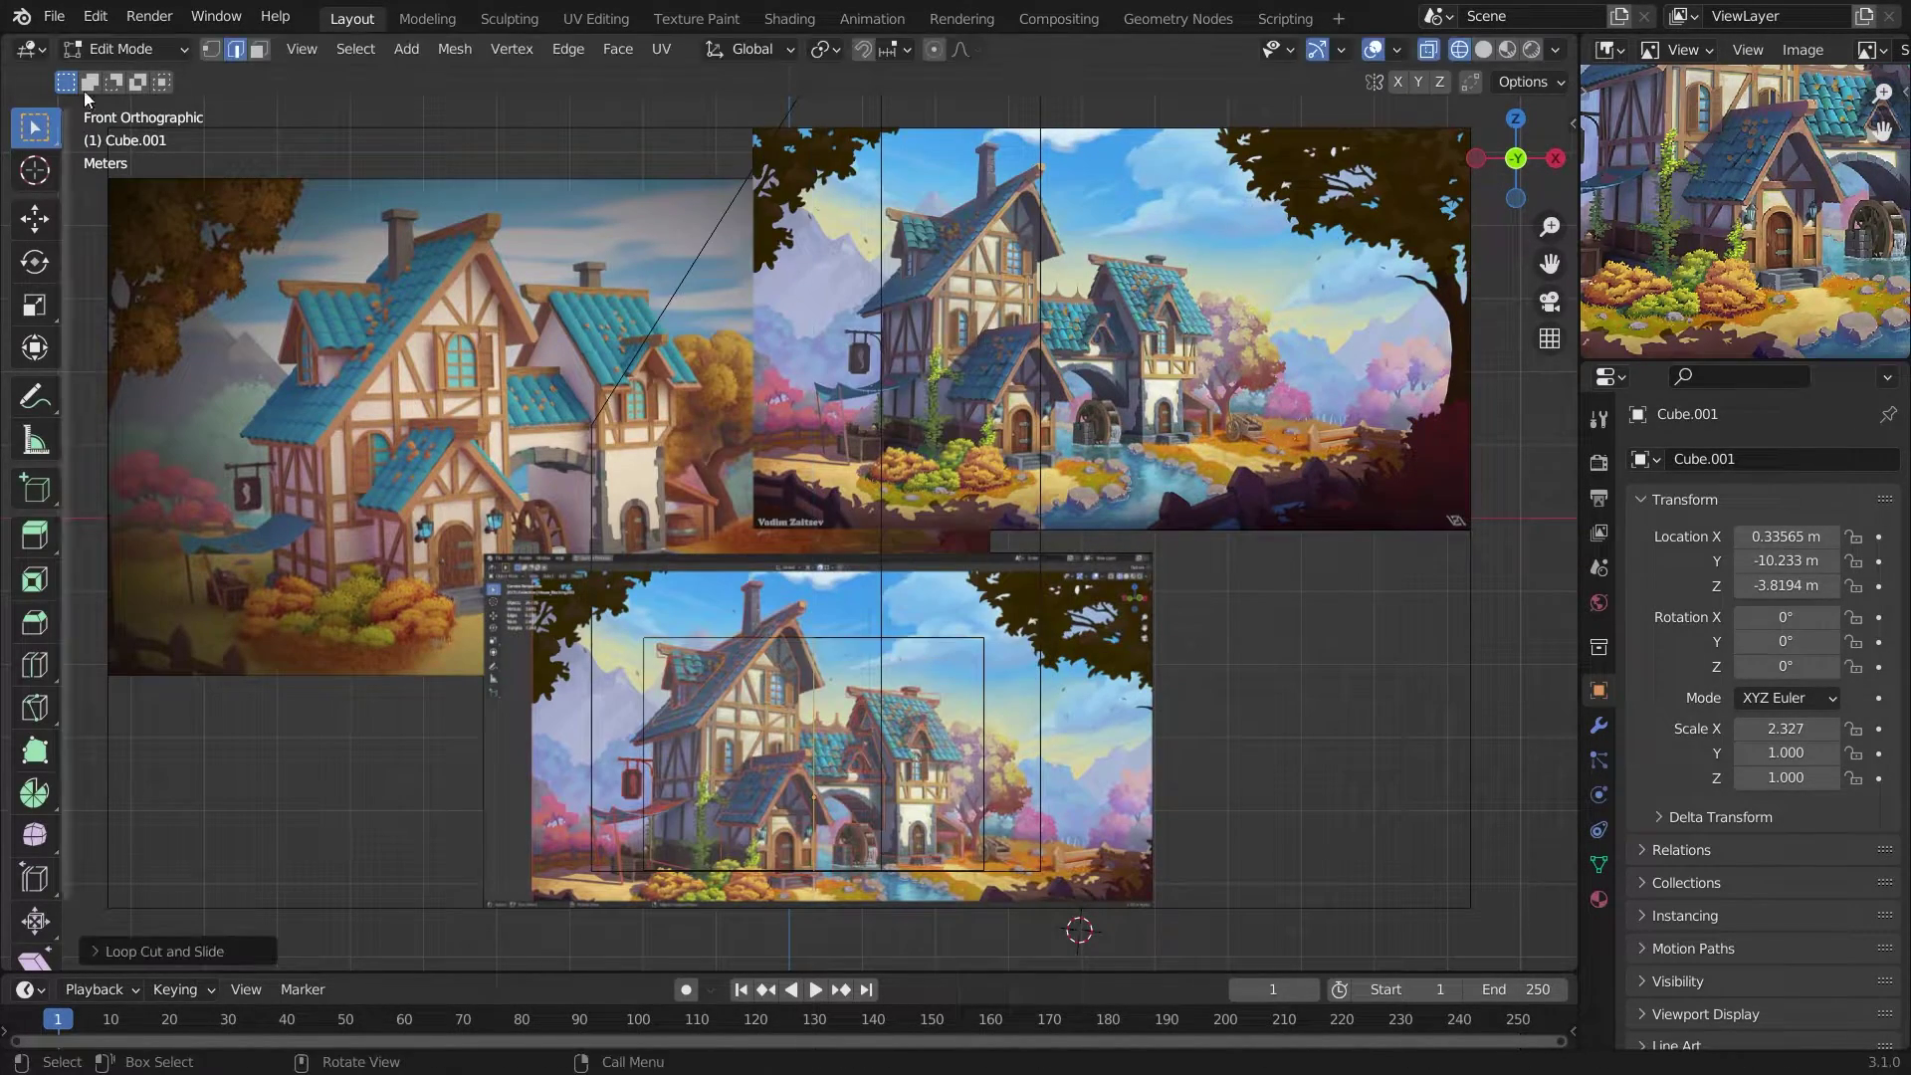
pyautogui.scroll(-2, 1153, 664)
pyautogui.press('Tab')
pyautogui.hotkey('alt', 'z')
# Resize the small house in depth along Y and in width along X.
pyautogui.moveTo(1268, 708); pyautogui.dragTo(1250, 647, button='middle')
pyautogui.press('s')
pyautogui.press('y')
pyautogui.click(1314, 558)
pyautogui.press('s')
pyautogui.press('x')
pyautogui.moveTo(1313, 566)
pyautogui.mouseDown(button='middle')
pyautogui.moveTo(996, 610)
pyautogui.moveTo(1129, 685)
pyautogui.mouseUp(button='middle')
pyautogui.press('KP_1')
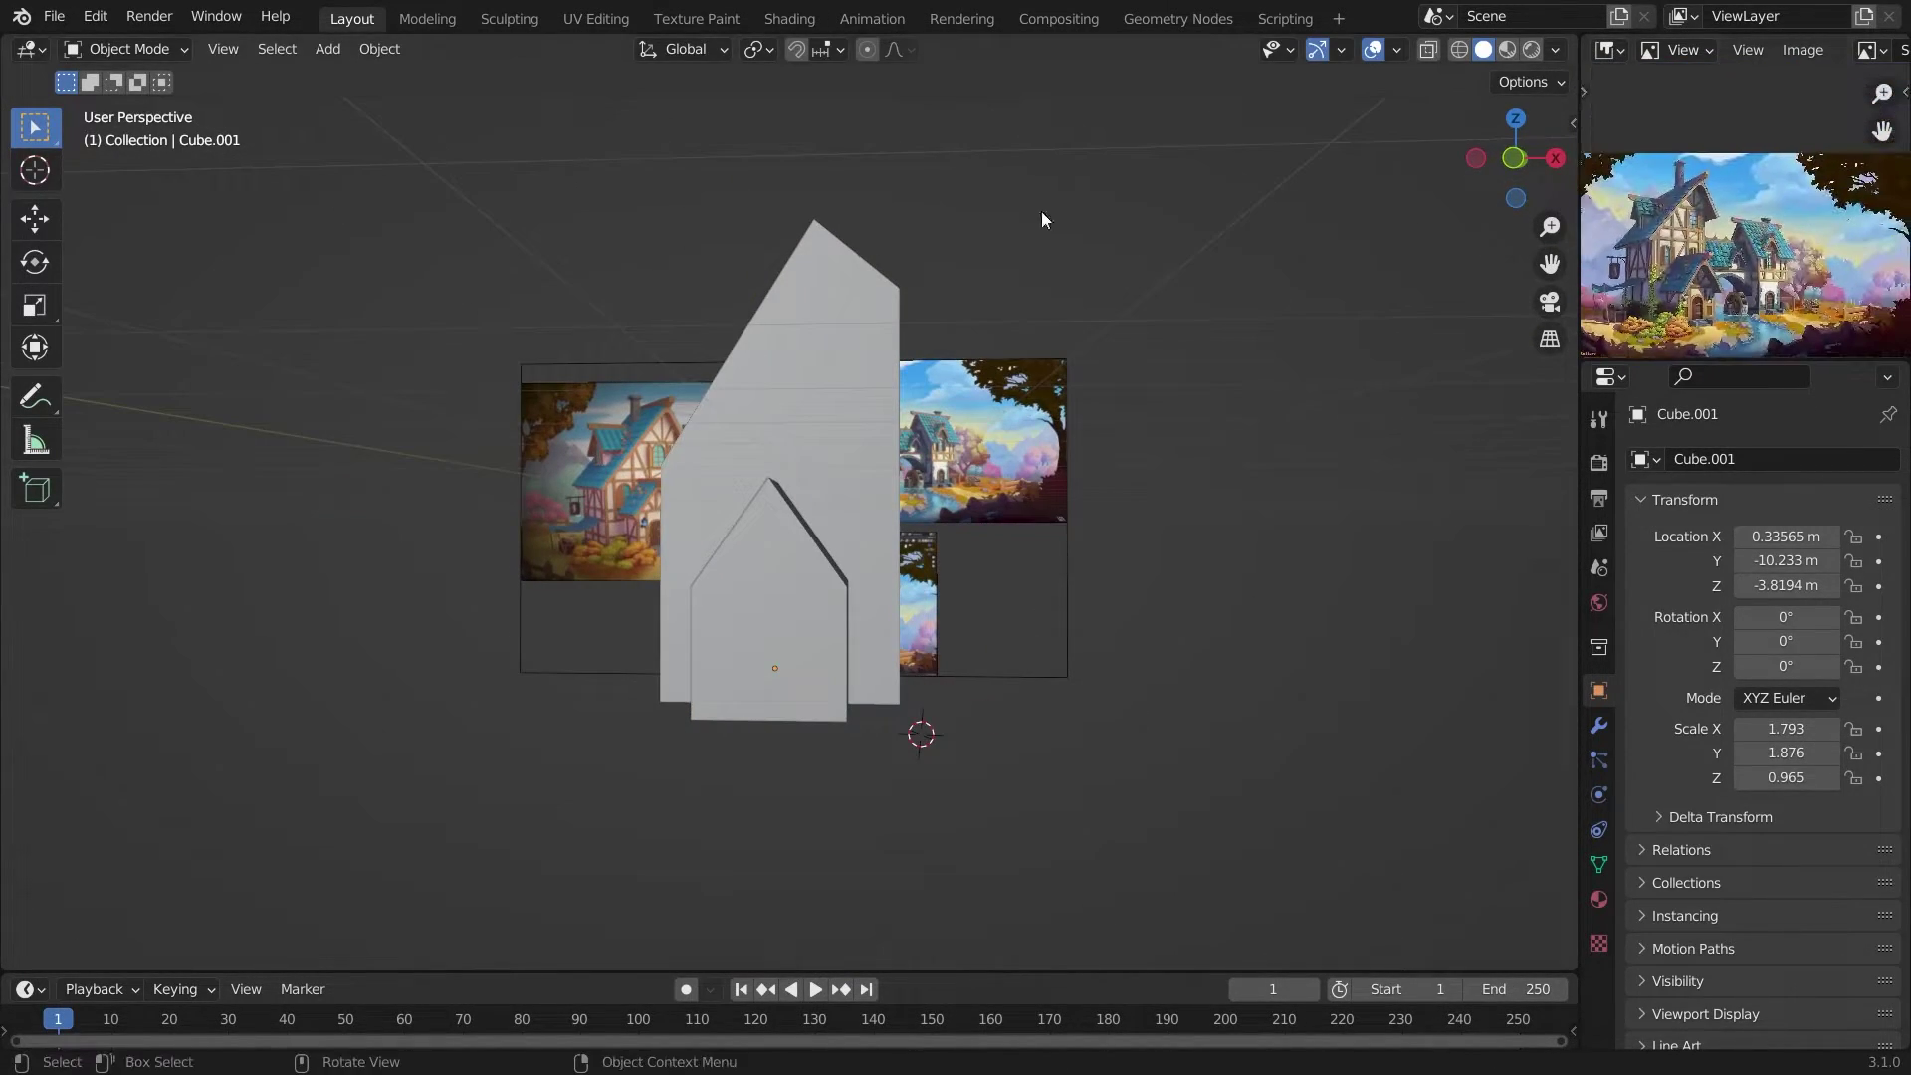
pyautogui.scroll(3, 1899, 177)
# Shift the new cube along Y and lower the small house slightly along Z.
pyautogui.press('KP_3')
pyautogui.press('y')
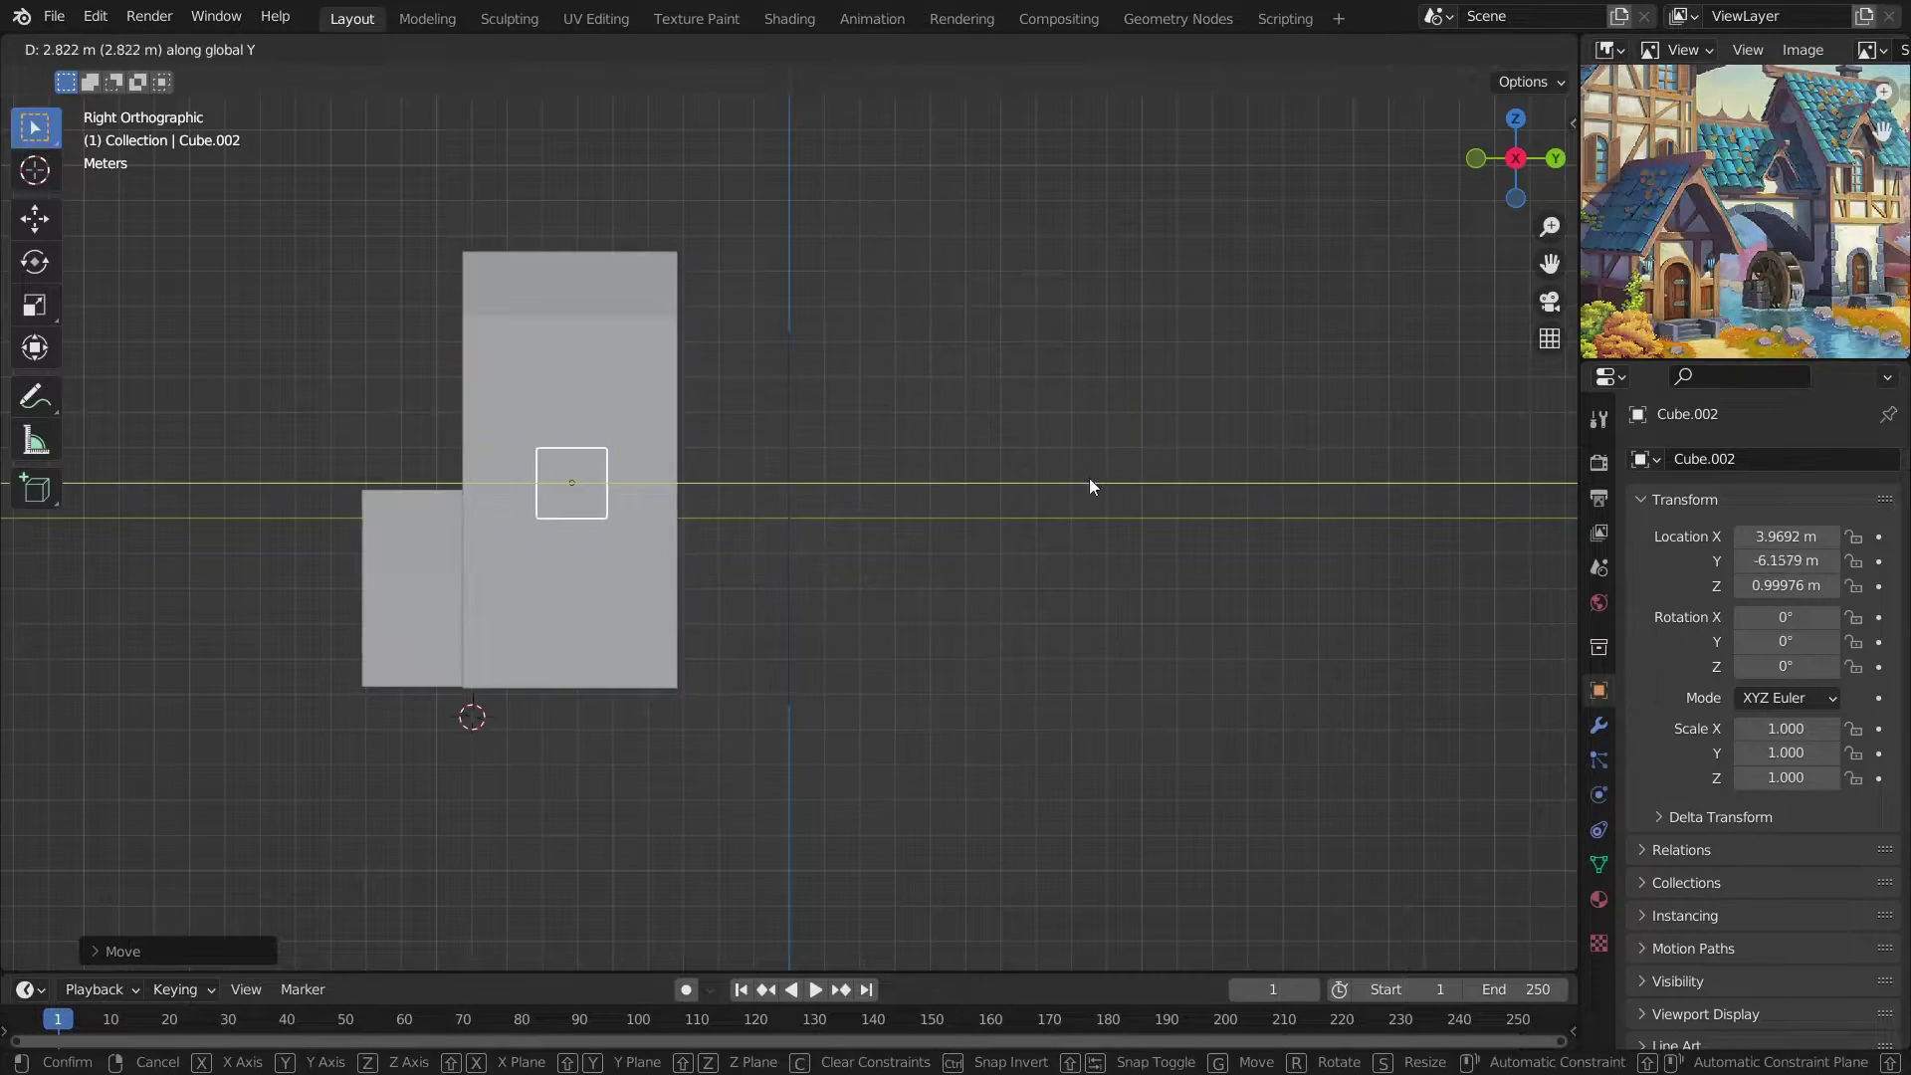
pyautogui.moveTo(392, 534); pyautogui.dragTo(736, 587, button='middle')
pyautogui.press('g')
pyautogui.press('z')
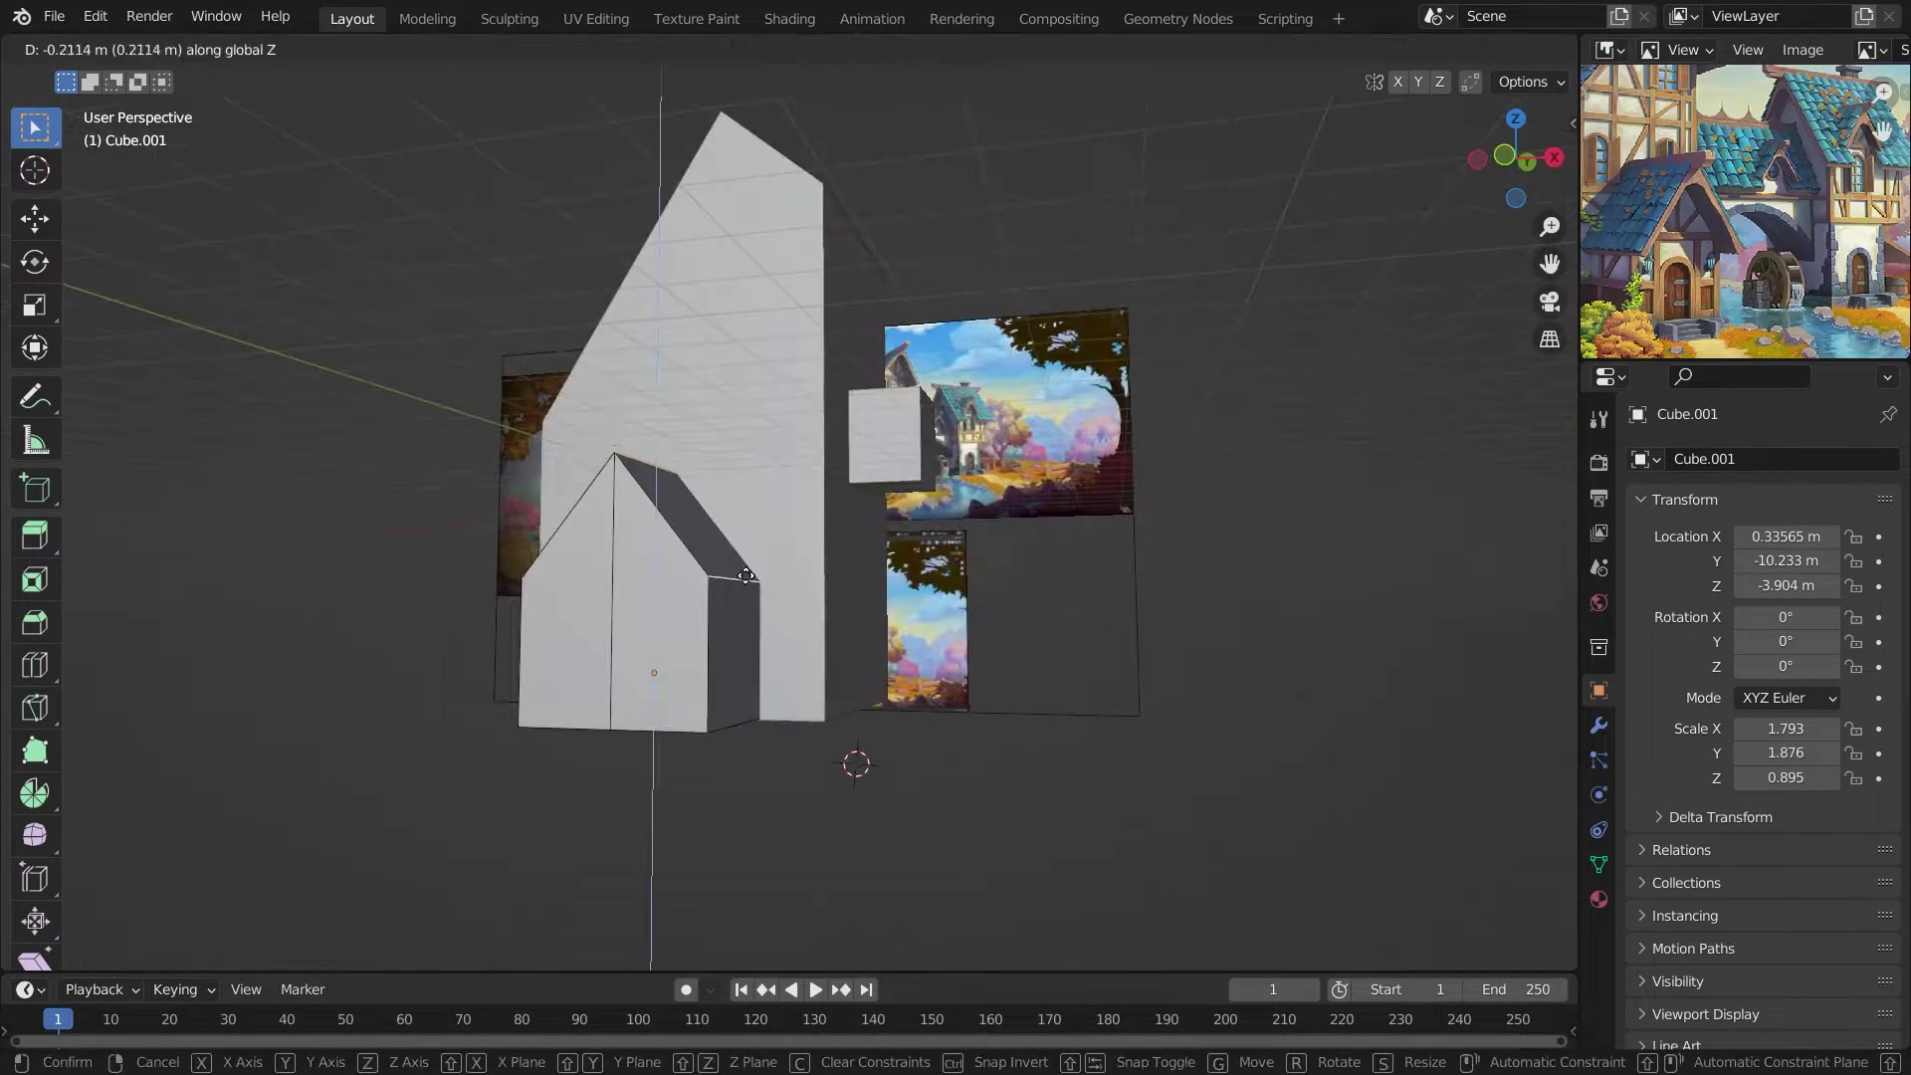
pyautogui.press('KP_3')
pyautogui.press('KP_1')
# Move the new cube along Y and stretch it in depth.
pyautogui.press('g')
pyautogui.press('y')
pyautogui.press('Return')
pyautogui.press('KP_3')
pyautogui.rightClick(1043, 493)
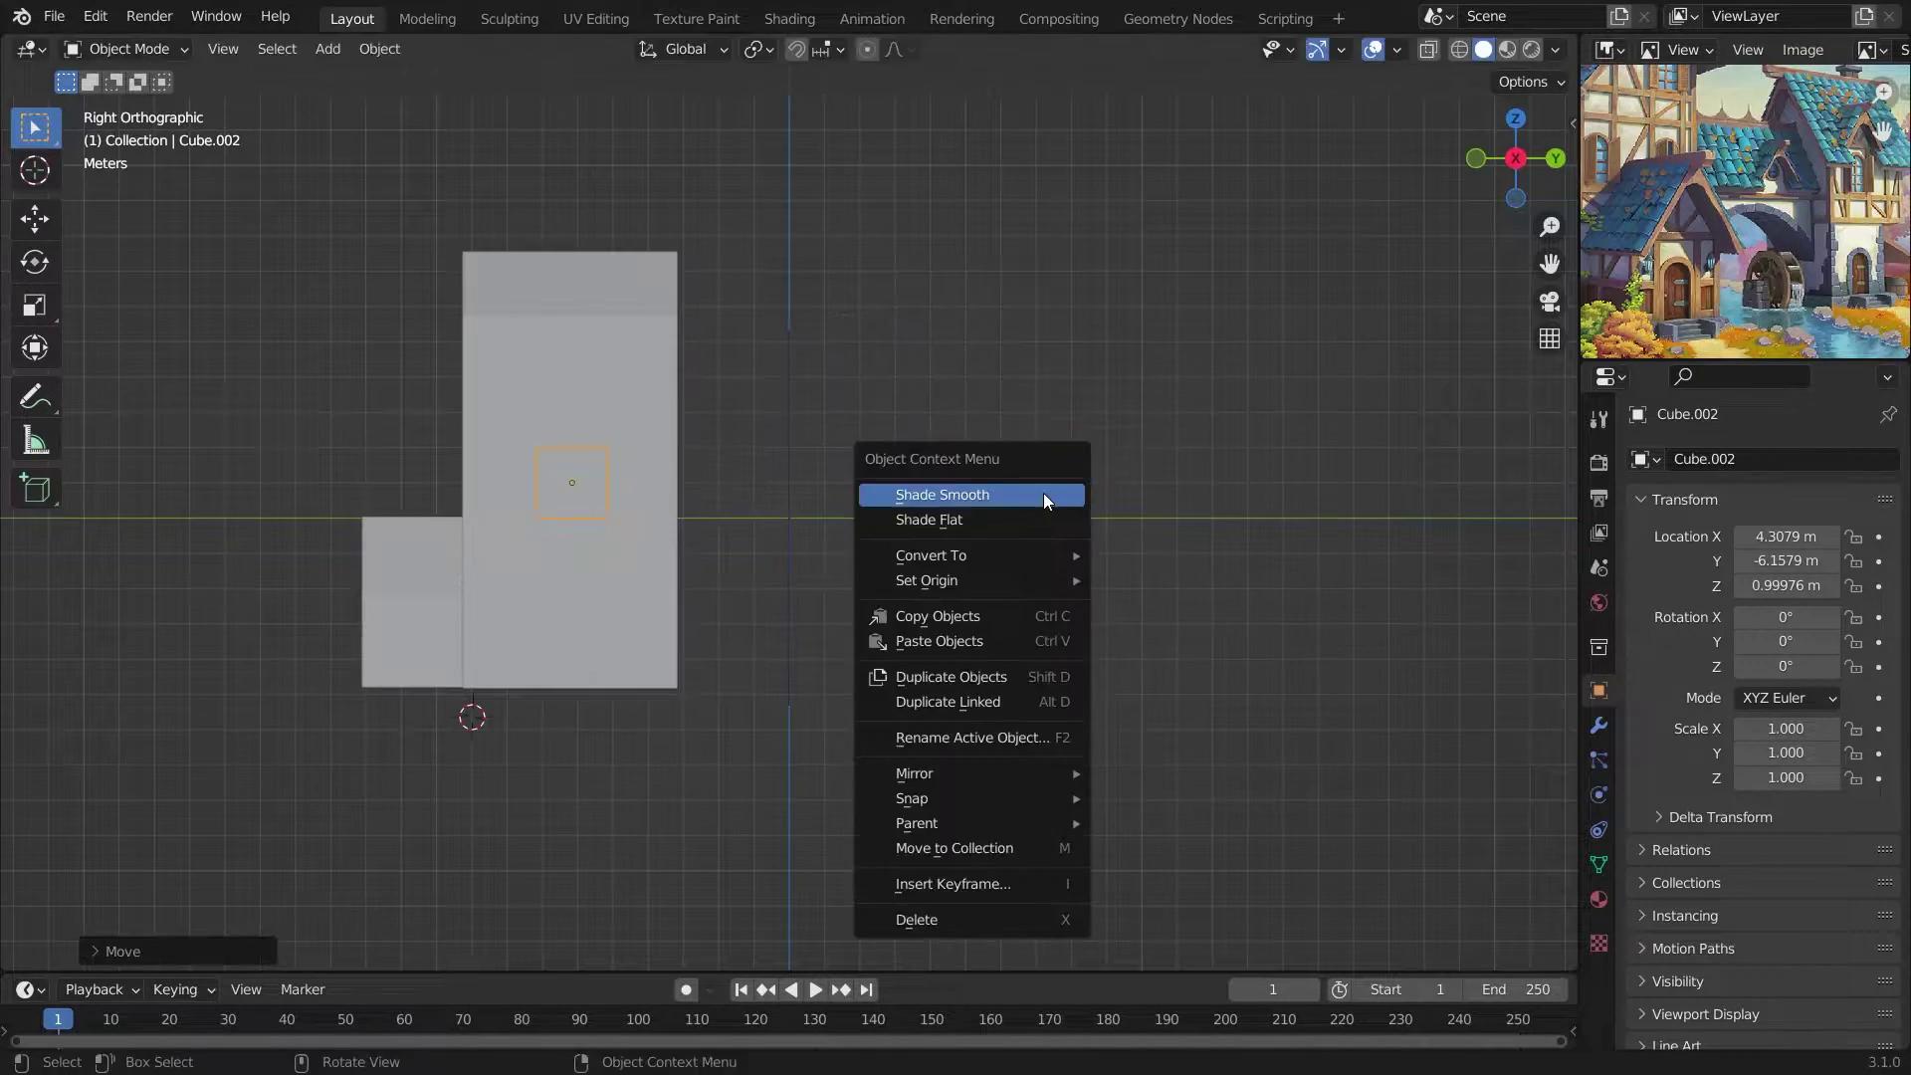
pyautogui.press('s')
pyautogui.press('y')
pyautogui.press('Return')
pyautogui.press('KP_1')
# Raise the box's top faces along Z to set its height.
pyautogui.moveTo(1194, 542)
pyautogui.mouseDown(button='middle')
pyautogui.moveTo(880, 415)
pyautogui.moveTo(818, 557)
pyautogui.mouseUp(button='middle')
pyautogui.press('g')
pyautogui.press('z')
pyautogui.click(880, 415)
pyautogui.scroll(-5, 879, 415)
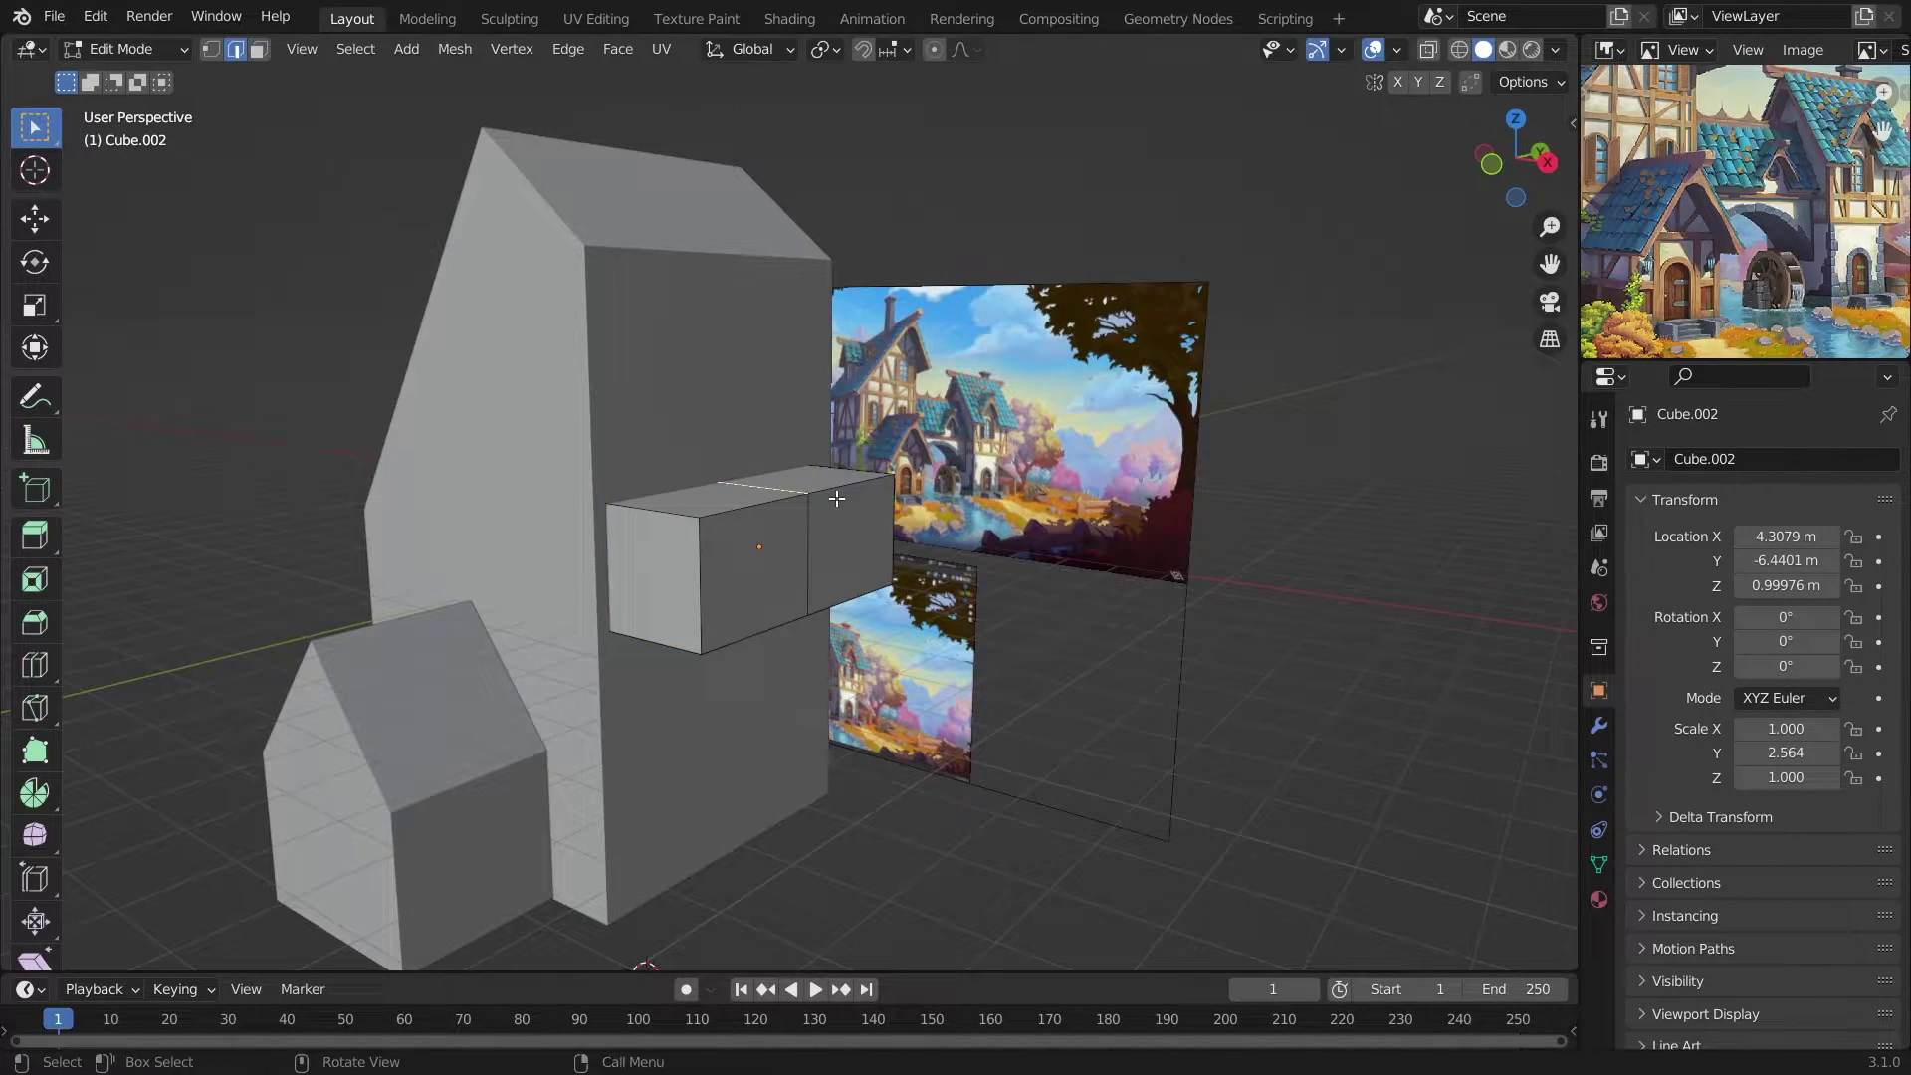
pyautogui.press('KP_3')
pyautogui.press('KP_1')
# Extrude the box's end face out into a long bridge block.
pyautogui.press('e')
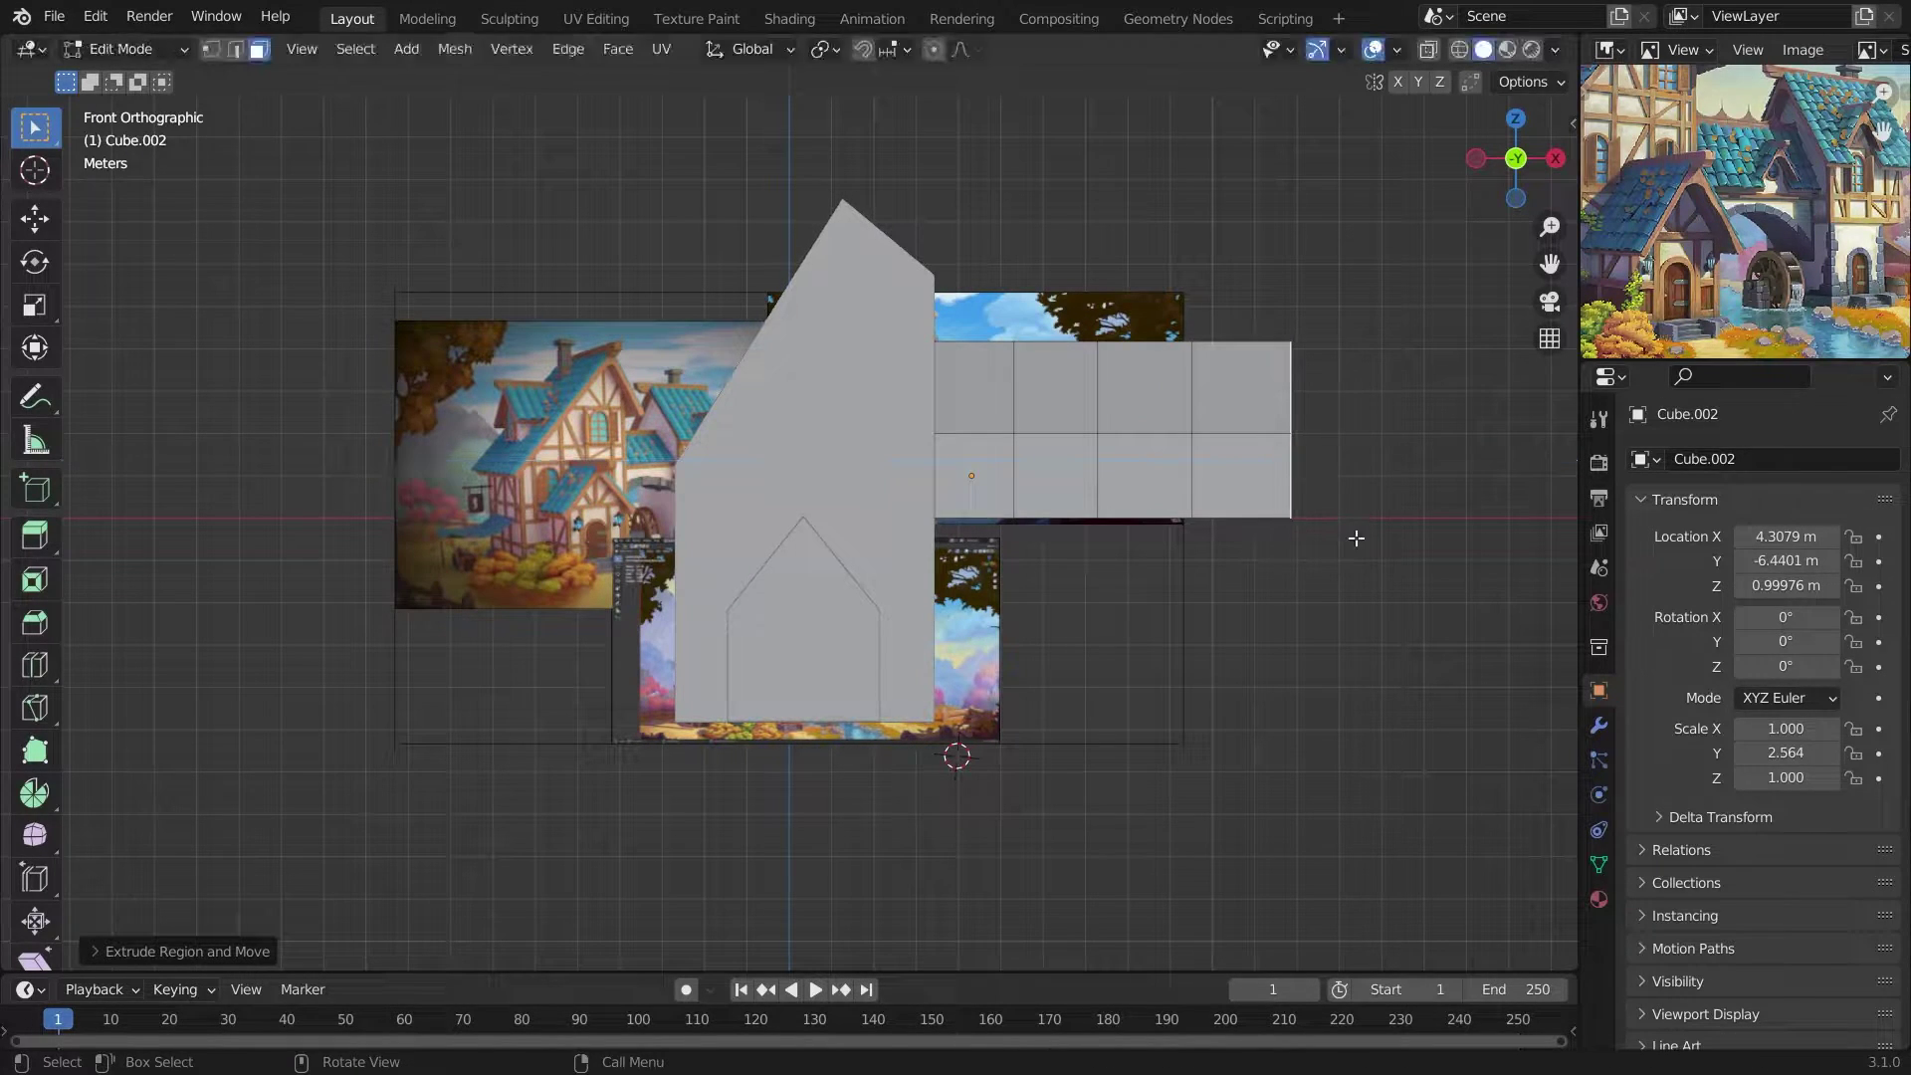
pyautogui.moveTo(1356, 537)
pyautogui.mouseDown(button='middle')
pyautogui.moveTo(1160, 542)
pyautogui.moveTo(1035, 439)
pyautogui.mouseUp(button='middle')
pyautogui.press('KP_1')
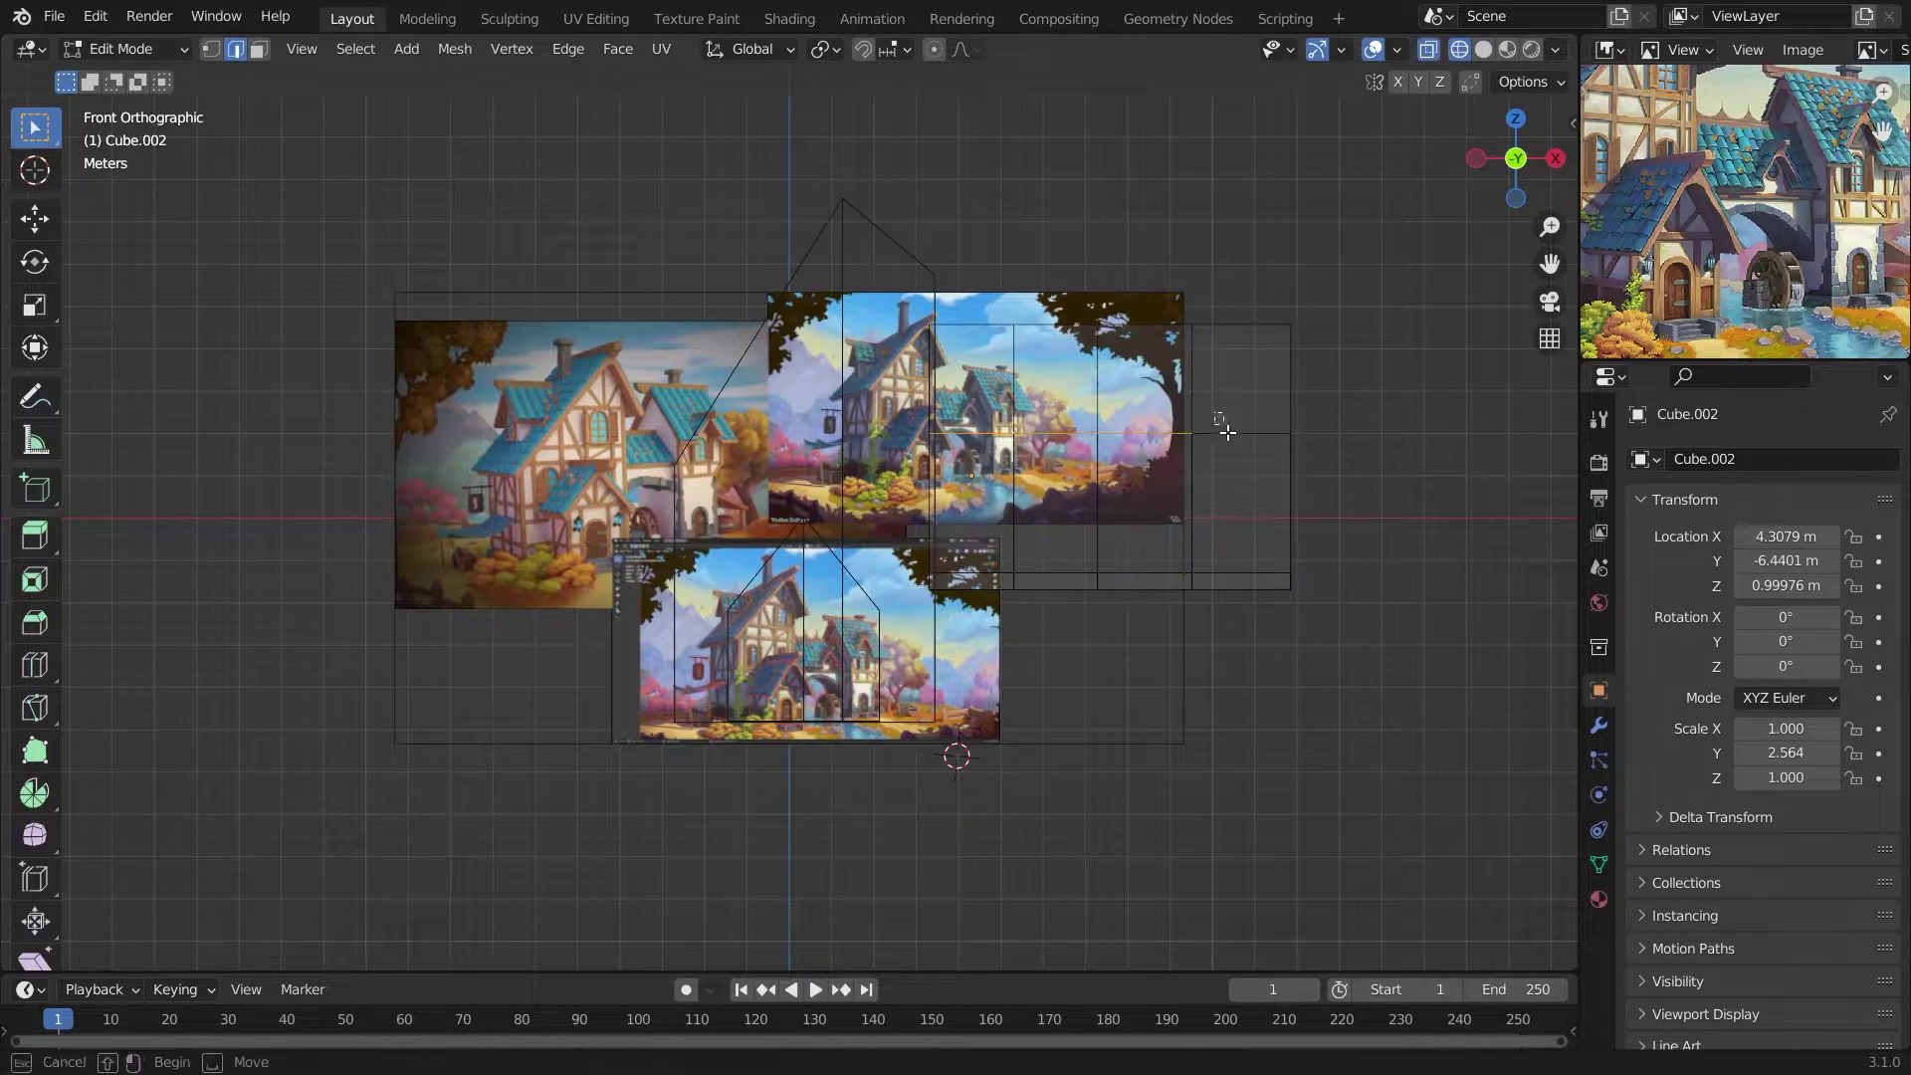
pyautogui.moveTo(1215, 418)
pyautogui.mouseDown(button='middle')
pyautogui.moveTo(1190, 477)
pyautogui.moveTo(631, 392)
pyautogui.moveTo(830, 583)
pyautogui.moveTo(727, 526)
pyautogui.mouseUp(button='middle')
# Select a run of faces along the bridge and move them vertically.
pyautogui.keyDown('ctrl'); pyautogui.click(727, 526); pyautogui.keyUp('ctrl')
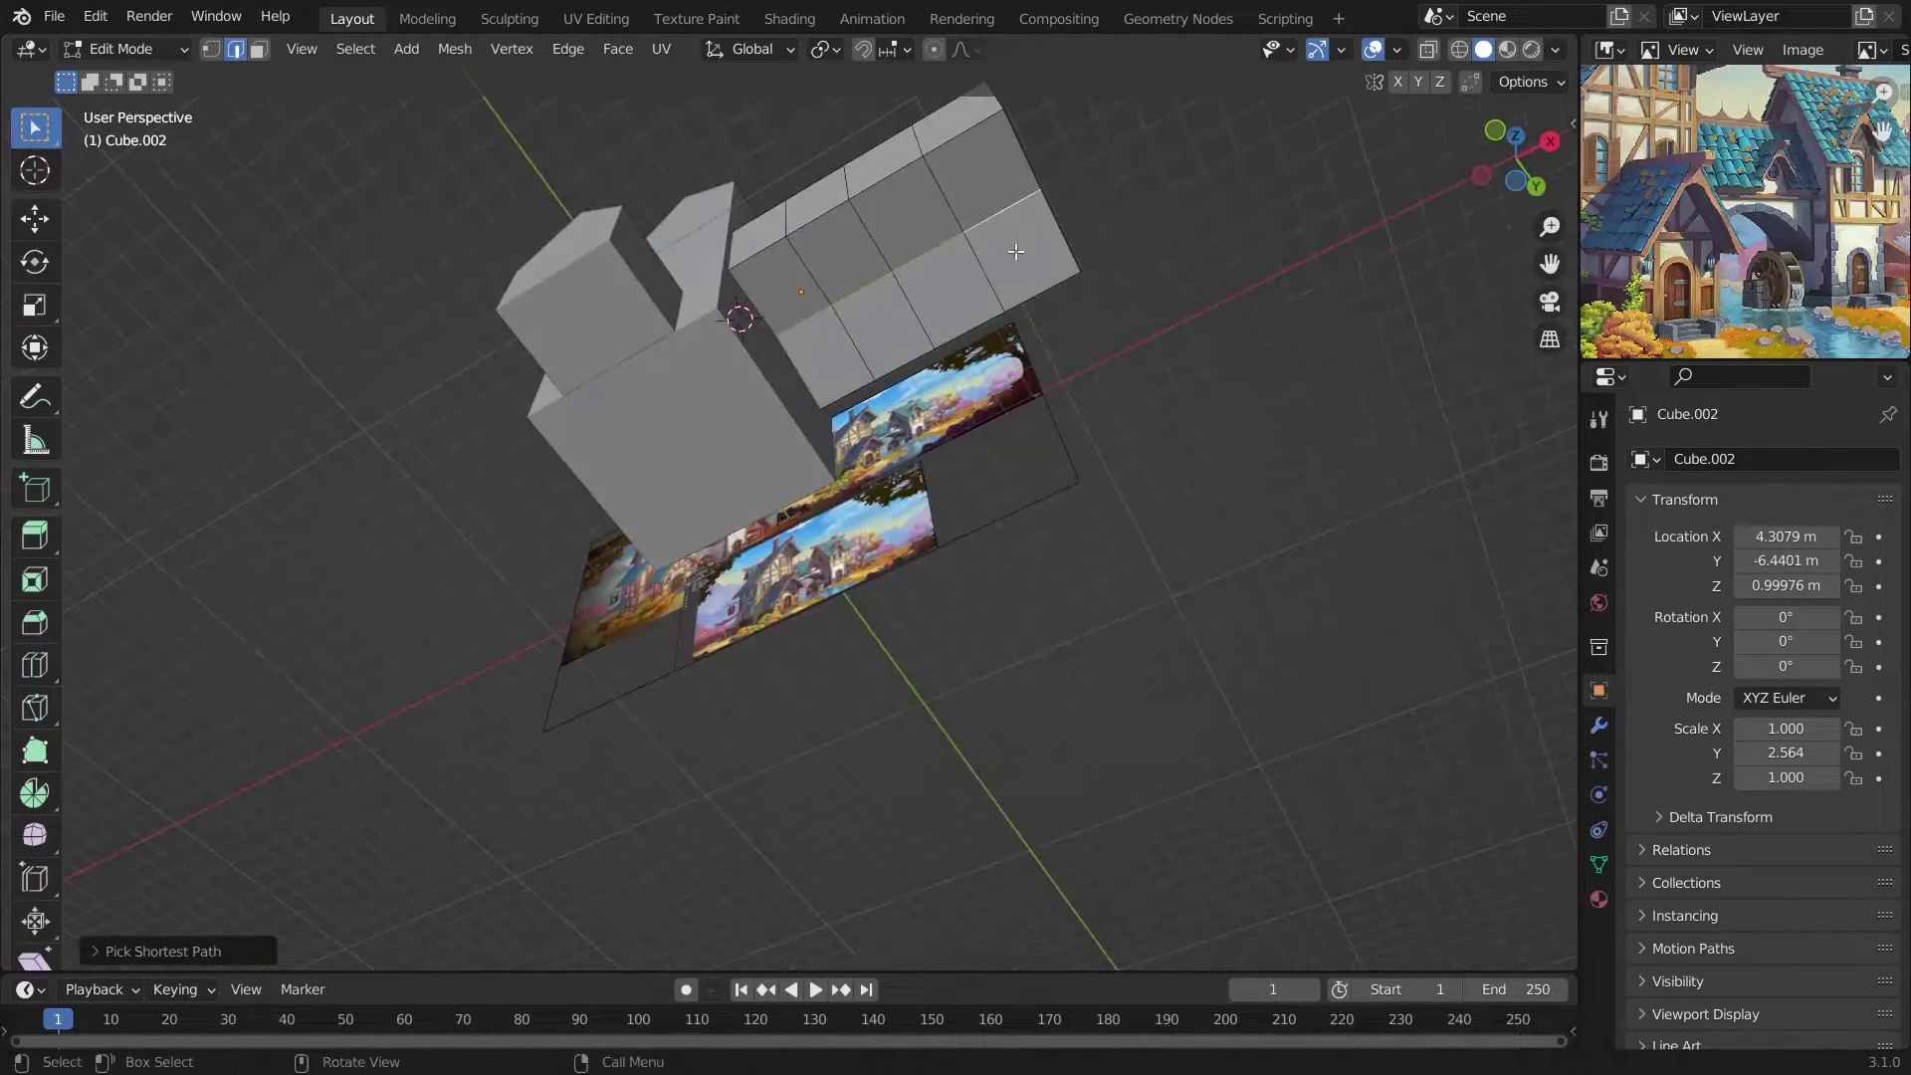
pyautogui.press('KP_3')
pyautogui.press('g')
pyautogui.press('z')
pyautogui.press('KP_1')
pyautogui.hotkey('shift', 'a')
# Add a cylinder, move it along X under the bridge, and scale it to arch size.
pyautogui.click(874, 671)
pyautogui.scroll(-3, 983, 655)
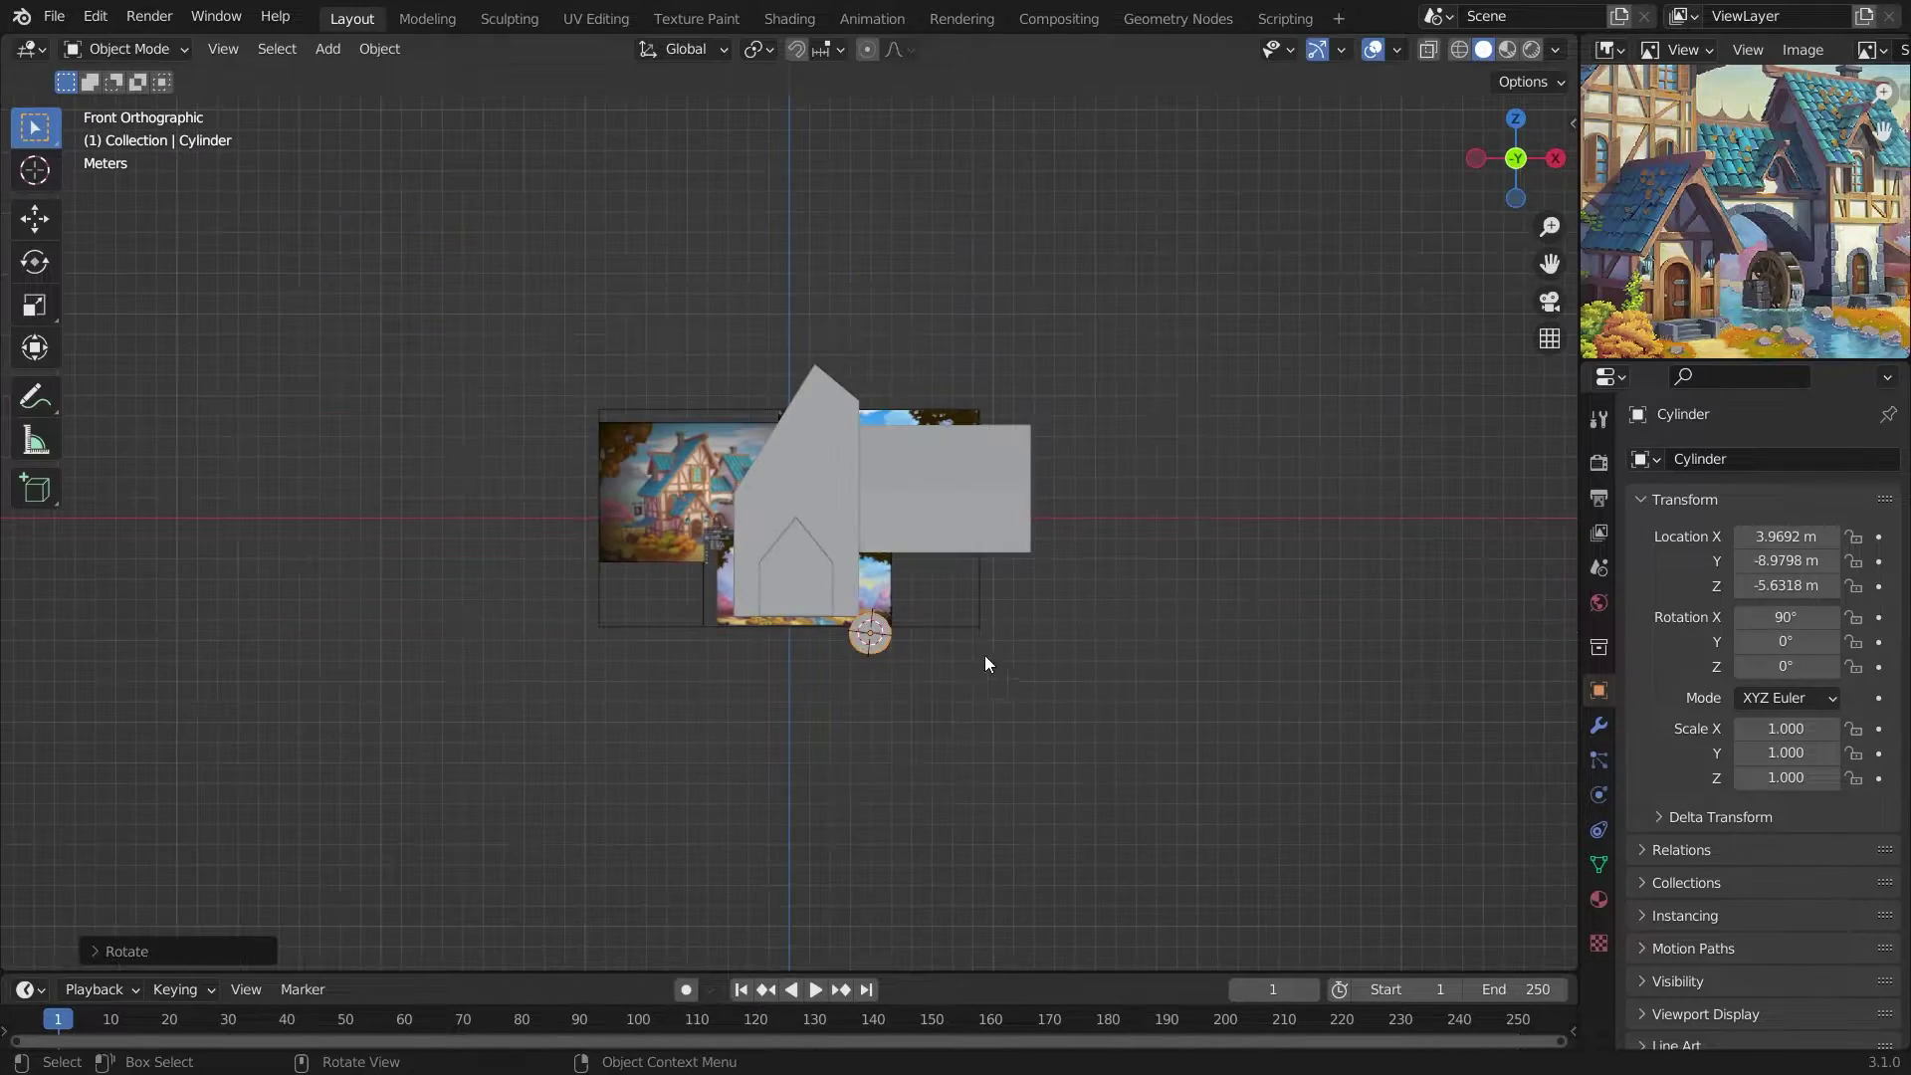
pyautogui.scroll(4, 1009, 547)
pyautogui.press('g')
pyautogui.press('x')
pyautogui.click(1163, 577)
pyautogui.press('s')
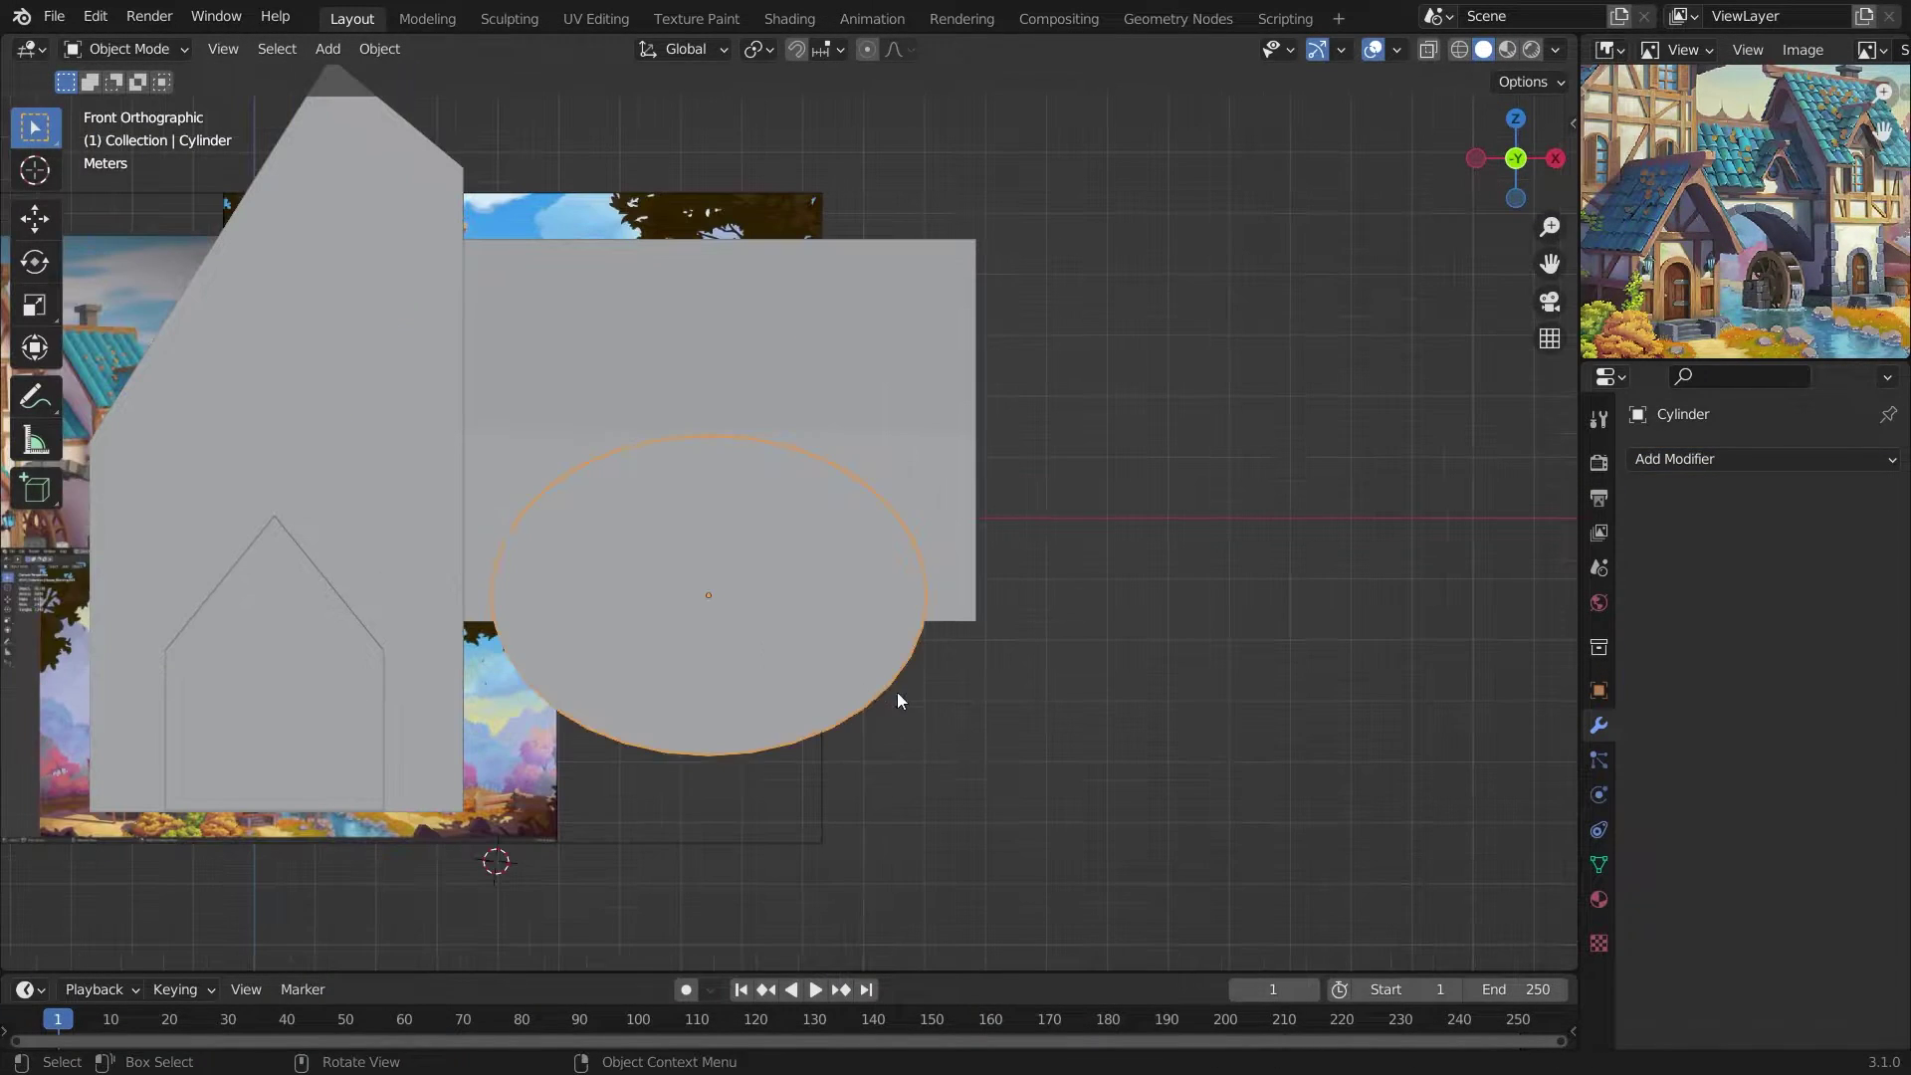
pyautogui.press('s')
pyautogui.click(1149, 504)
# Switch to wireframe shading to inspect the cut arch and unhide the cutter cylinder.
pyautogui.moveTo(1149, 504); pyautogui.dragTo(1148, 533, button='middle')
pyautogui.press('z')
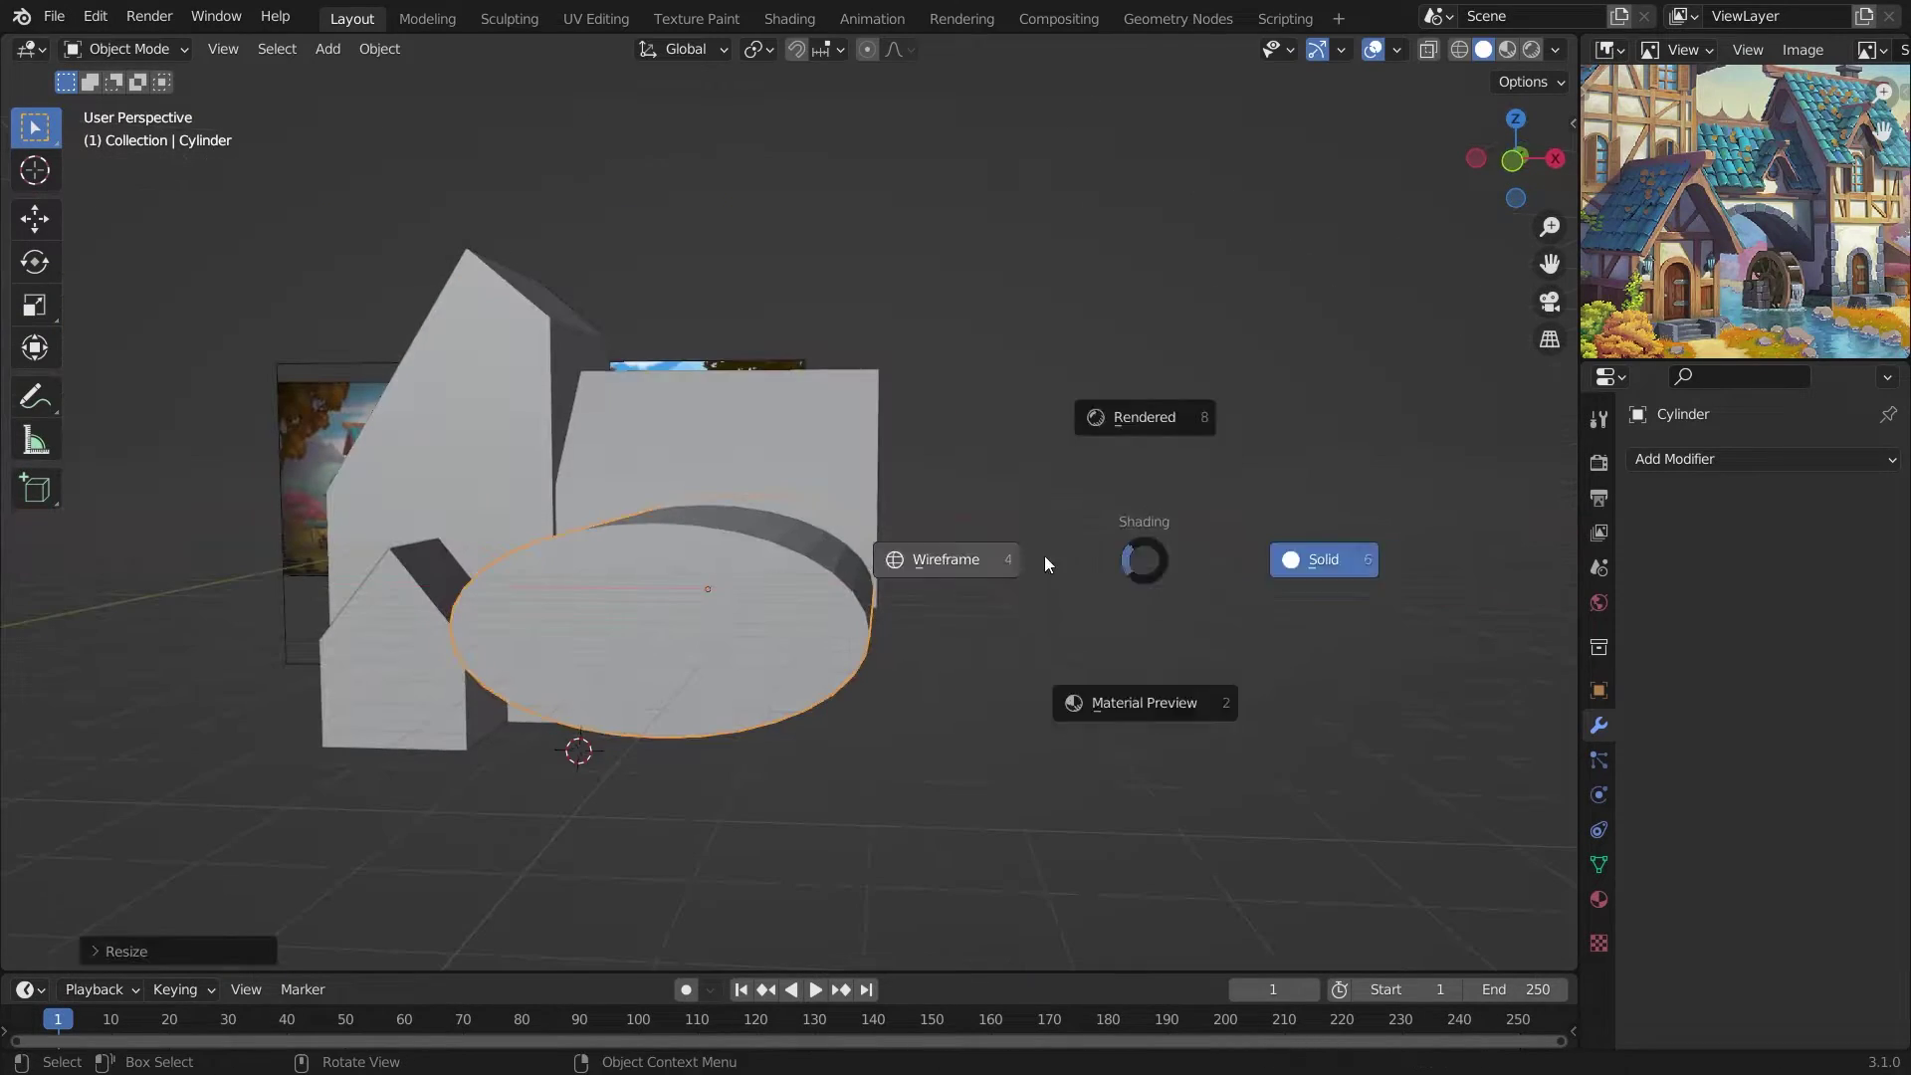
pyautogui.click(1043, 562)
pyautogui.moveTo(921, 646)
pyautogui.mouseDown(button='middle')
pyautogui.moveTo(1027, 687)
pyautogui.moveTo(1043, 649)
pyautogui.mouseUp(button='middle')
pyautogui.hotkey('alt', 'h')
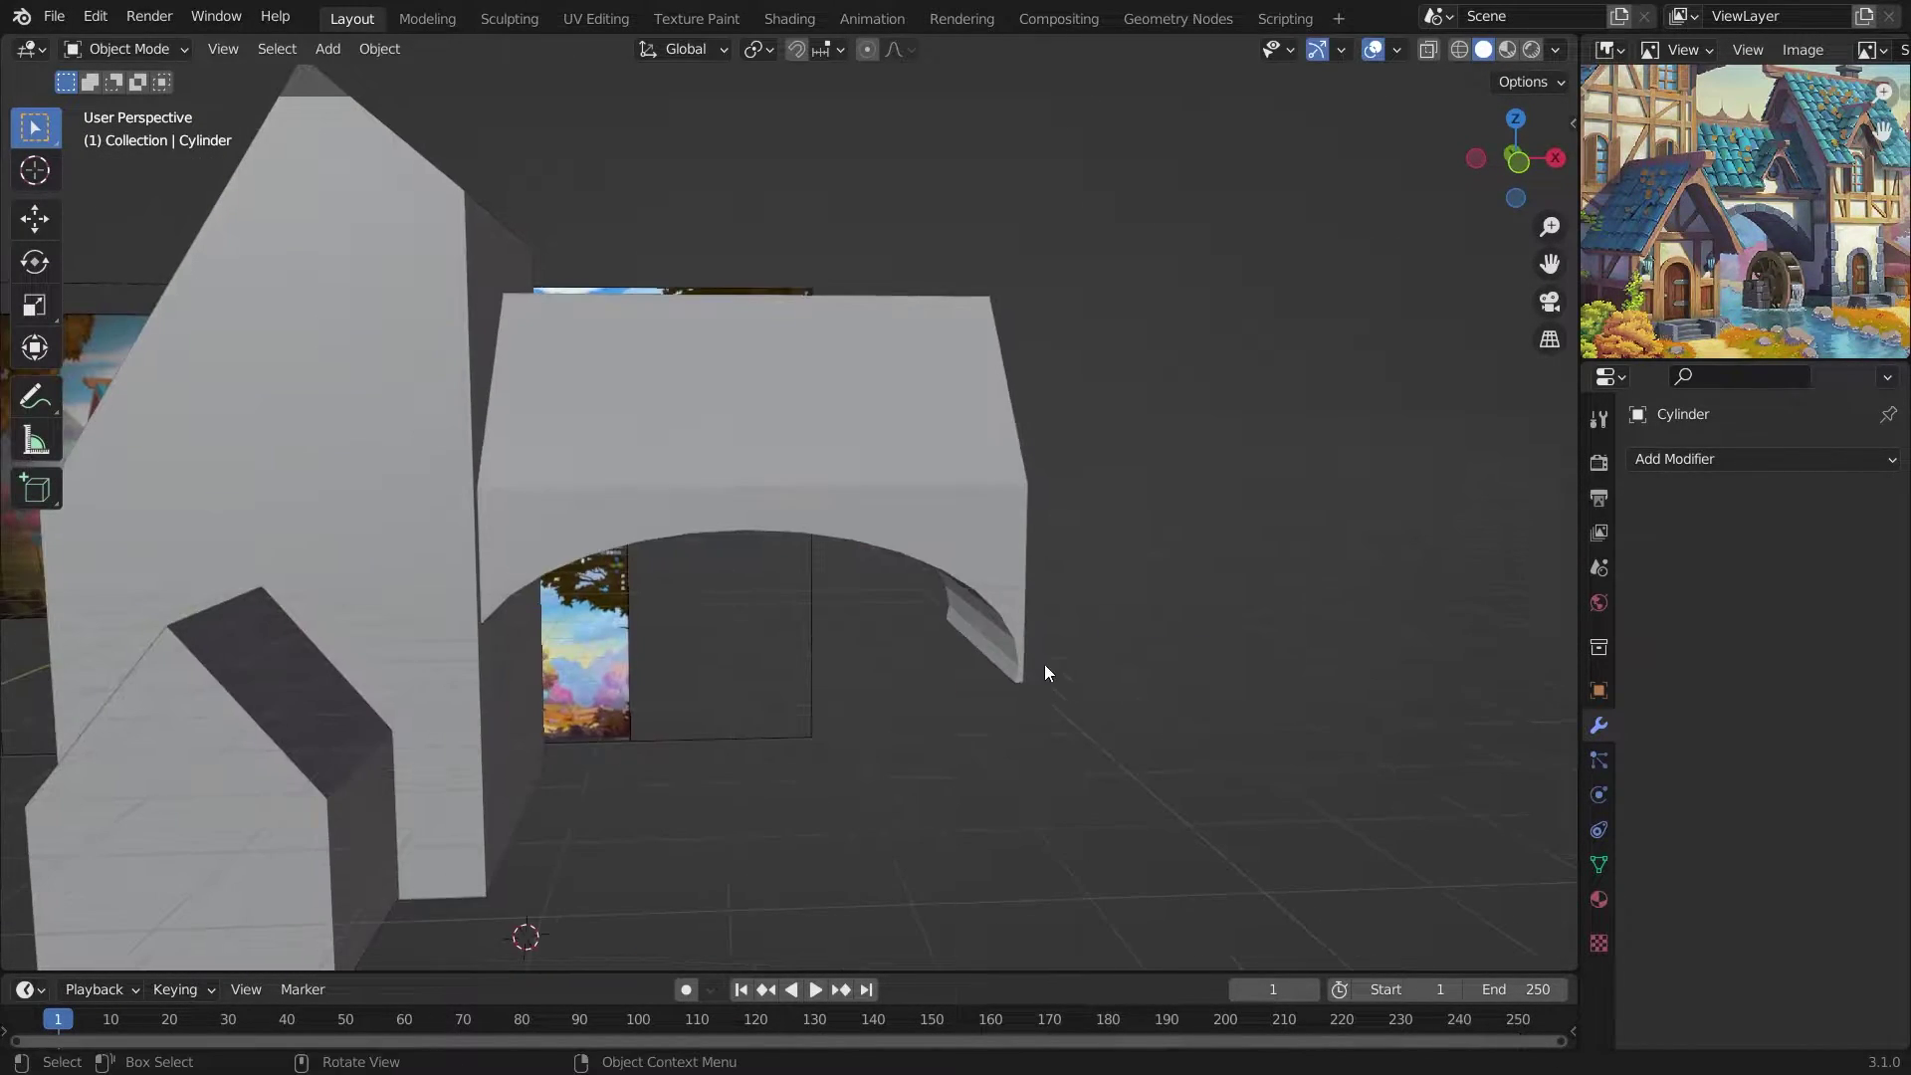
# Add a new cube at the bridge's far end and enter Edit Mode.
pyautogui.scroll(4, 1282, 618)
pyautogui.hotkey('shift', 'a')
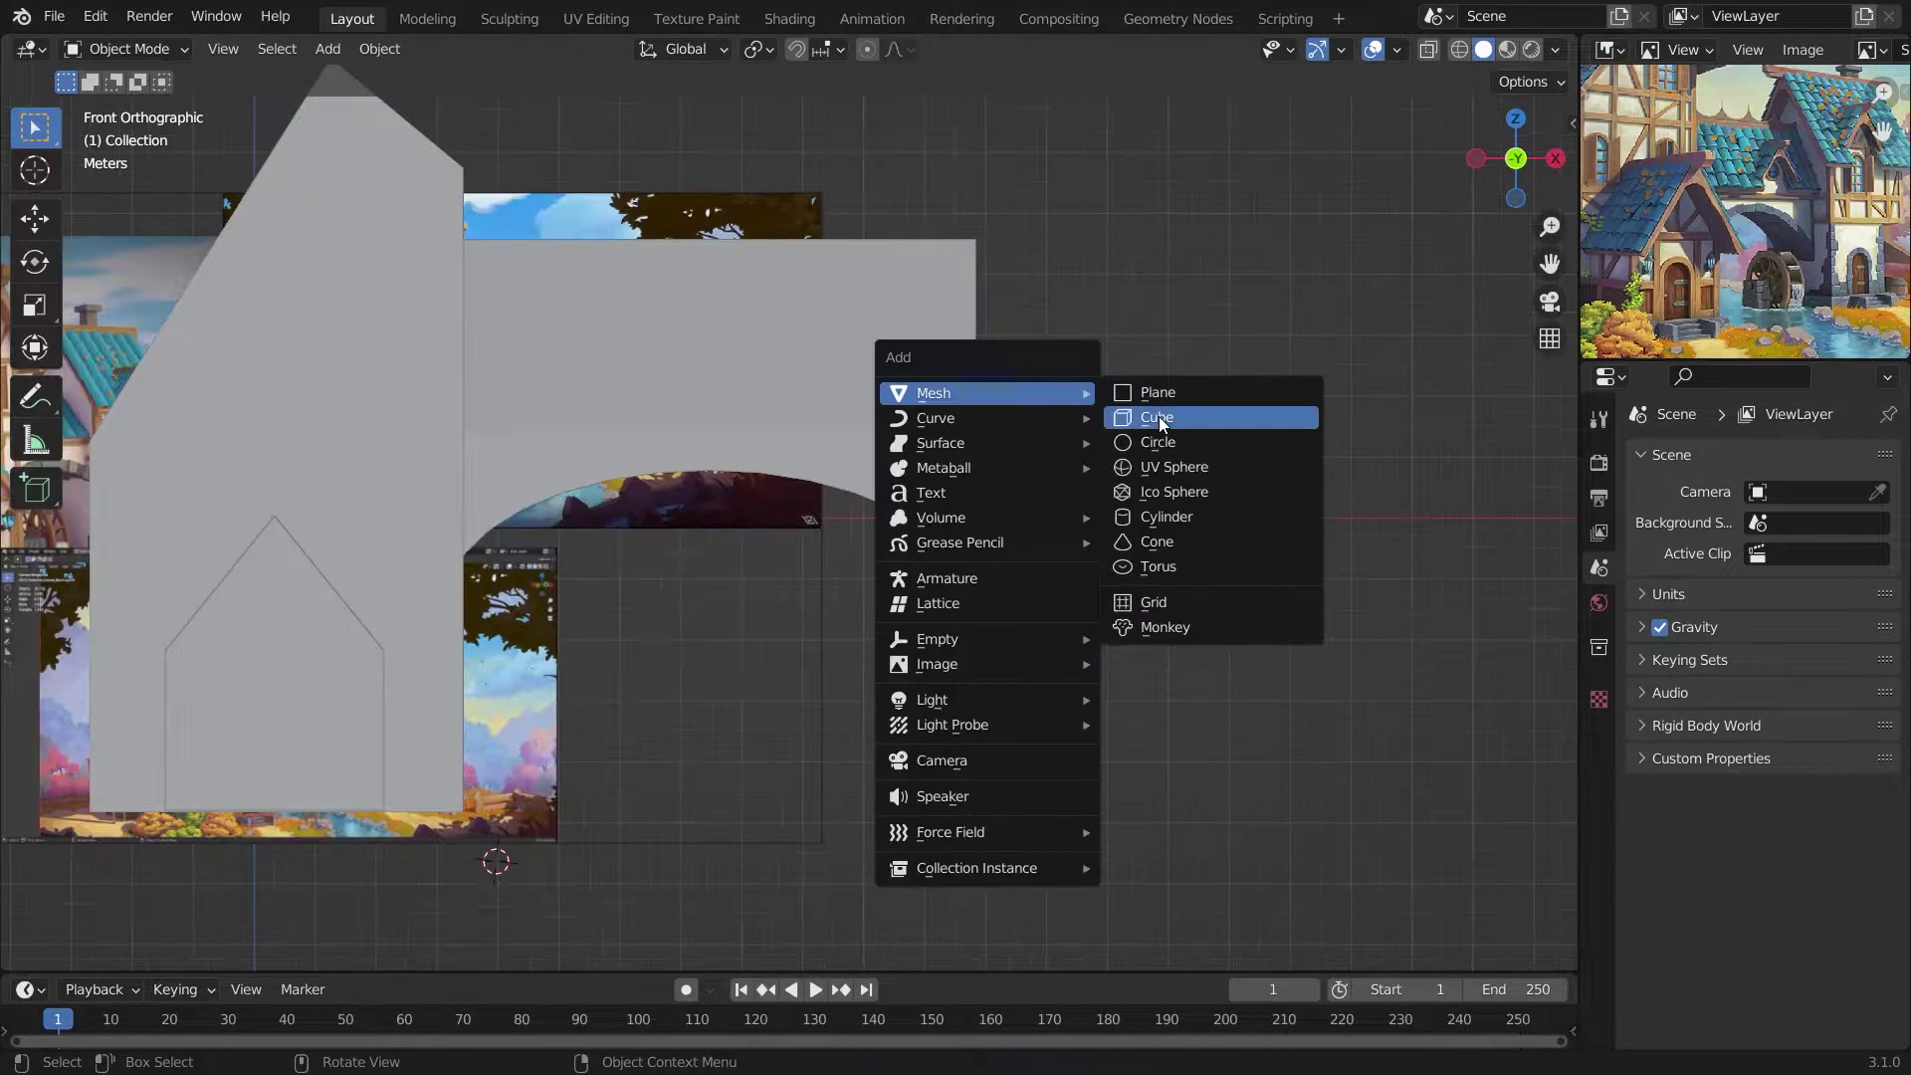
pyautogui.click(1144, 418)
pyautogui.press('Tab')
pyautogui.moveTo(825, 479); pyautogui.dragTo(1177, 650, button='middle')
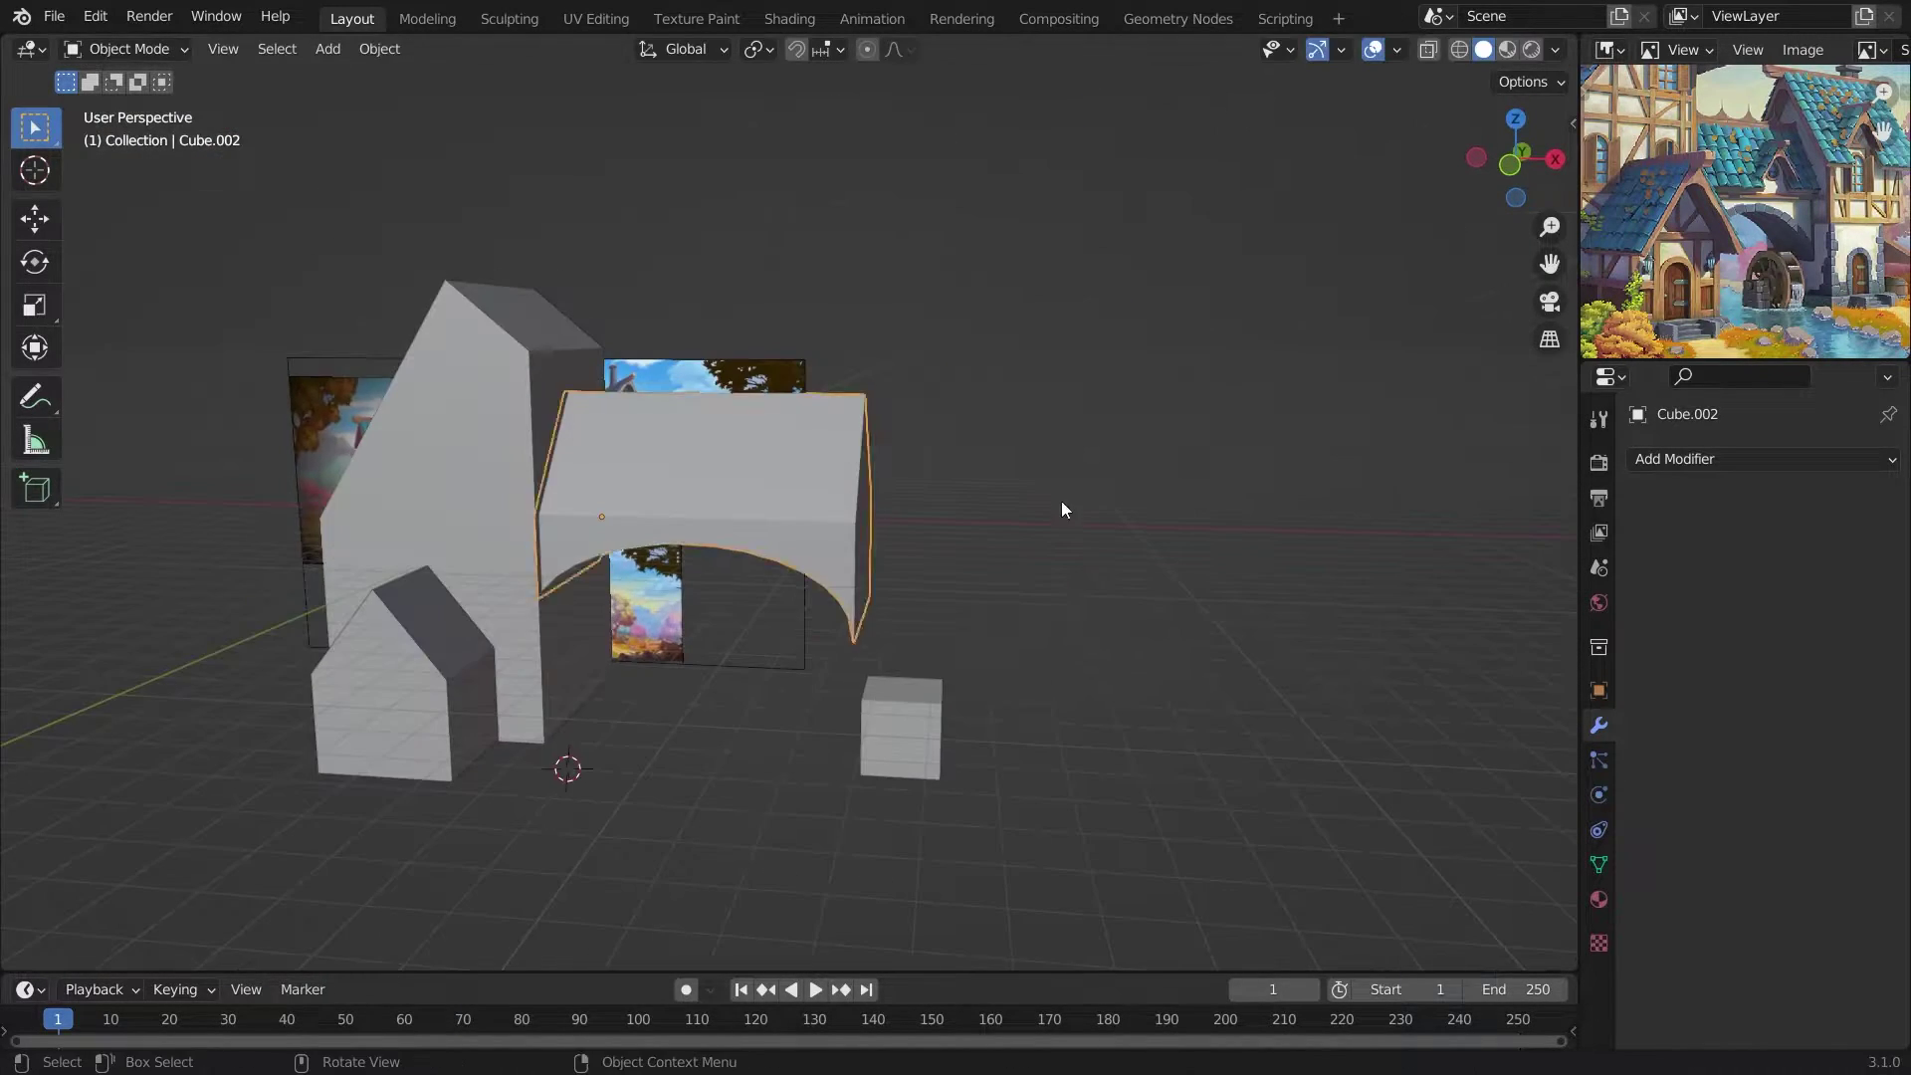
# Scale the new building block in depth (Y) and width (X), then leave Edit Mode.
pyautogui.press('KP_3')
pyautogui.press('s')
pyautogui.press('y')
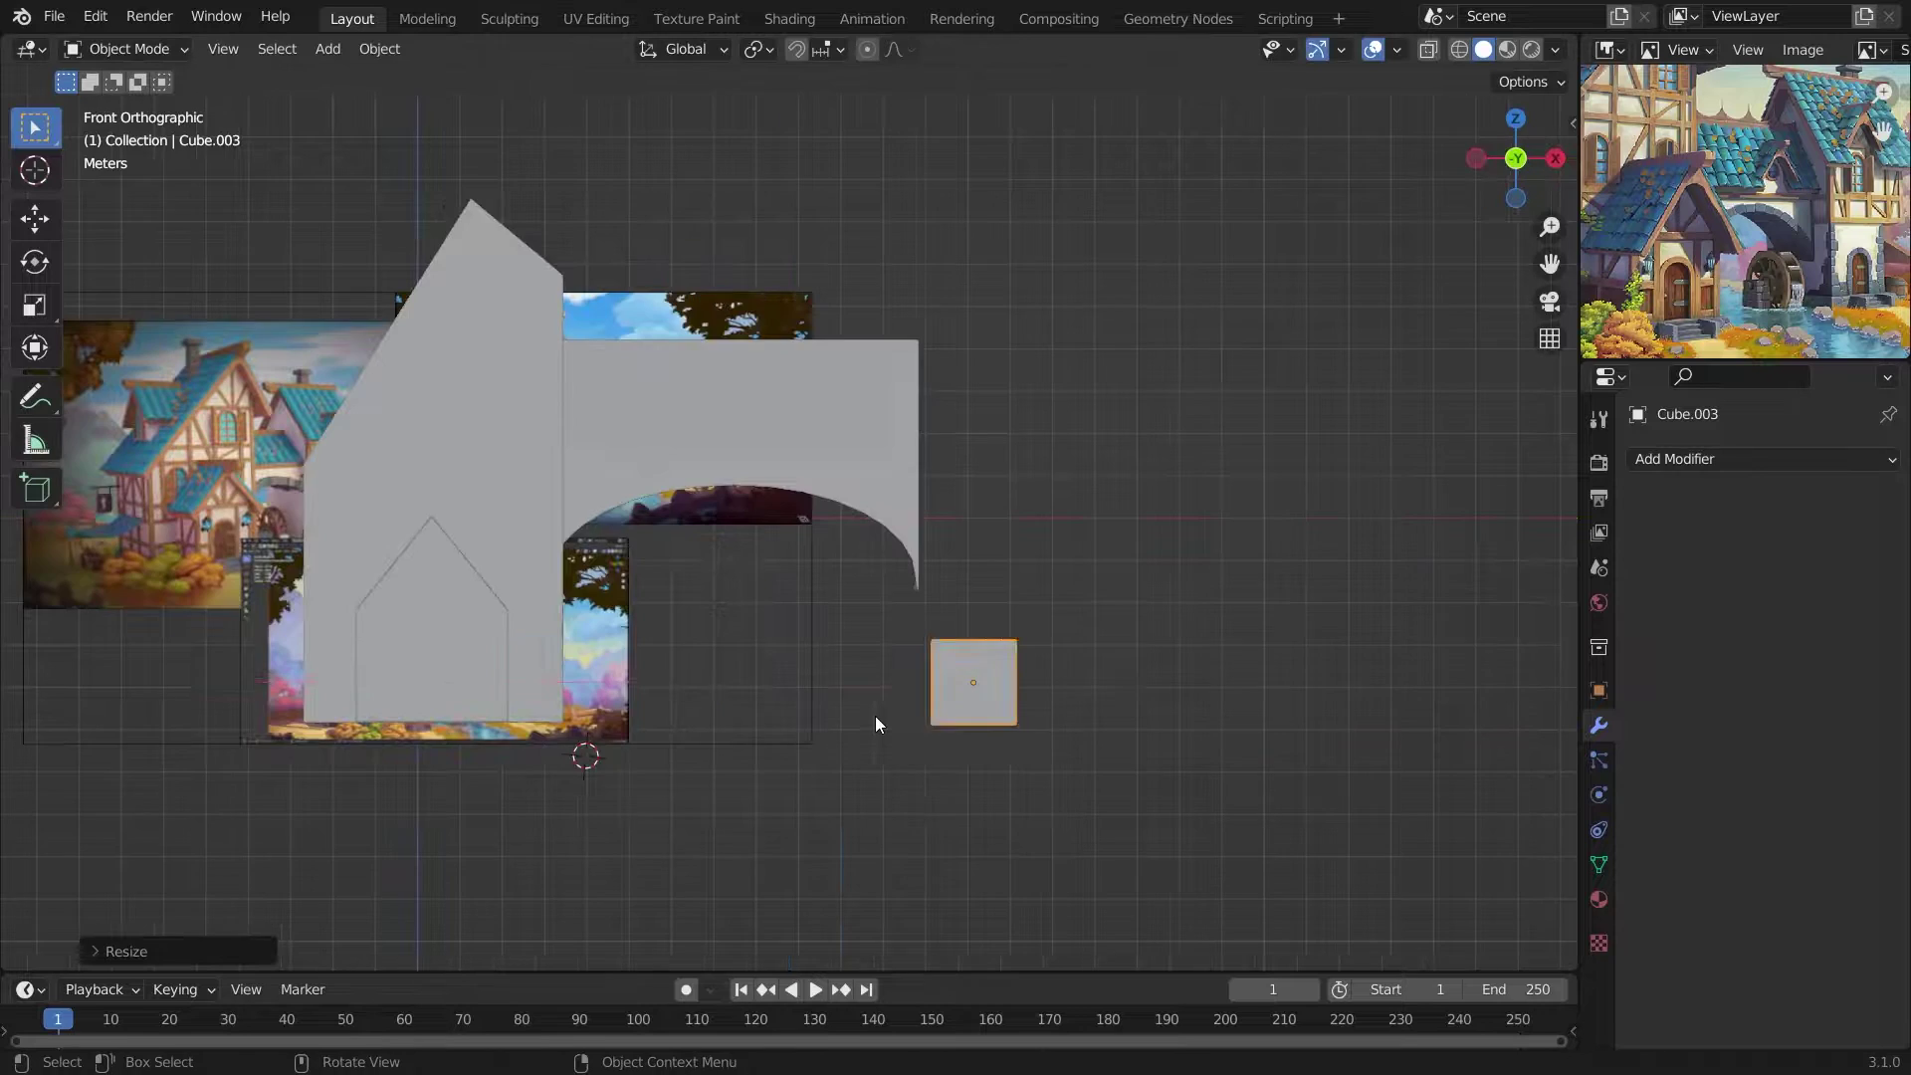
pyautogui.press('s')
pyautogui.press('x')
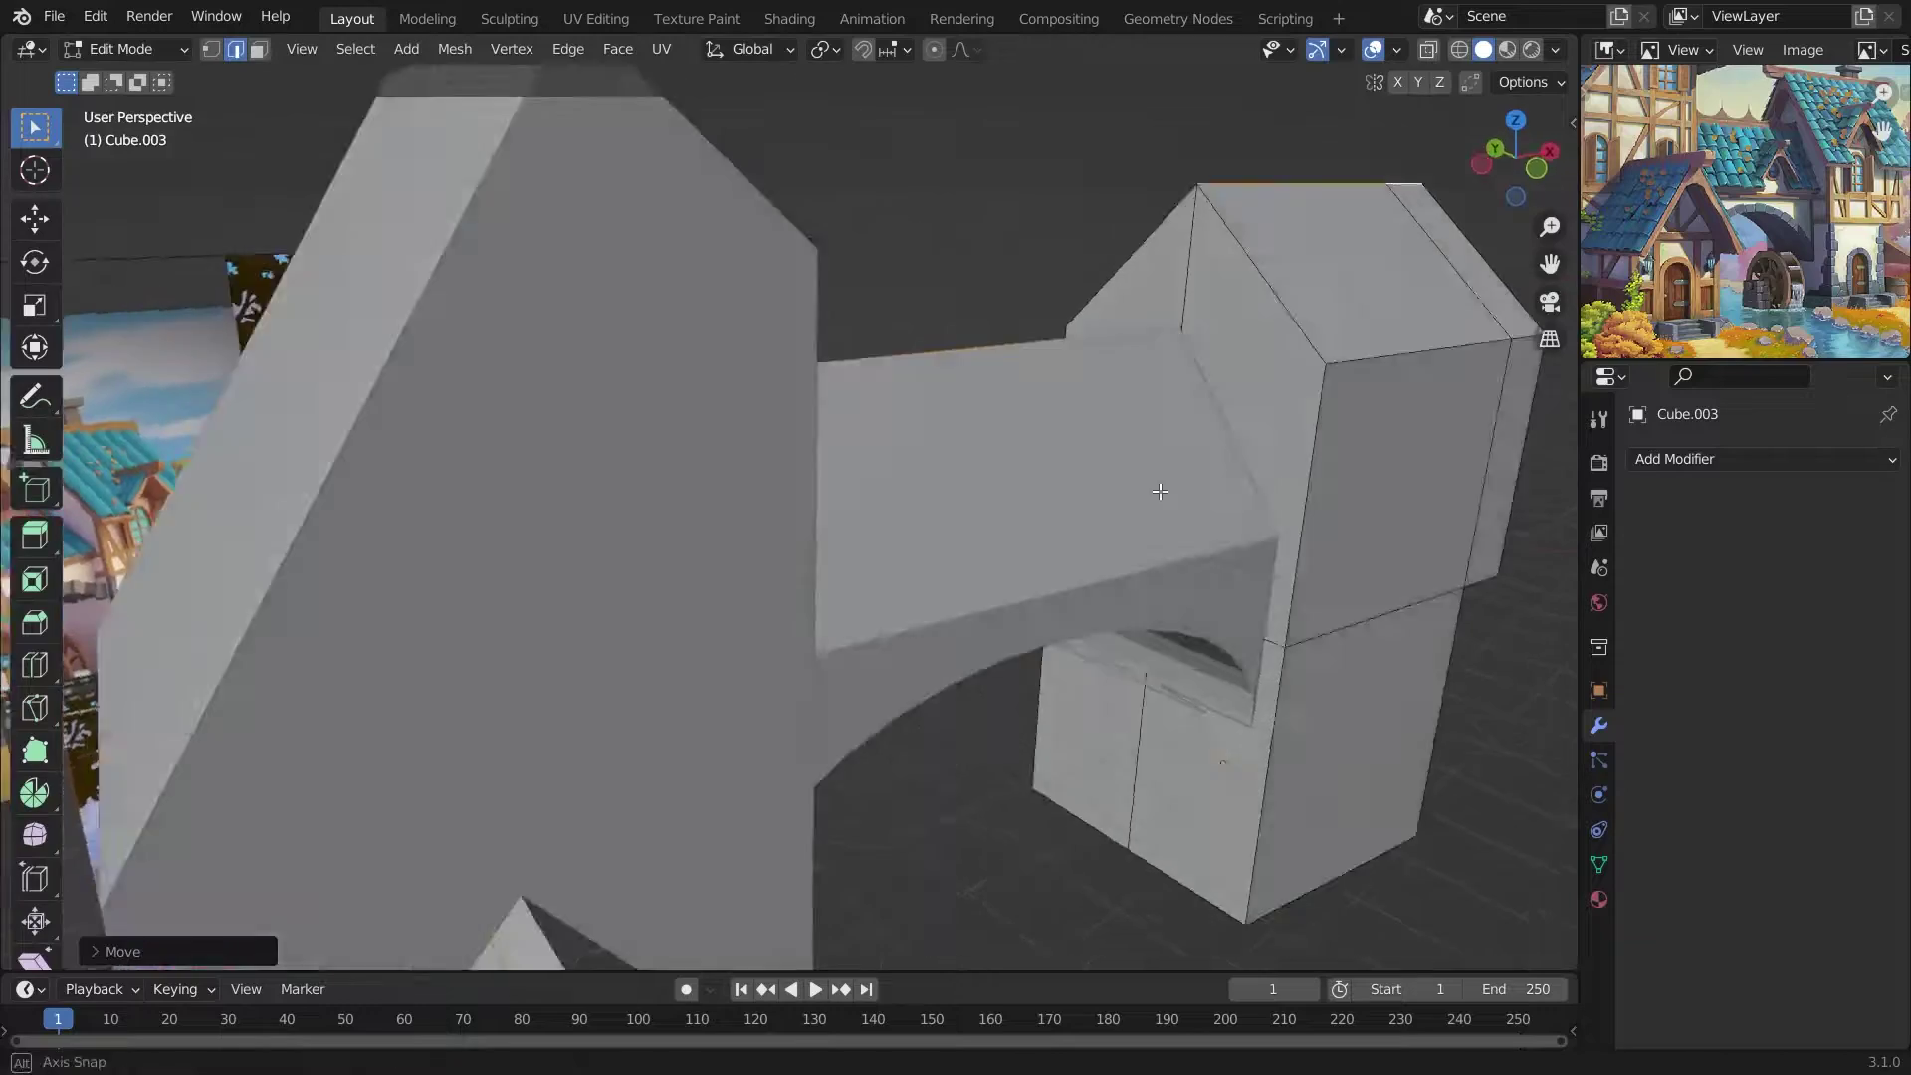
pyautogui.moveTo(1159, 491)
pyautogui.mouseDown(button='middle')
pyautogui.moveTo(1112, 483)
pyautogui.moveTo(737, 607)
pyautogui.moveTo(804, 471)
pyautogui.mouseUp(button='middle')
pyautogui.press('Tab')
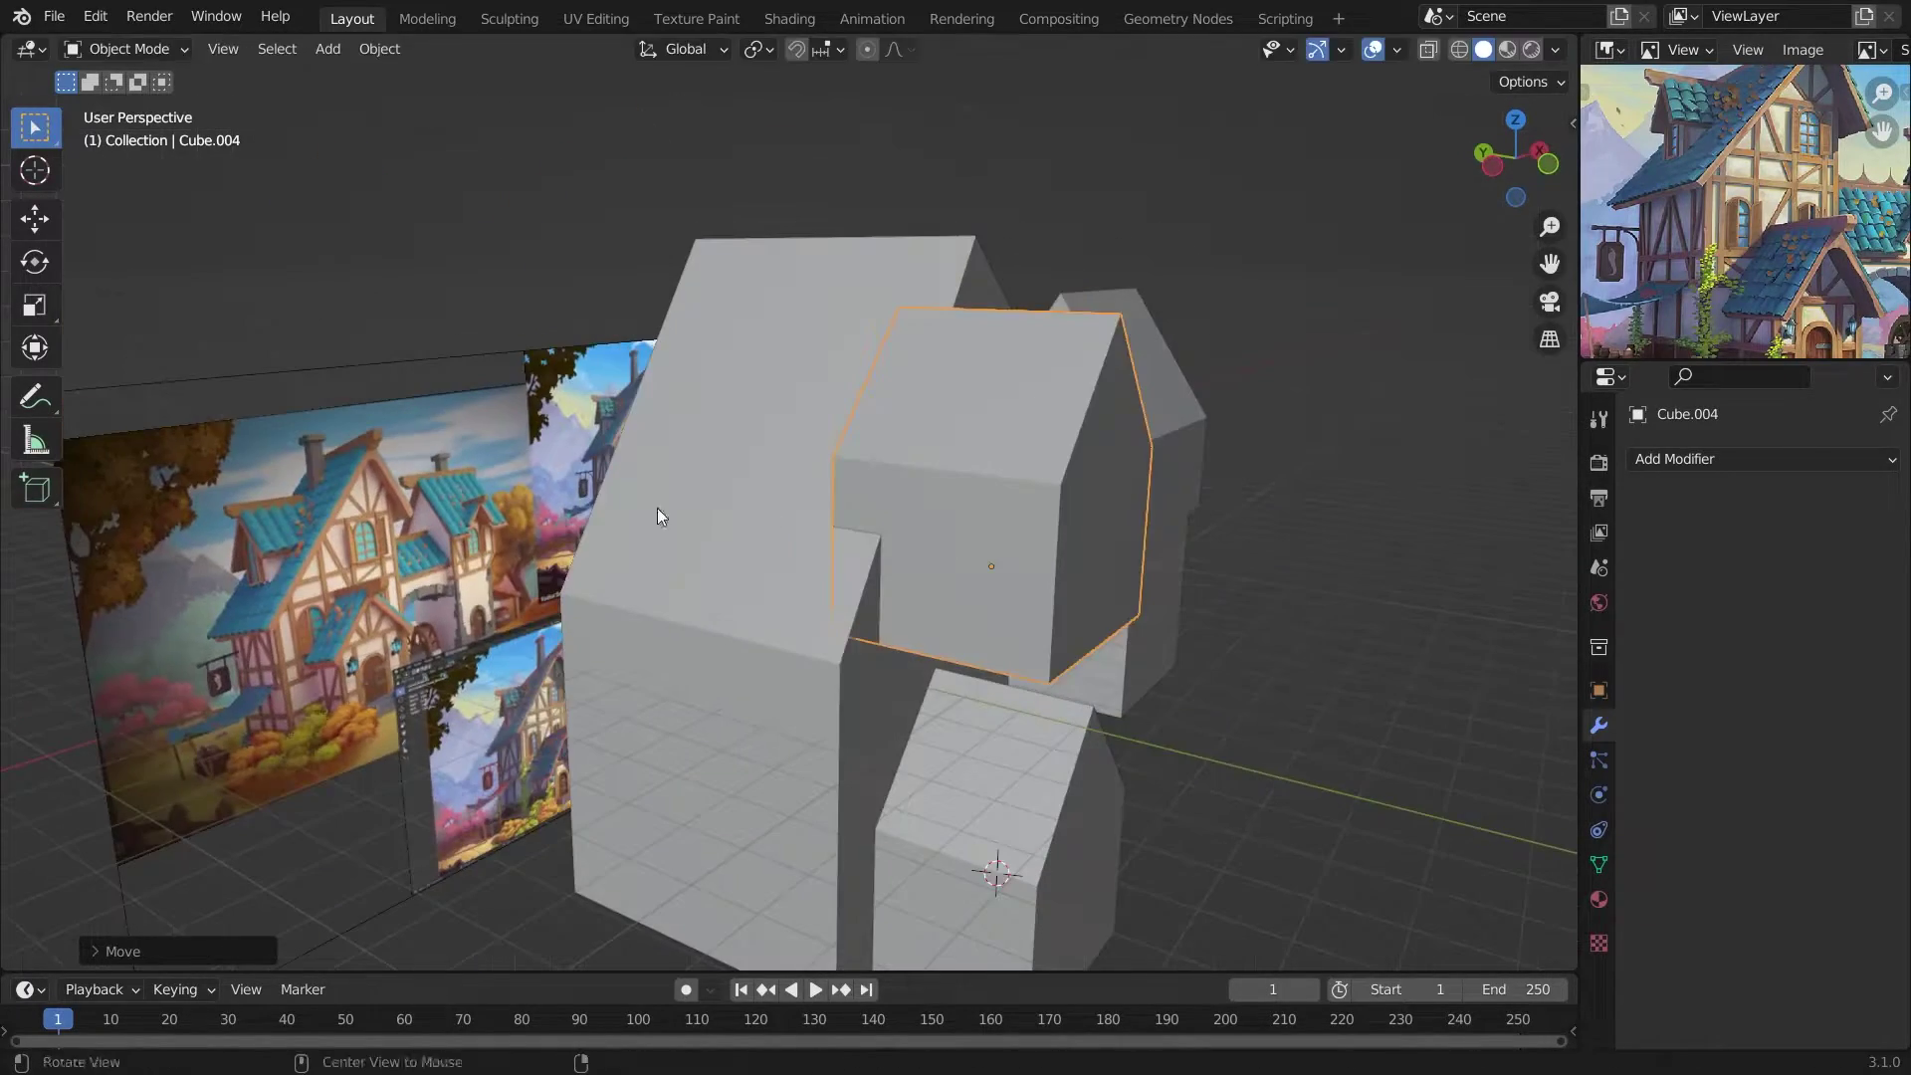
pyautogui.moveTo(657, 516); pyautogui.dragTo(794, 541, button='middle')
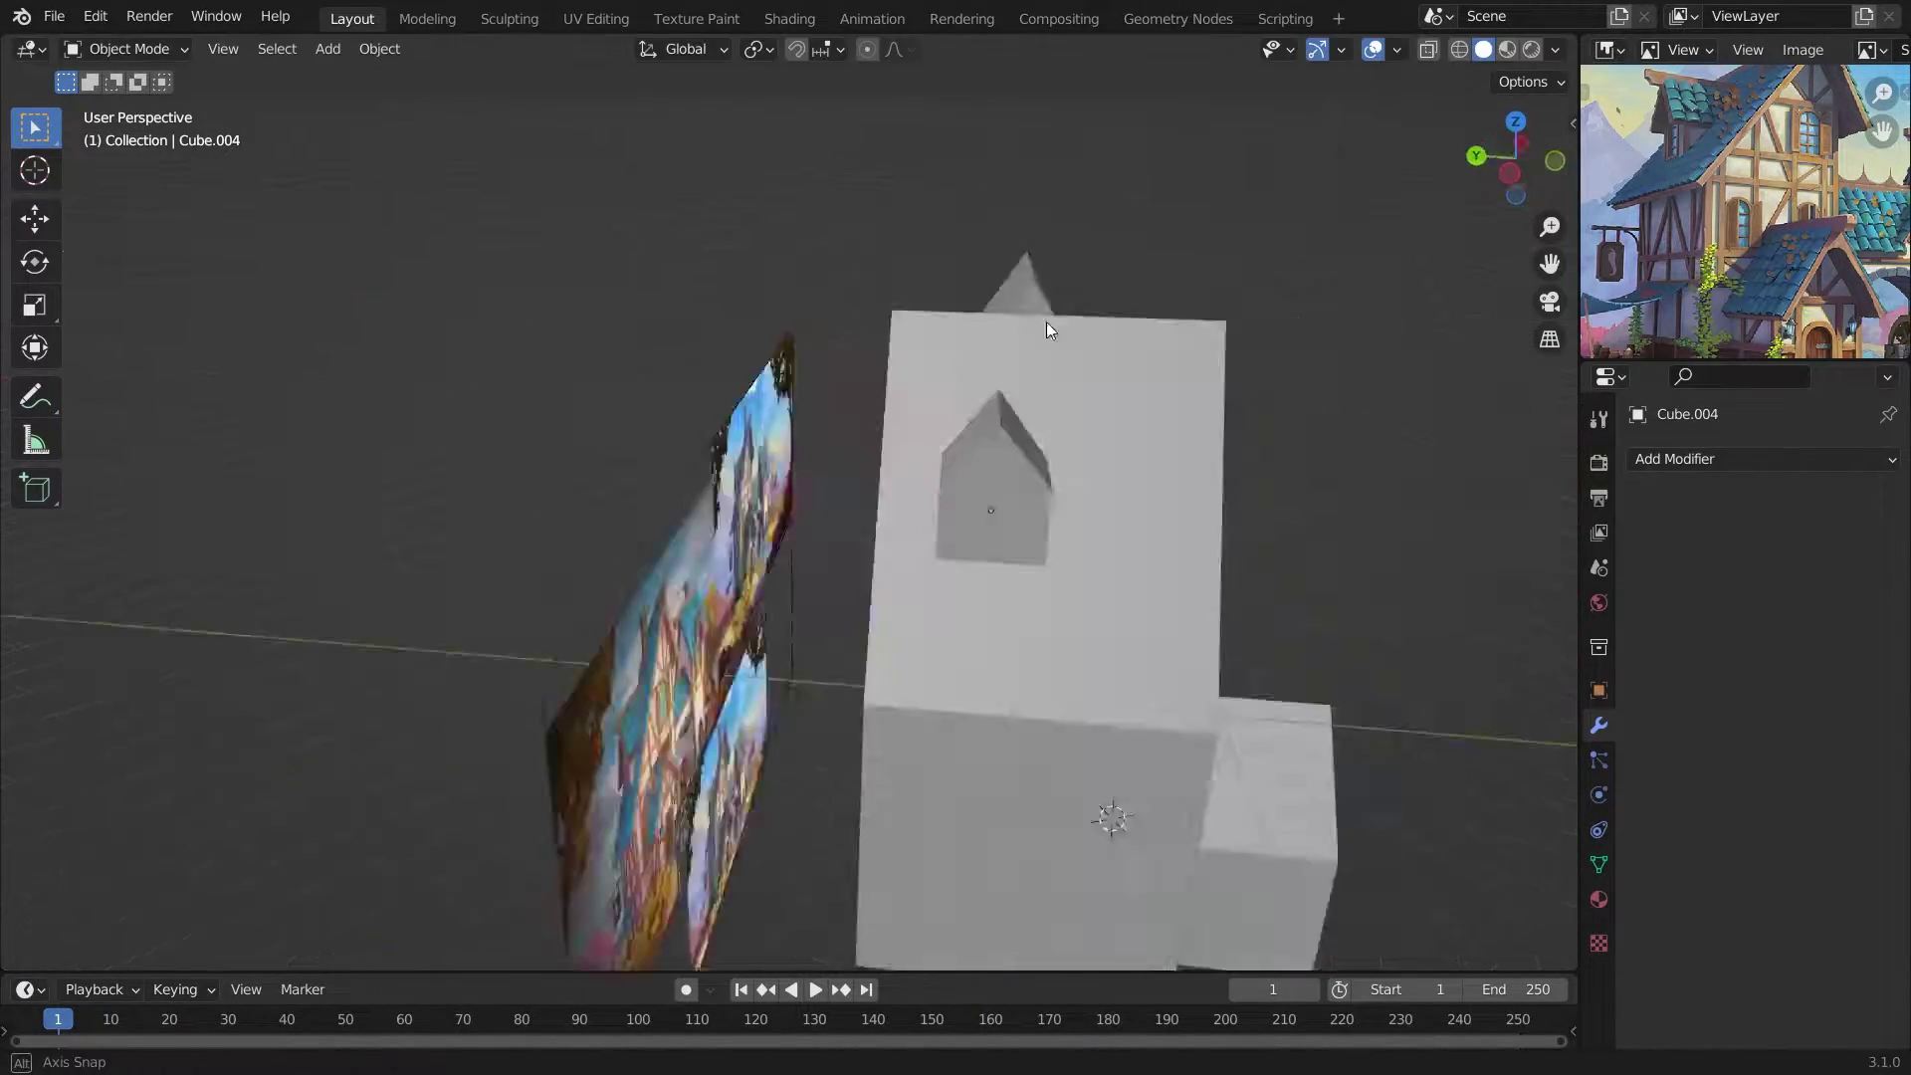
# Slide the window piece sideways along X and exit the arch's local view.
pyautogui.press('g')
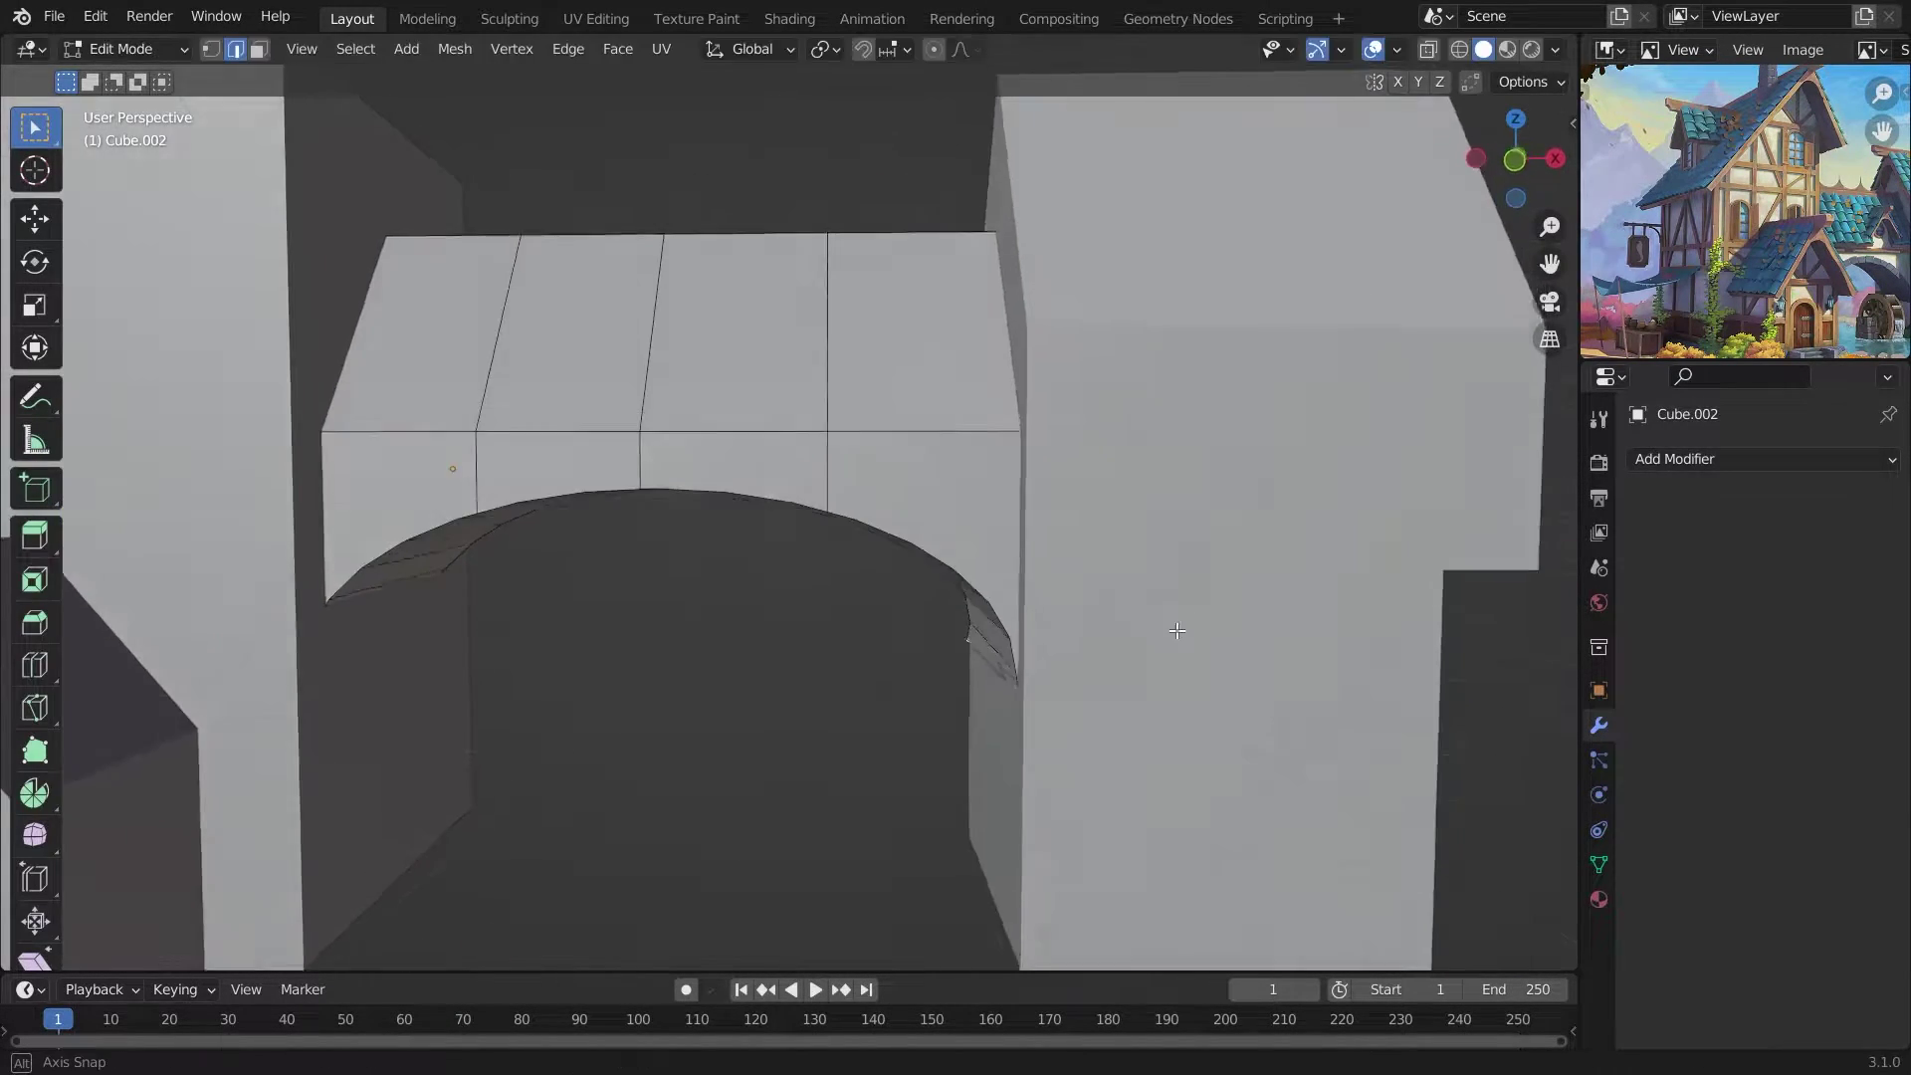
pyautogui.press('g')
pyautogui.press('x')
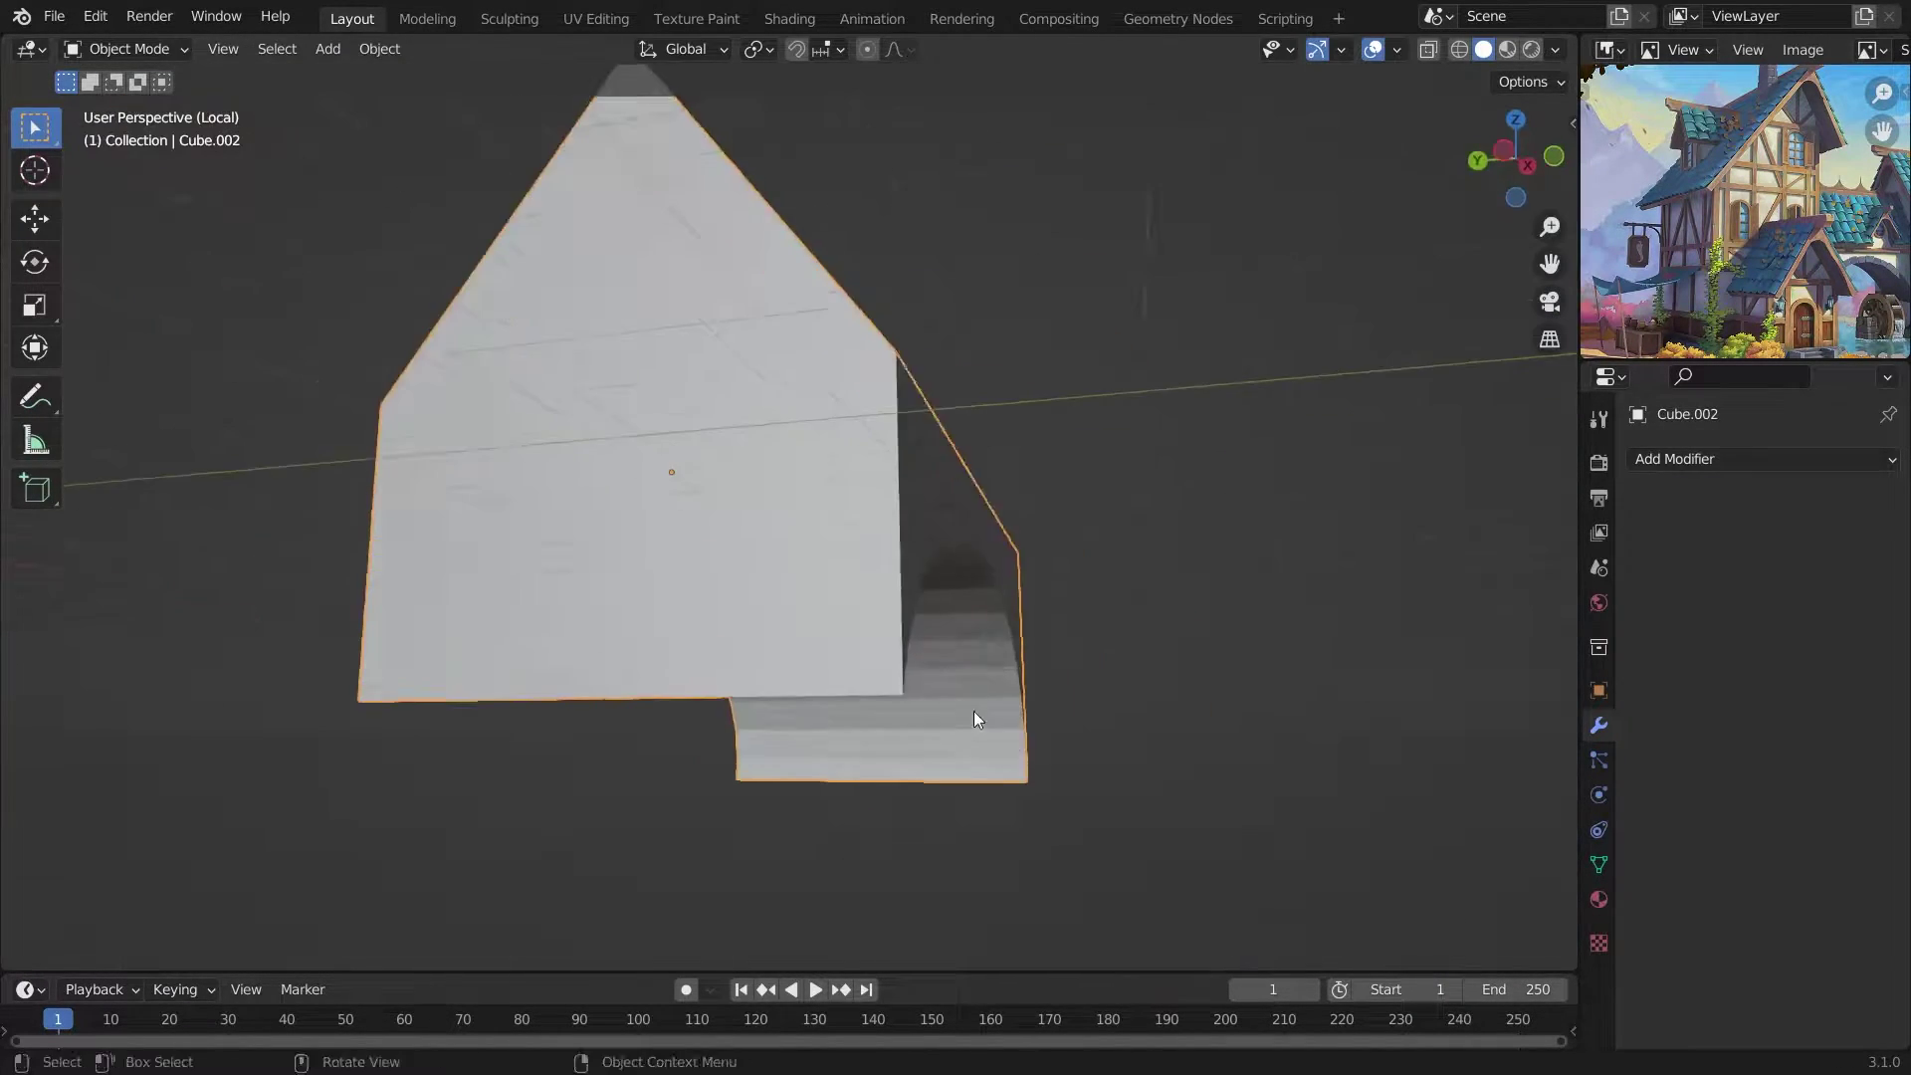
pyautogui.press('Tab')
pyautogui.moveTo(405, 582); pyautogui.dragTo(540, 596, button='middle')
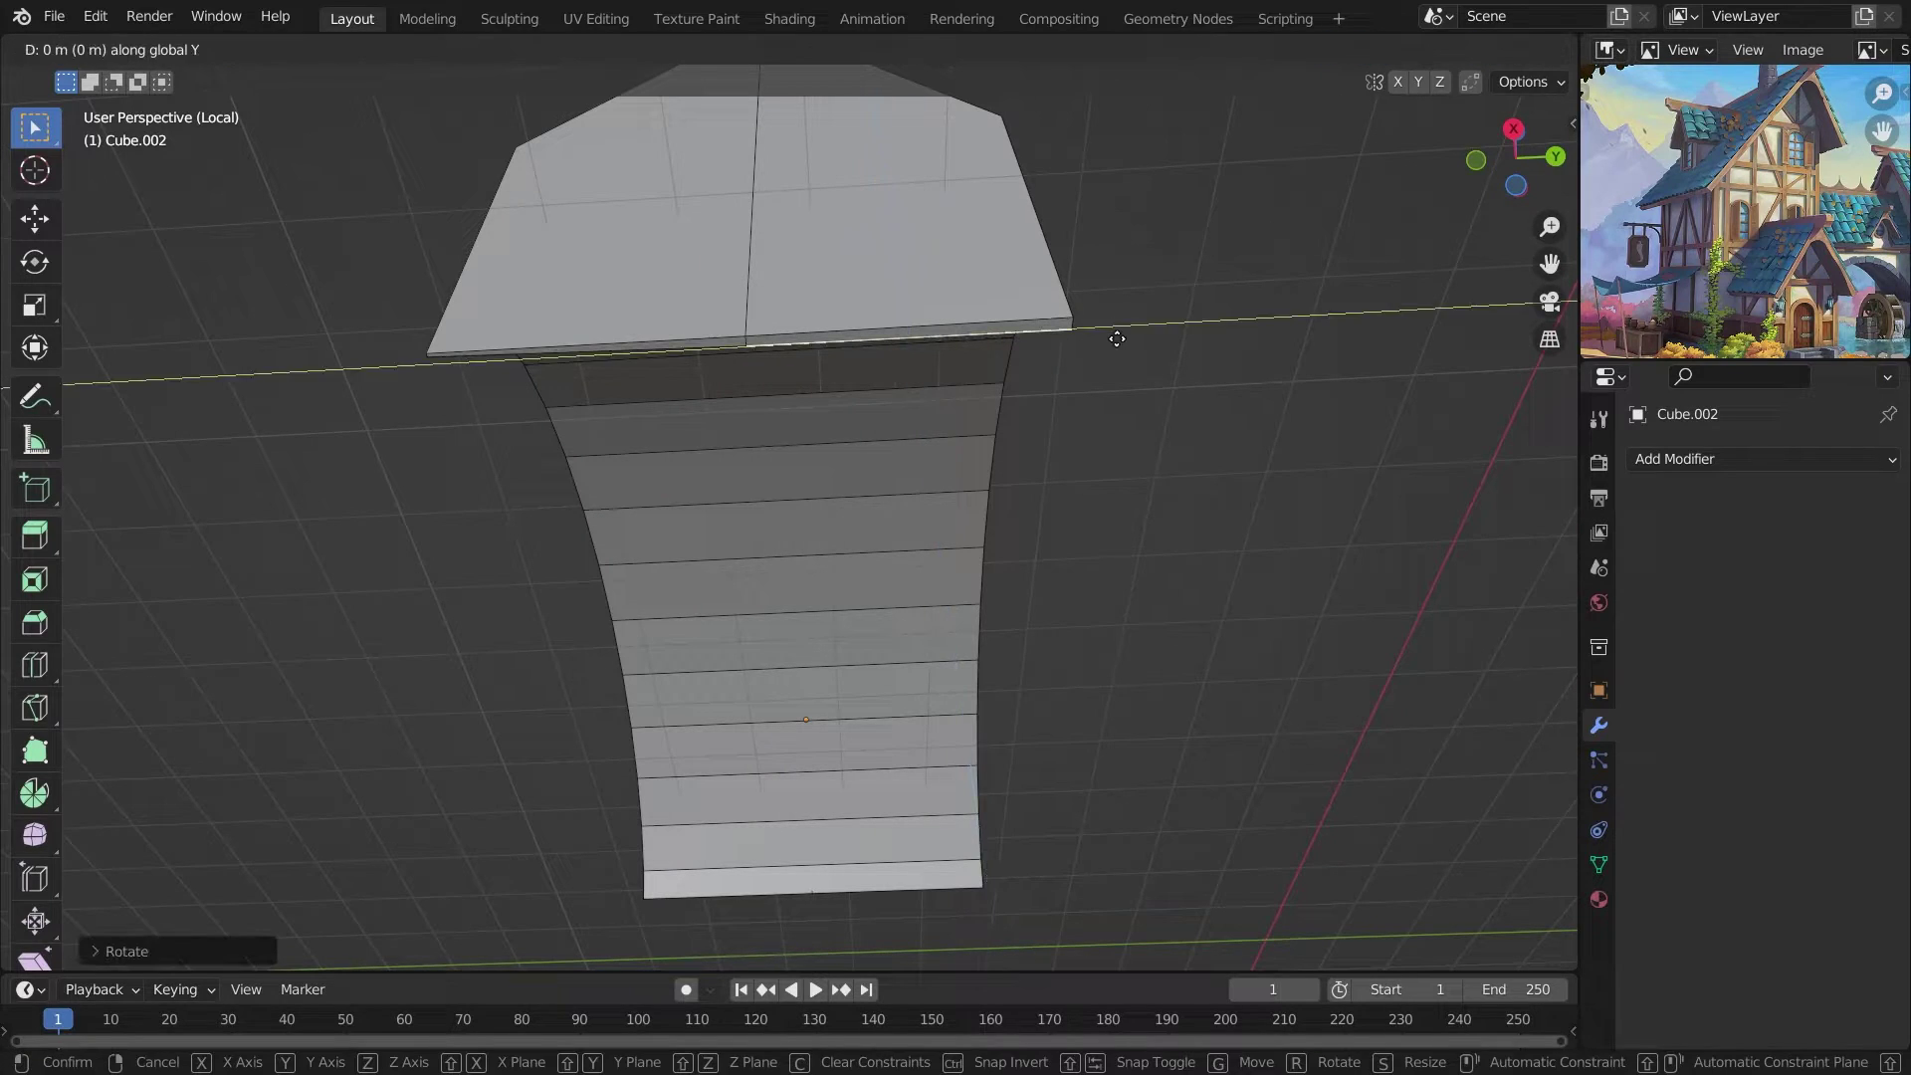
pyautogui.press('Escape')
pyautogui.press('Tab')
pyautogui.press('KP_Divide')
# Shade the arch smooth, mark its edges via Ctrl+E, and circle-select the underside faces.
pyautogui.rightClick(816, 539)
pyautogui.click(816, 539)
pyautogui.click(1598, 864)
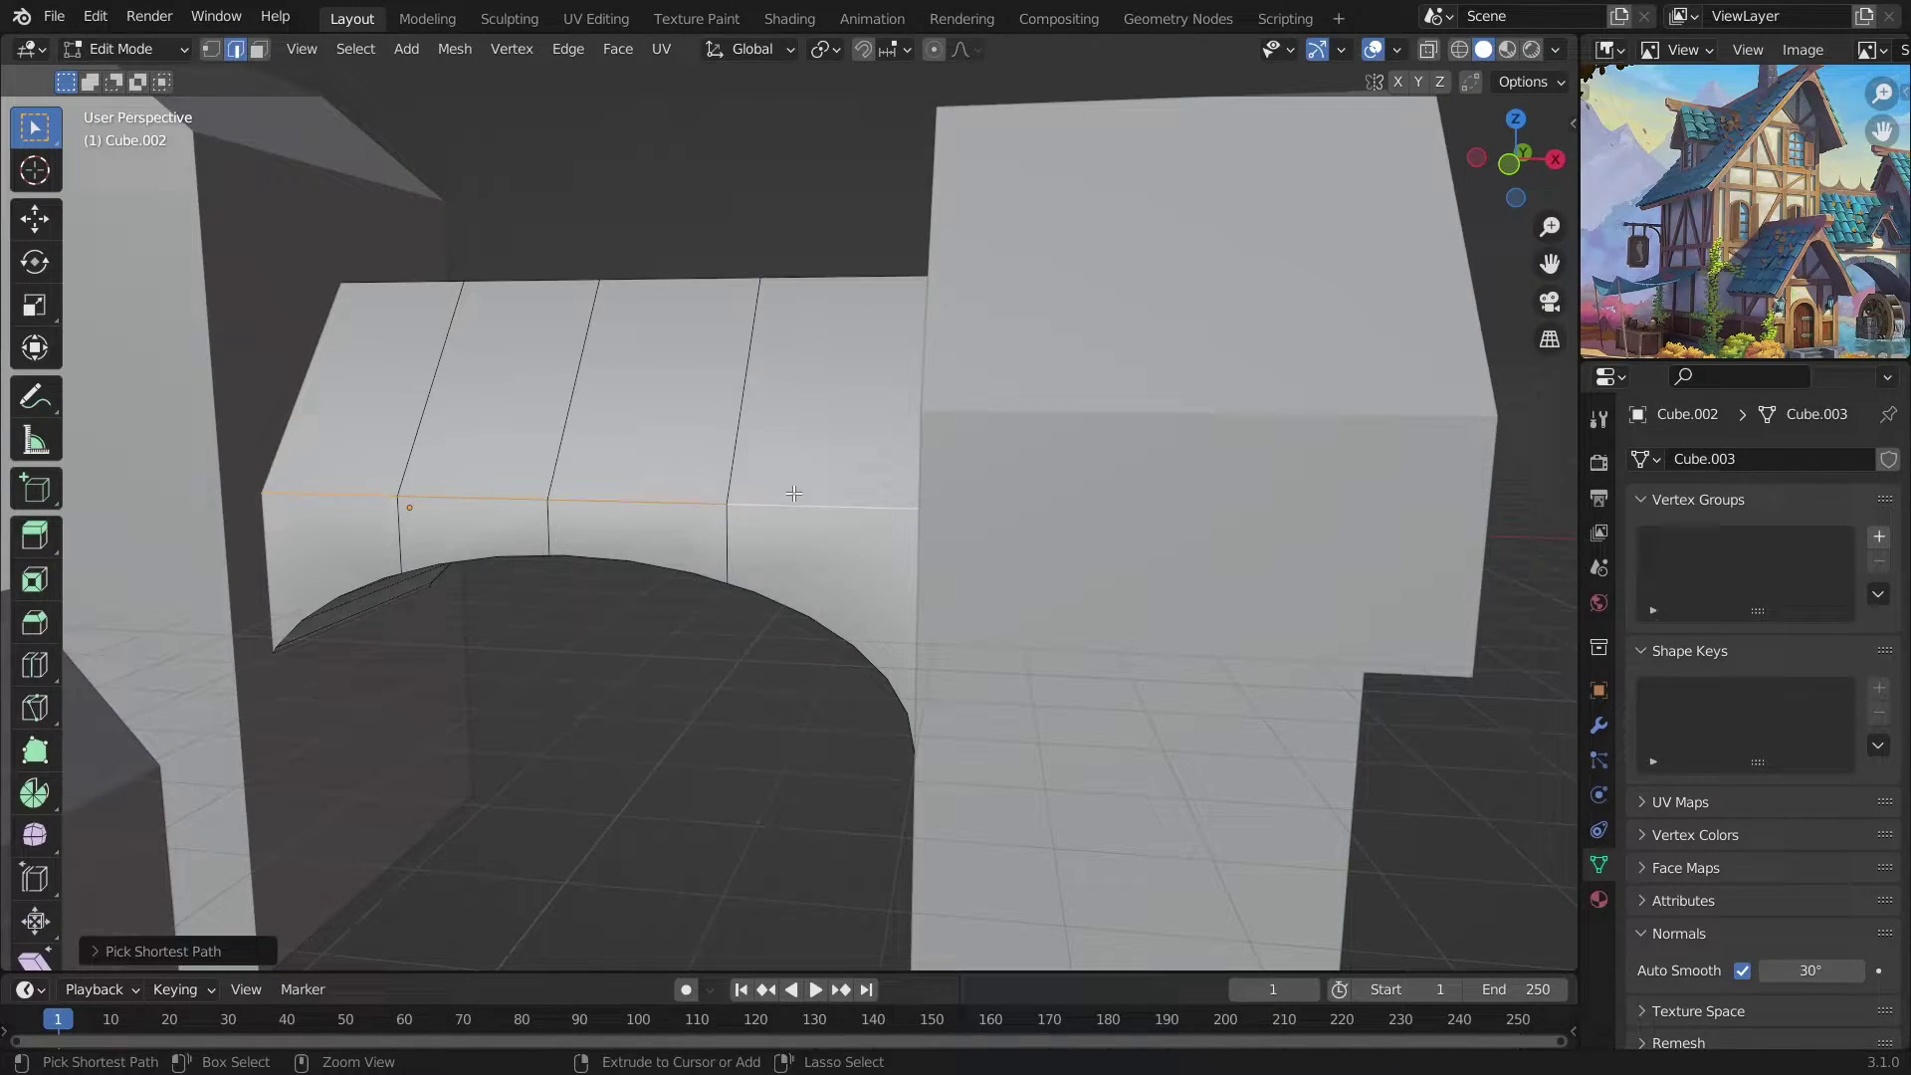
pyautogui.hotkey('ctrl', 'e')
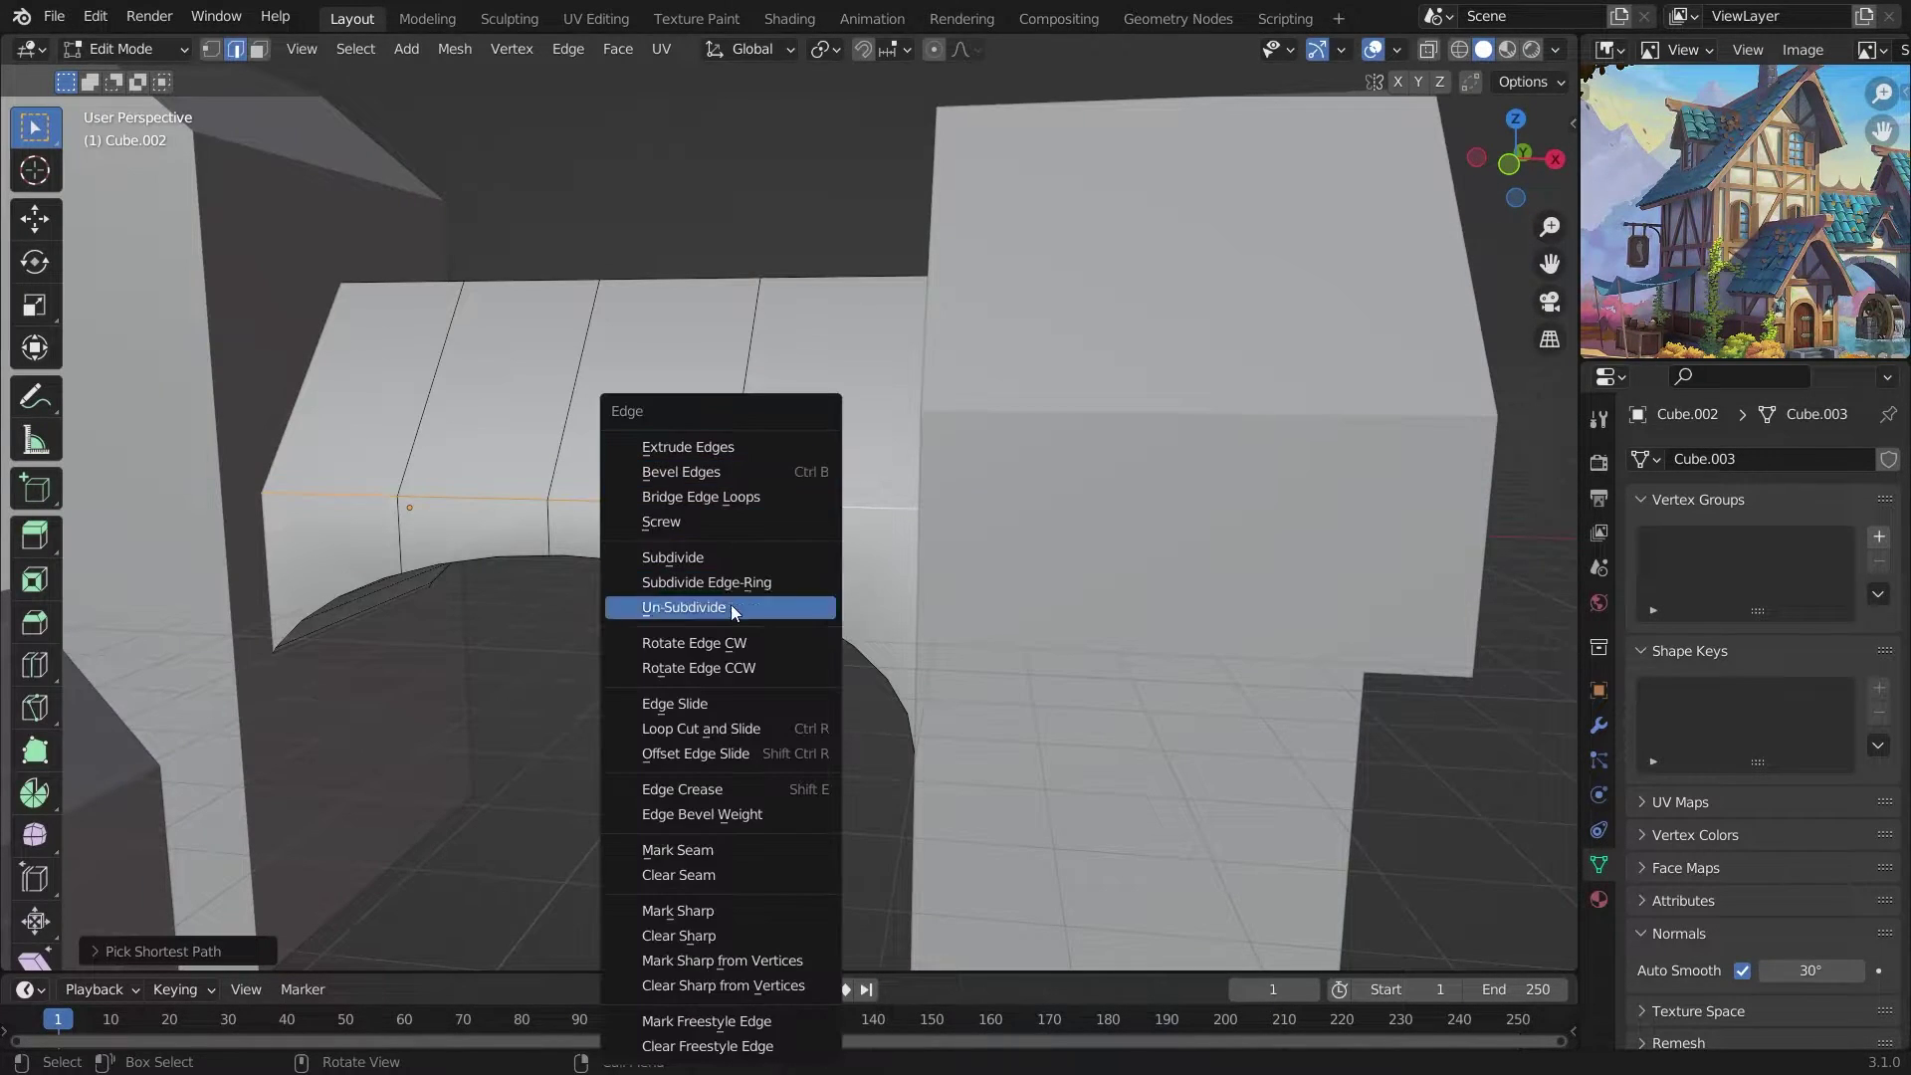
pyautogui.click(753, 811)
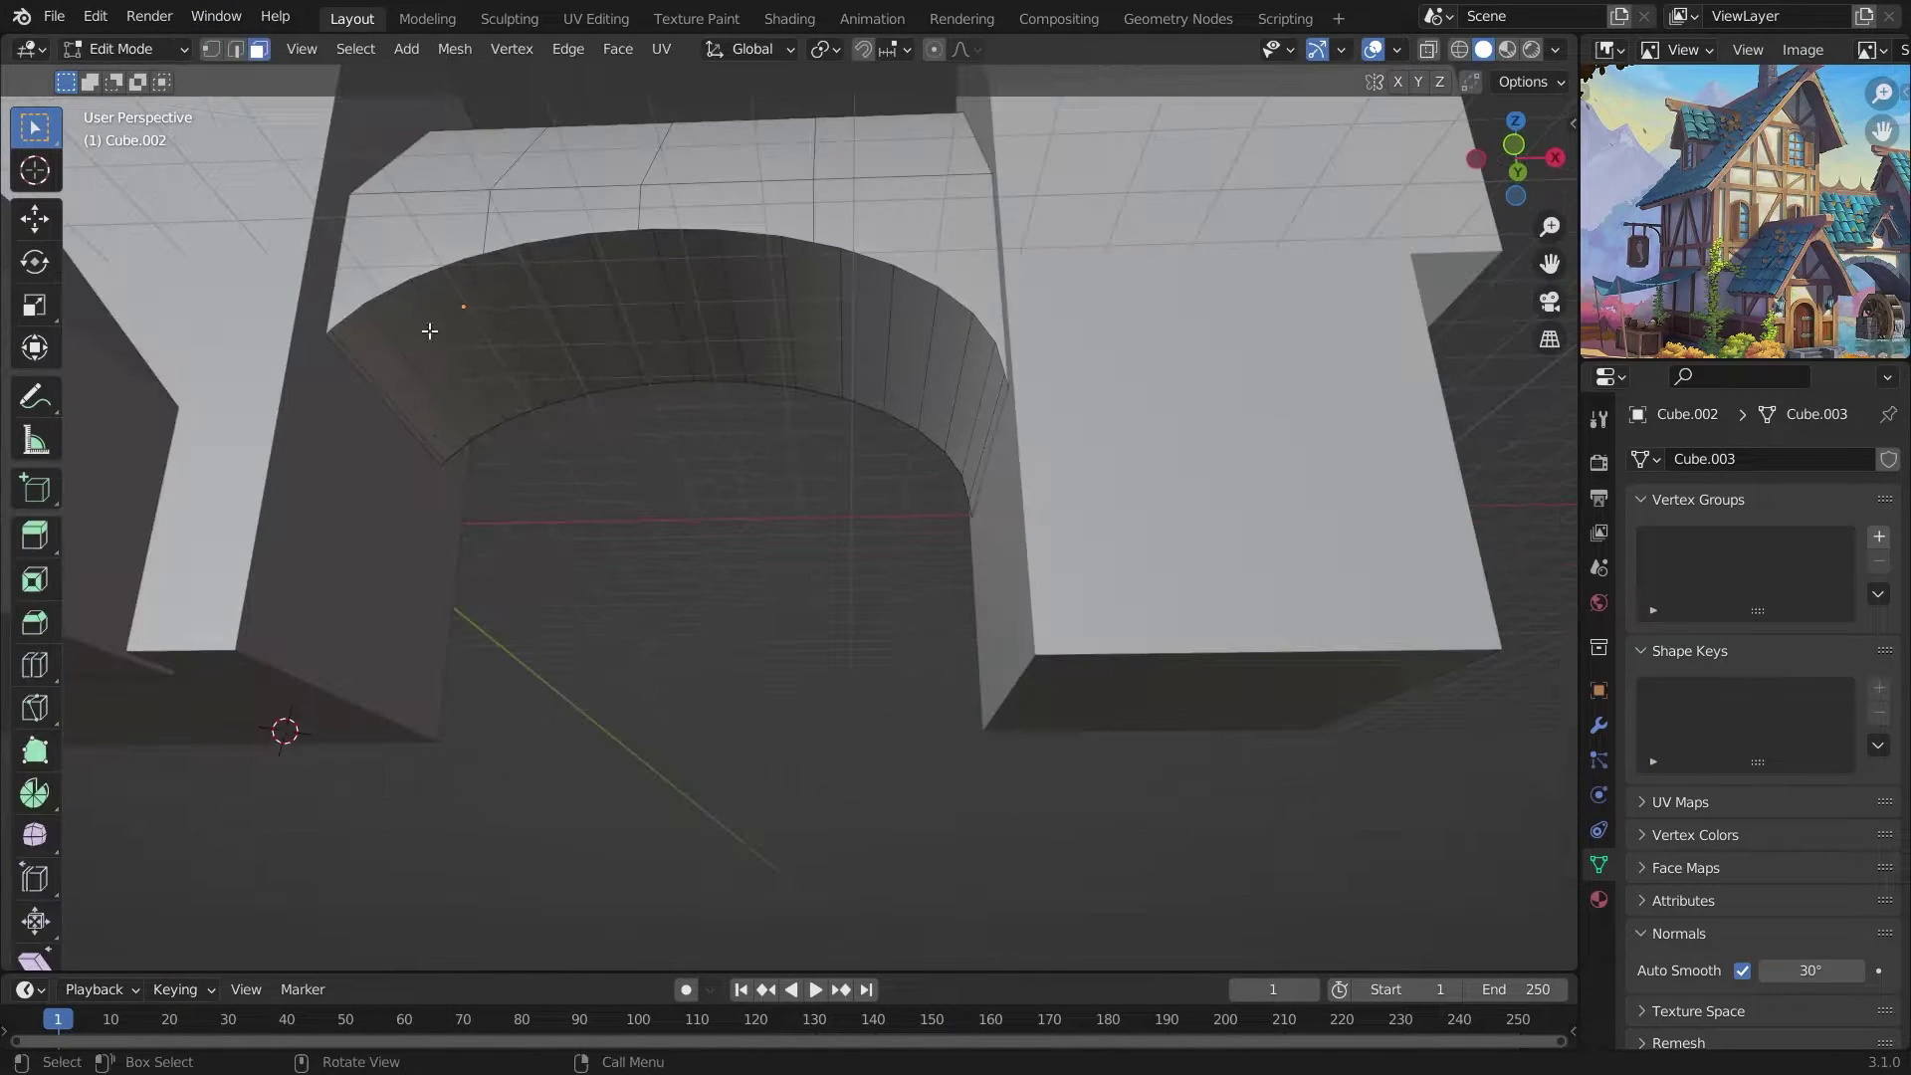
pyautogui.press('c')
pyautogui.moveTo(391, 391); pyautogui.dragTo(919, 390)
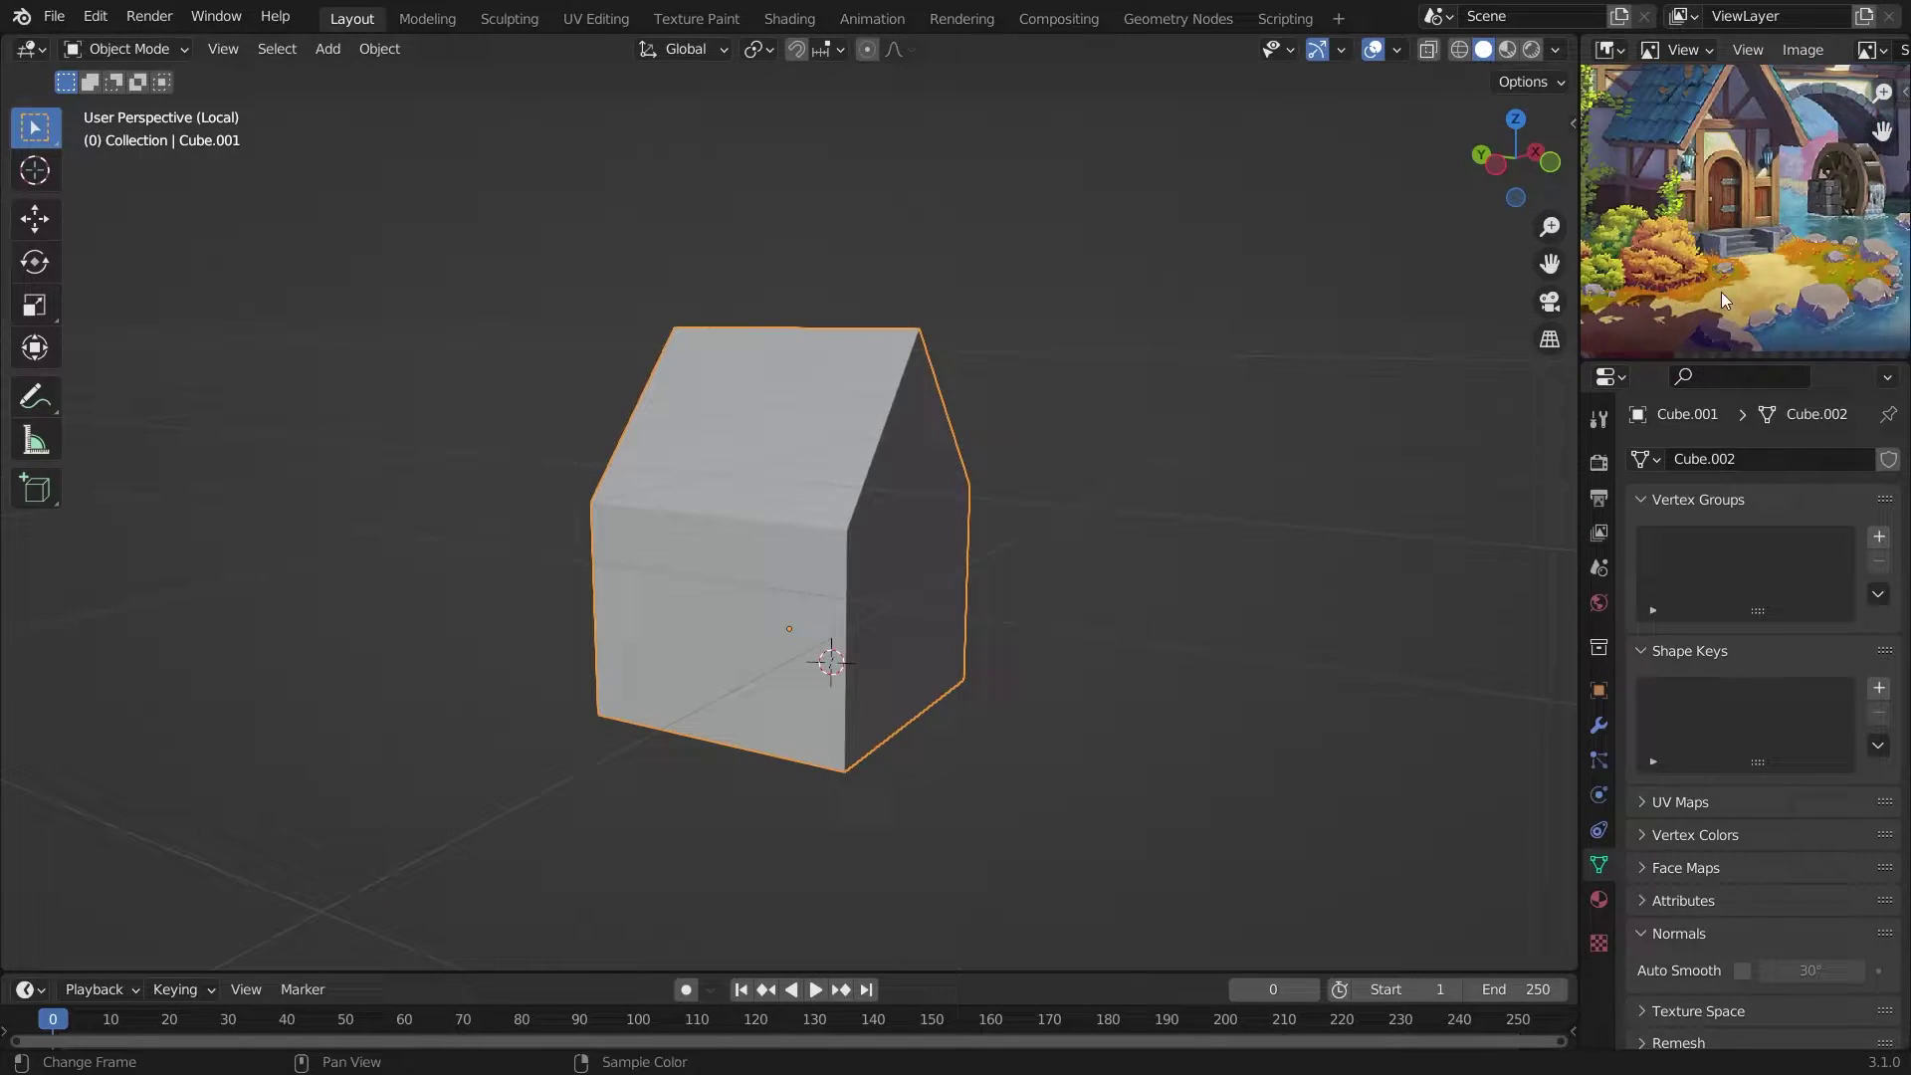
# From the front view, raise the small house's roof faces along Z into an overhang.
pyautogui.scroll(2, 1725, 300)
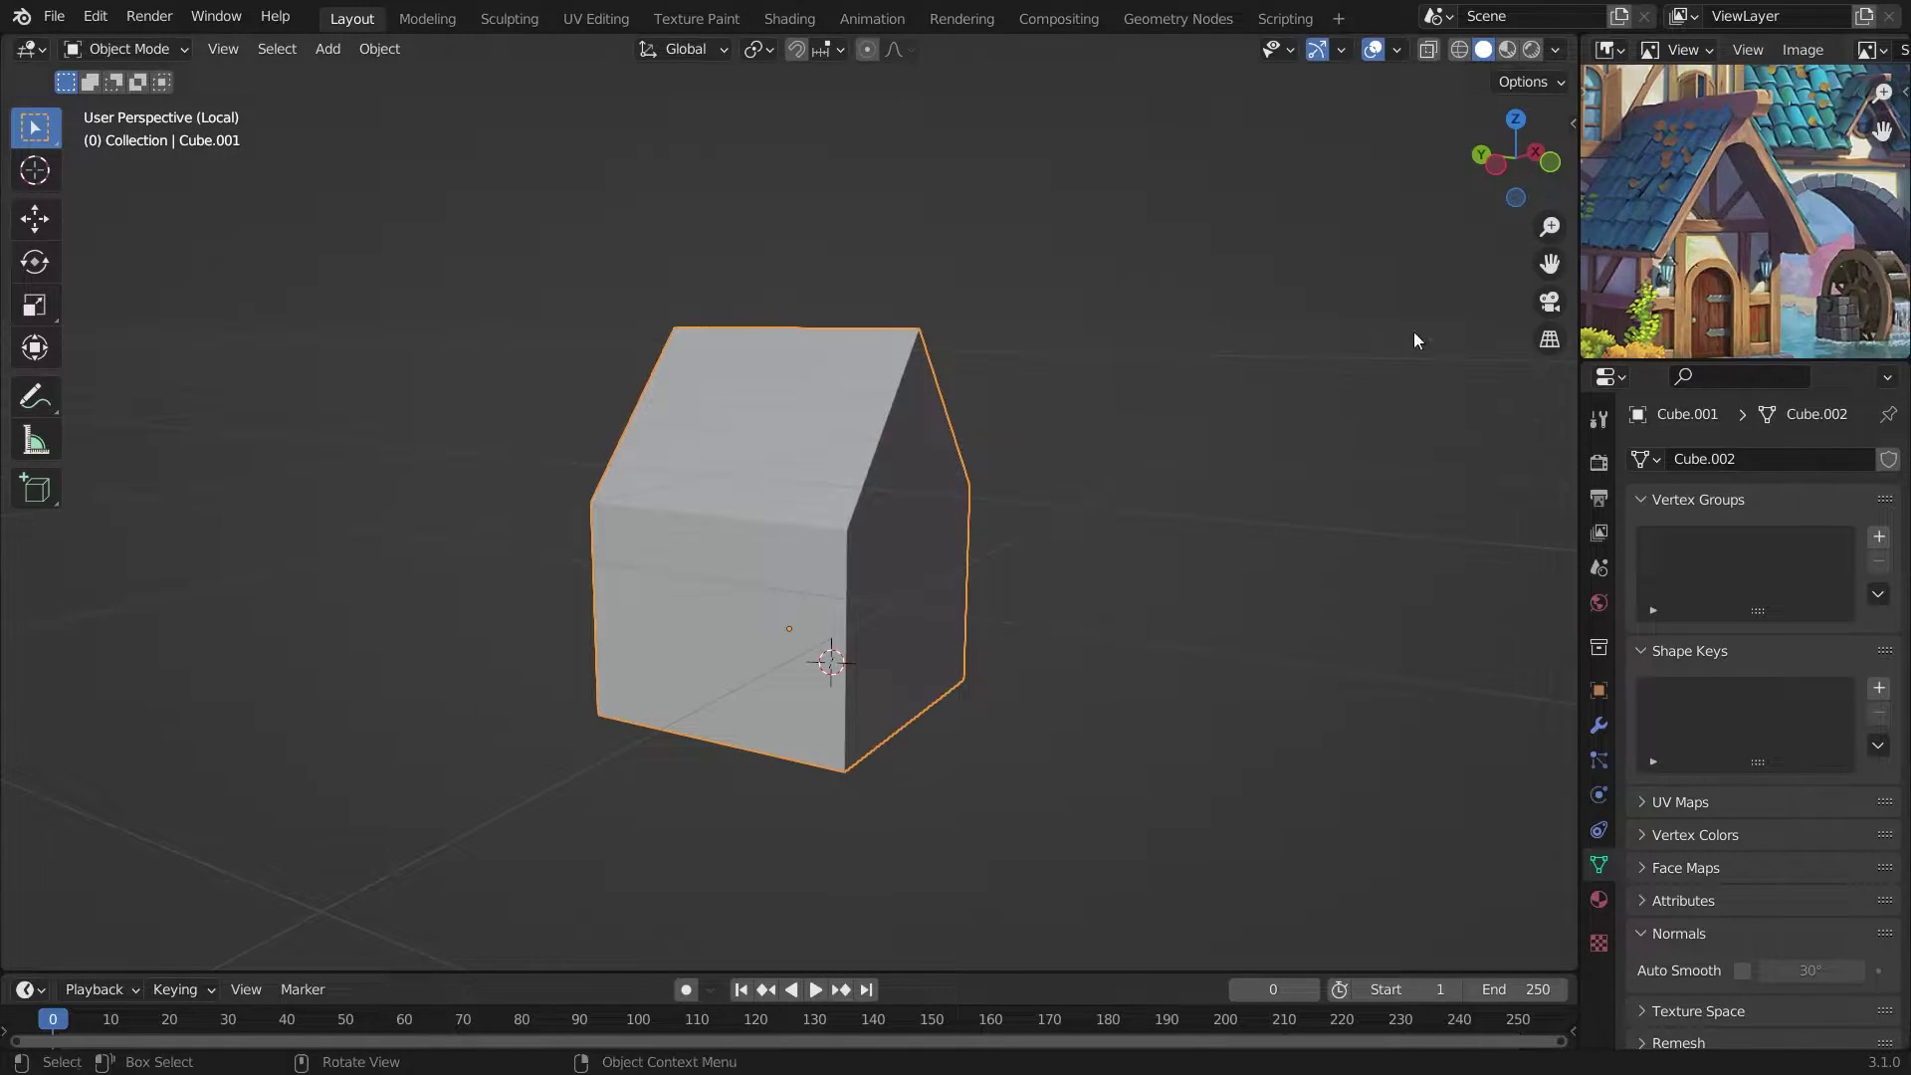
pyautogui.scroll(1, 1777, 252)
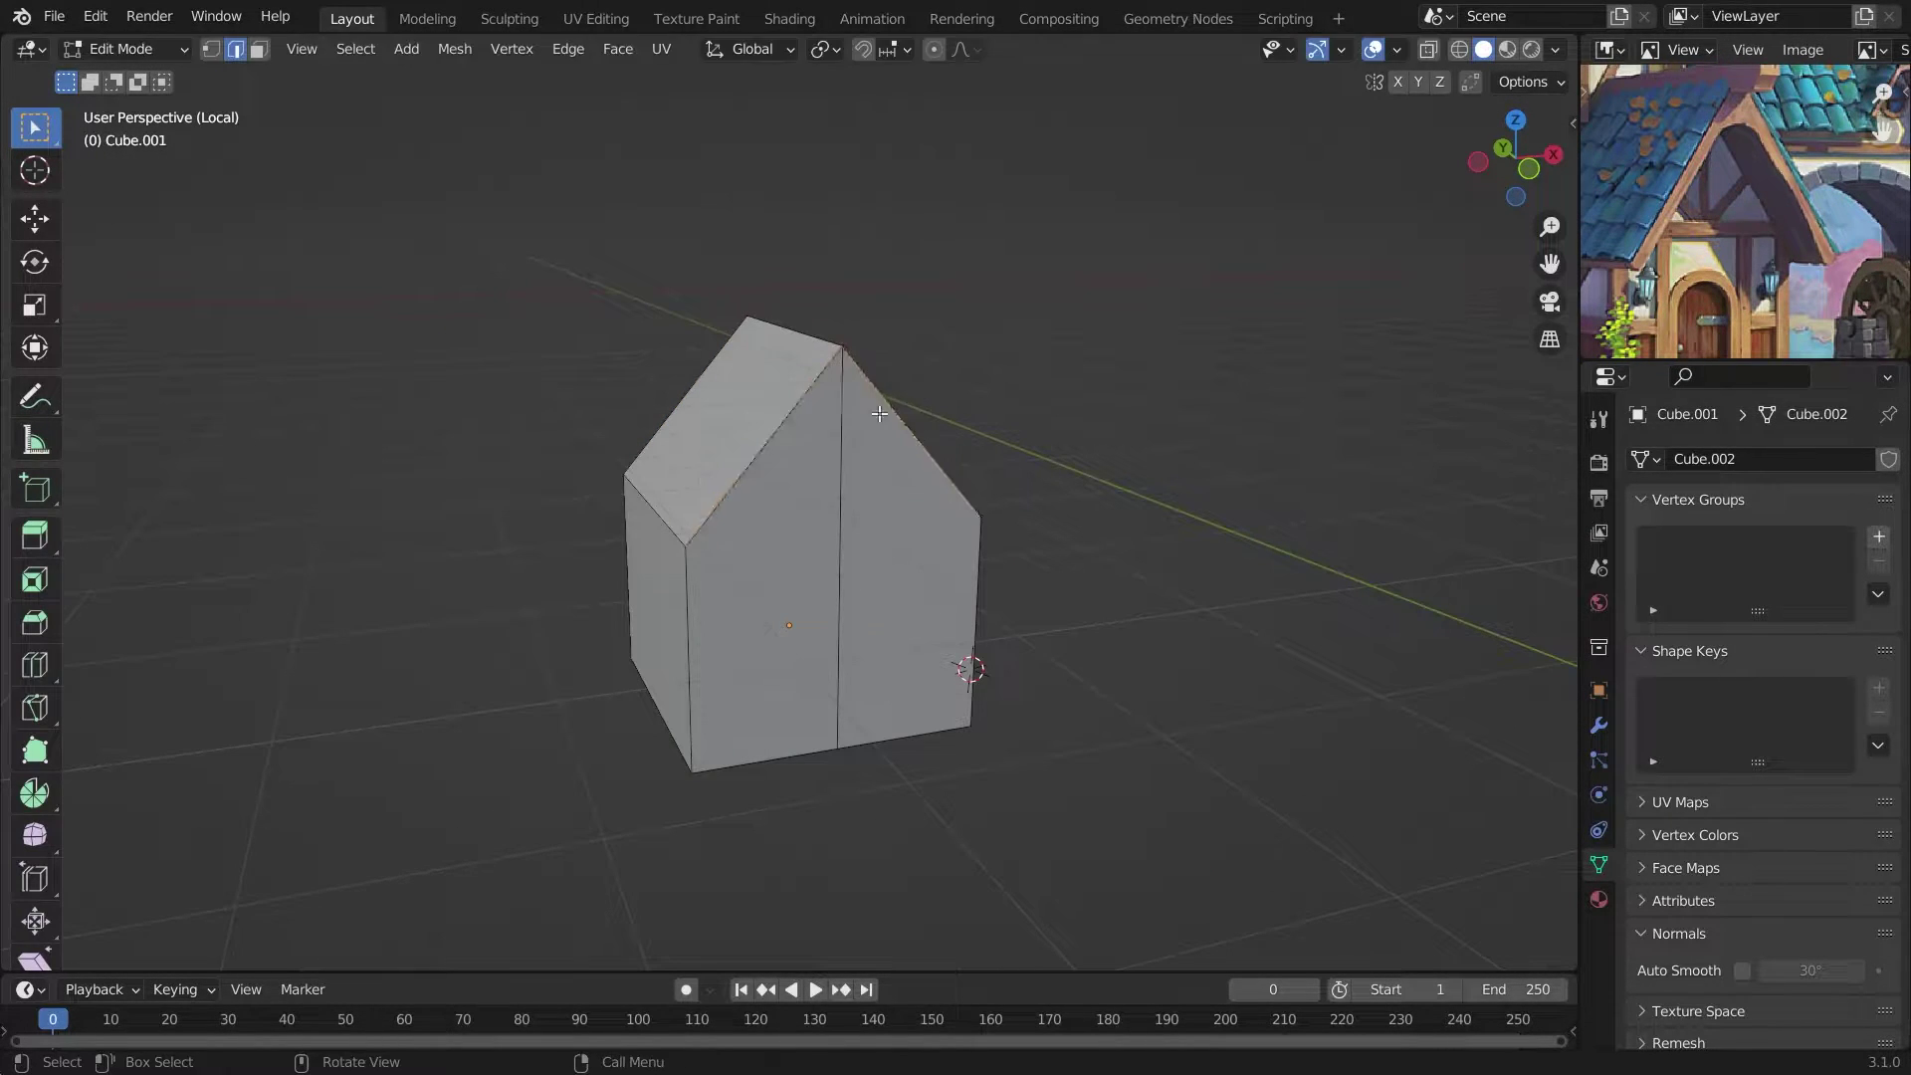
pyautogui.moveTo(926, 418); pyautogui.dragTo(917, 404, button='middle')
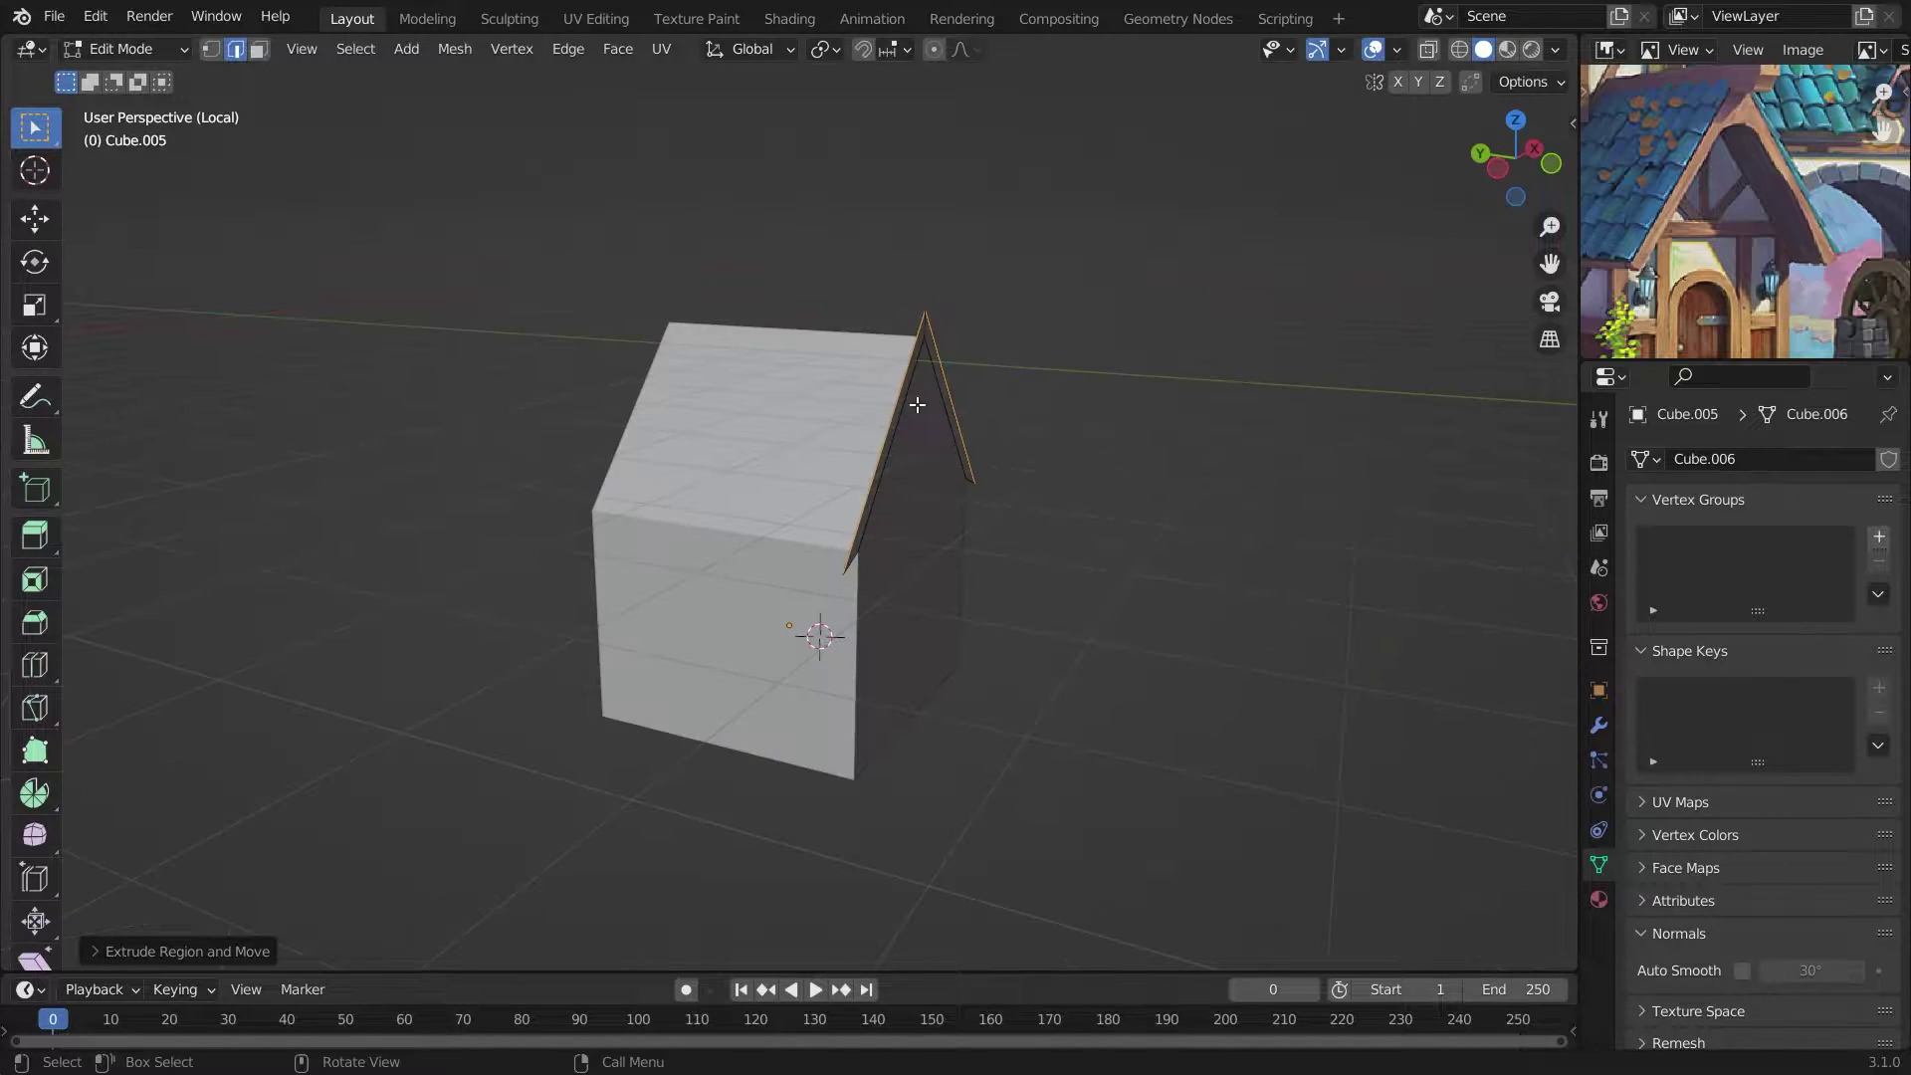
pyautogui.moveTo(1087, 549)
pyautogui.mouseDown(button='middle')
pyautogui.moveTo(750, 525)
pyautogui.moveTo(1040, 520)
pyautogui.mouseUp(button='middle')
pyautogui.press('KP_1')
pyautogui.press('g')
pyautogui.press('z')
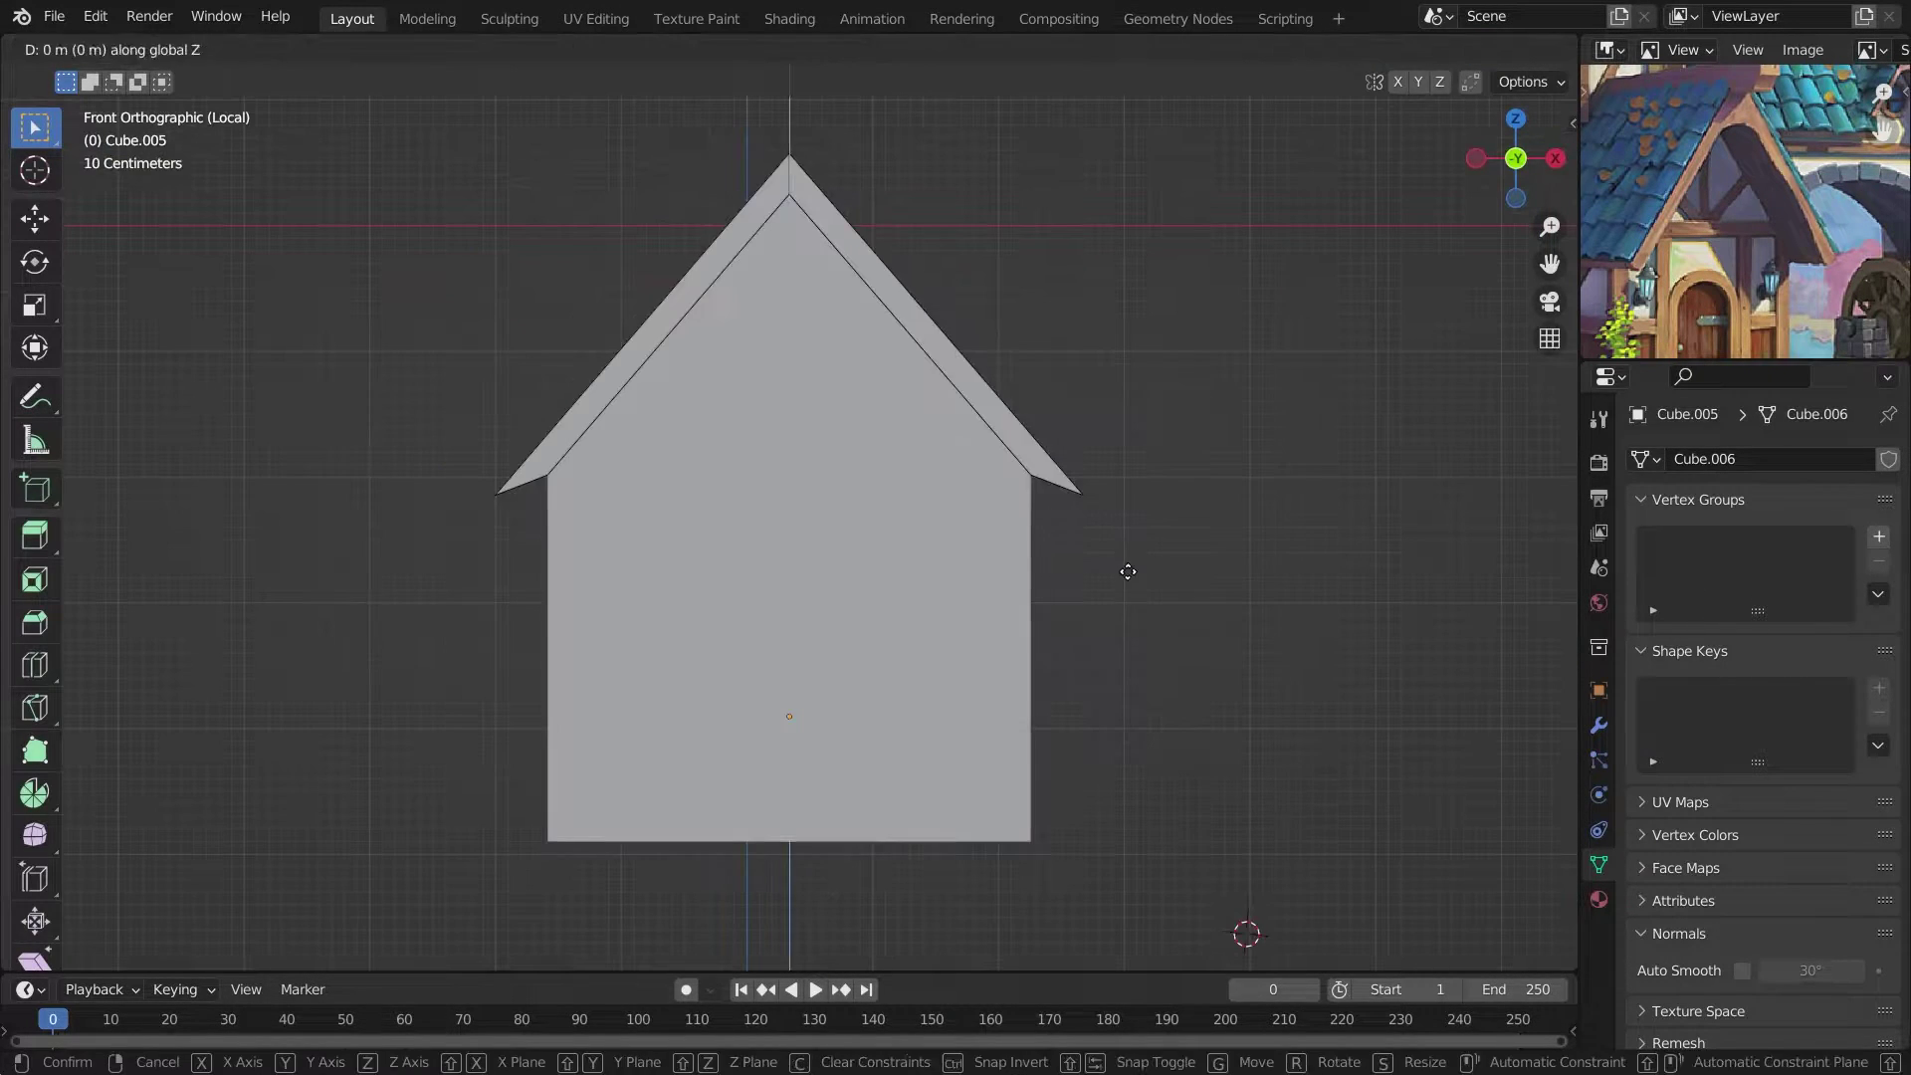
pyautogui.click(1144, 536)
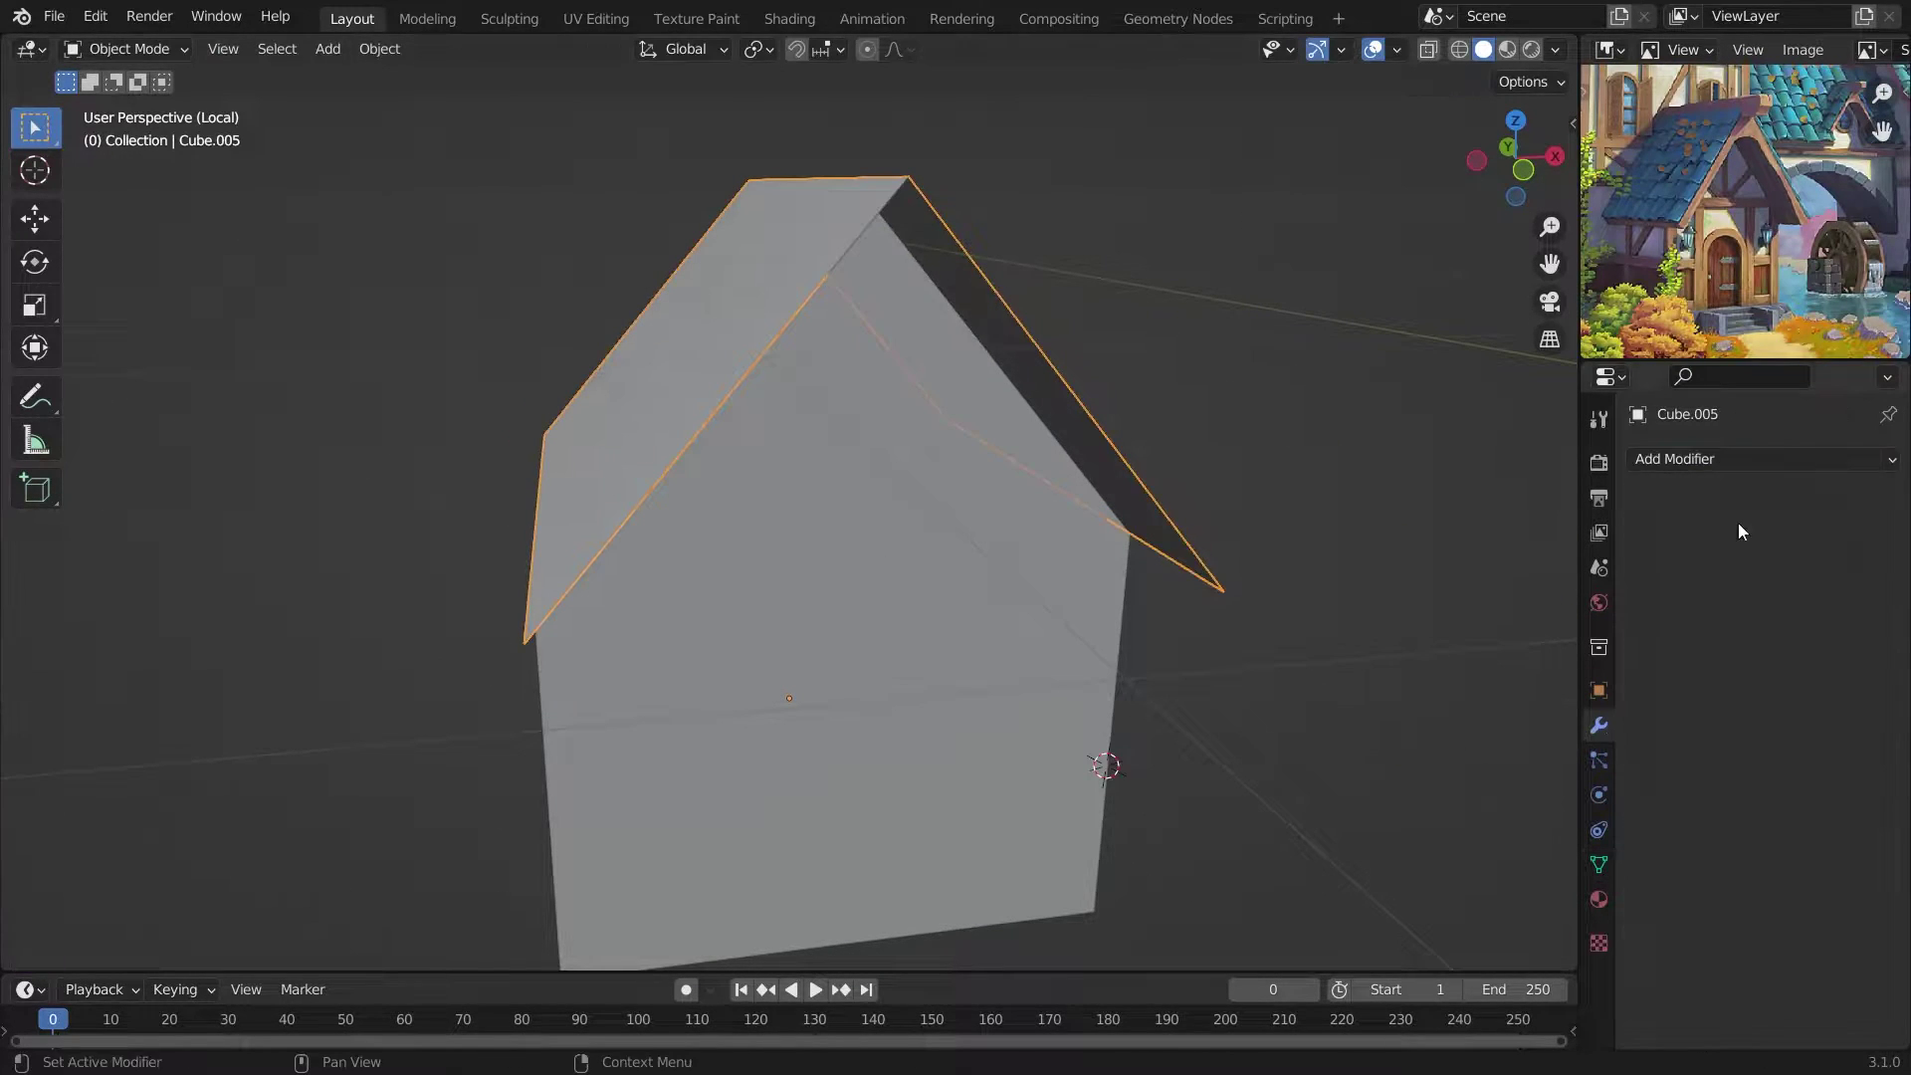
# Add a Solidify modifier to the roof and check its thickness from the front view.
pyautogui.click(1740, 459)
pyautogui.click(1415, 879)
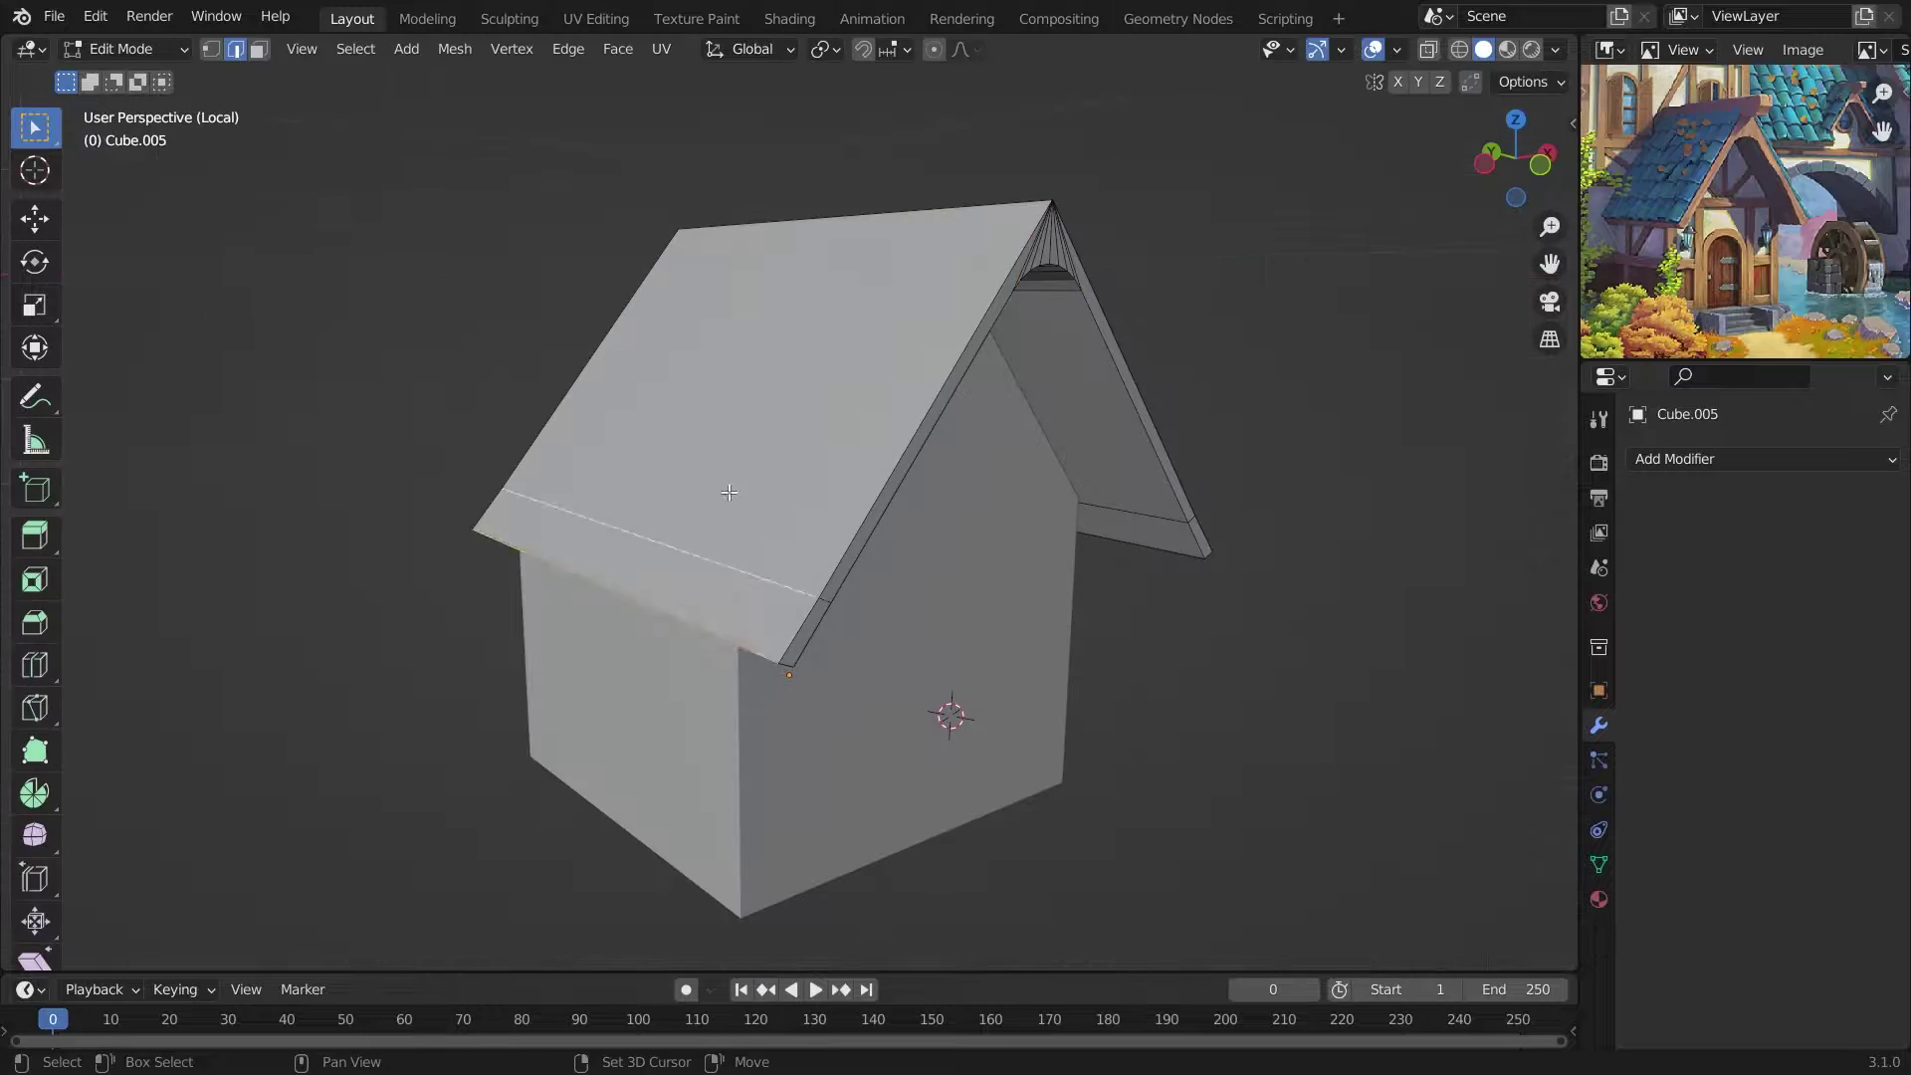
pyautogui.press('KP_1')
pyautogui.press('g')
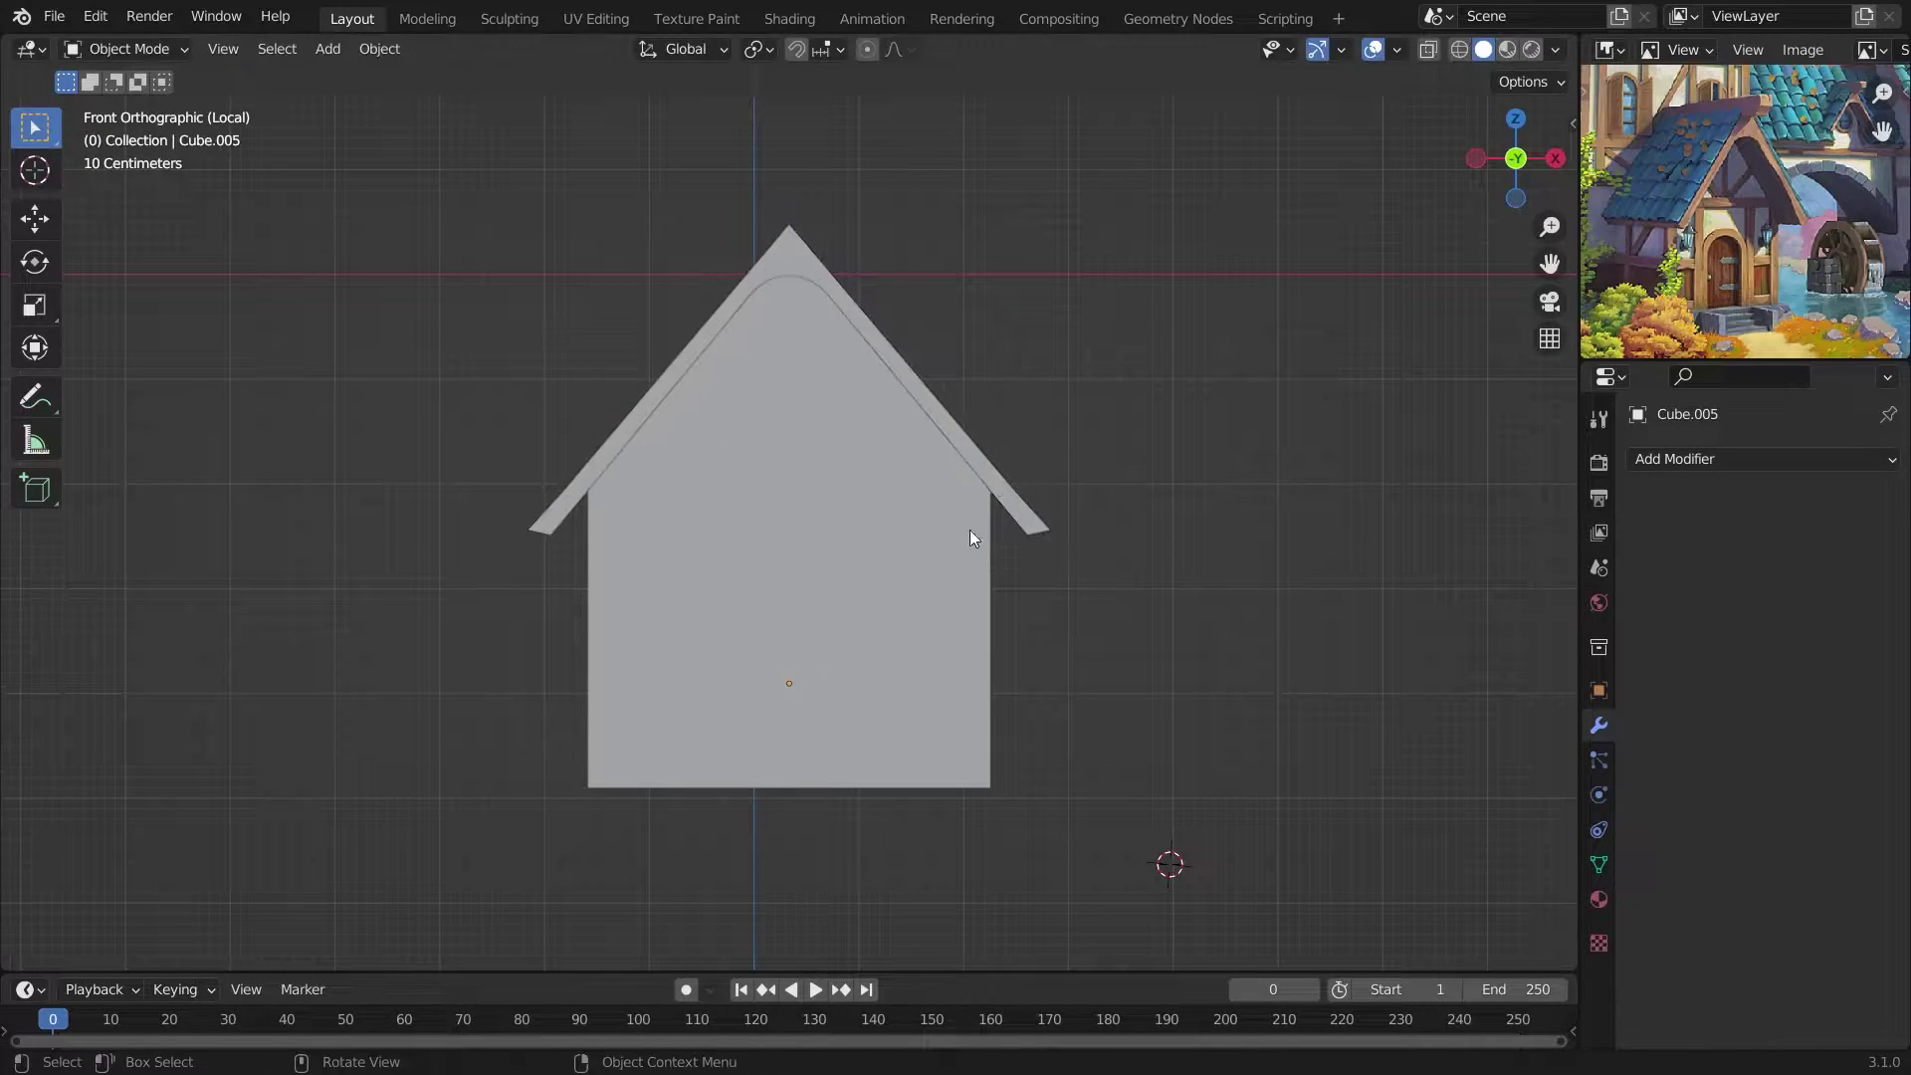
pyautogui.moveTo(969, 529)
pyautogui.mouseDown(button='middle')
pyautogui.moveTo(716, 545)
pyautogui.moveTo(1078, 308)
pyautogui.moveTo(714, 406)
pyautogui.moveTo(737, 521)
pyautogui.mouseUp(button='middle')
# Add a cube and flatten it into a thin ridge bar on the roof.
pyautogui.hotkey('shift', 'a')
pyautogui.click(816, 544)
pyautogui.press('s')
pyautogui.moveTo(714, 378)
pyautogui.mouseDown(button='middle')
pyautogui.moveTo(666, 450)
pyautogui.moveTo(847, 383)
pyautogui.mouseUp(button='middle')
pyautogui.press('Tab')
pyautogui.hotkey('shift', 'z')
pyautogui.moveTo(712, 146); pyautogui.dragTo(825, 320)
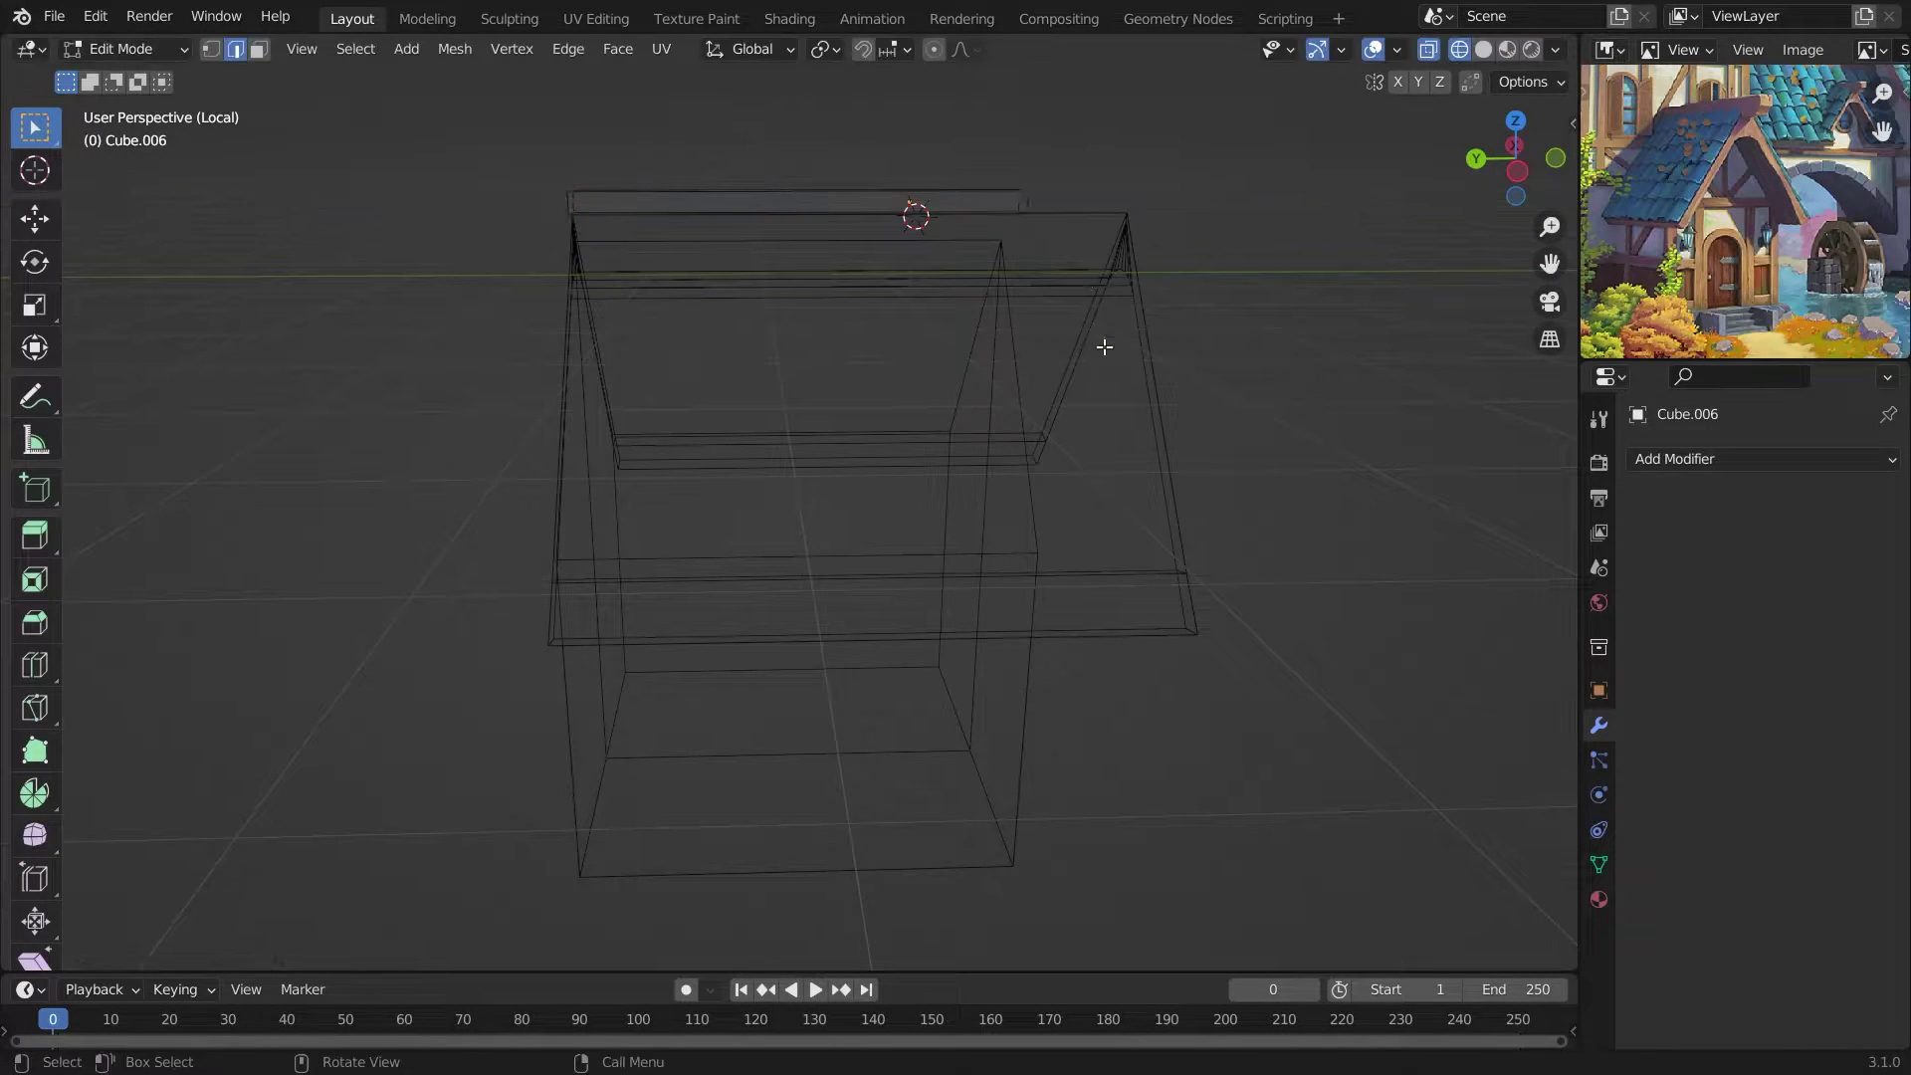
pyautogui.click(1190, 287)
# Shape the ridge bar's end profile by deleting geometry and extruding its top face upward.
pyautogui.press('s')
pyautogui.press('z')
pyautogui.press('Return')
pyautogui.press('Tab')
pyautogui.hotkey('shift', 'z')
pyautogui.moveTo(1137, 505)
pyautogui.mouseDown(button='middle')
pyautogui.moveTo(705, 391)
pyautogui.moveTo(1041, 227)
pyautogui.mouseUp(button='middle')
pyautogui.press('x')
pyautogui.press('3')
pyautogui.press('e')
pyautogui.moveTo(851, 235)
pyautogui.mouseDown(button='middle')
pyautogui.moveTo(908, 205)
pyautogui.moveTo(1029, 257)
pyautogui.moveTo(418, 145)
pyautogui.mouseUp(button='middle')
pyautogui.click(884, 196)
pyautogui.press('Tab')
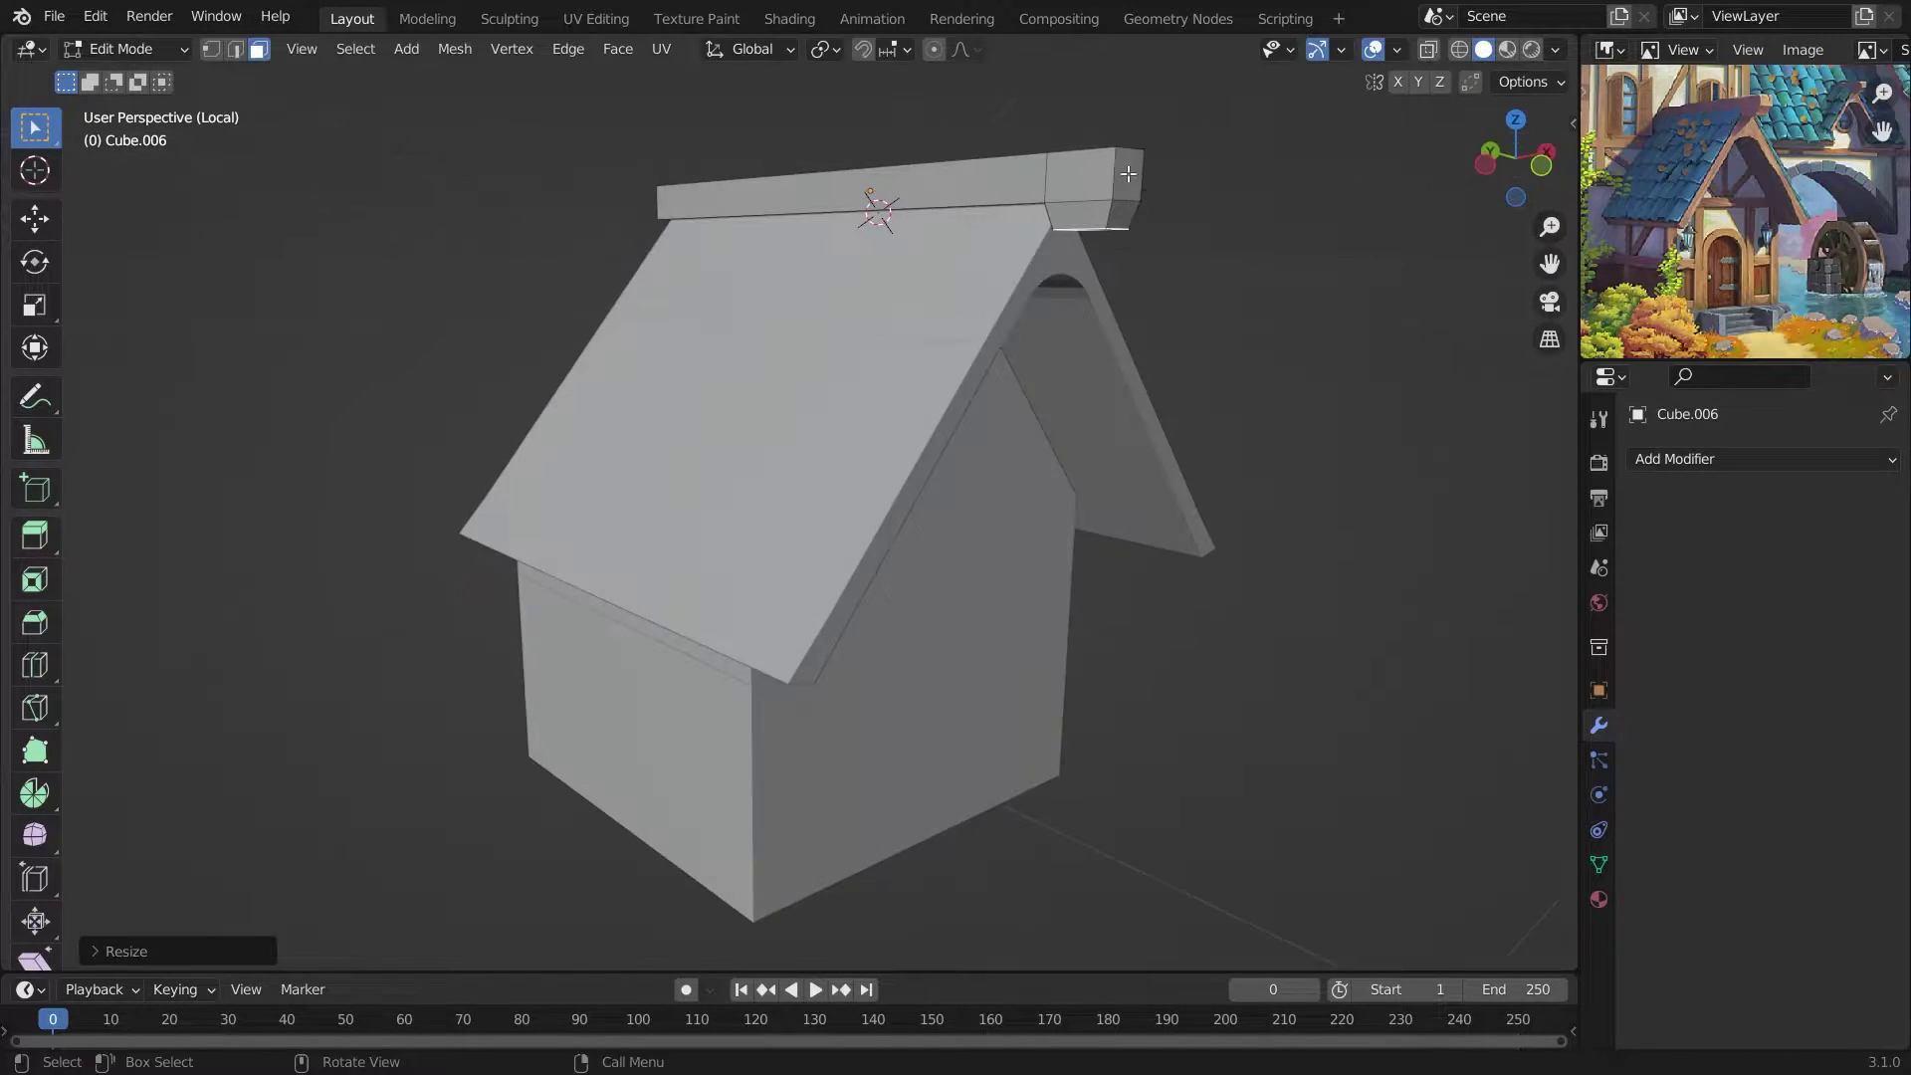
# Stretch the ridge bar along X to run the length of the roof.
pyautogui.press('Tab')
pyautogui.moveTo(1216, 208)
pyautogui.mouseDown(button='middle')
pyautogui.moveTo(1073, 307)
pyautogui.moveTo(846, 307)
pyautogui.mouseUp(button='middle')
pyautogui.press('KP_1')
pyautogui.moveTo(474, 420)
pyautogui.mouseDown(button='middle')
pyautogui.moveTo(1172, 225)
pyautogui.moveTo(505, 275)
pyautogui.mouseUp(button='middle')
pyautogui.press('Tab')
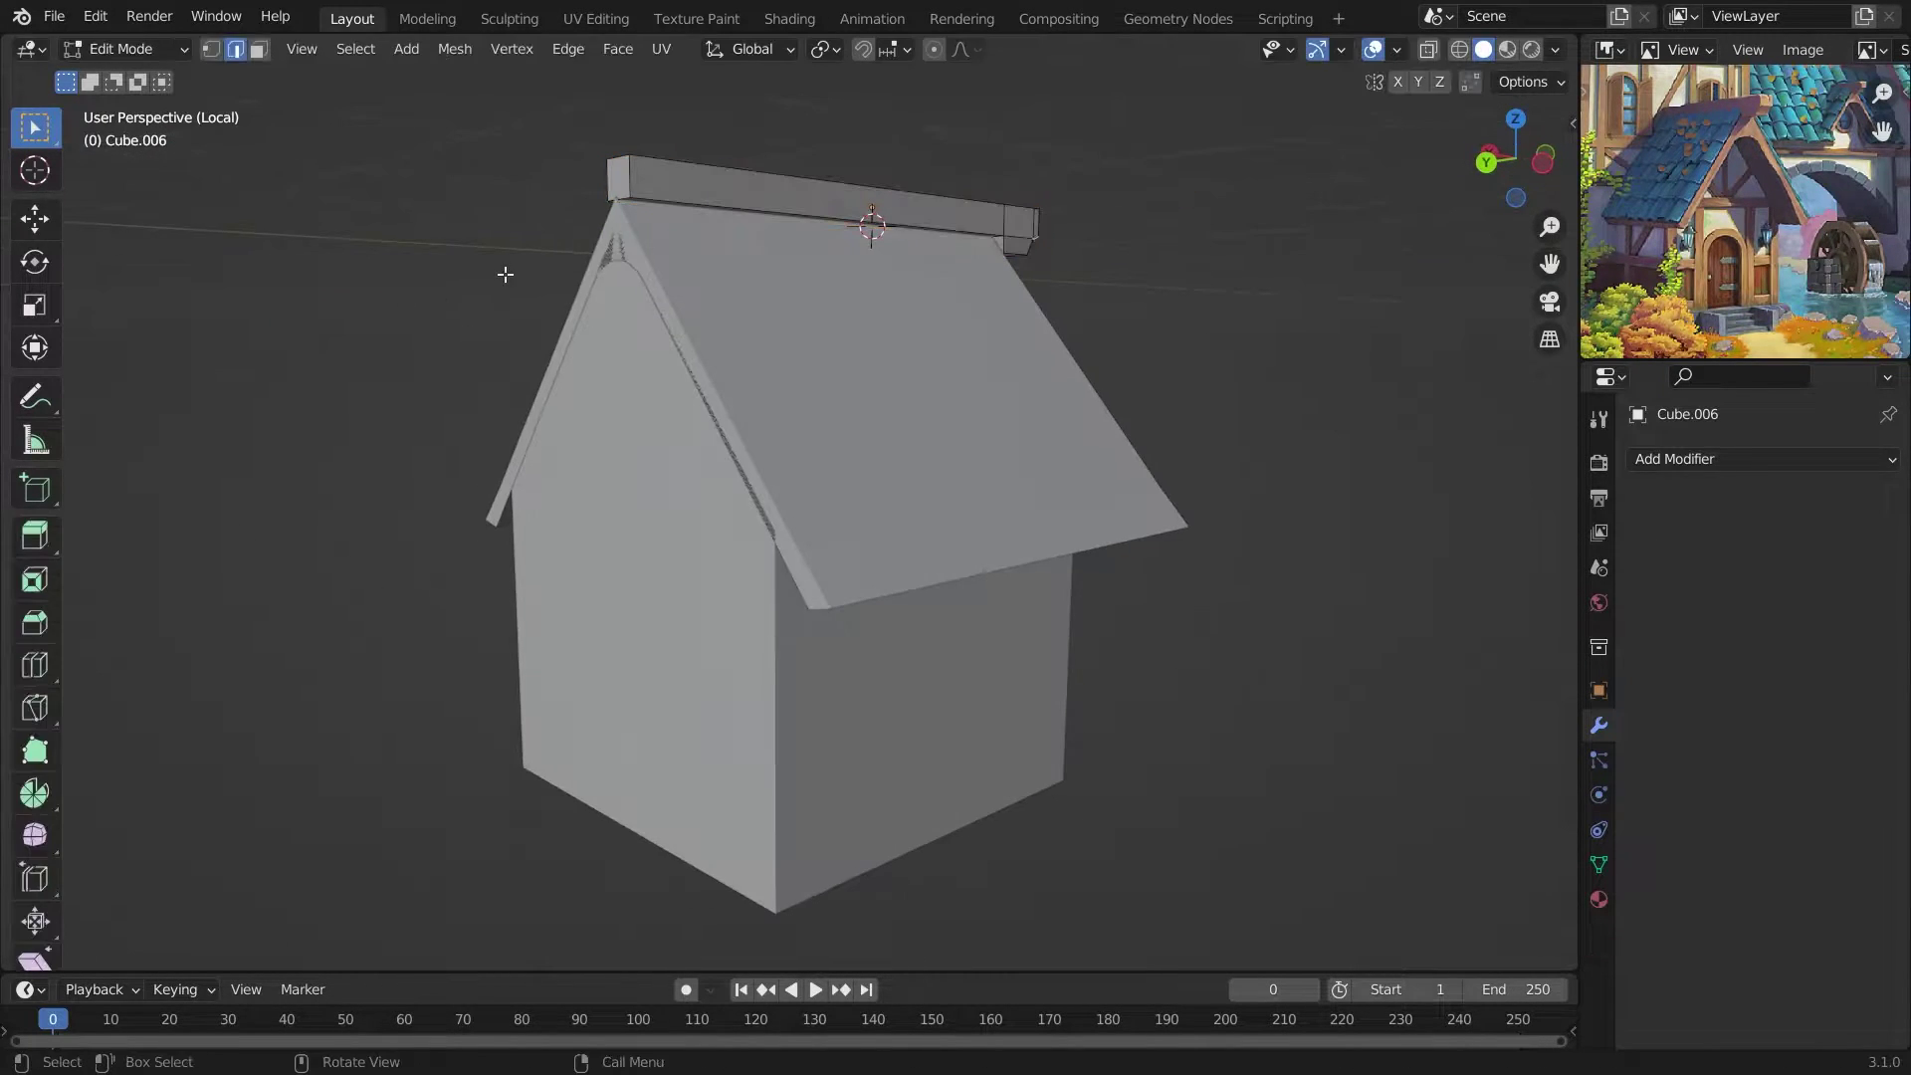
pyautogui.moveTo(607, 183); pyautogui.dragTo(797, 398, button='middle')
pyautogui.press('Tab')
pyautogui.press('KP_1')
pyautogui.press('s')
pyautogui.press('x')
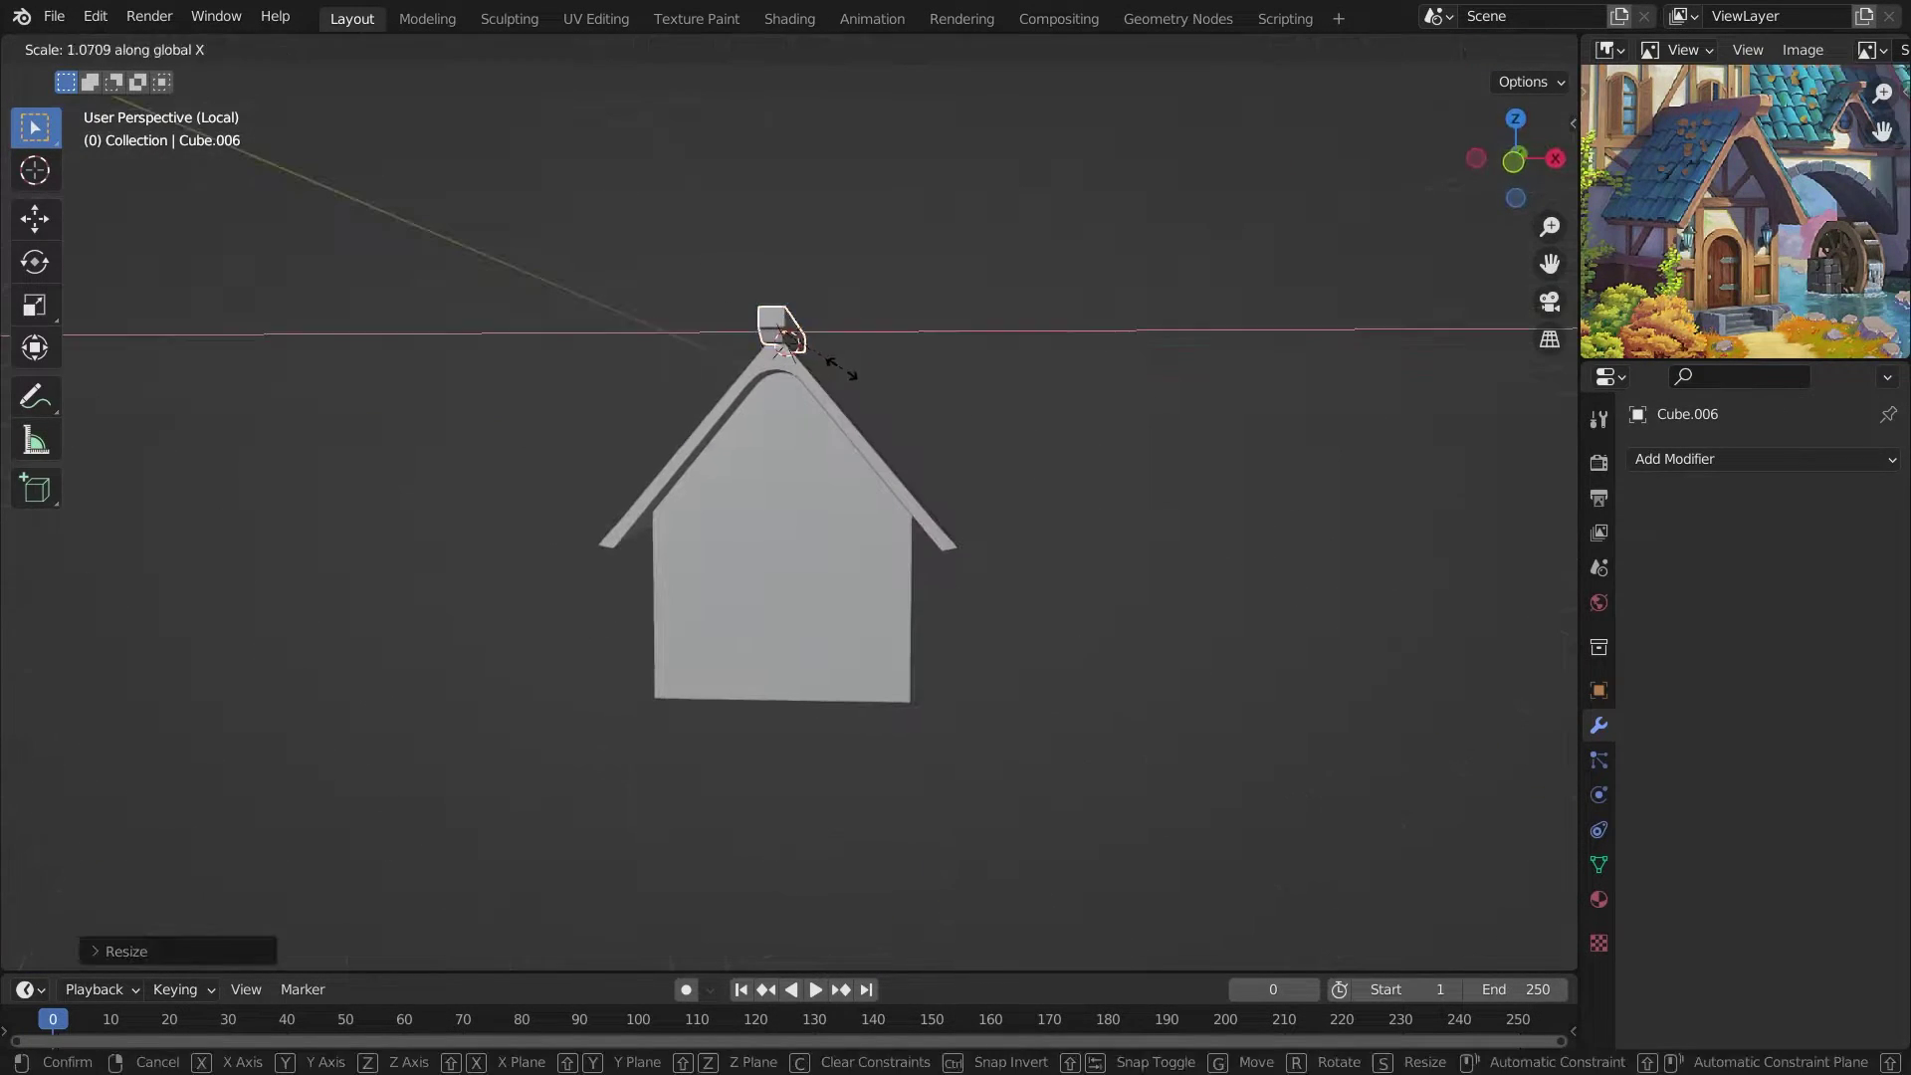
pyautogui.click(867, 436)
pyautogui.press('g')
pyautogui.press('Escape')
# Check the roof panel's position, then add a new cube beside the house.
pyautogui.moveTo(1139, 384)
pyautogui.mouseDown(button='middle')
pyautogui.moveTo(977, 452)
pyautogui.moveTo(1037, 470)
pyautogui.moveTo(779, 463)
pyautogui.moveTo(957, 496)
pyautogui.moveTo(696, 597)
pyautogui.mouseUp(button='middle')
pyautogui.click(1037, 469)
pyautogui.press('g')
pyautogui.press('y')
pyautogui.press('Escape')
pyautogui.press('KP_1')
pyautogui.hotkey('shift', 'a')
pyautogui.click(912, 457)
# Scale the new box narrow along X into a post.
pyautogui.press('s')
pyautogui.press('y')
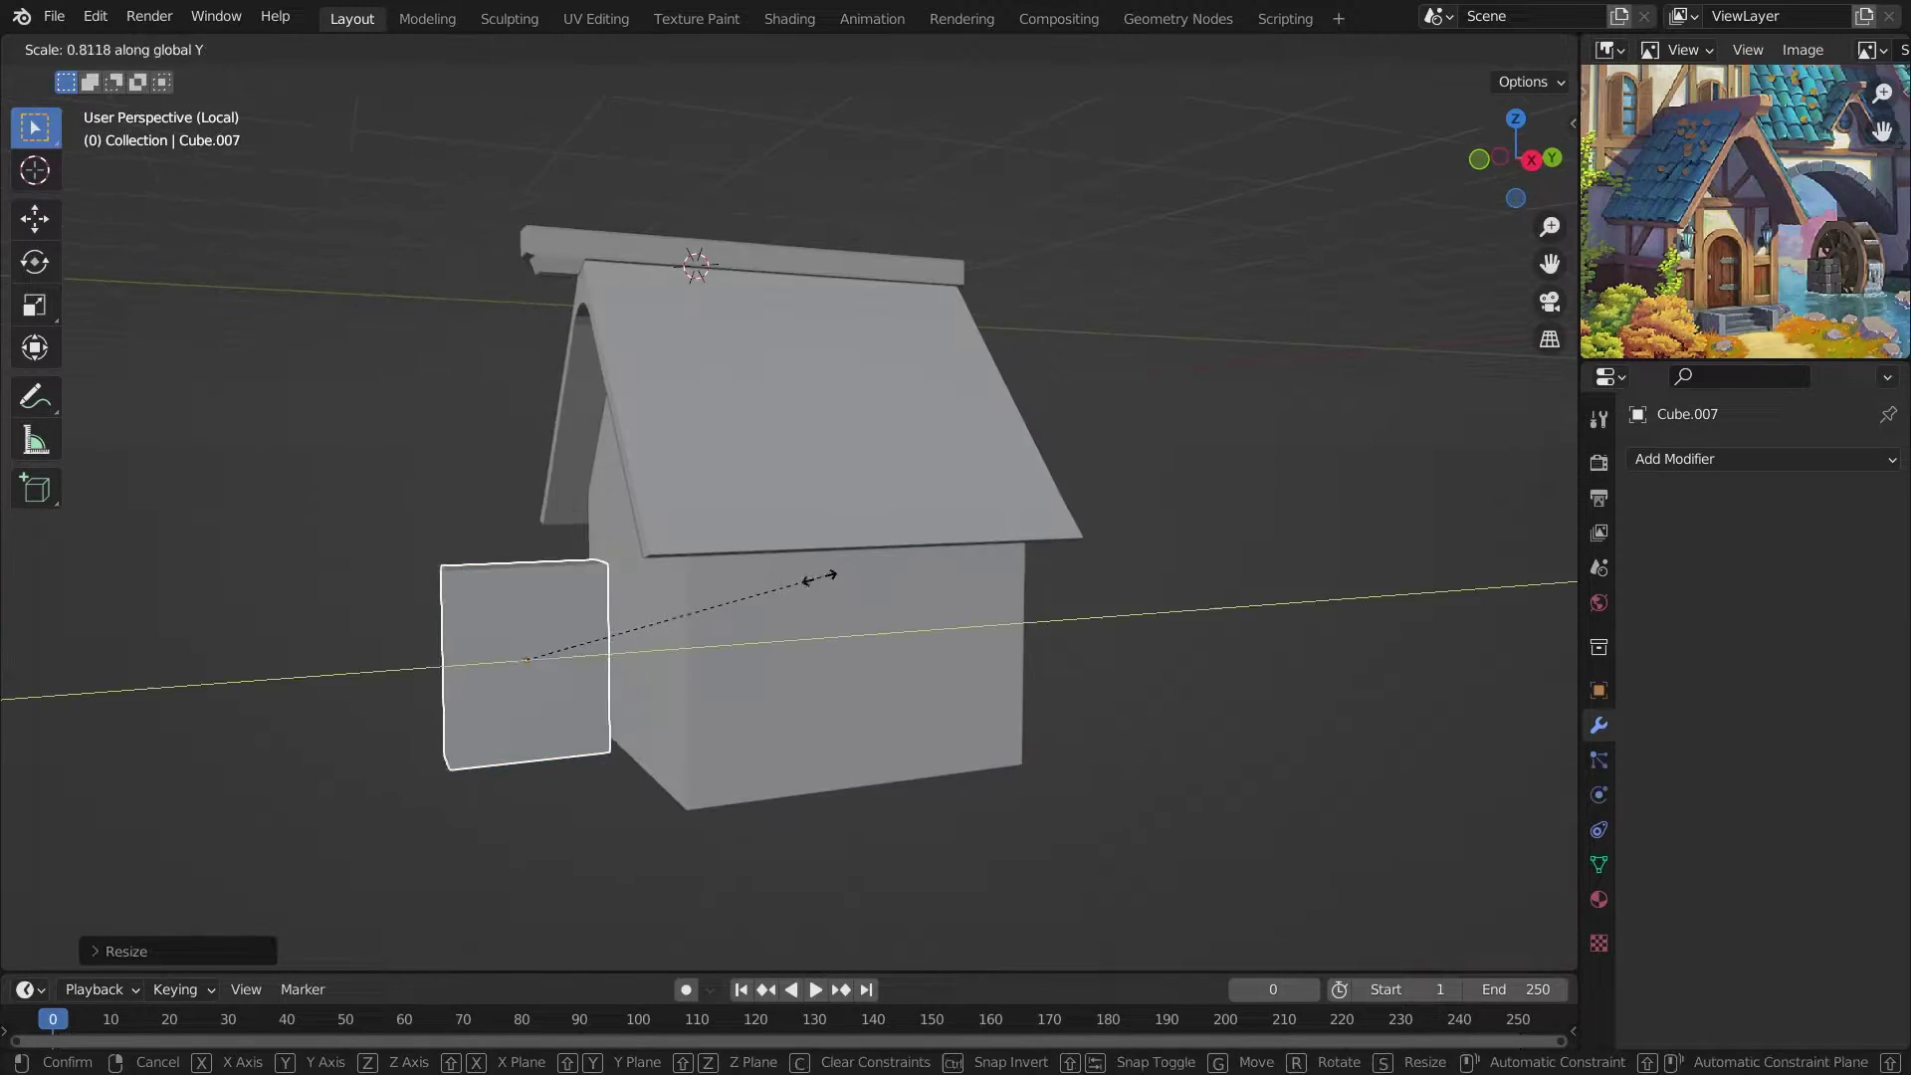
pyautogui.press('x')
pyautogui.click(810, 629)
pyautogui.press('KP_1')
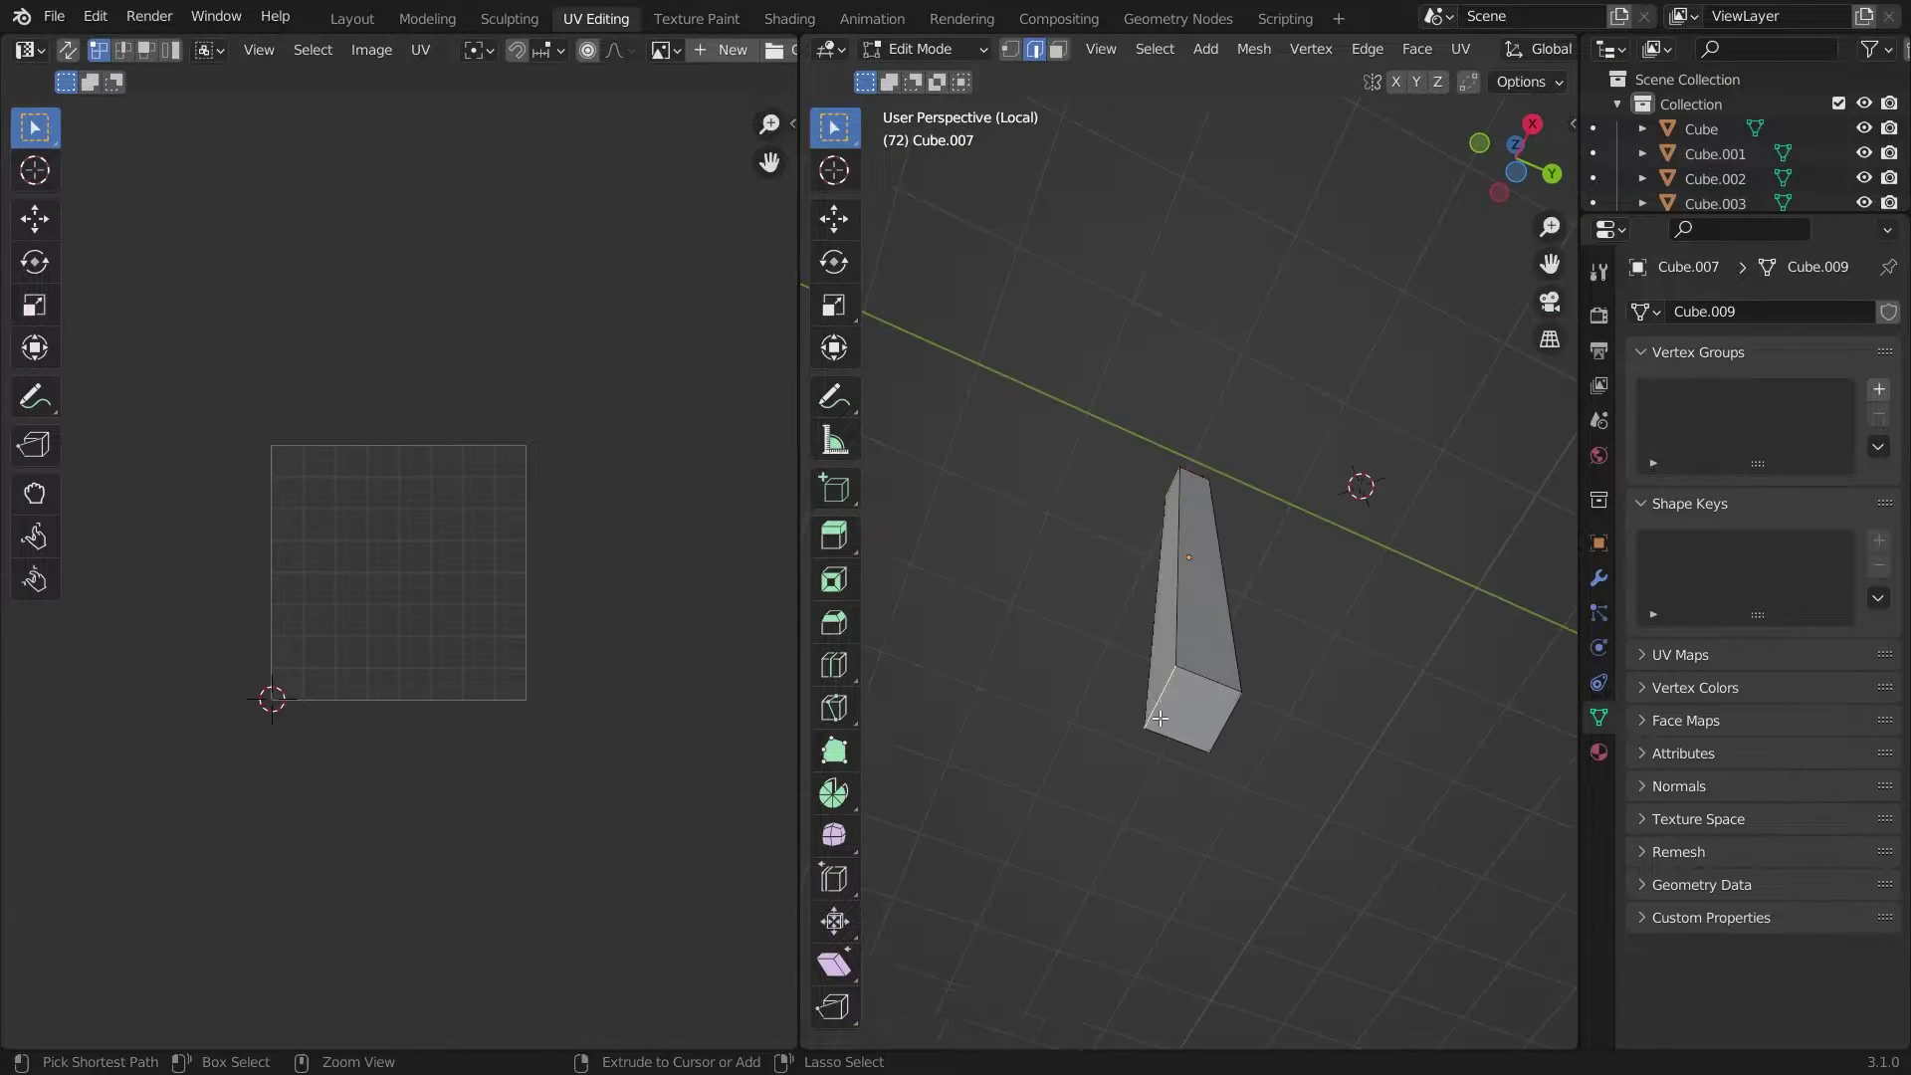
# Duplicate the post and place corner posts around the house in local view.
pyautogui.moveTo(1221, 284); pyautogui.dragTo(1290, 523, button='middle')
pyautogui.press('a')
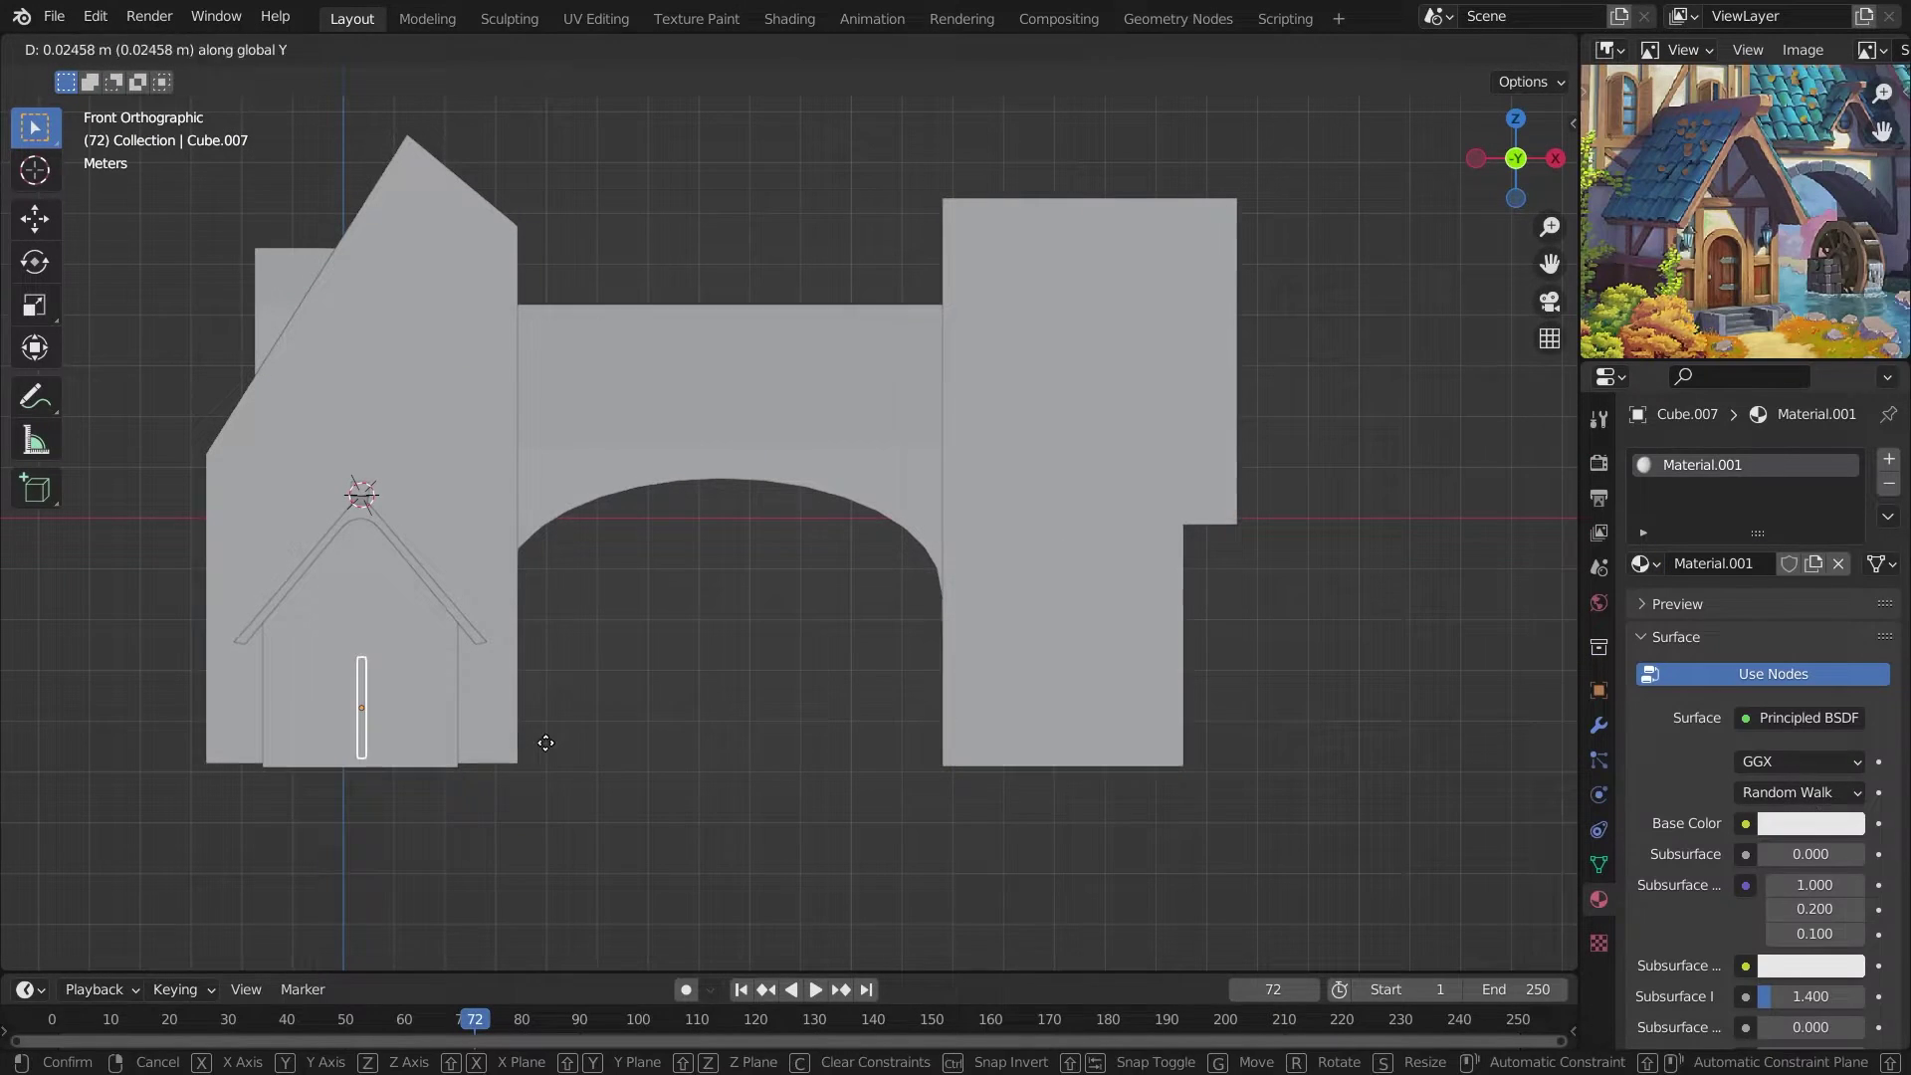
pyautogui.press('x')
pyautogui.click(260, 742)
pyautogui.keyDown('shift'); pyautogui.click(361, 617); pyautogui.keyUp('shift')
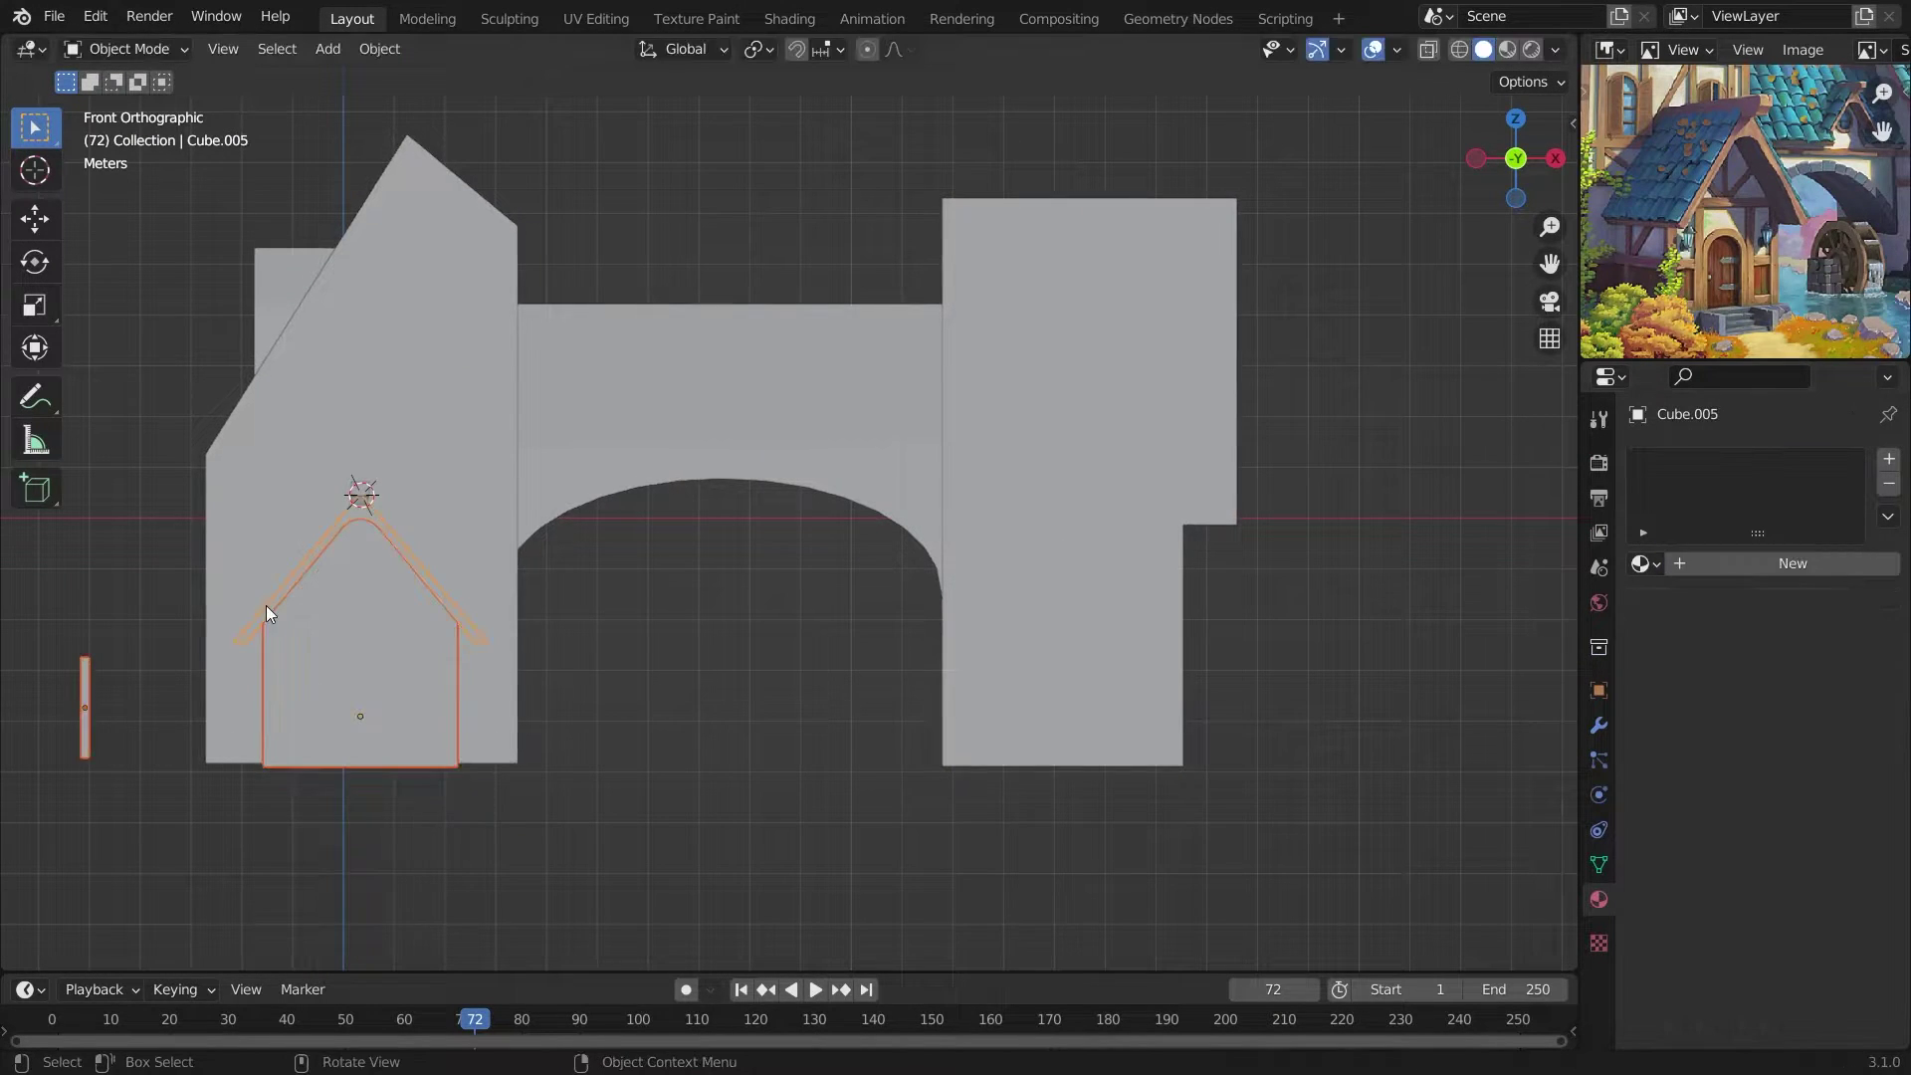
pyautogui.press('KP_Divide')
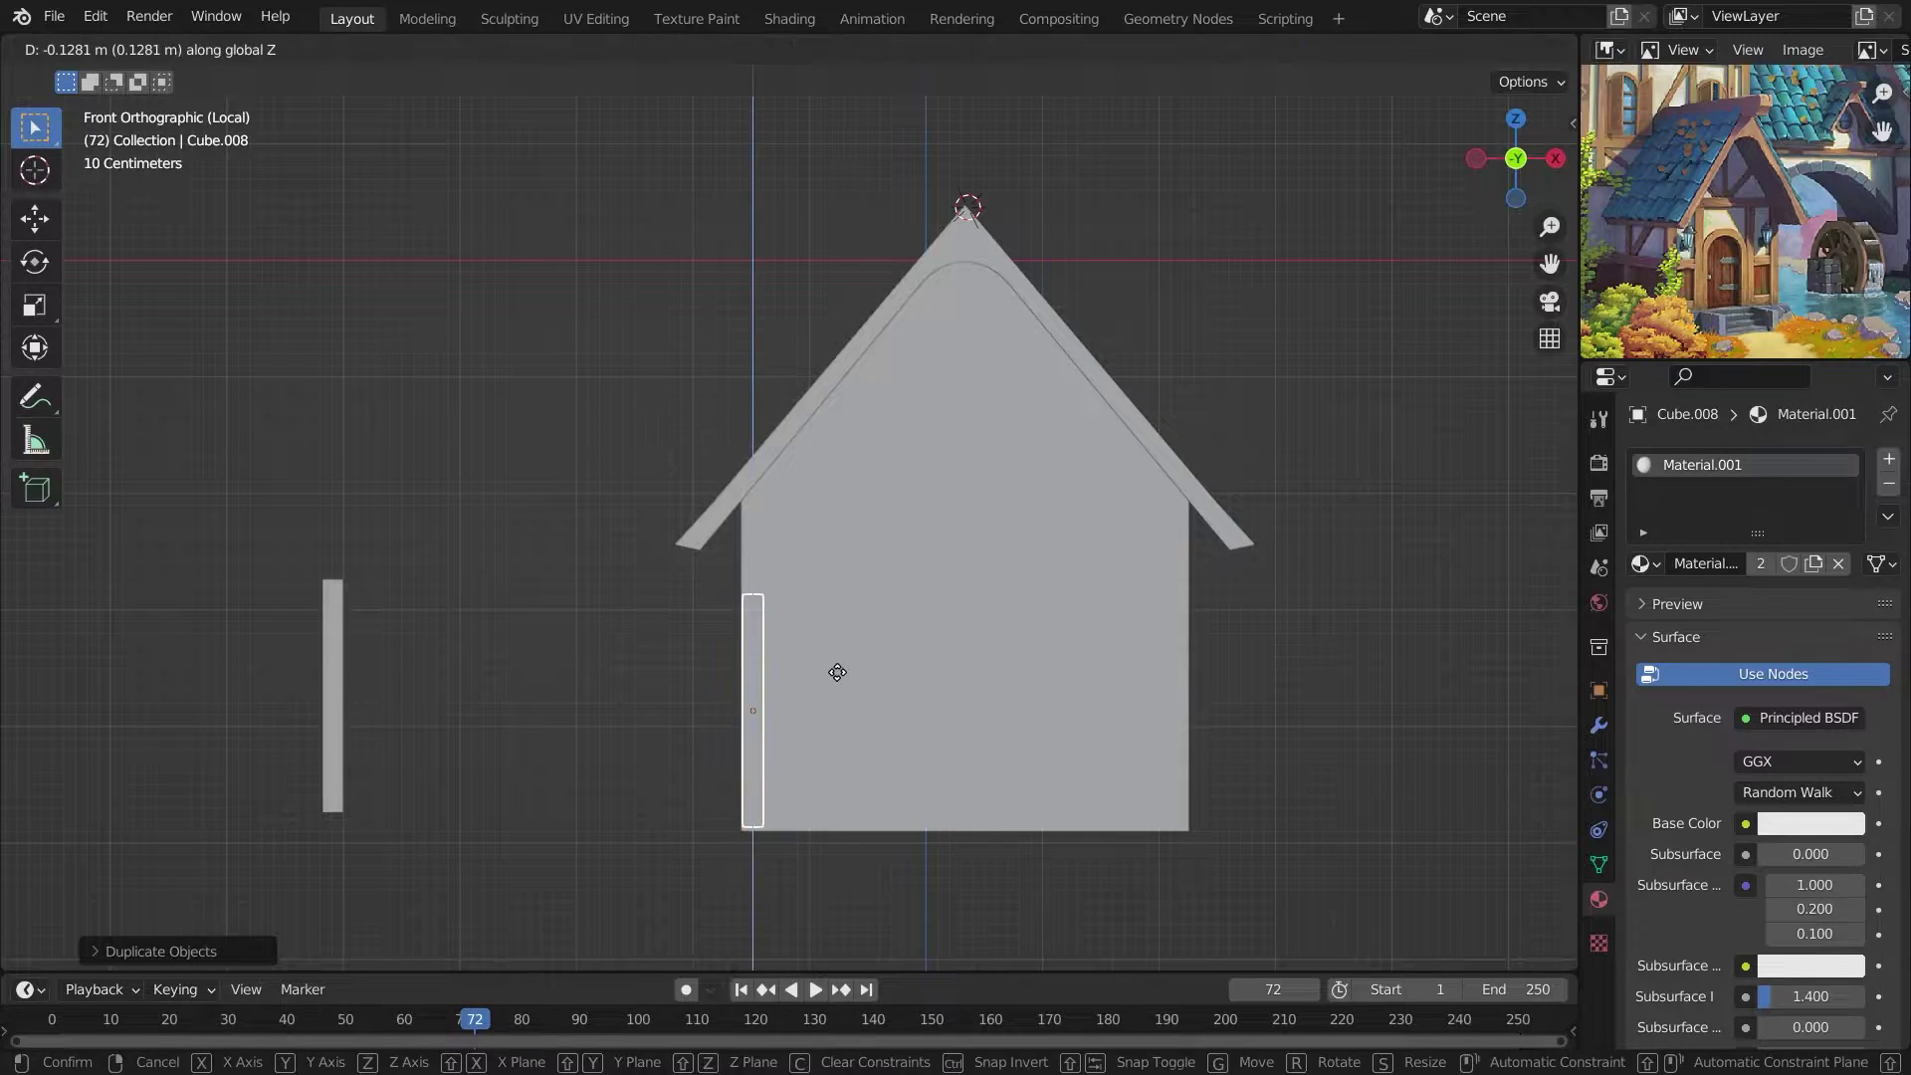
pyautogui.hotkey('alt', 'z')
pyautogui.click(870, 684)
pyautogui.hotkey('alt', 'z')
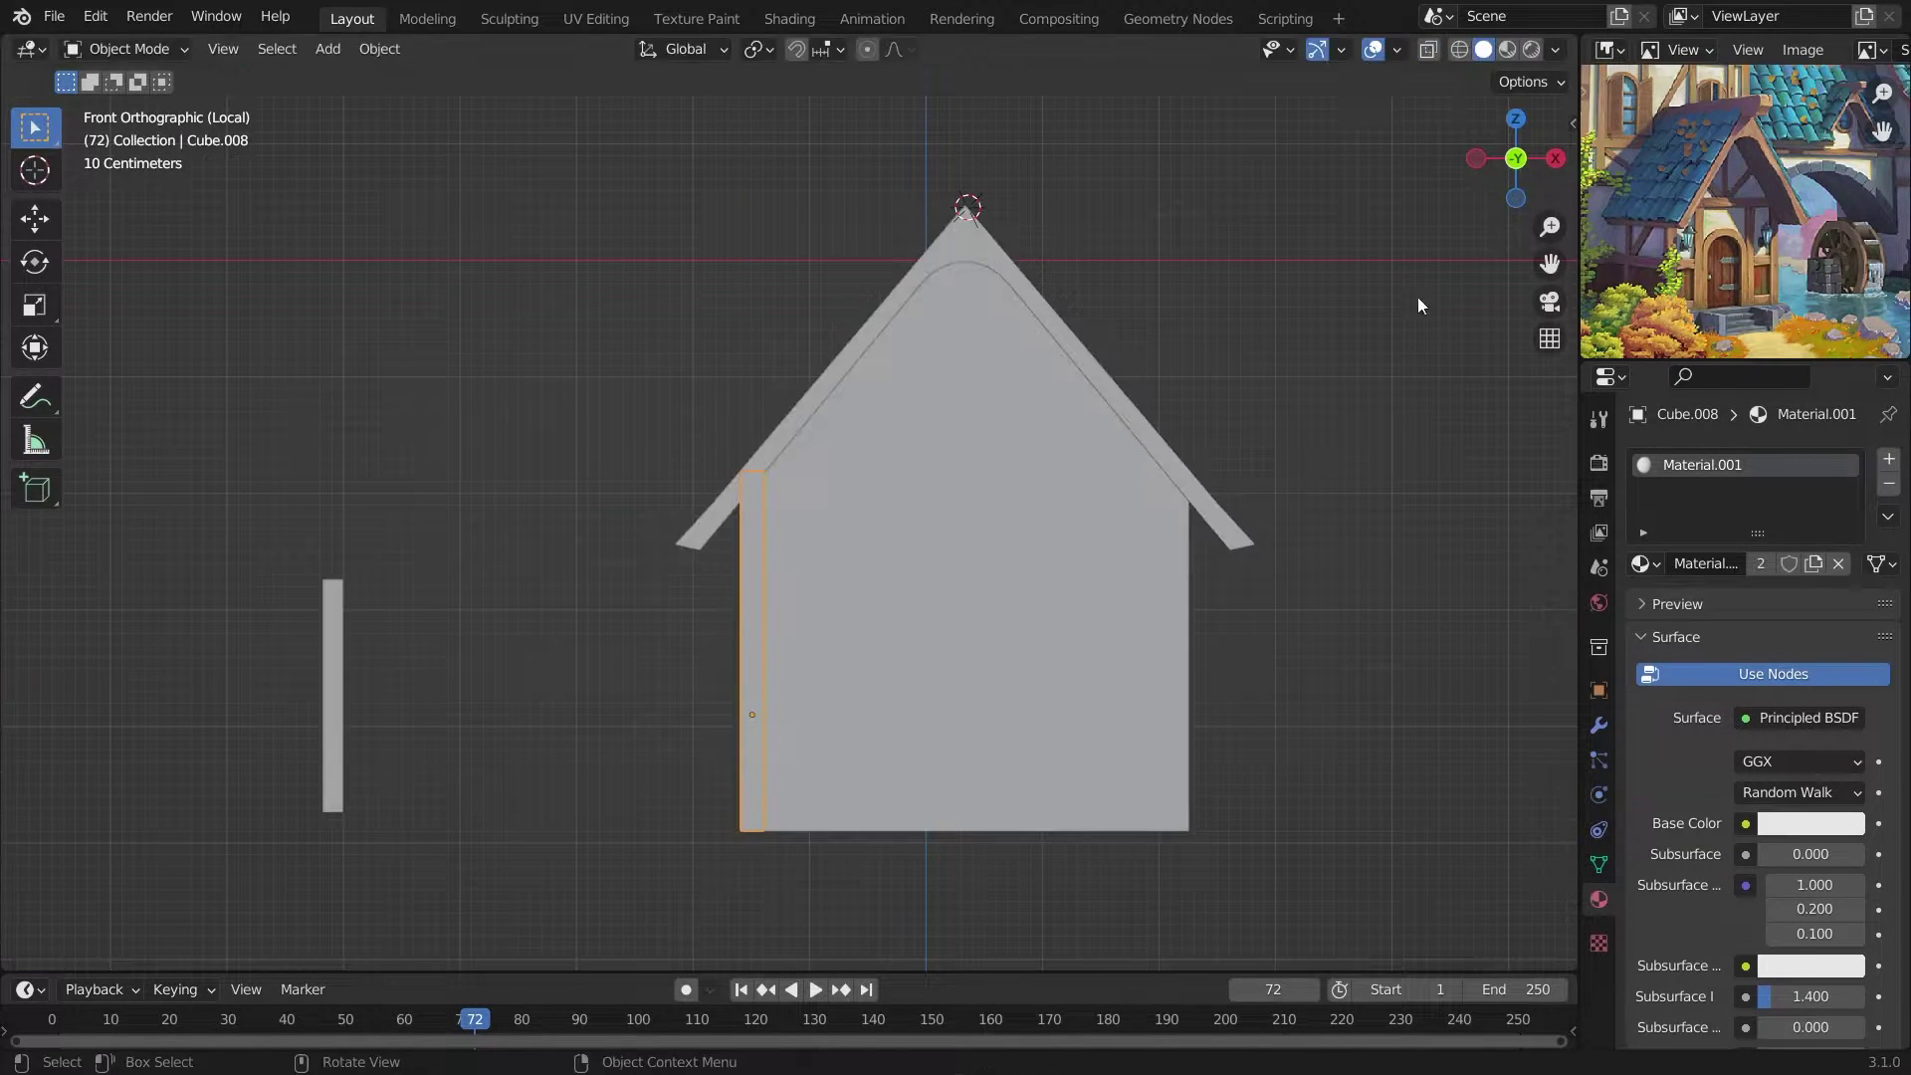
# Check the posts and beams from front and angled views, undoing an extra duplicate.
pyautogui.press('KP_3')
pyautogui.moveTo(1087, 541); pyautogui.dragTo(475, 678, button='middle')
pyautogui.press('KP_1')
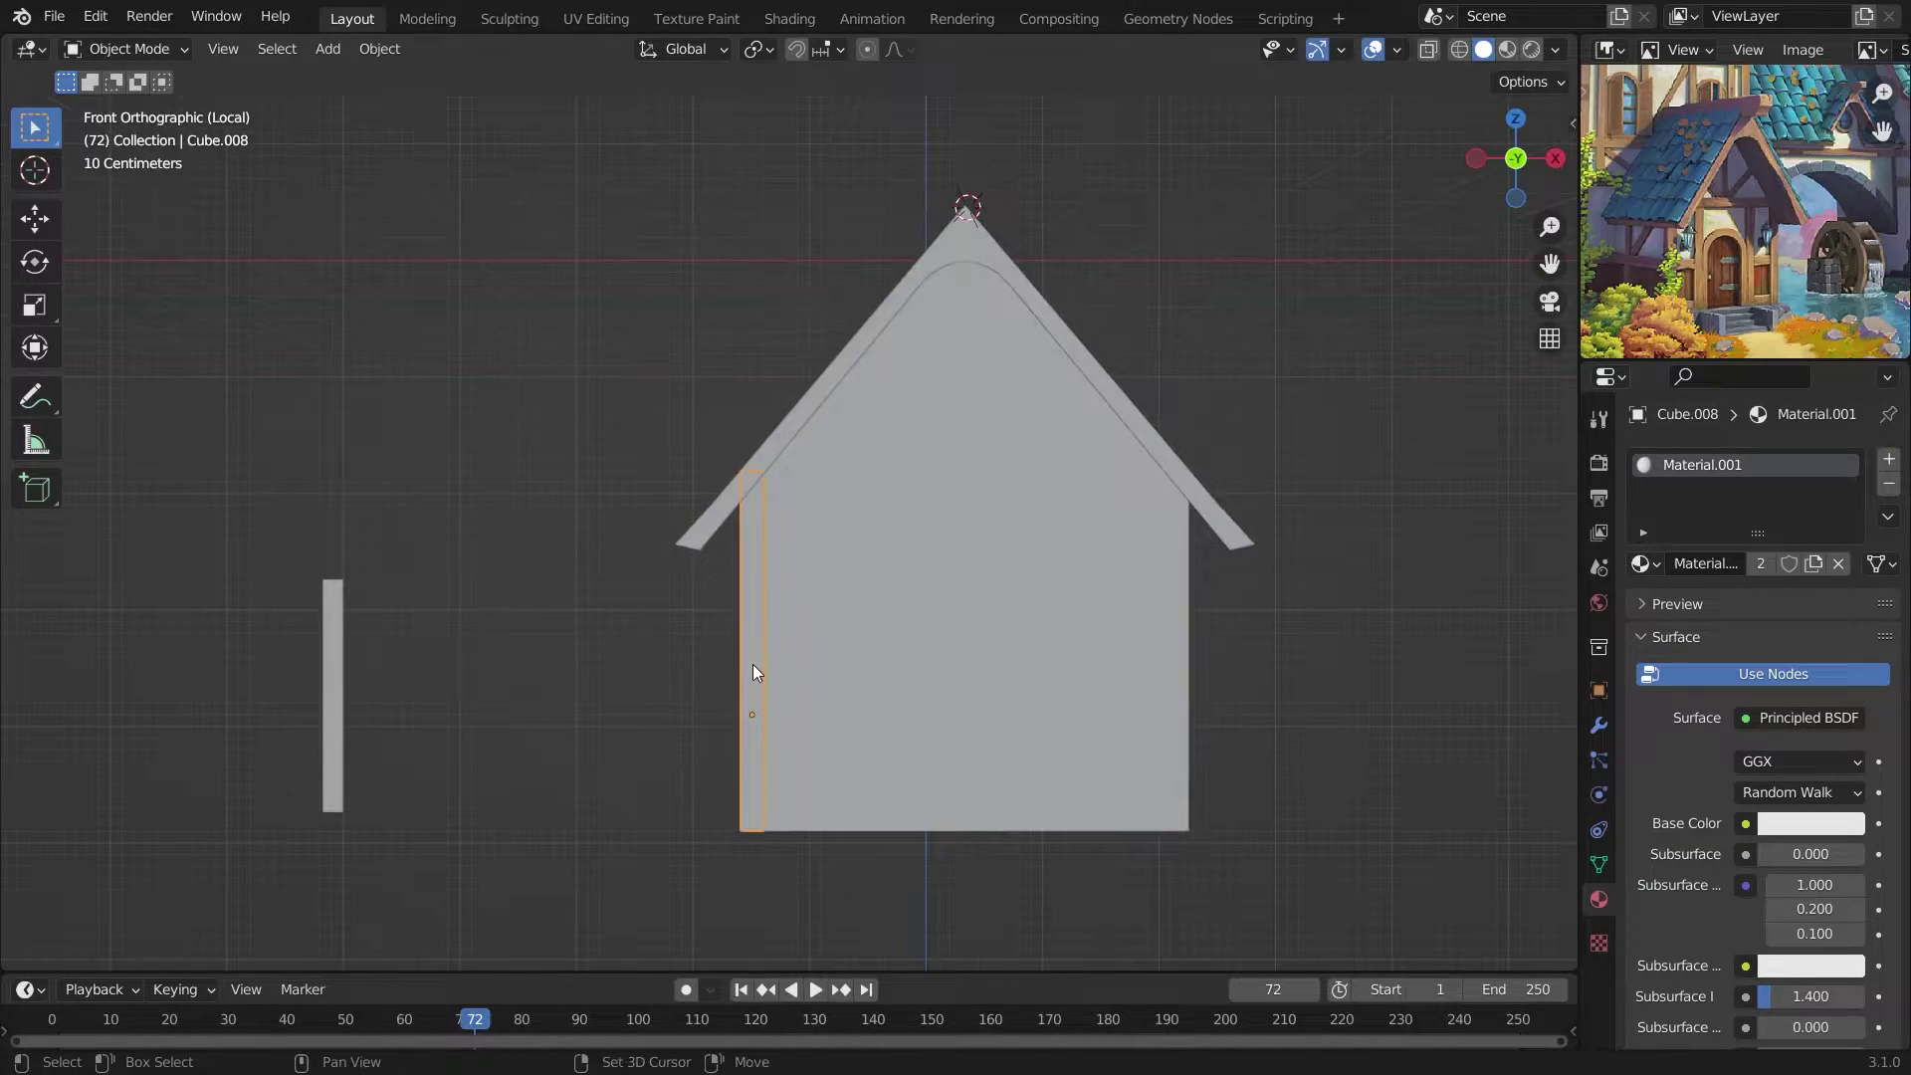
pyautogui.hotkey('alt', 'a')
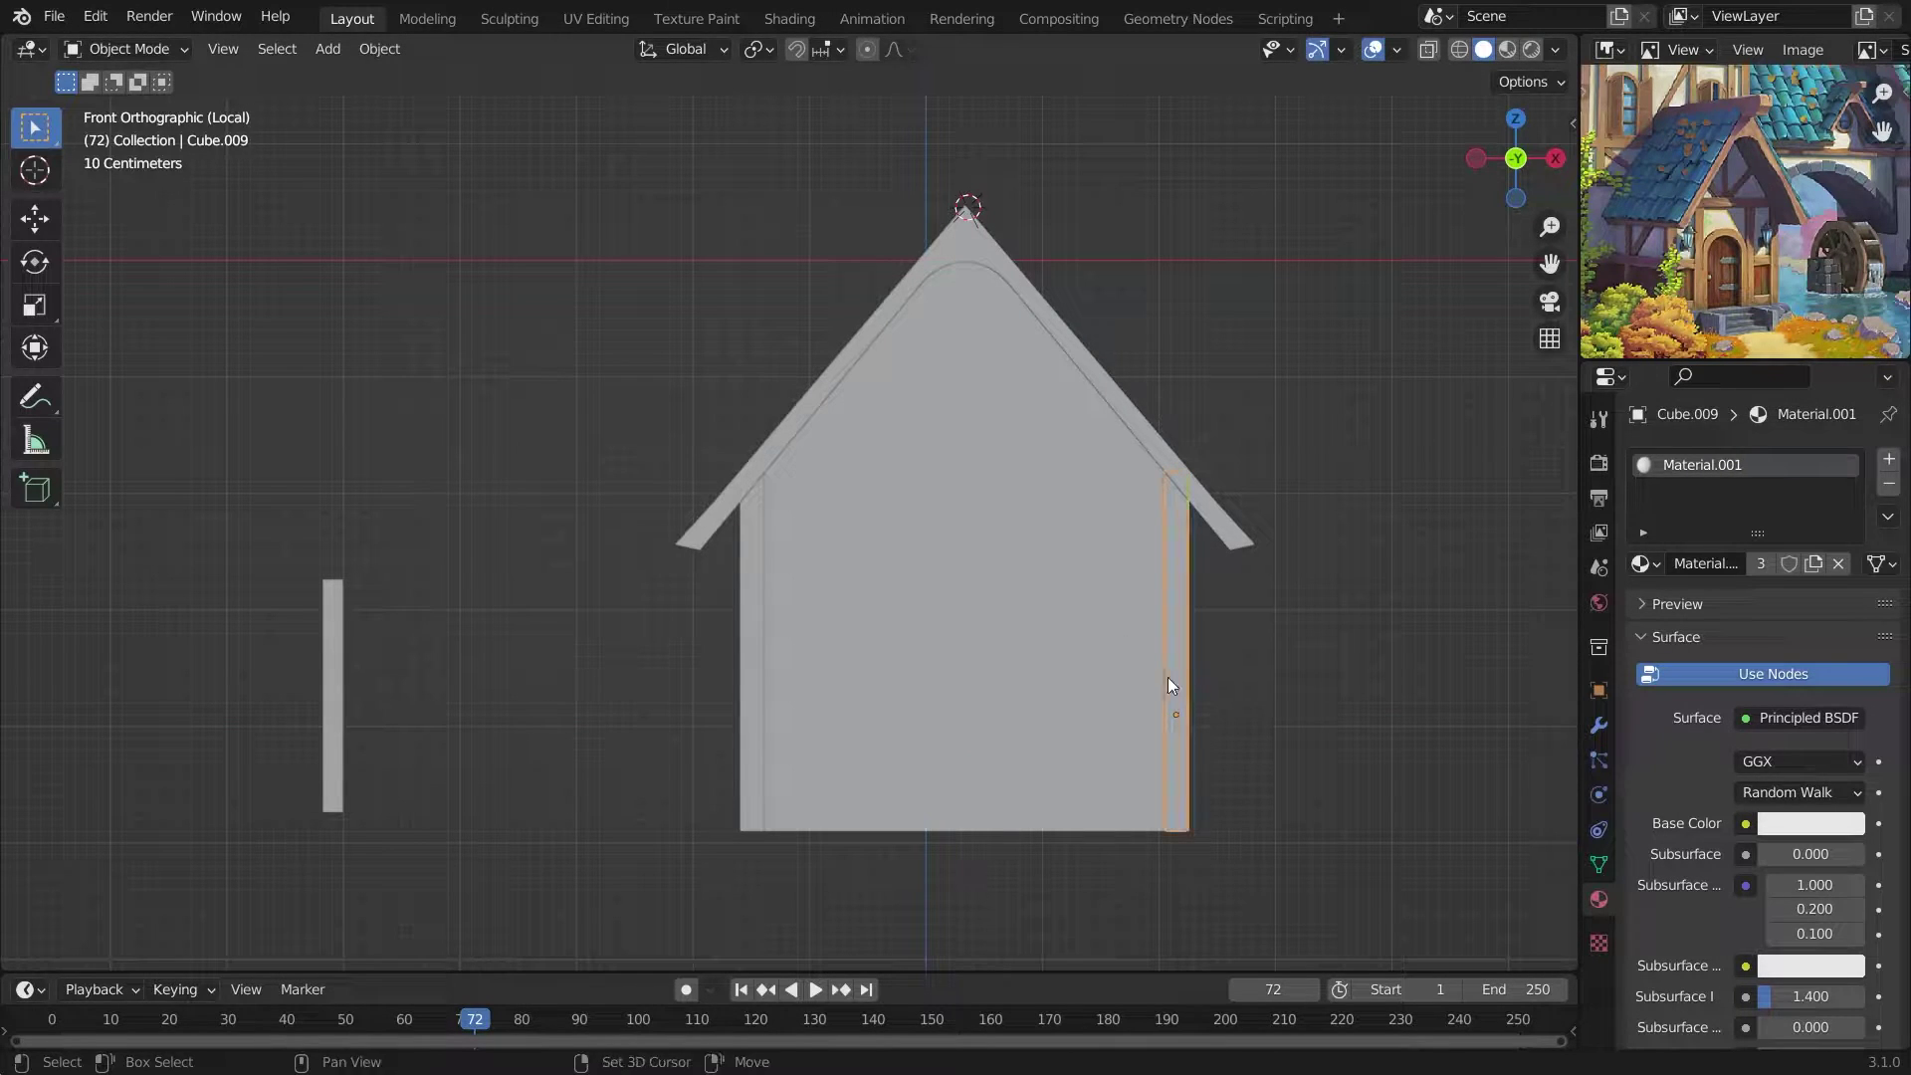
pyautogui.hotkey('ctrl', 'z')
pyautogui.hotkey('ctrl', 'z')
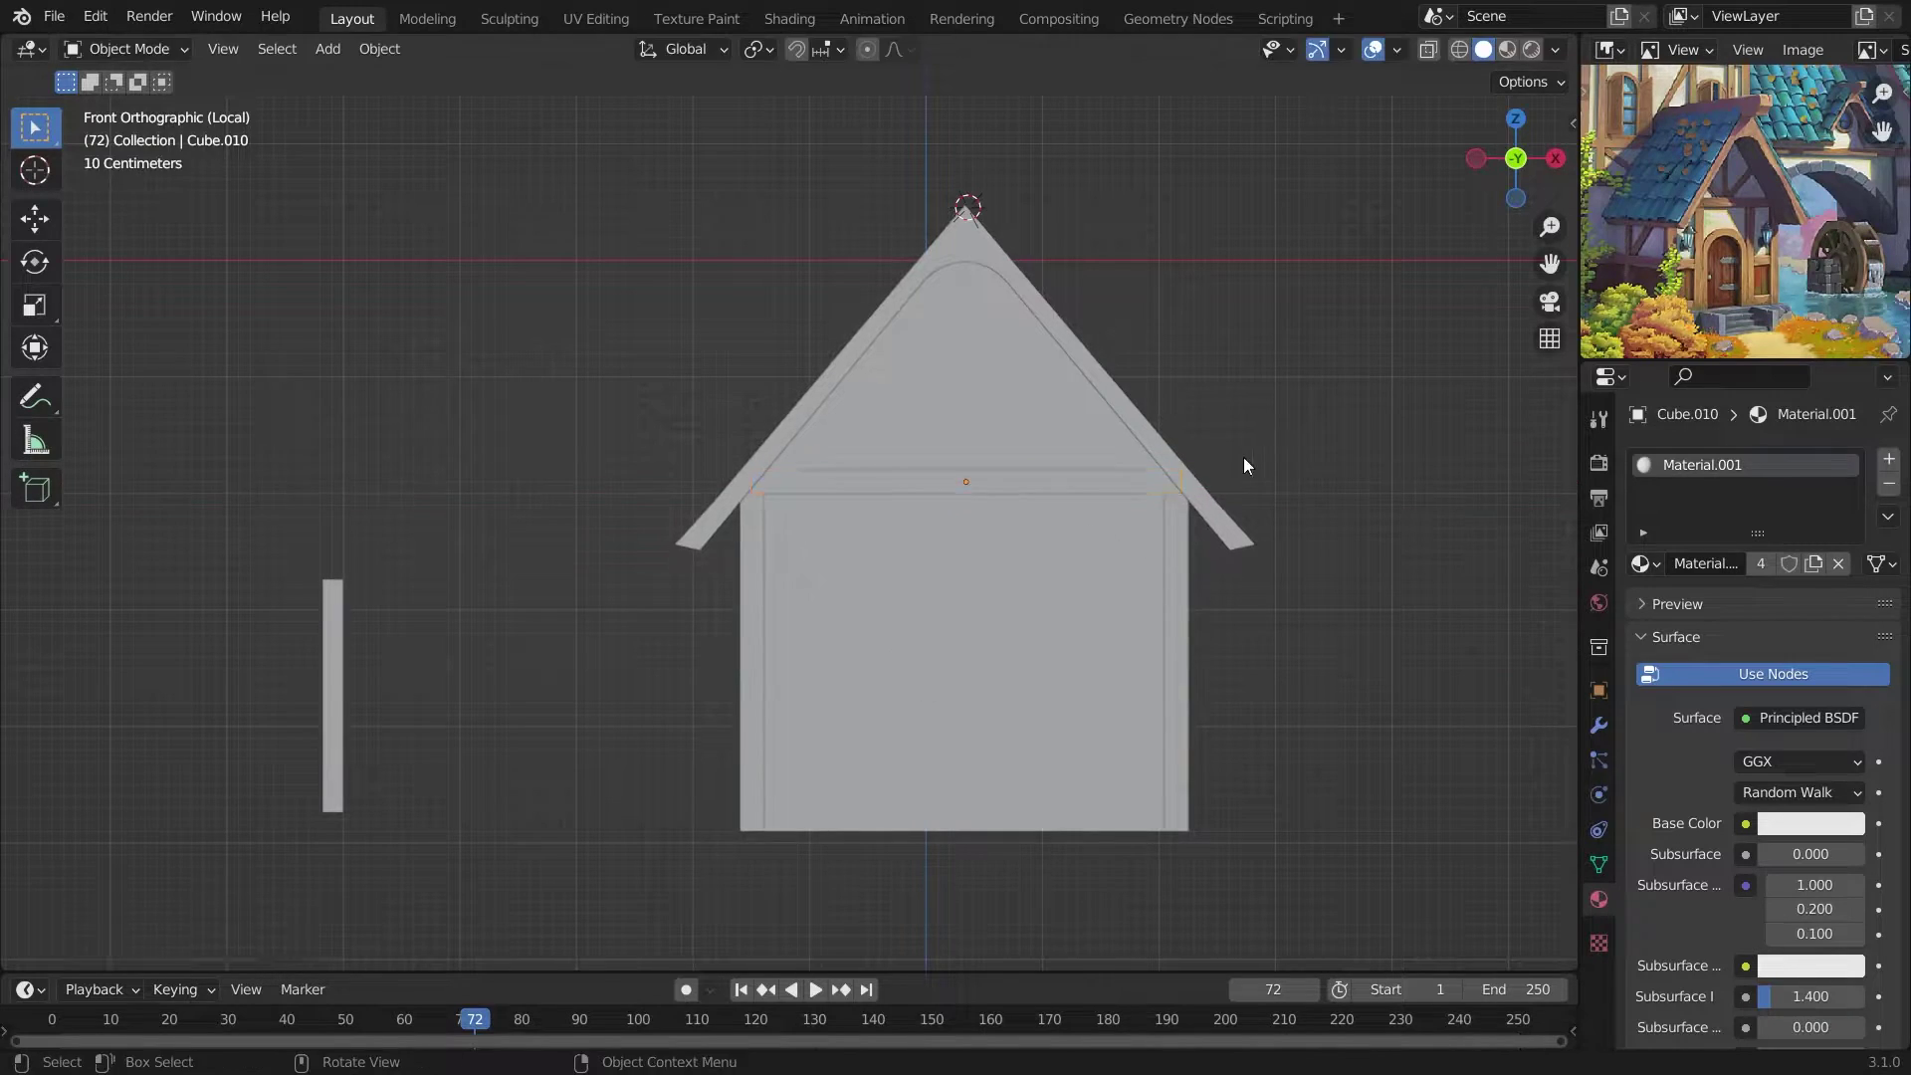
pyautogui.moveTo(1244, 457)
pyautogui.mouseDown(button='middle')
pyautogui.moveTo(834, 685)
pyautogui.moveTo(1109, 440)
pyautogui.mouseUp(button='middle')
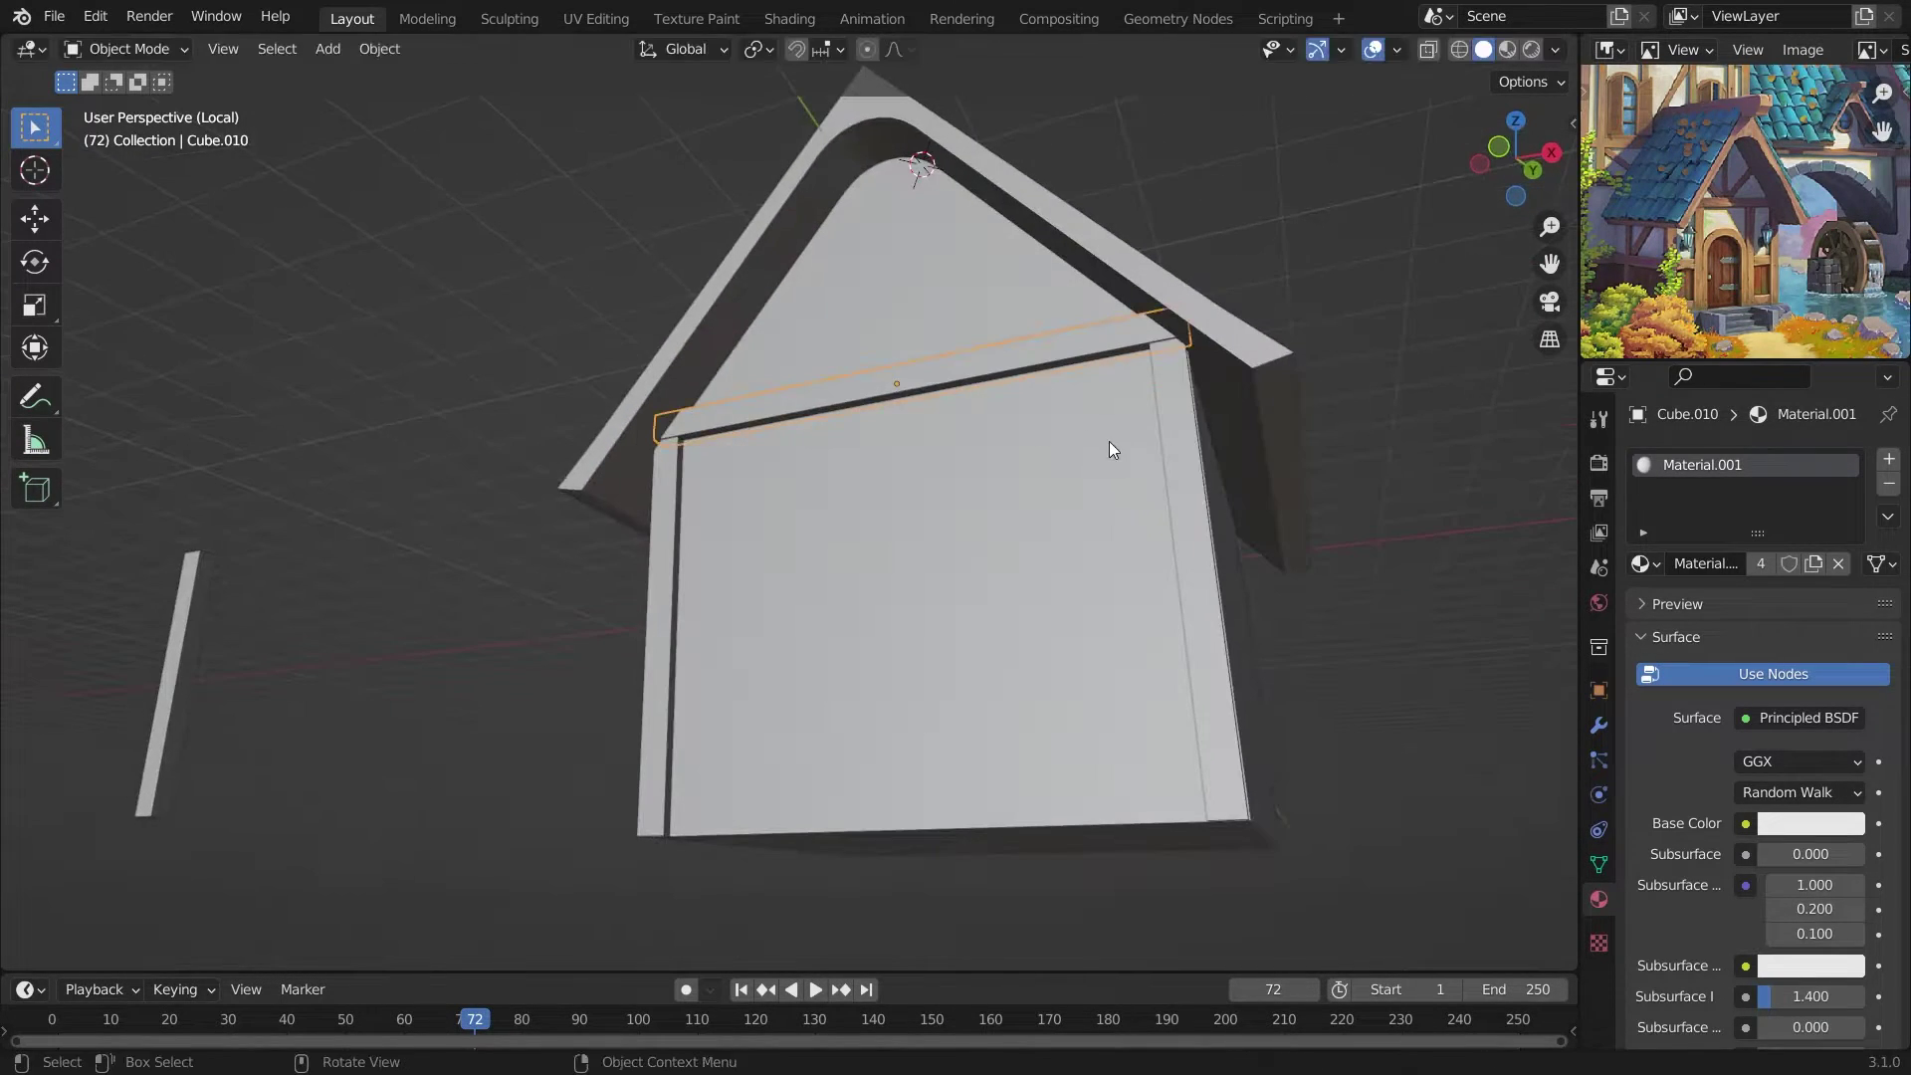
pyautogui.press('KP_1')
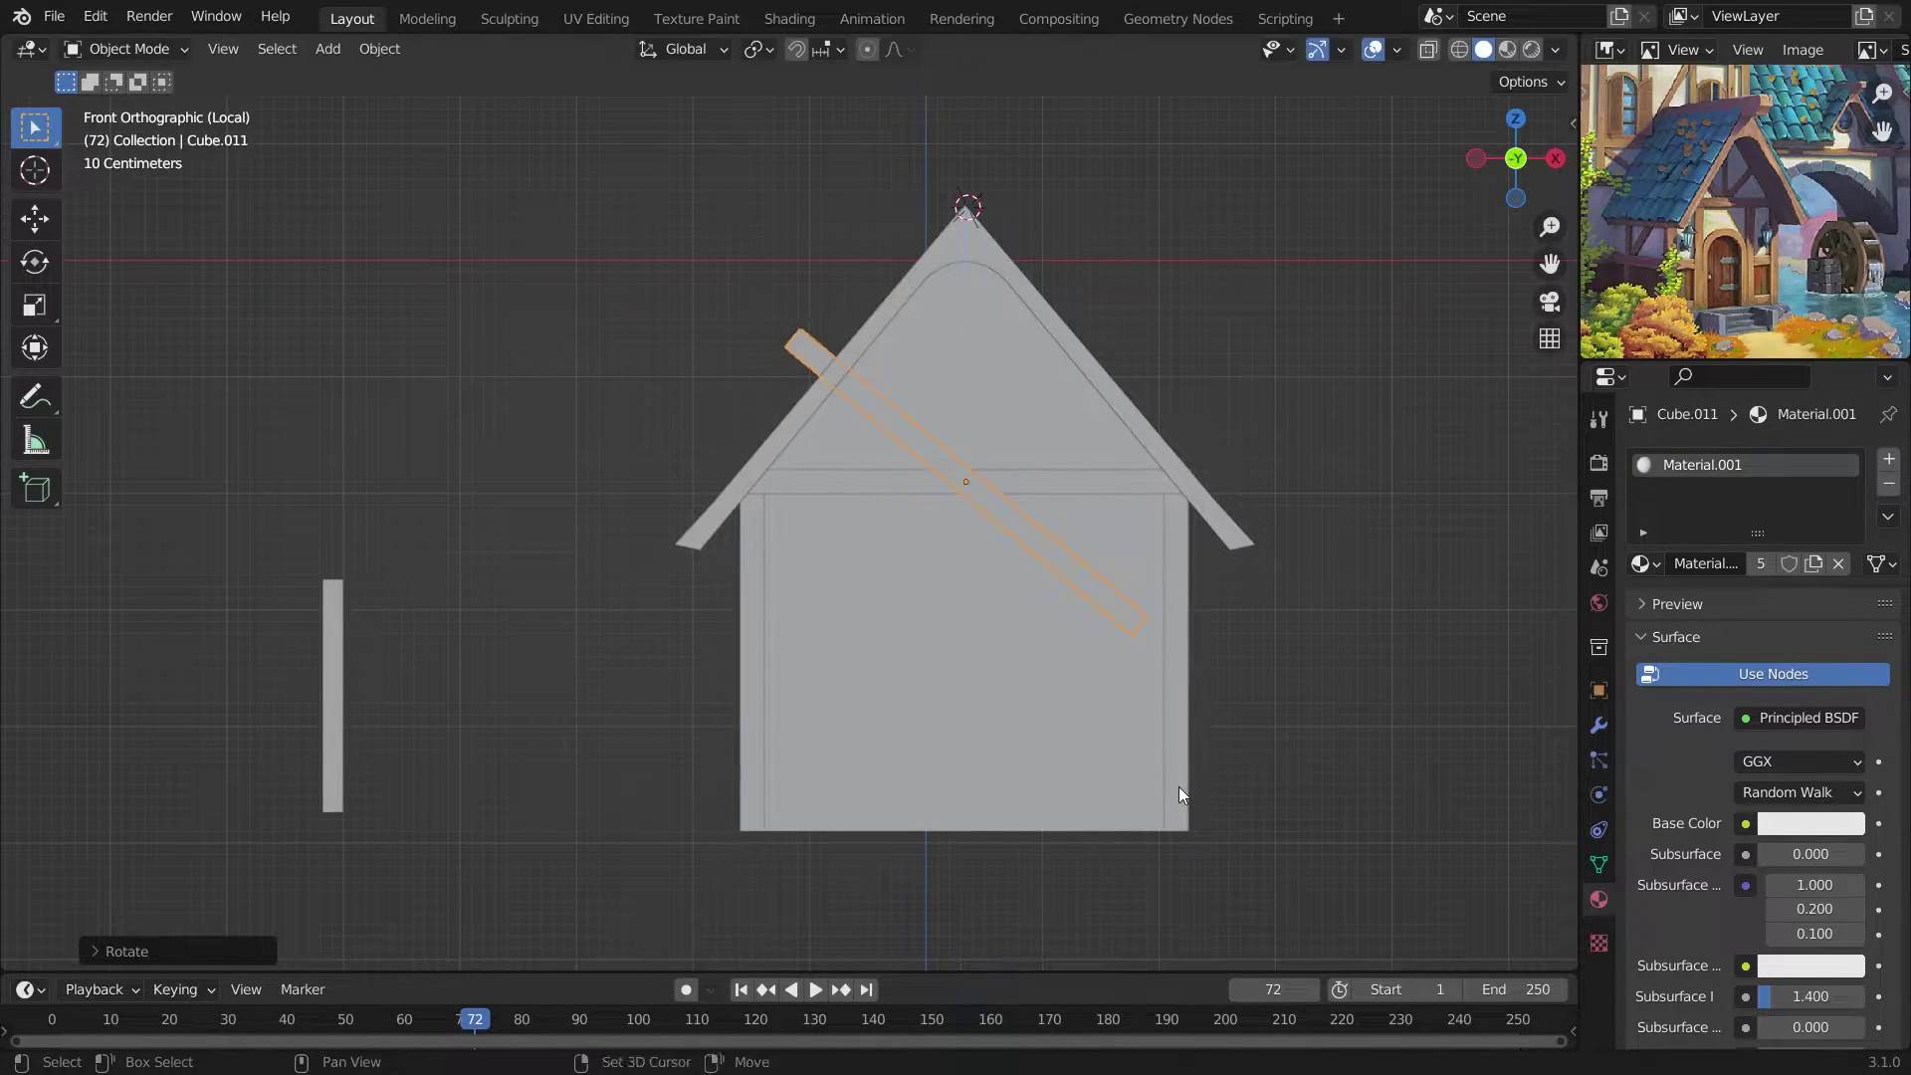
# Rotate a bar 90° into a diagonal brace and slide an edge along it.
pyautogui.press('9')
pyautogui.press('0')
pyautogui.press('Return')
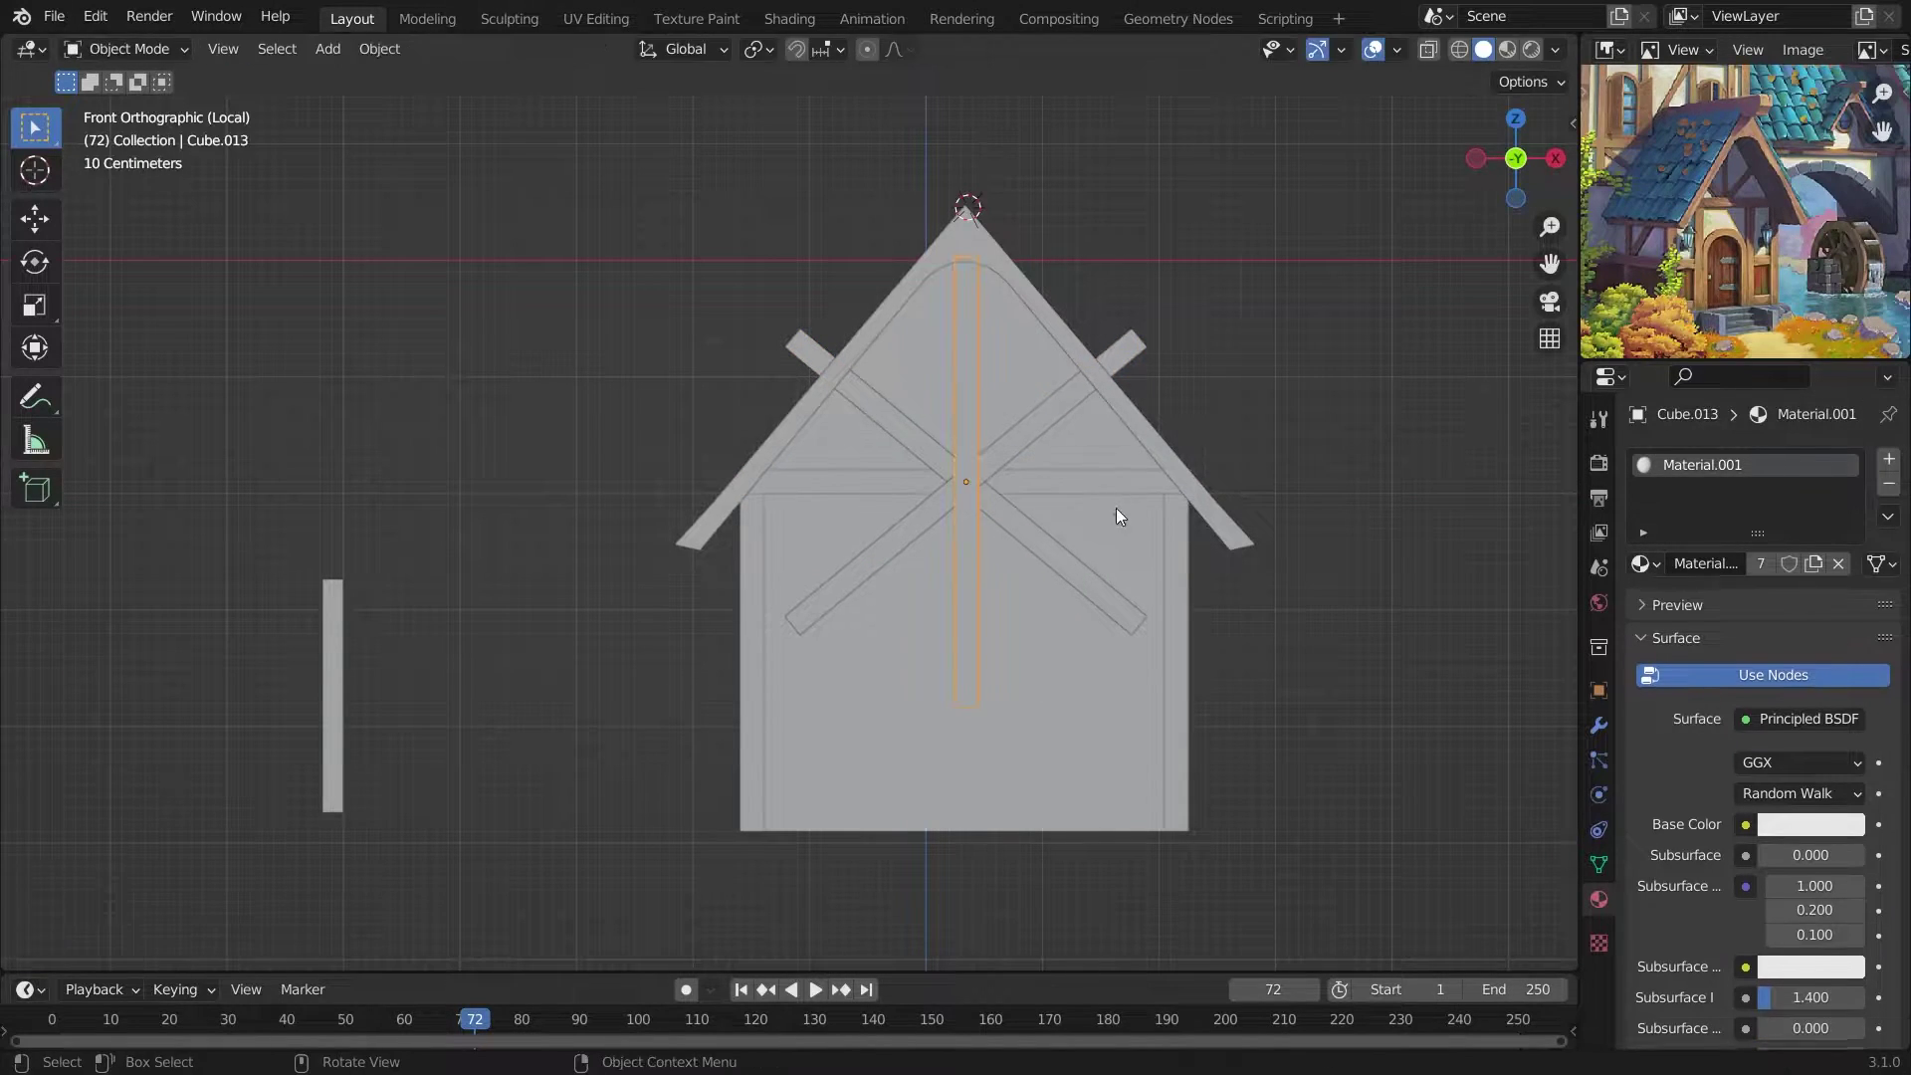
pyautogui.press('Tab')
pyautogui.scroll(2, 1094, 475)
pyautogui.click(1088, 484)
pyautogui.hotkey('shift', 'z')
# Delete the overhanging vertices at the brace's end.
pyautogui.click(1215, 555)
pyautogui.press('x')
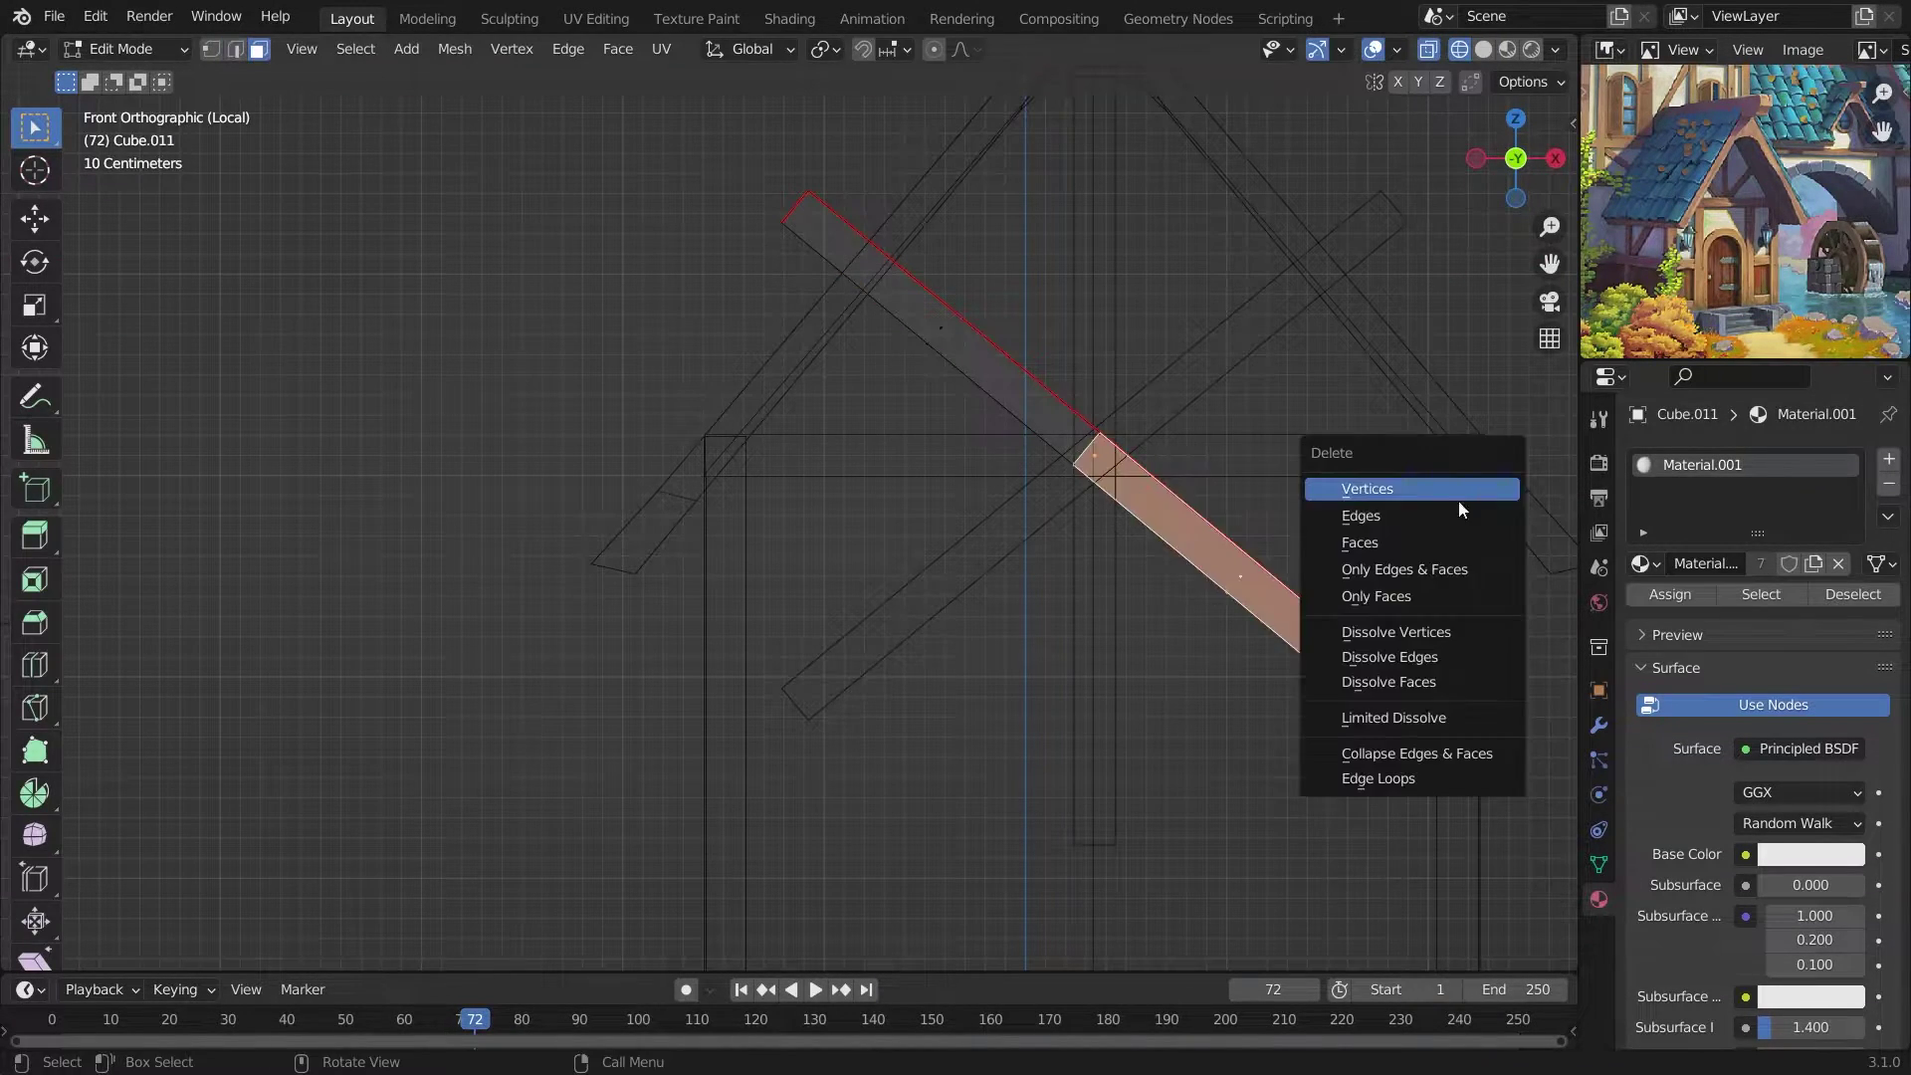
pyautogui.click(1355, 490)
pyautogui.moveTo(1316, 733)
pyautogui.mouseDown(button='middle')
pyautogui.moveTo(731, 673)
pyautogui.moveTo(1048, 456)
pyautogui.mouseUp(button='middle')
pyautogui.press('Tab')
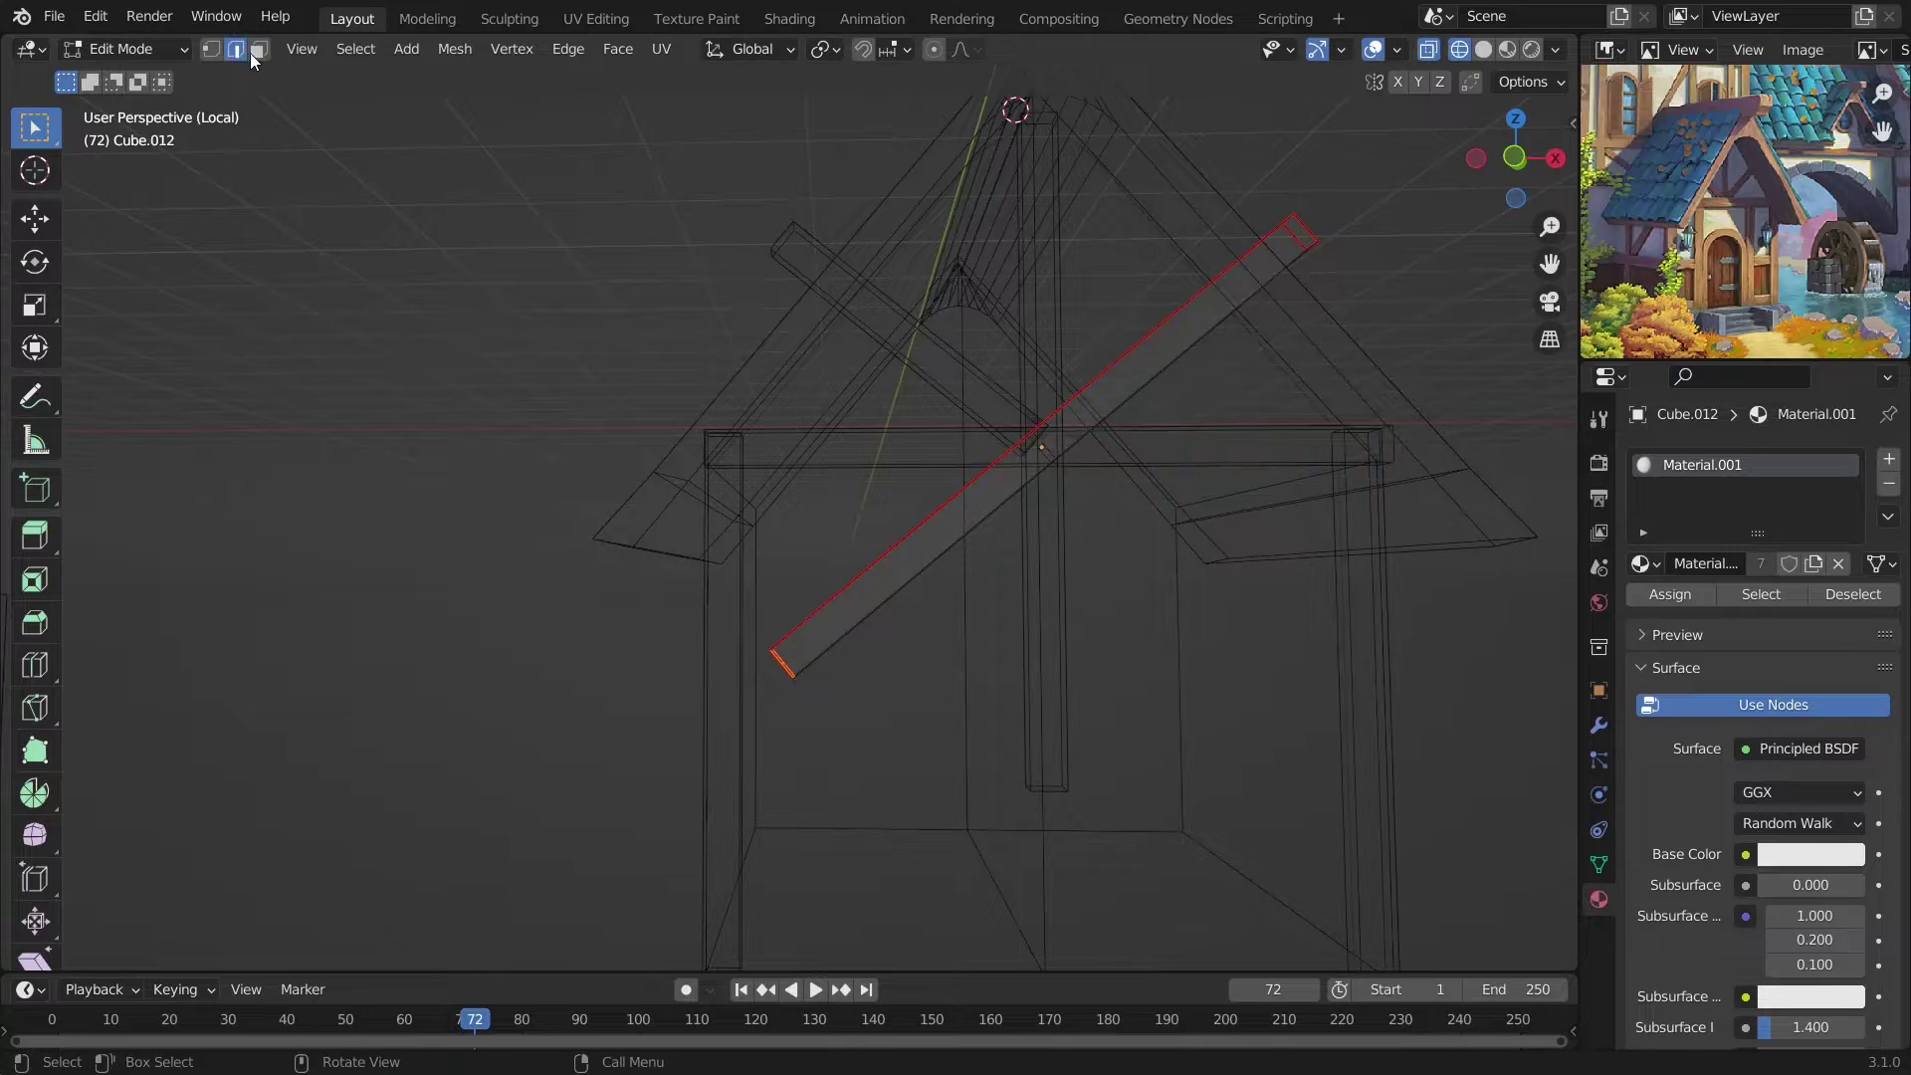
pyautogui.press('Tab')
# Scale the selected brace beam shorter on the gable.
pyautogui.click(1040, 676)
pyautogui.hotkey('shift', 'z')
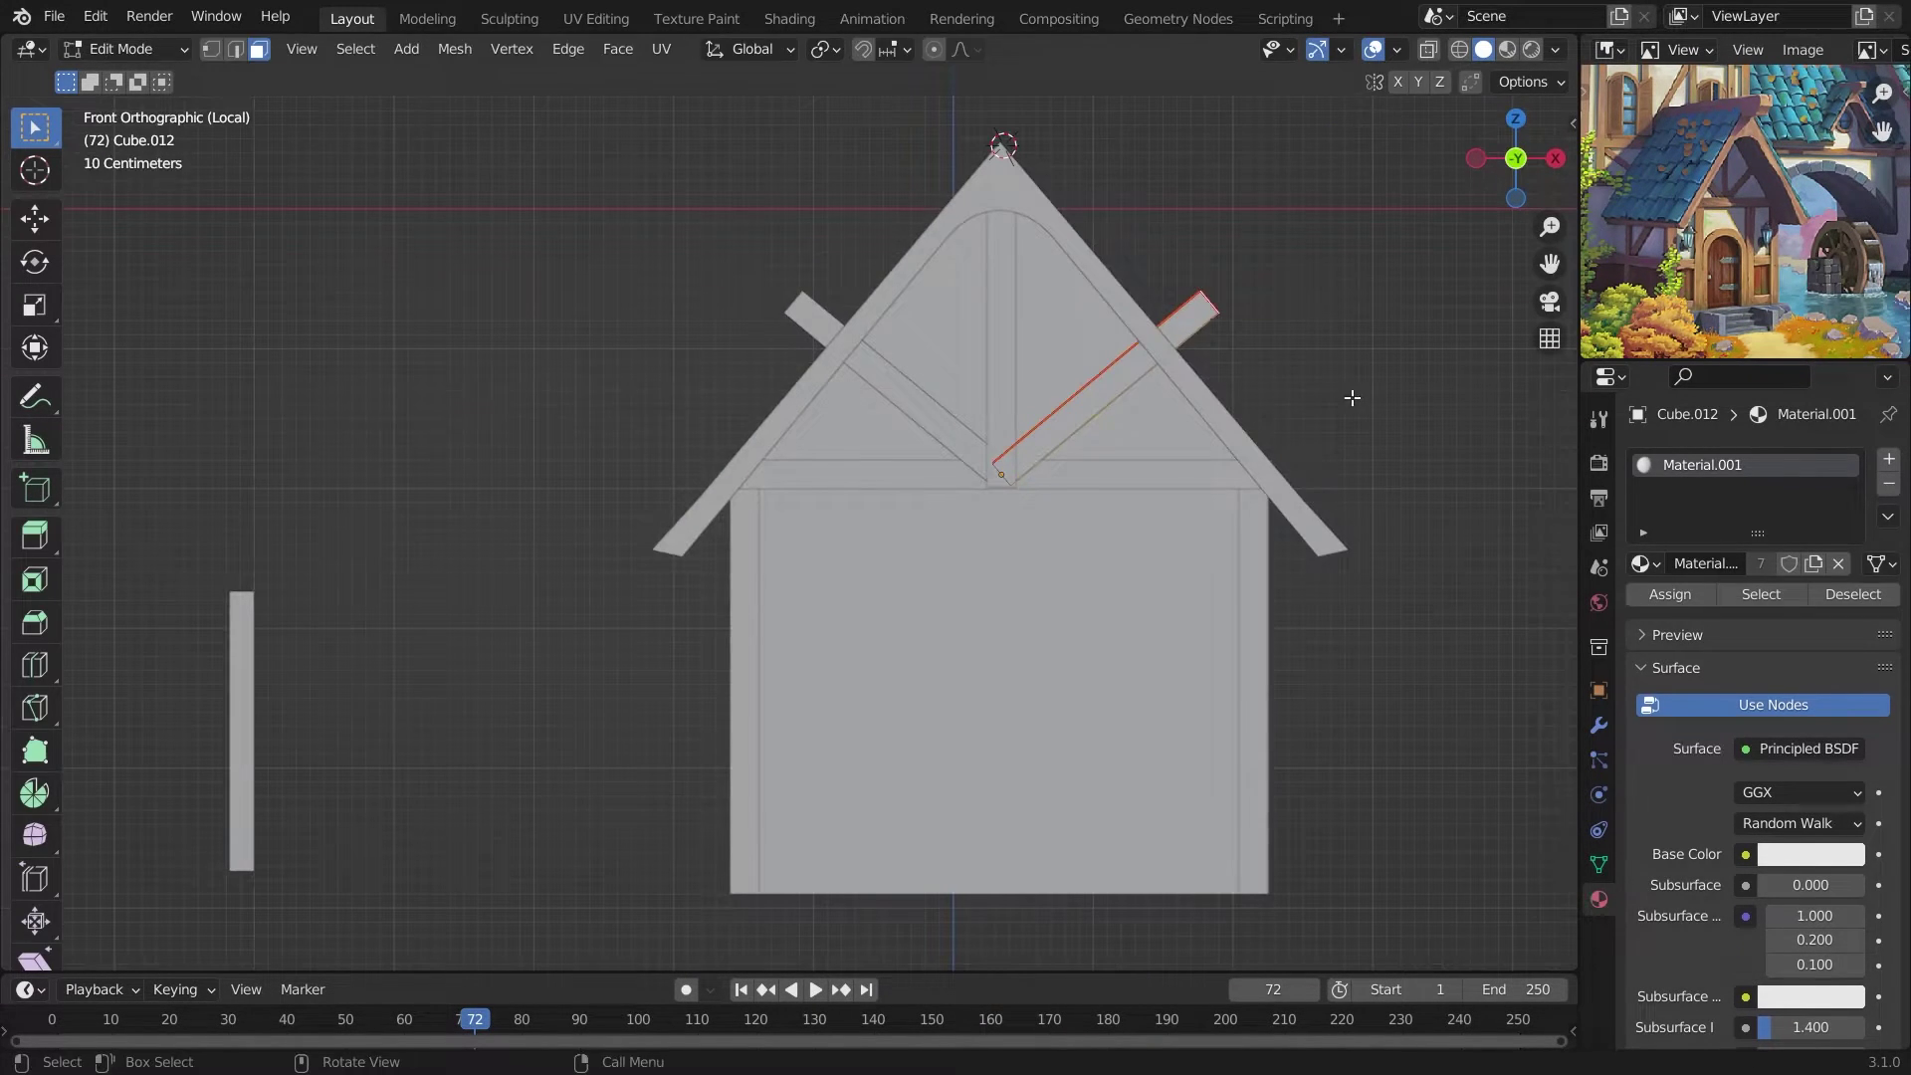
pyautogui.moveTo(1351, 397); pyautogui.dragTo(972, 542, button='middle')
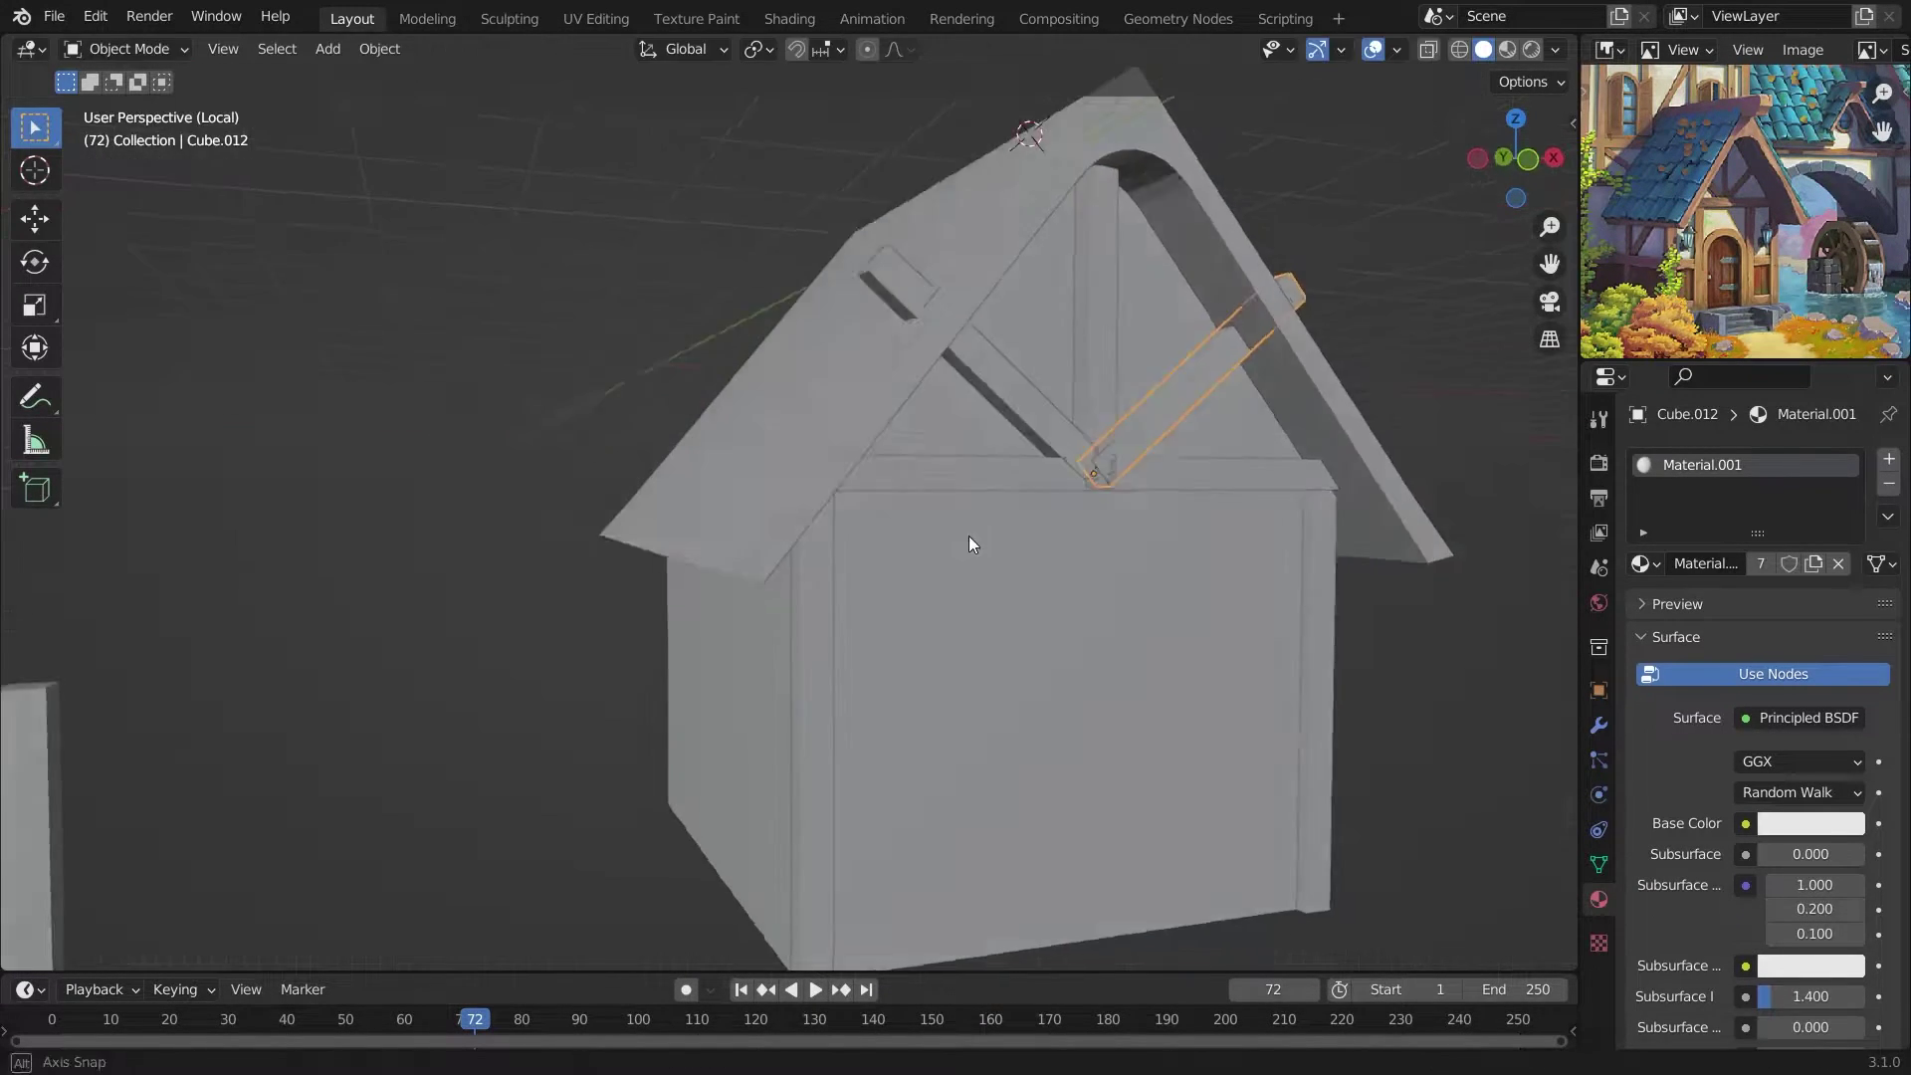
pyautogui.press('s')
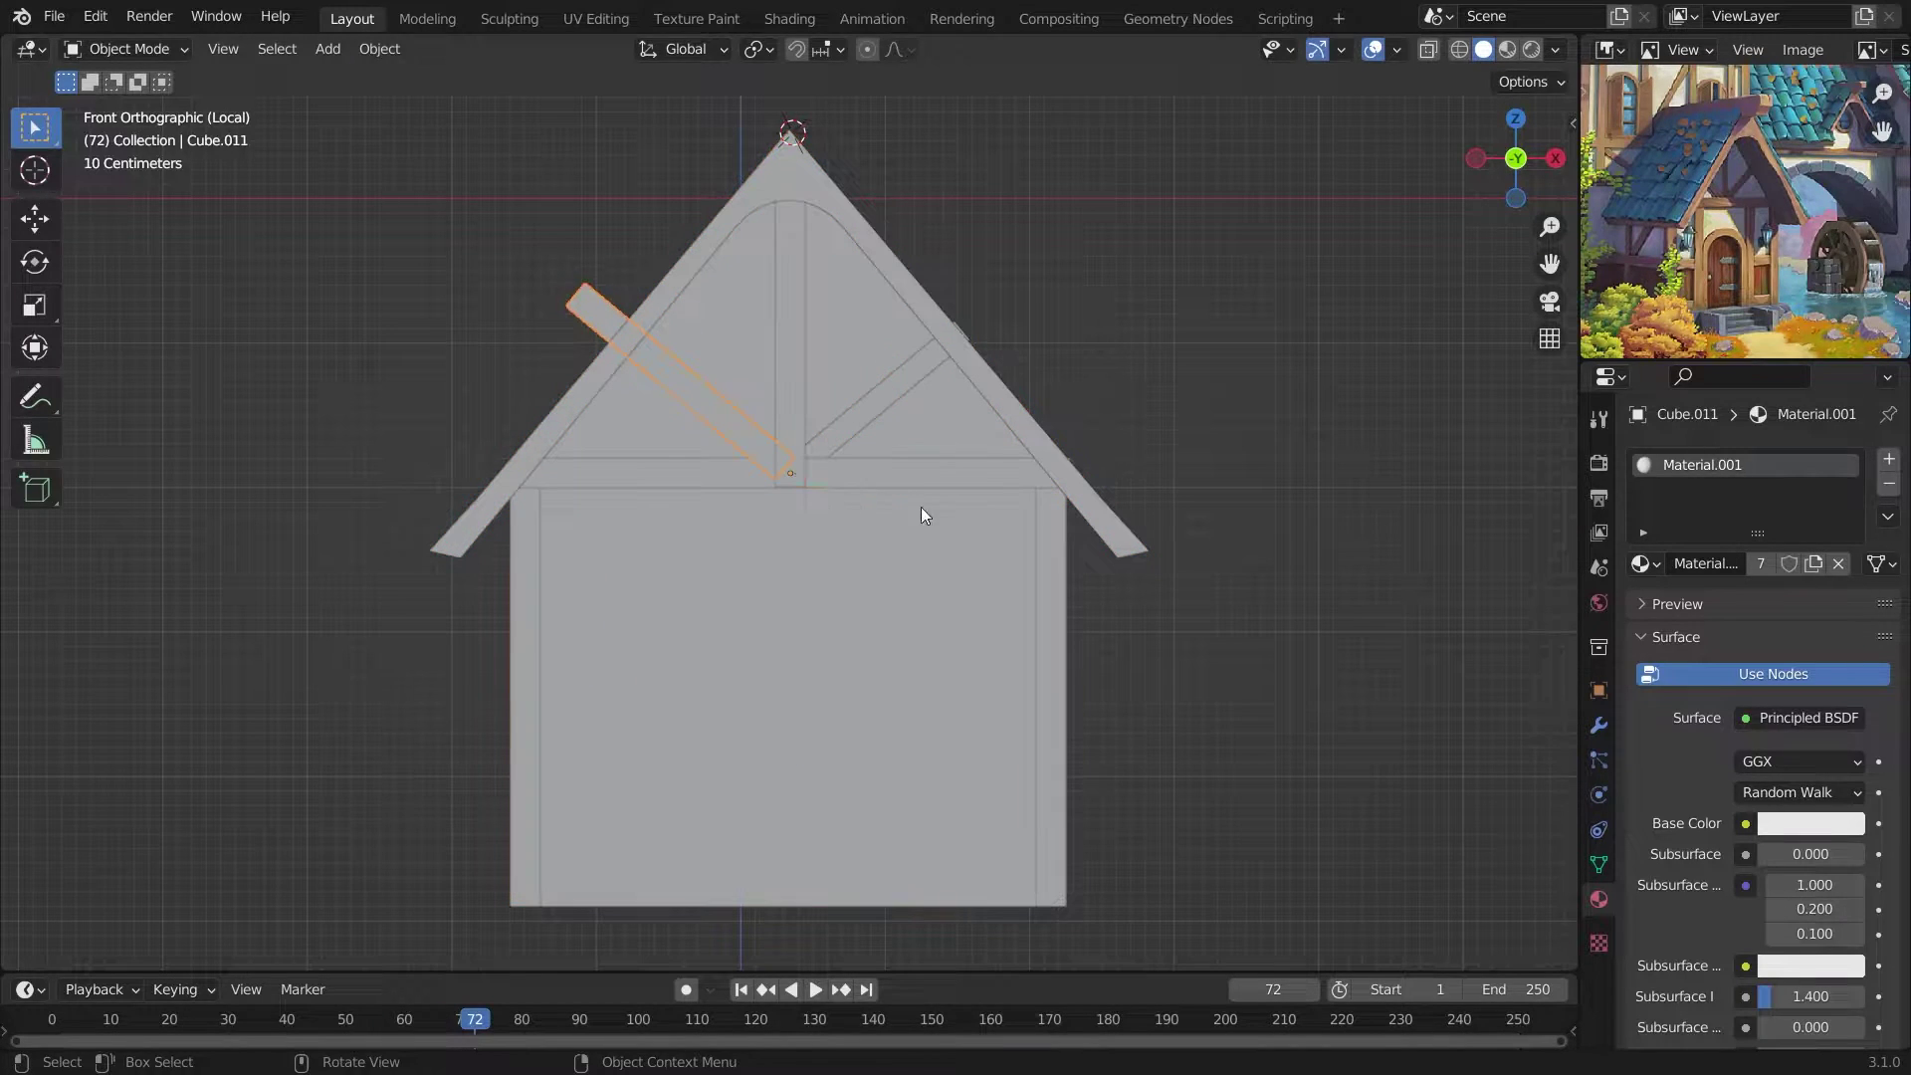
pyautogui.press('s')
pyautogui.click(866, 506)
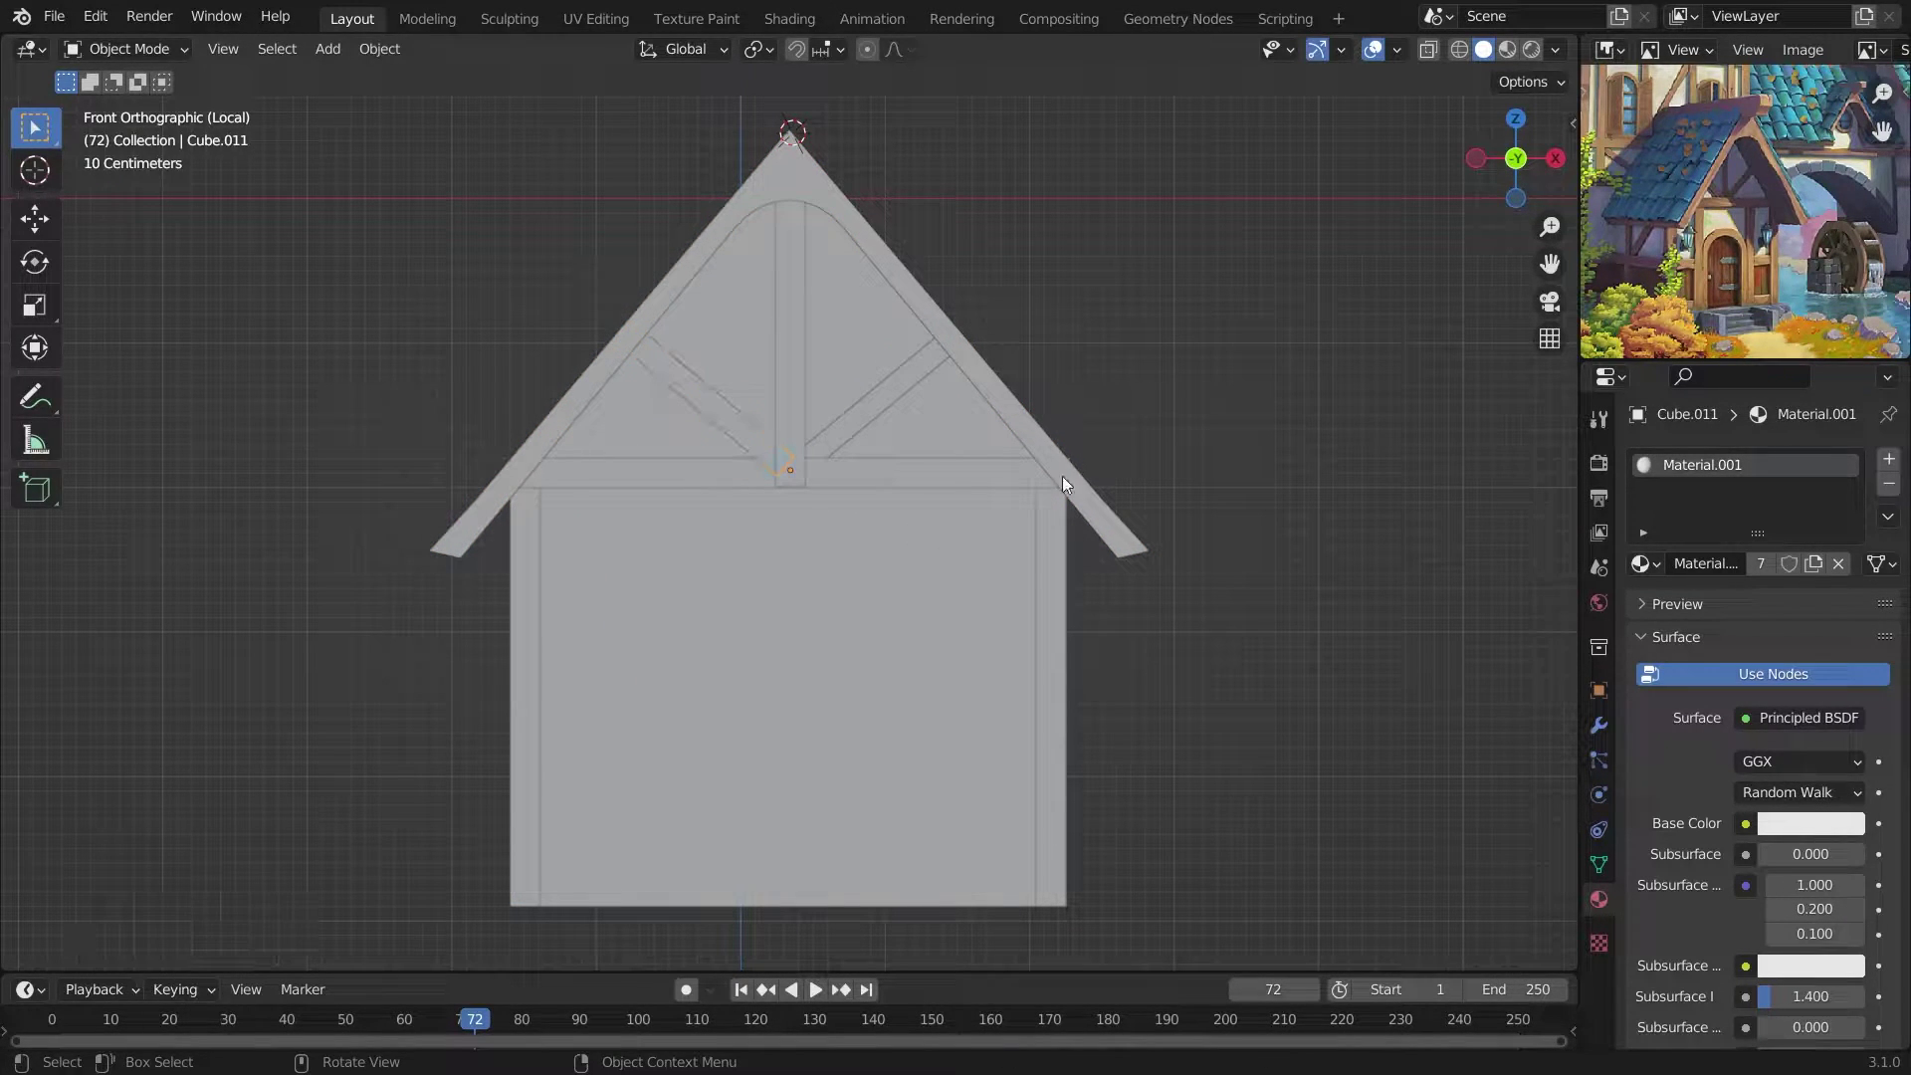
# Exit local view and open the save-file window.
pyautogui.press('KP_Divide')
pyautogui.moveTo(818, 637); pyautogui.dragTo(837, 730, button='middle')
pyautogui.hotkey('ctrl', 's')
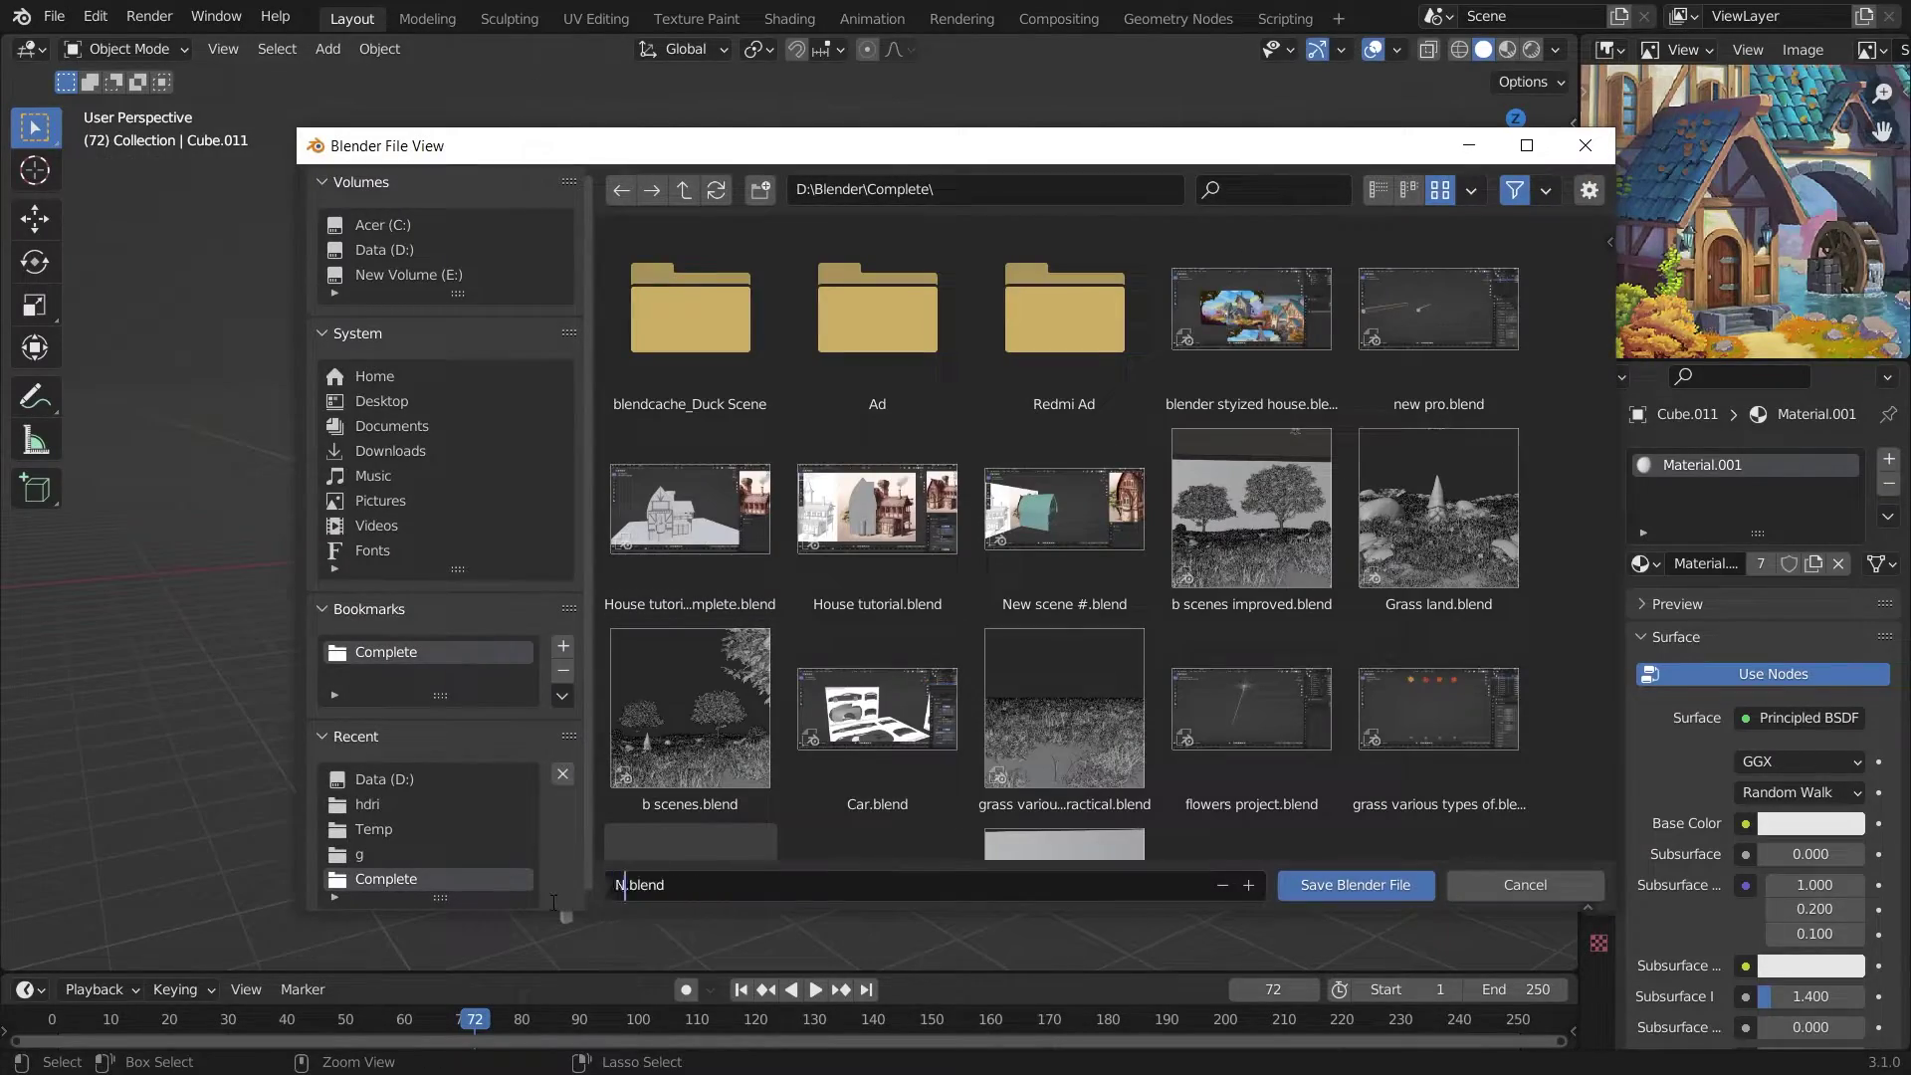
# Save the file under the name 'scene'.
pyautogui.write('scene')
pyautogui.press('Return')
pyautogui.press('KP_Divide')
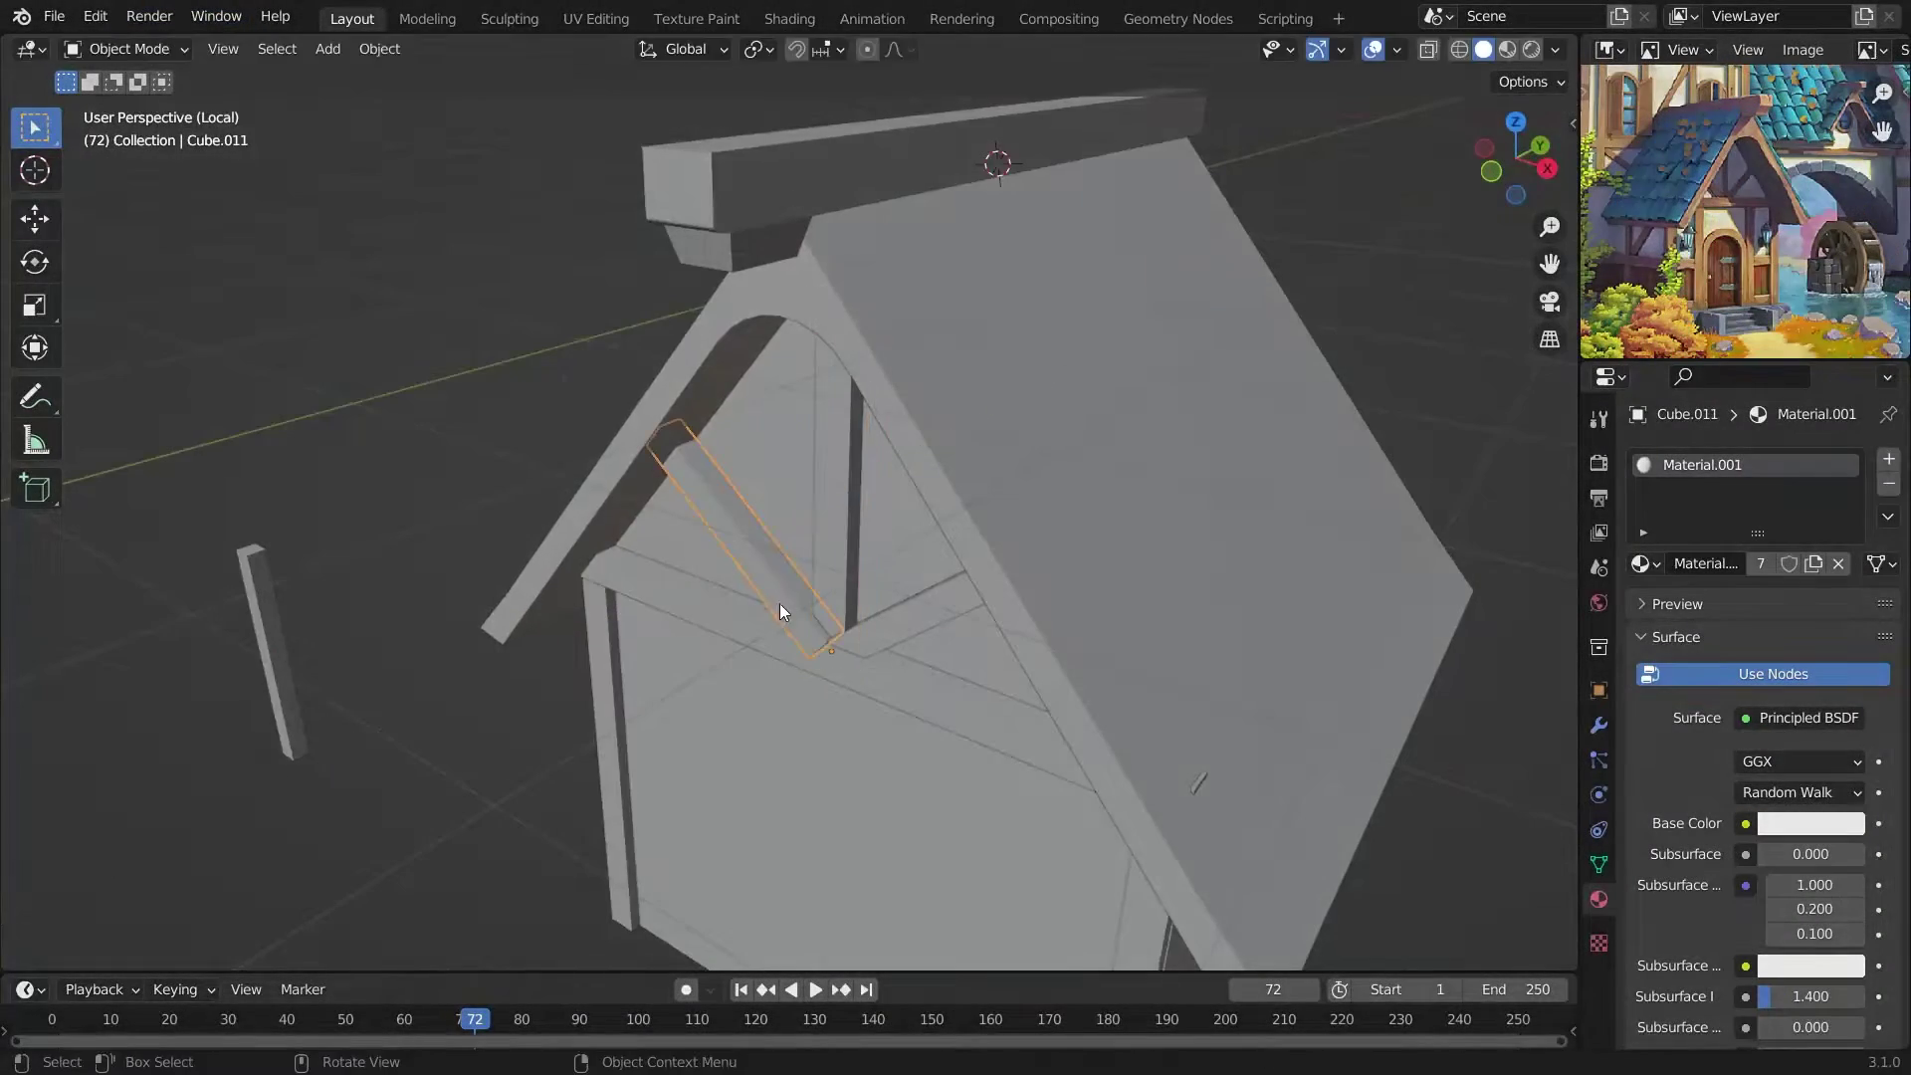
# Duplicate beams into vertical planks across the house's front wall.
pyautogui.moveTo(779, 603); pyautogui.dragTo(776, 641, button='middle')
pyautogui.scroll(-3, 777, 642)
pyautogui.hotkey('shift', 'd')
pyautogui.press('Escape')
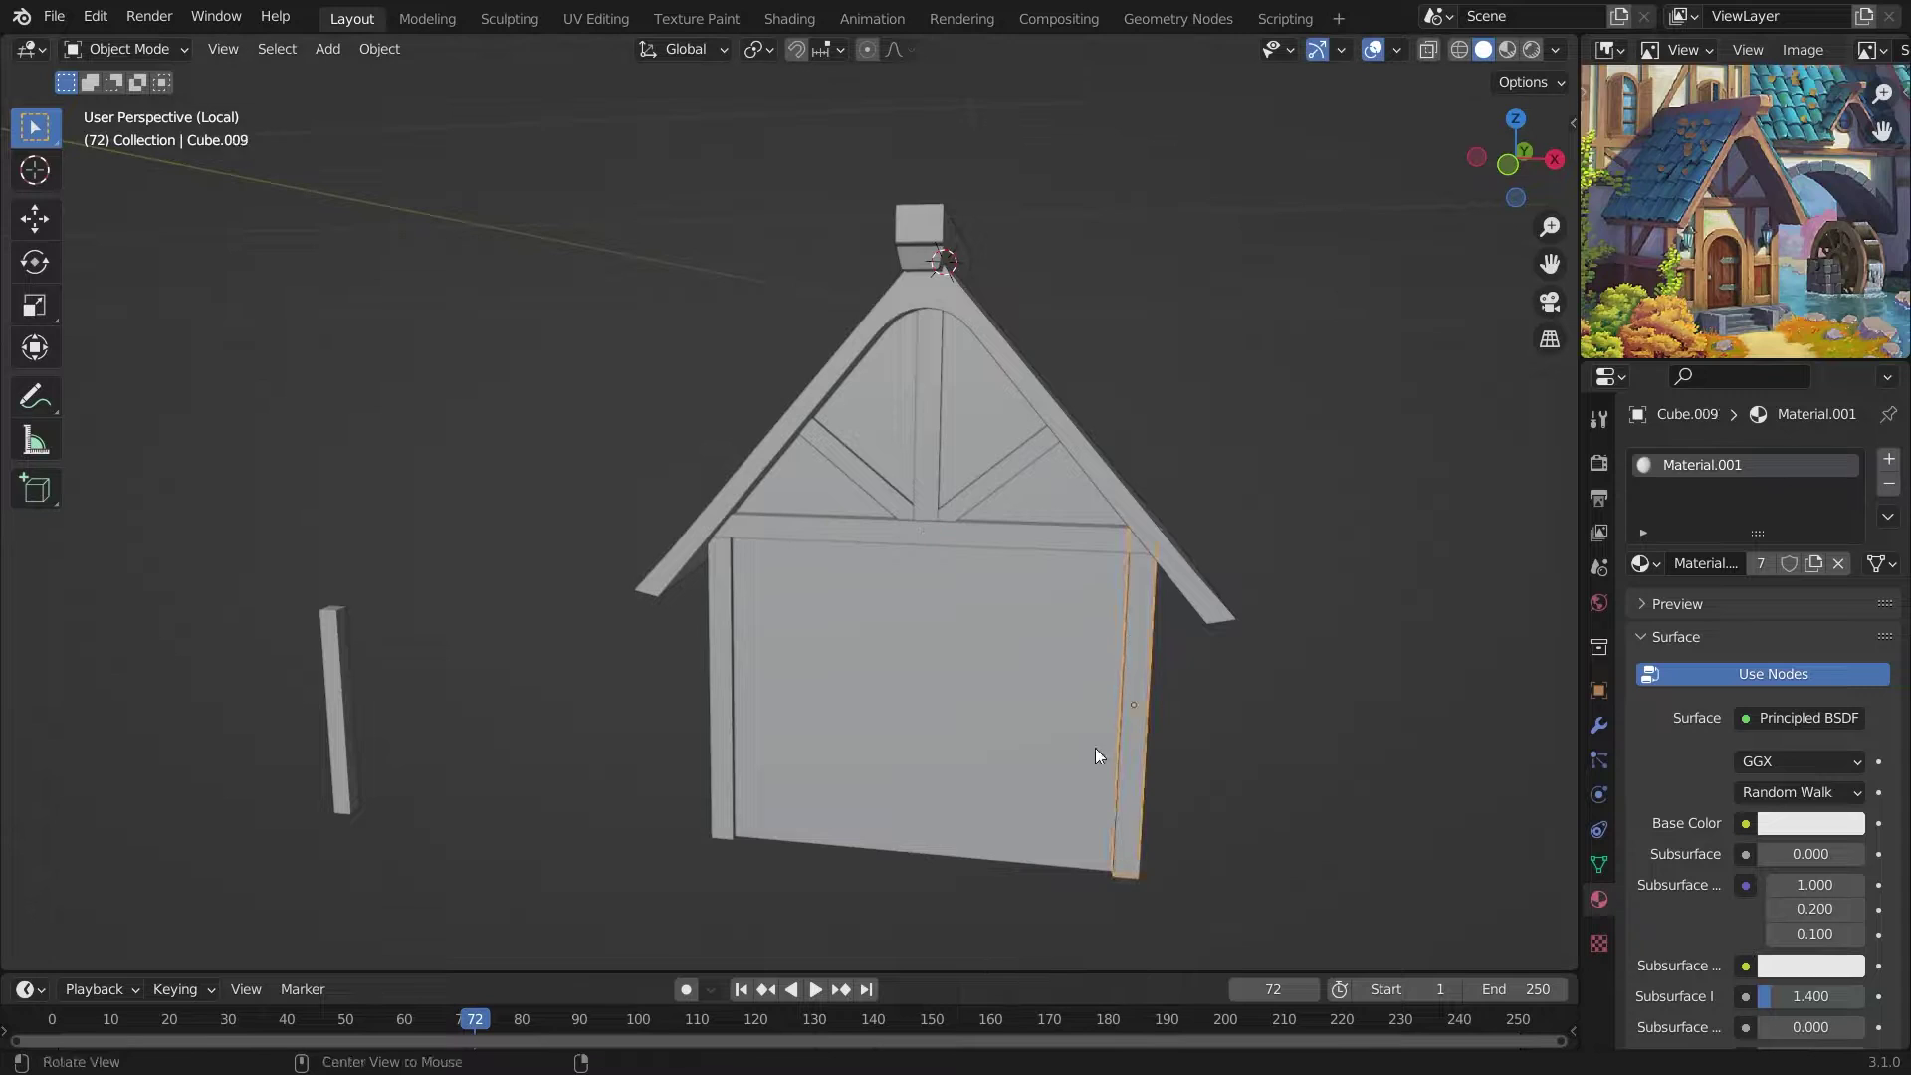
pyautogui.click(1161, 704)
pyautogui.press('KP_1')
pyautogui.hotkey('ctrl', 'z')
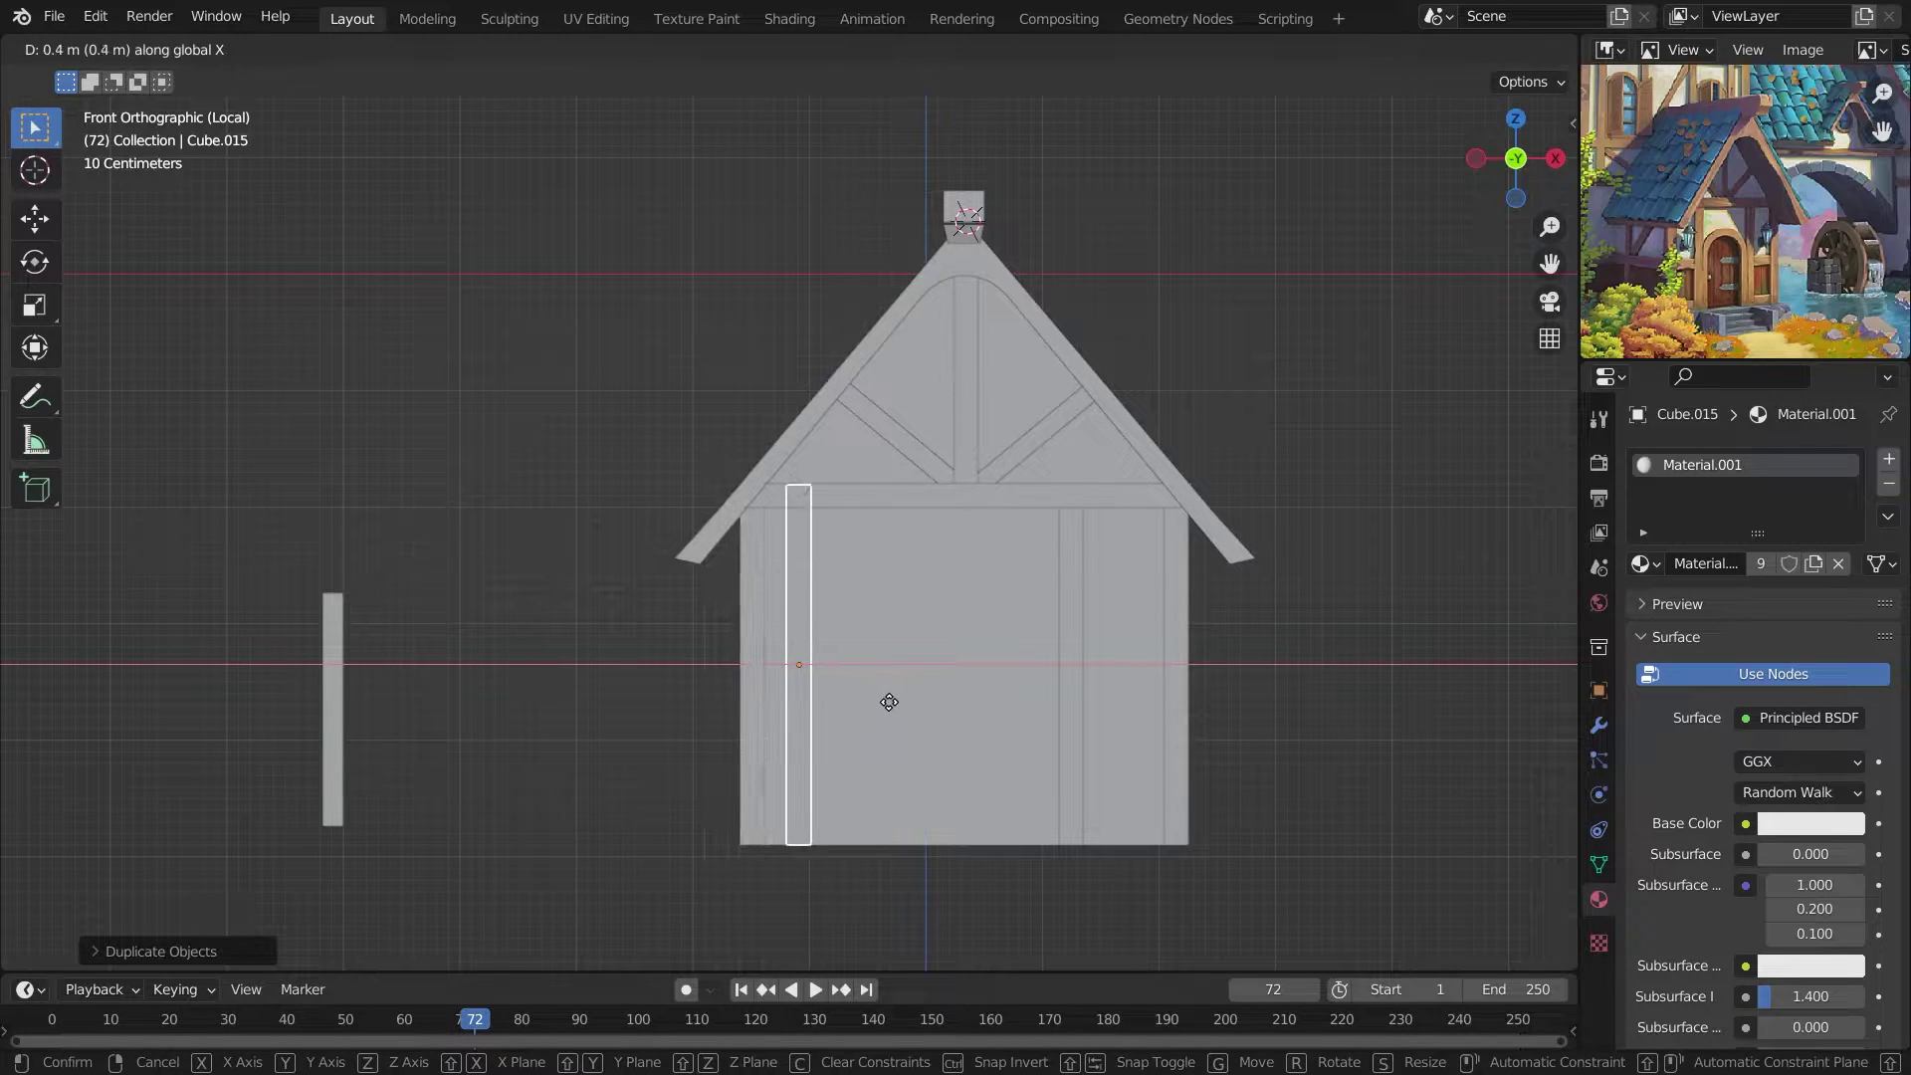
pyautogui.moveTo(1256, 719); pyautogui.dragTo(1083, 551, button='middle')
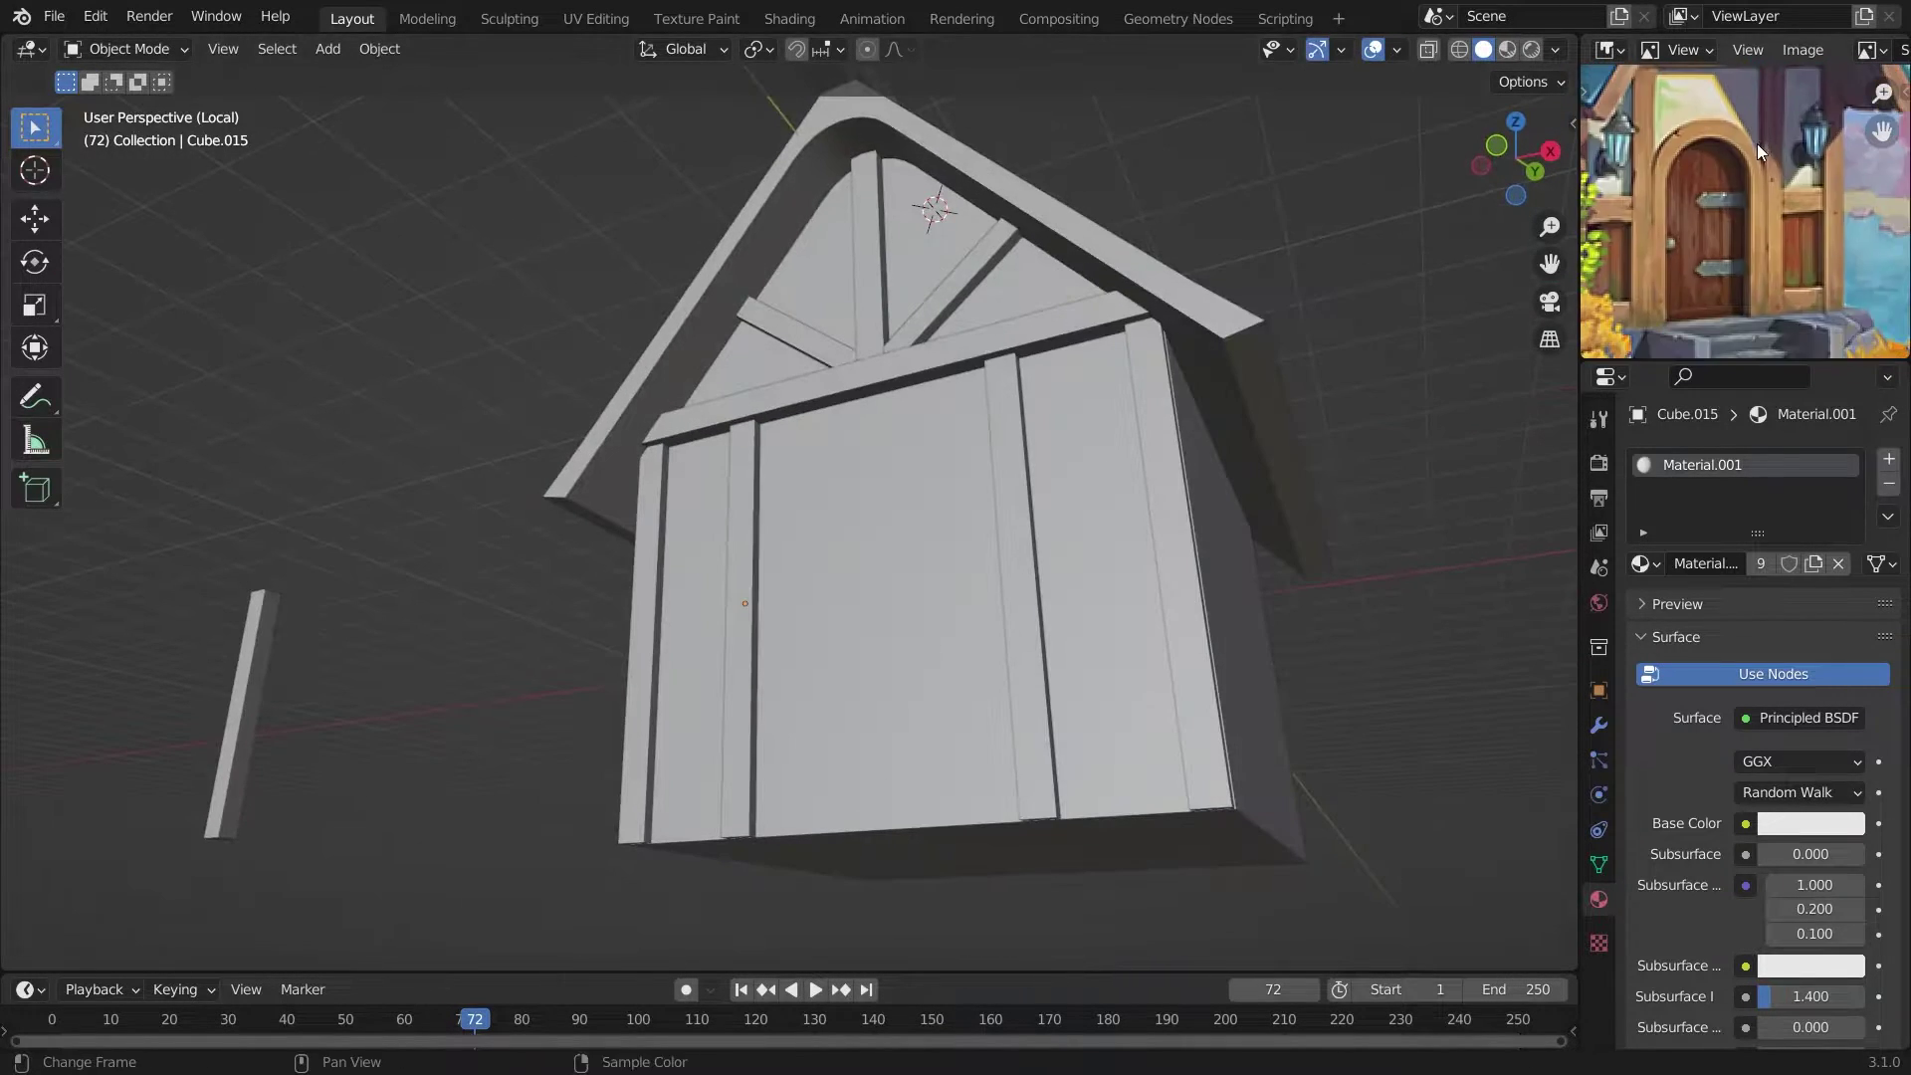
pyautogui.moveTo(1738, 270); pyautogui.dragTo(1084, 758, button='middle')
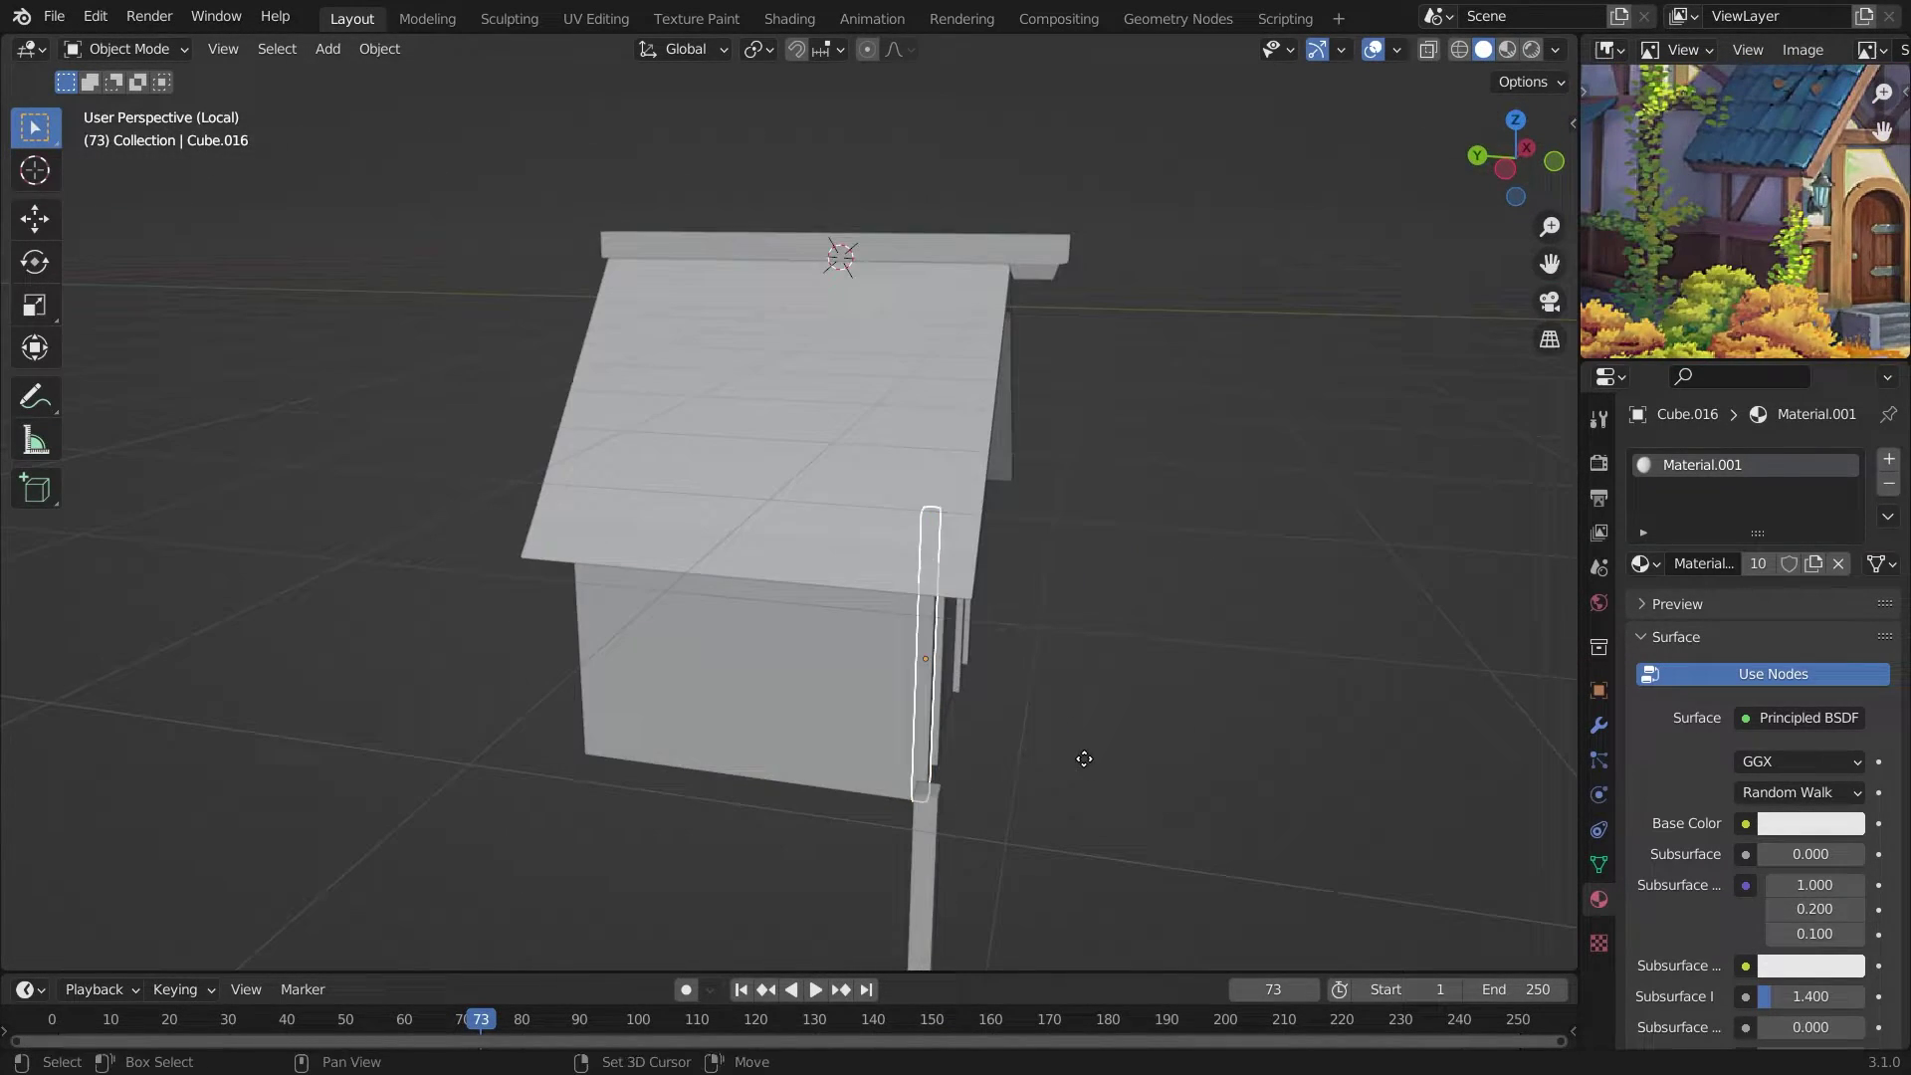
# Finish placing the post, then raise the beam's vertical edge along Z in edit mode.
pyautogui.click(811, 736)
pyautogui.moveTo(811, 737)
pyautogui.mouseDown(button='middle')
pyautogui.moveTo(778, 676)
pyautogui.moveTo(866, 669)
pyautogui.moveTo(727, 682)
pyautogui.moveTo(589, 450)
pyautogui.moveTo(875, 699)
pyautogui.mouseUp(button='middle')
pyautogui.click(820, 687)
pyautogui.press('Tab')
pyautogui.hotkey('alt', 'z')
pyautogui.moveTo(713, 409); pyautogui.dragTo(989, 537)
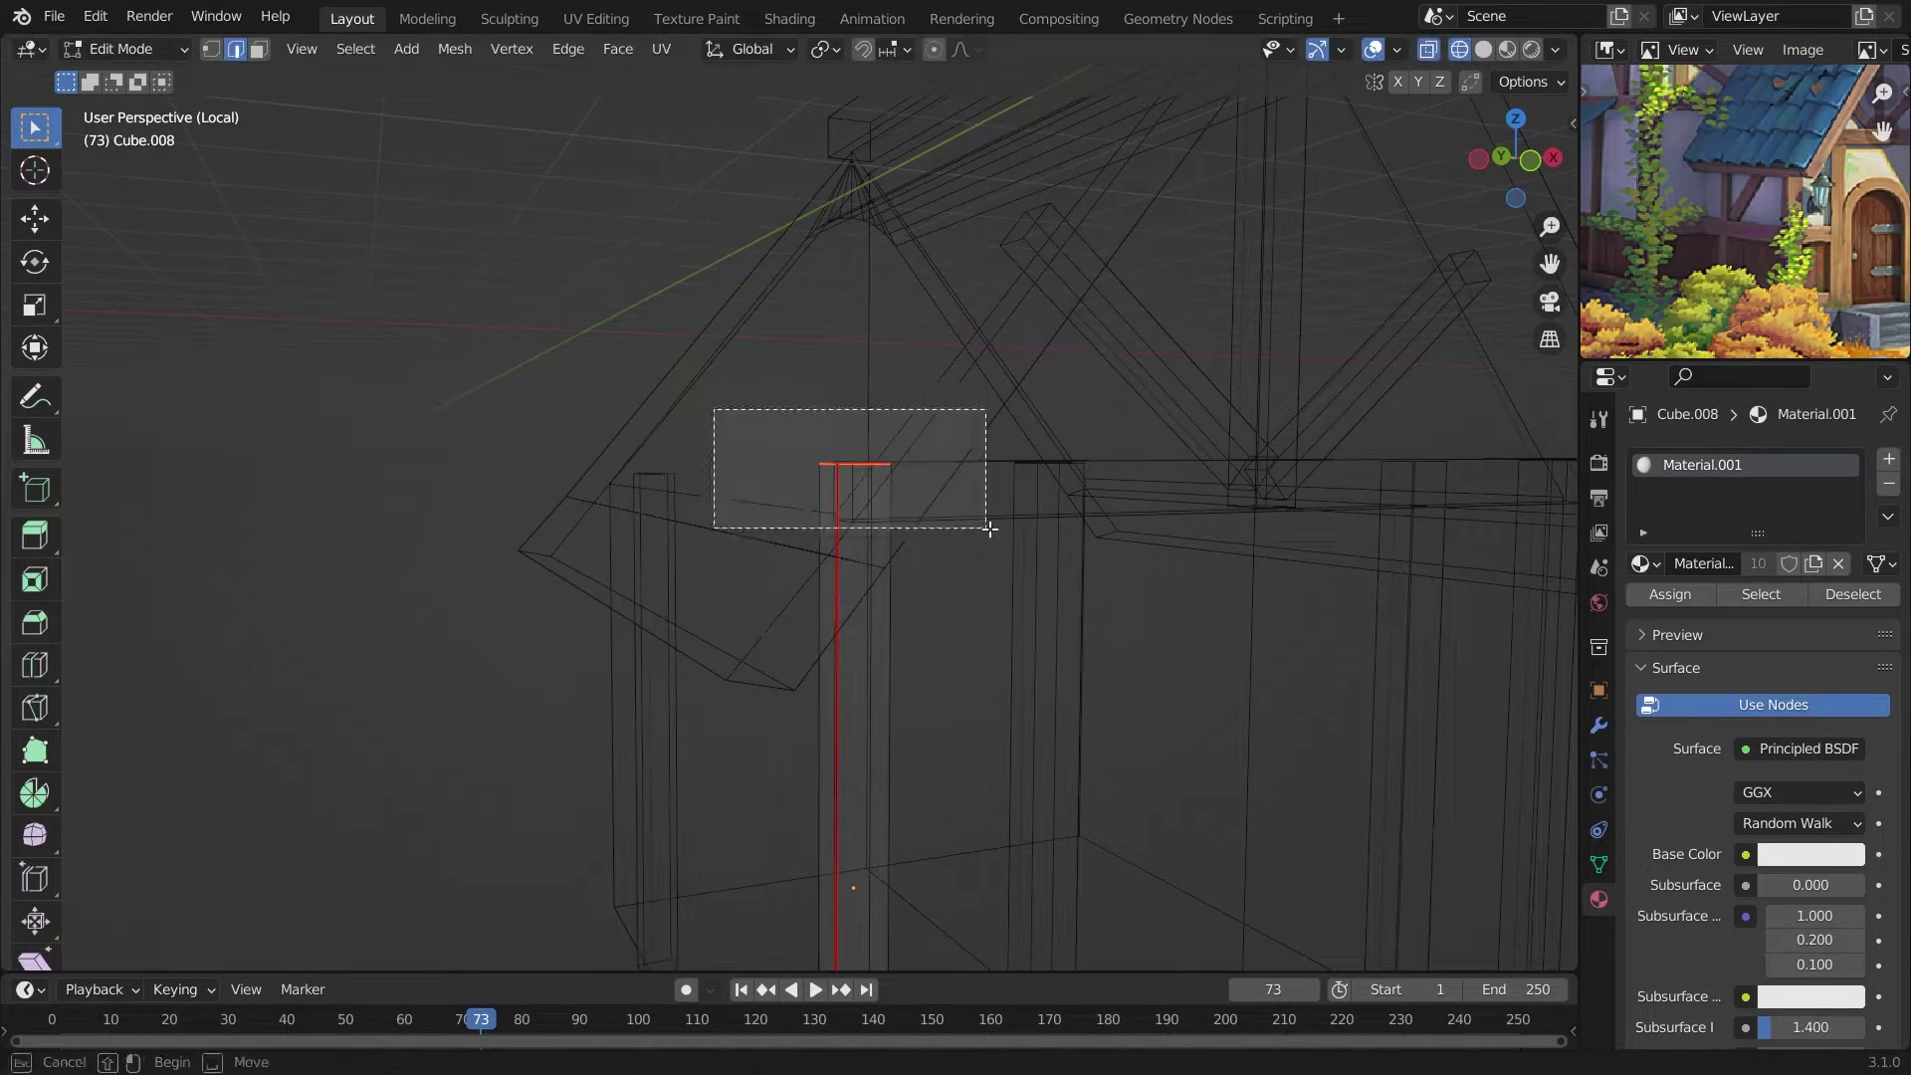
pyautogui.hotkey('alt', 'z')
pyautogui.press('g')
pyautogui.press('z')
pyautogui.click(988, 547)
# Reposition the post along the Y depth axis on the house's side wall.
pyautogui.press('g')
pyautogui.press('x')
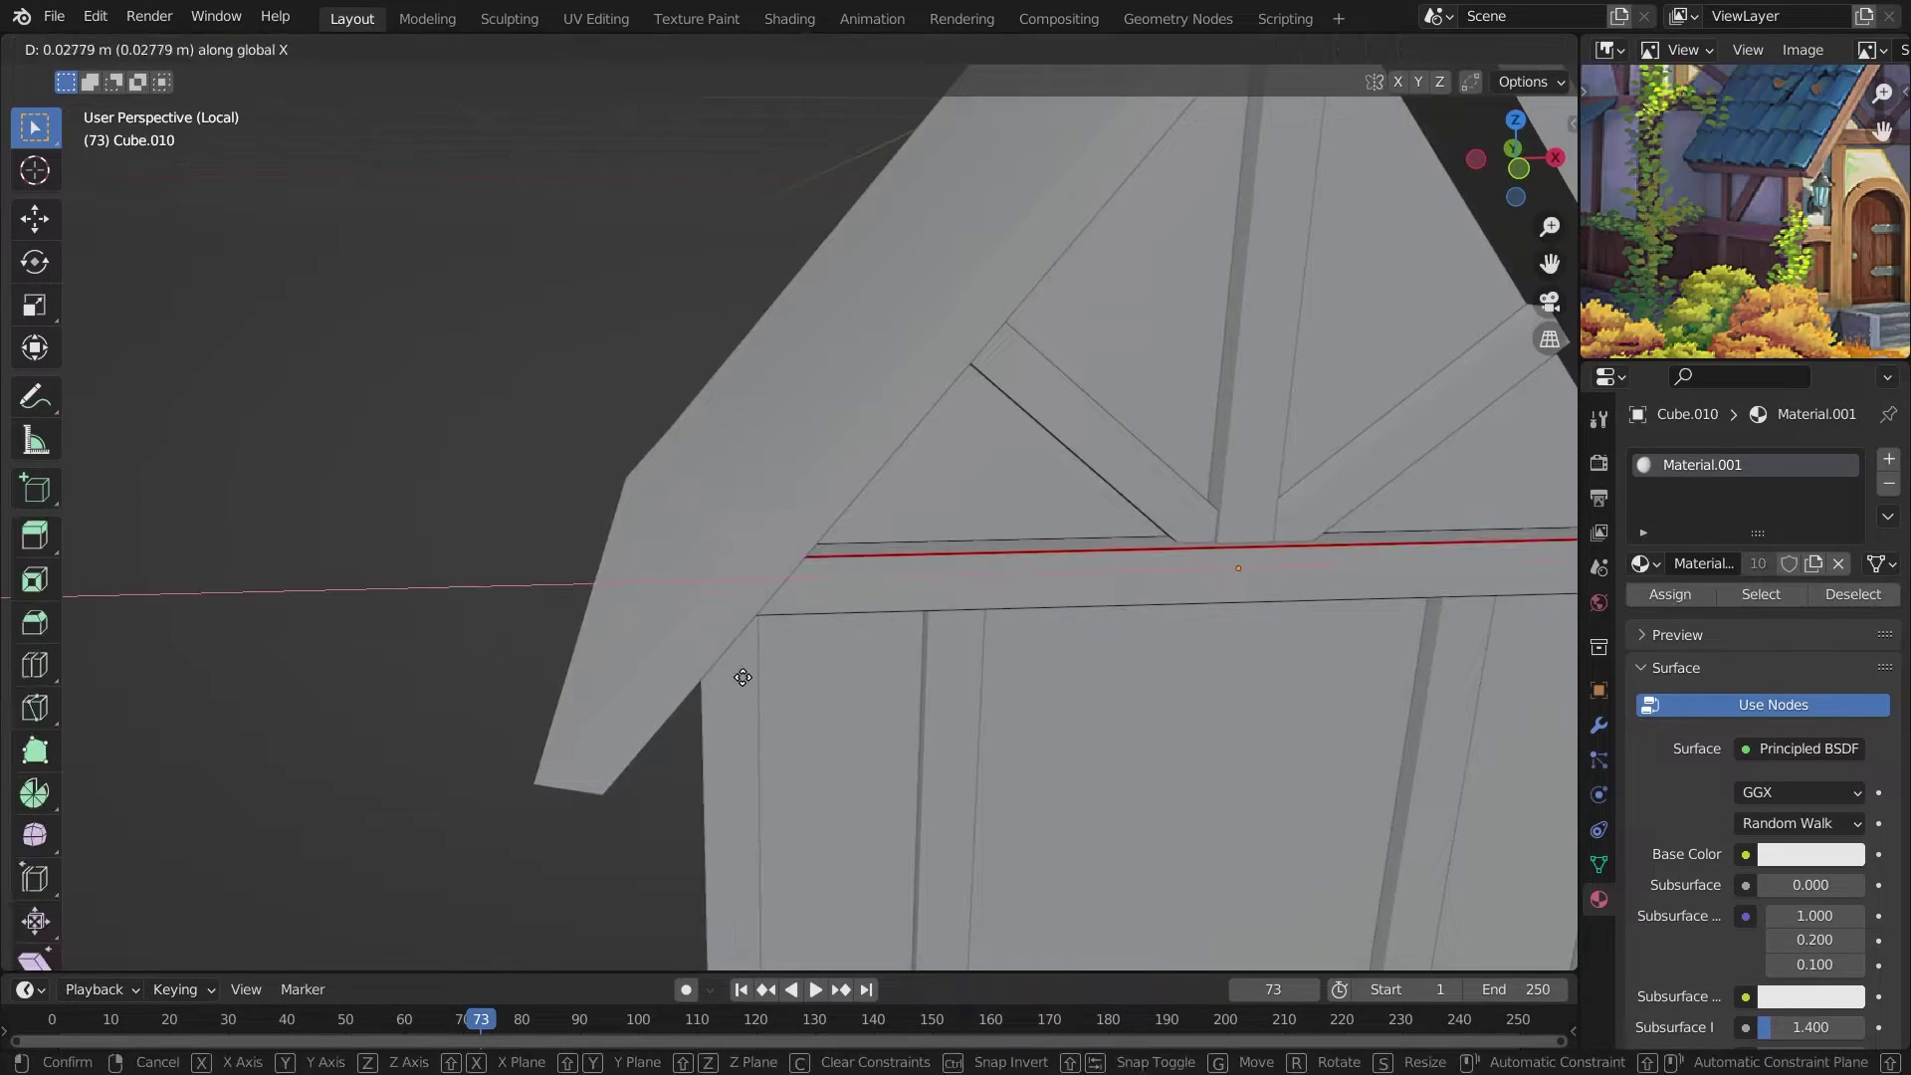
pyautogui.click(738, 670)
pyautogui.press('Tab')
pyautogui.moveTo(738, 670); pyautogui.dragTo(928, 625, button='middle')
pyautogui.press('g')
pyautogui.press('y')
pyautogui.click(814, 699)
pyautogui.press('Tab')
pyautogui.moveTo(814, 700); pyautogui.dragTo(593, 522, button='middle')
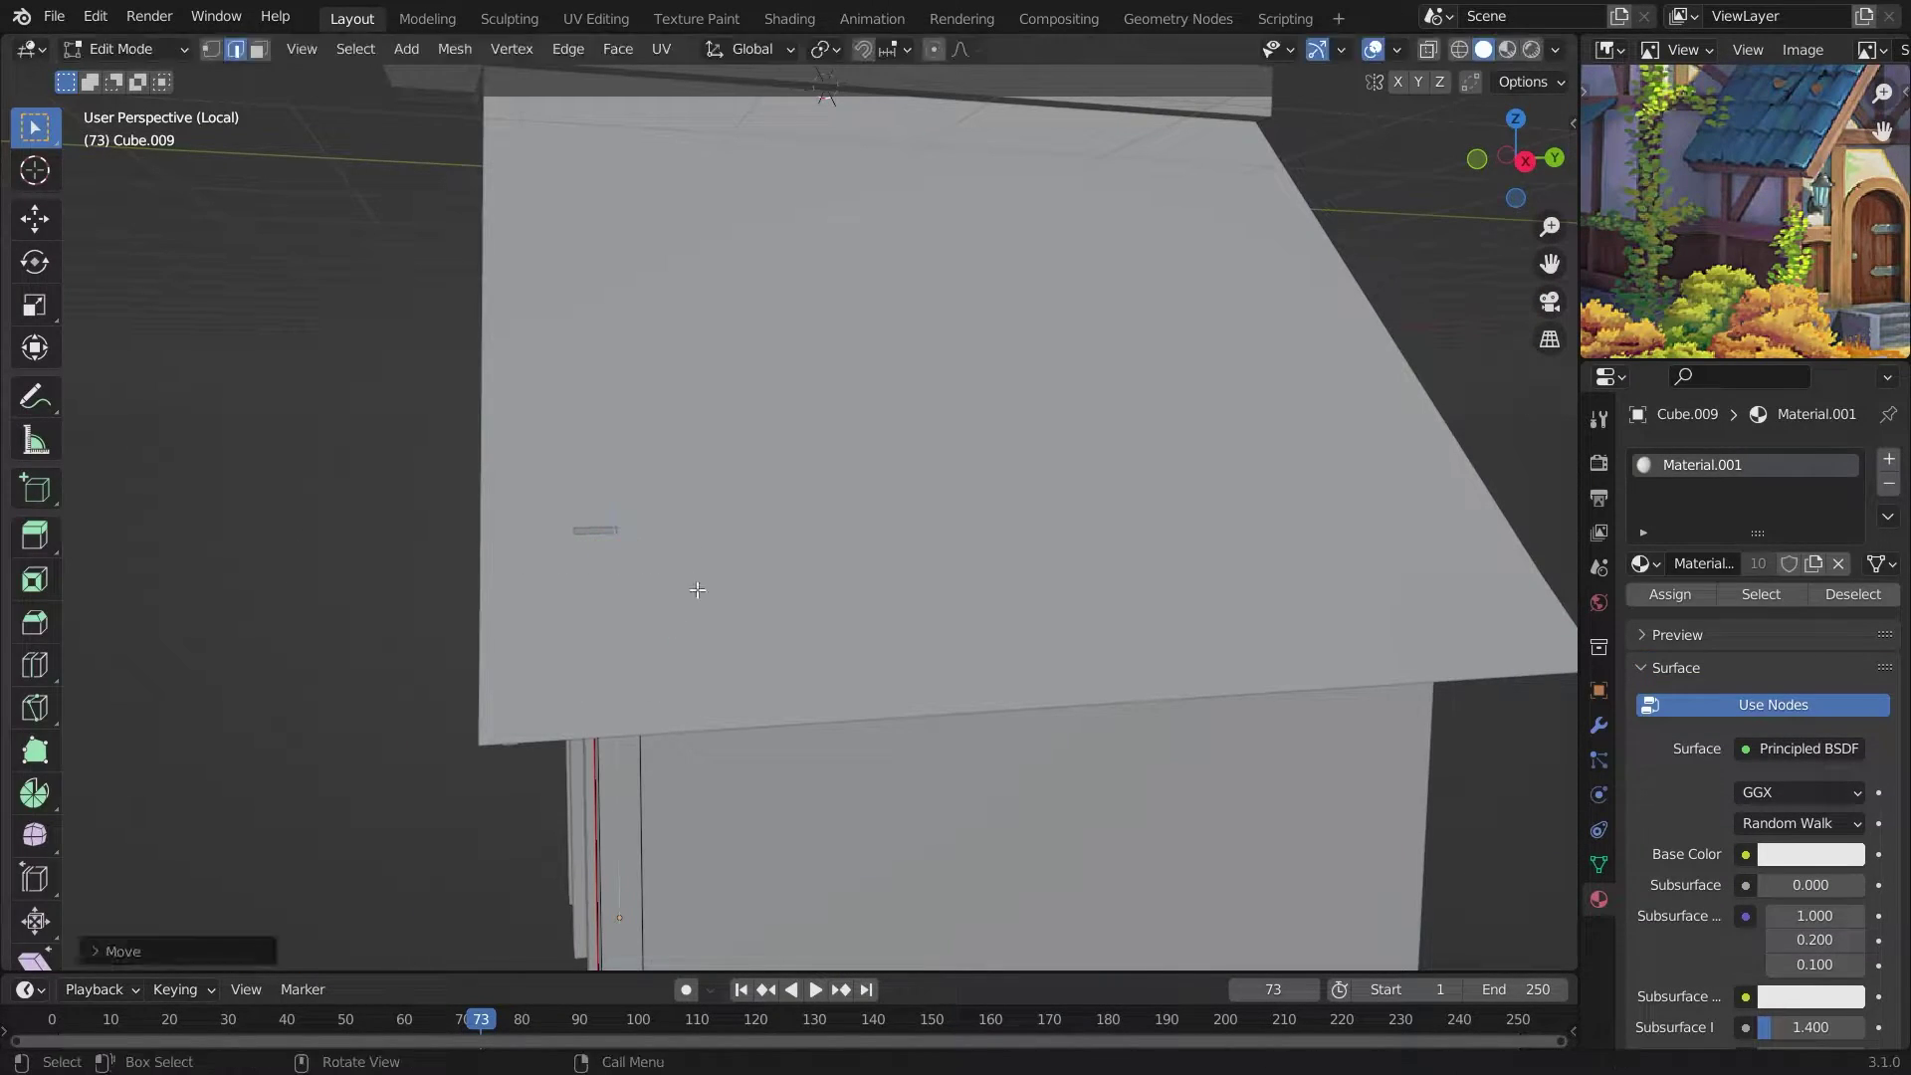
pyautogui.scroll(-5, 697, 589)
# Select the horizontal crossbeam's end edges in edit mode.
pyautogui.press('Tab')
pyautogui.click(940, 732)
pyautogui.moveTo(940, 733); pyautogui.dragTo(983, 535, button='middle')
pyautogui.press('Tab')
pyautogui.moveTo(682, 310); pyautogui.dragTo(875, 629)
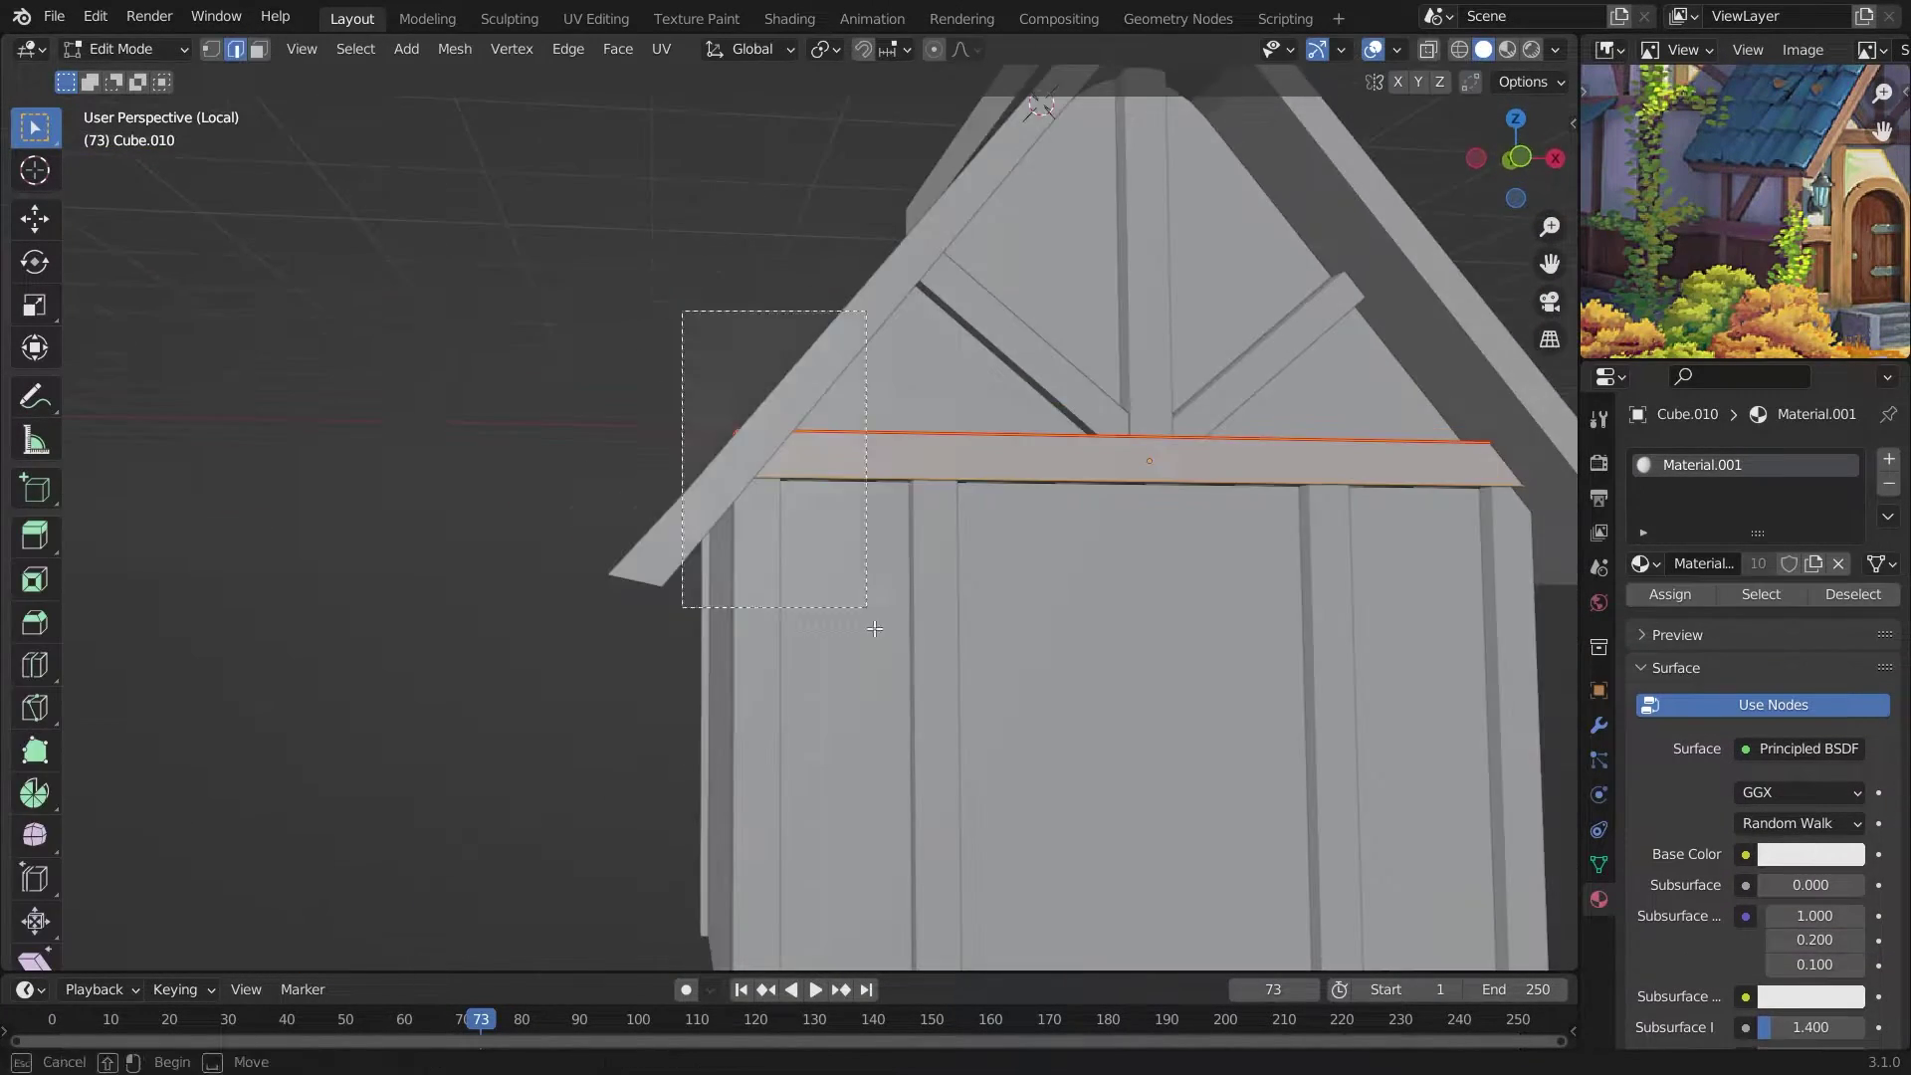
pyautogui.press('Tab')
pyautogui.moveTo(875, 629)
pyautogui.mouseDown(button='middle')
pyautogui.moveTo(746, 476)
pyautogui.moveTo(874, 684)
pyautogui.moveTo(1021, 719)
pyautogui.mouseUp(button='middle')
pyautogui.scroll(-4, 746, 476)
# Rotate the plank 90° to lie horizontal and move it along Y.
pyautogui.click(887, 636)
pyautogui.write('r90')
pyautogui.press('Return')
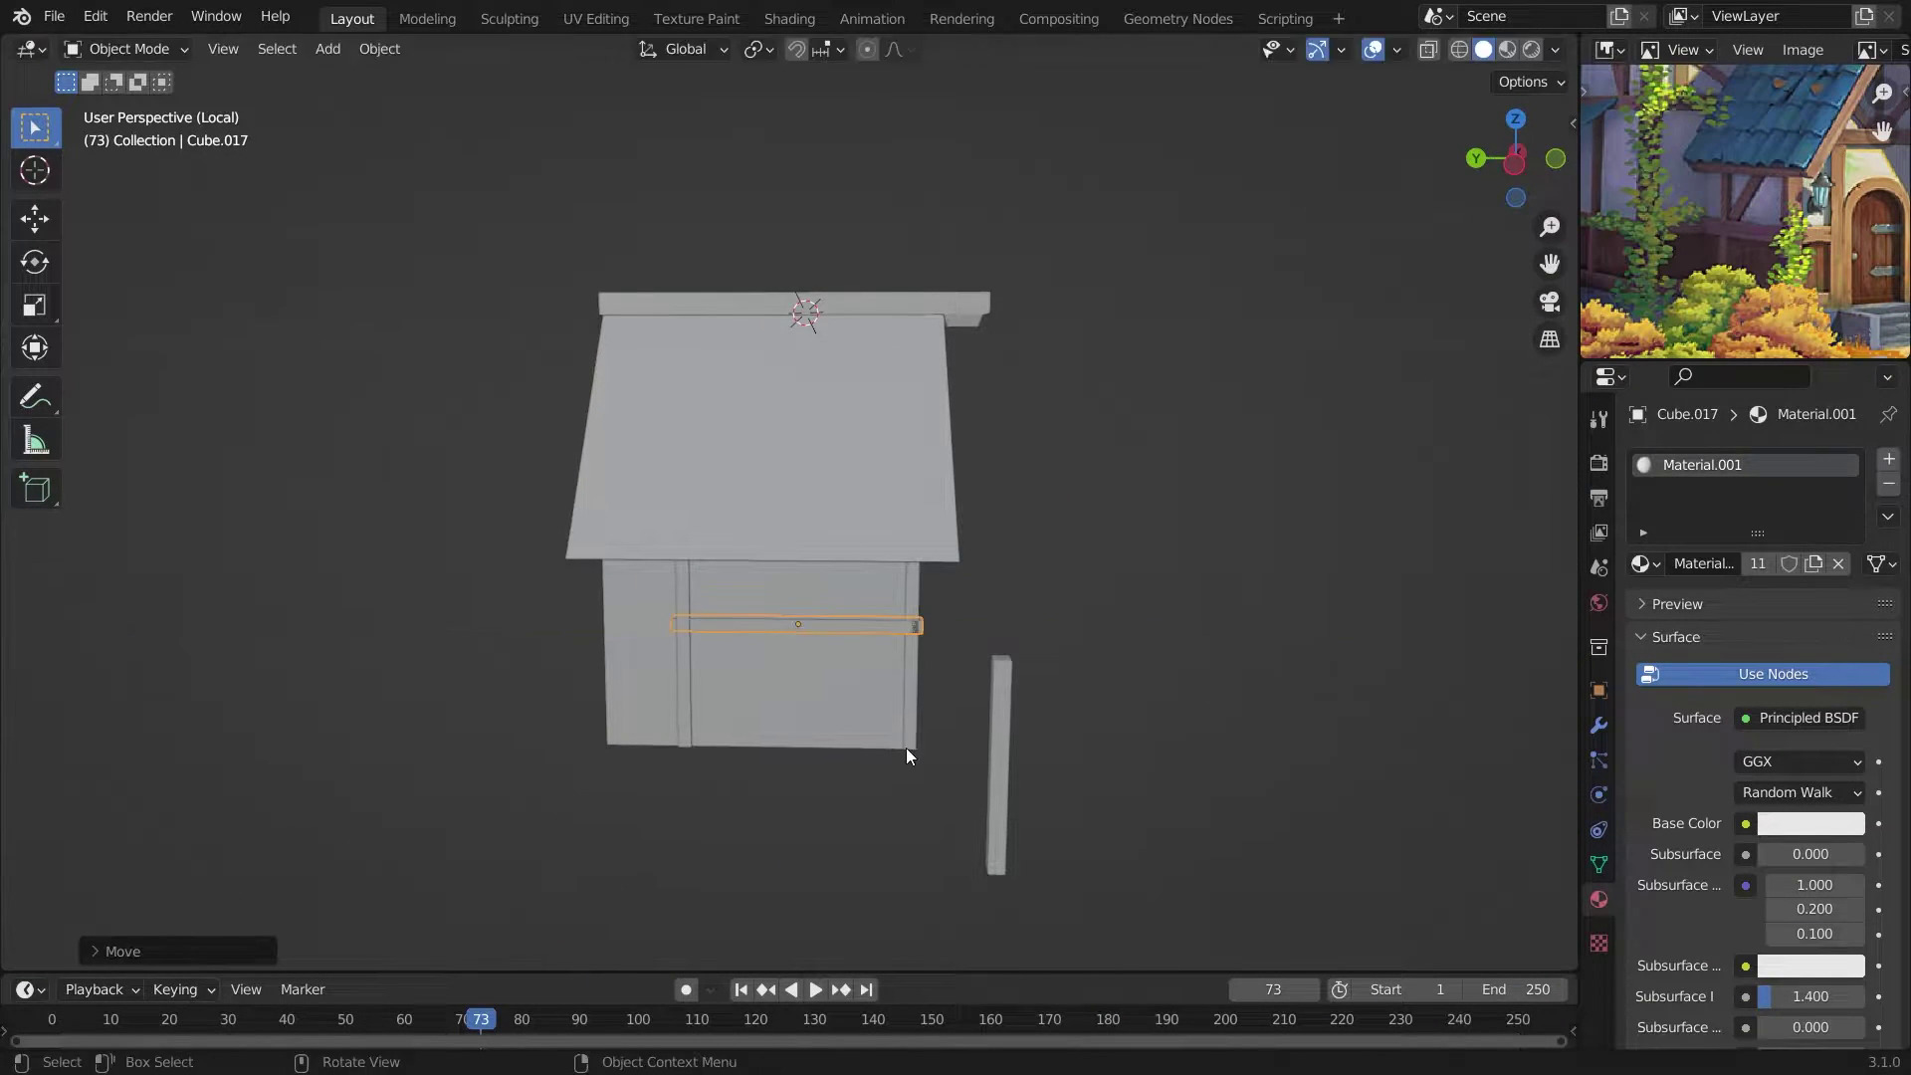
pyautogui.scroll(5, 906, 754)
pyautogui.moveTo(905, 753)
pyautogui.mouseDown(button='middle')
pyautogui.moveTo(1206, 731)
pyautogui.moveTo(1125, 804)
pyautogui.moveTo(983, 737)
pyautogui.mouseUp(button='middle')
pyautogui.press('g')
pyautogui.press('y')
pyautogui.press('y')
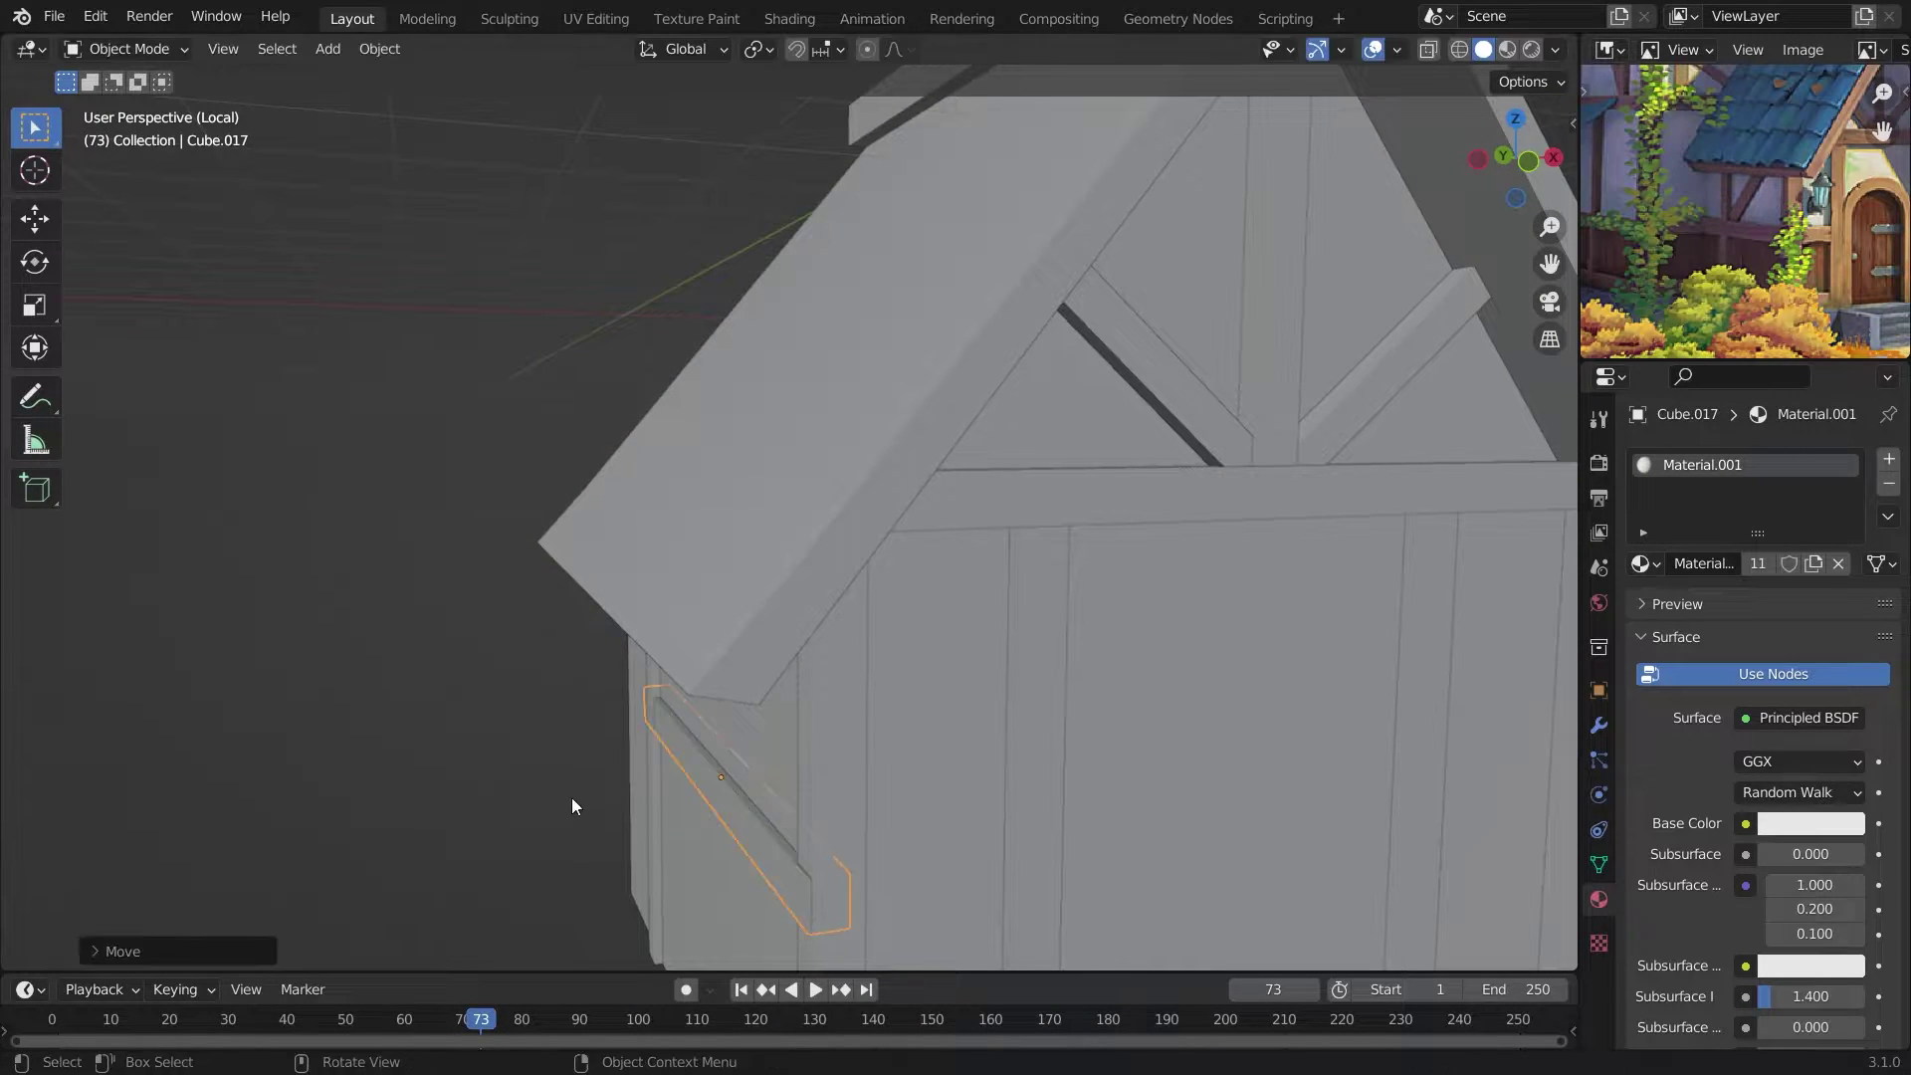
# Check the plank's placement from above and the front, toggling wireframe and solid shading.
pyautogui.moveTo(572, 799); pyautogui.dragTo(780, 912, button='middle')
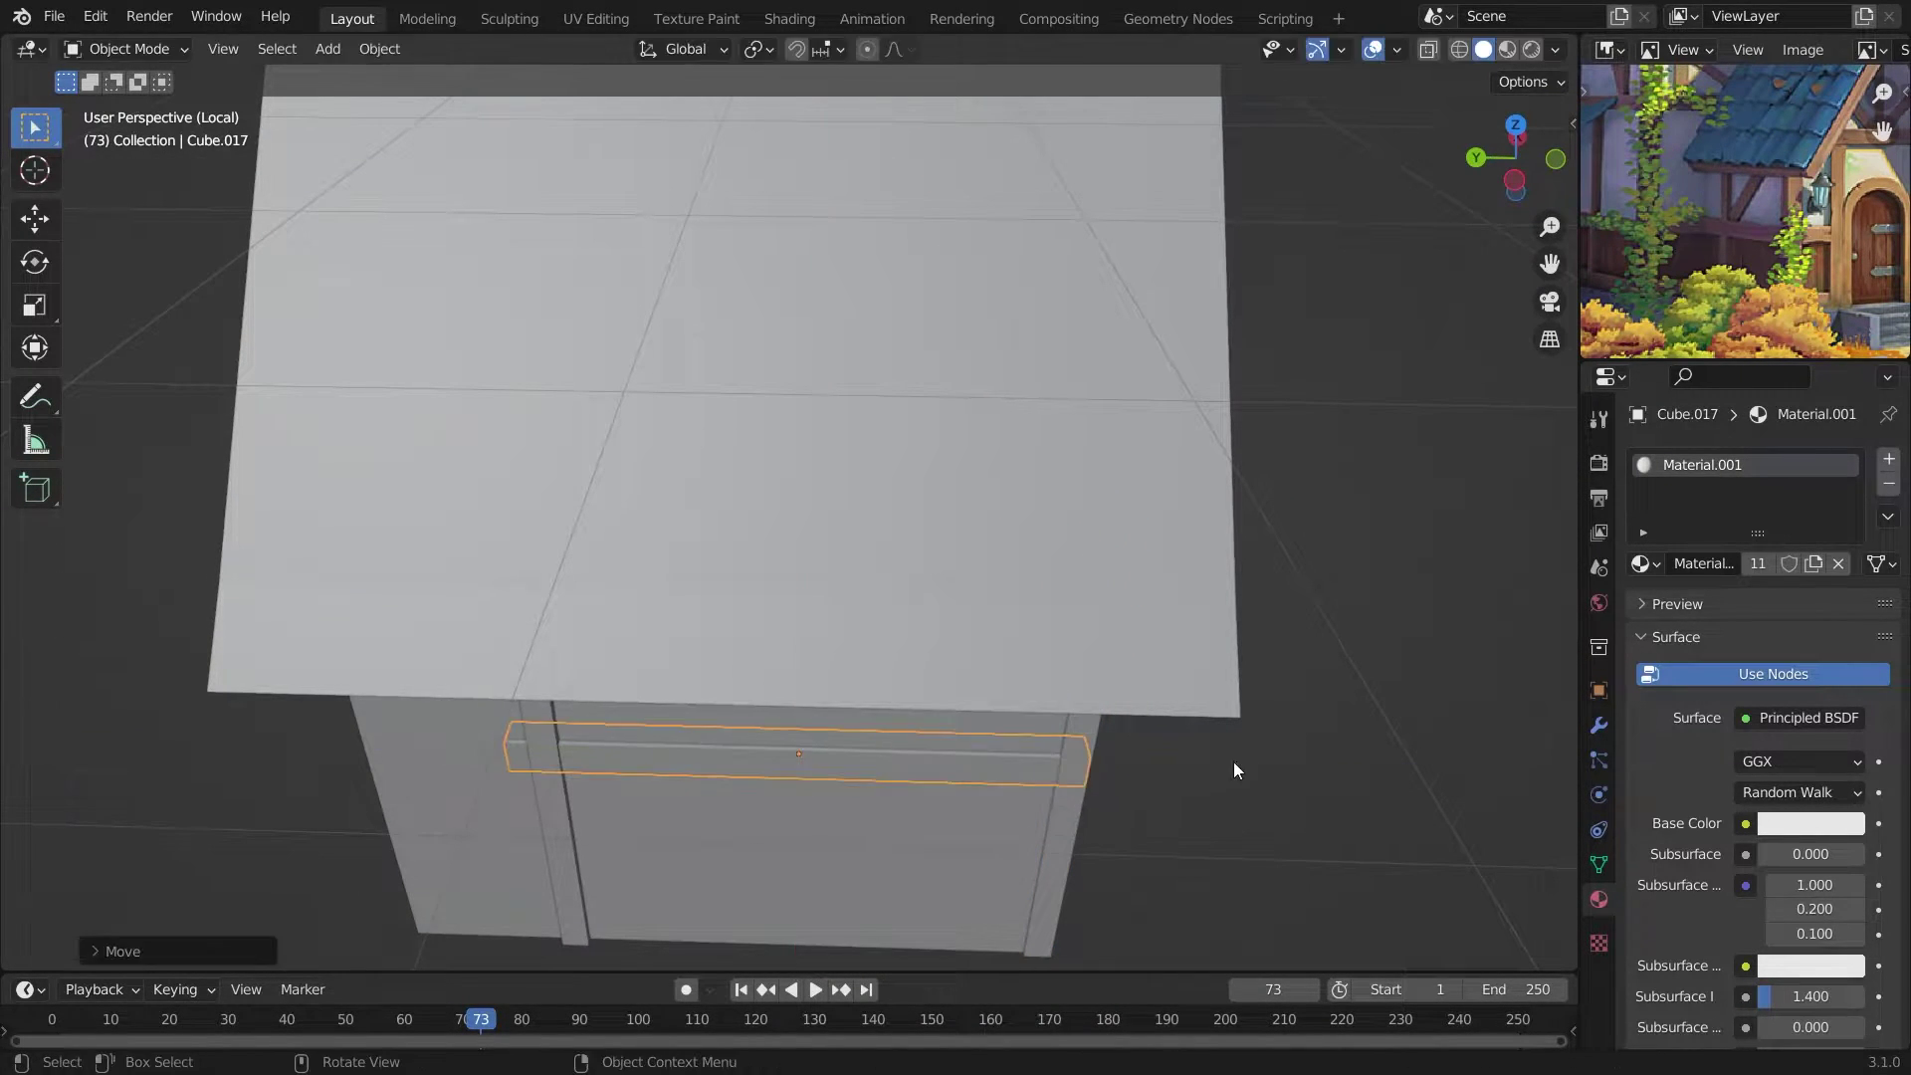
pyautogui.moveTo(1234, 770); pyautogui.dragTo(927, 755, button='middle')
pyautogui.press('z')
pyautogui.click(513, 649)
pyautogui.press('z')
pyautogui.click(811, 811)
pyautogui.scroll(3, 777, 794)
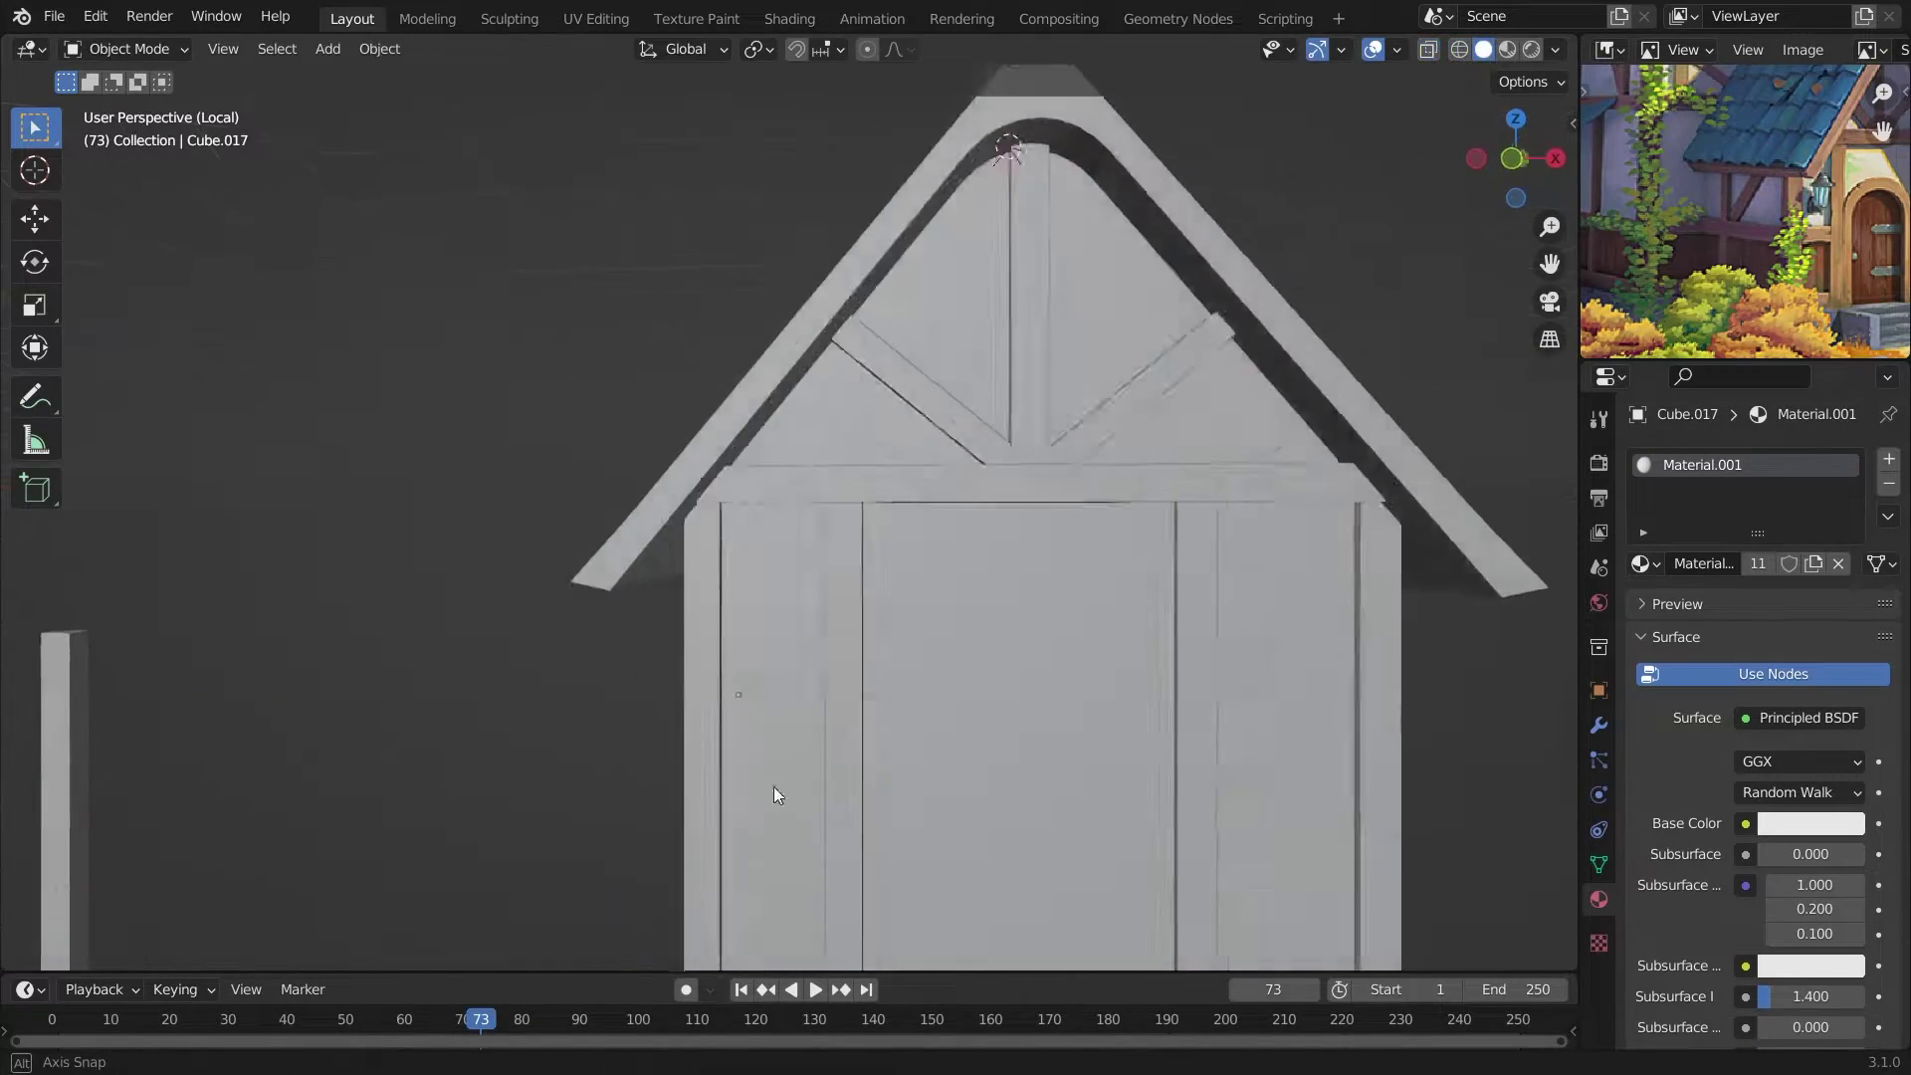
pyautogui.moveTo(773, 786)
pyautogui.mouseDown(button='middle')
pyautogui.moveTo(580, 725)
pyautogui.moveTo(968, 593)
pyautogui.mouseUp(button='middle')
pyautogui.scroll(4, 896, 617)
# Duplicate the thin post in place to make a diagonal brace.
pyautogui.hotkey('shift', 'd')
pyautogui.rightClick(821, 652)
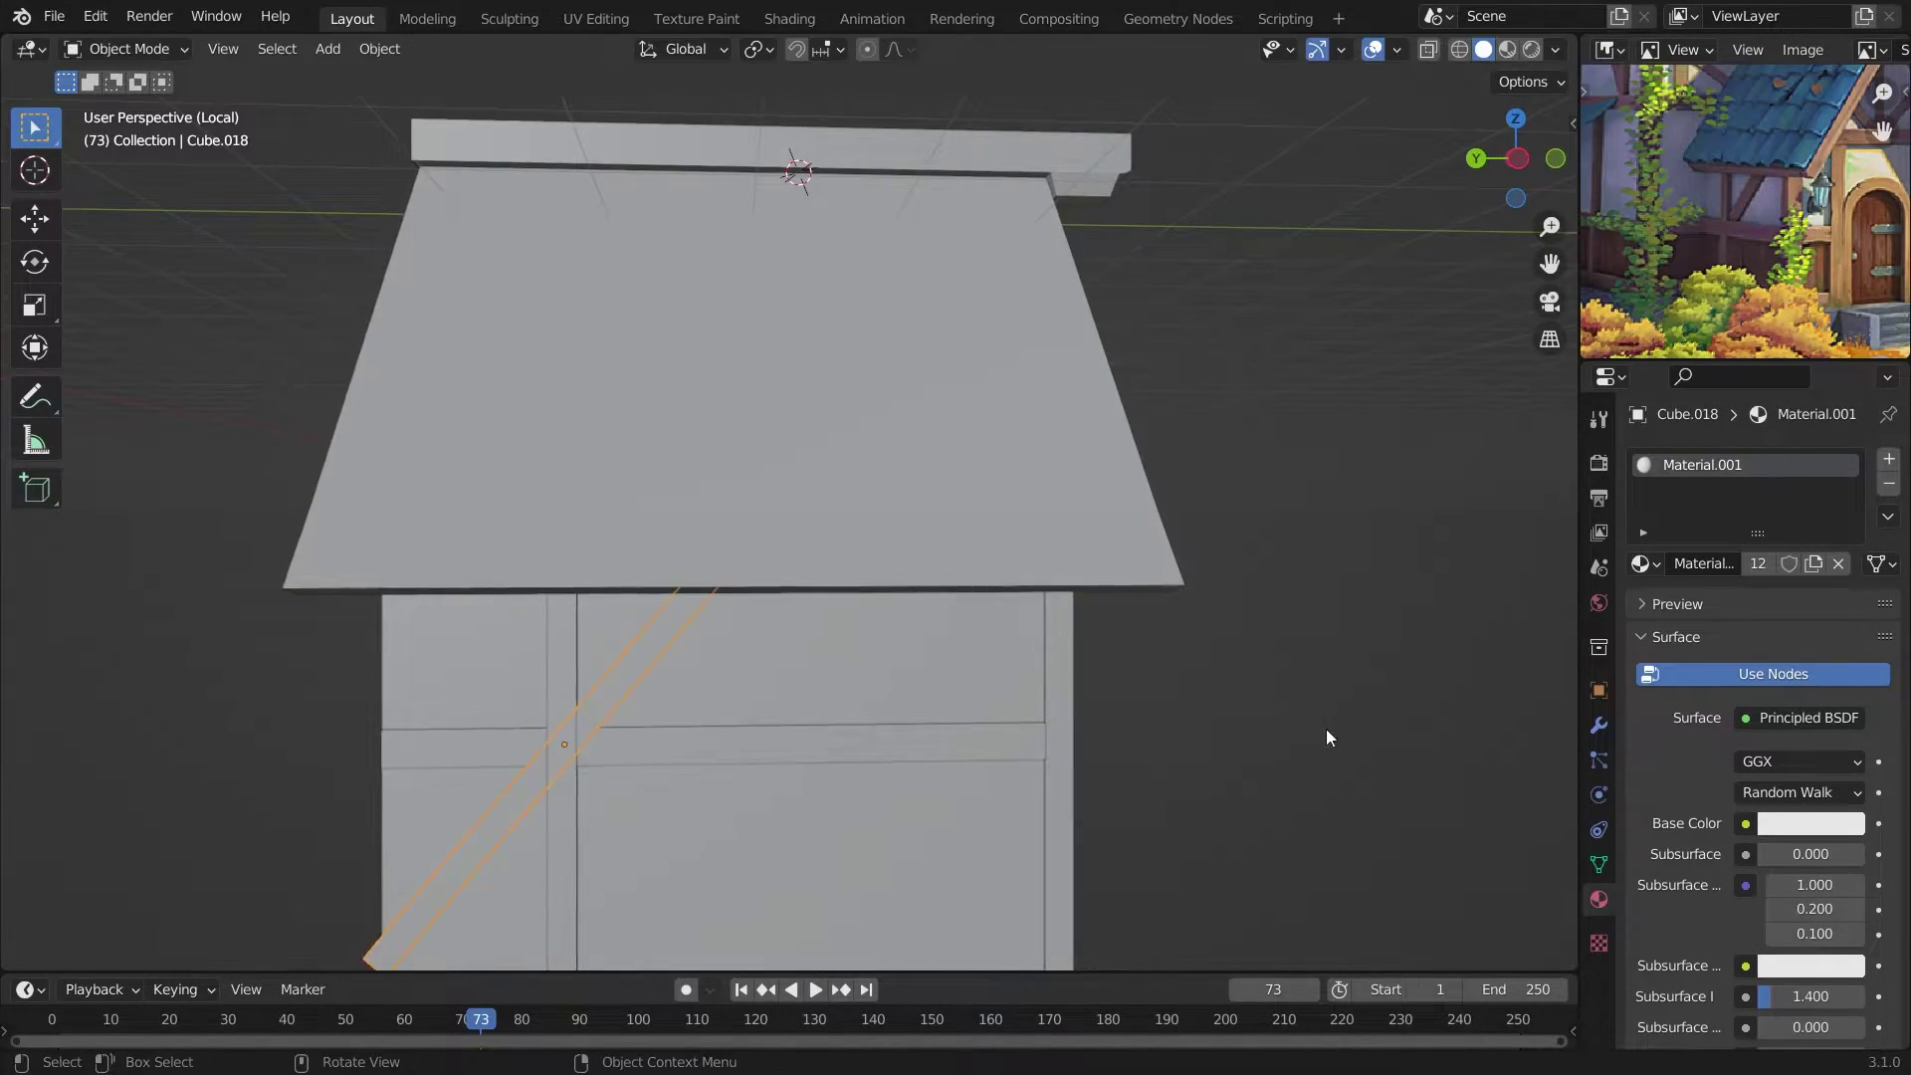
pyautogui.moveTo(1327, 737)
pyautogui.mouseDown(button='middle')
pyautogui.moveTo(772, 528)
pyautogui.moveTo(759, 444)
pyautogui.moveTo(107, 666)
pyautogui.moveTo(711, 732)
pyautogui.mouseUp(button='middle')
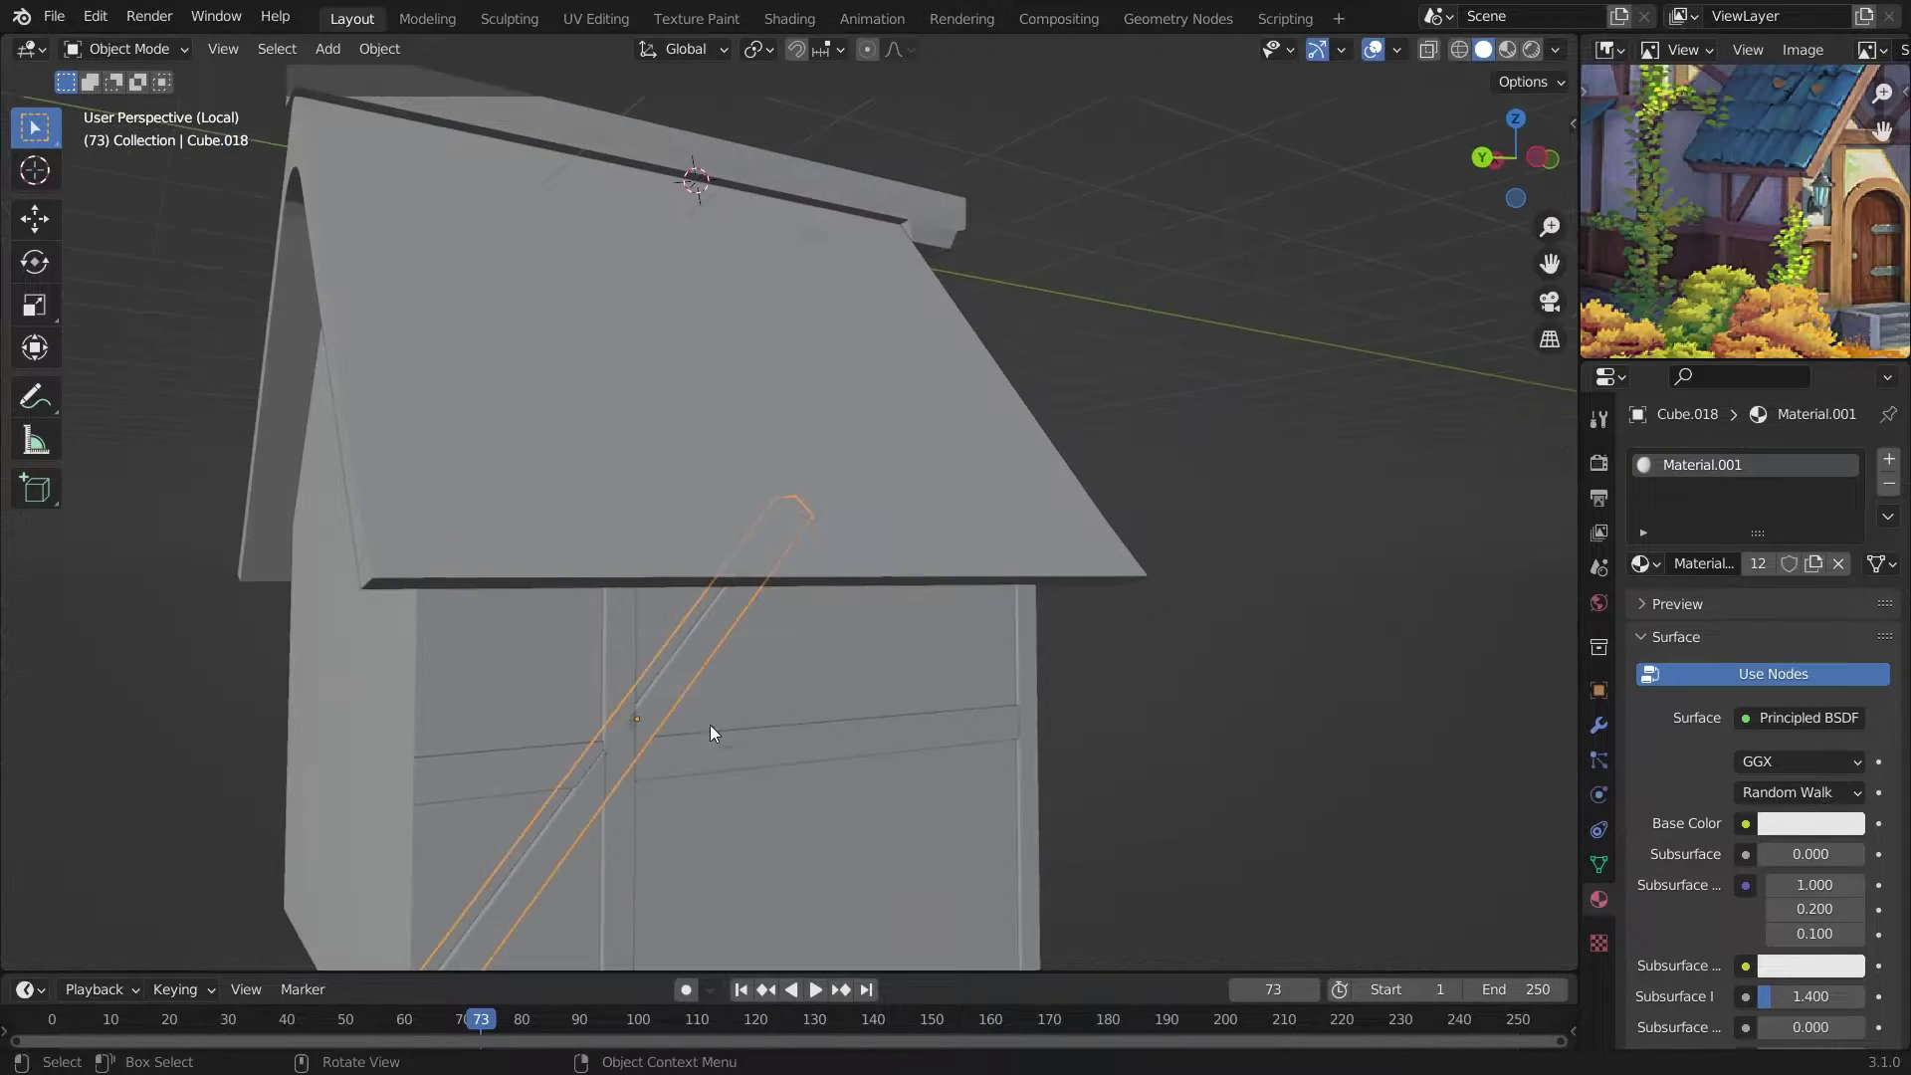
pyautogui.press('Tab')
pyautogui.hotkey('shift', 'z')
pyautogui.press('x')
pyautogui.press('Escape')
pyautogui.hotkey('shift', 'z')
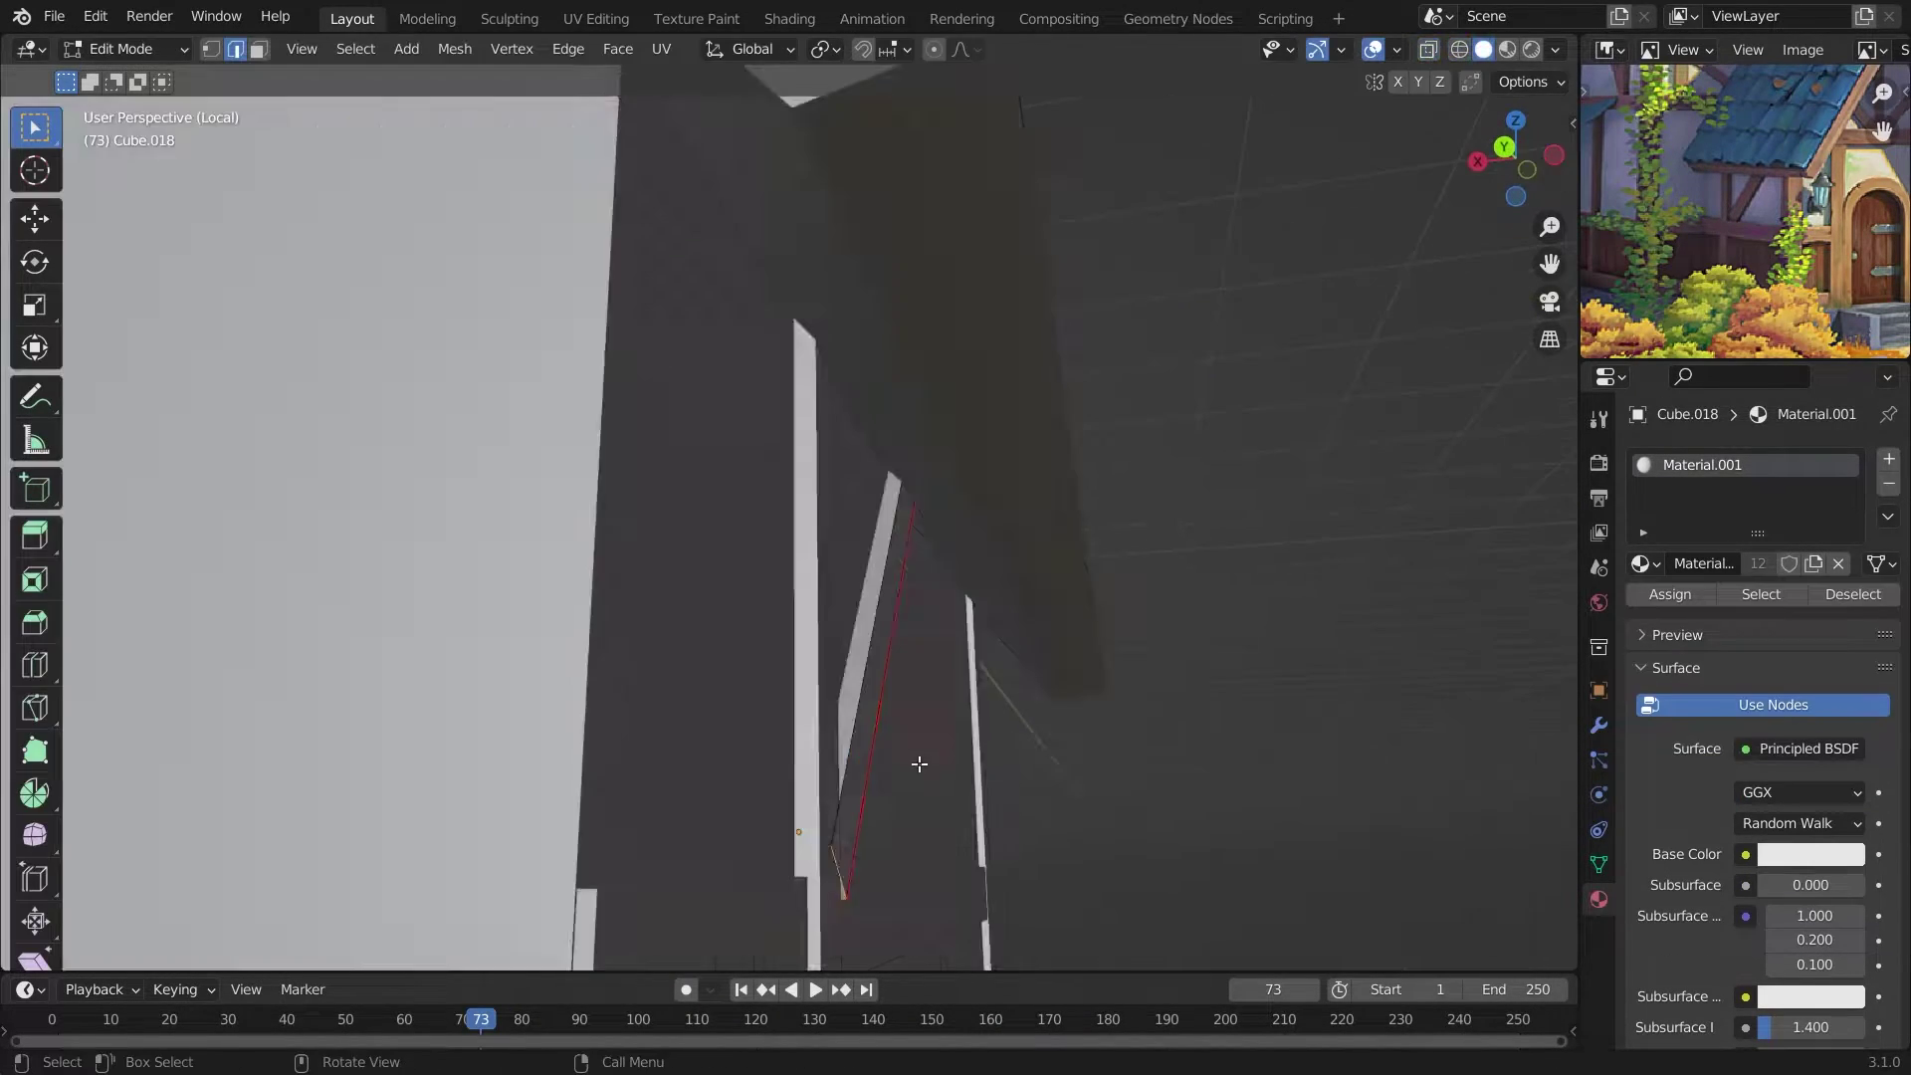
pyautogui.hotkey('ctrl', 'e')
pyautogui.click(773, 640)
pyautogui.scroll(-5, 772, 640)
pyautogui.press('Tab')
# Slide the diagonal brace along Y into position on the side wall.
pyautogui.press('g')
pyautogui.press('y')
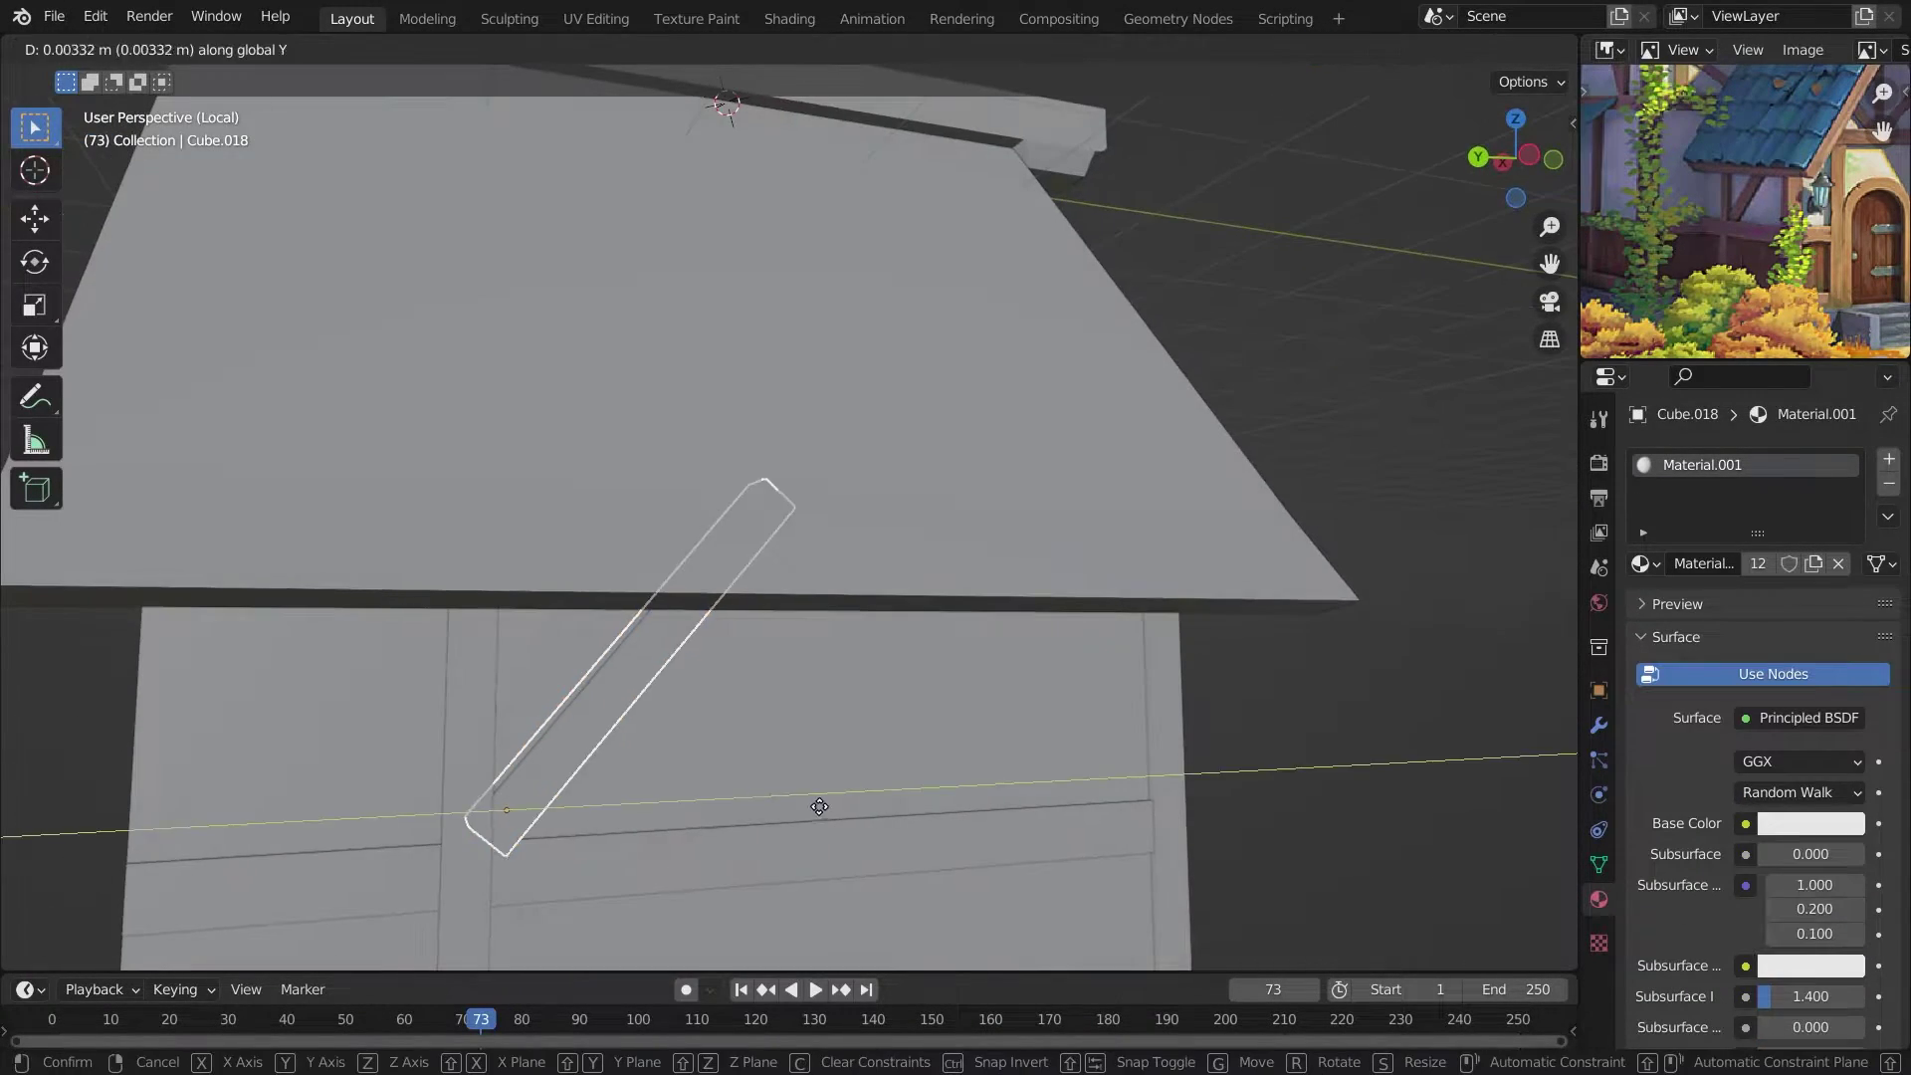
pyautogui.click(817, 806)
pyautogui.moveTo(818, 806)
pyautogui.mouseDown(button='middle')
pyautogui.moveTo(1102, 810)
pyautogui.moveTo(647, 762)
pyautogui.moveTo(555, 798)
pyautogui.mouseUp(button='middle')
# Extrude the horizontal plank's end face so the rail wraps around the corner.
pyautogui.click(647, 763)
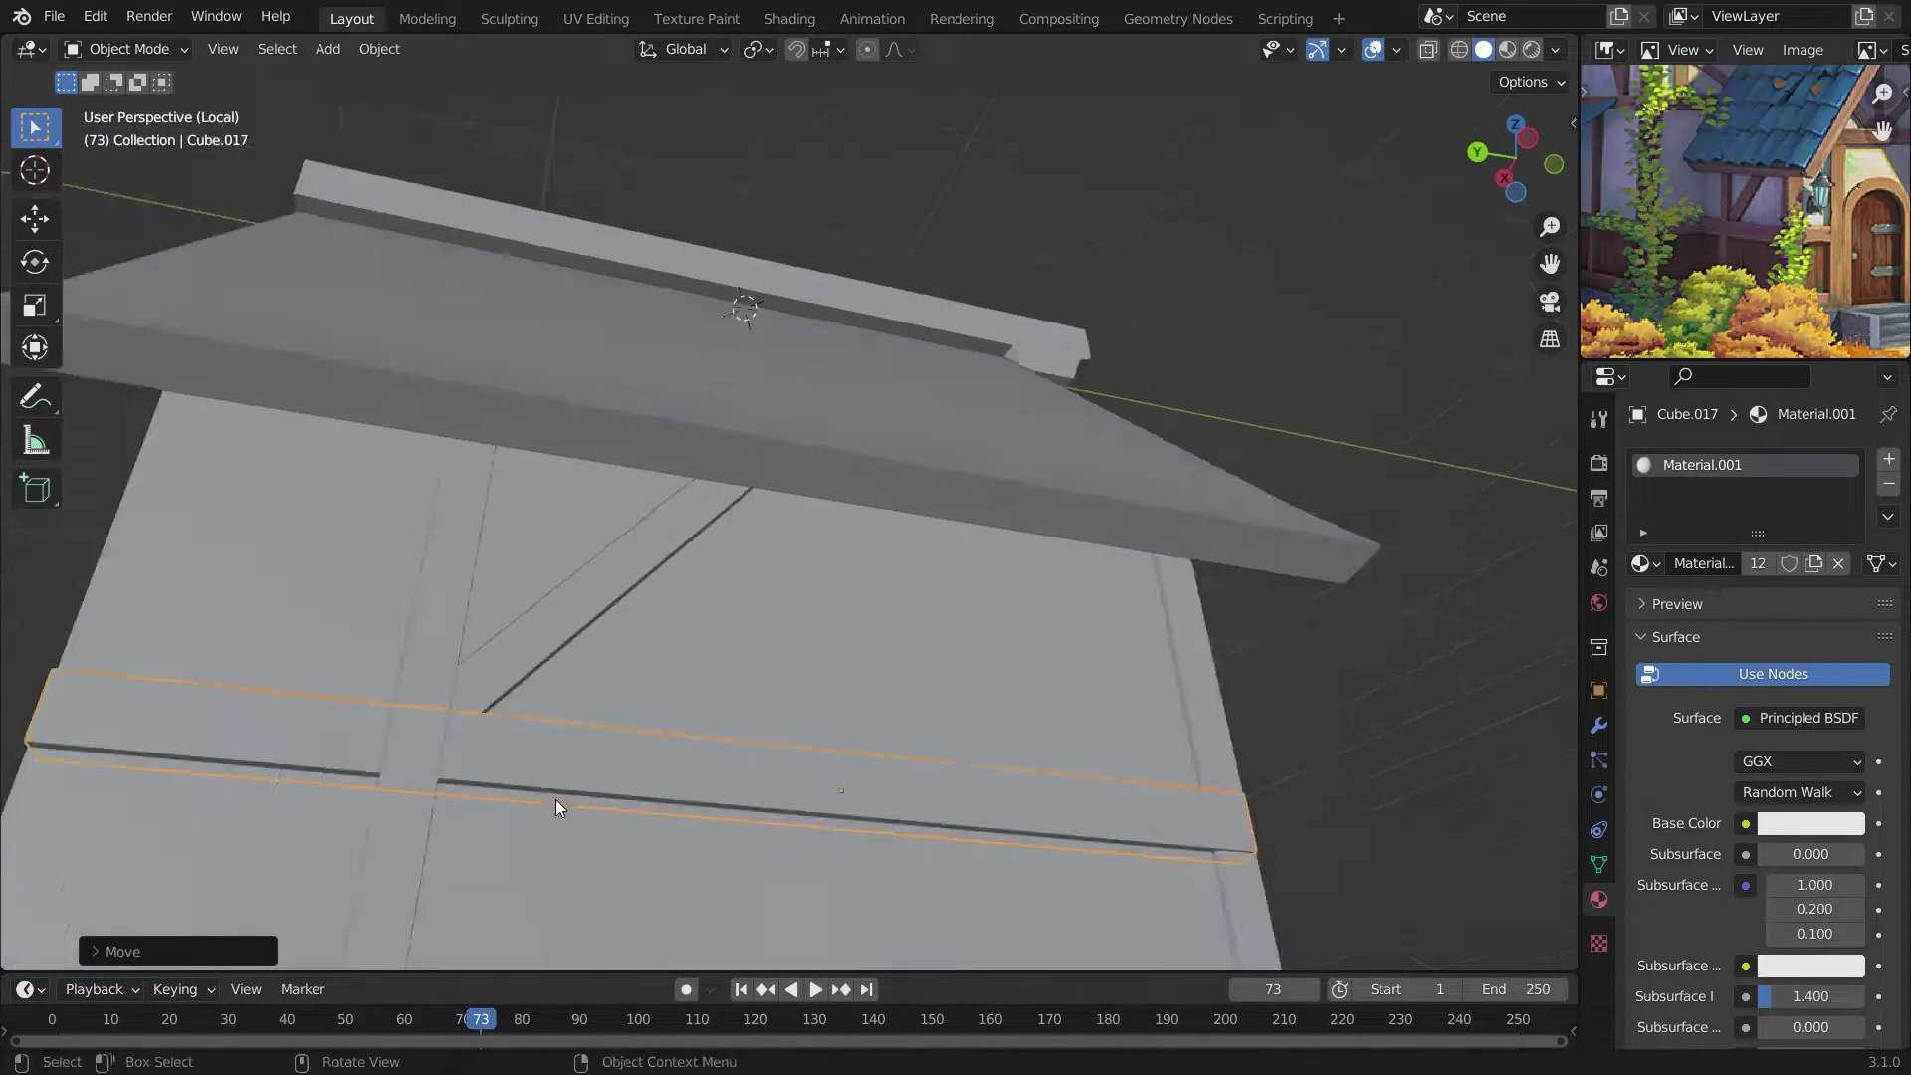
pyautogui.scroll(-5, 556, 798)
pyautogui.scroll(-3, 786, 761)
pyautogui.scroll(2, 869, 846)
pyautogui.moveTo(869, 845); pyautogui.dragTo(1011, 775, button='middle')
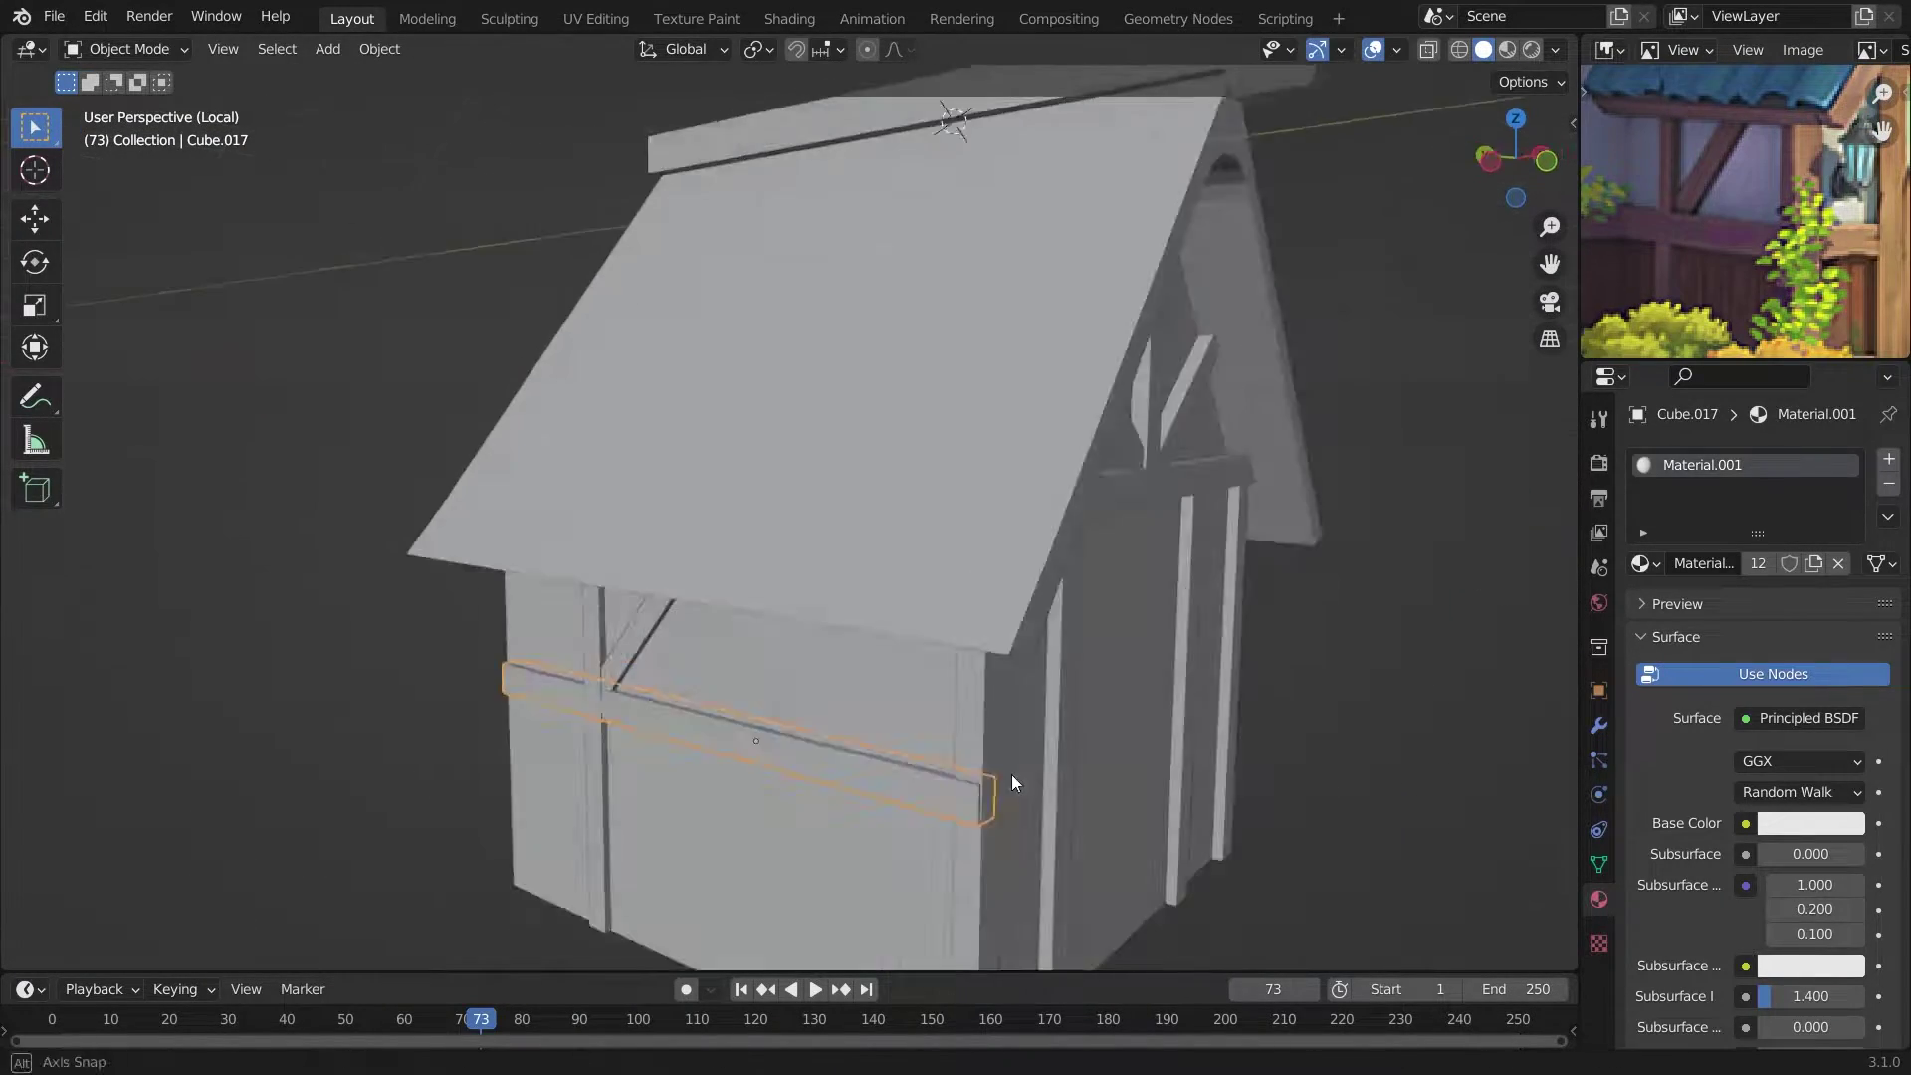
pyautogui.press('Tab')
pyautogui.press('Tab')
pyautogui.press('Tab')
pyautogui.scroll(5, 730, 855)
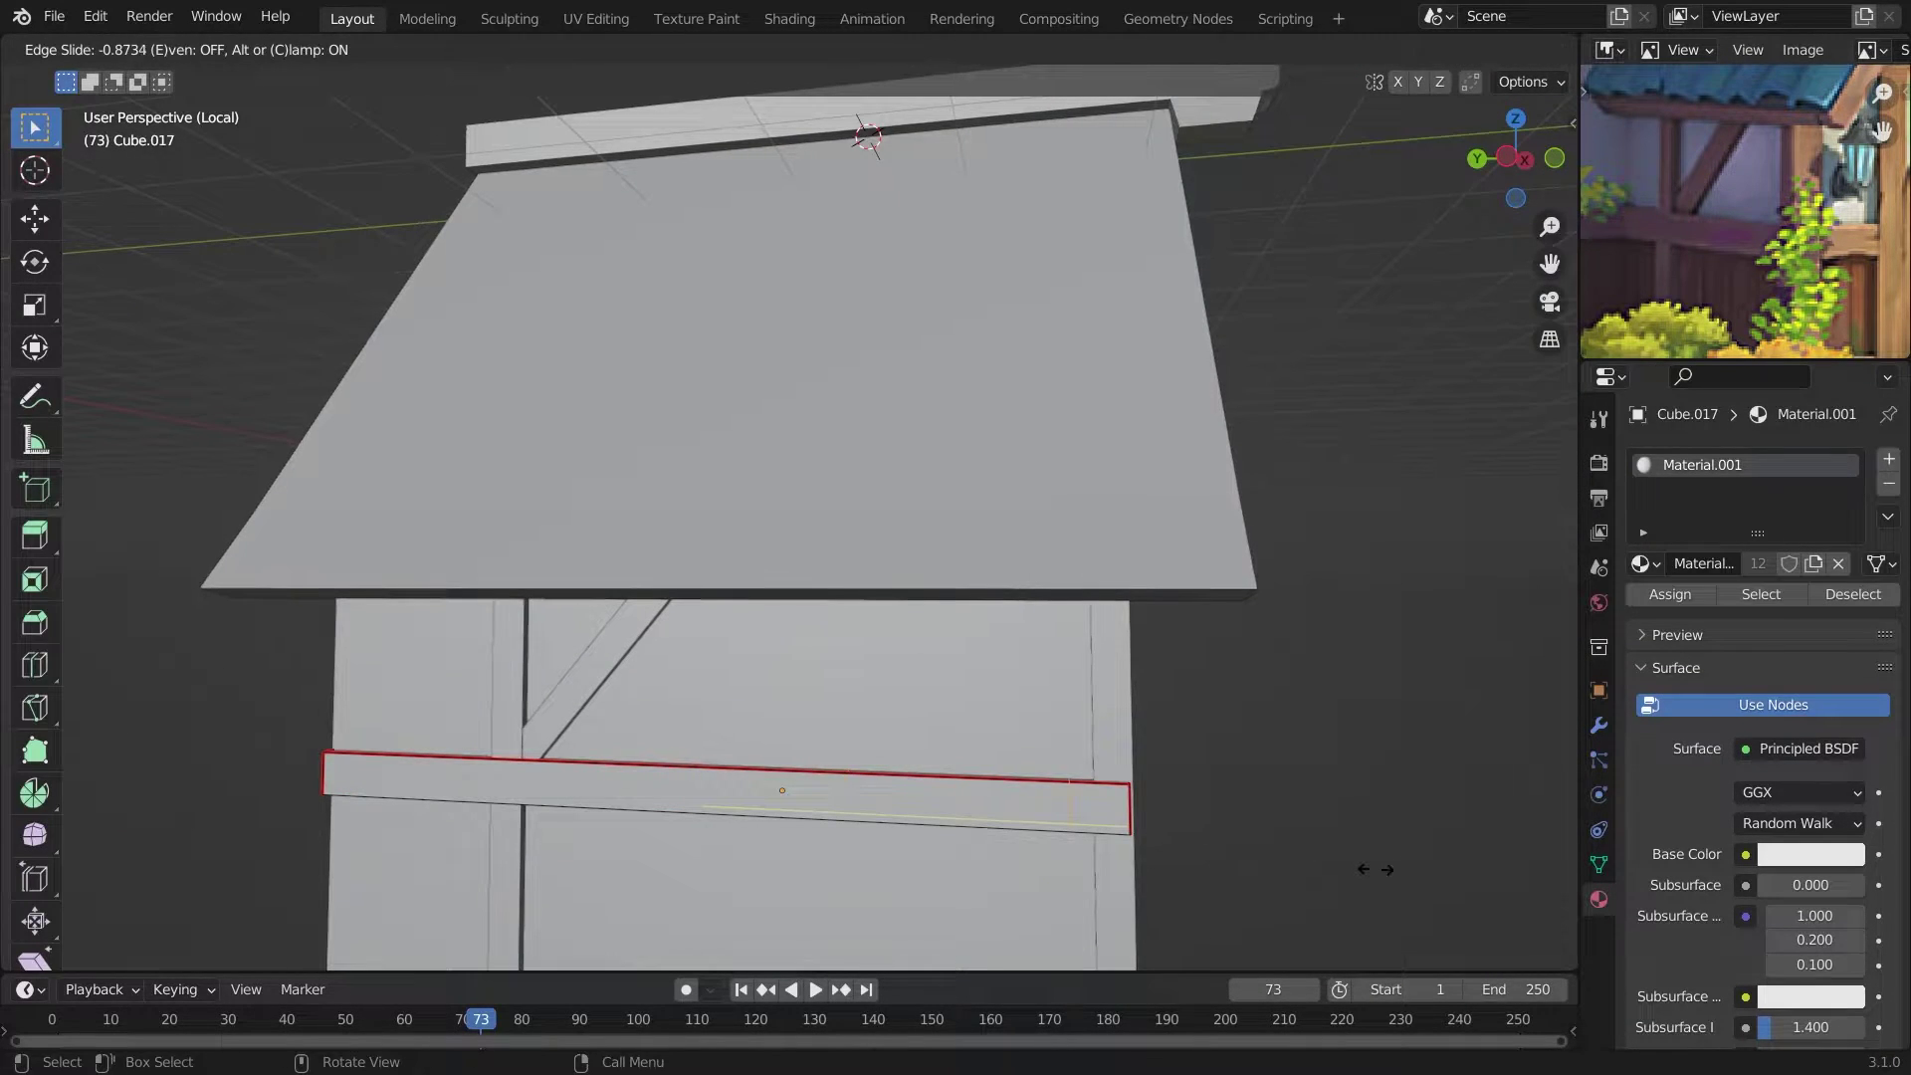
pyautogui.press('3')
pyautogui.click(1182, 826)
pyautogui.moveTo(1194, 831); pyautogui.dragTo(631, 870, button='middle')
pyautogui.press('e')
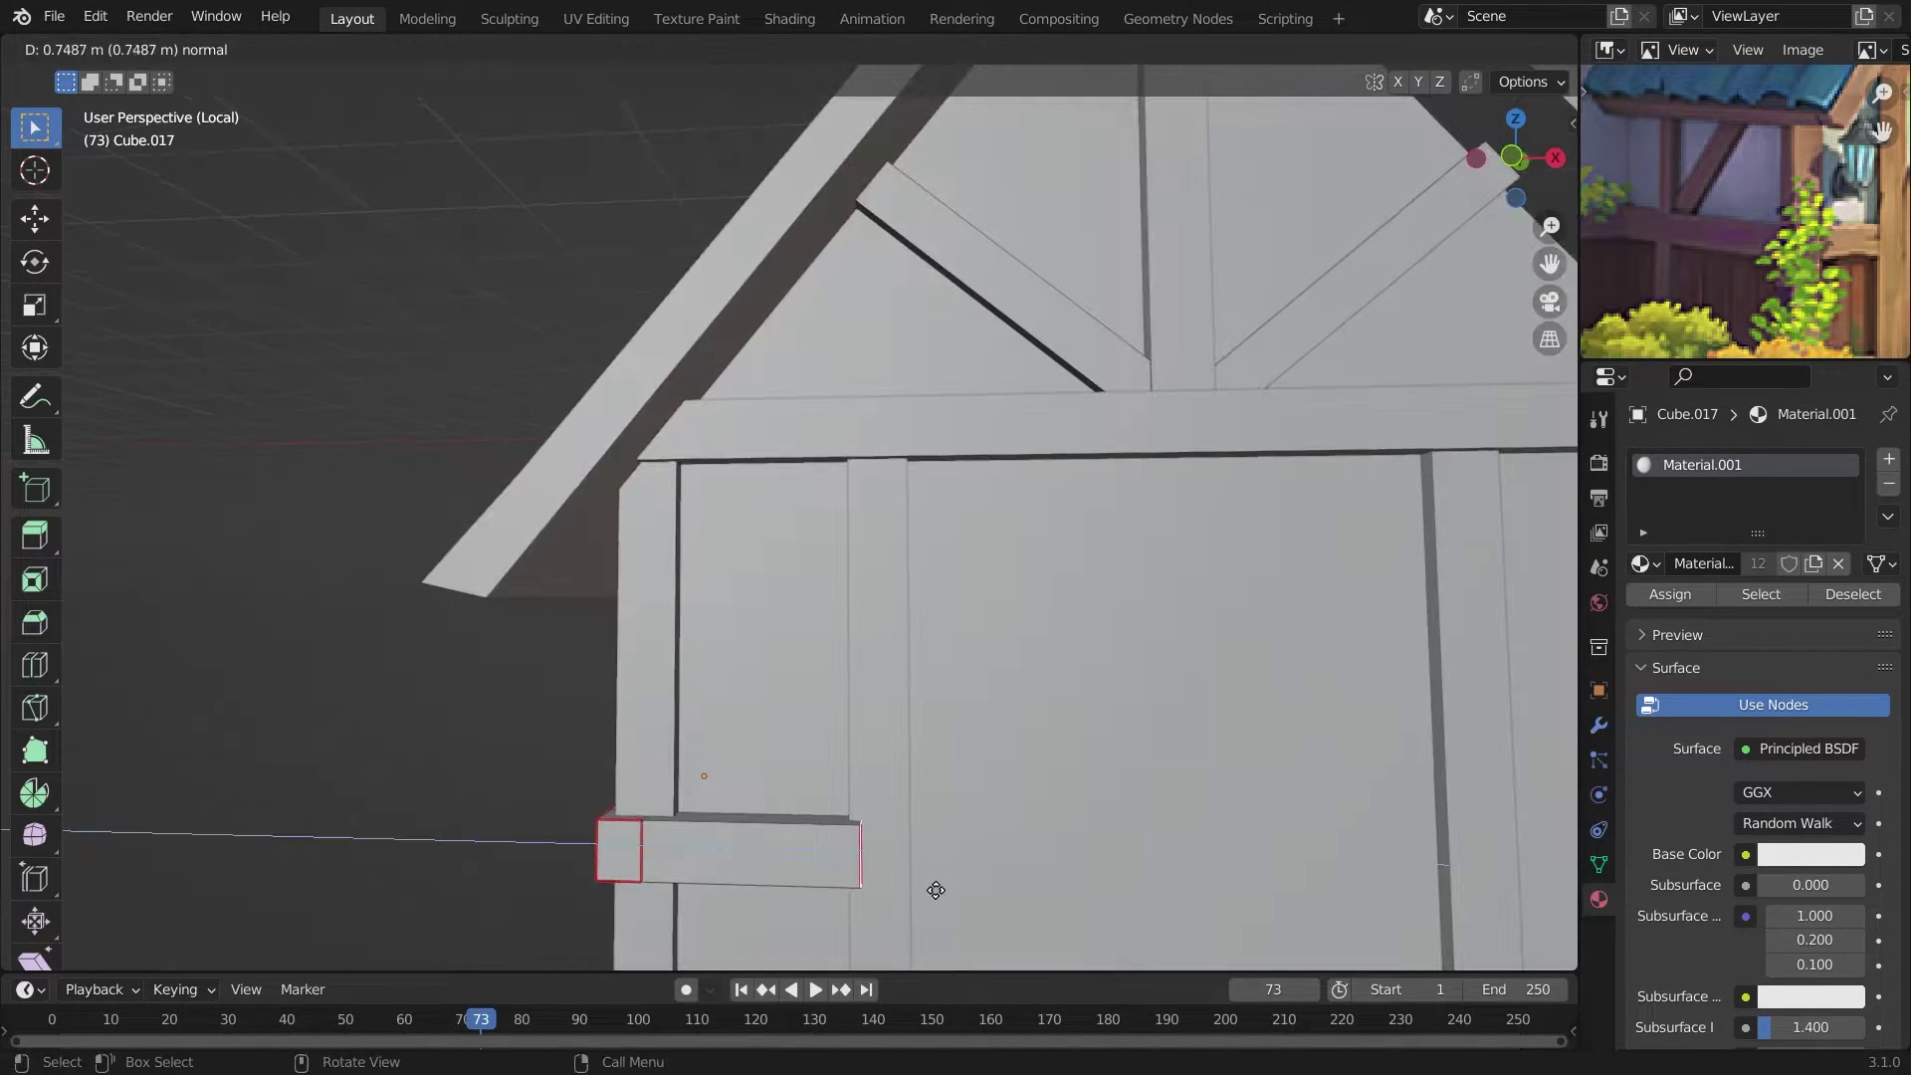
pyautogui.click(931, 887)
pyautogui.moveTo(930, 888)
pyautogui.mouseDown(button='middle')
pyautogui.moveTo(981, 900)
pyautogui.moveTo(796, 884)
pyautogui.mouseUp(button='middle')
# Orbit around the house to inspect the extended L-shaped rail.
pyautogui.scroll(-5, 981, 900)
pyautogui.scroll(5, 796, 884)
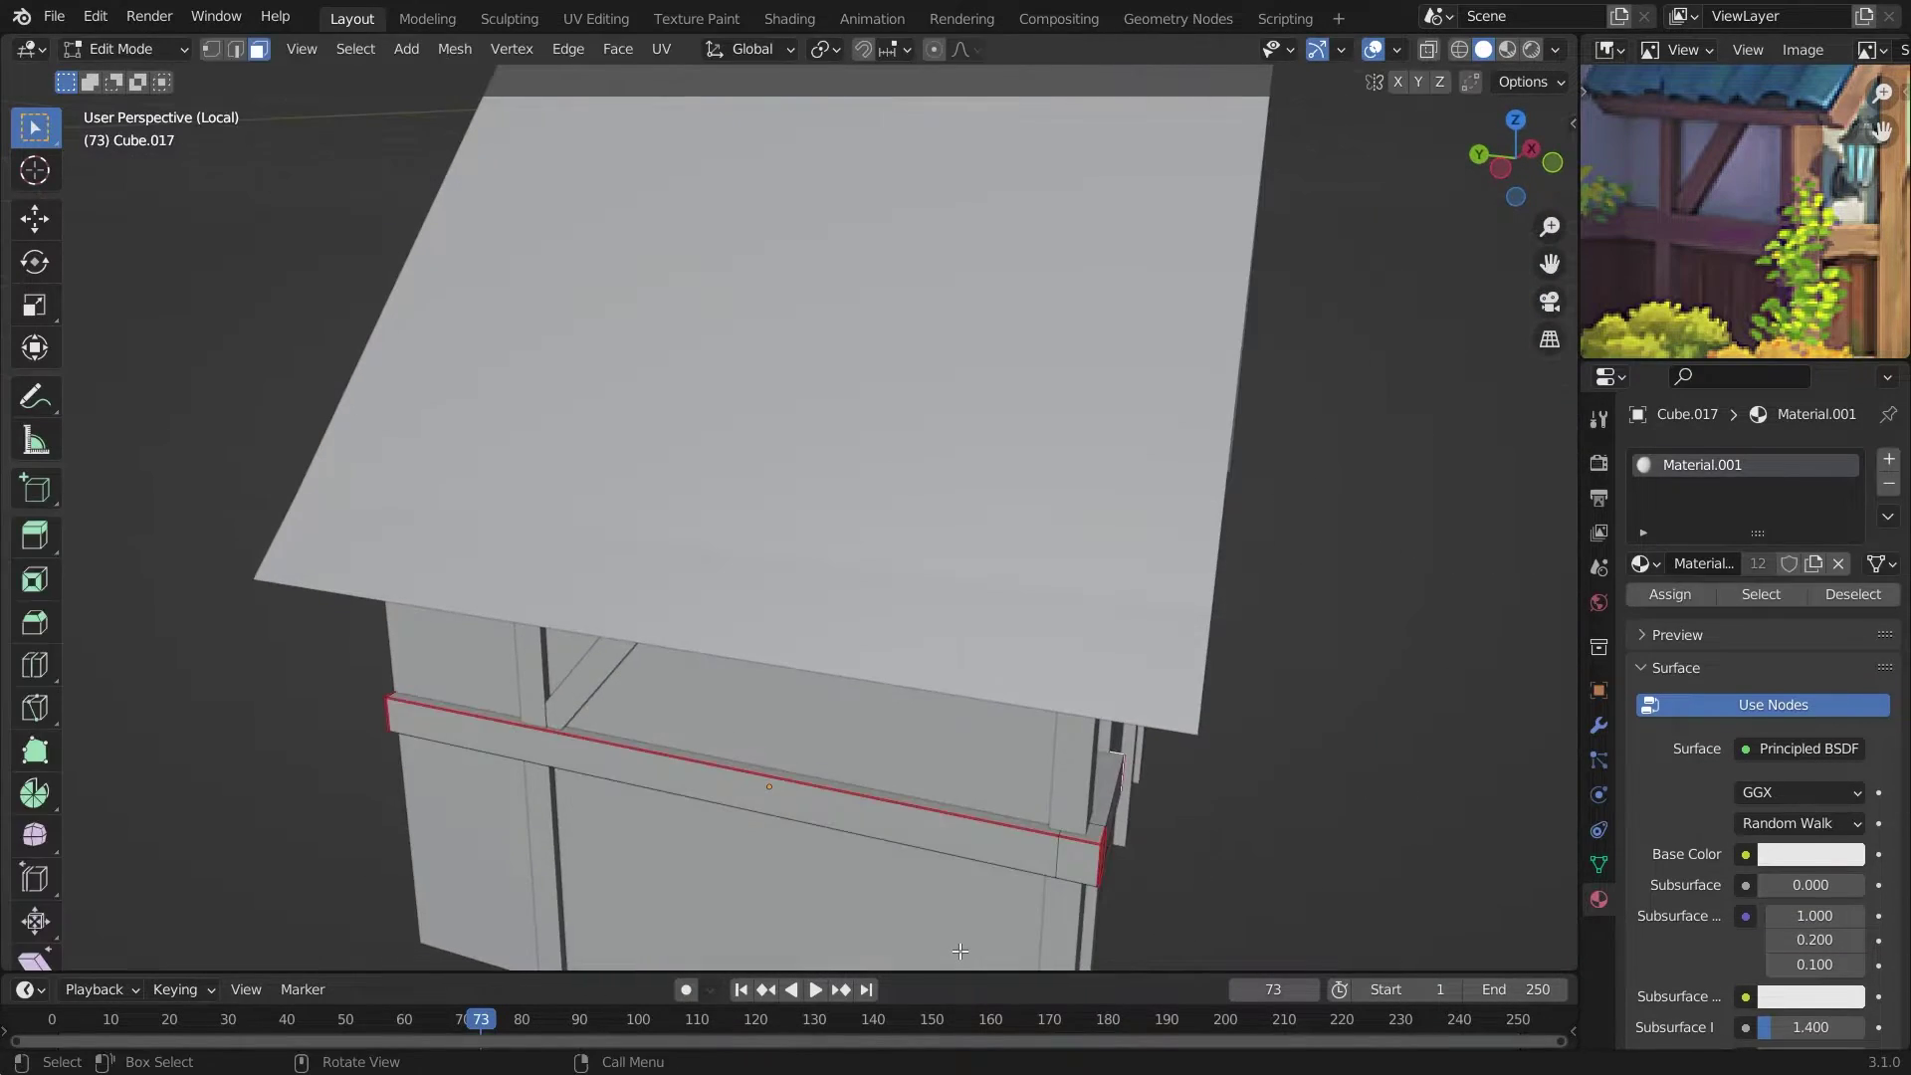
pyautogui.moveTo(1147, 902); pyautogui.dragTo(1079, 883, button='middle')
pyautogui.scroll(-5, 767, 866)
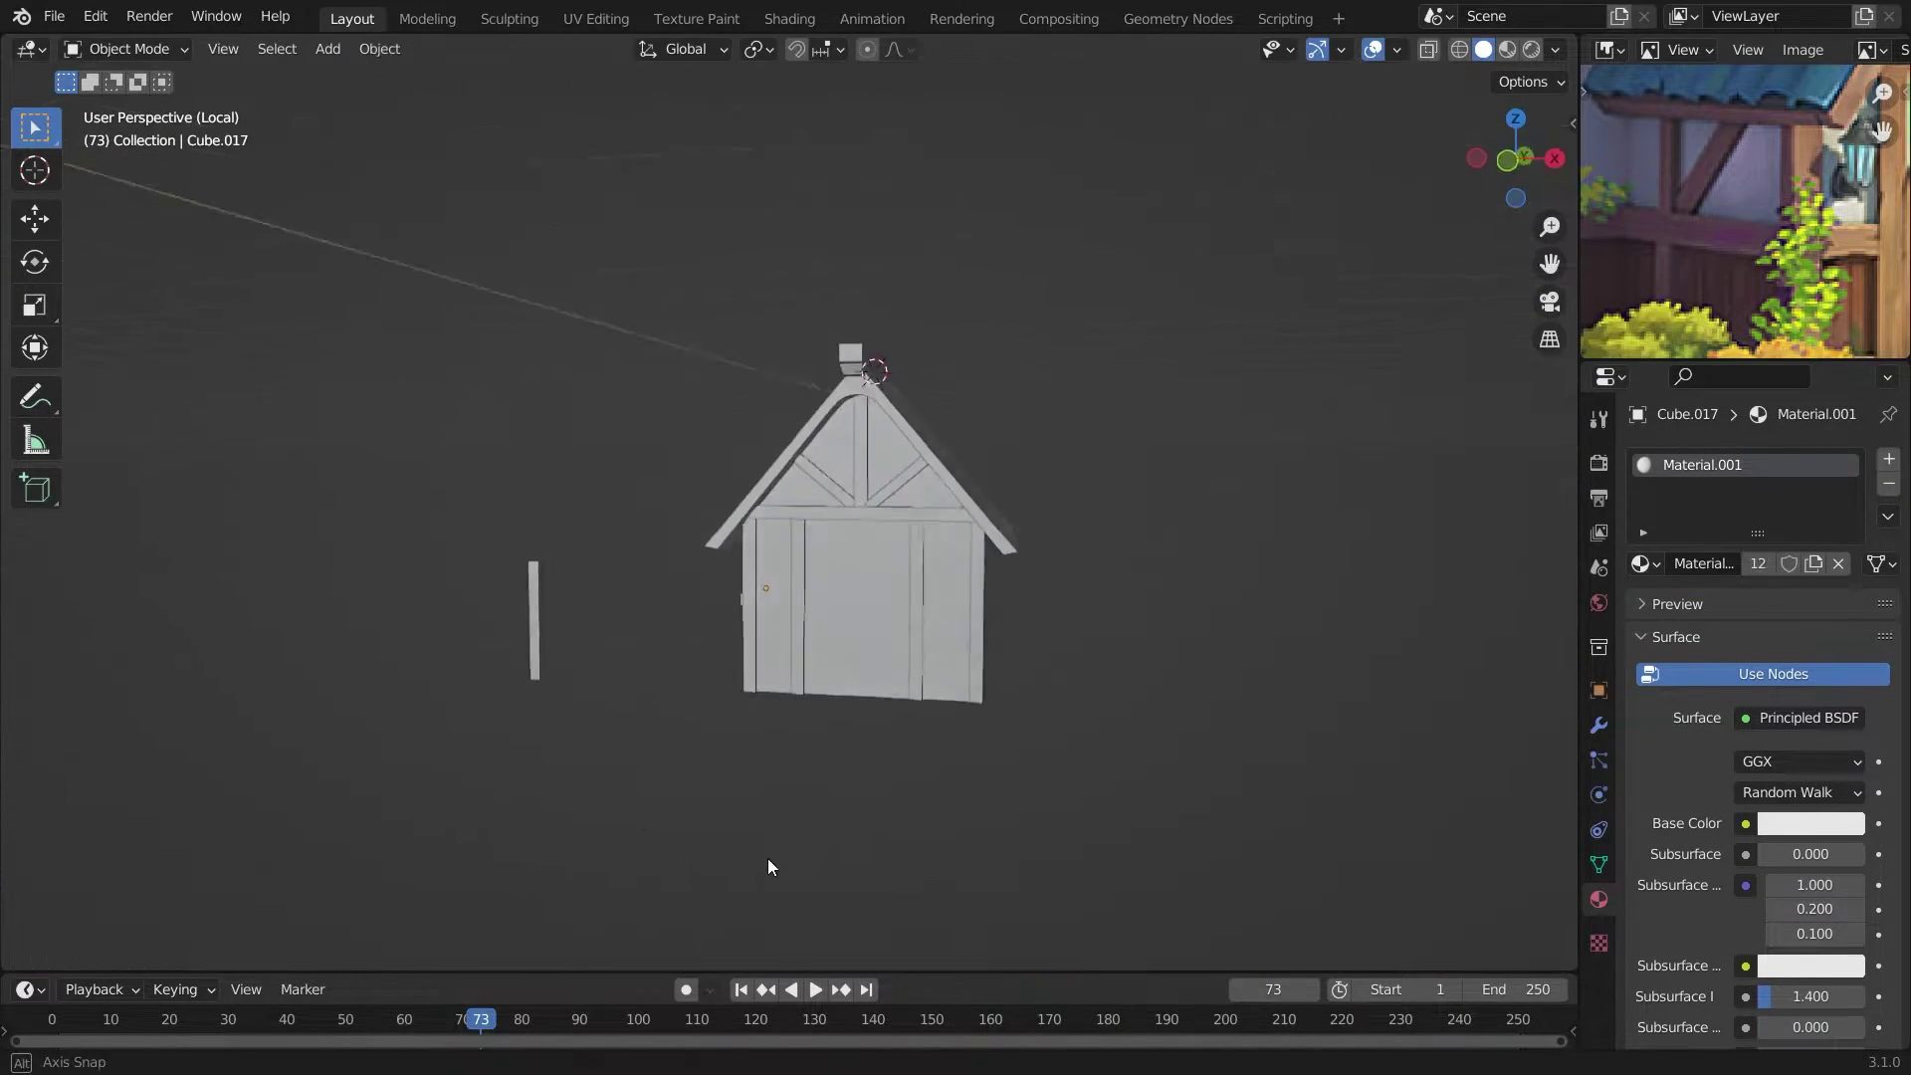
pyautogui.moveTo(767, 866); pyautogui.dragTo(972, 180, button='middle')
pyautogui.scroll(4, 549, 747)
# Unwrap the rail plank's faces and switch to the UV Editing workspace.
pyautogui.press('3')
pyautogui.scroll(-5, 548, 747)
pyautogui.moveTo(548, 748); pyautogui.dragTo(745, 832, button='middle')
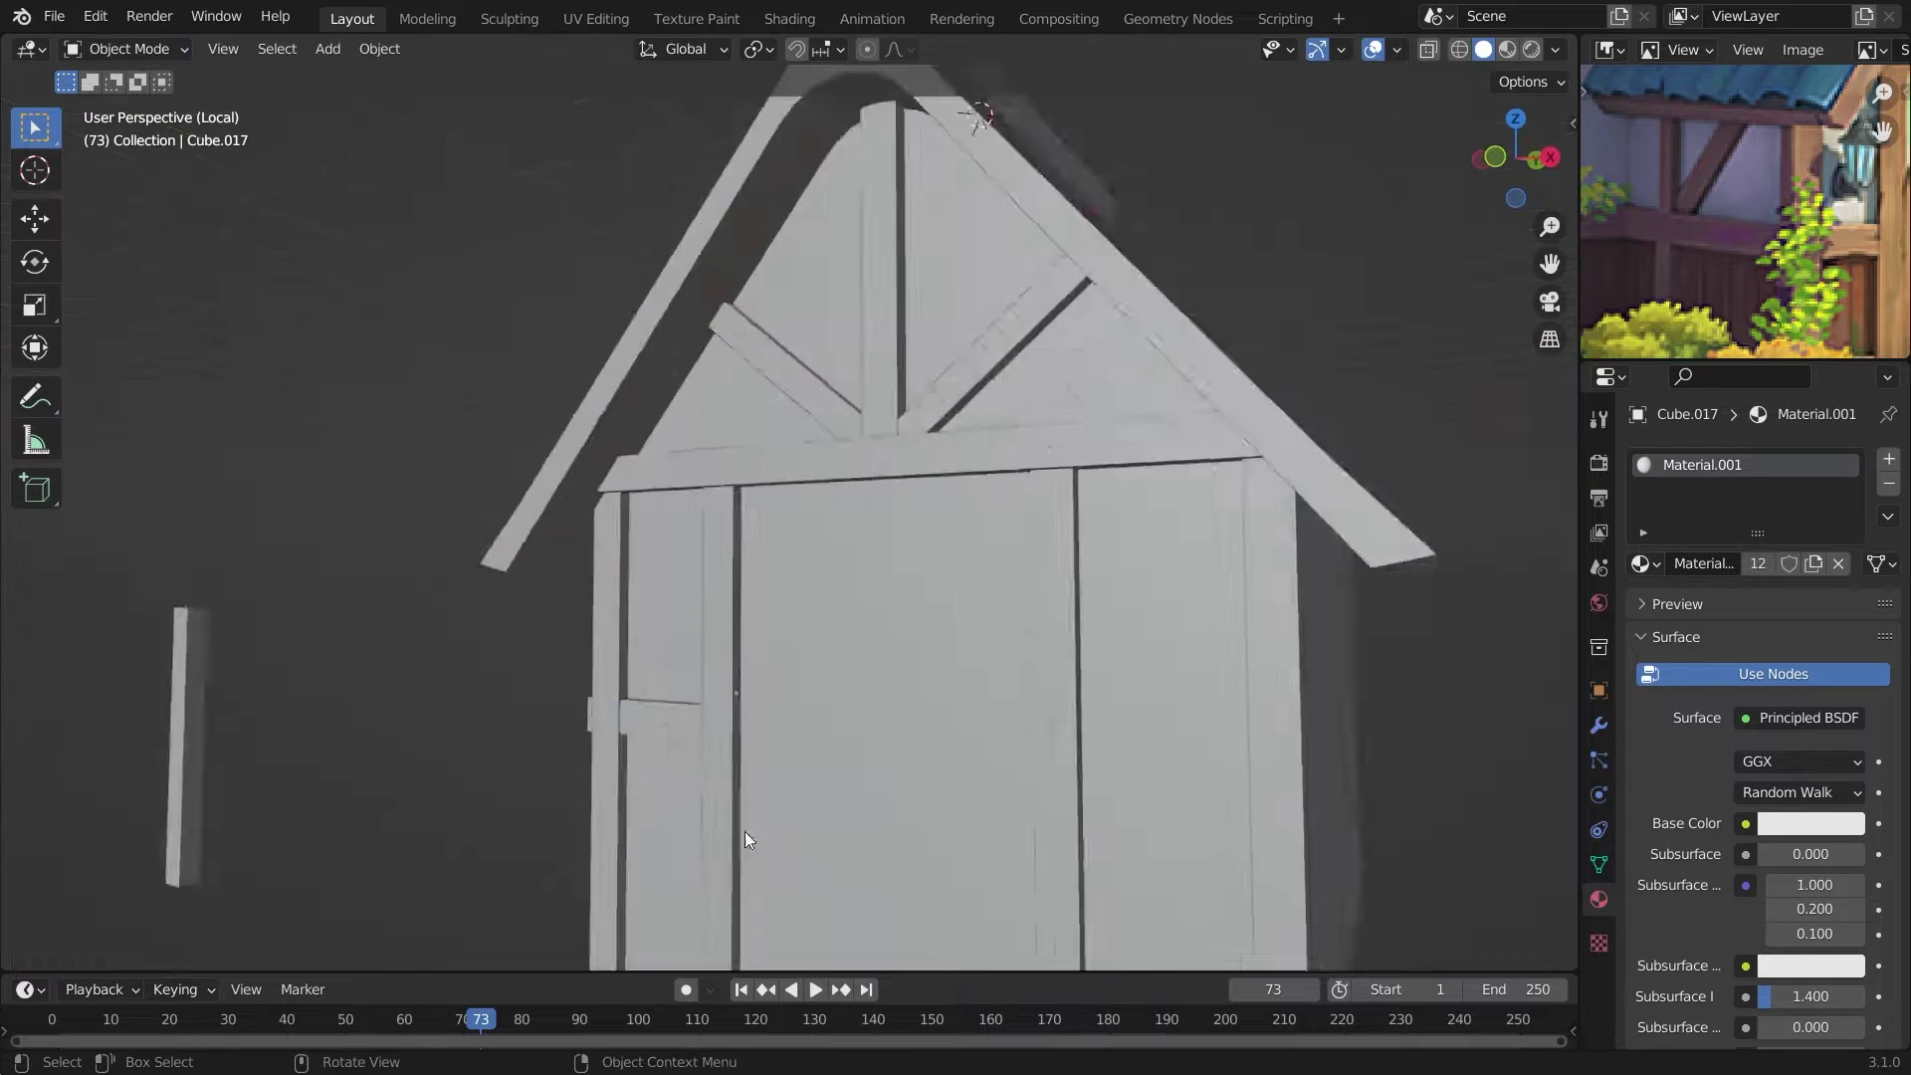
pyautogui.scroll(3, 744, 832)
pyautogui.hotkey('ctrl', 'e')
pyautogui.scroll(-3, 555, 716)
pyautogui.press('u')
pyautogui.click(555, 717)
pyautogui.click(596, 18)
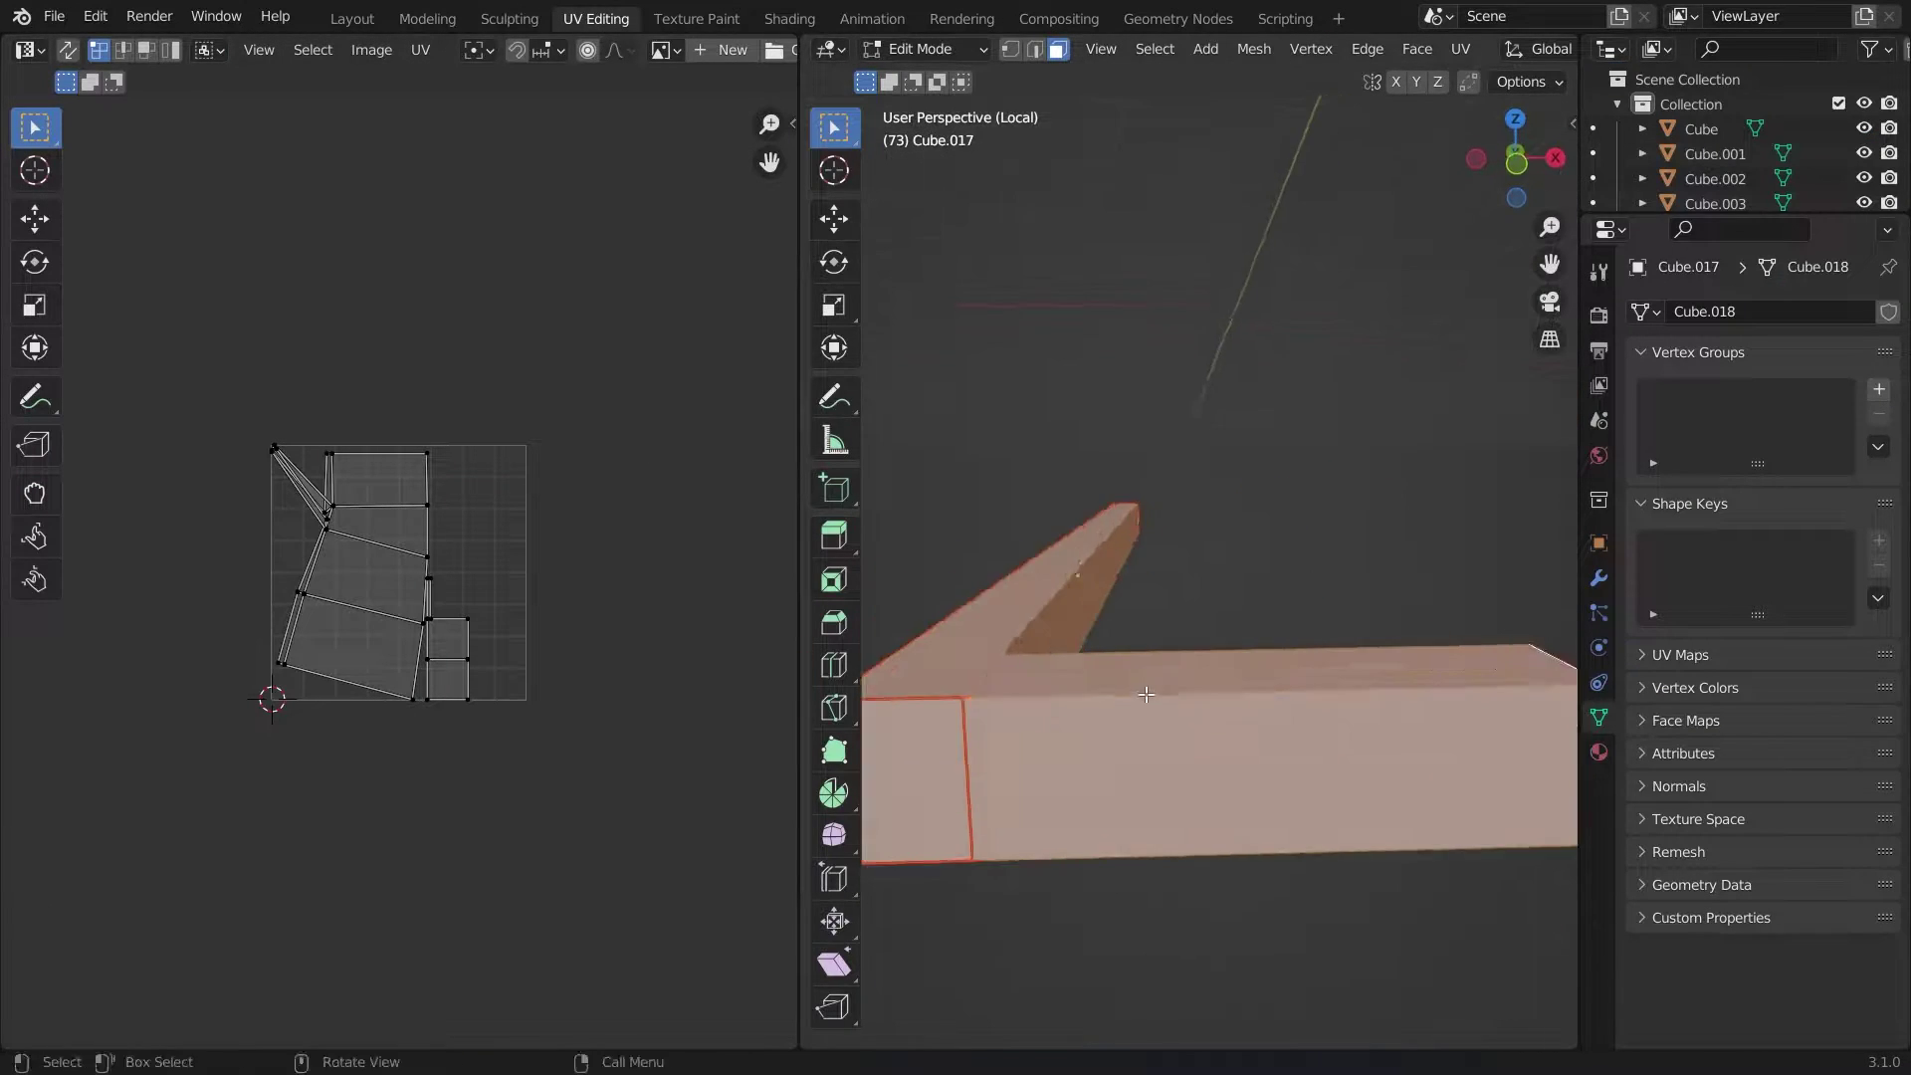
# Select the whole L-shaped beam mesh and apply UV Unwrap.
pyautogui.click(960, 558)
pyautogui.moveTo(959, 558); pyautogui.dragTo(1123, 681, button='middle')
pyautogui.scroll(-5, 1123, 680)
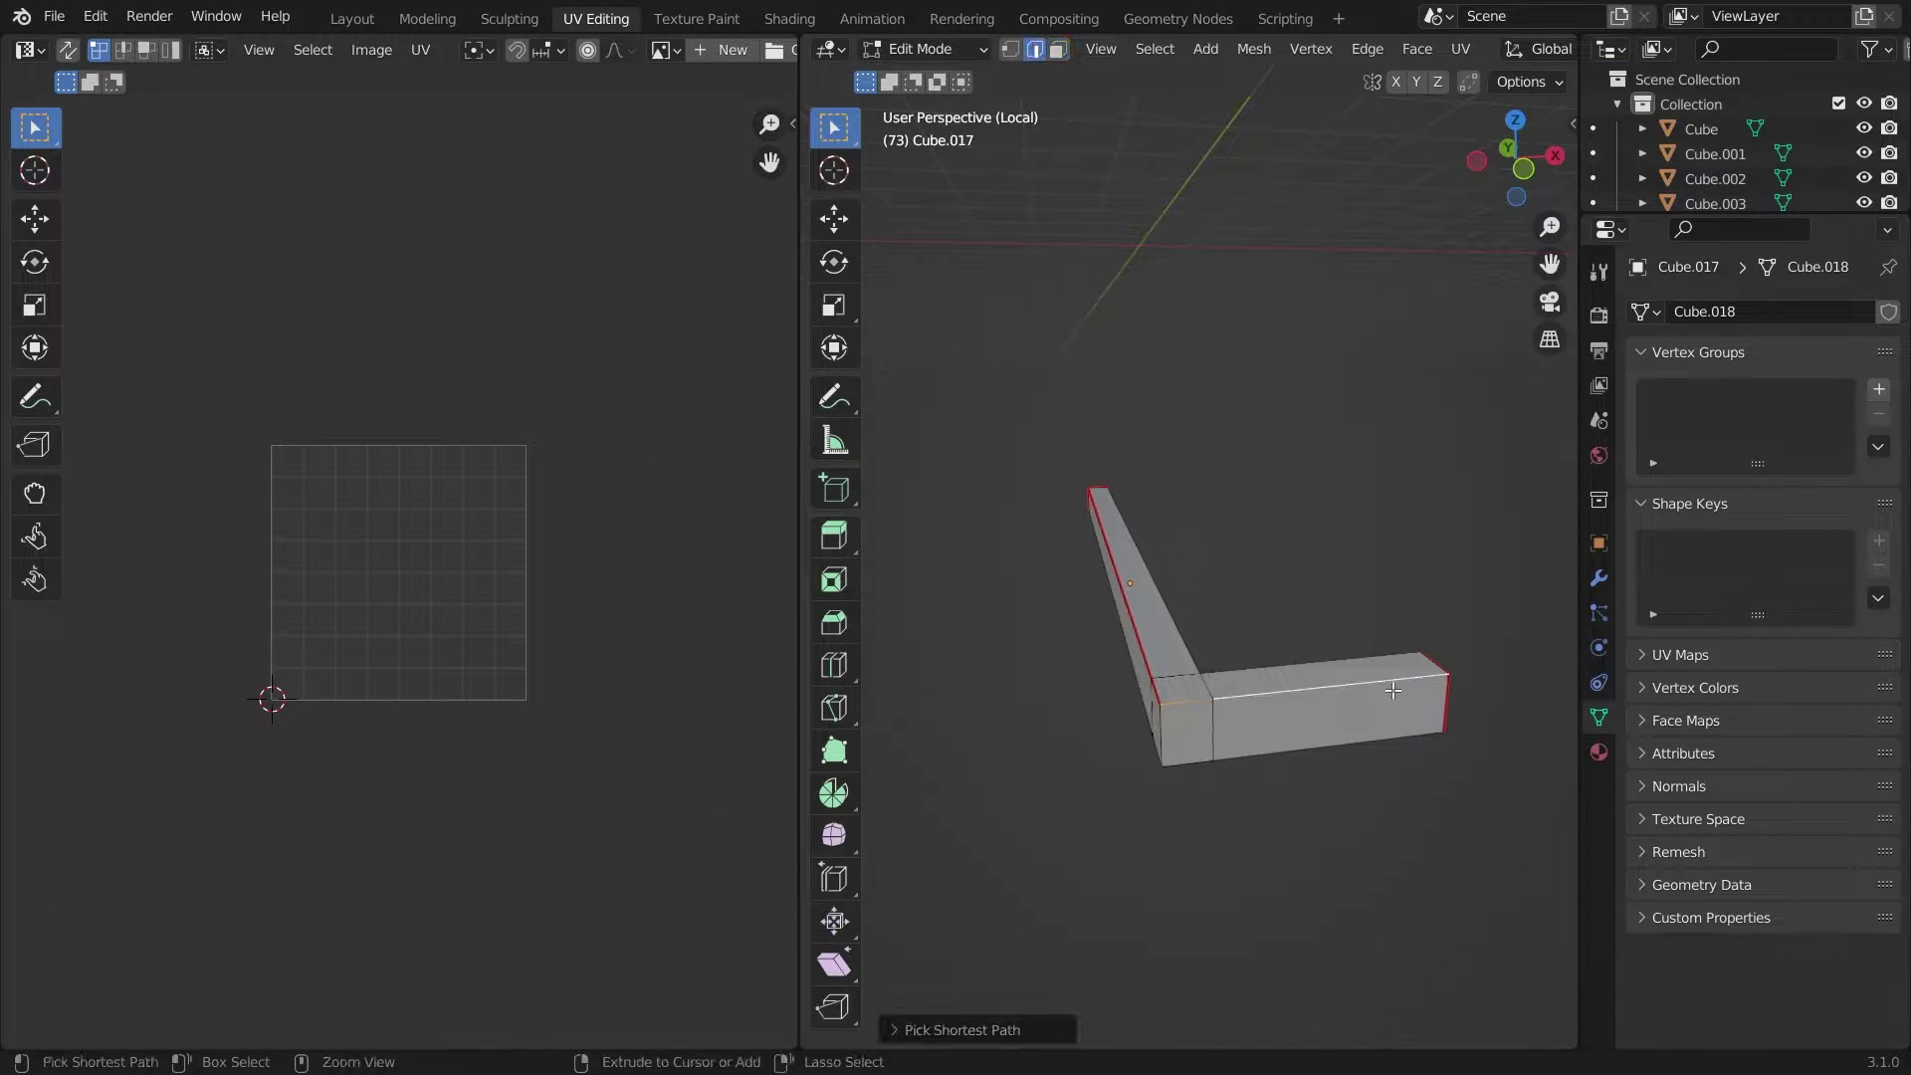
pyautogui.press('a')
pyautogui.press('u')
pyautogui.click(1182, 670)
pyautogui.moveTo(1189, 673); pyautogui.dragTo(1212, 363, button='middle')
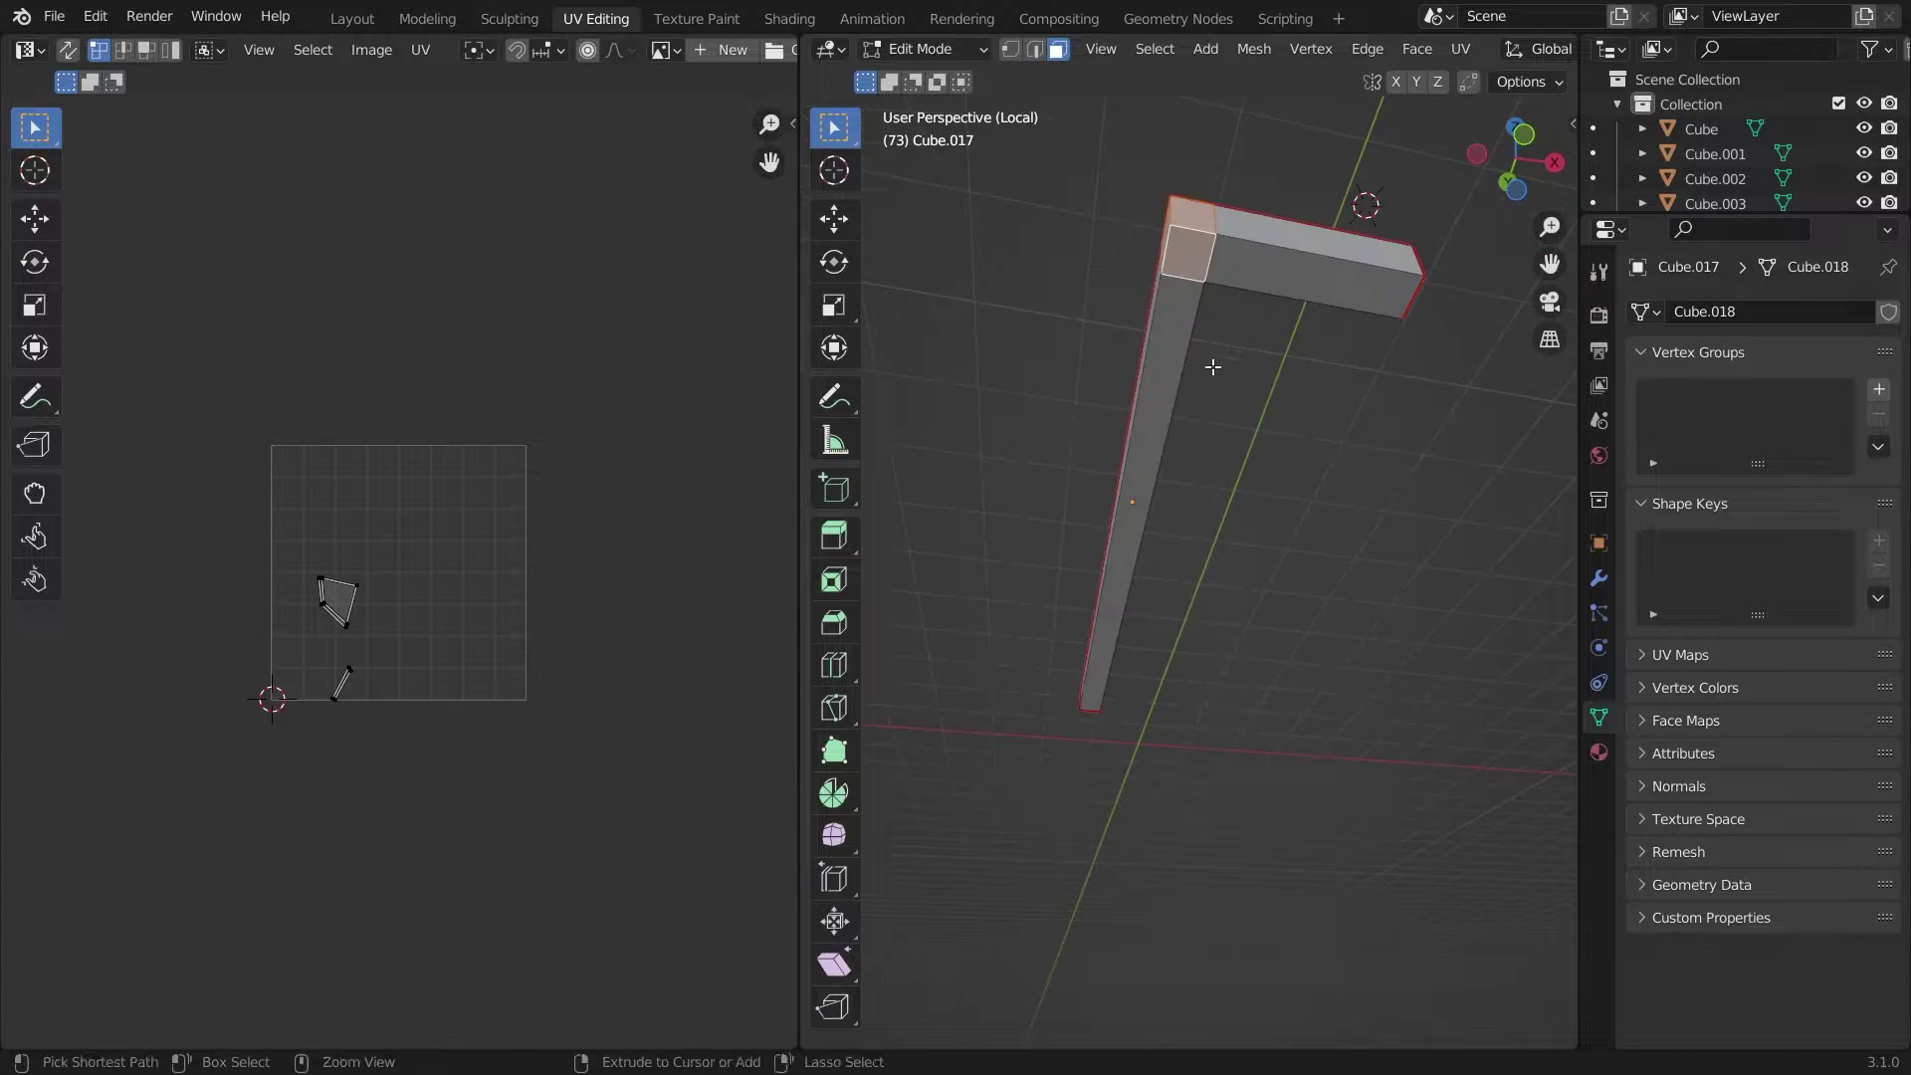
pyautogui.press('a')
pyautogui.press('u')
pyautogui.click(1143, 471)
# Deselect, go to front view, return to Object Mode and exit local view.
pyautogui.moveTo(1142, 472); pyautogui.dragTo(1007, 705, button='middle')
pyautogui.hotkey('alt', 'a')
pyautogui.press('KP_1')
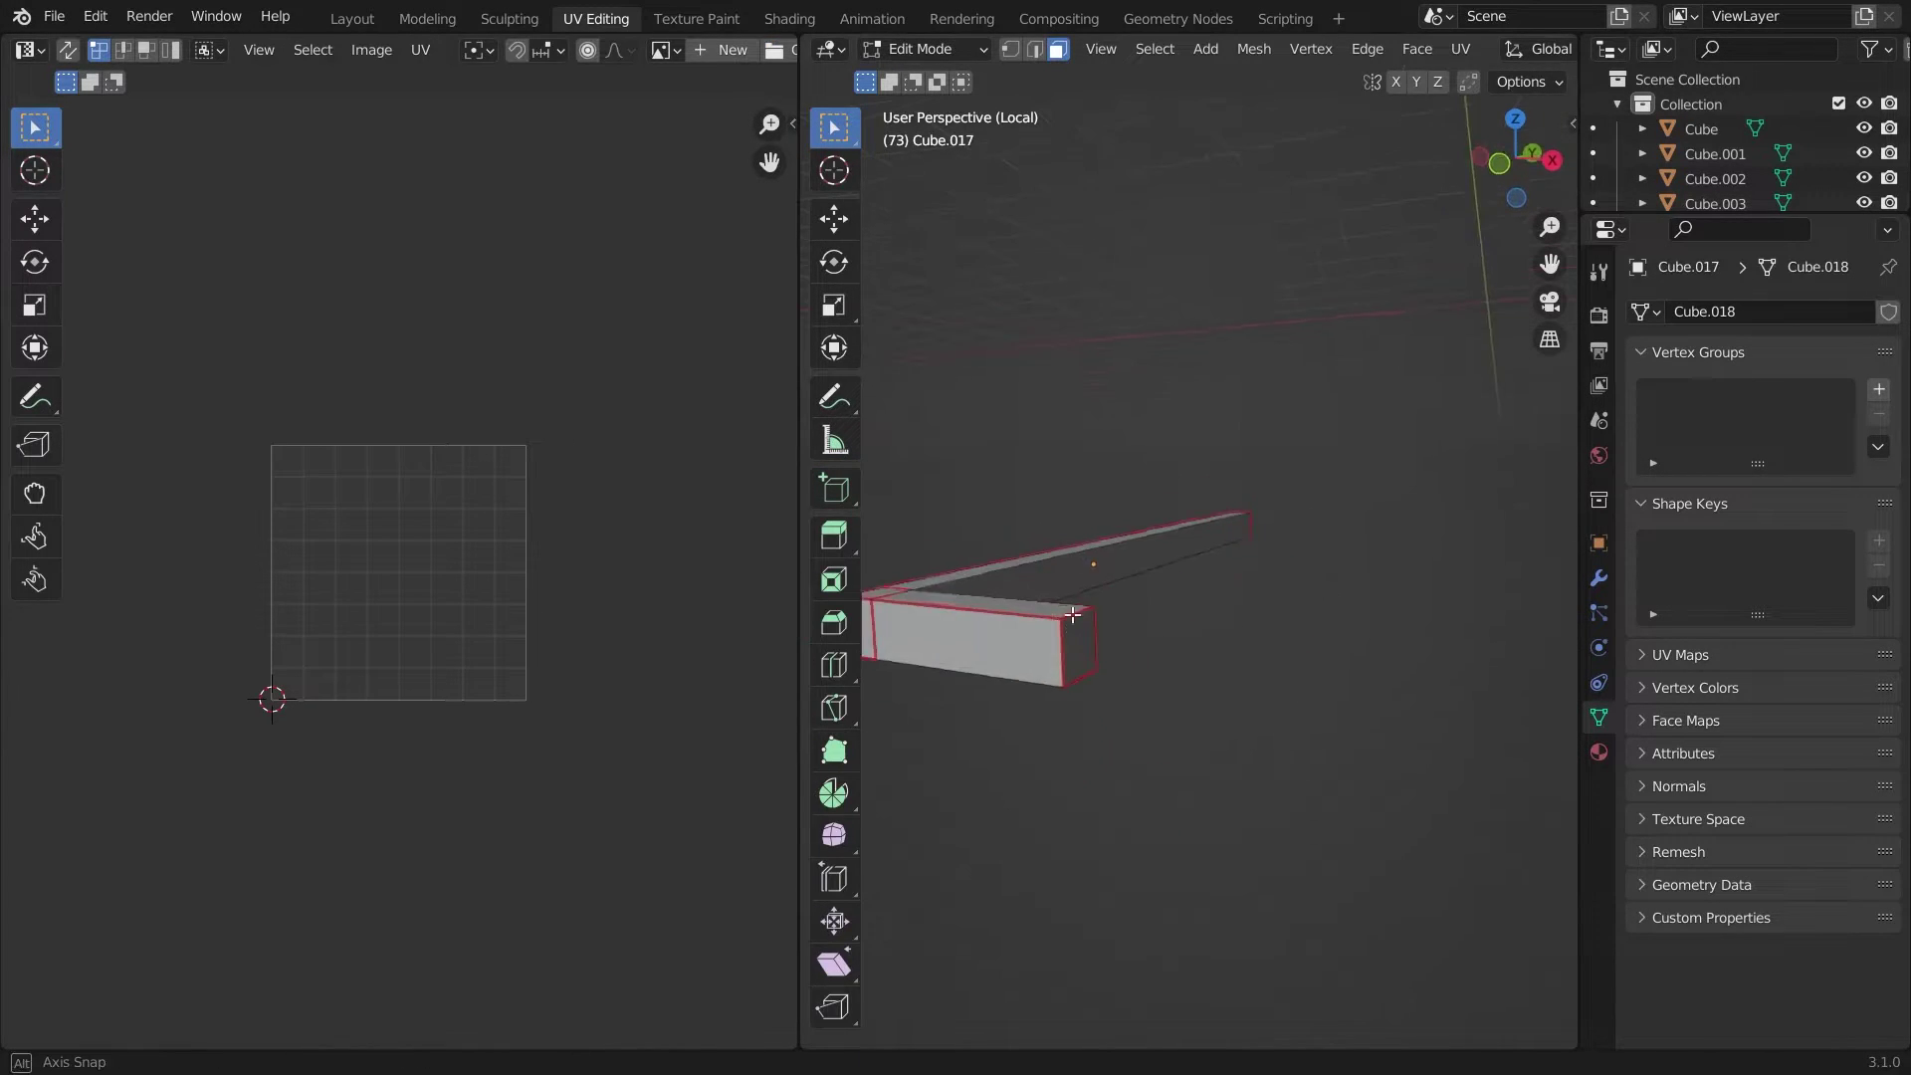
pyautogui.press('Tab')
pyautogui.press('KP_Divide')
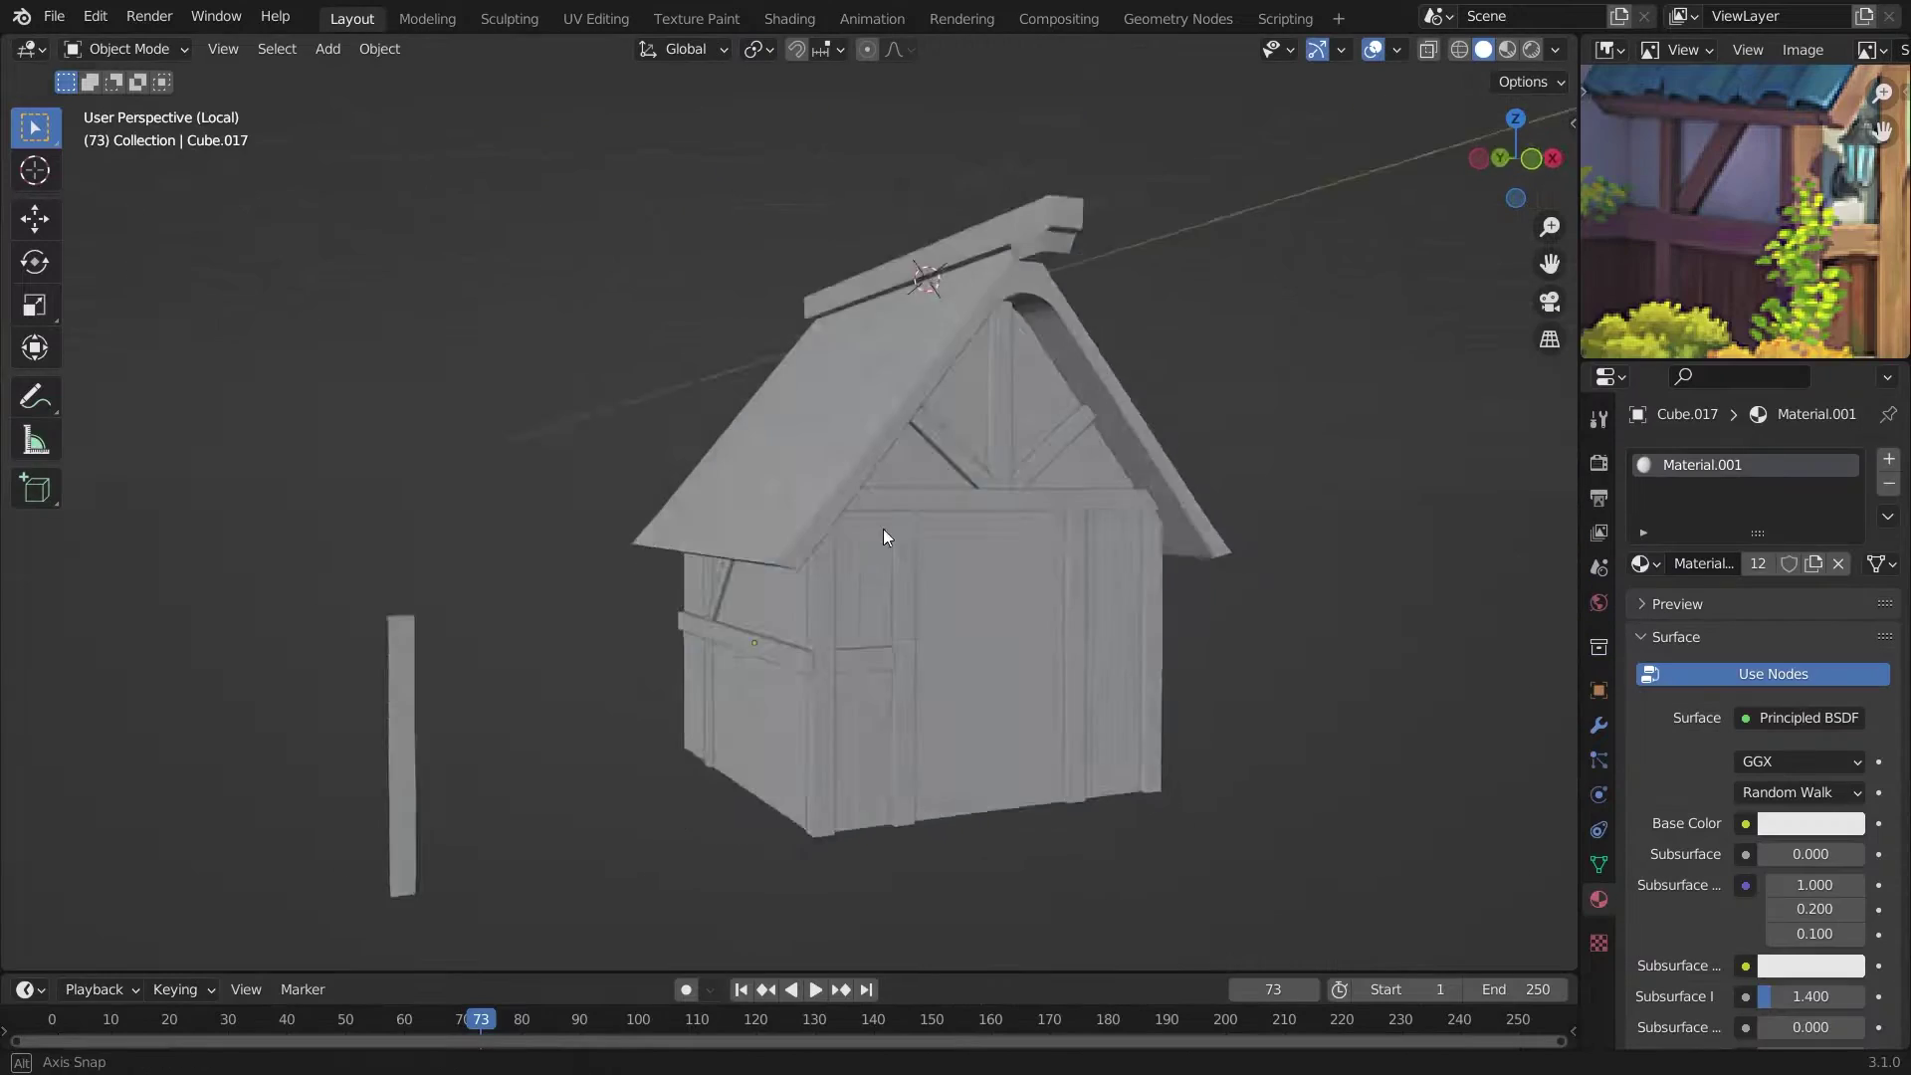
# Slide the vertical plank along X to the front wall's right side, then begin a loop cut on the wall.
pyautogui.press('x')
pyautogui.press('KP_1')
pyautogui.press('g')
pyautogui.press('x')
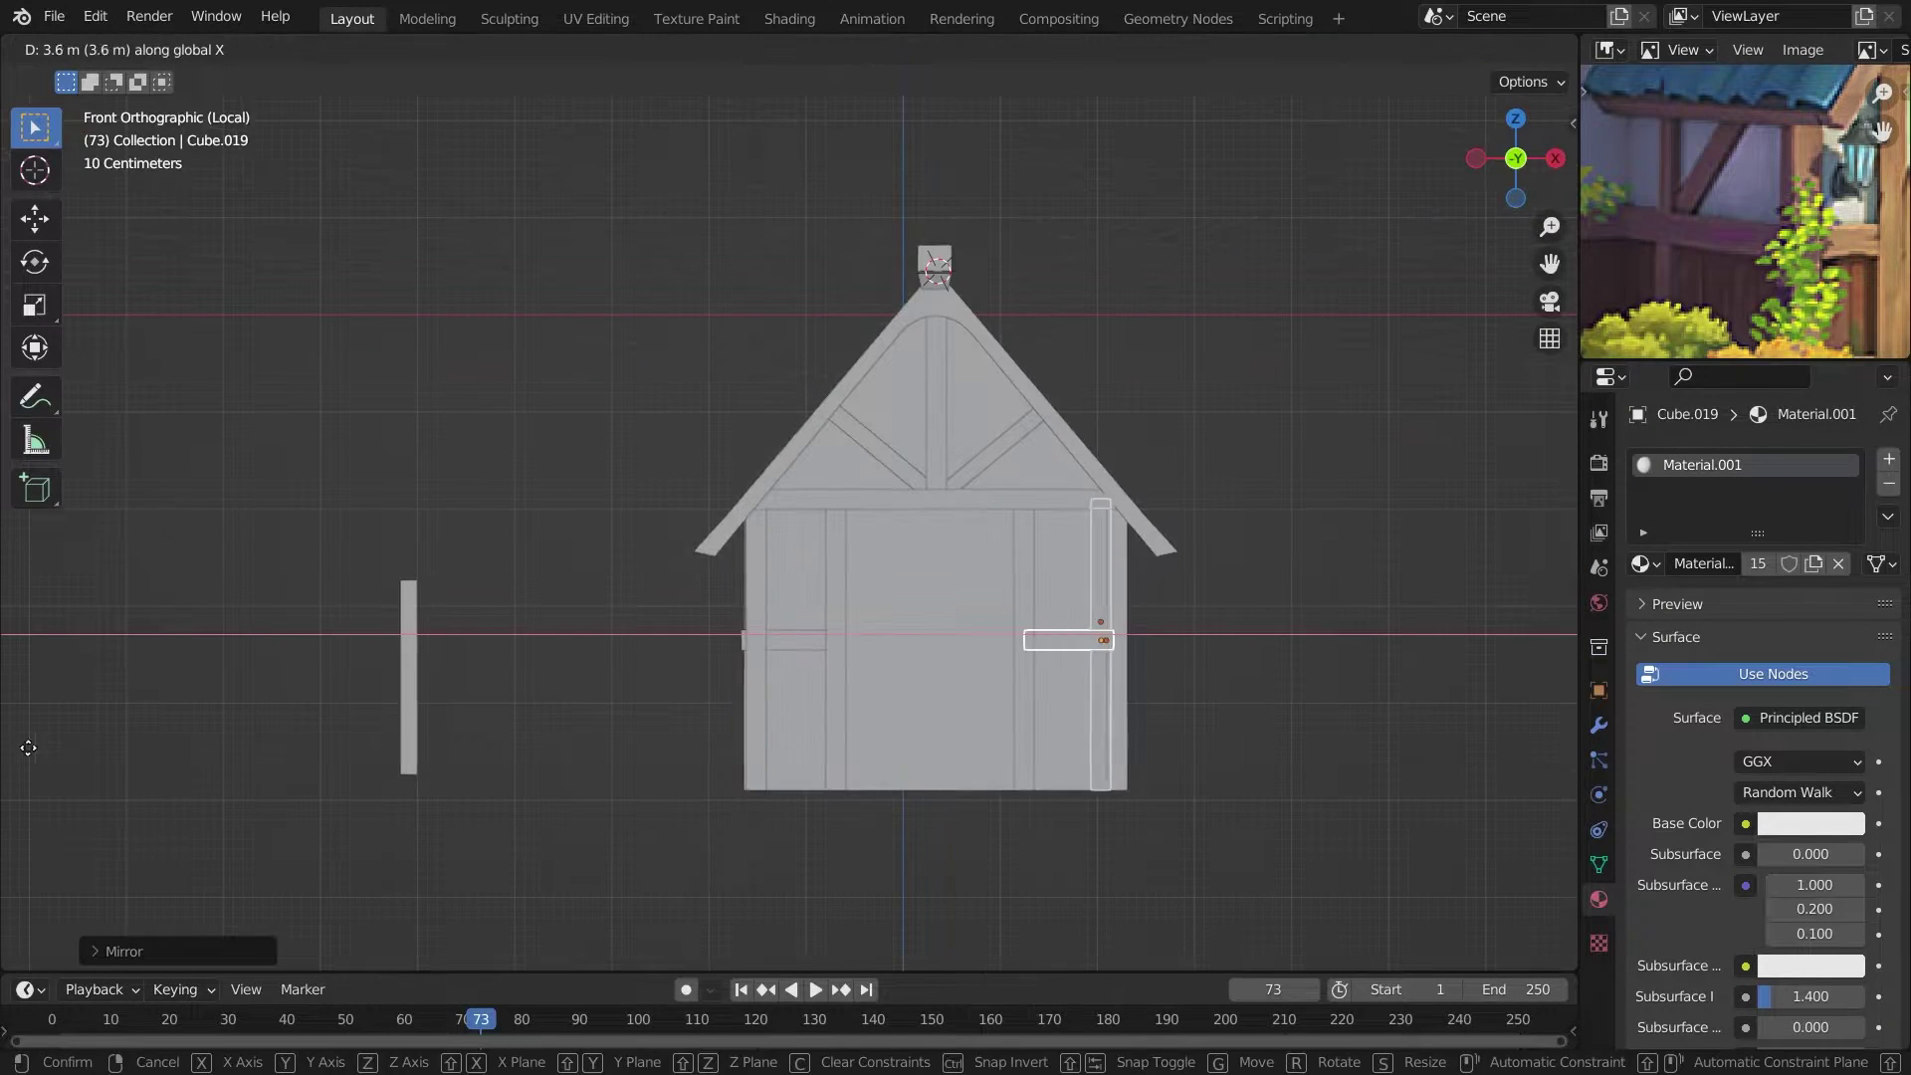
pyautogui.click(45, 752)
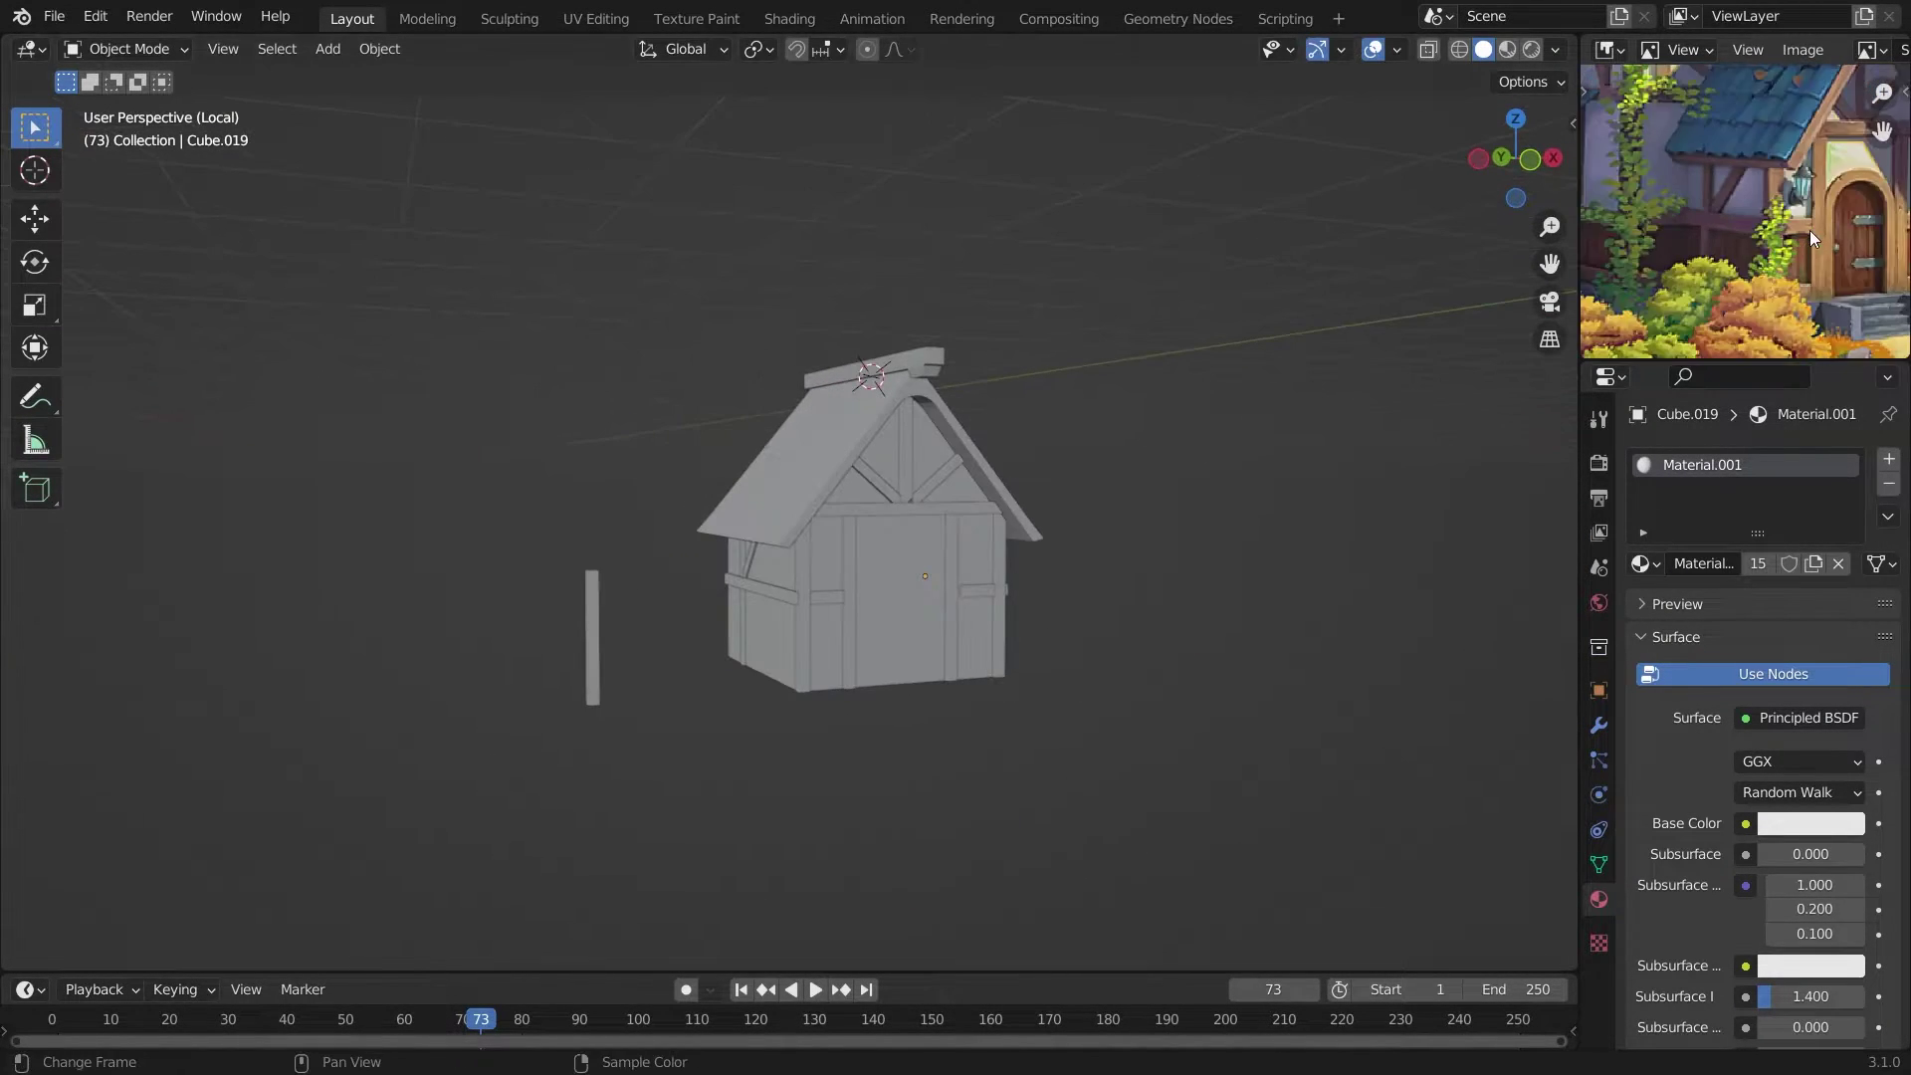
pyautogui.moveTo(732, 720); pyautogui.dragTo(874, 536, button='middle')
pyautogui.press('Tab')
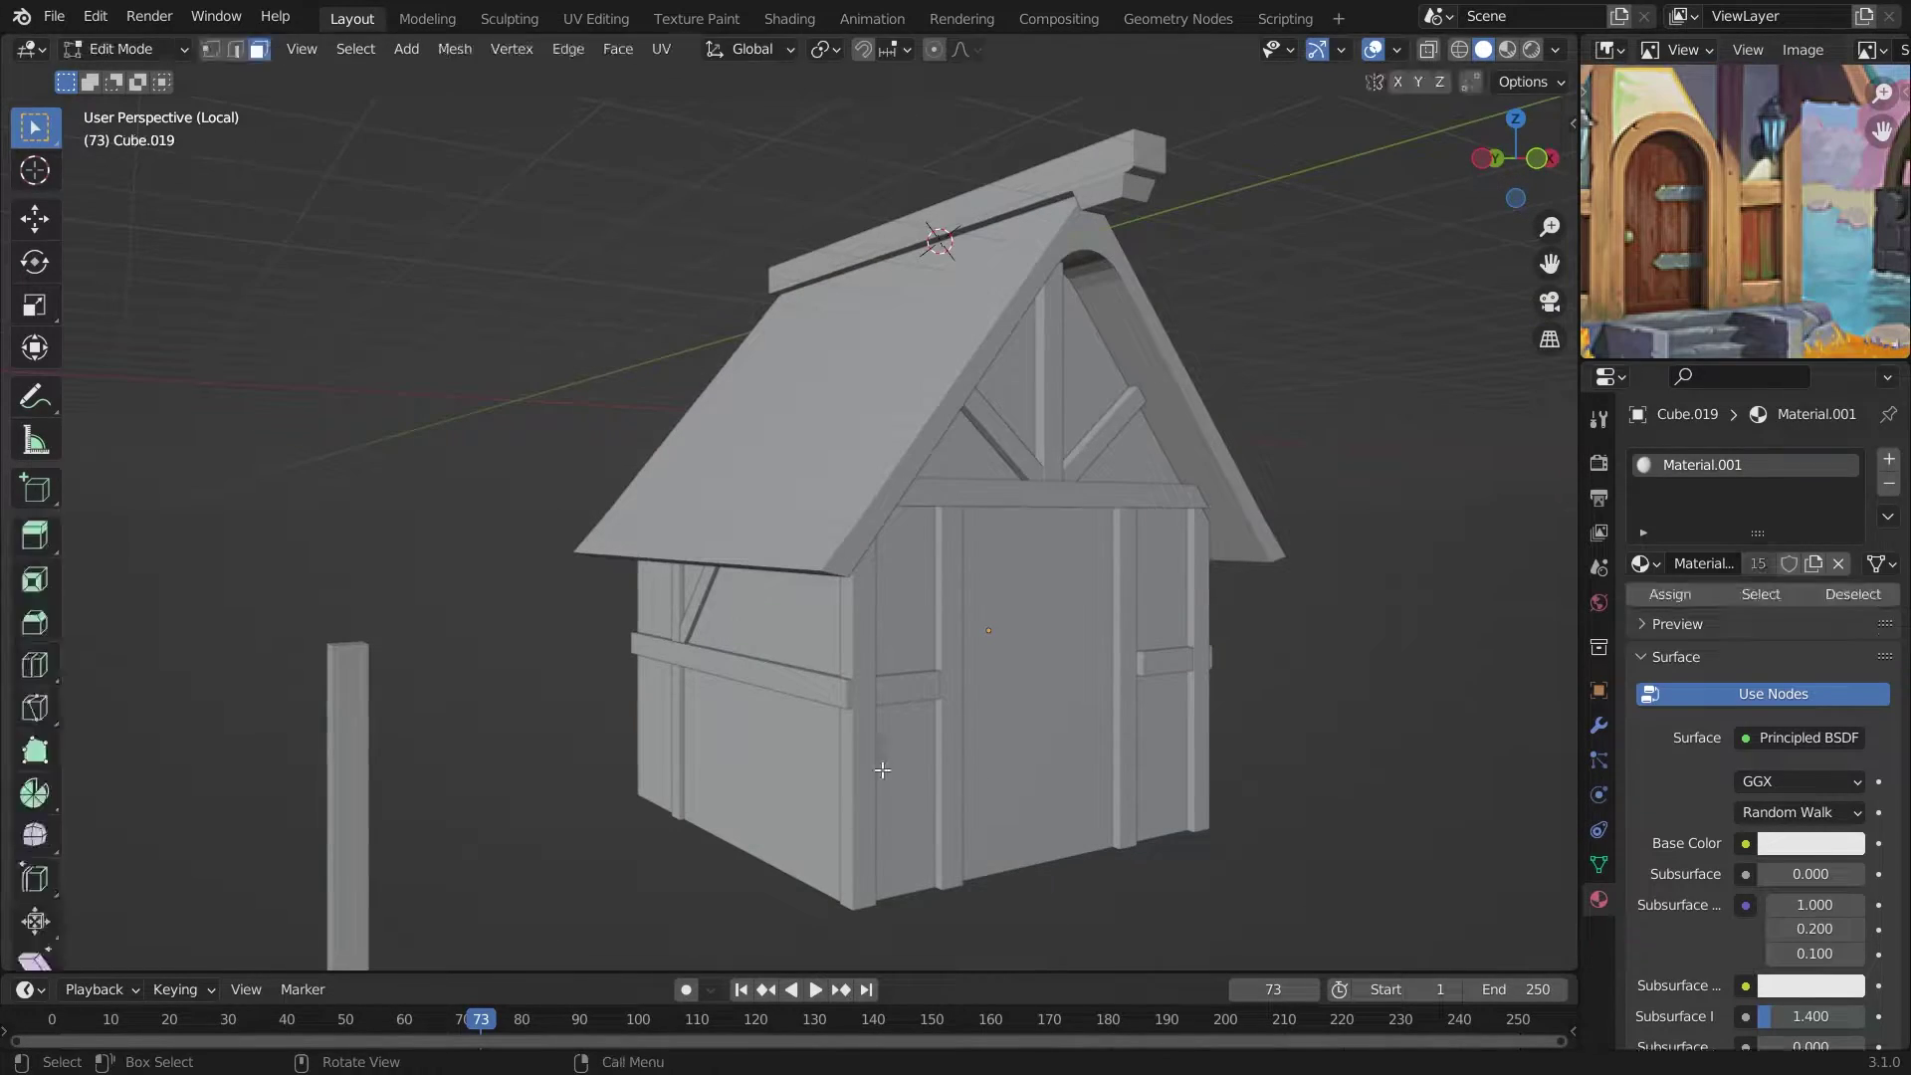
pyautogui.scroll(3, 777, 710)
pyautogui.hotkey('ctrl', 'r')
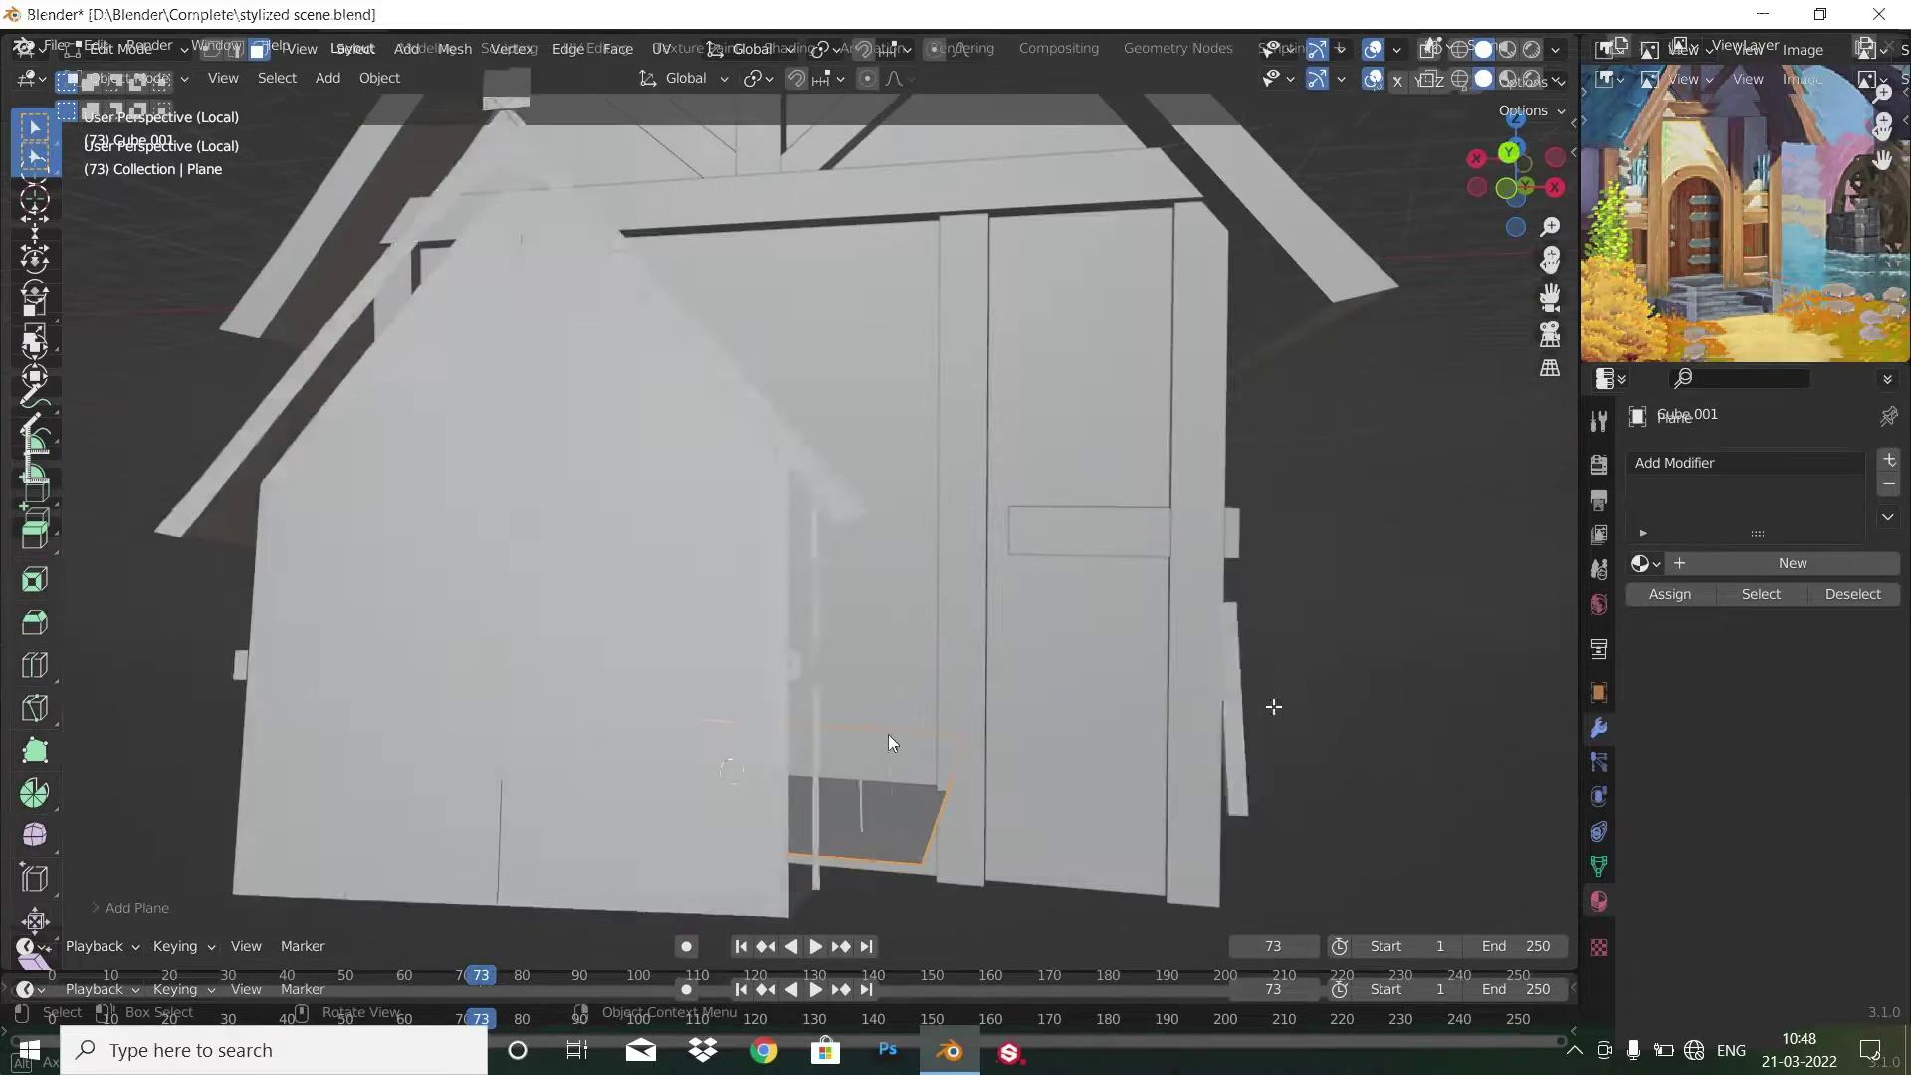
# Narrow the plane on X and raise it along Z onto the house front.
pyautogui.click(1149, 643)
pyautogui.press('g')
pyautogui.press('z')
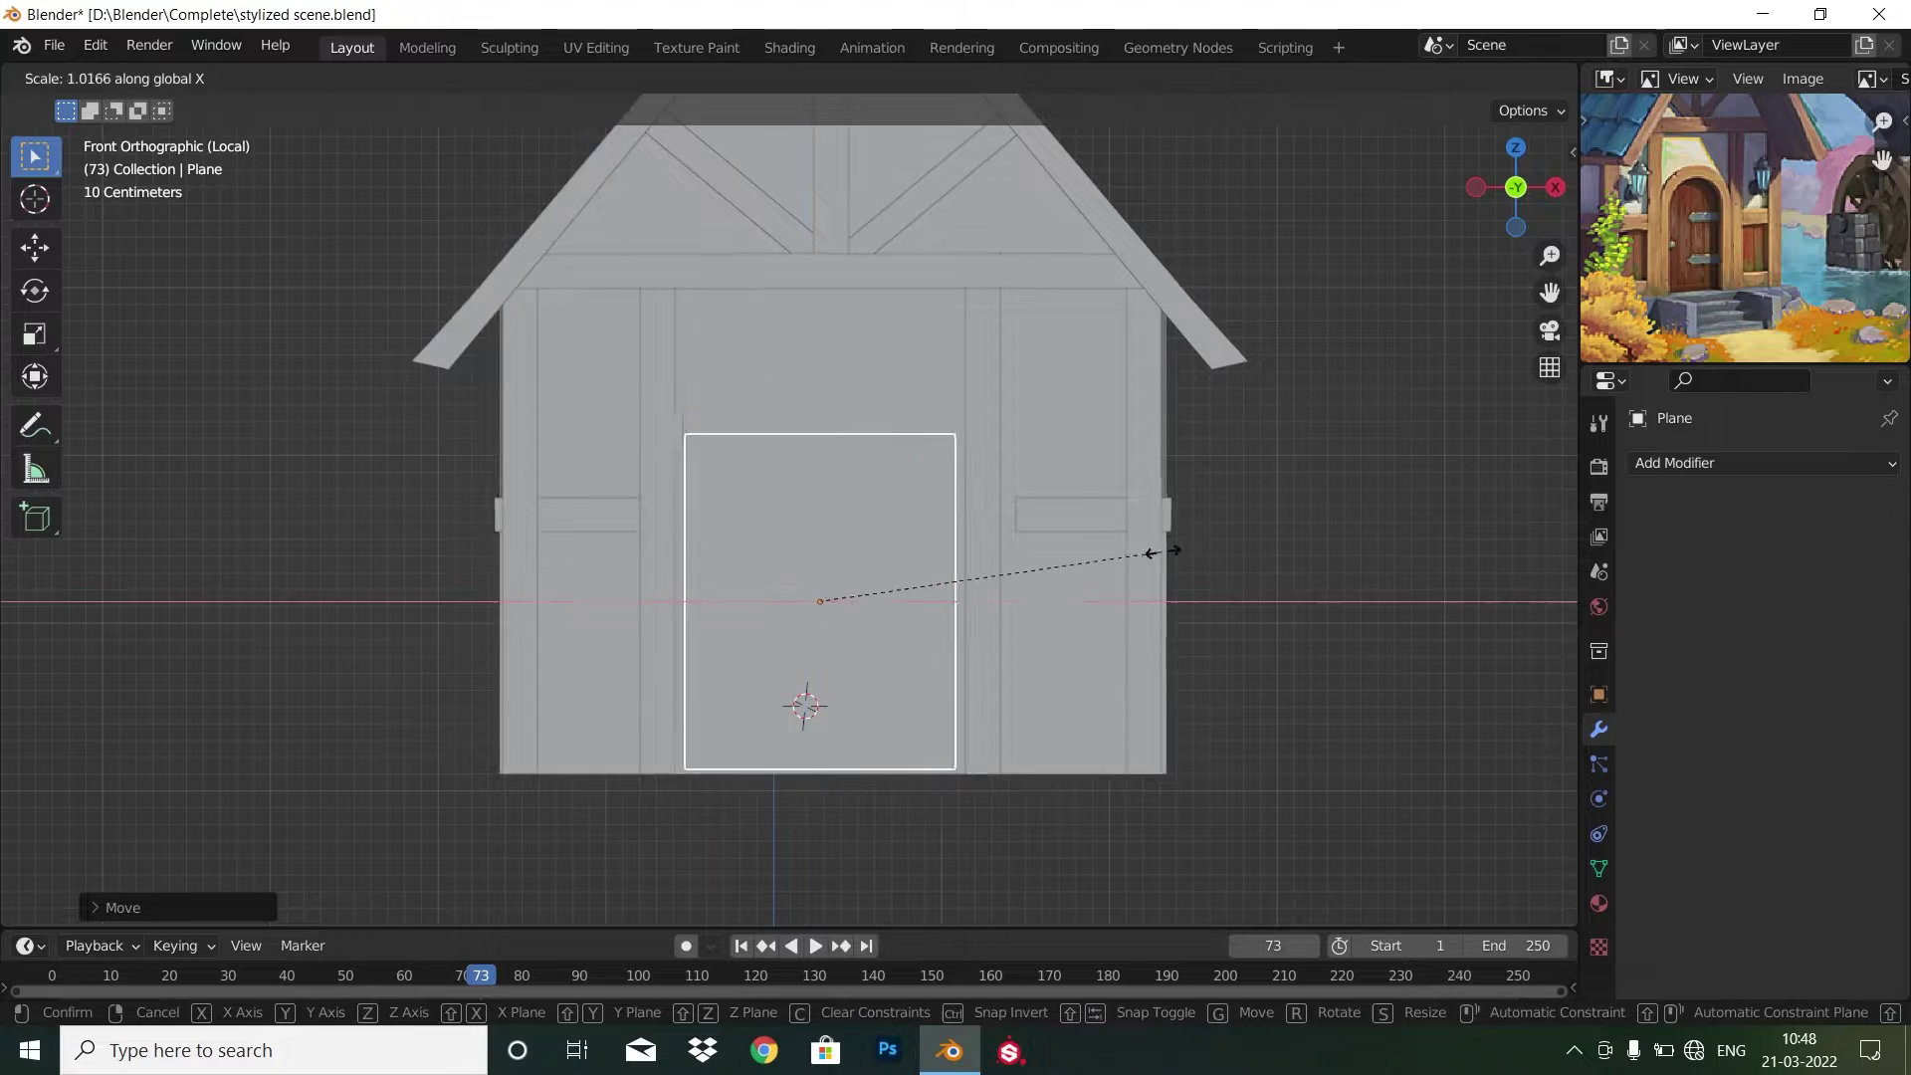
pyautogui.click(1188, 559)
pyautogui.moveTo(1188, 560); pyautogui.dragTo(870, 721, button='middle')
# Bevel the plane's top corners into an arch, fill it, and dissolve the horizontal edge.
pyautogui.press('Tab')
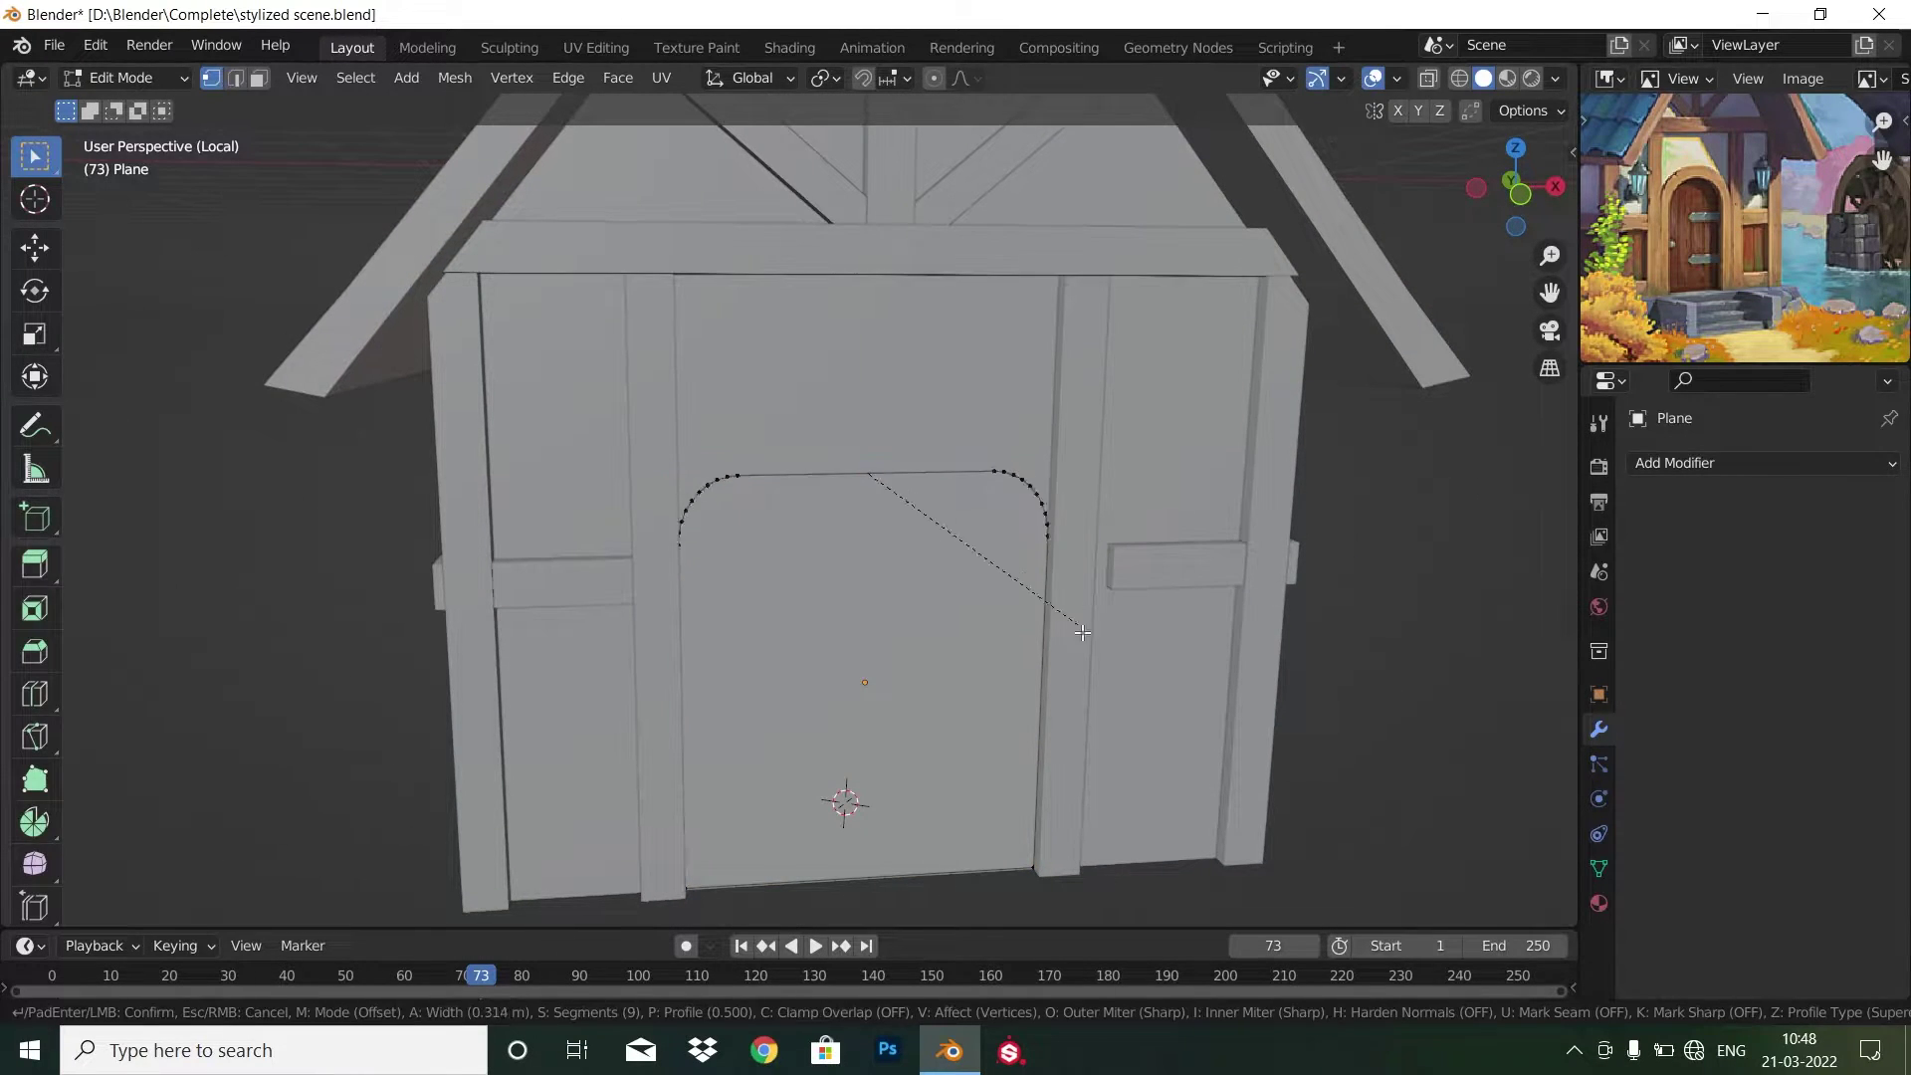
pyautogui.click(1062, 824)
pyautogui.moveTo(1062, 824); pyautogui.dragTo(1070, 689, button='middle')
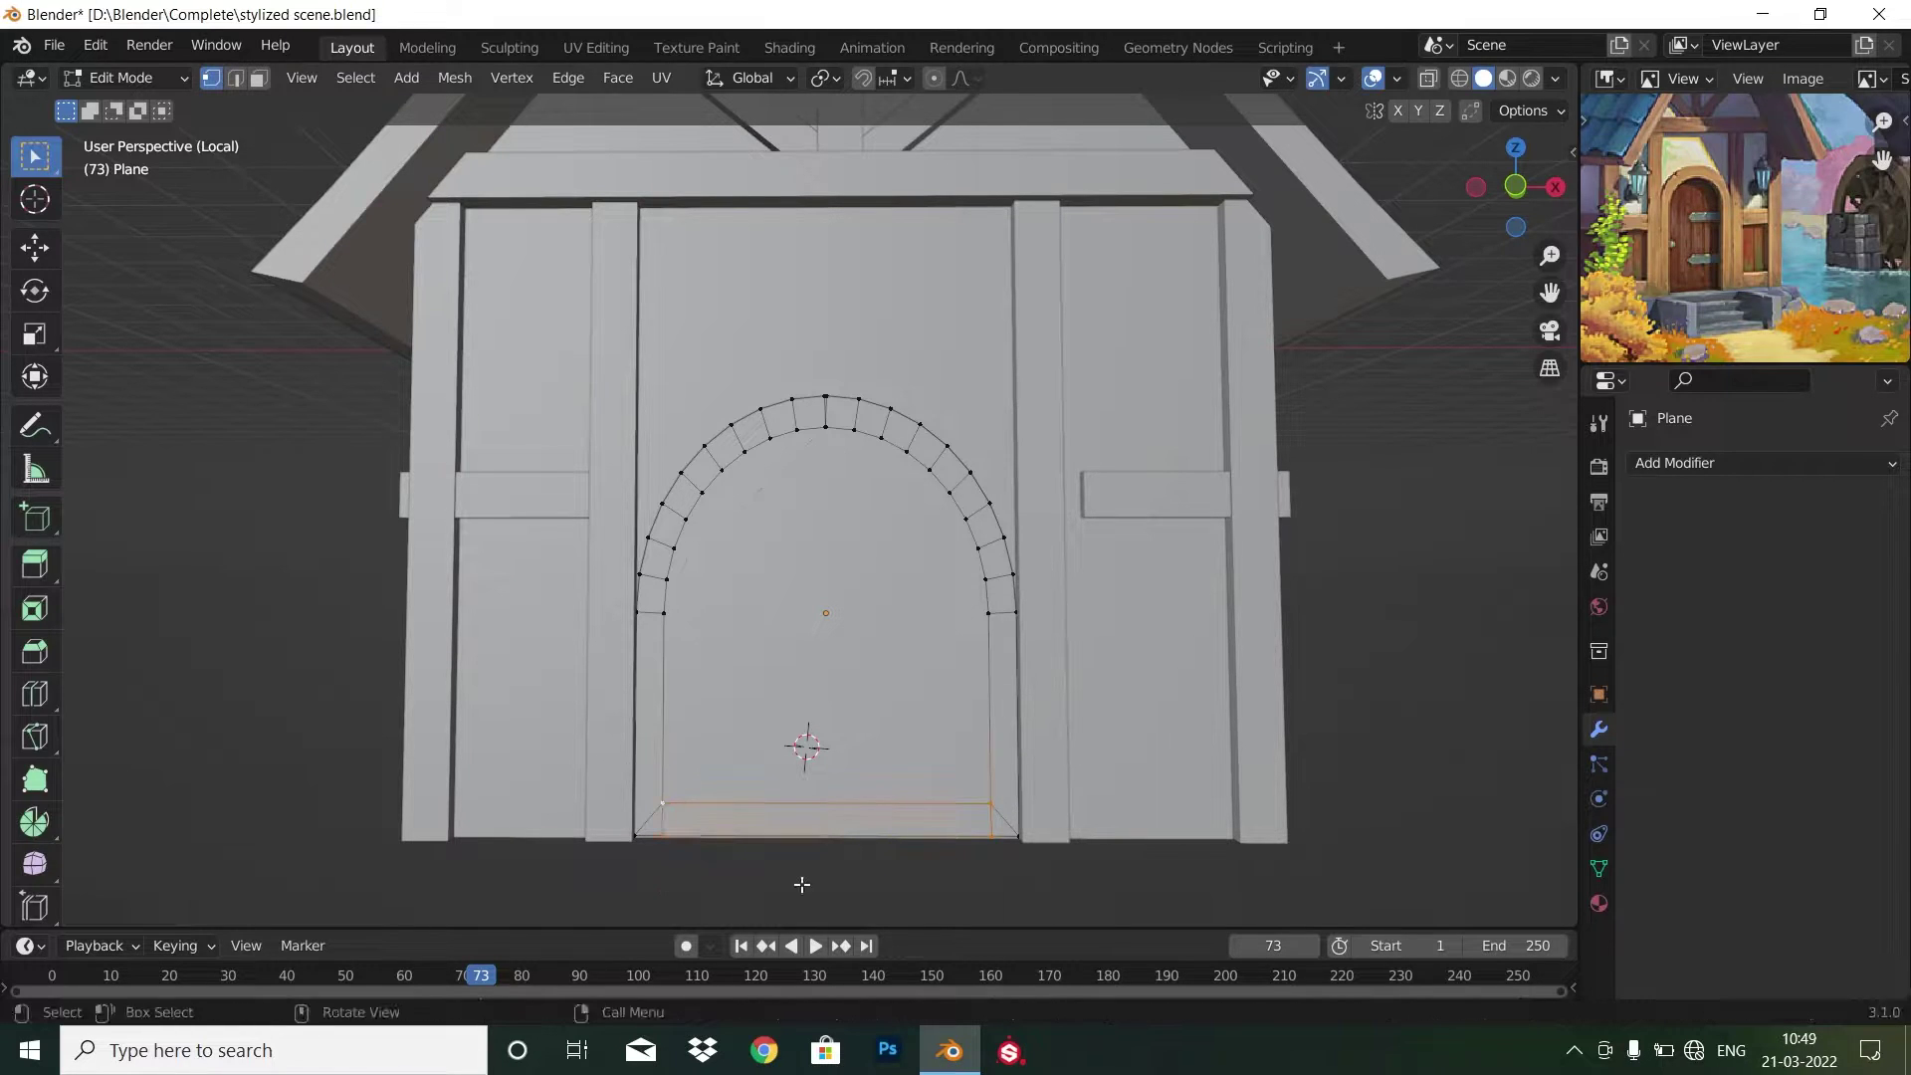
pyautogui.press('f')
pyautogui.press('Tab')
pyautogui.moveTo(802, 883)
pyautogui.mouseDown(button='middle')
pyautogui.moveTo(1150, 756)
pyautogui.moveTo(949, 577)
pyautogui.mouseUp(button='middle')
pyautogui.press('Tab')
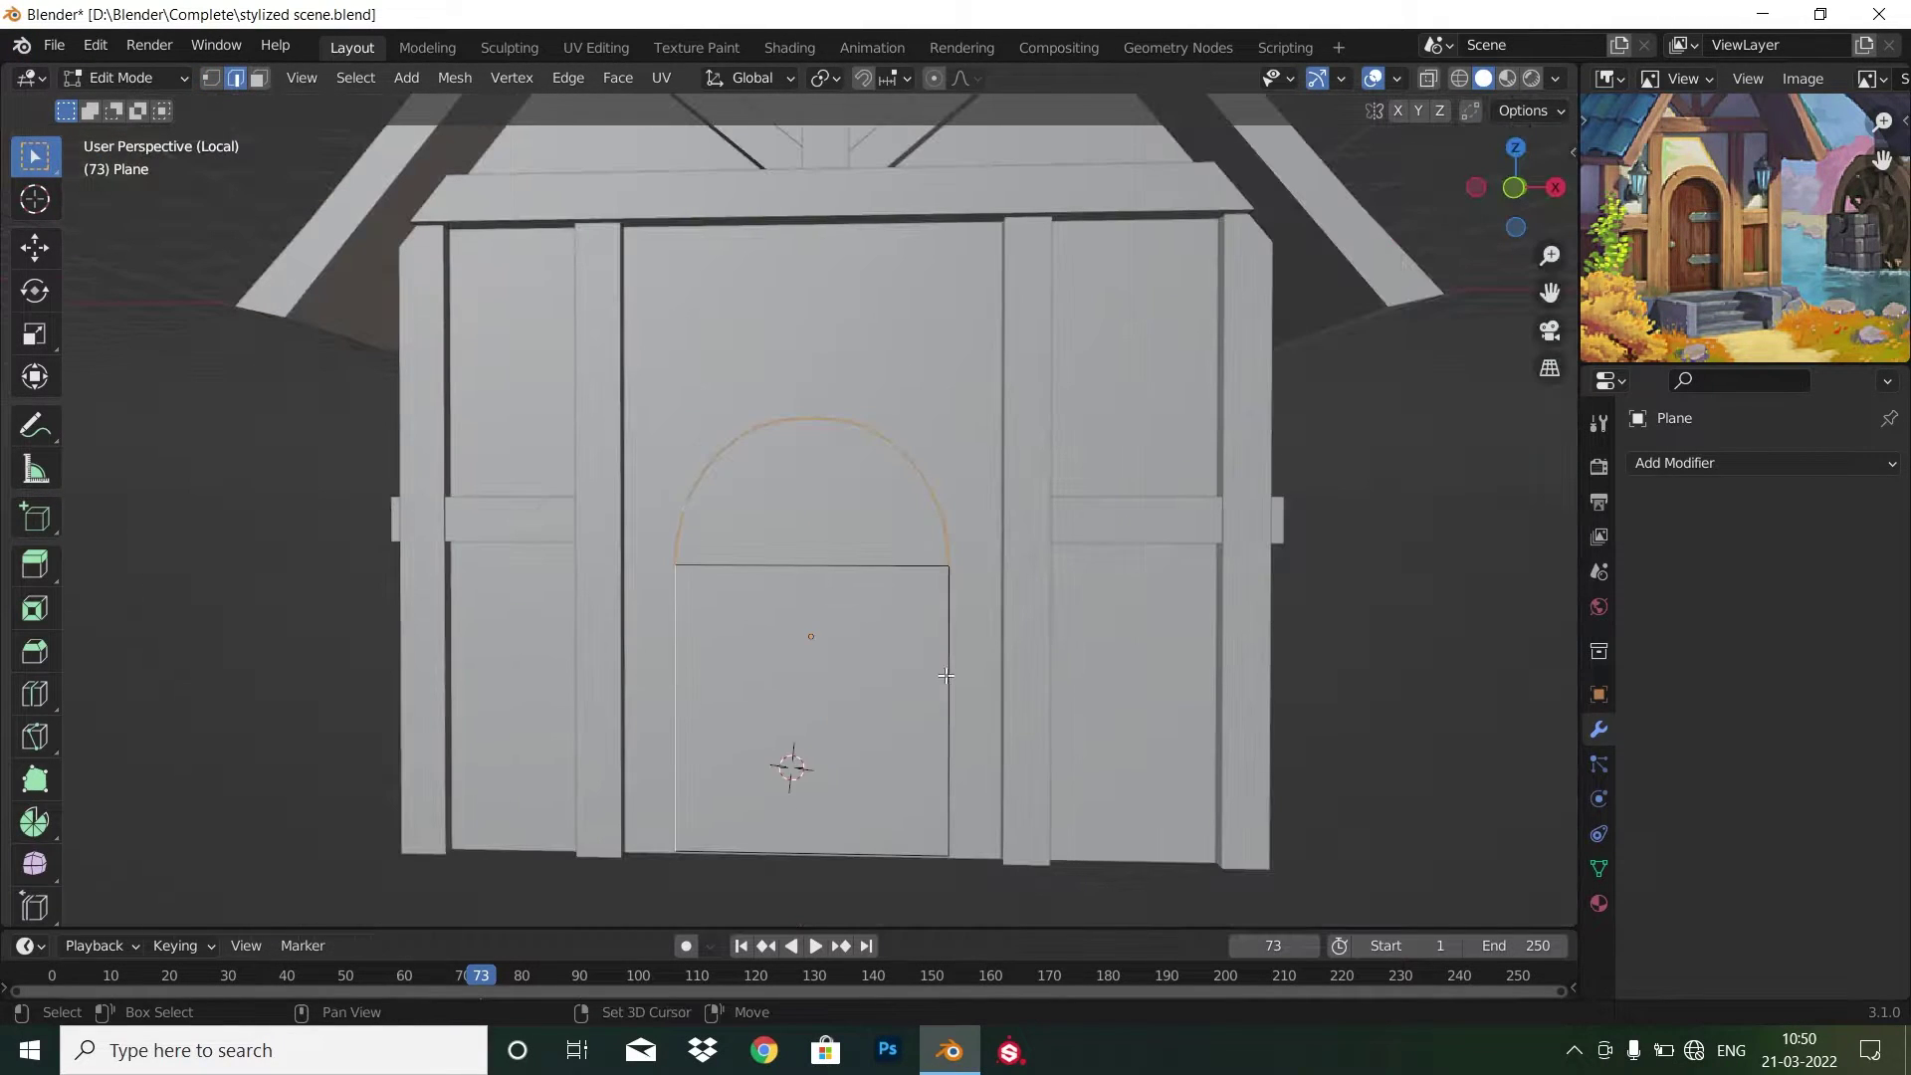
pyautogui.press('x')
pyautogui.click(779, 587)
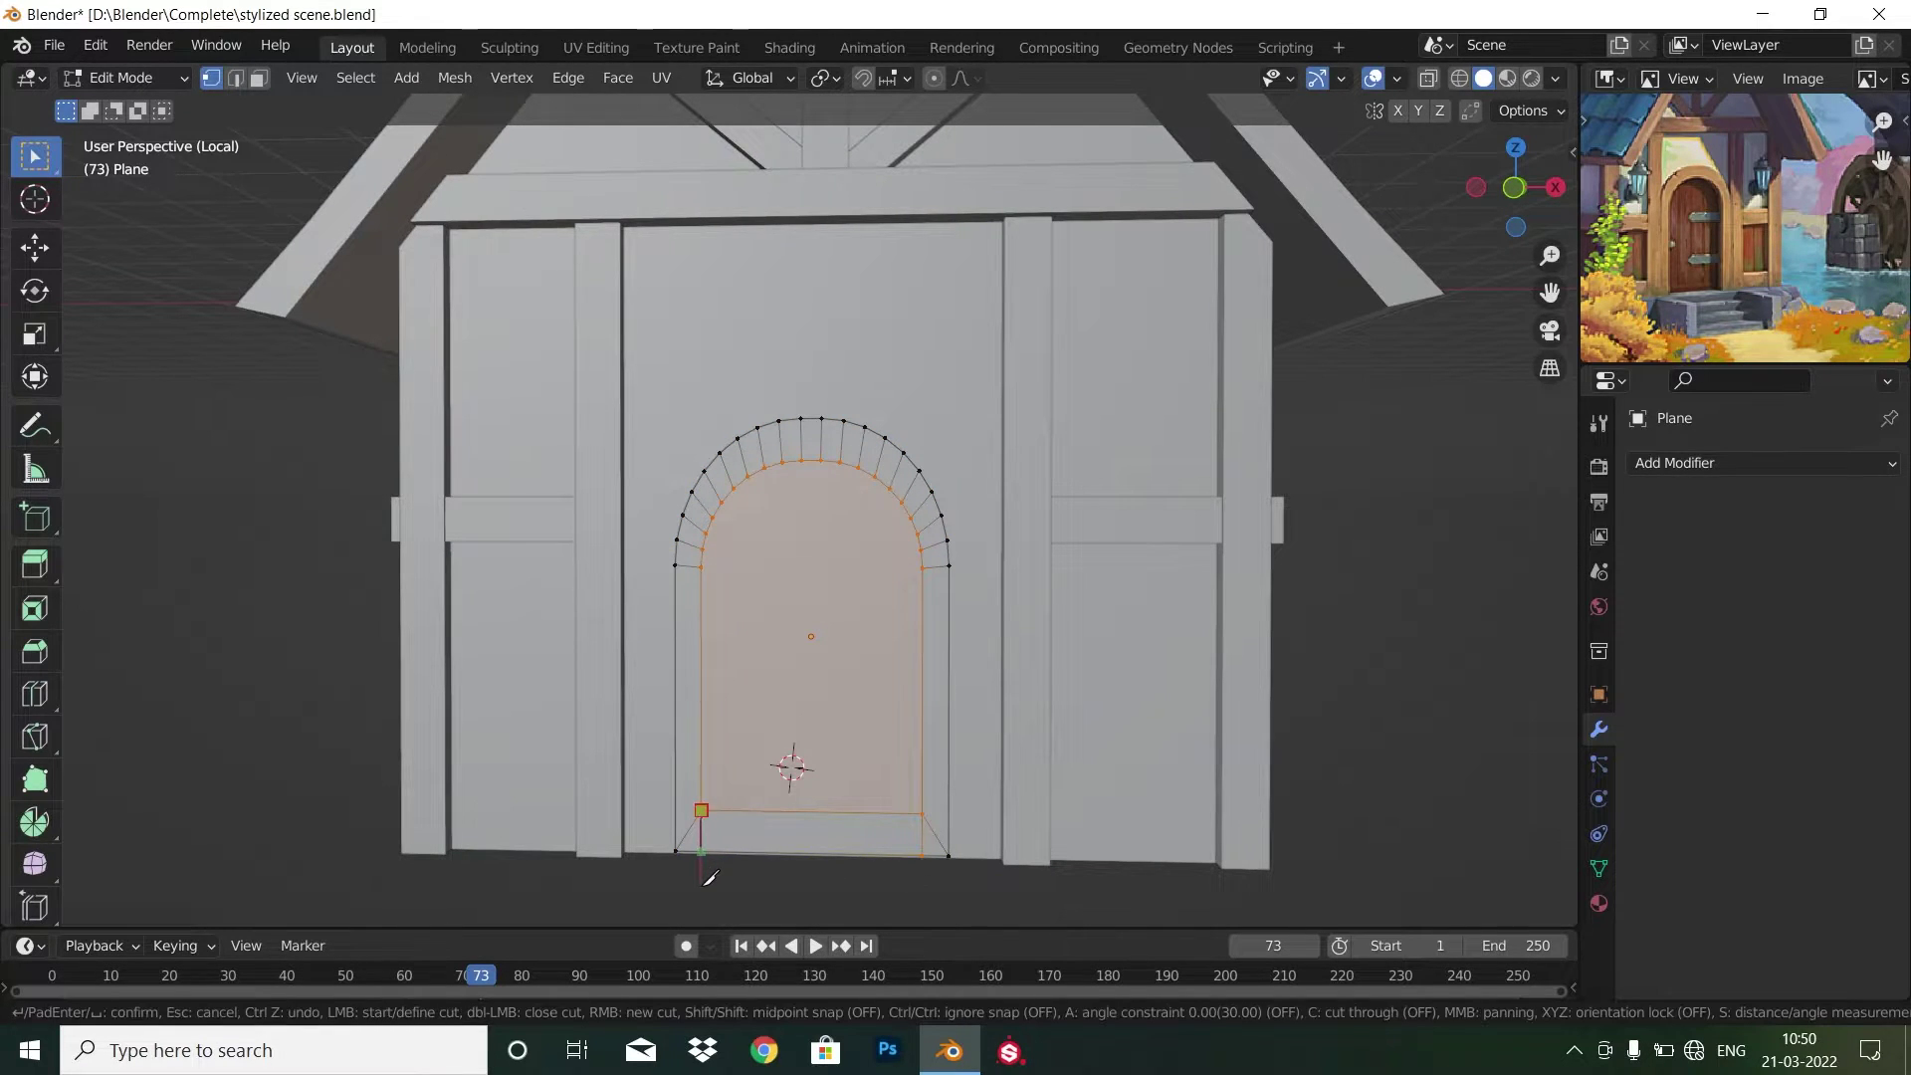
# Finish the inner arch cut, delete the inner door face, and extrude the arch frame outward.
pyautogui.press('Return')
pyautogui.press('x')
pyautogui.click(557, 476)
pyautogui.moveTo(841, 632)
pyautogui.mouseDown(button='middle')
pyautogui.moveTo(923, 581)
pyautogui.moveTo(1014, 613)
pyautogui.mouseUp(button='middle')
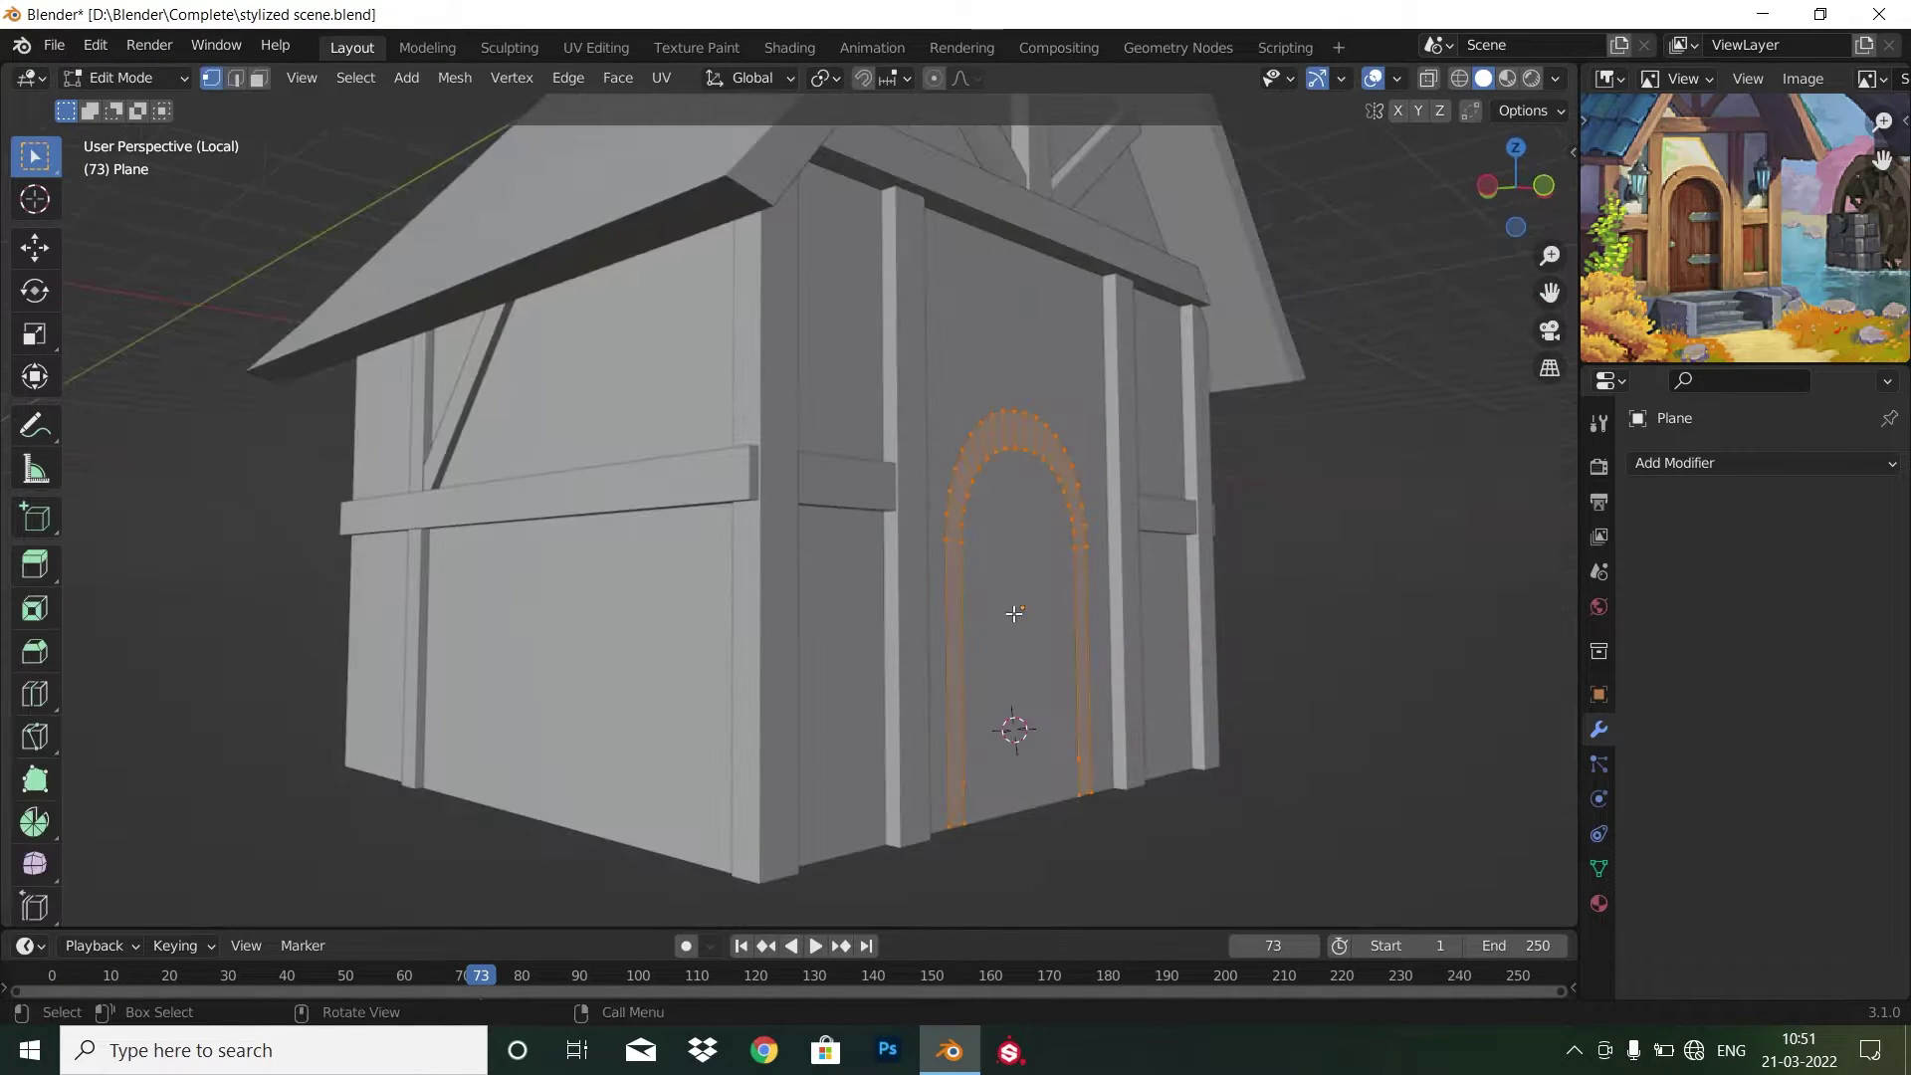
pyautogui.press('e')
pyautogui.press('Tab')
# Scale the arch frame to size and view it from the front.
pyautogui.scroll(-3, 786, 706)
pyautogui.moveTo(786, 706)
pyautogui.mouseDown(button='middle')
pyautogui.moveTo(619, 685)
pyautogui.moveTo(895, 597)
pyautogui.mouseUp(button='middle')
pyautogui.press('s')
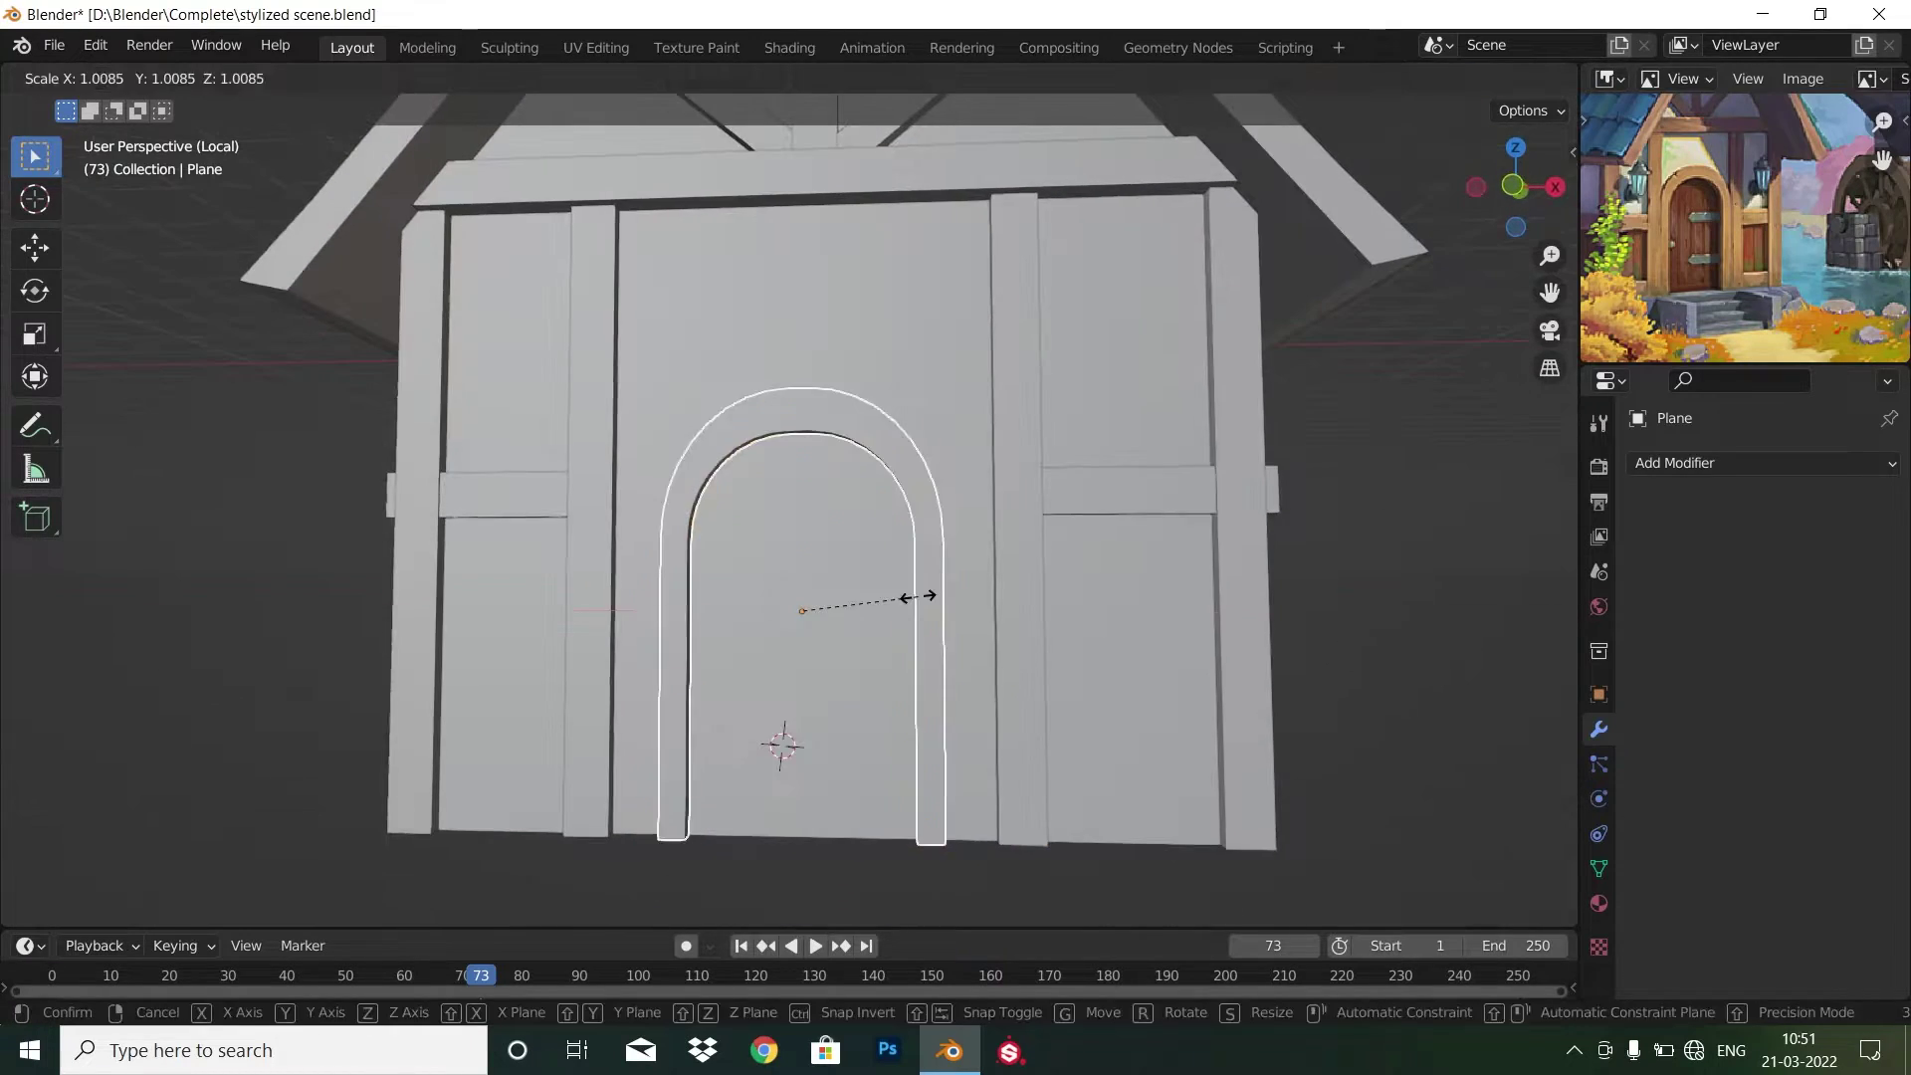
pyautogui.click(930, 591)
pyautogui.press('KP_1')
# Adjust the arch frame's vertices in X-ray, then return to solid shading.
pyautogui.press('Tab')
pyautogui.moveTo(794, 494)
pyautogui.mouseDown(button='middle')
pyautogui.moveTo(876, 735)
pyautogui.moveTo(1178, 704)
pyautogui.moveTo(1155, 700)
pyautogui.mouseUp(button='middle')
pyautogui.hotkey('shift', 'z')
pyautogui.click(950, 844)
pyautogui.rightClick(934, 784)
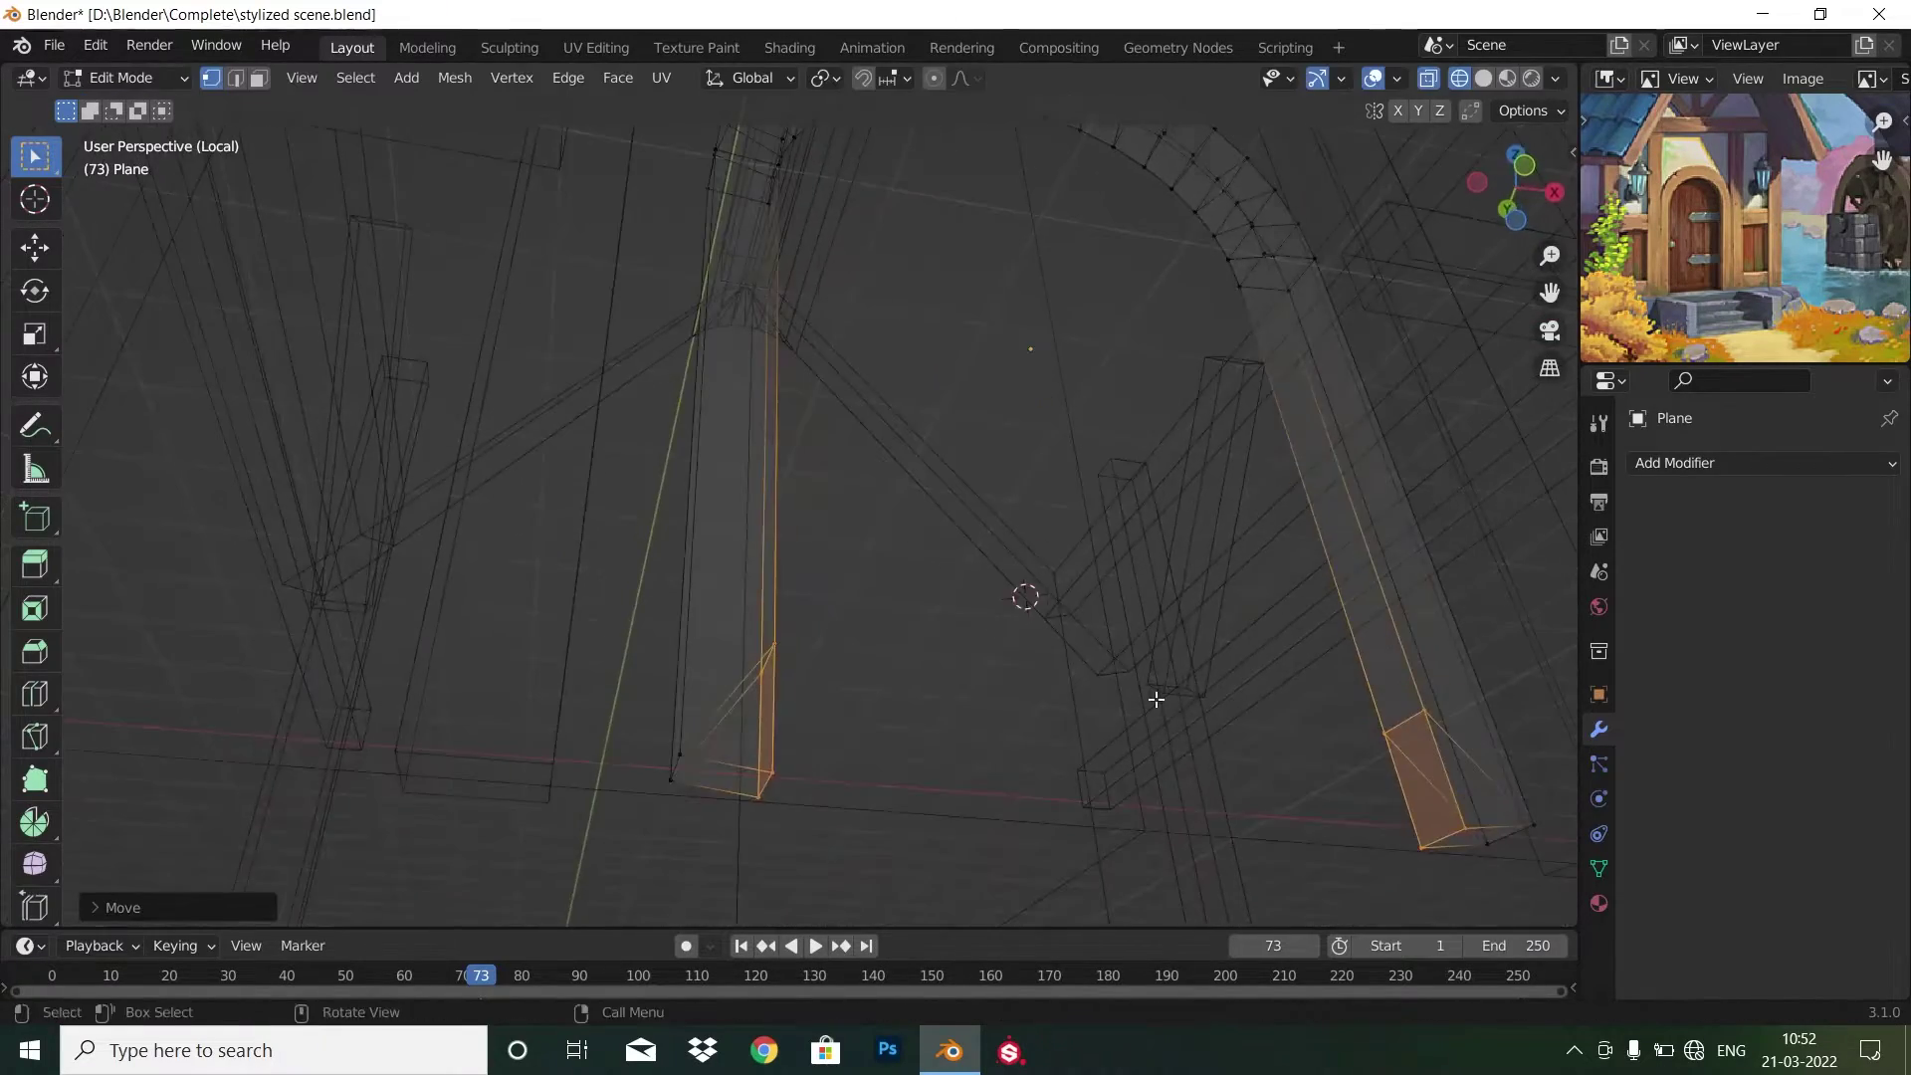
pyautogui.press('KP_1')
pyautogui.scroll(-2, 1152, 695)
pyautogui.scroll(-1, 841, 294)
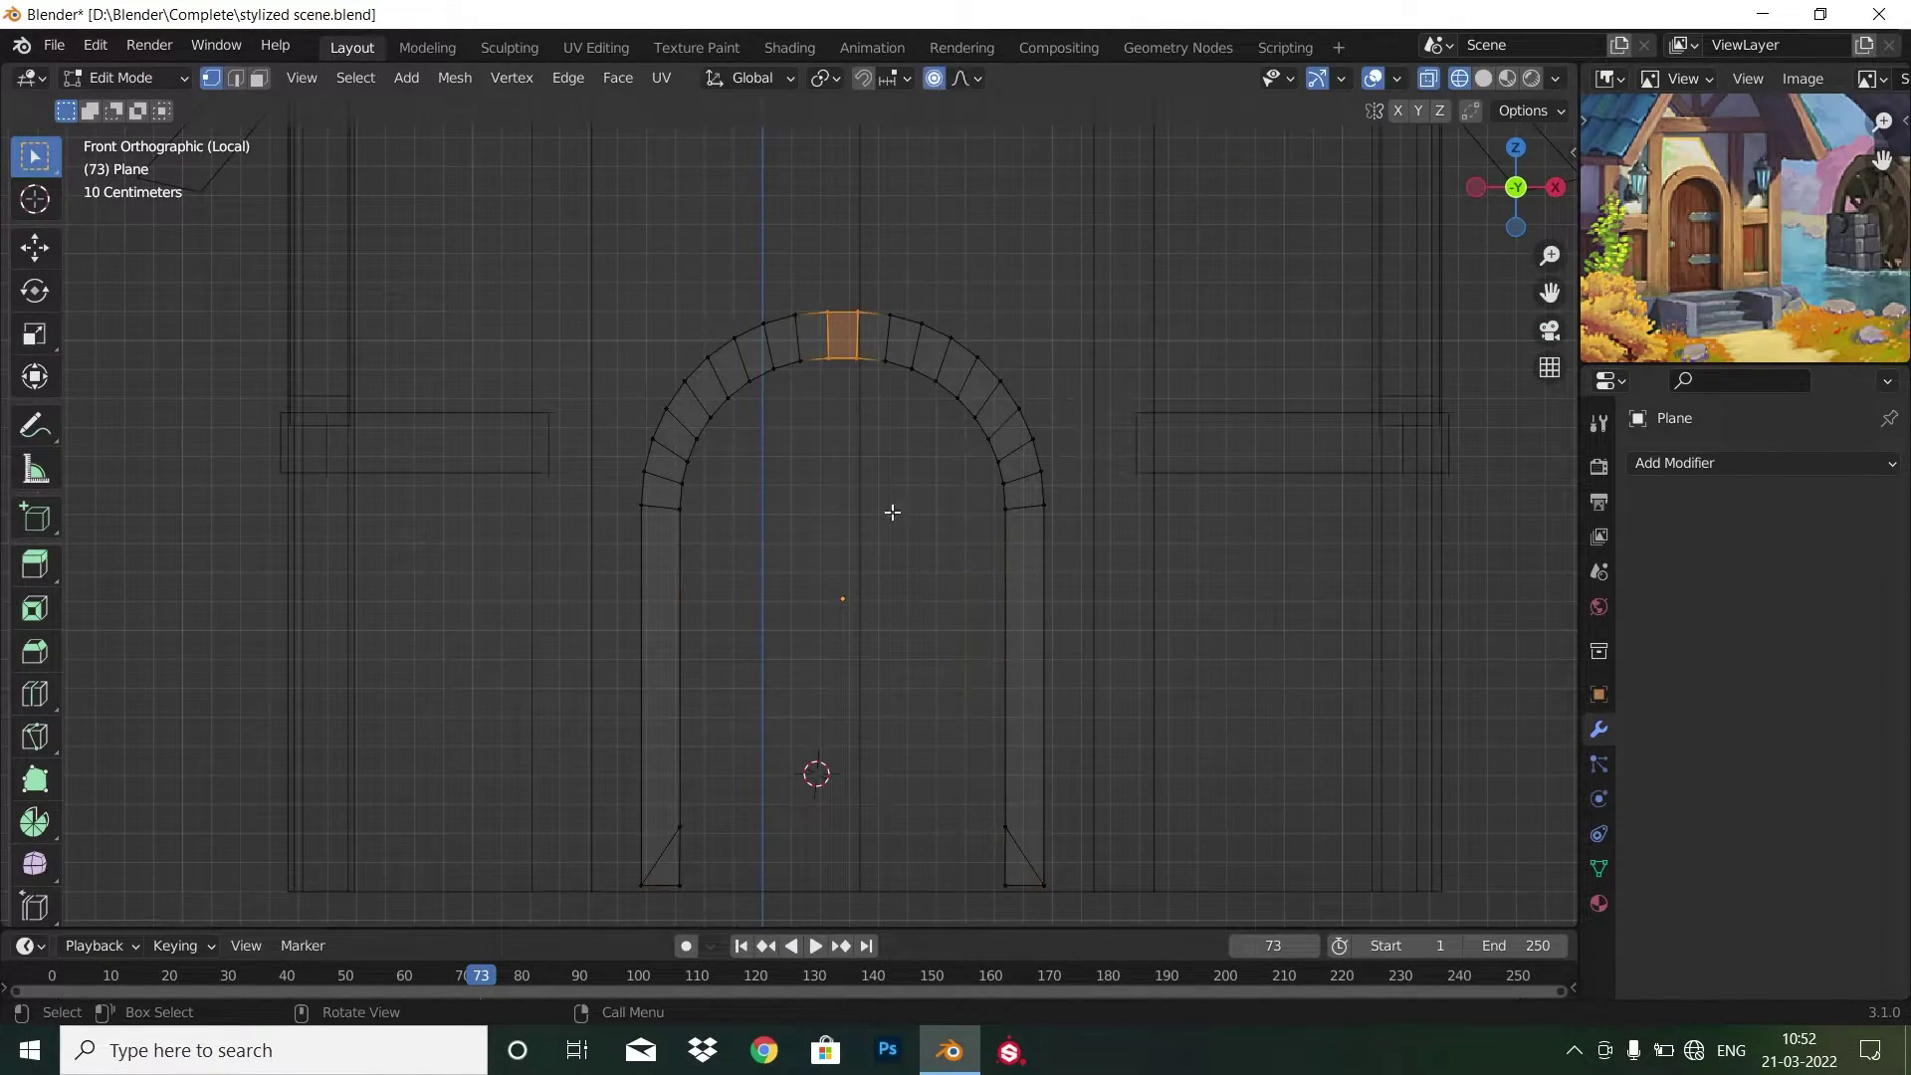
pyautogui.hotkey('shift', 'z')
pyautogui.press('Tab')
pyautogui.scroll(-2, 946, 697)
# Add a plane and rotate it 90° around X so it stands upright.
pyautogui.hotkey('shift', 'a')
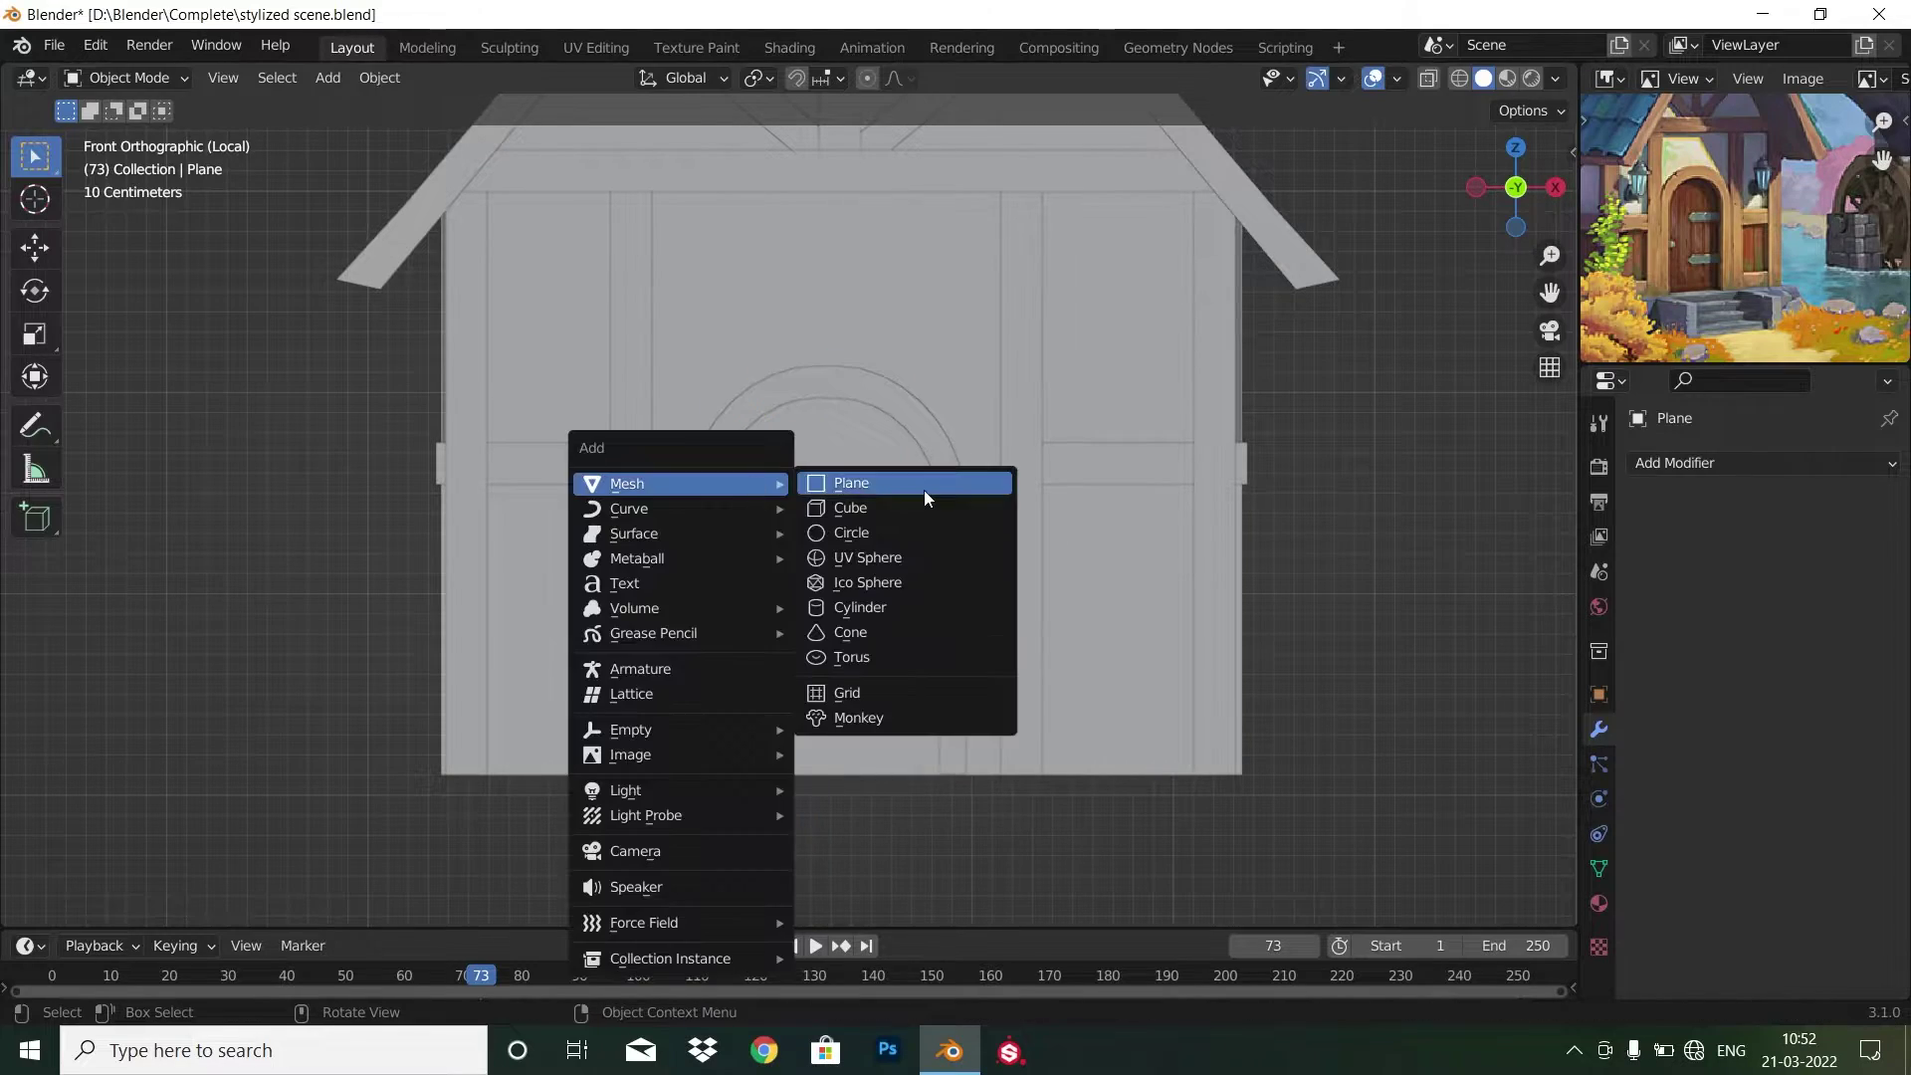
pyautogui.click(924, 485)
pyautogui.press('r')
pyautogui.press('x')
pyautogui.press('9')
pyautogui.press('0')
pyautogui.press('Return')
pyautogui.moveTo(1005, 696)
pyautogui.mouseDown(button='middle')
pyautogui.moveTo(597, 597)
pyautogui.moveTo(686, 786)
pyautogui.mouseUp(button='middle')
# Exit local view to bring the whole village back, inspecting it in wireframe and front view.
pyautogui.press('KP_Divide')
pyautogui.scroll(2, 546, 554)
pyautogui.scroll(-3, 687, 786)
pyautogui.scroll(2, 689, 785)
pyautogui.moveTo(895, 497); pyautogui.dragTo(1089, 456, button='middle')
pyautogui.hotkey('shift', 'z')
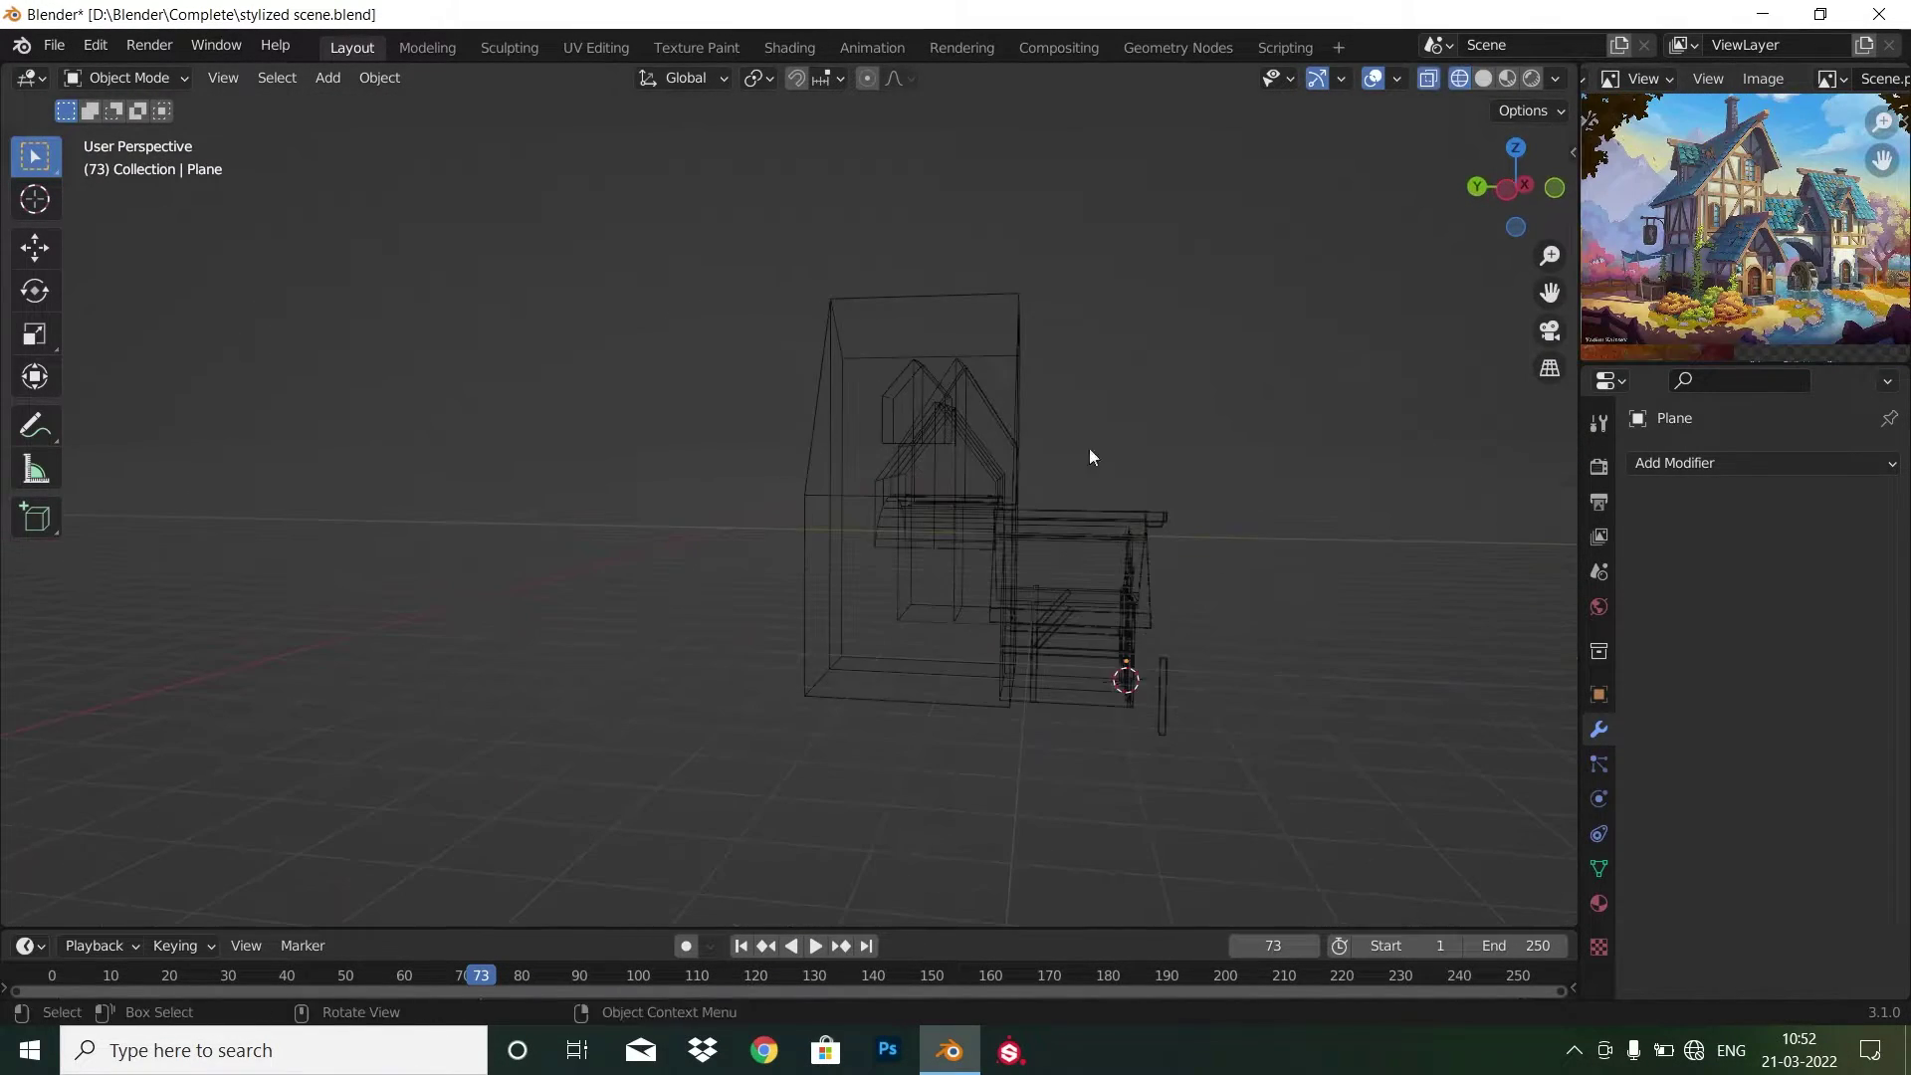
pyautogui.moveTo(1117, 714); pyautogui.dragTo(1027, 707, button='middle')
pyautogui.hotkey('shift', 'z')
pyautogui.press('KP_1')
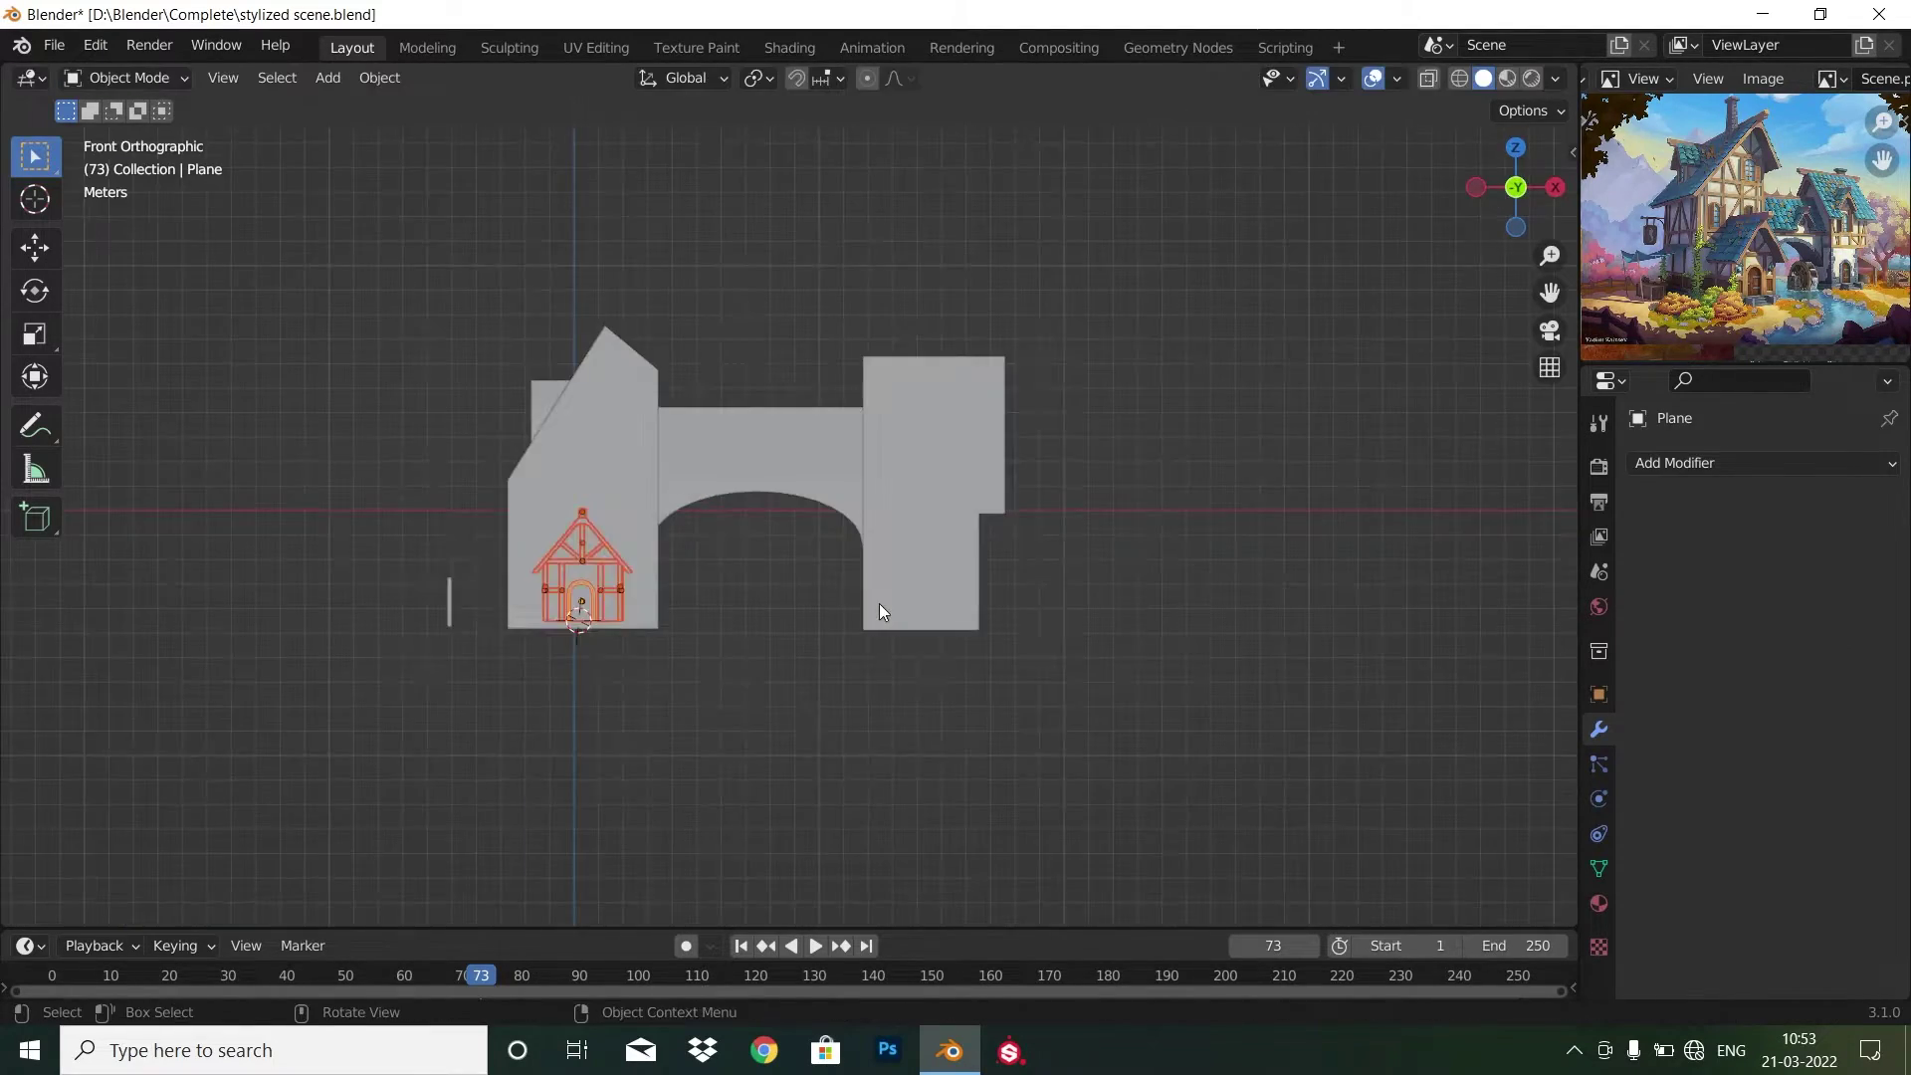
# Try moving the upright plane, then cancel the move and adjust the zoom.
pyautogui.press('g')
pyautogui.rightClick(879, 603)
pyautogui.scroll(-1, 893, 619)
pyautogui.scroll(8, 731, 721)
pyautogui.scroll(-10, 731, 720)
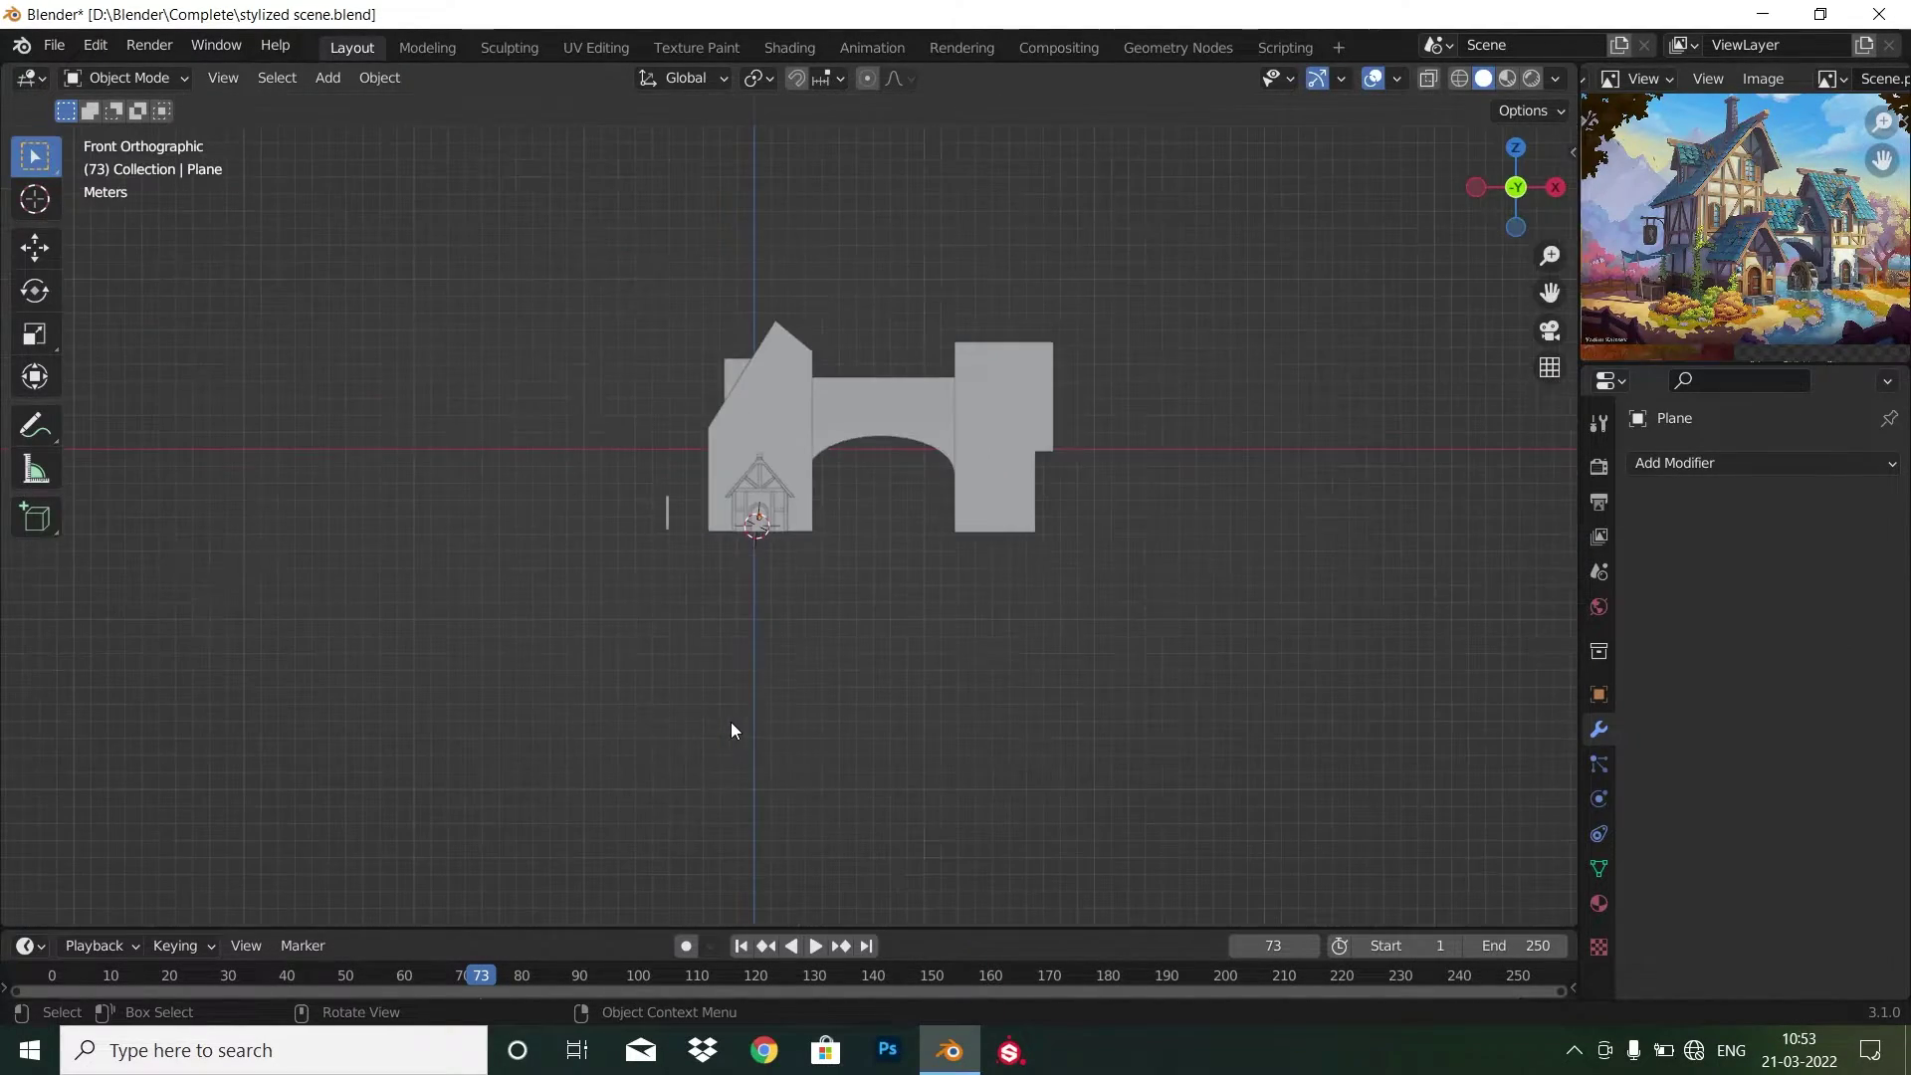
# Scale the post up, then isolate the tower with the post to check them together.
pyautogui.press('s')
pyautogui.click(1030, 635)
pyautogui.moveTo(1030, 635); pyautogui.dragTo(959, 716, button='middle')
pyautogui.click(767, 243)
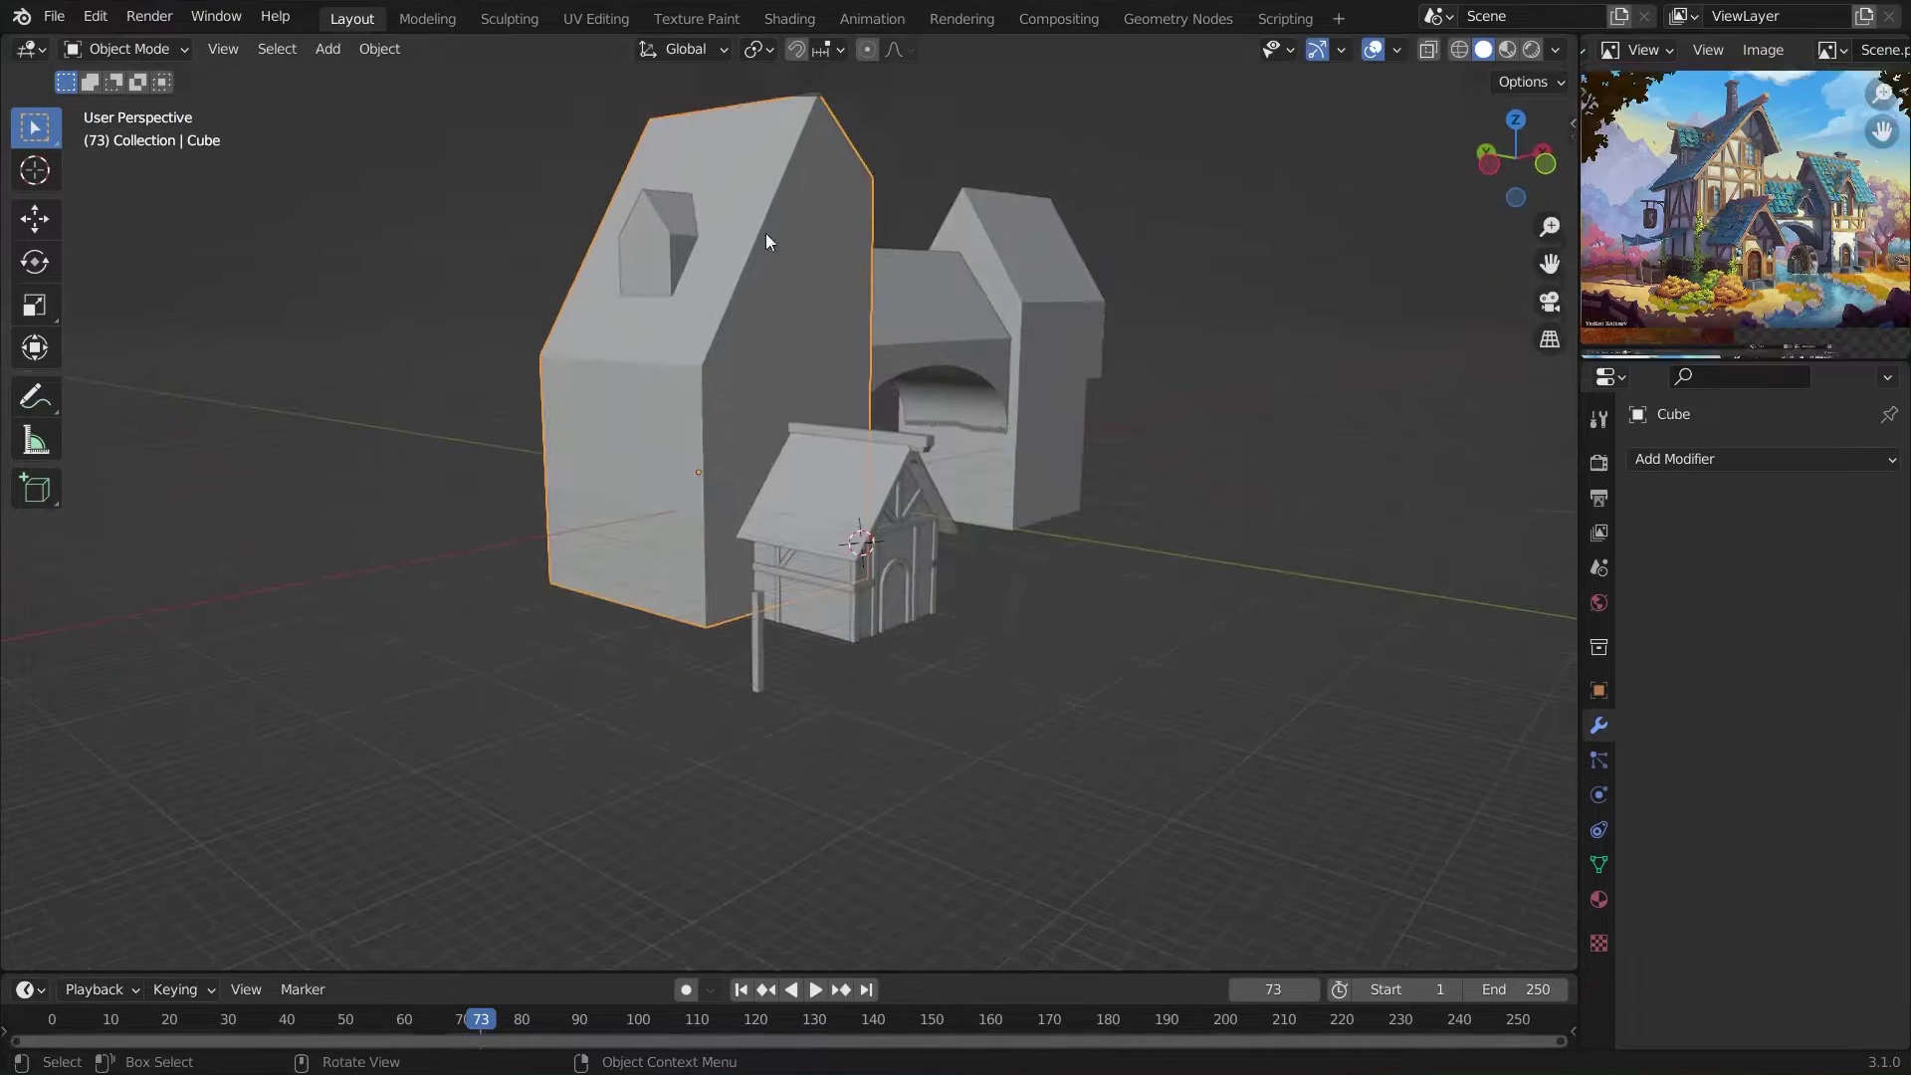
pyautogui.keyDown('shift'); pyautogui.click(752, 643); pyautogui.keyUp('shift')
pyautogui.press('KP_Divide')
pyautogui.keyDown('alt'); pyautogui.moveTo(863, 907); pyautogui.dragTo(1030, 803, button='middle'); pyautogui.keyUp('alt')
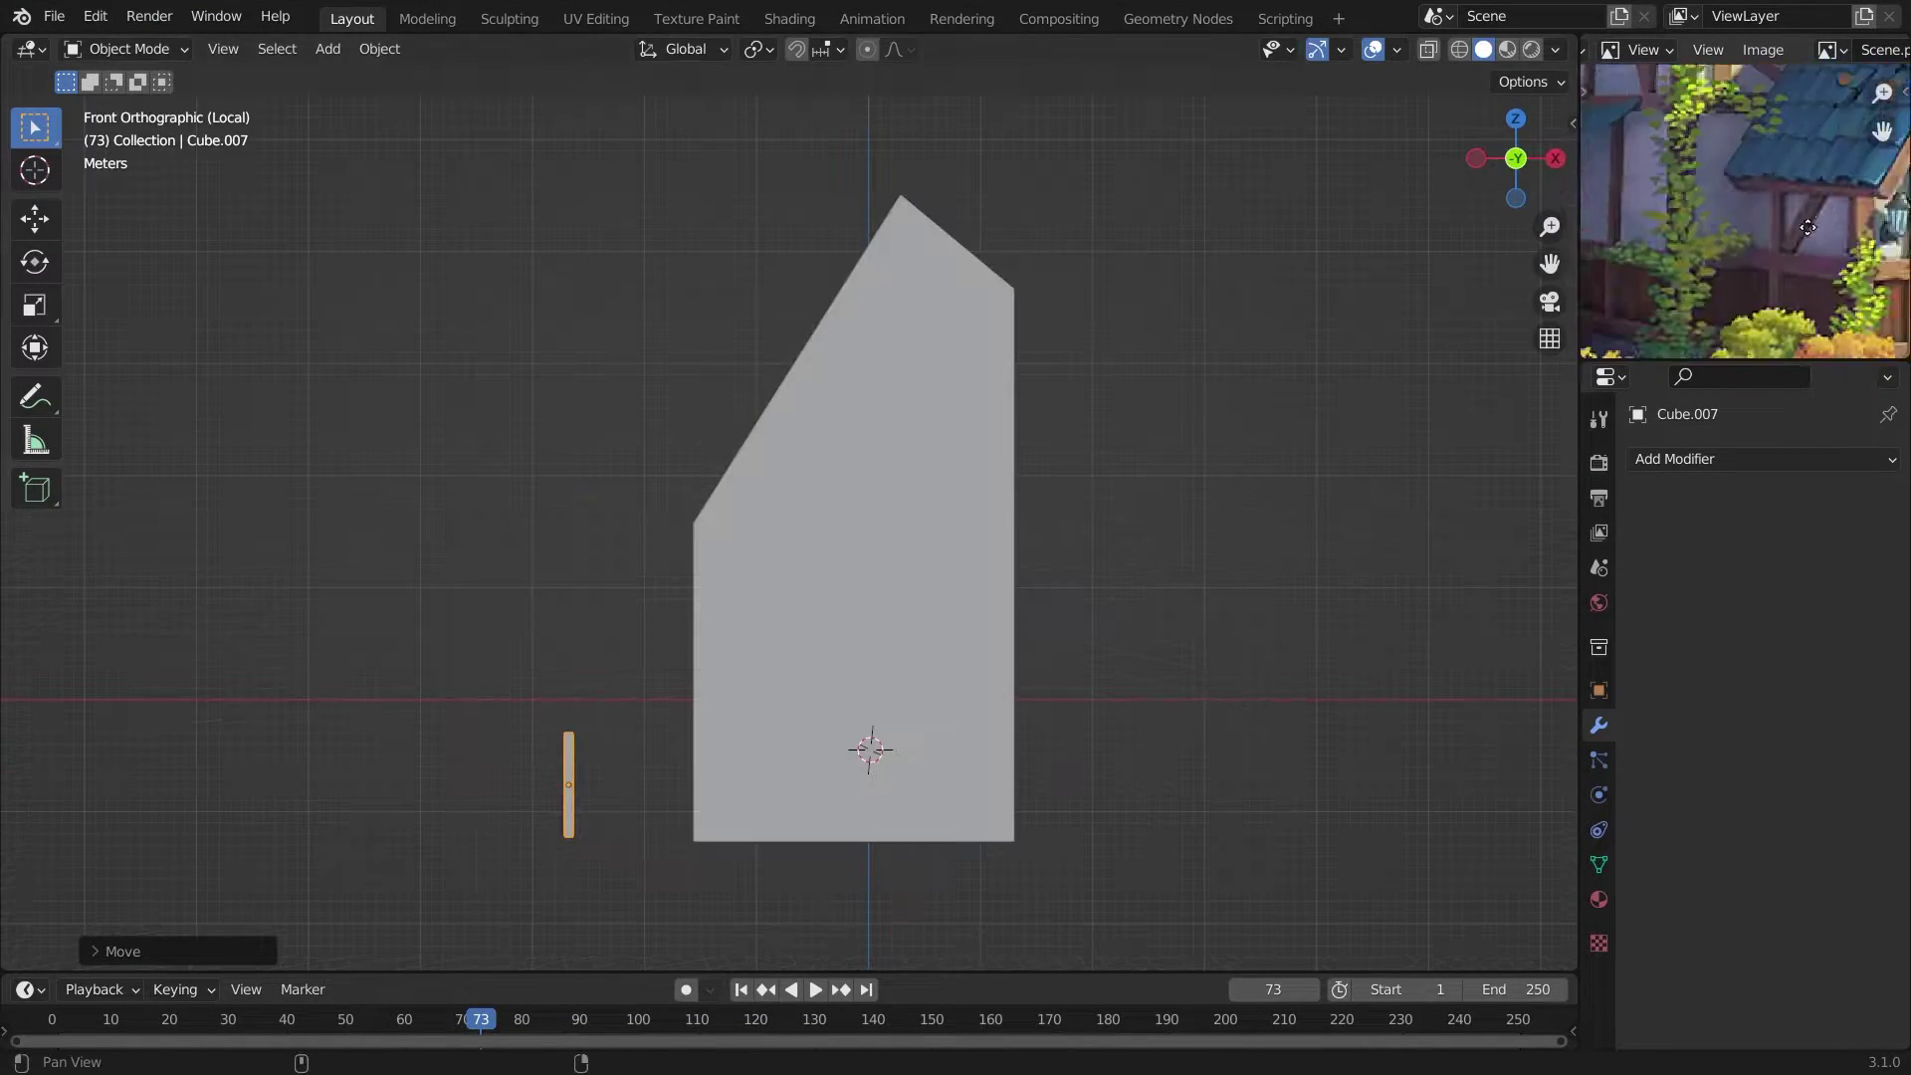
pyautogui.press('KP_Divide')
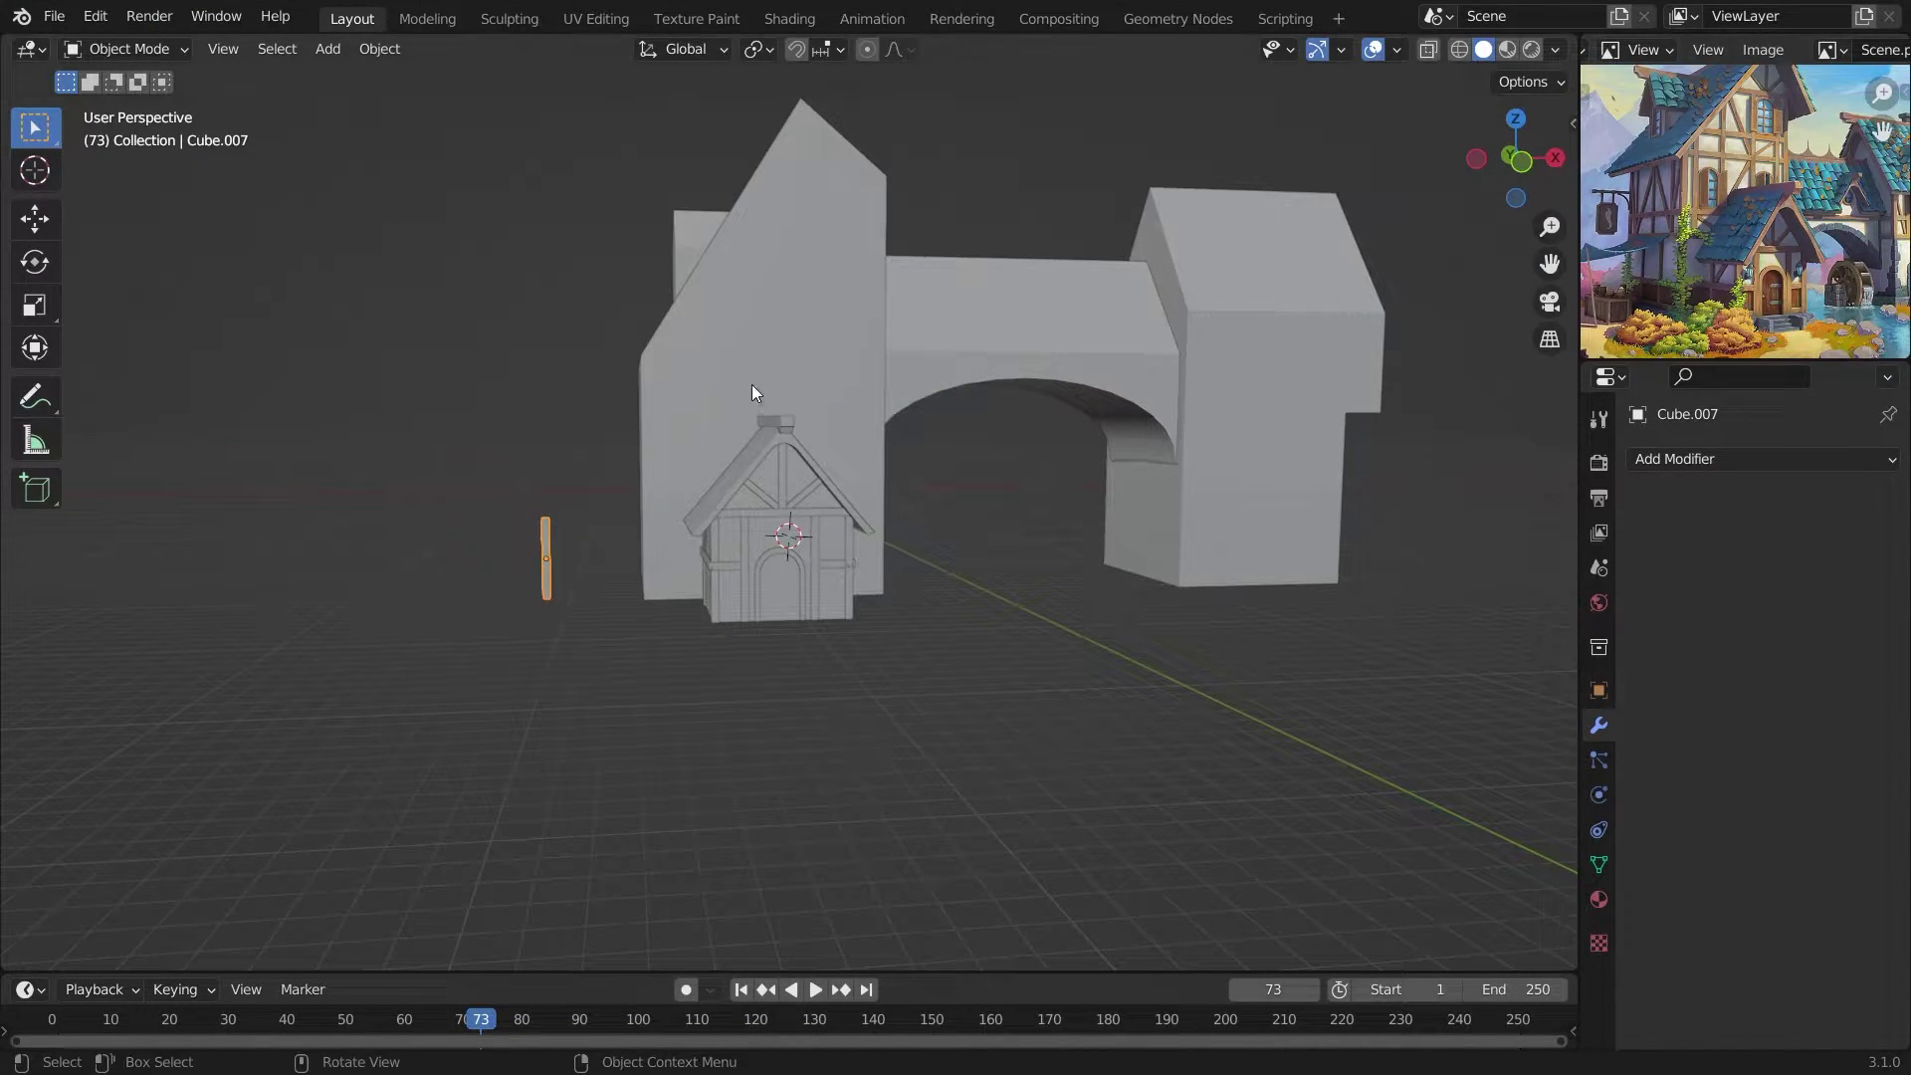
# Scale the small house in height and move it vertically against the tower.
pyautogui.hotkey('shift', 'z')
pyautogui.moveTo(844, 401); pyautogui.dragTo(987, 601)
pyautogui.hotkey('shift', 'z')
pyautogui.press('s')
pyautogui.press('z')
pyautogui.press('Return')
pyautogui.press('KP_1')
pyautogui.press('g')
pyautogui.press('z')
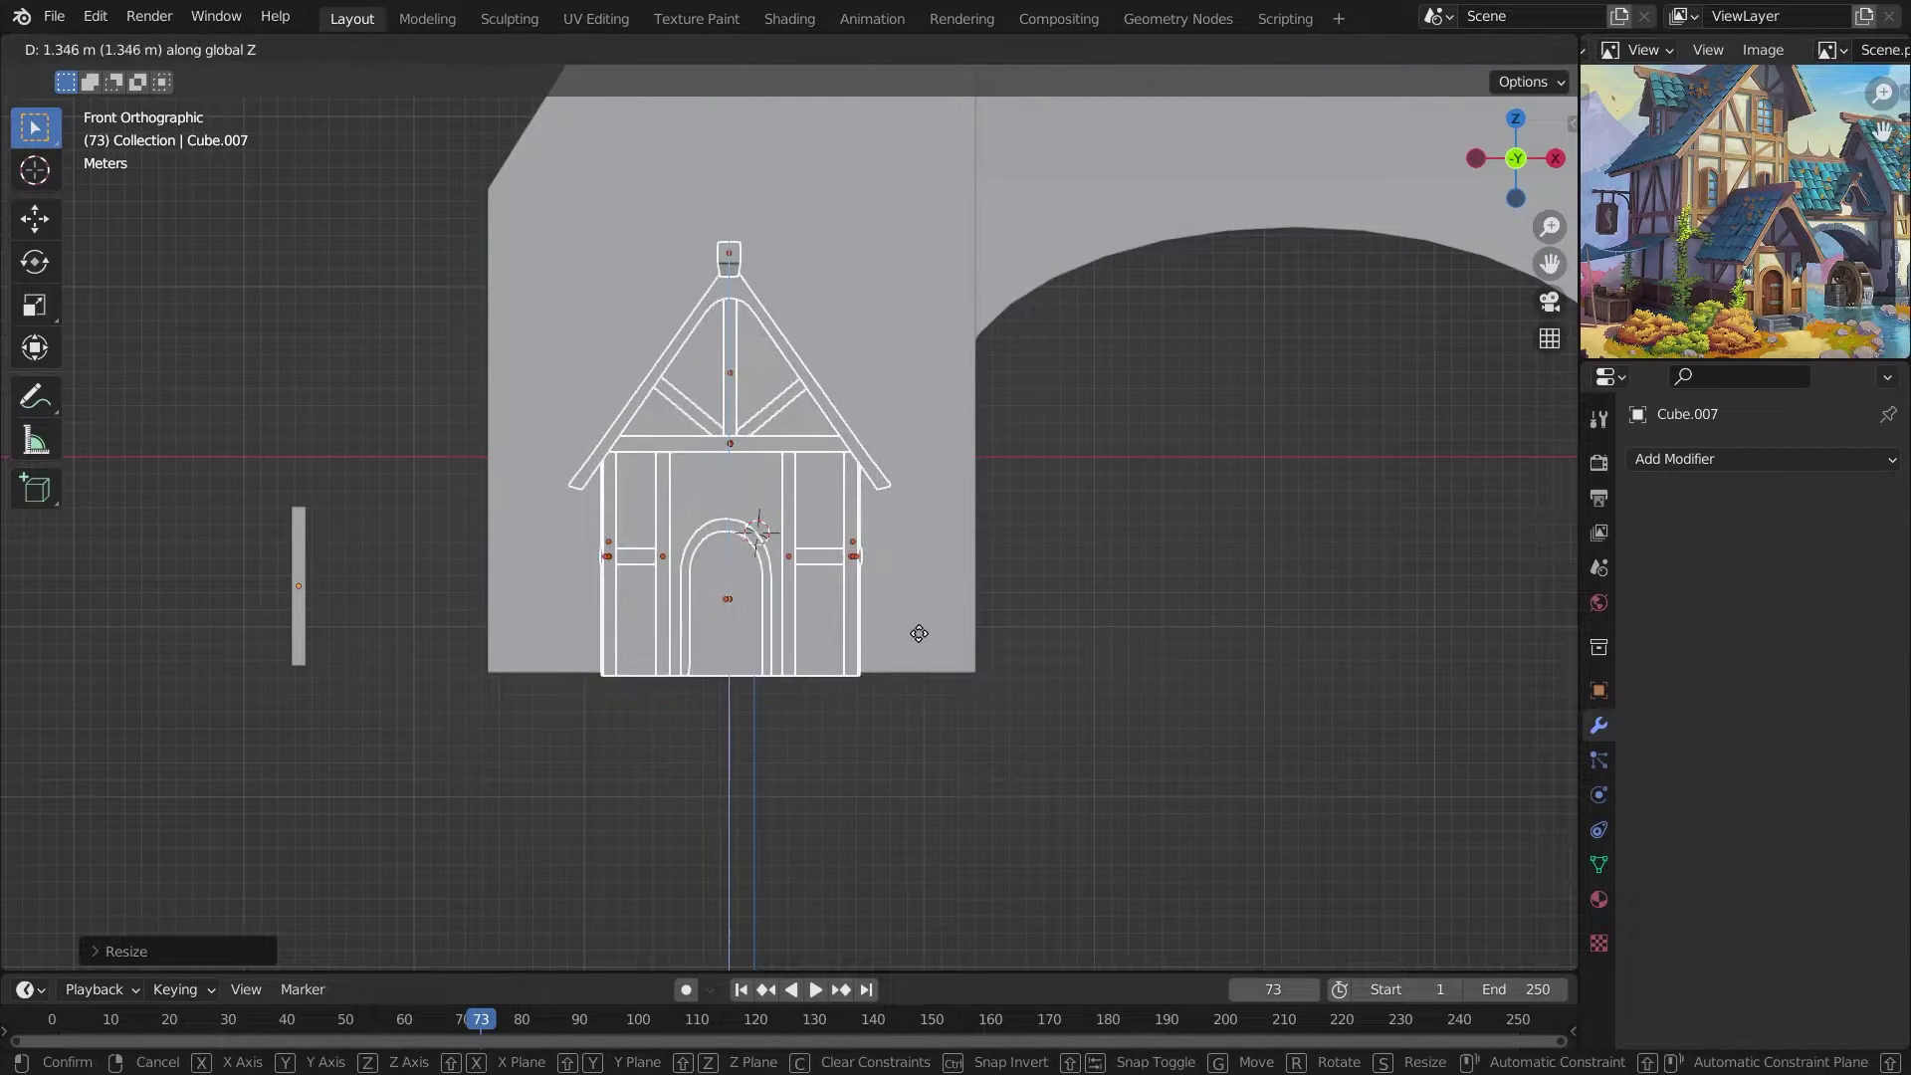
pyautogui.click(918, 633)
pyautogui.moveTo(918, 633); pyautogui.dragTo(738, 684, button='middle')
# Duplicate the tower's roof faces and separate them into their own roof object.
pyautogui.click(685, 561)
pyautogui.press('KP_Divide')
pyautogui.press('KP_1')
pyautogui.press('Tab')
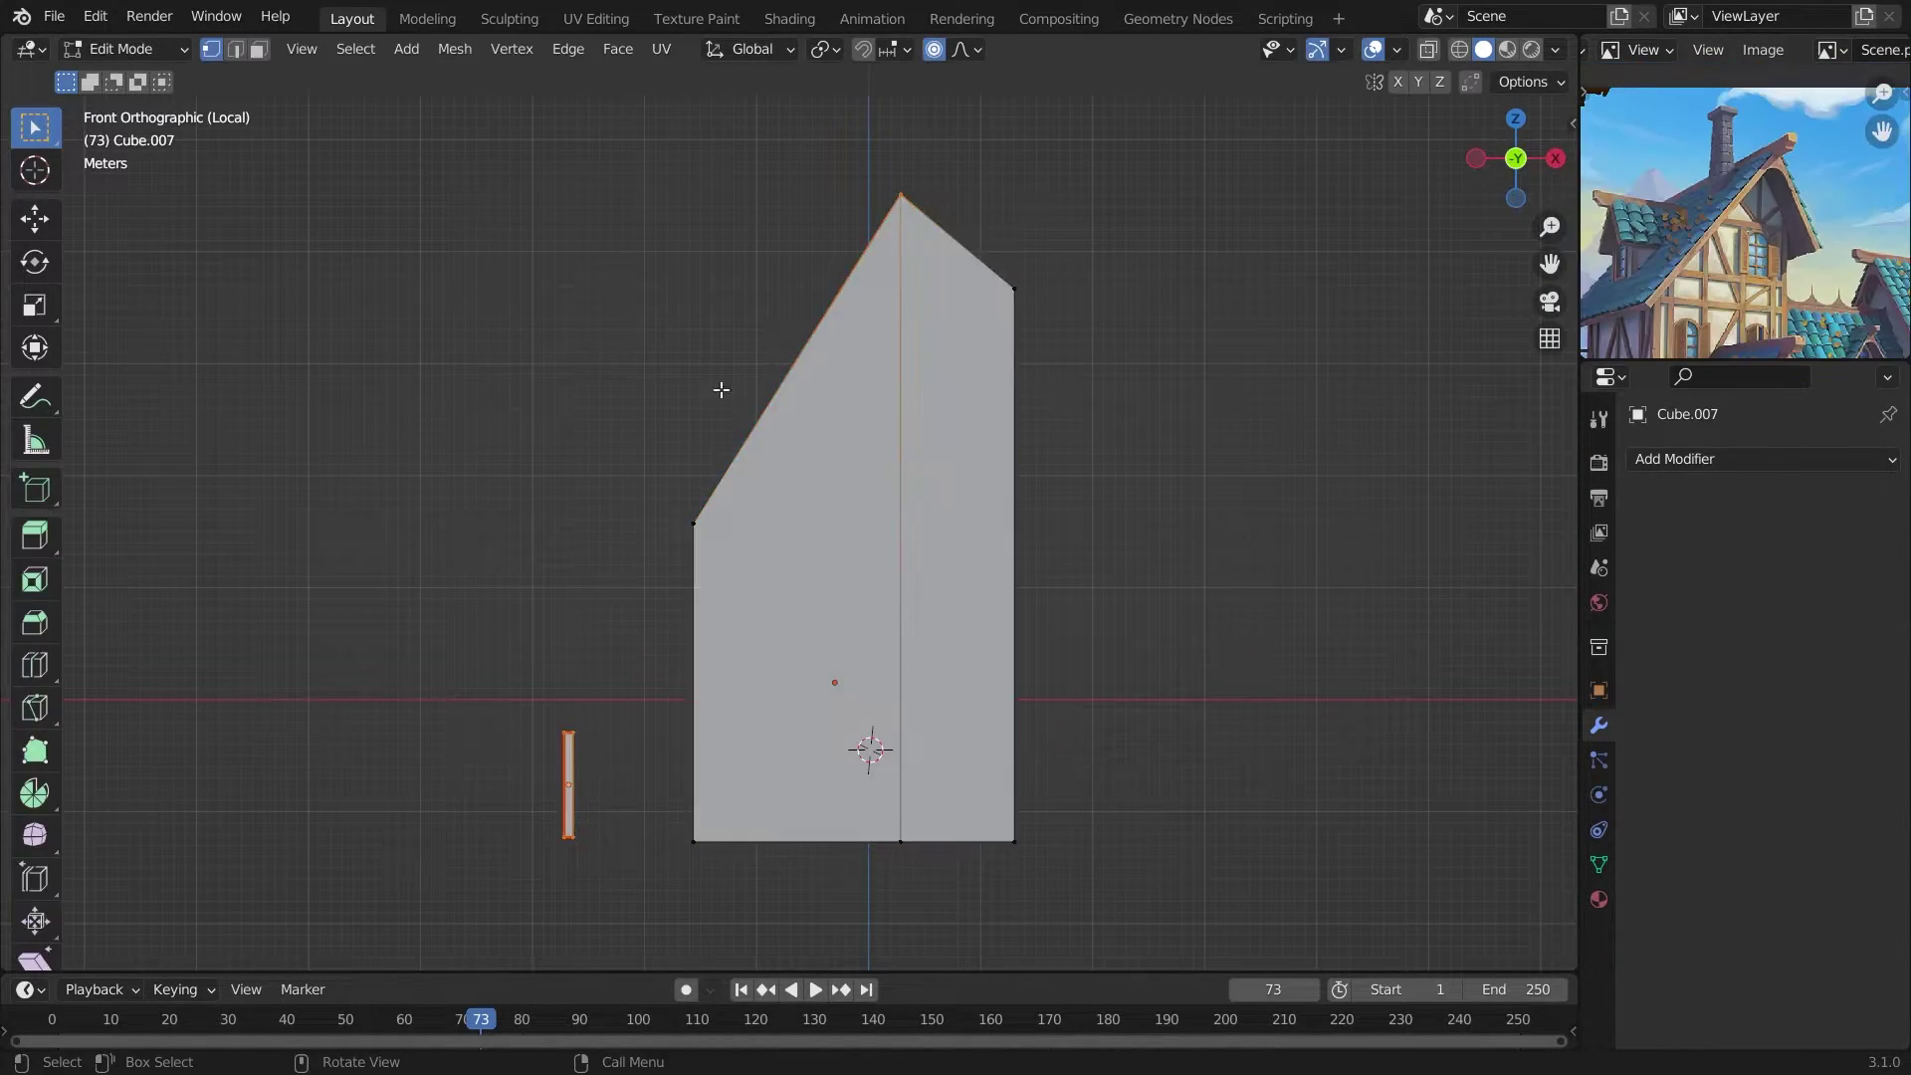
pyautogui.moveTo(722, 389)
pyautogui.mouseDown(button='middle')
pyautogui.moveTo(896, 504)
pyautogui.moveTo(767, 414)
pyautogui.moveTo(414, 537)
pyautogui.mouseUp(button='middle')
pyautogui.hotkey('shift', 'd')
pyautogui.press('Escape')
pyautogui.press('p')
pyautogui.press('Tab')
pyautogui.press('Tab')
# Scale the roof object up so it overhangs the tower.
pyautogui.press('KP_1')
pyautogui.press('s')
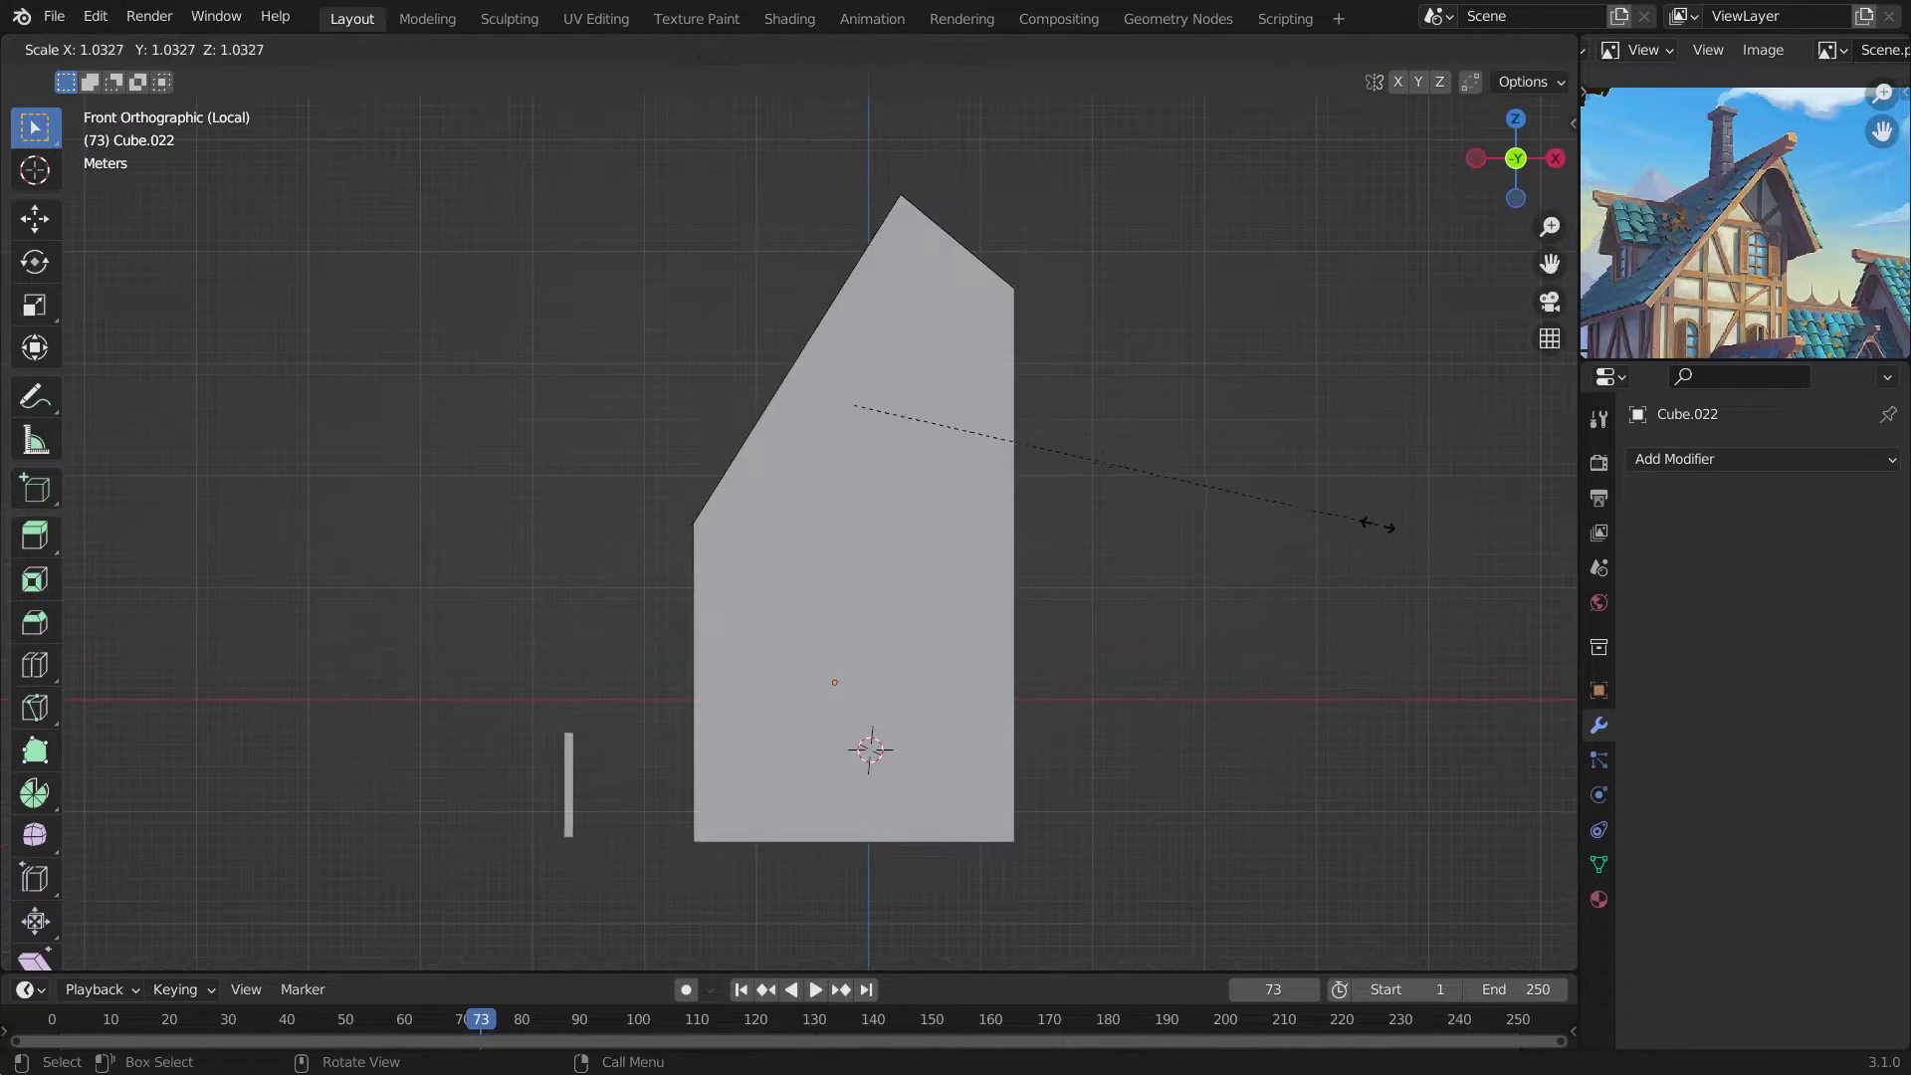
pyautogui.moveTo(934, 299); pyautogui.dragTo(797, 497, button='middle')
pyautogui.press('KP_1')
pyautogui.press('Tab')
pyautogui.moveTo(697, 537)
pyautogui.mouseDown(button='middle')
pyautogui.moveTo(788, 559)
pyautogui.moveTo(697, 498)
pyautogui.moveTo(687, 463)
pyautogui.moveTo(538, 643)
pyautogui.moveTo(1322, 611)
pyautogui.moveTo(1574, 699)
pyautogui.mouseUp(button='middle')
pyautogui.press('Tab')
pyautogui.press('Tab')
pyautogui.press('Tab')
pyautogui.press('Tab')
# Give the roof a Solidify modifier with -0.09 m thickness and rescale it.
pyautogui.click(1761, 459)
pyautogui.click(1383, 855)
pyautogui.moveTo(1799, 568); pyautogui.dragTo(1772, 567)
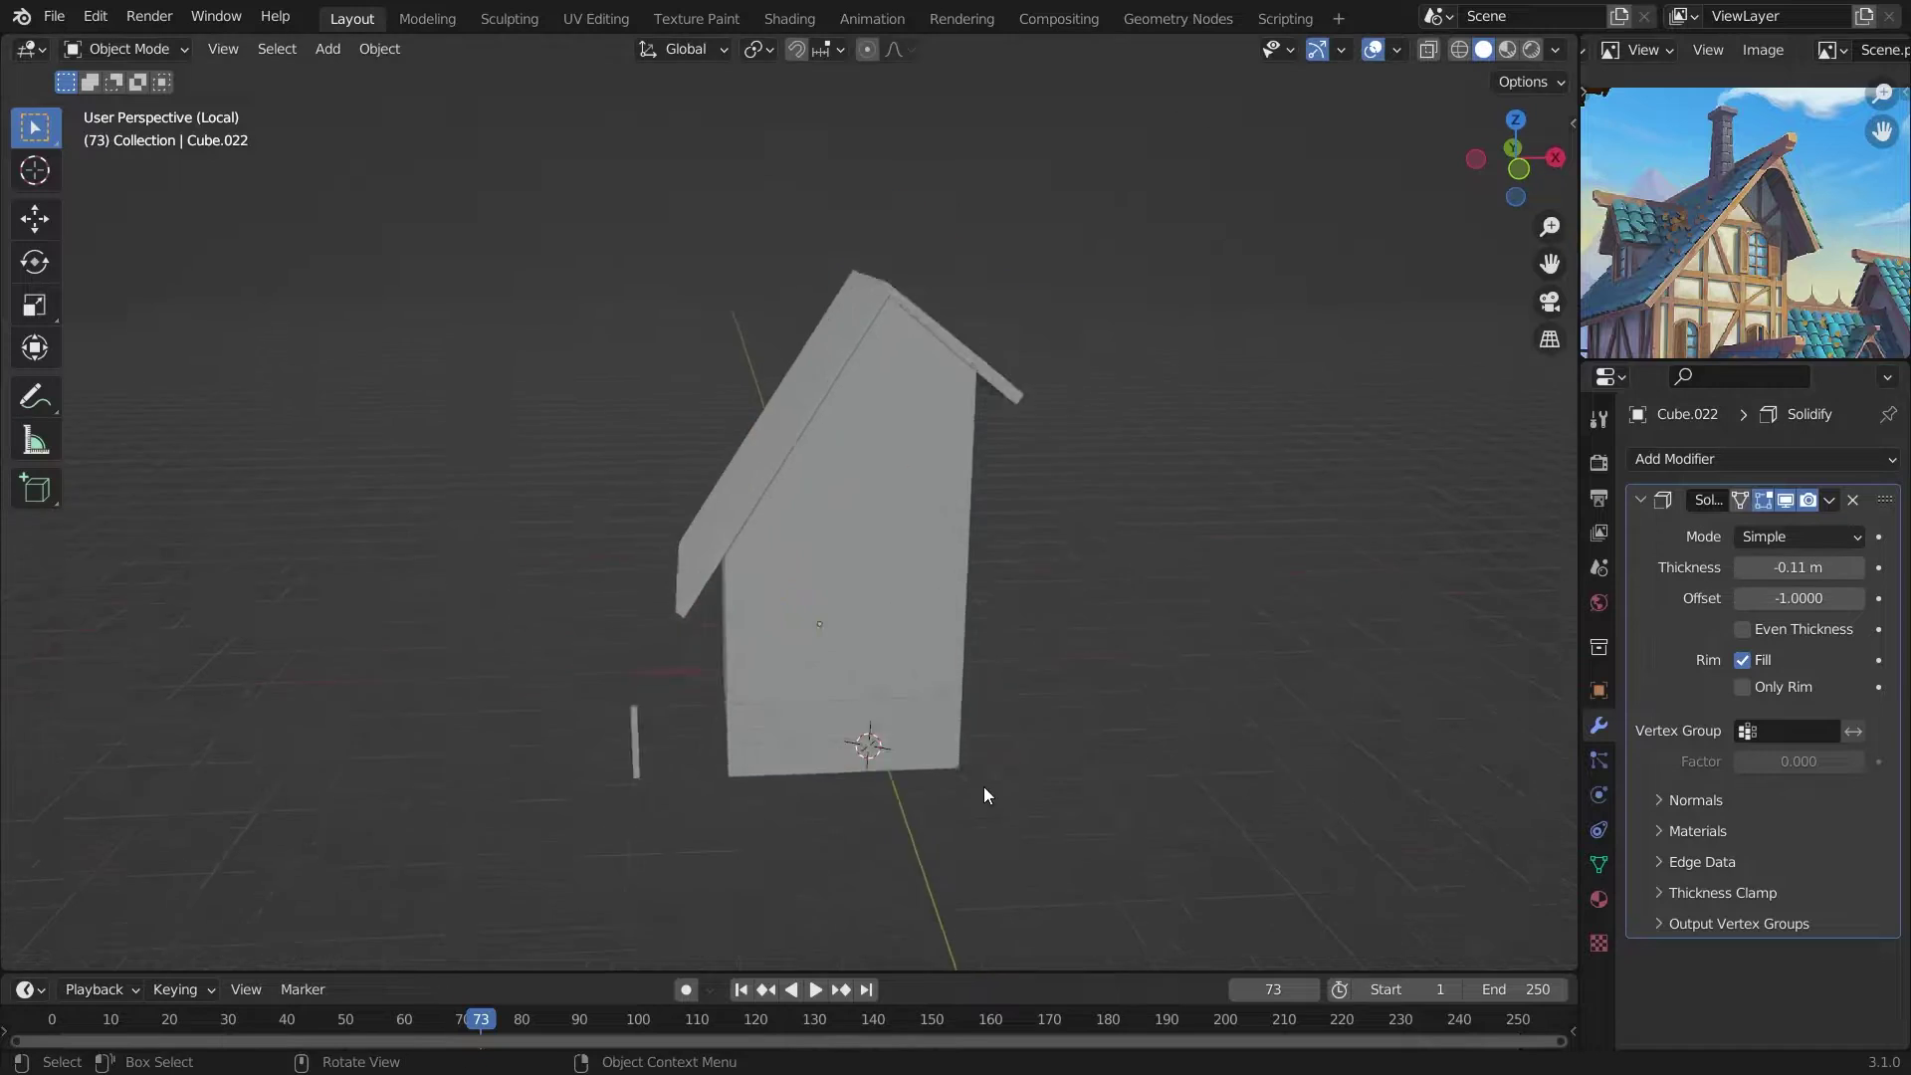
pyautogui.moveTo(983, 786); pyautogui.dragTo(836, 767, button='middle')
pyautogui.moveTo(1781, 192); pyautogui.dragTo(1791, 199, button='middle')
pyautogui.moveTo(1194, 329); pyautogui.dragTo(978, 384, button='middle')
pyautogui.press('s')
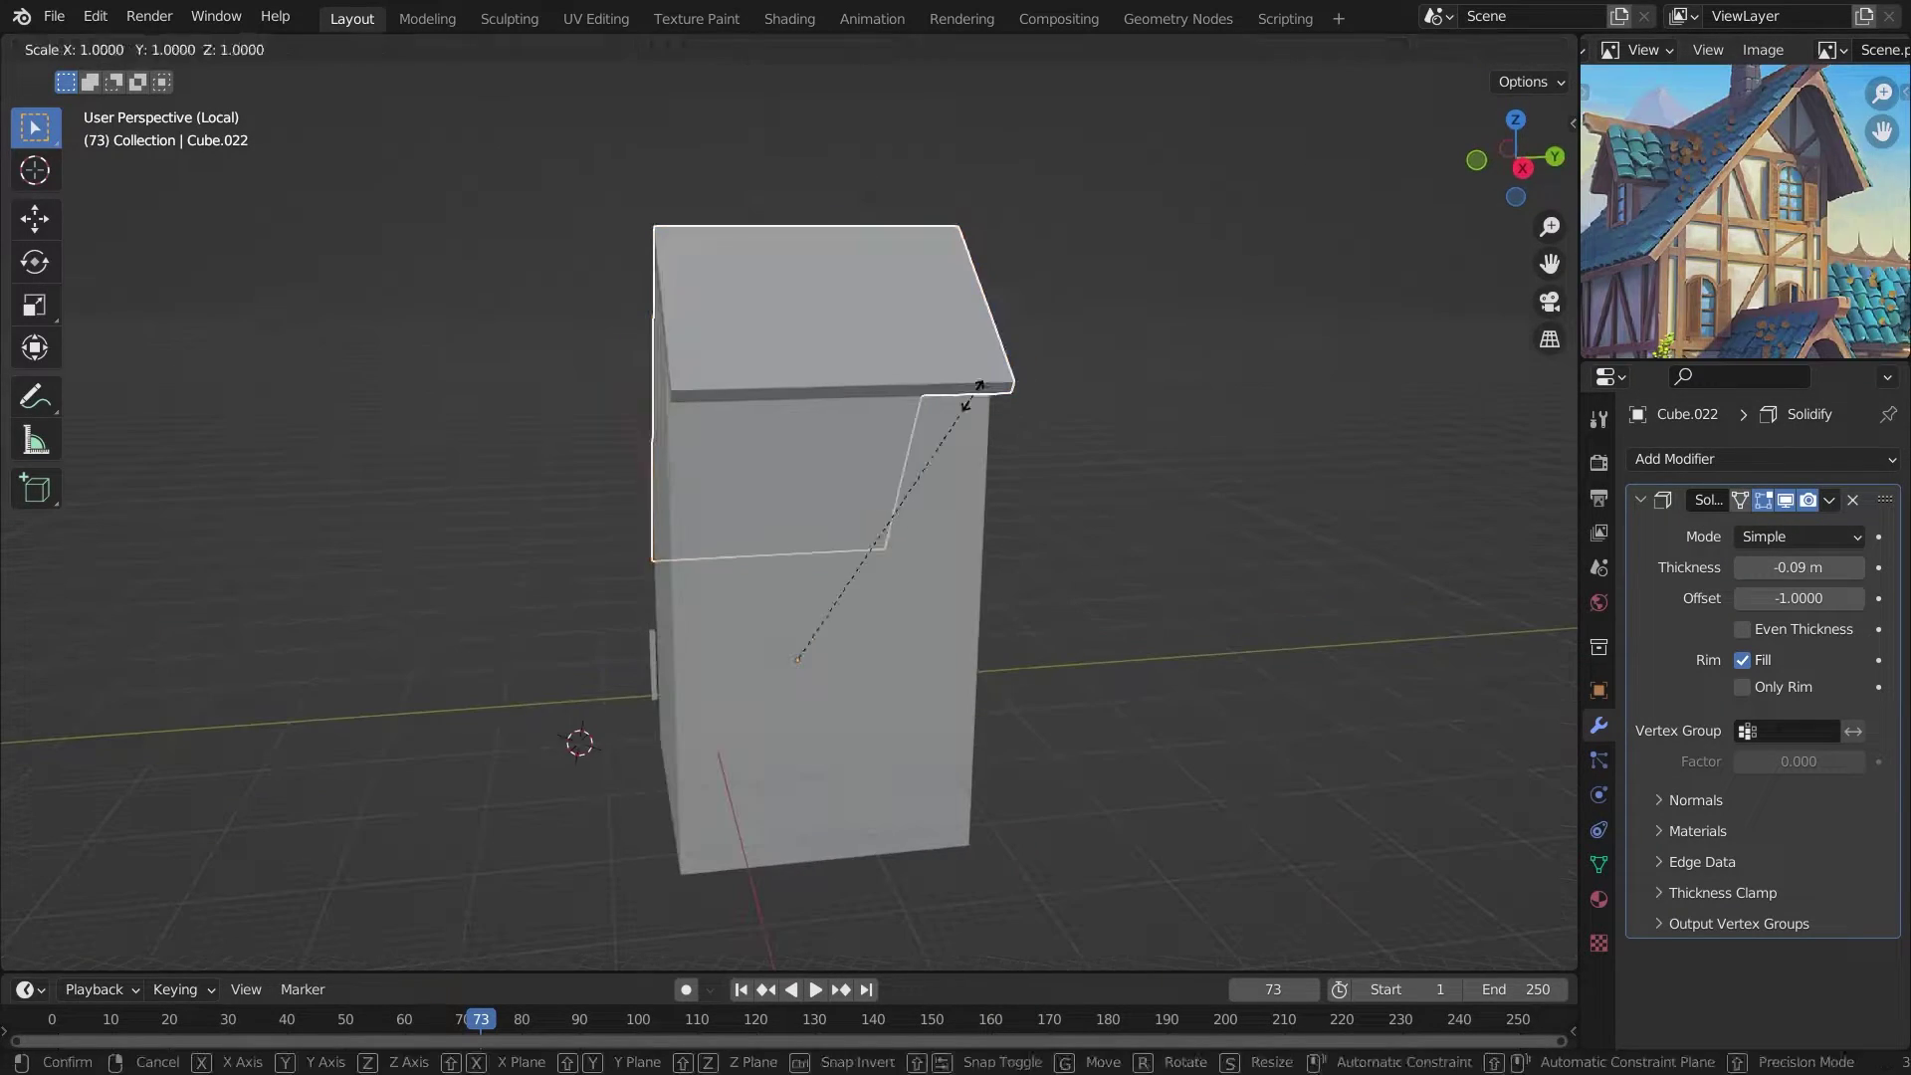
pyautogui.press('KP_Divide')
# Duplicate a timber plank and resize it near the tower's roof peak.
pyautogui.hotkey('shift', 'd')
pyautogui.press('Escape')
pyautogui.press('KP_Divide')
pyautogui.moveTo(565, 613)
pyautogui.mouseDown(button='middle')
pyautogui.moveTo(667, 881)
pyautogui.moveTo(866, 277)
pyautogui.mouseUp(button='middle')
pyautogui.press('s')
pyautogui.click(1045, 259)
pyautogui.moveTo(1045, 259); pyautogui.dragTo(928, 257, button='middle')
# Slide the plank along the Y axis and view the roof from the front.
pyautogui.press('g')
pyautogui.press('y')
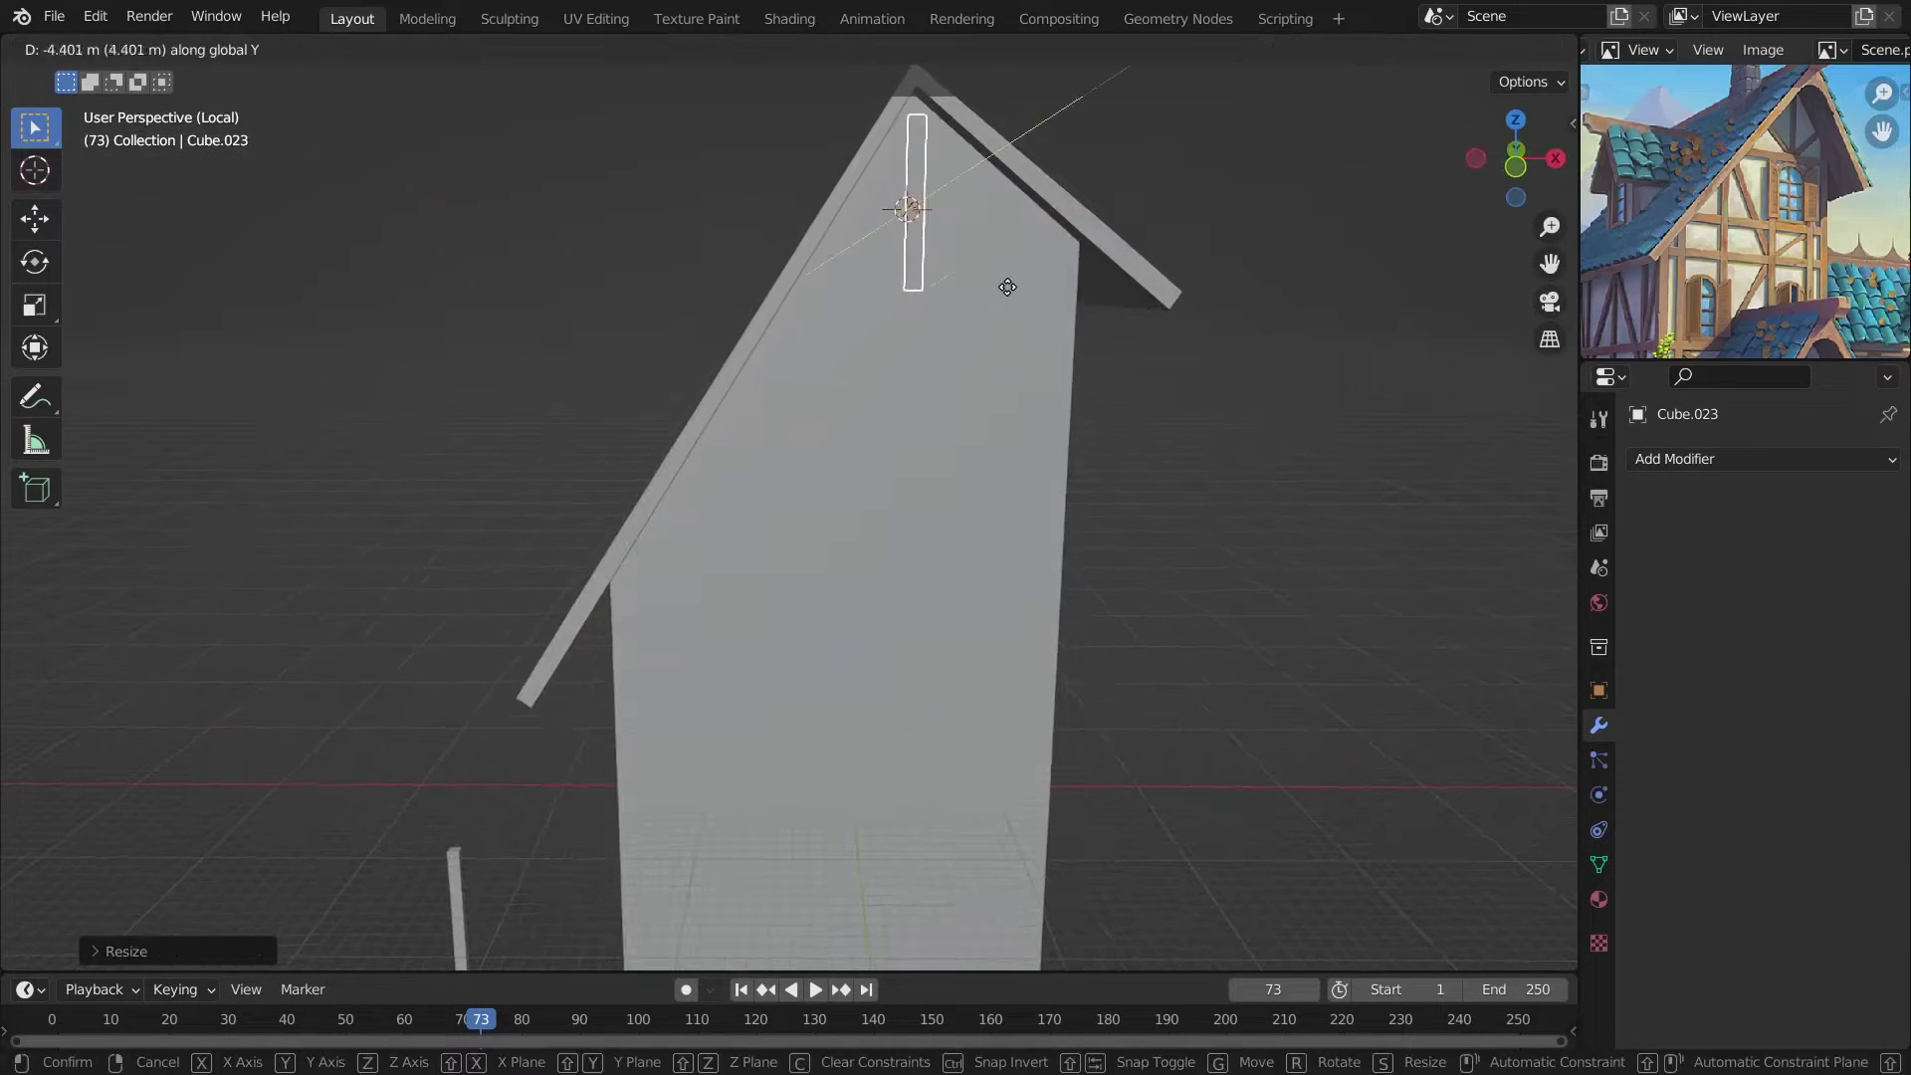
pyautogui.press('KP_1')
pyautogui.scroll(2, 1160, 525)
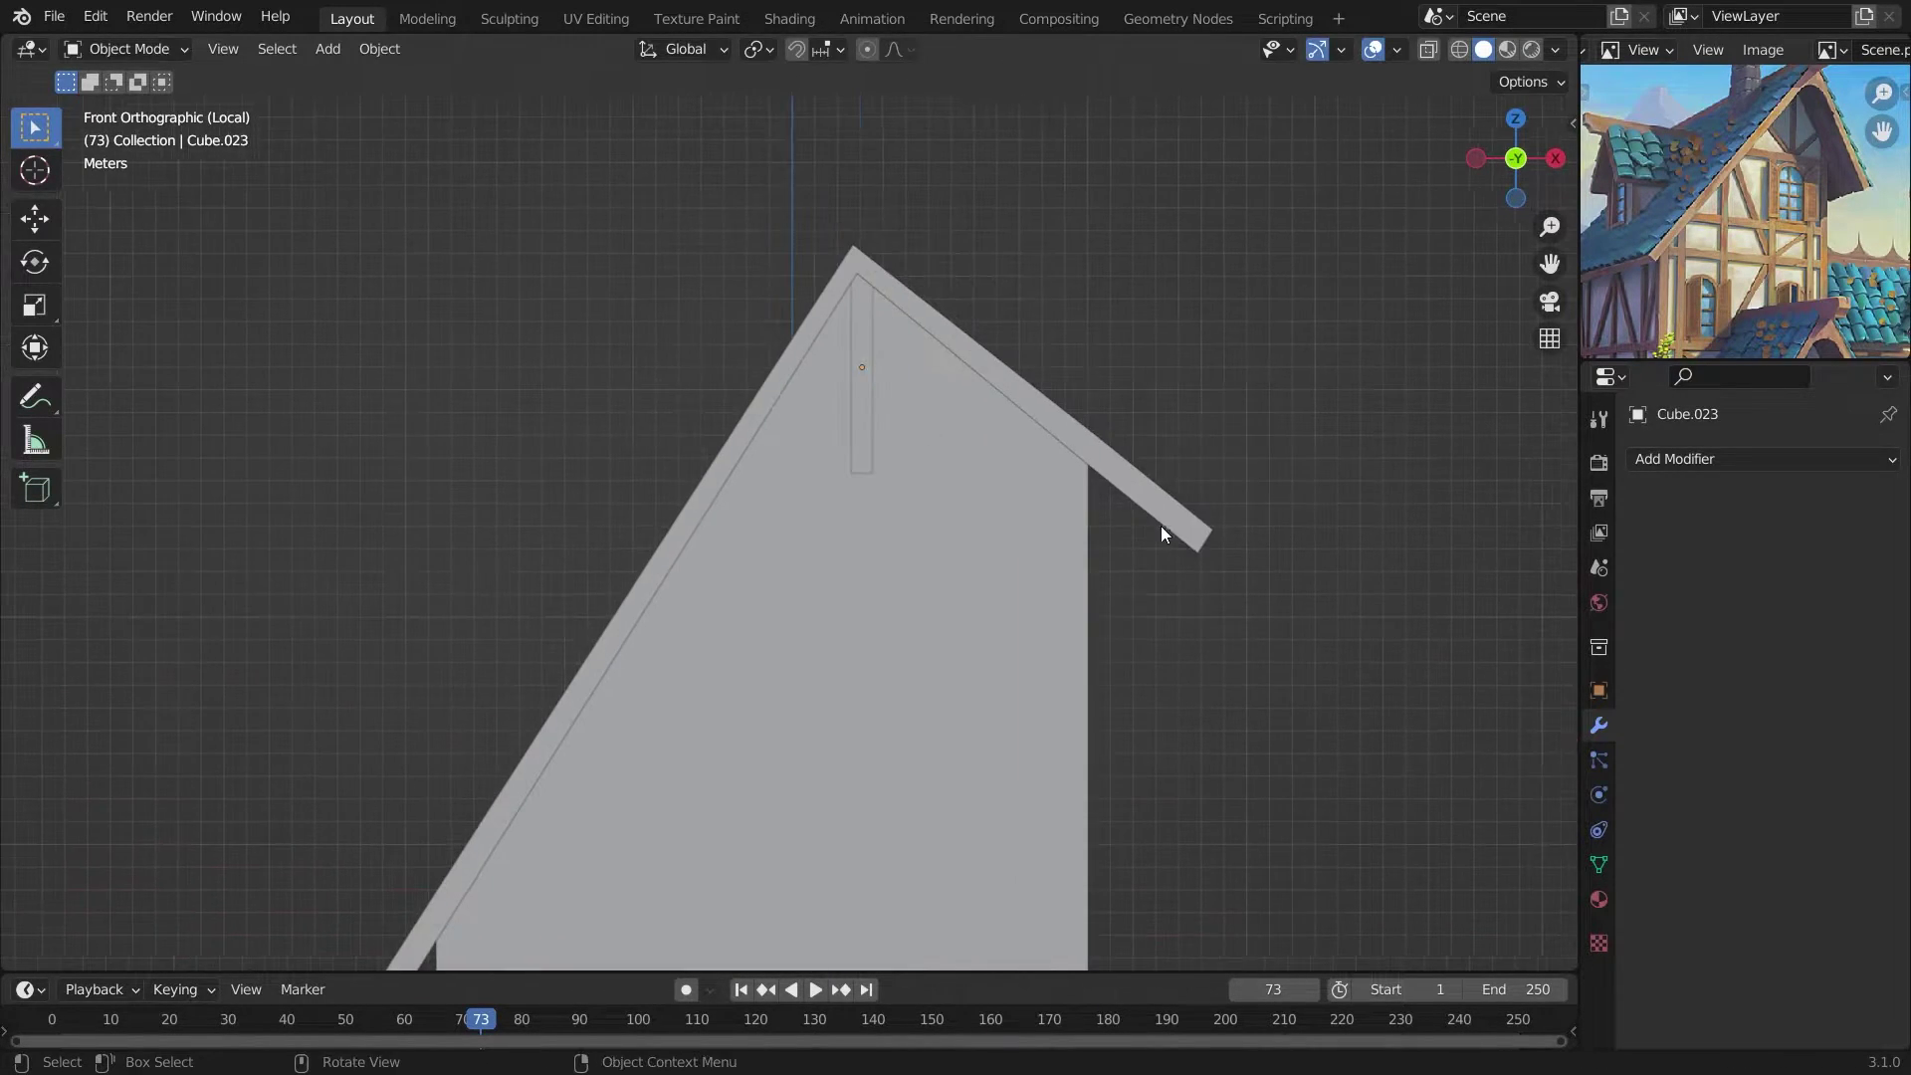
pyautogui.scroll(2, 1161, 525)
# Copy the plank, rotate it on X into a diagonal brace, and position it.
pyautogui.hotkey('shift', 'd')
pyautogui.press('r')
pyautogui.press('x')
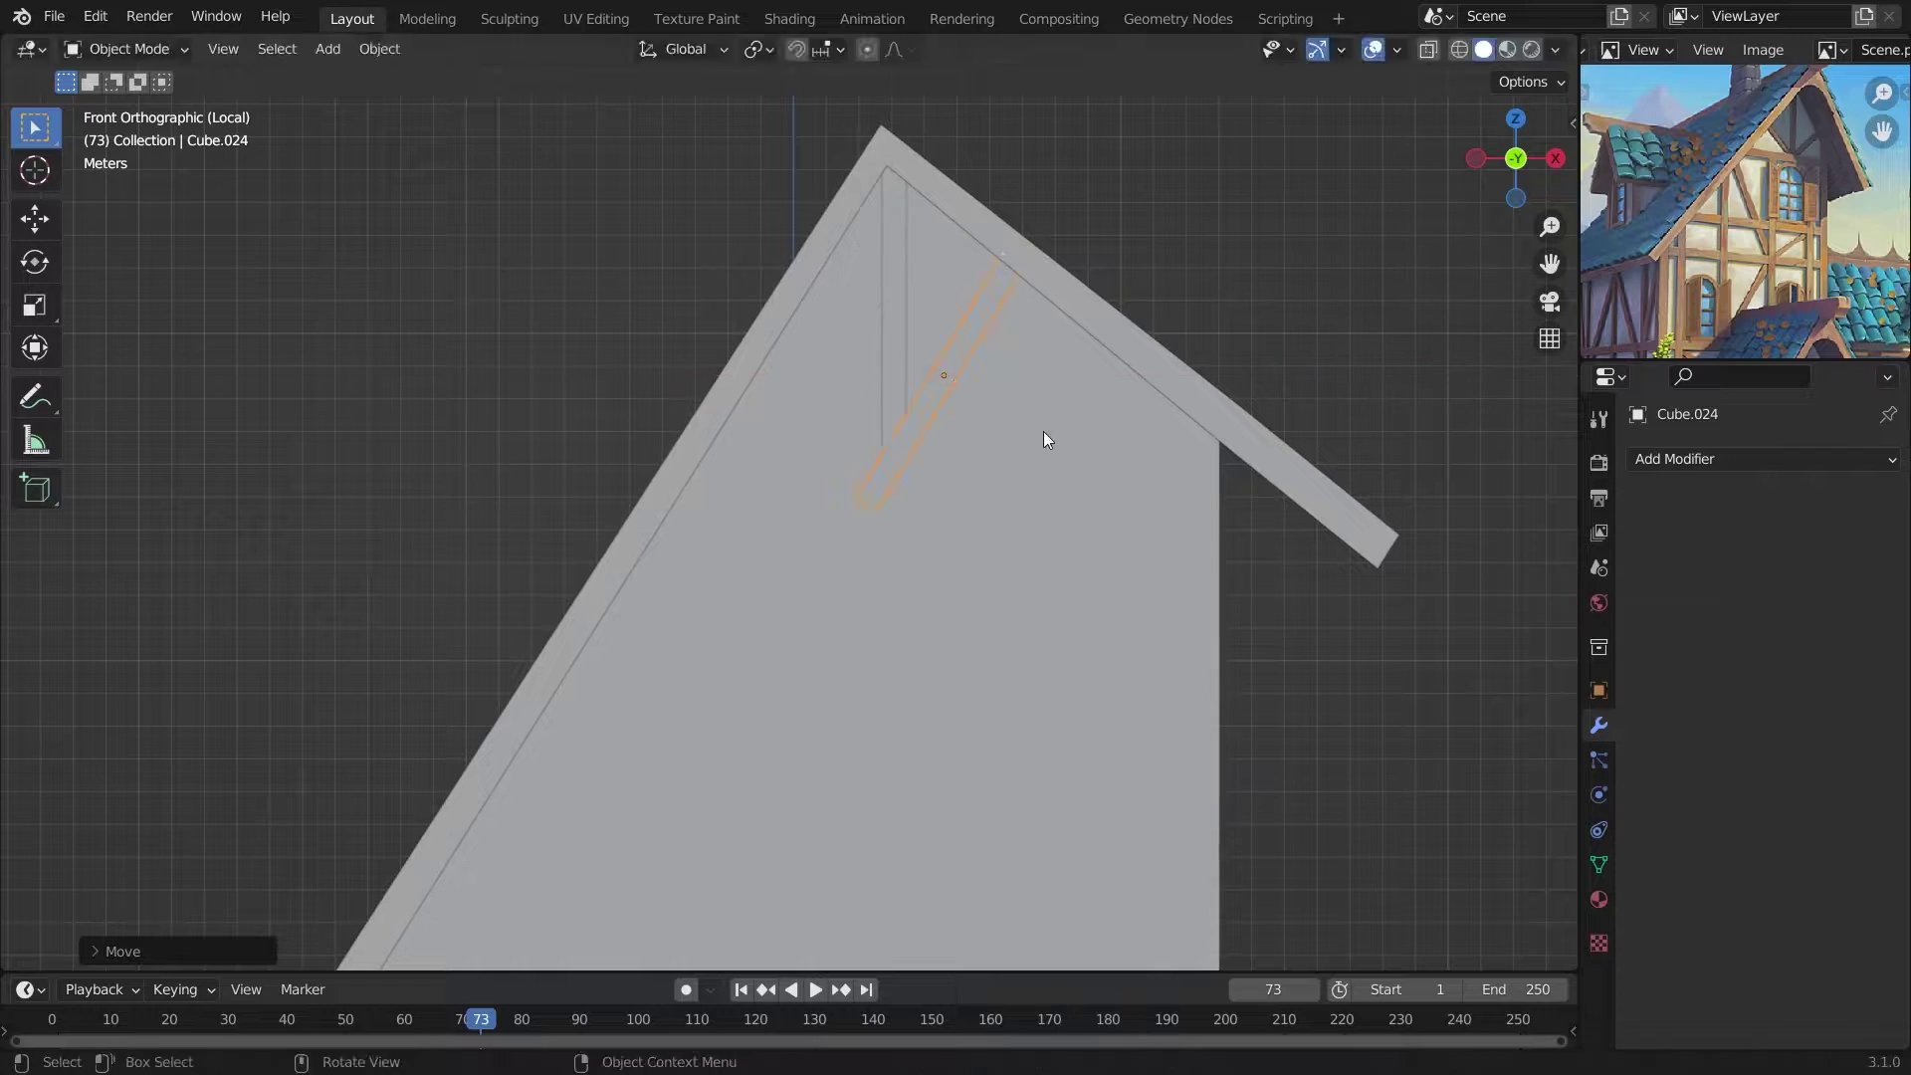
pyautogui.click(1152, 483)
pyautogui.press('g')
pyautogui.click(789, 608)
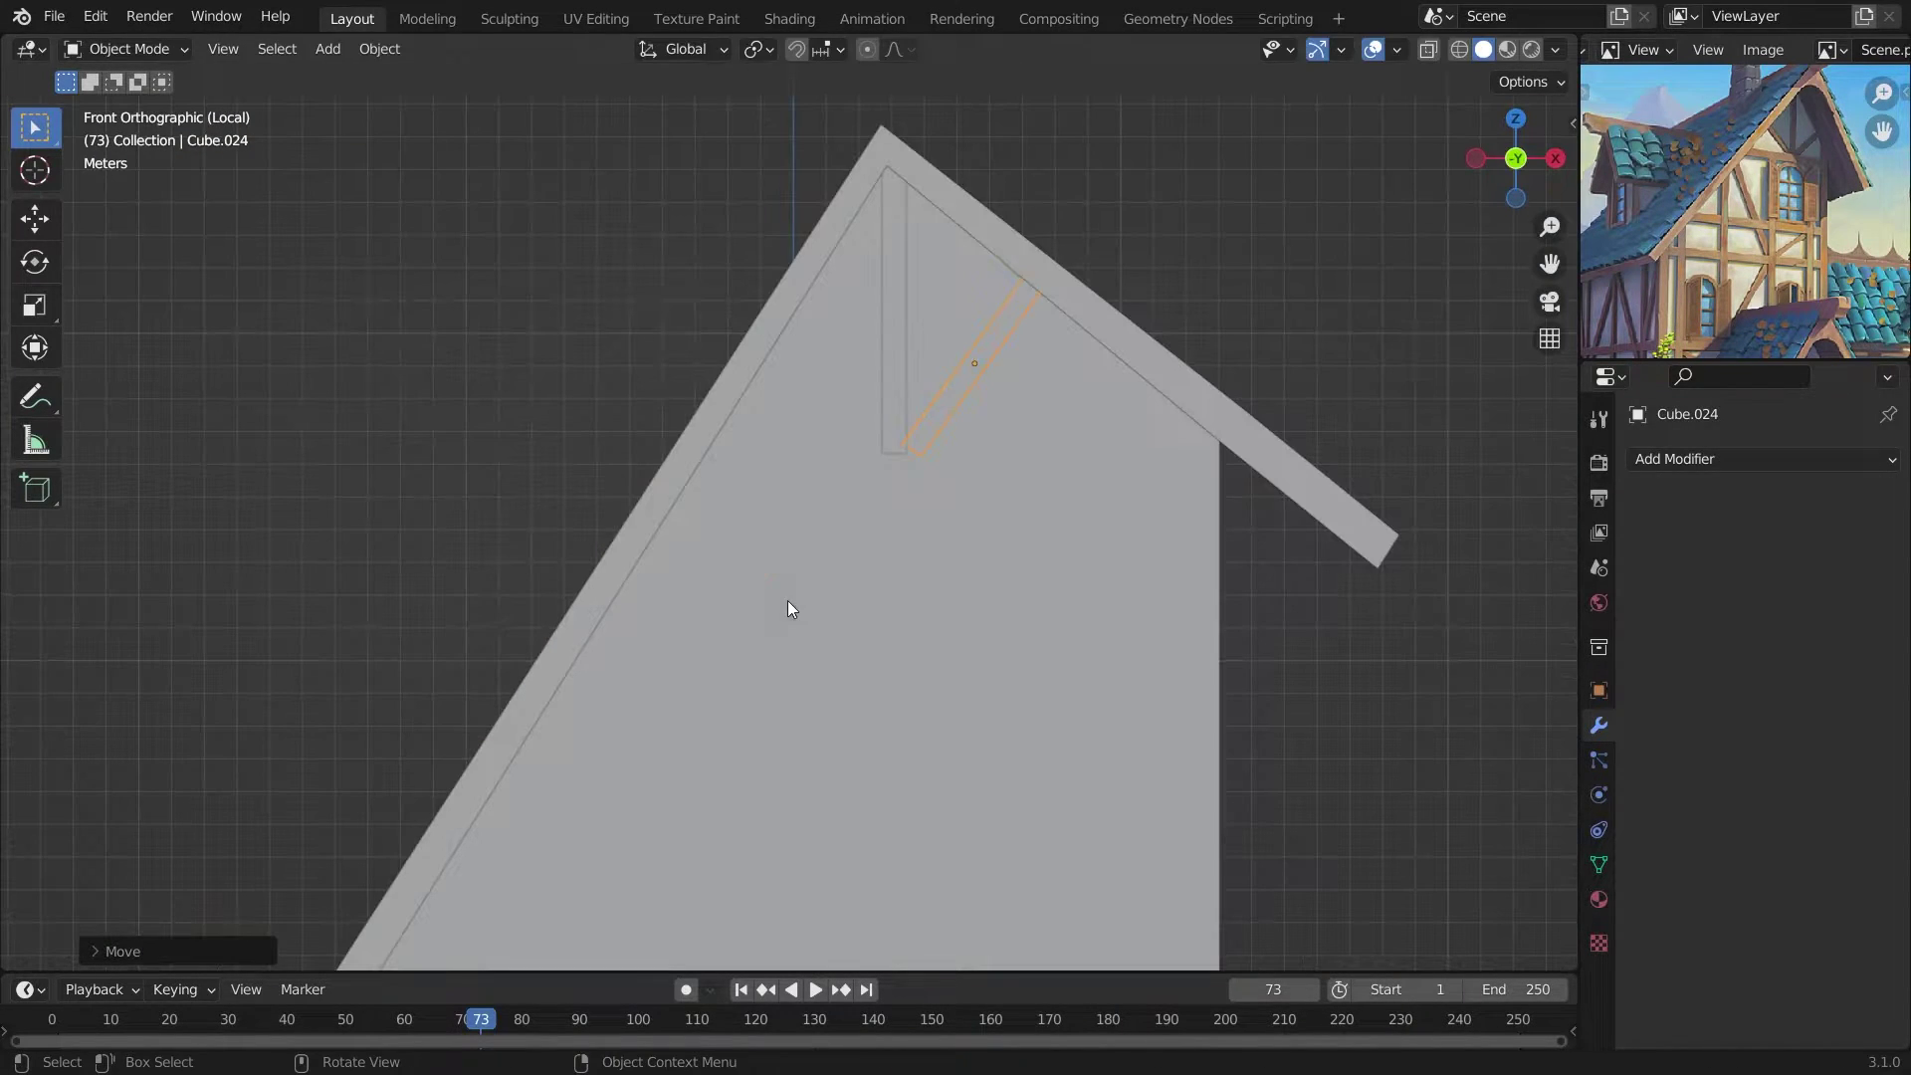
pyautogui.click(755, 480)
pyautogui.press('Tab')
pyautogui.hotkey('shift', 'z')
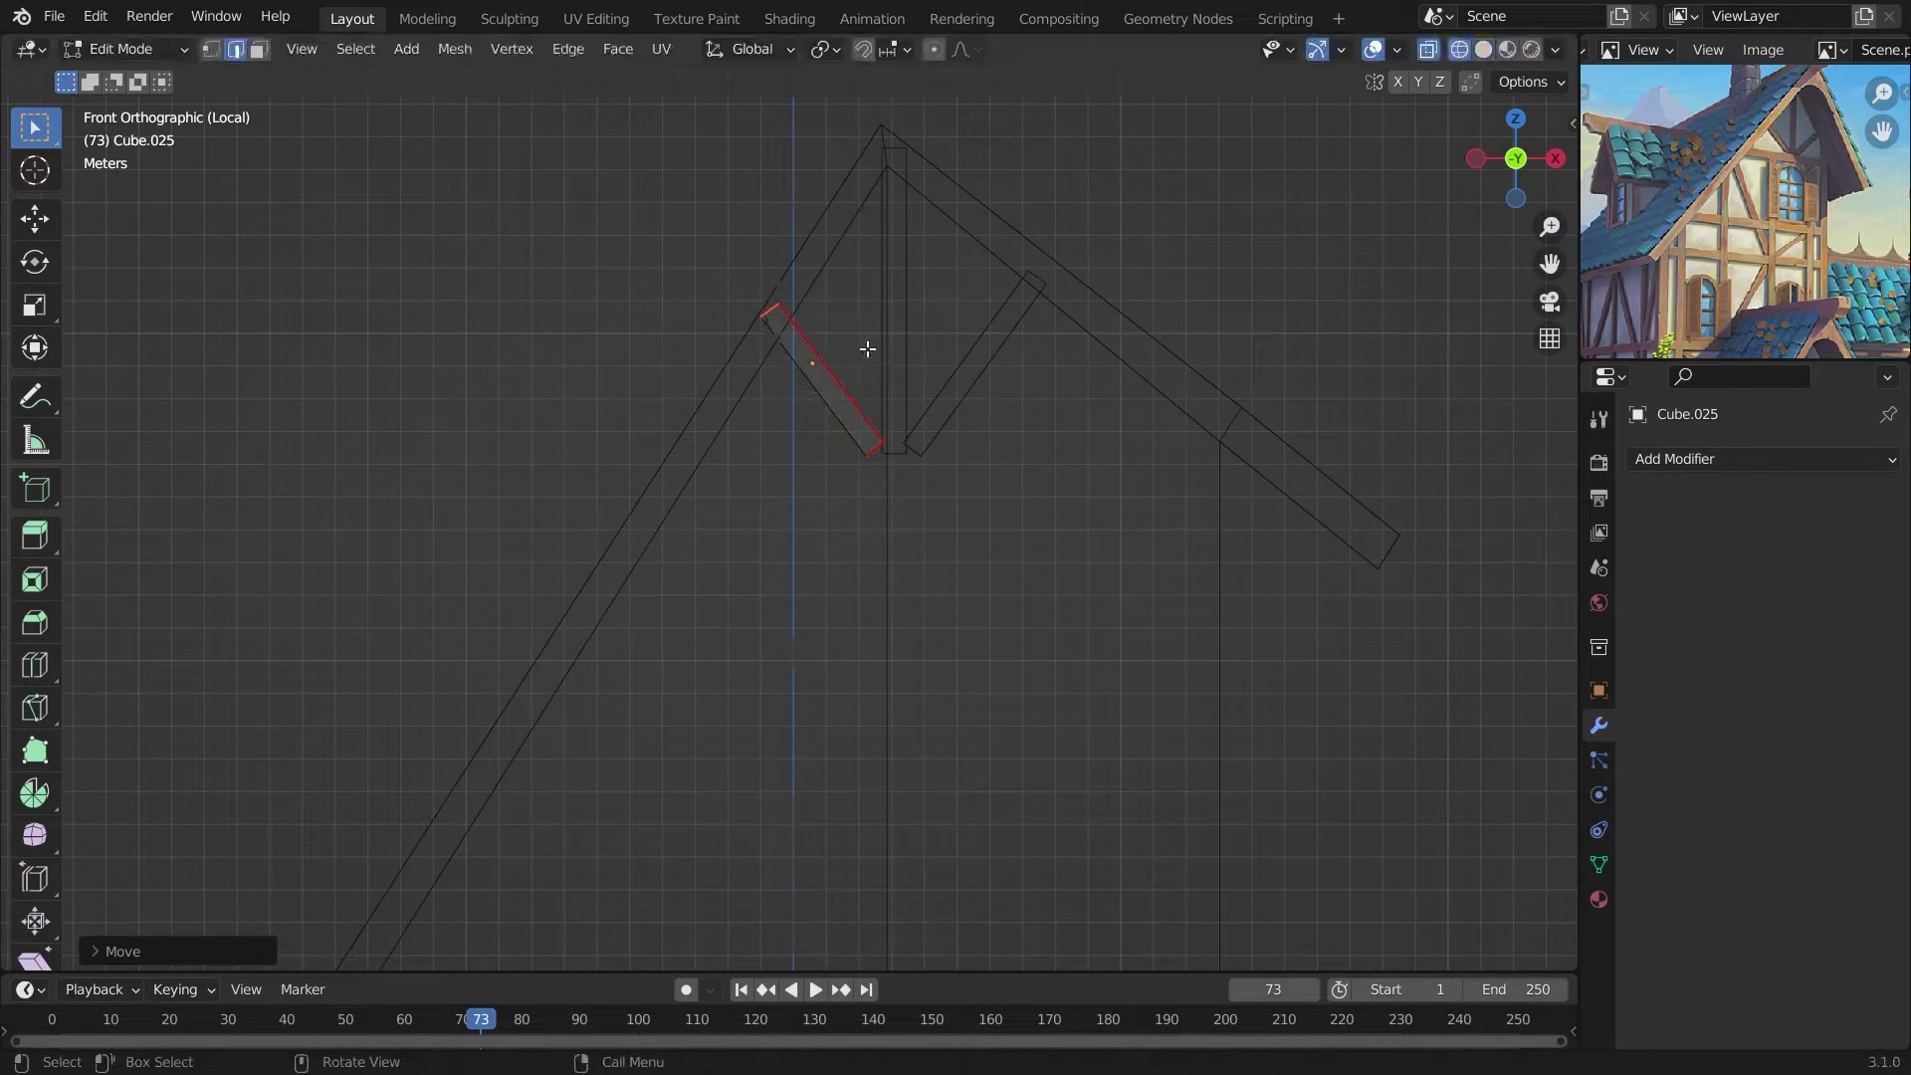
pyautogui.press('Tab')
pyautogui.hotkey('shift', 'z')
pyautogui.click(891, 349)
# Copy a post, rotate it horizontal as a beam, and stretch its left end to the roof.
pyautogui.hotkey('shift', 'd')
pyautogui.press('r')
pyautogui.press('x')
pyautogui.click(948, 483)
pyautogui.press('Tab')
pyautogui.hotkey('shift', 'z')
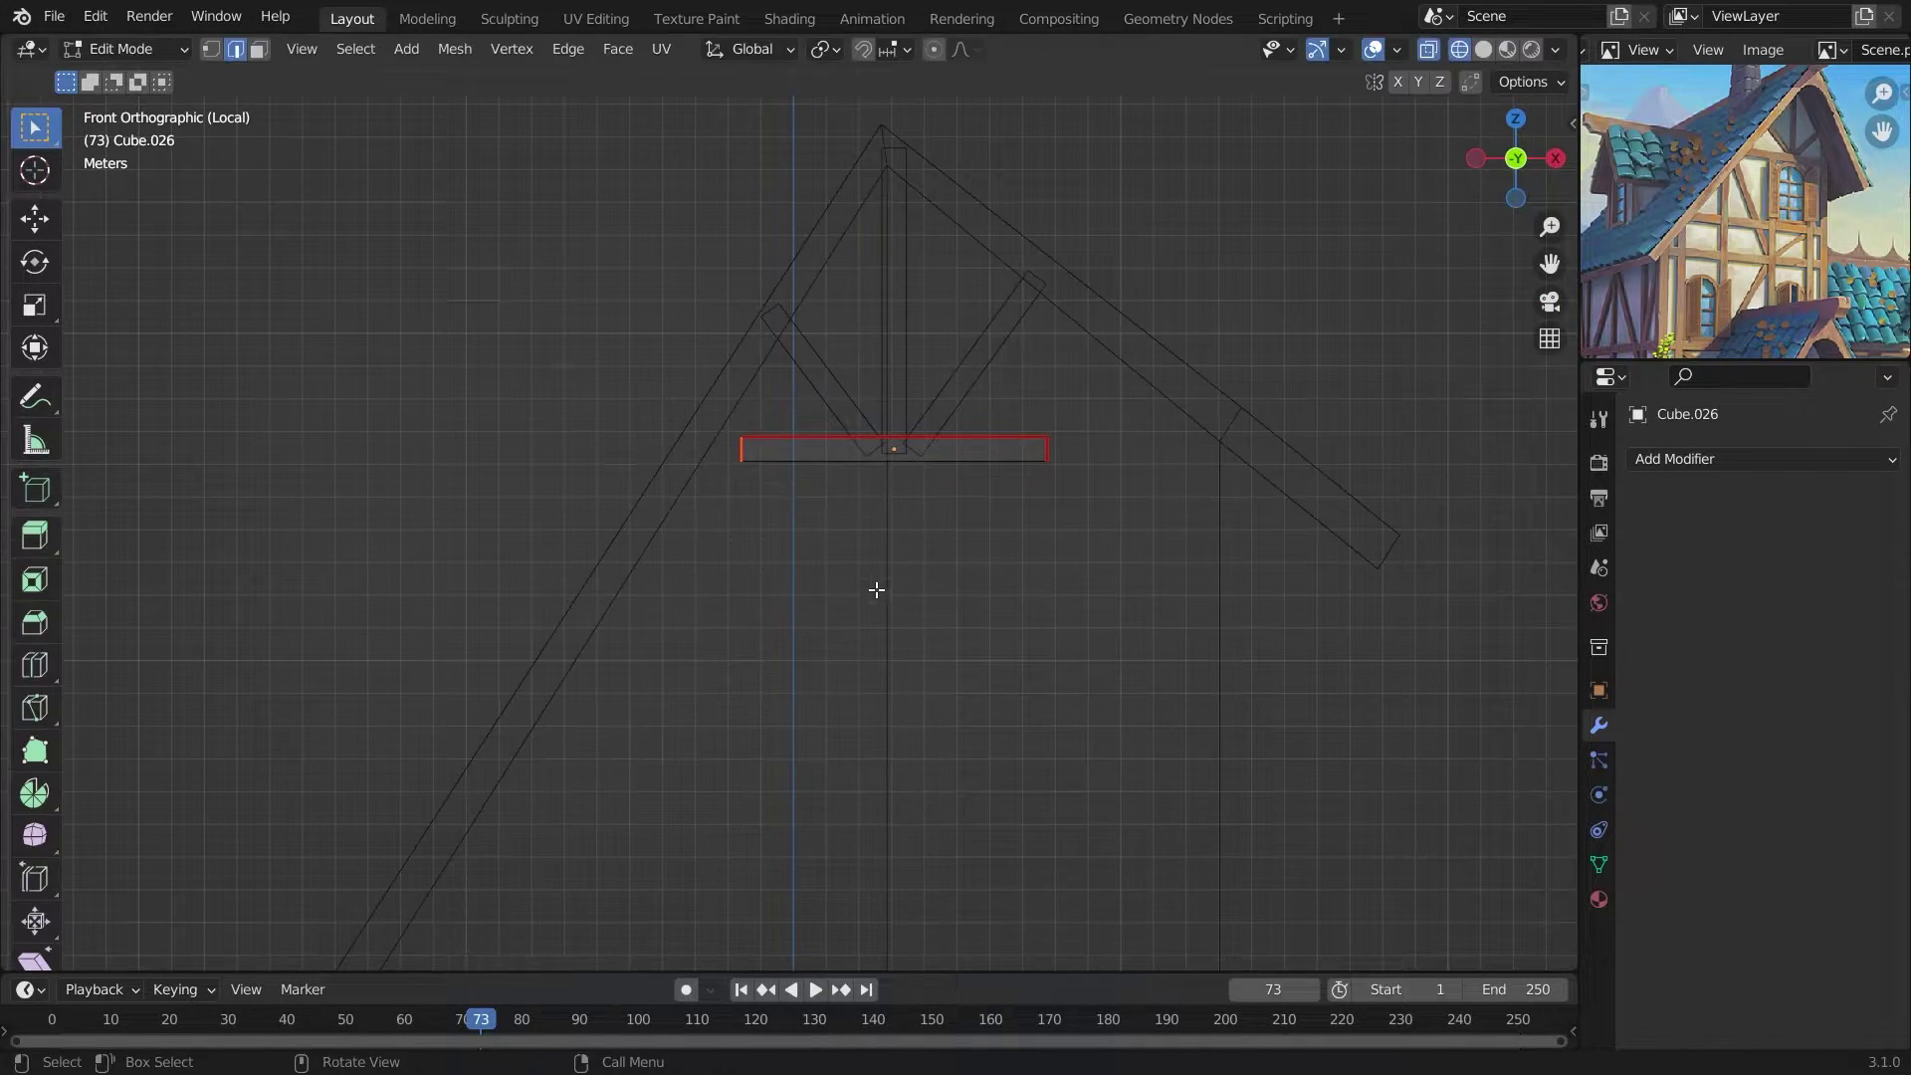
pyautogui.moveTo(1027, 364); pyautogui.dragTo(1158, 574)
pyautogui.click(1319, 595)
pyautogui.press('Tab')
pyautogui.hotkey('shift', 'z')
# Copy a piece into a new wall post and stretch its end vertically to length.
pyautogui.hotkey('shift', 'd')
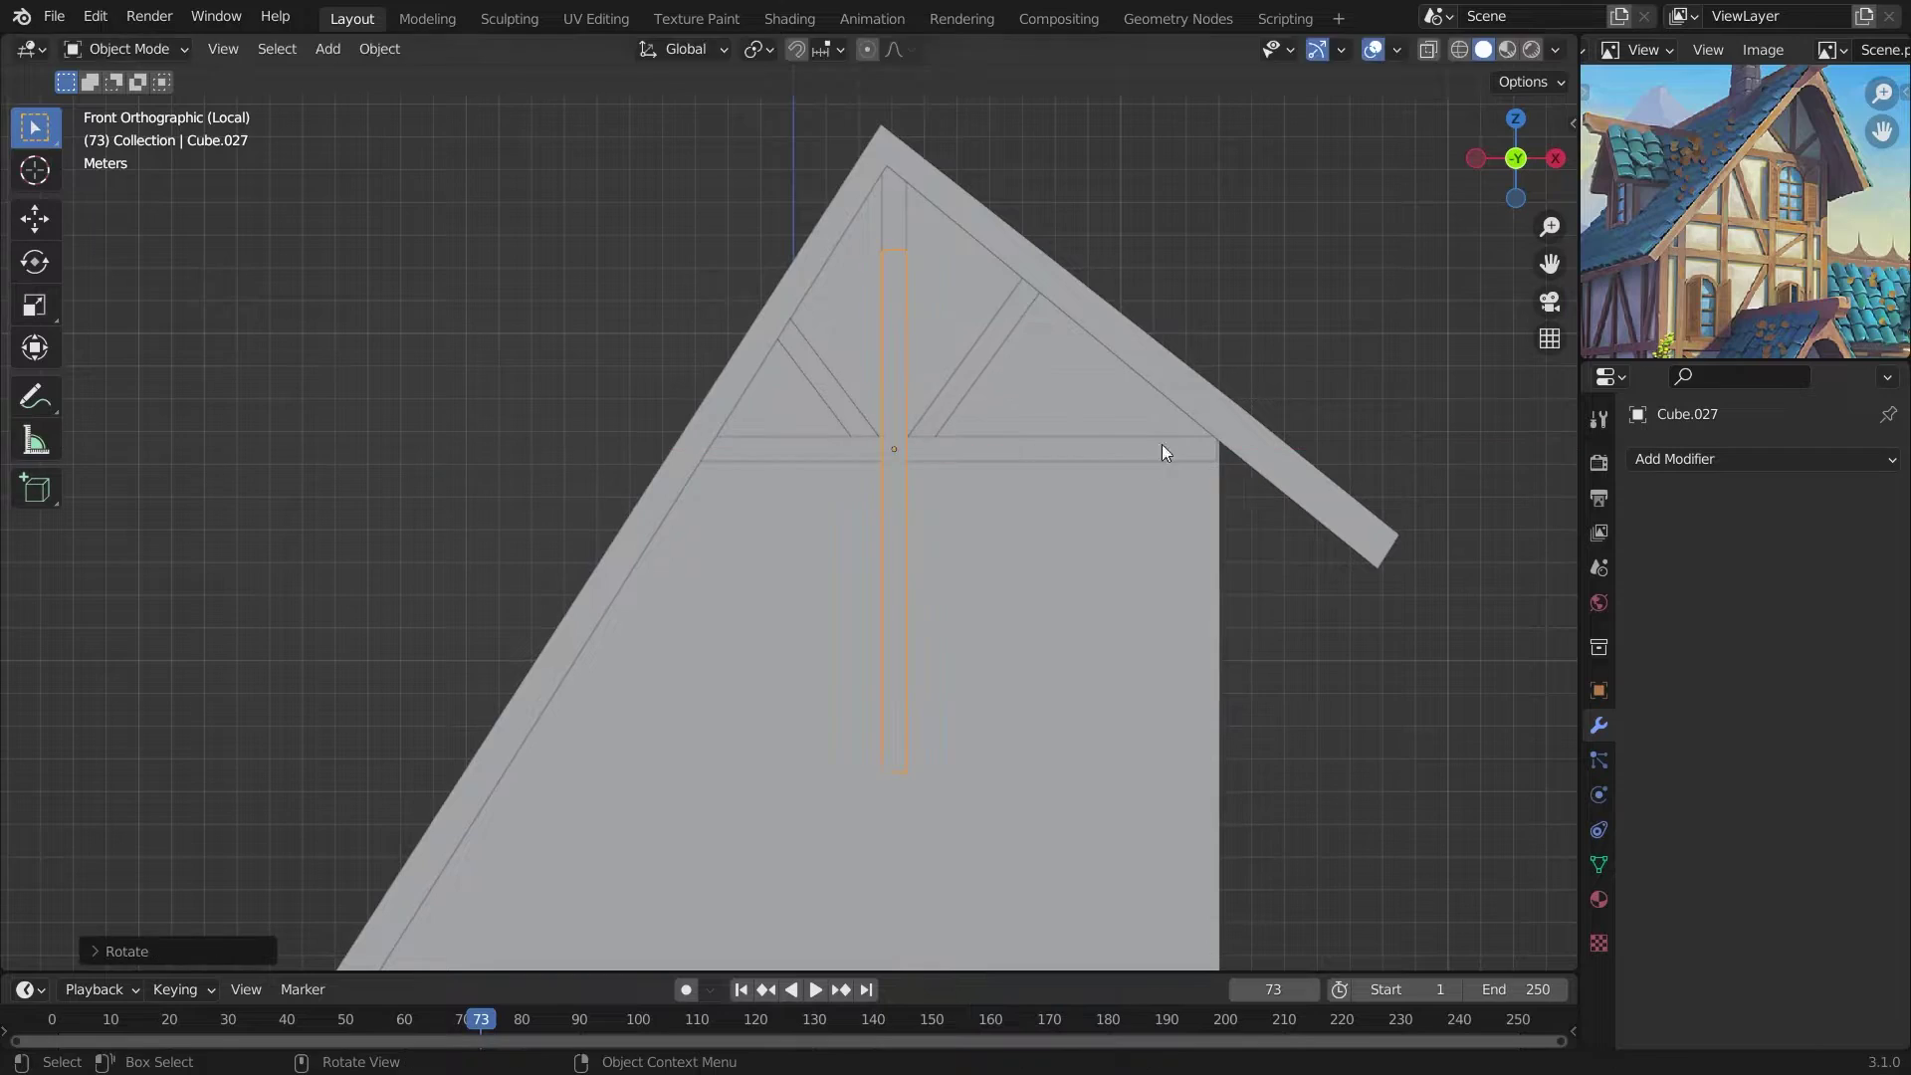
pyautogui.scroll(-4, 1293, 558)
pyautogui.keyDown('shift'); pyautogui.scroll(-4, 797, 677); pyautogui.keyUp('shift')
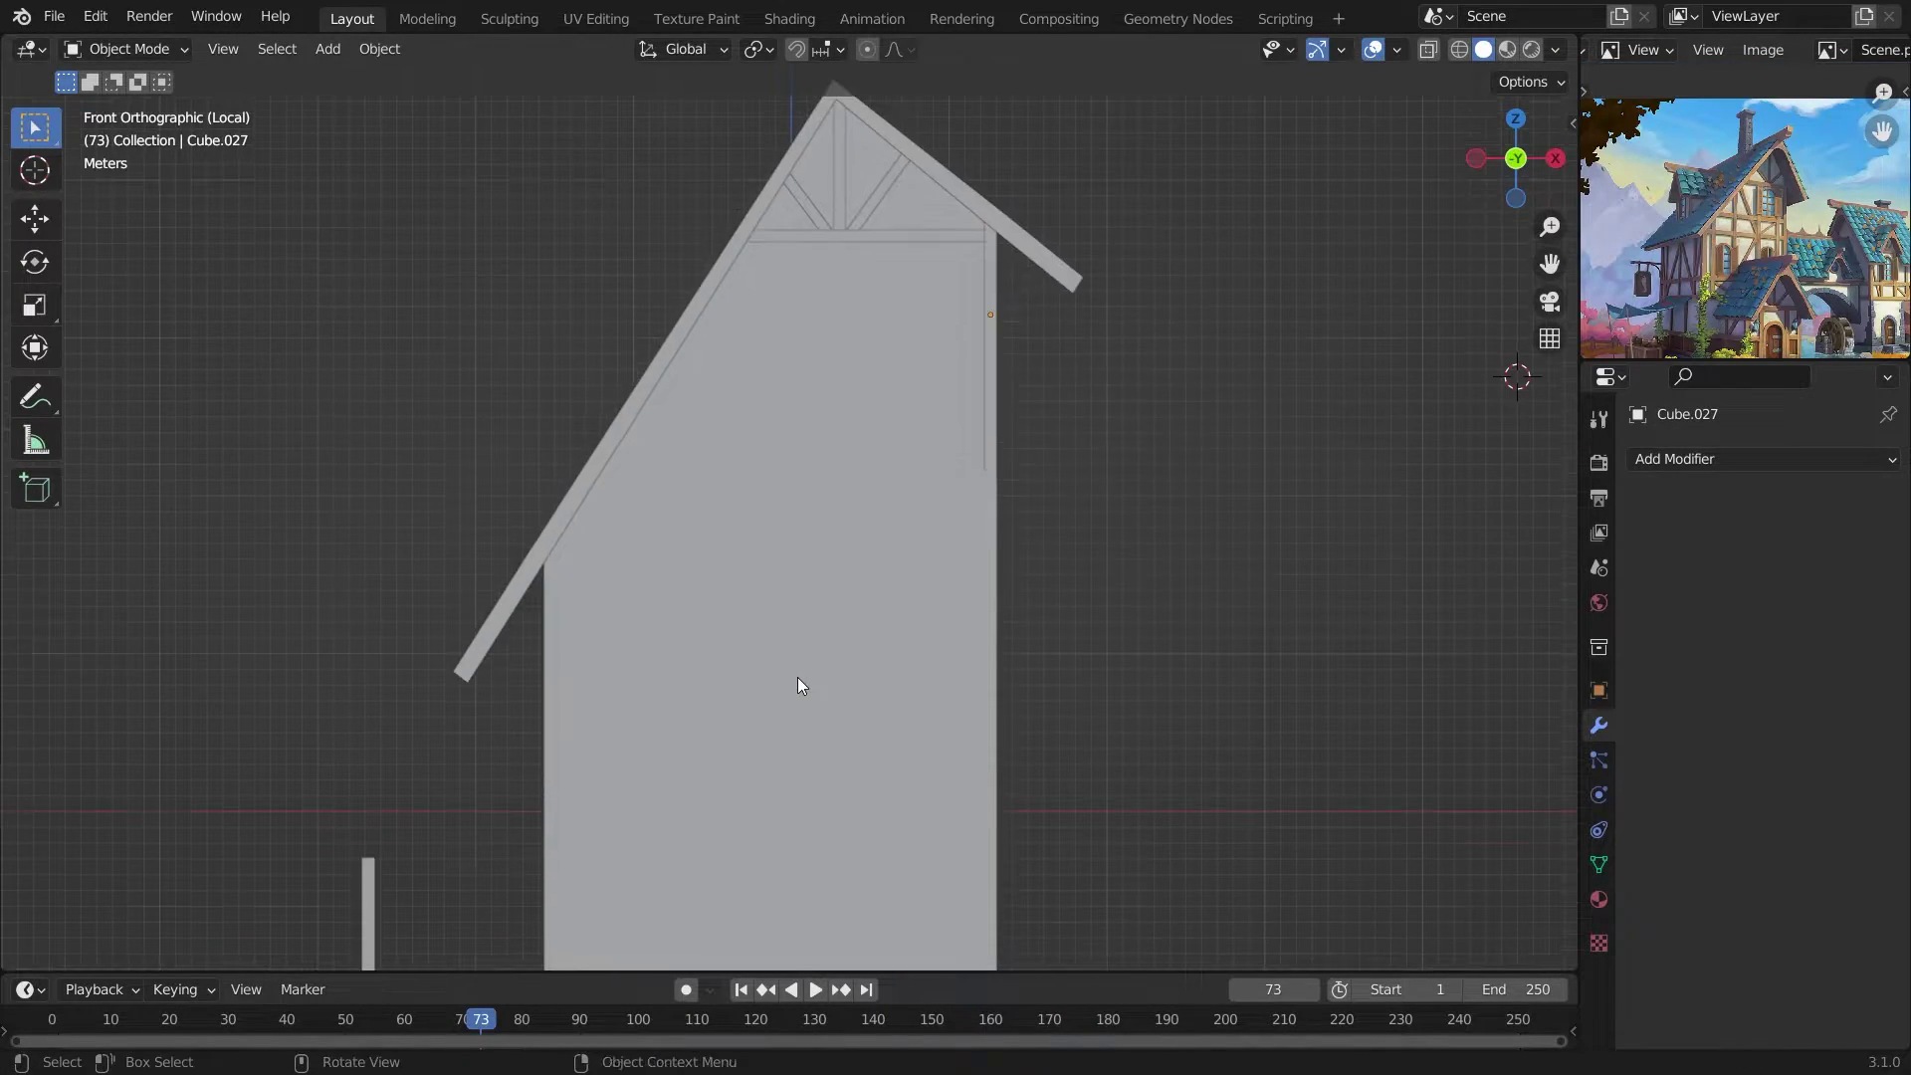
pyautogui.press('Tab')
pyautogui.hotkey('shift', 'z')
pyautogui.press('g')
pyautogui.press('z')
pyautogui.click(1112, 604)
pyautogui.press('Tab')
pyautogui.hotkey('shift', 'z')
pyautogui.press('KP_Divide')
# Isolate the tower house pieces in front view and reposition the tie beam.
pyautogui.moveTo(1184, 781); pyautogui.dragTo(866, 170, button='middle')
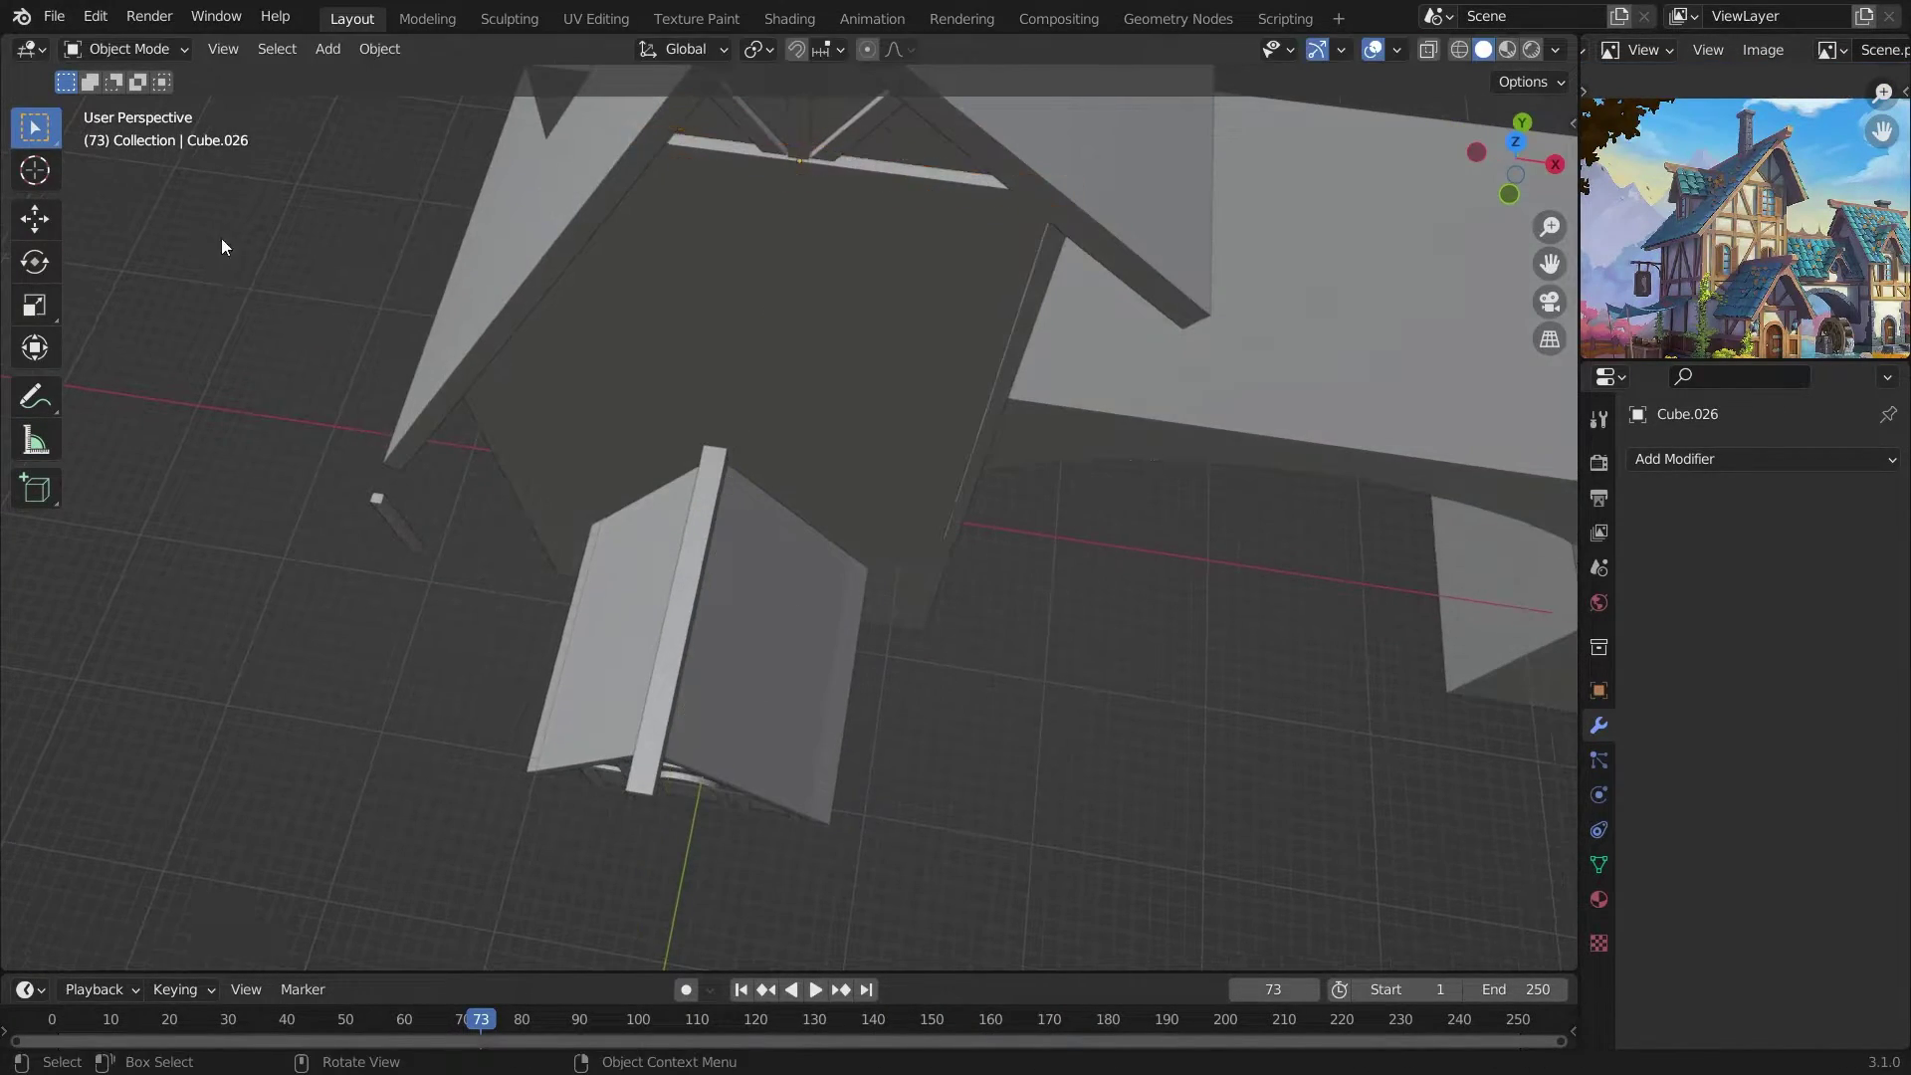
pyautogui.moveTo(773, 203); pyautogui.dragTo(816, 267)
pyautogui.press('KP_Divide')
pyautogui.press('KP_1')
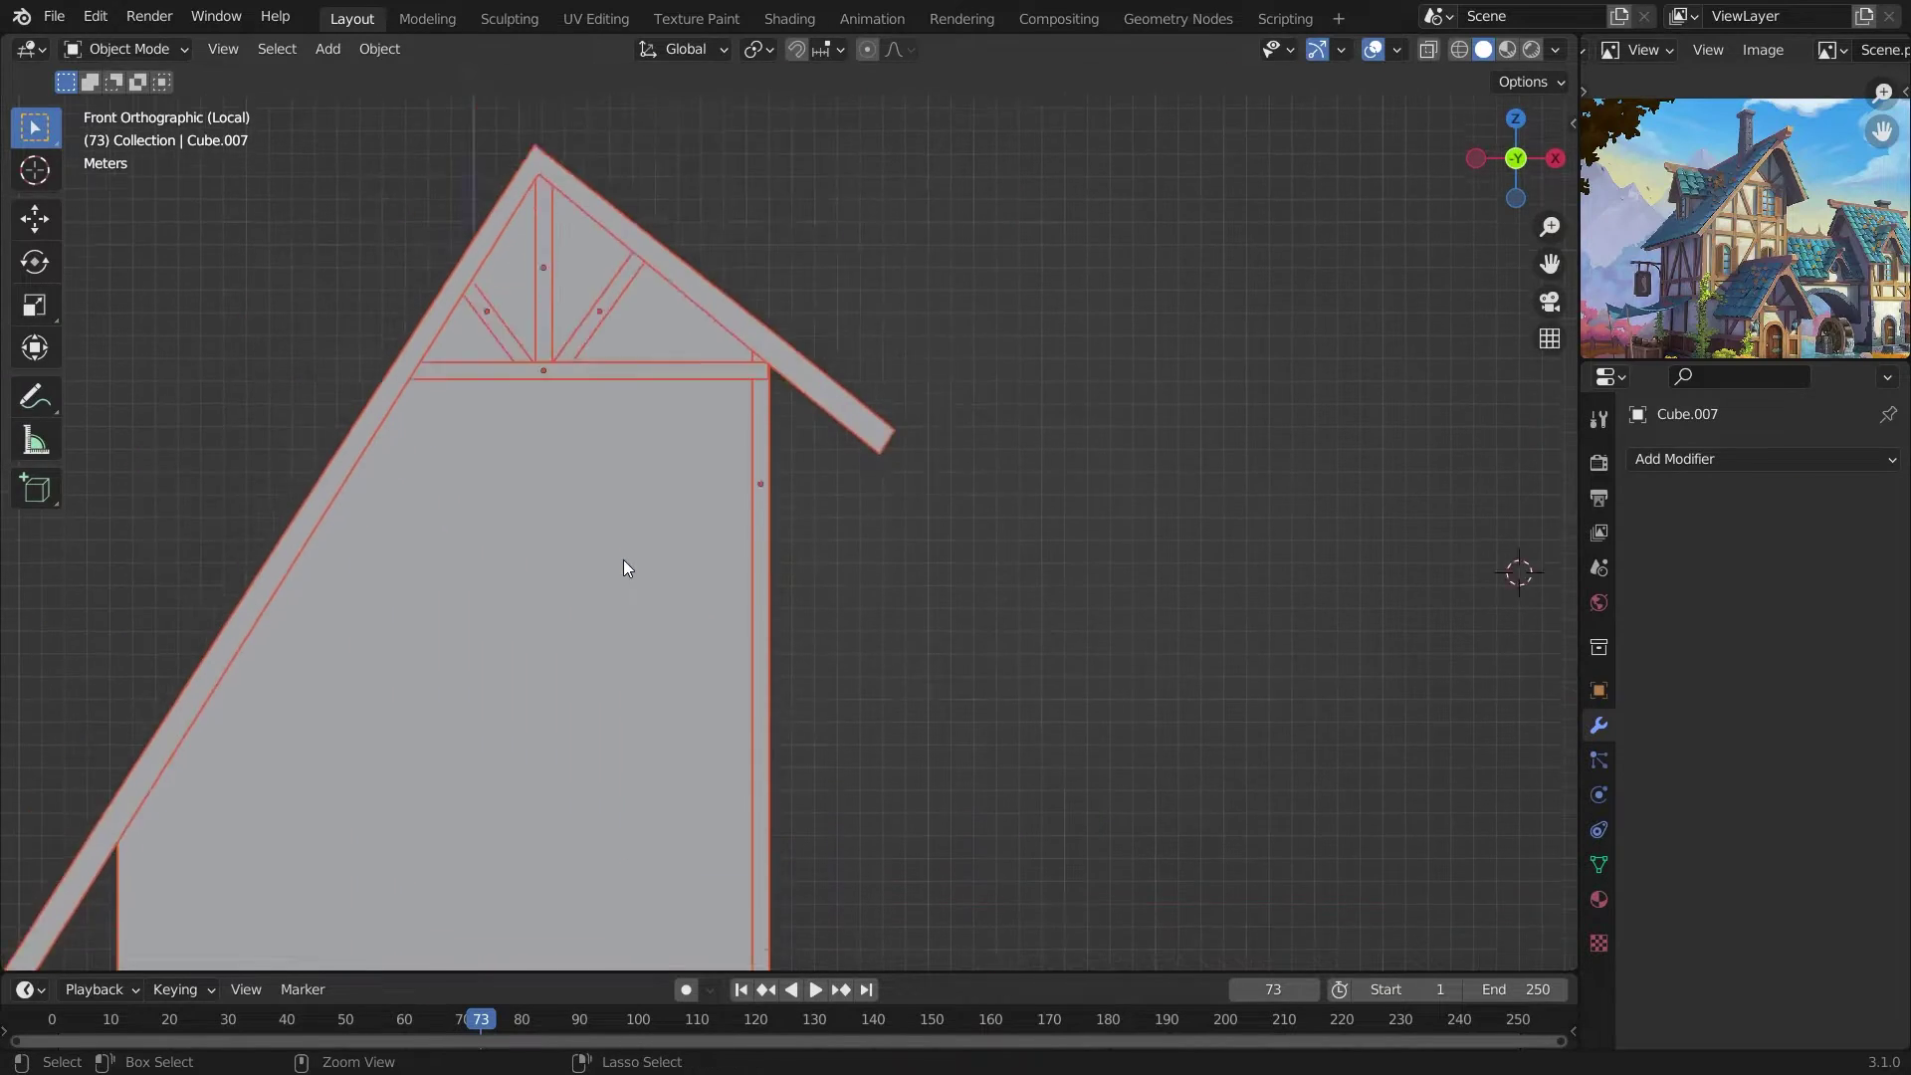
pyautogui.moveTo(623, 560); pyautogui.dragTo(1021, 507, button='middle')
pyautogui.scroll(5, 1021, 507)
pyautogui.press('g')
pyautogui.keyDown('alt'); pyautogui.moveTo(1126, 569); pyautogui.dragTo(1015, 569, button='middle'); pyautogui.keyUp('alt')
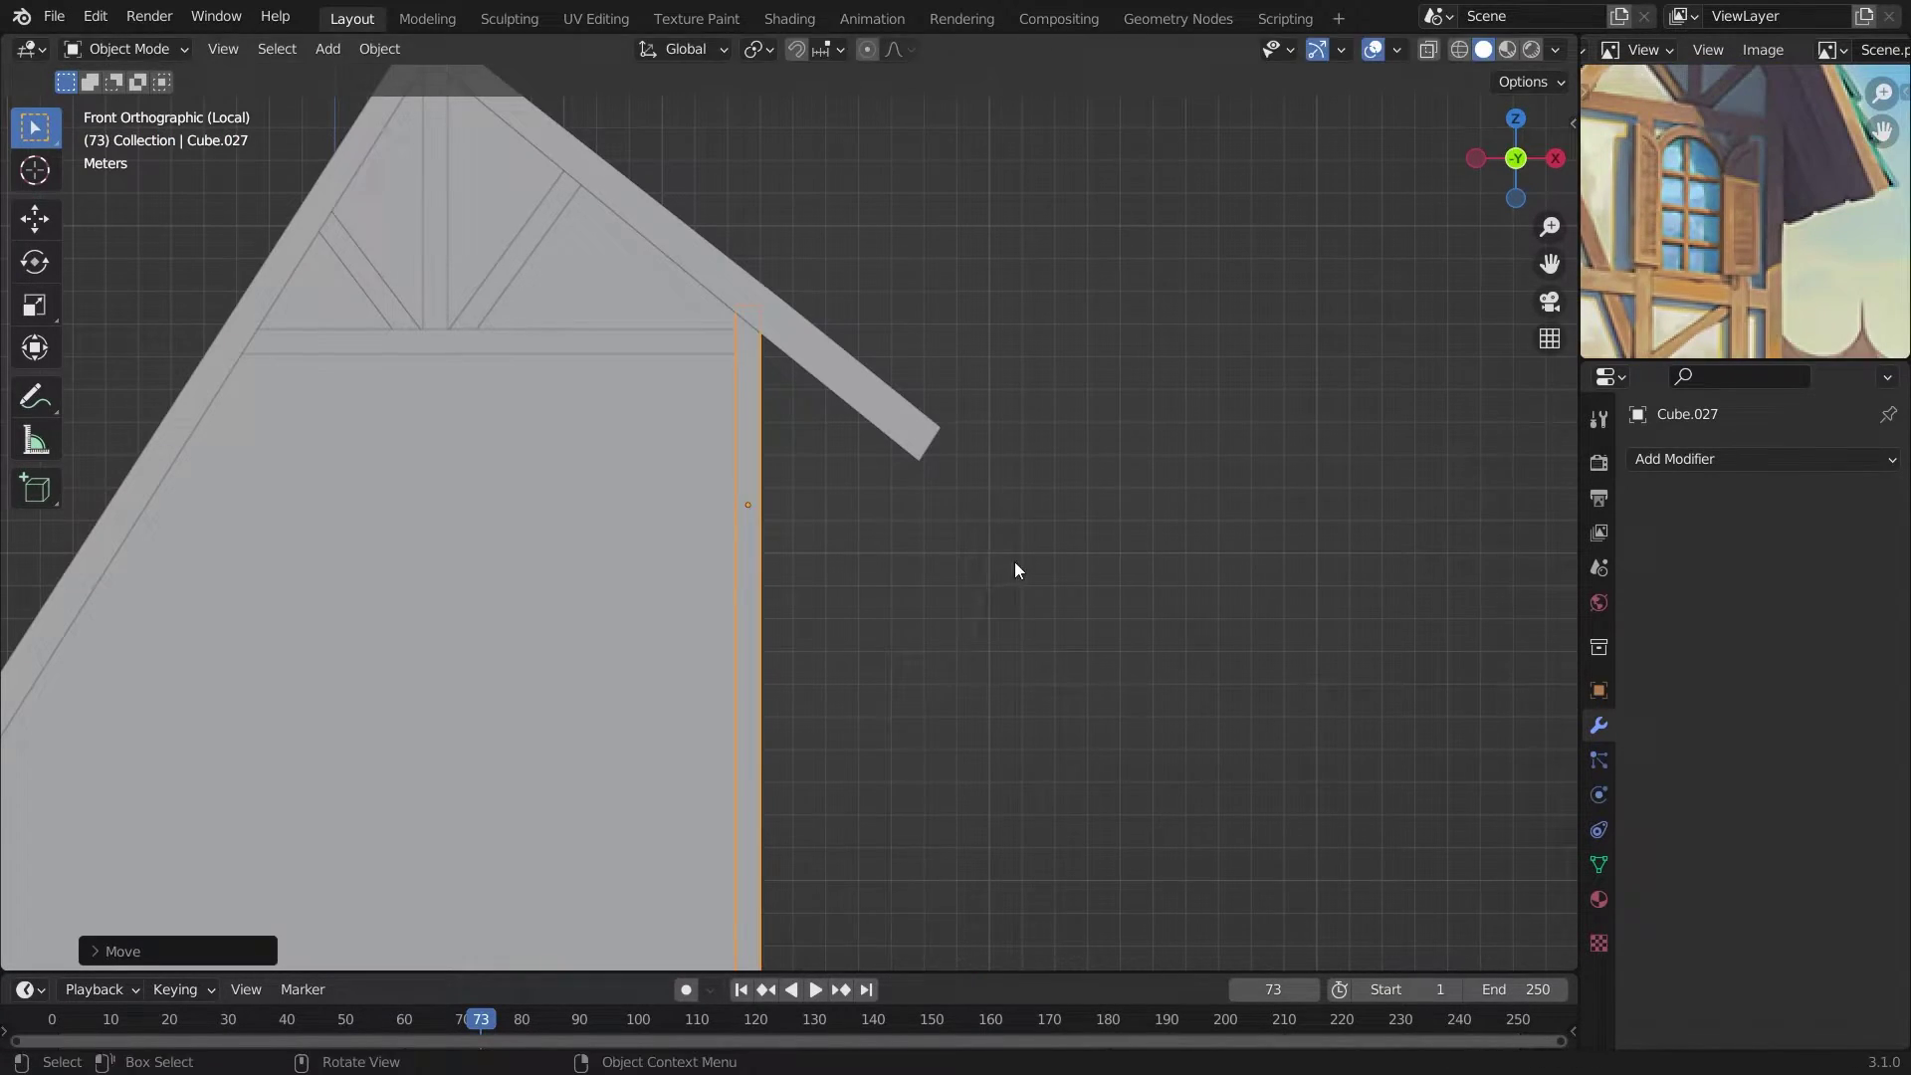
pyautogui.click(786, 549)
# Move the new wall post along the depth (Y) axis into the wall.
pyautogui.scroll(-4, 930, 635)
pyautogui.scroll(-2, 1765, 238)
pyautogui.scroll(4, 816, 569)
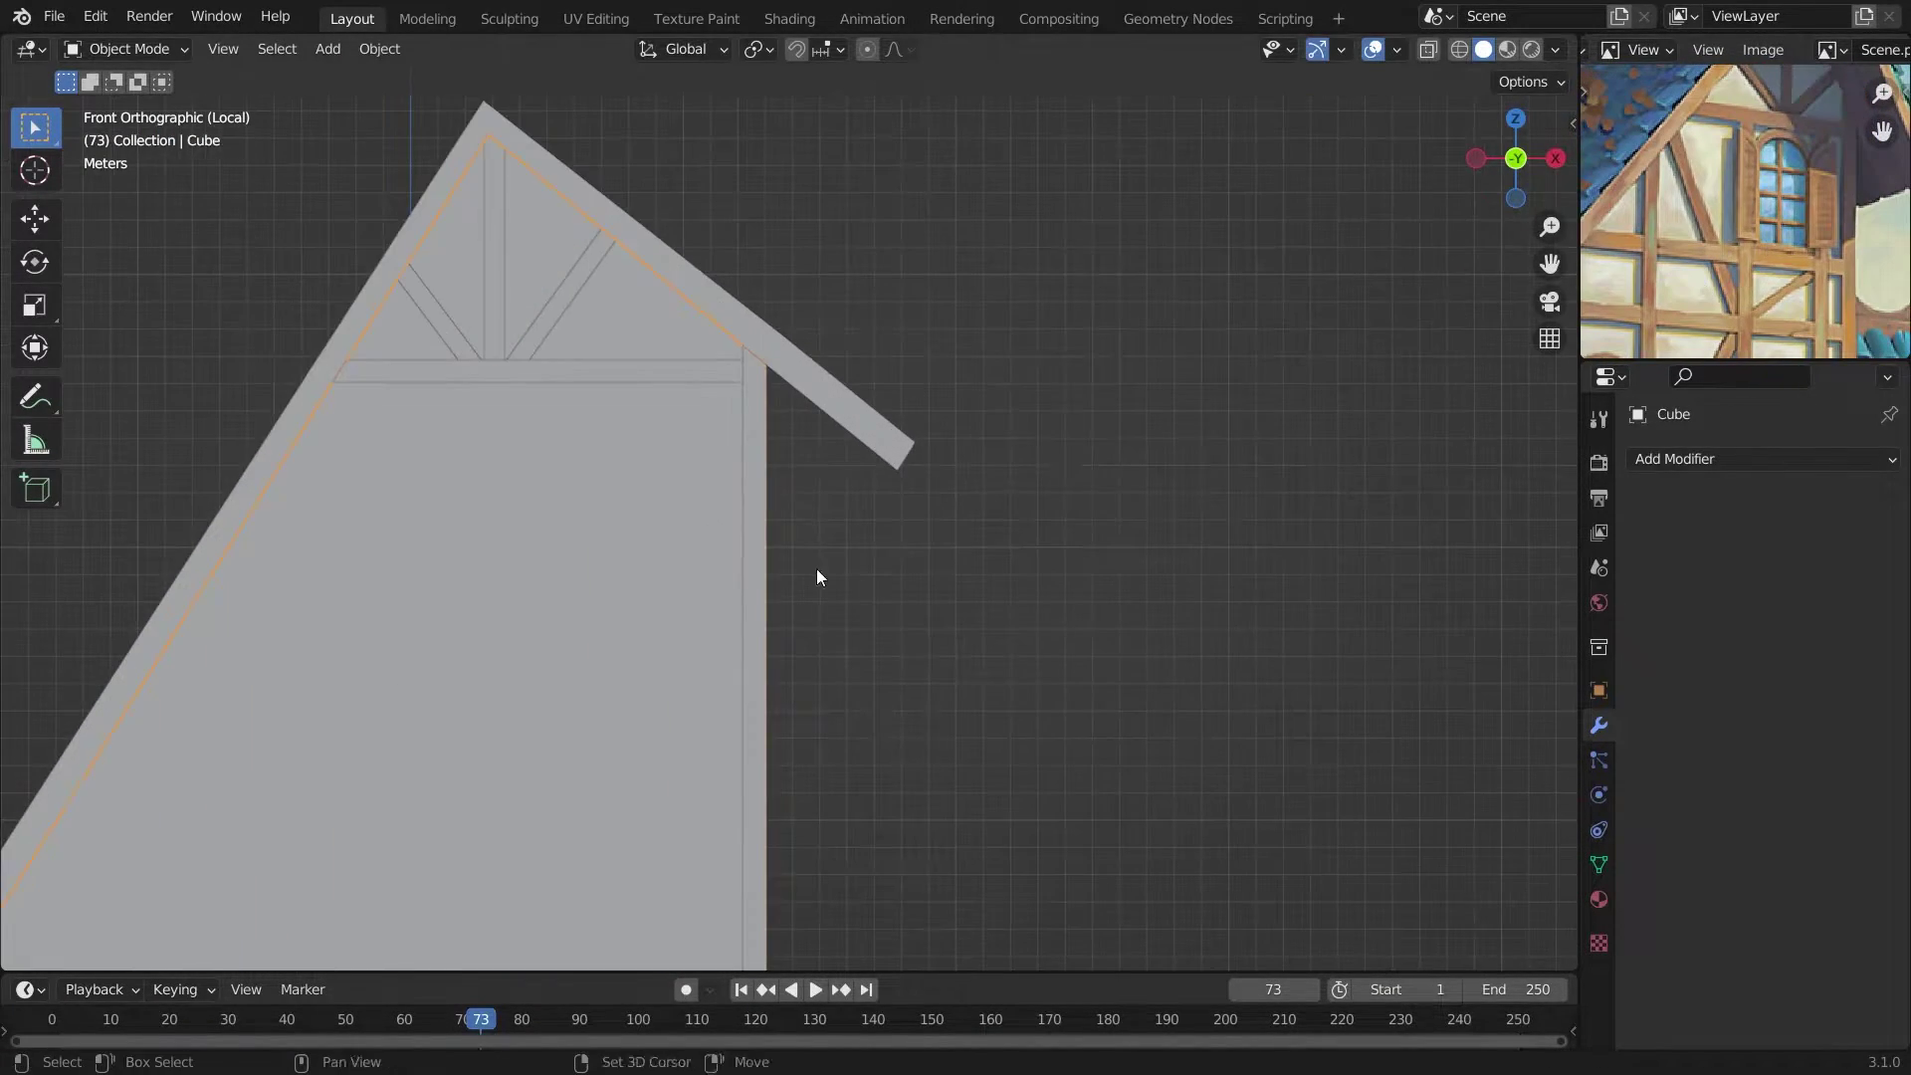
pyautogui.click(877, 602)
pyautogui.moveTo(877, 602); pyautogui.dragTo(610, 670, button='middle')
pyautogui.press('g')
pyautogui.press('y')
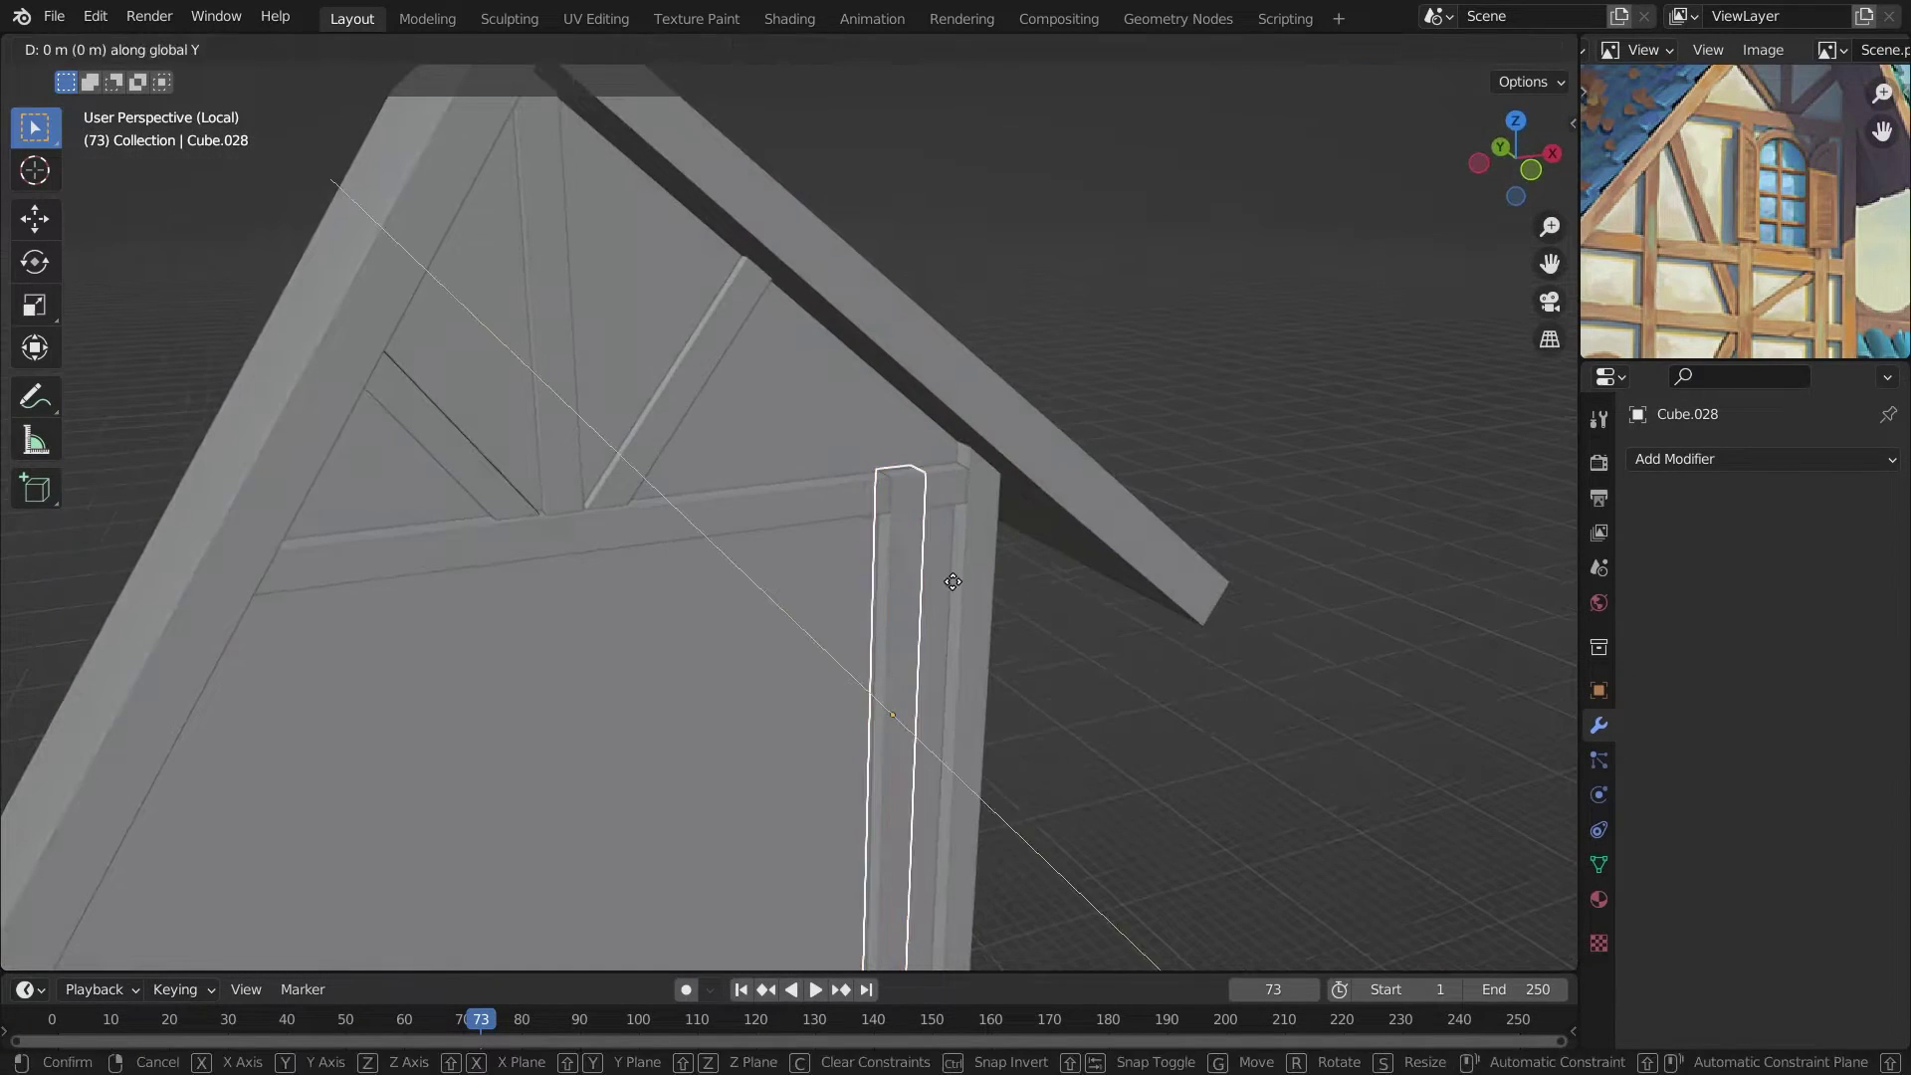
pyautogui.keyDown('alt'); pyautogui.moveTo(1132, 701); pyautogui.dragTo(570, 661, button='middle'); pyautogui.keyUp('alt')
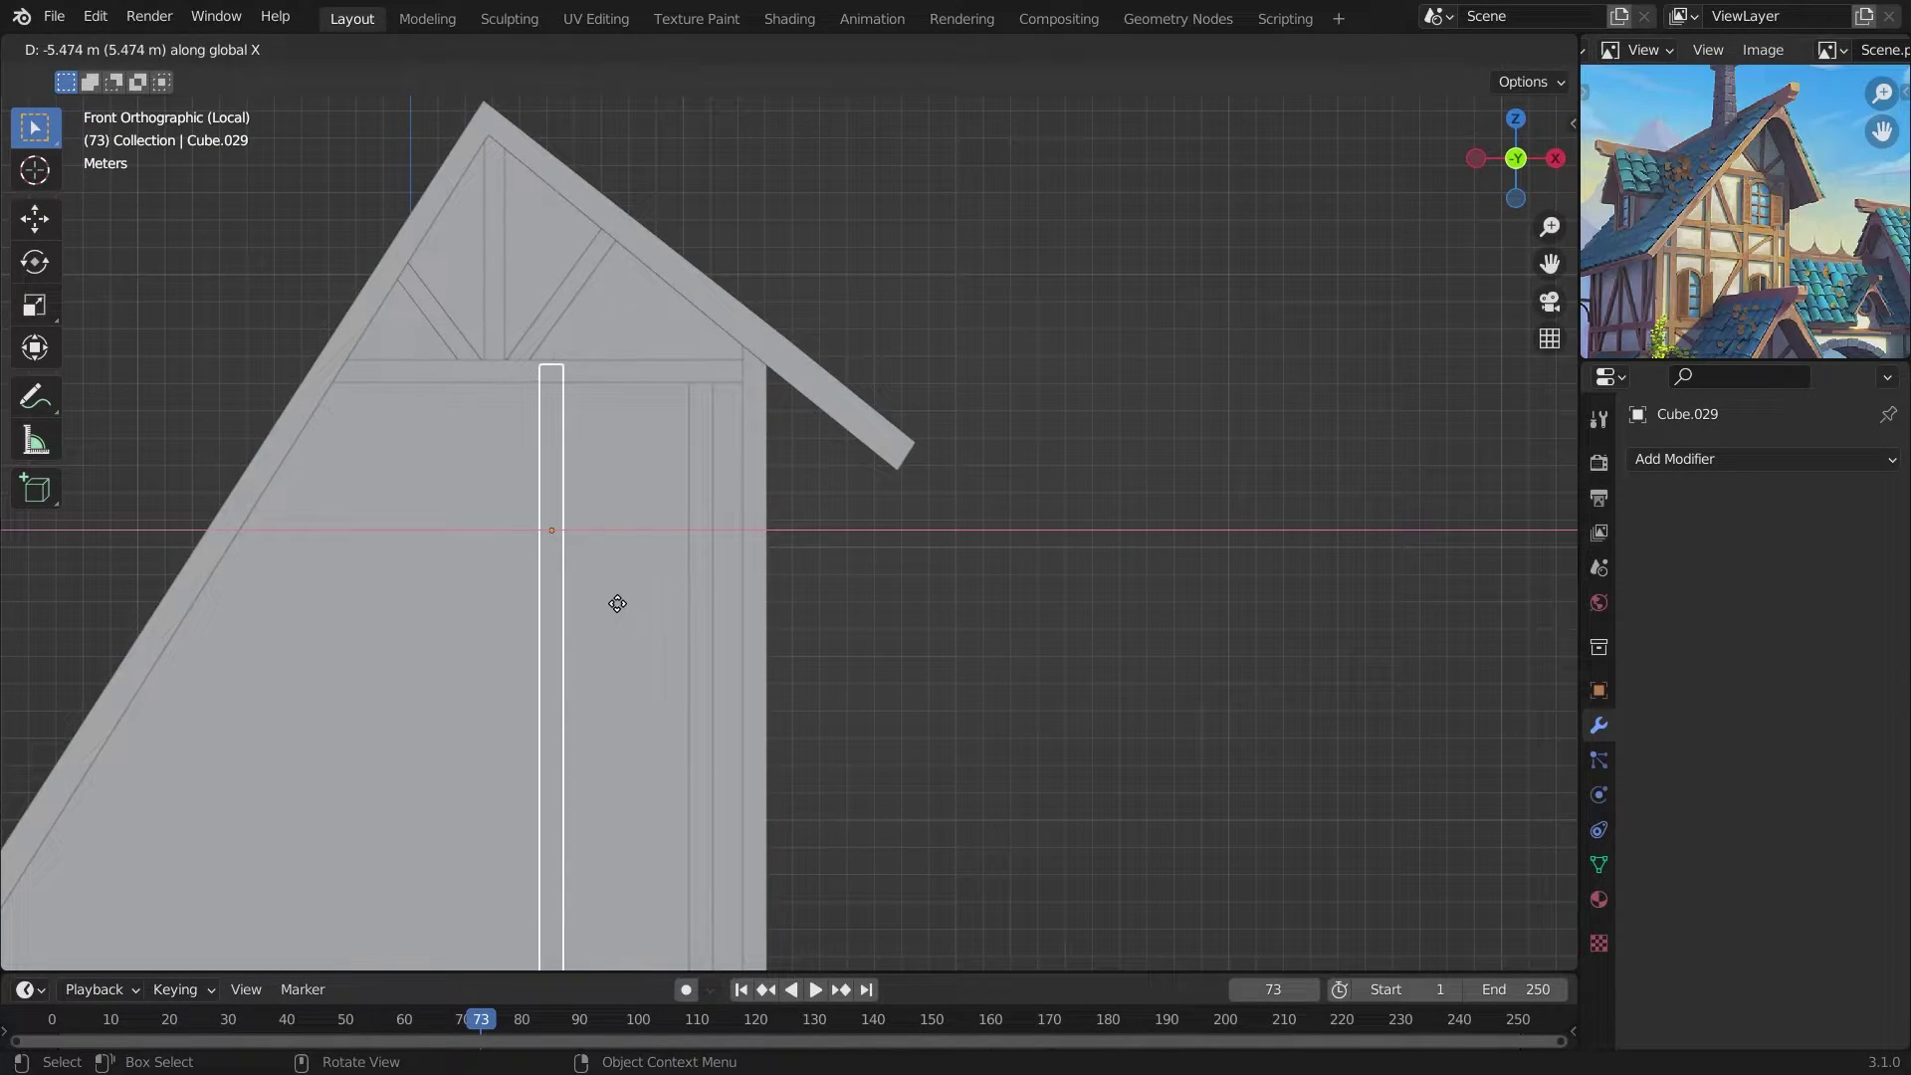
pyautogui.click(672, 297)
# Select the central and right wall posts and adjust the right post's edge.
pyautogui.scroll(-3, 715, 555)
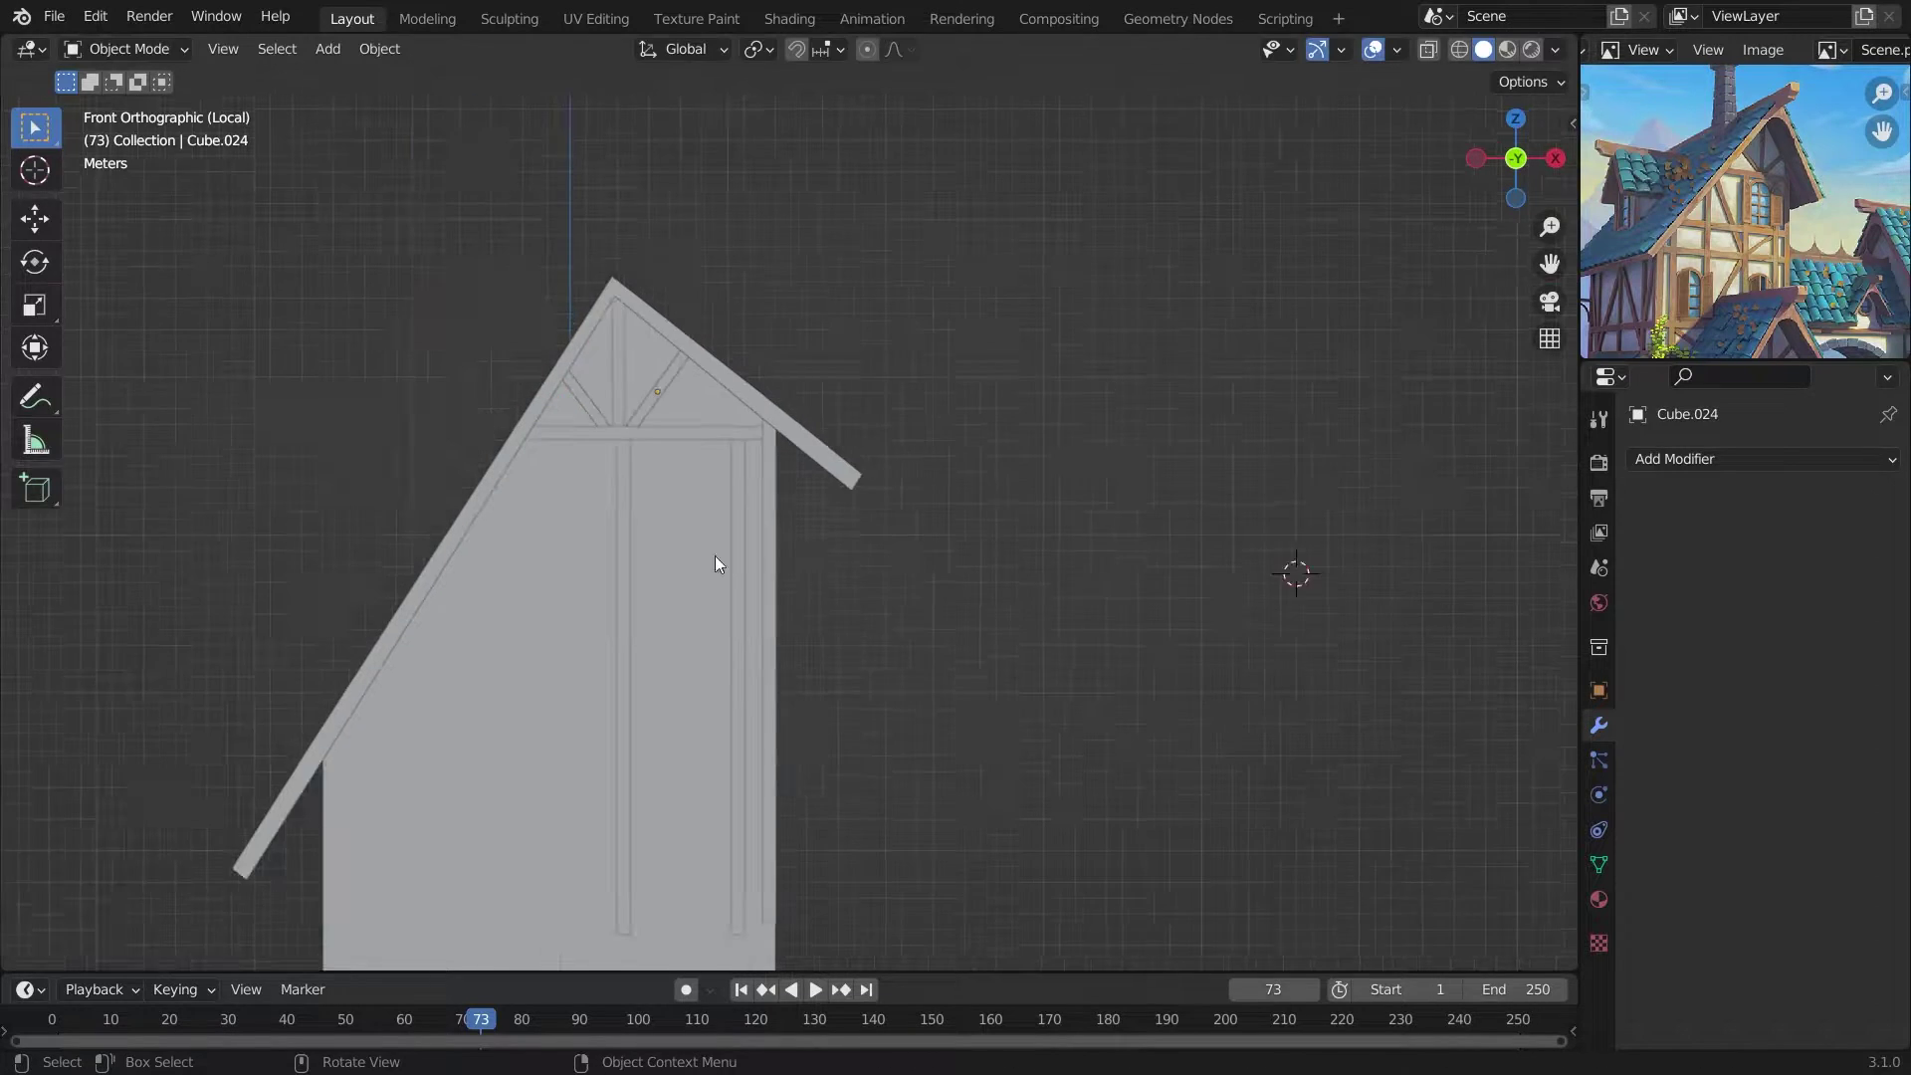
pyautogui.scroll(3, 537, 567)
pyautogui.click(537, 572)
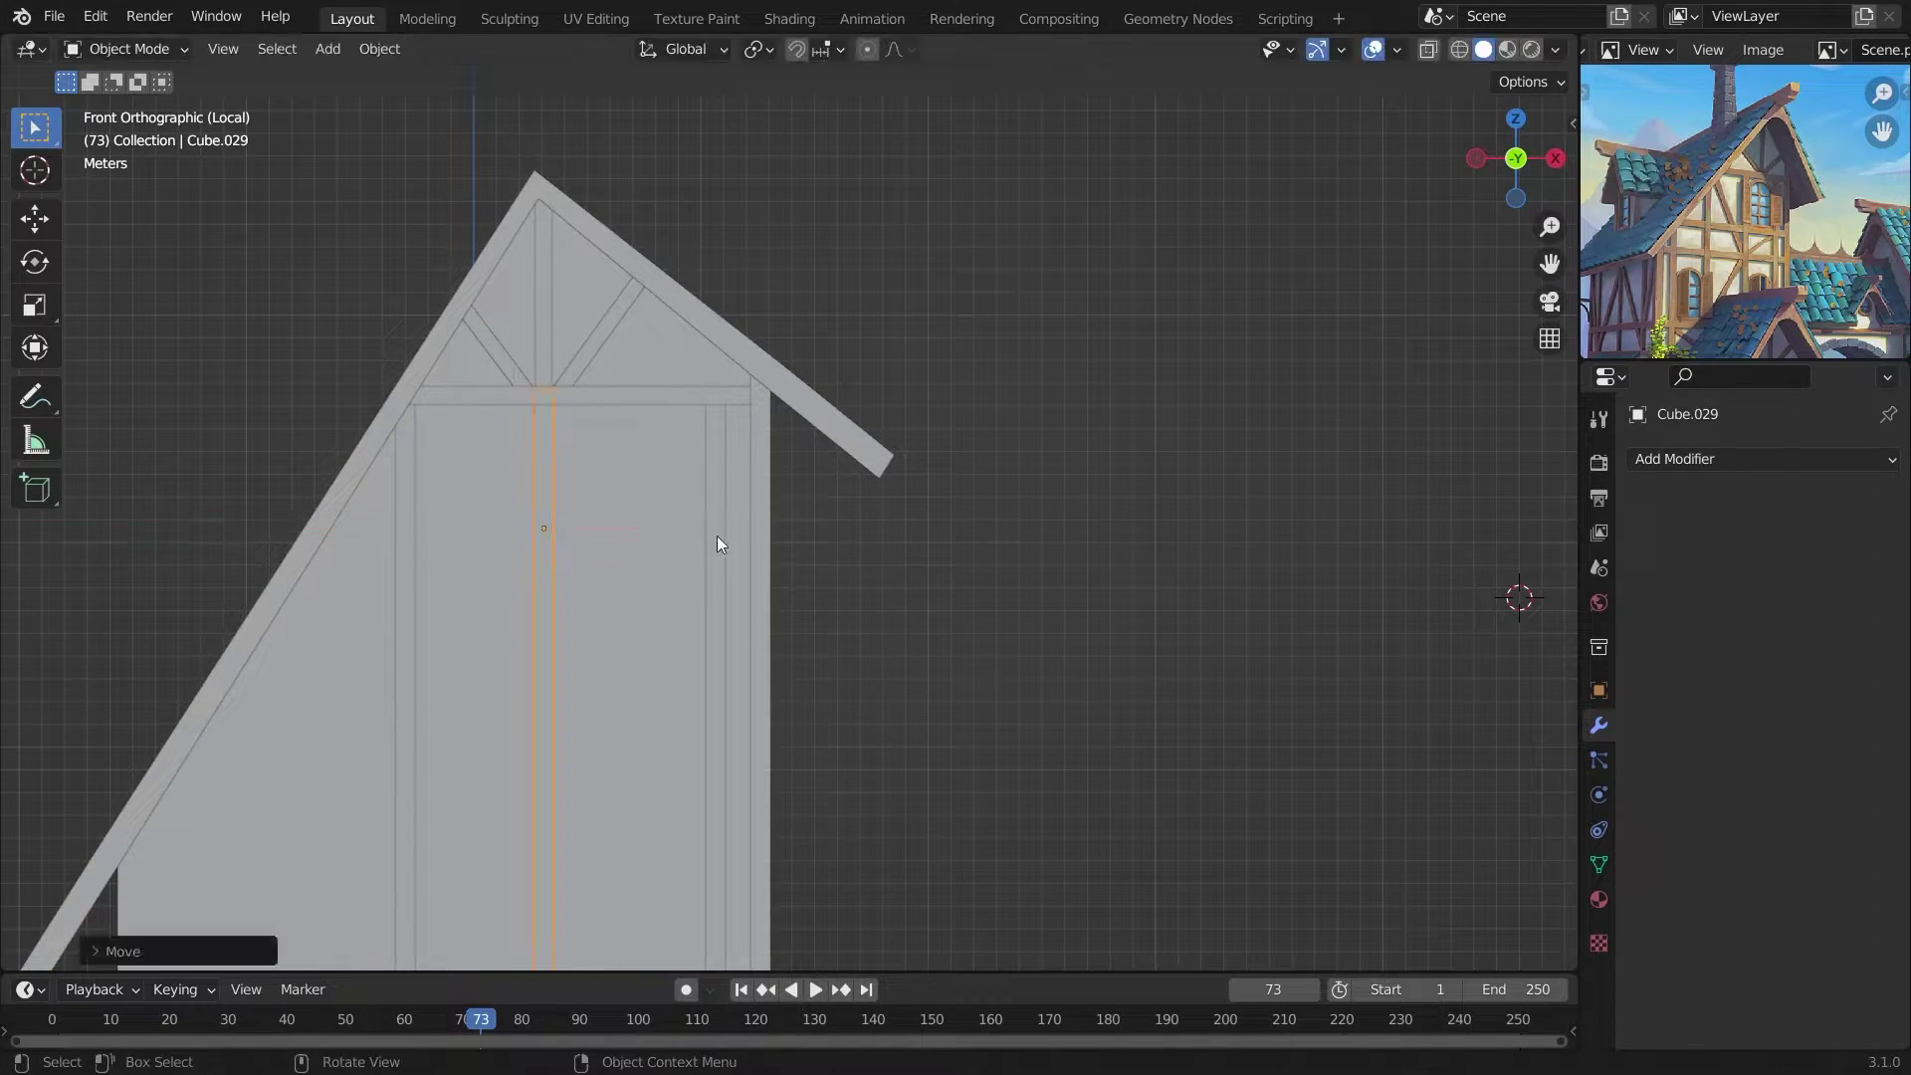
pyautogui.scroll(-2, 719, 542)
pyautogui.scroll(1, 768, 851)
pyautogui.click(767, 850)
pyautogui.press('Tab')
pyautogui.hotkey('shift', 'z')
pyautogui.press('g')
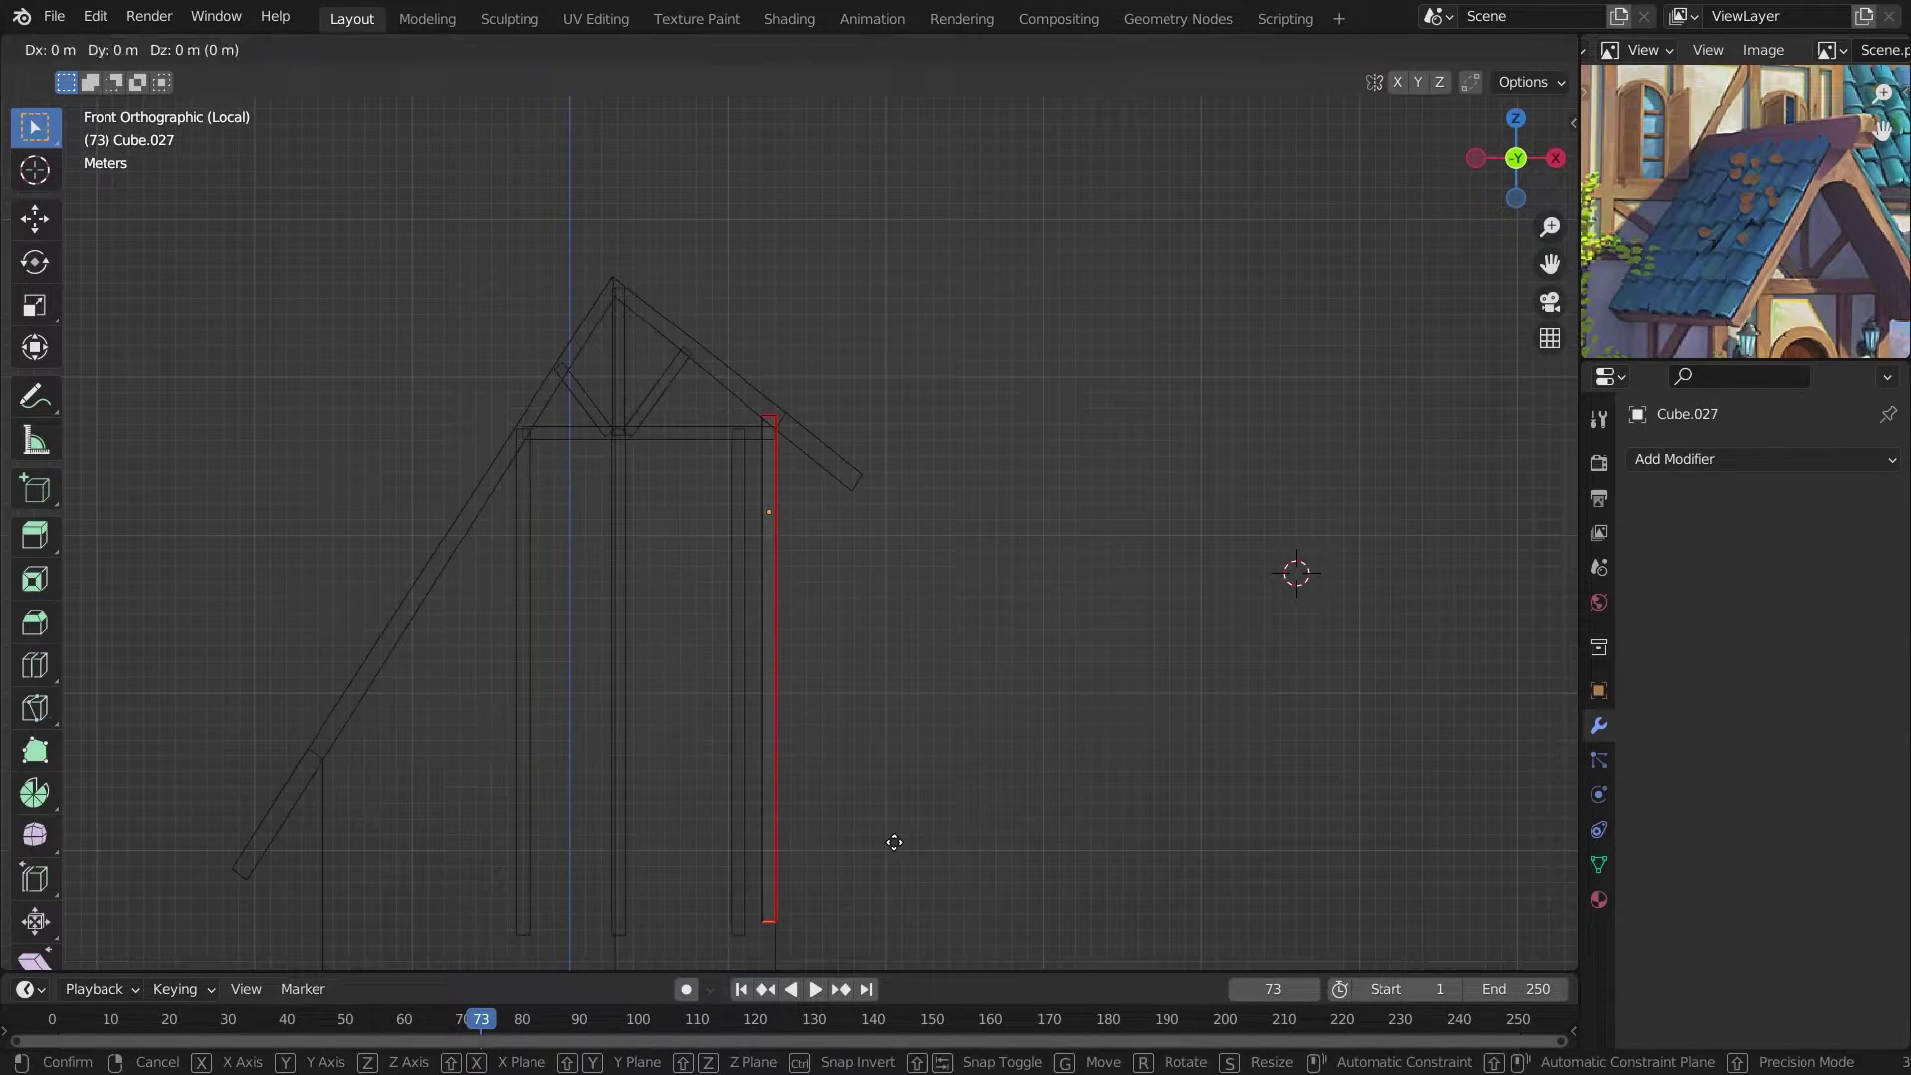
pyautogui.press('Tab')
pyautogui.hotkey('shift', 'z')
# Stretch the new left post's lower end down to its new length.
pyautogui.moveTo(977, 814); pyautogui.dragTo(716, 498, button='middle')
pyautogui.scroll(4, 882, 564)
pyautogui.click(881, 563)
pyautogui.keyDown('alt'); pyautogui.moveTo(882, 563); pyautogui.dragTo(754, 579, button='middle'); pyautogui.keyUp('alt')
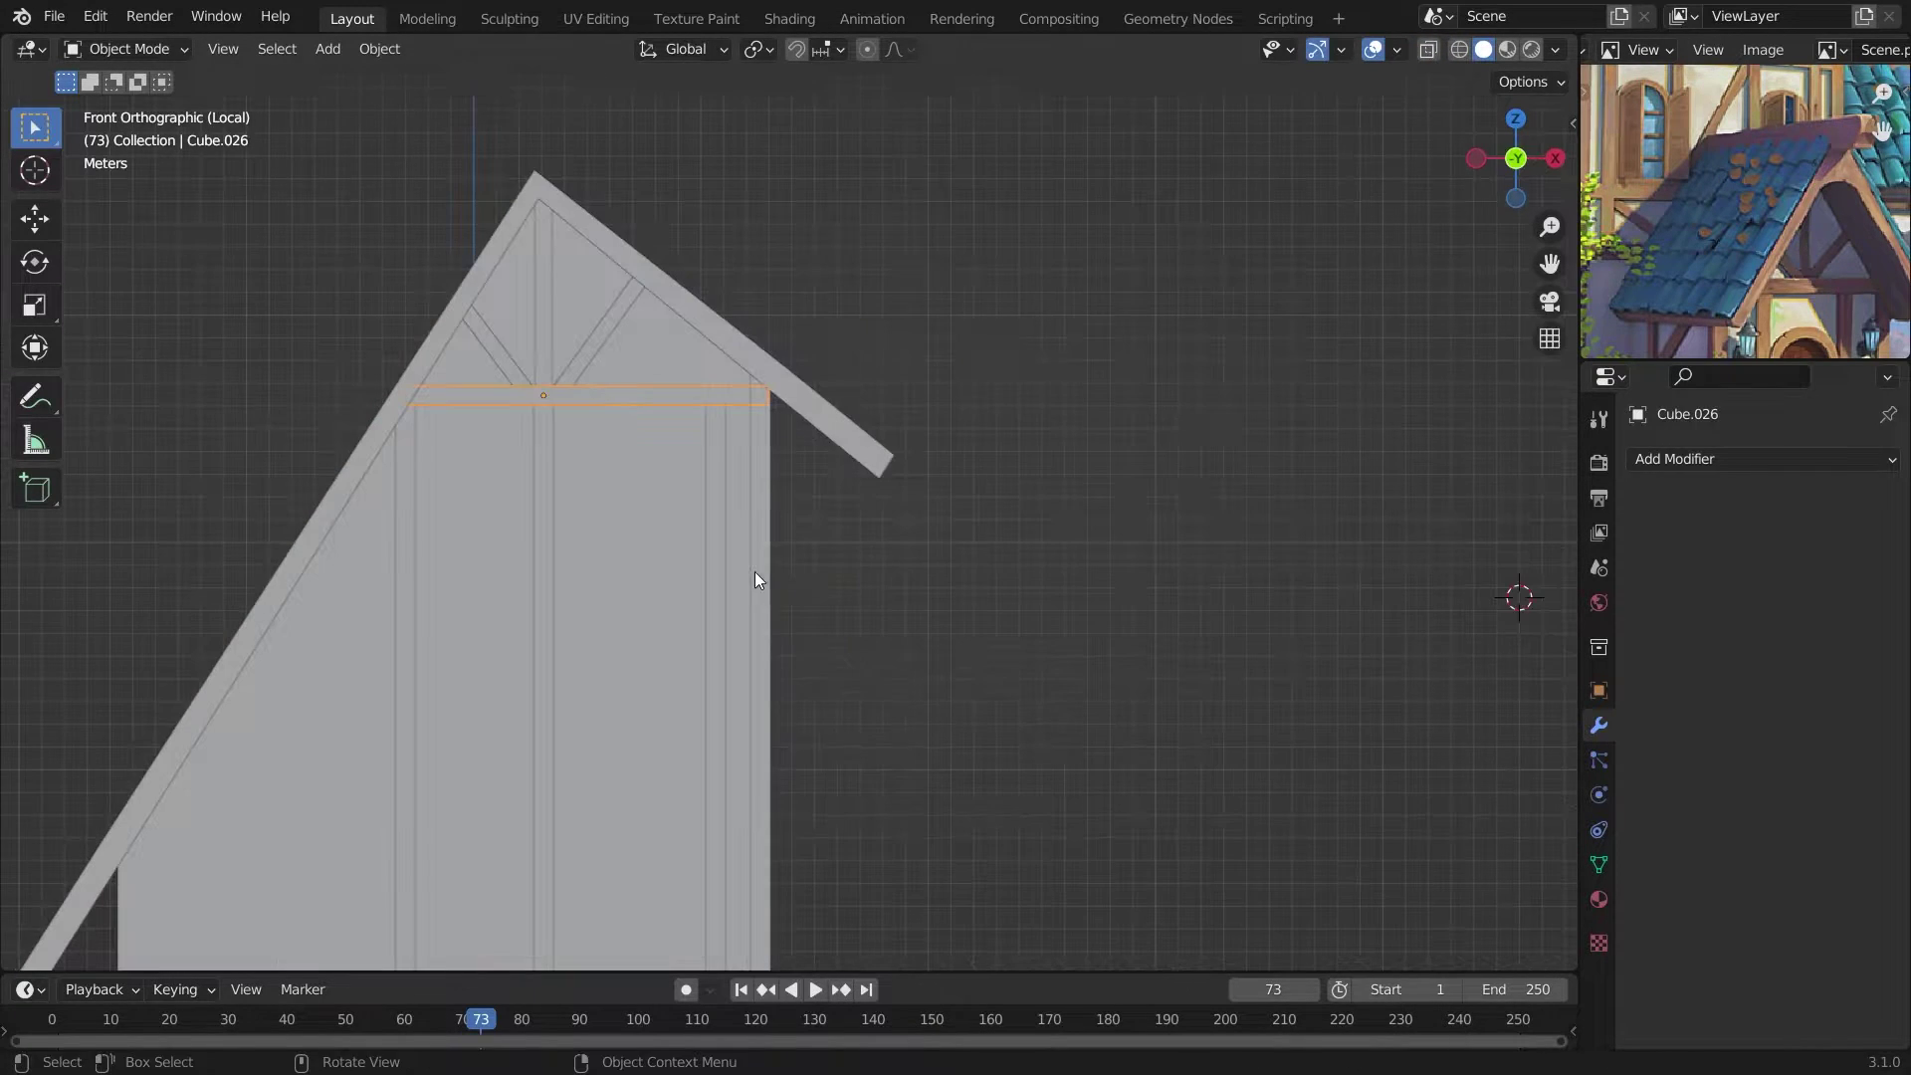
pyautogui.scroll(-4, 697, 597)
pyautogui.click(641, 629)
pyautogui.press('Tab')
pyautogui.hotkey('shift', 'z')
pyautogui.moveTo(368, 447); pyautogui.dragTo(567, 517)
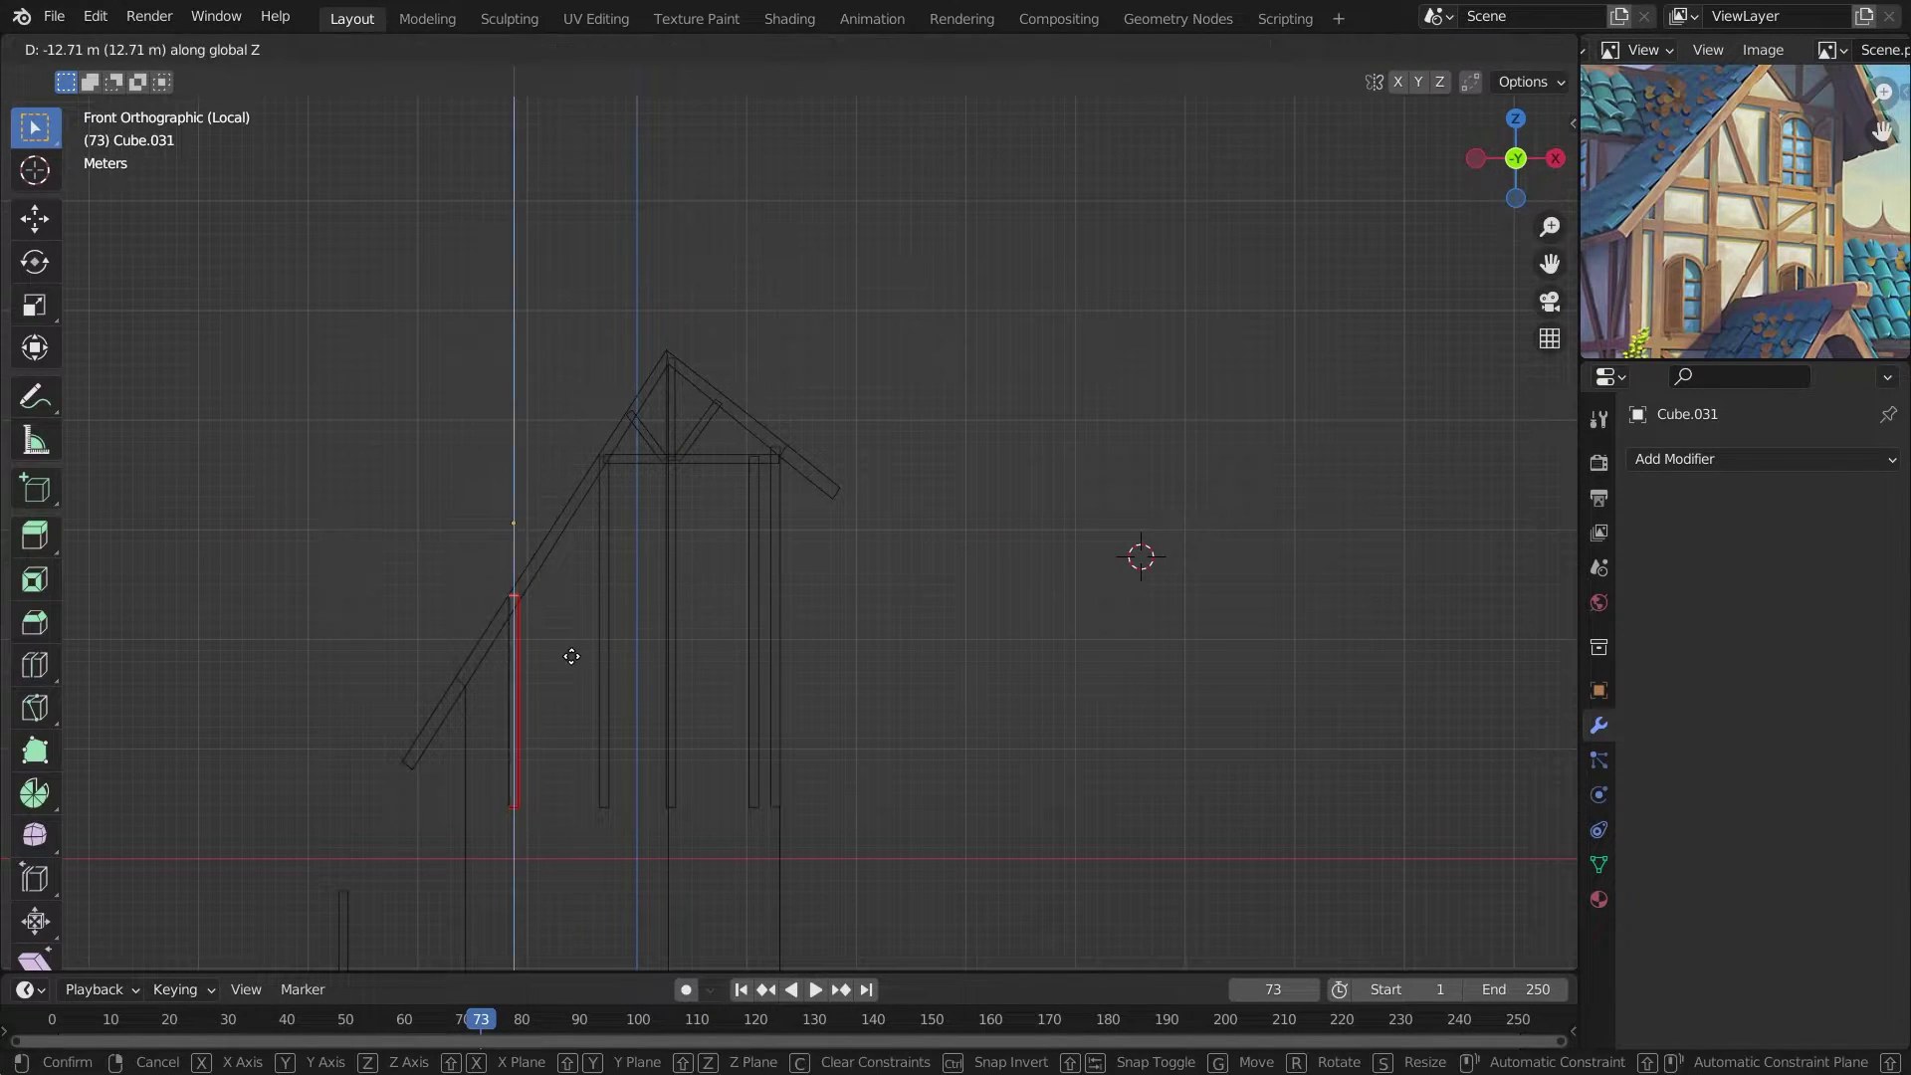
pyautogui.click(571, 656)
pyautogui.press('Tab')
pyautogui.hotkey('shift', 'z')
# Finish lengthening the second left post, then duplicate the tie beam.
pyautogui.click(672, 748)
pyautogui.press('Tab')
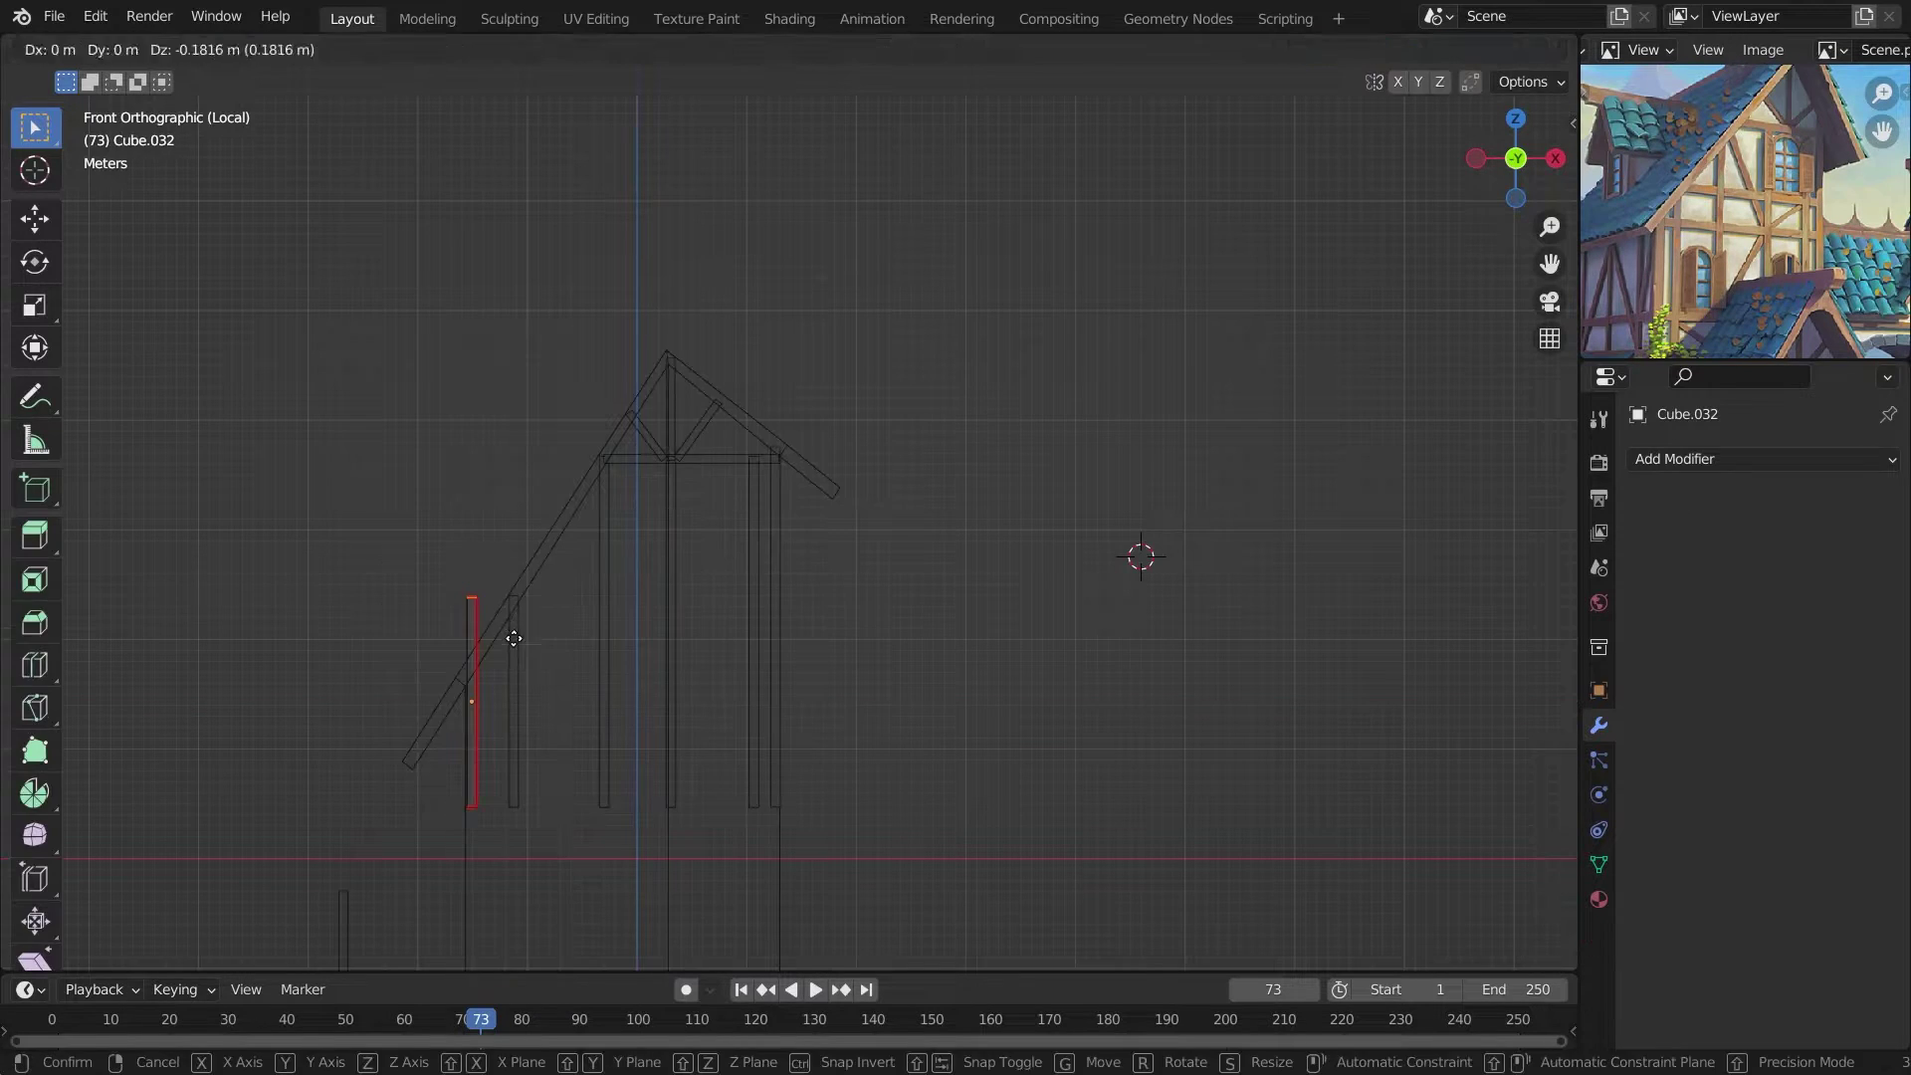
pyautogui.press('Tab')
pyautogui.scroll(2, 648, 601)
pyautogui.hotkey('shift', 'd')
# Lower the copied beam to mid-wall, then reposition the left post and stretch its top.
pyautogui.press('z')
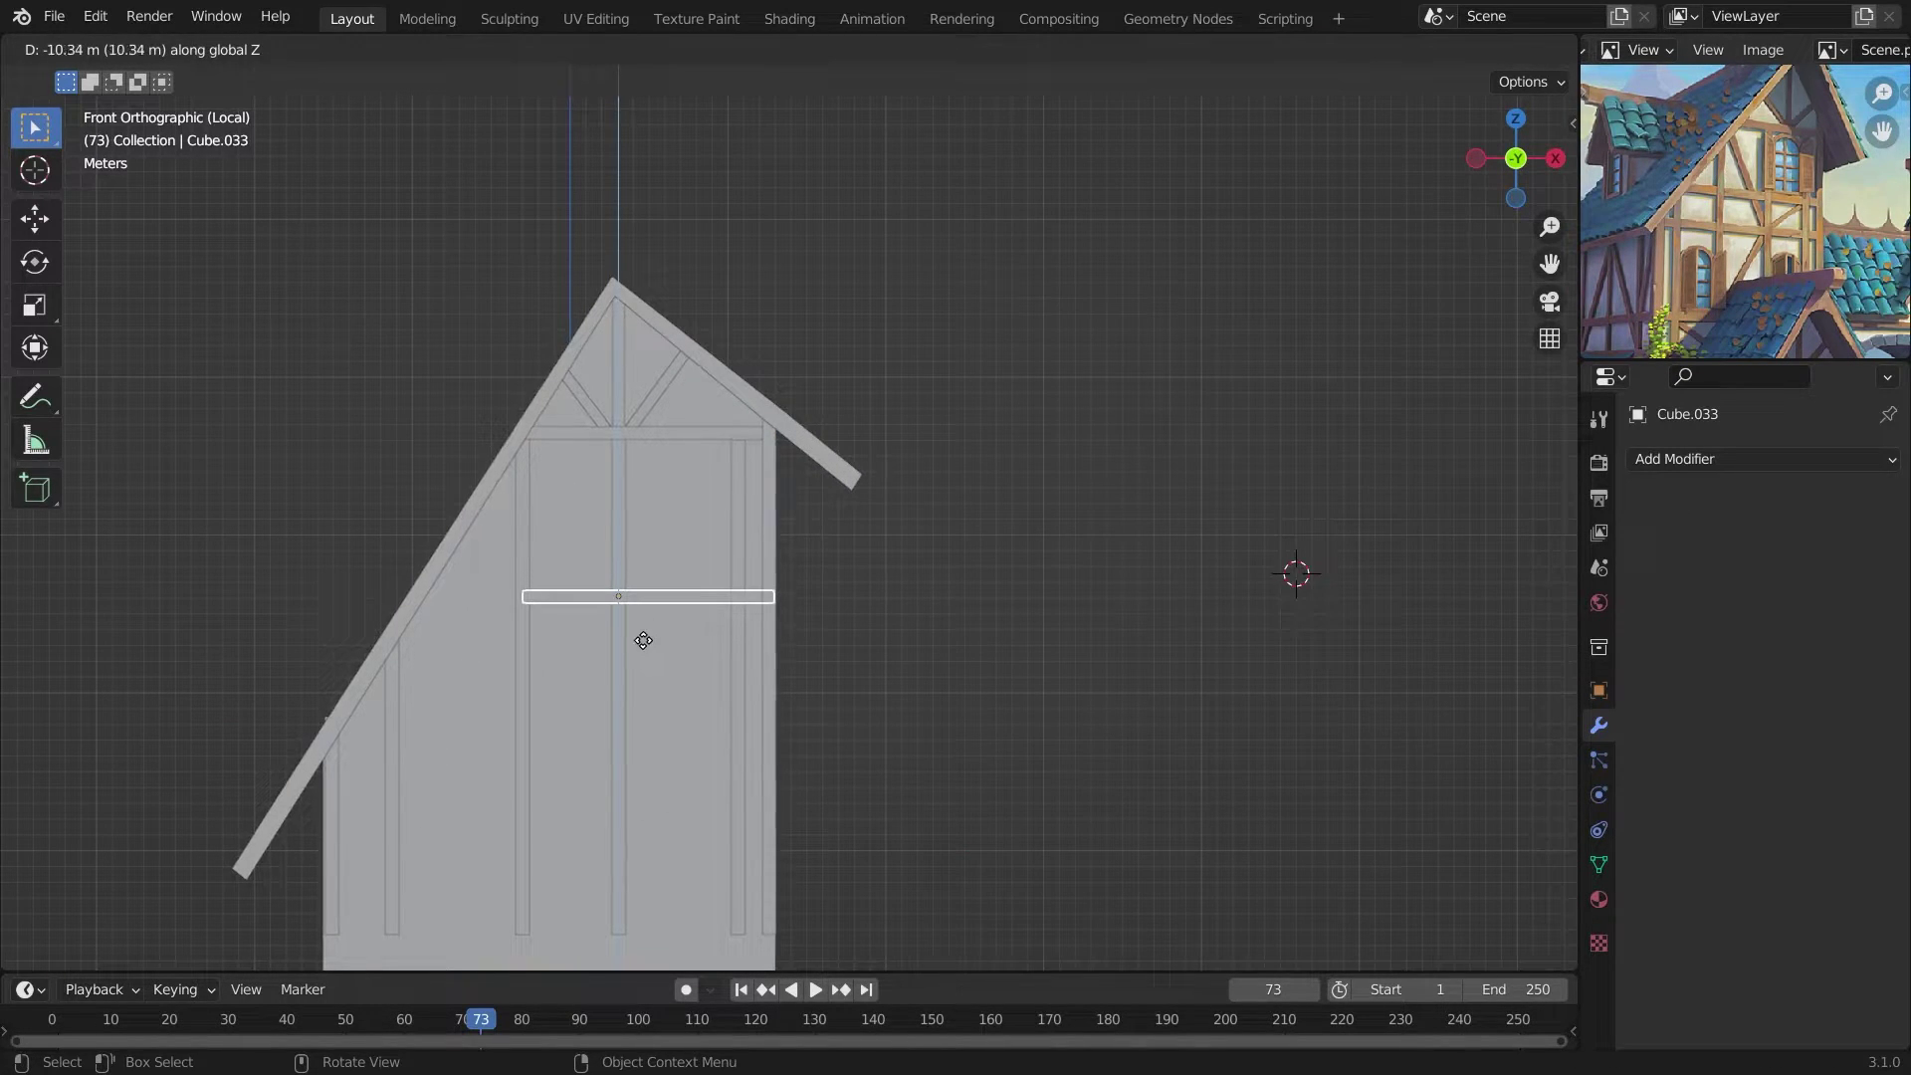
pyautogui.click(642, 640)
pyautogui.keyDown('shift'); pyautogui.moveTo(420, 762); pyautogui.dragTo(838, 581, button='middle'); pyautogui.keyUp('shift')
pyautogui.click(943, 557)
pyautogui.press('g')
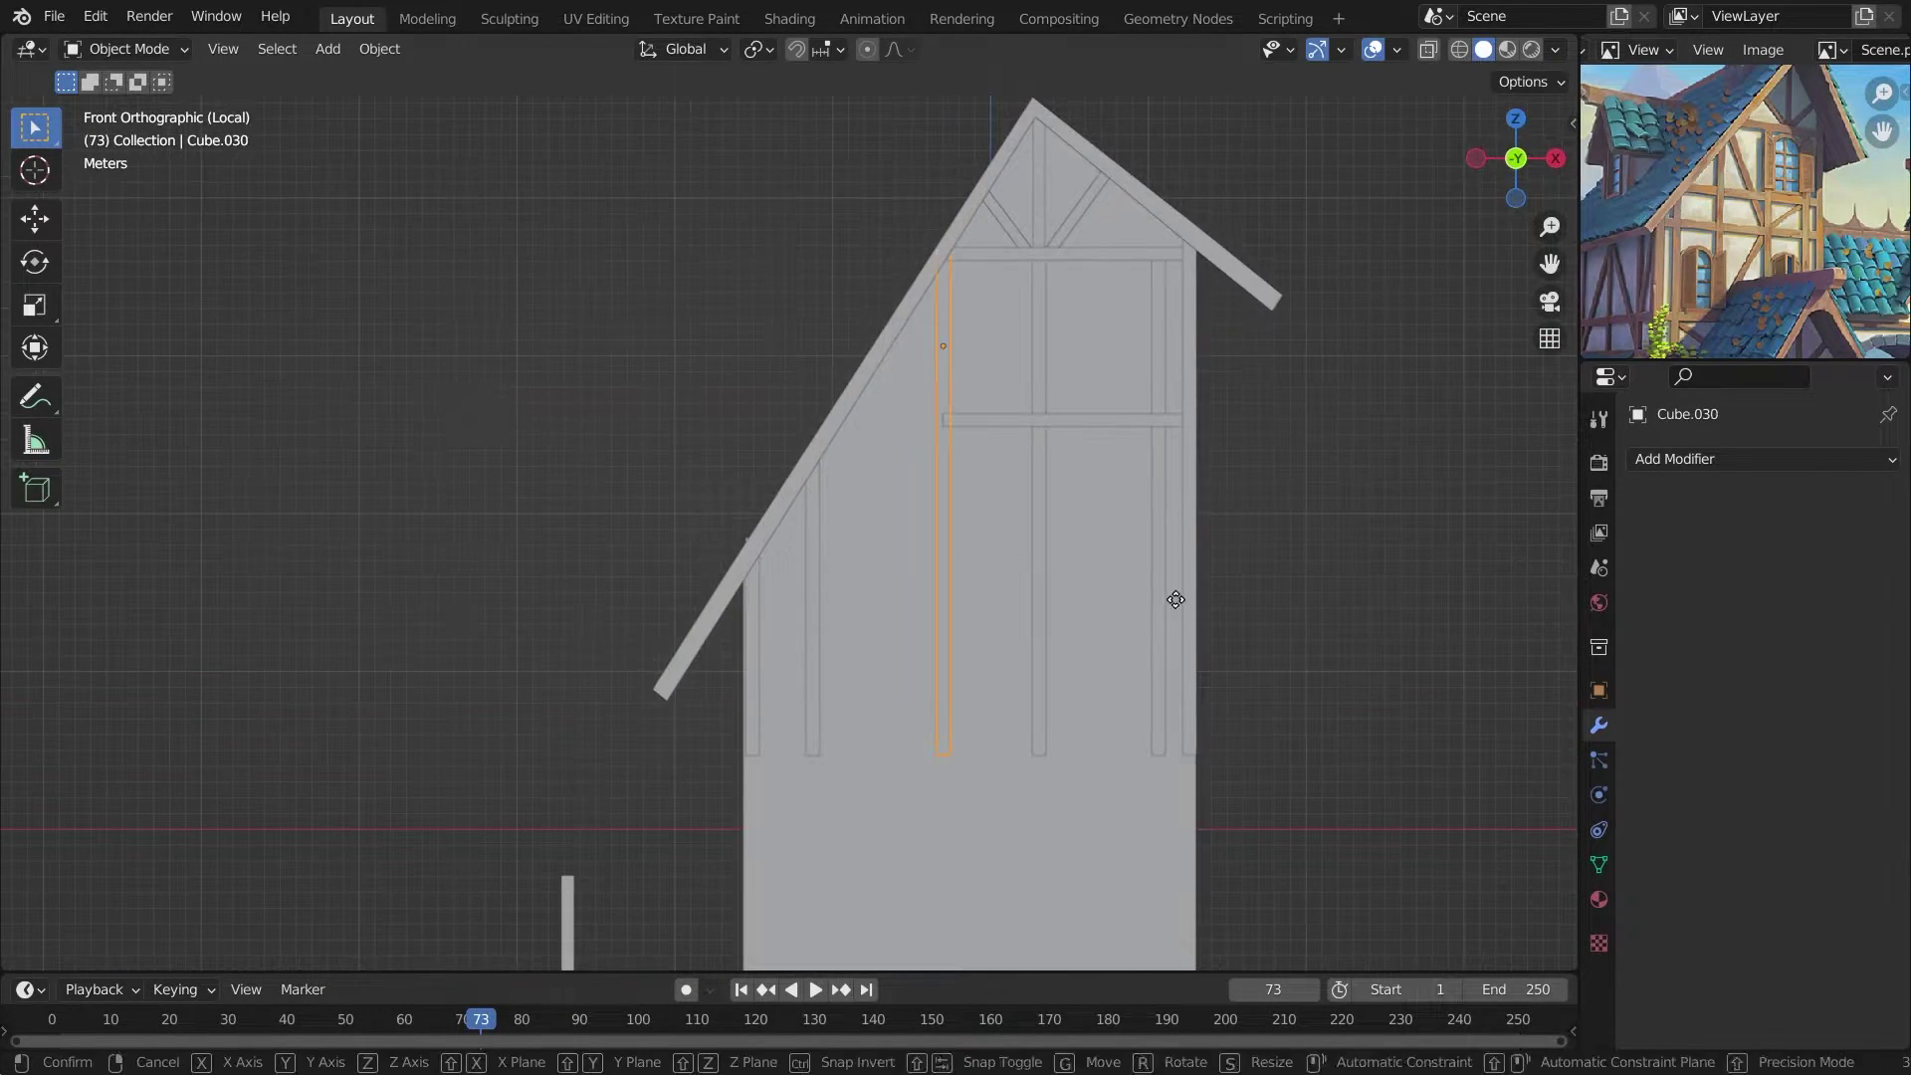
pyautogui.click(904, 642)
pyautogui.press('Tab')
pyautogui.hotkey('shift', 'z')
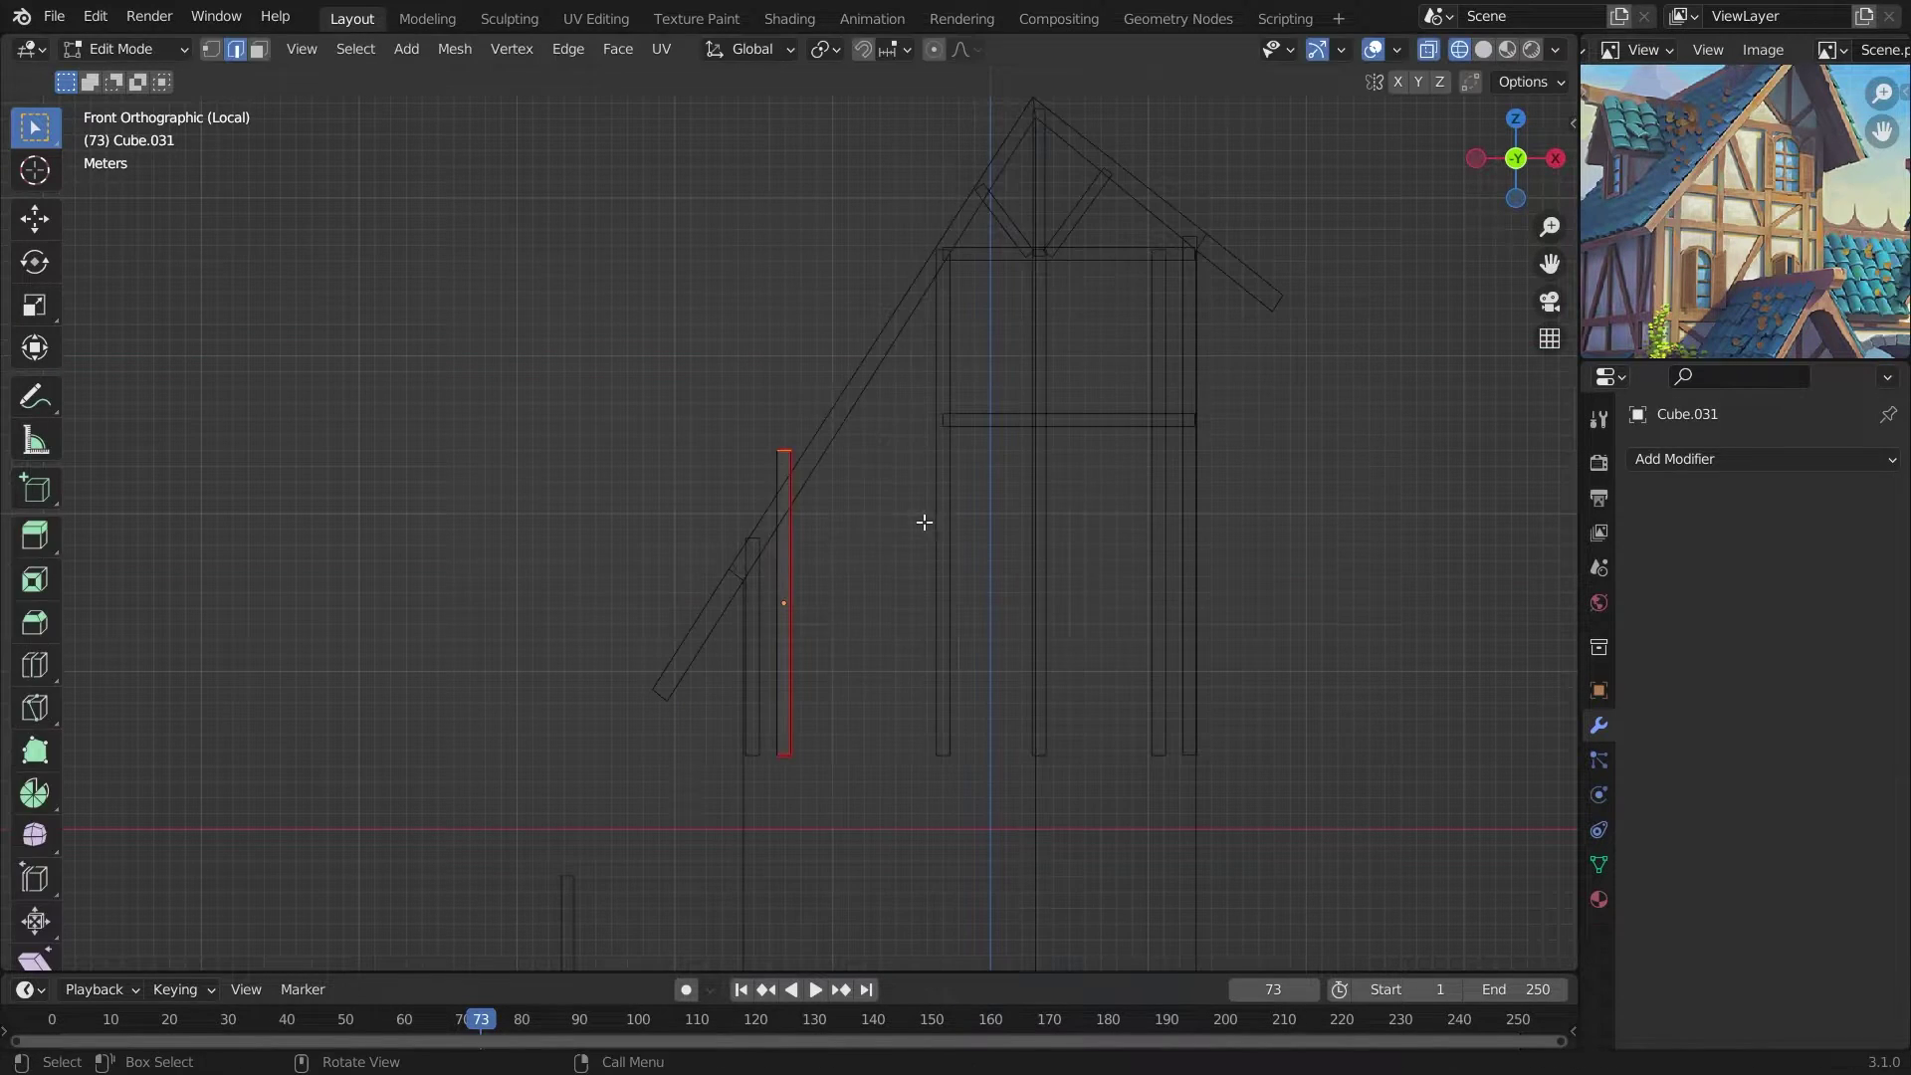
pyautogui.click(767, 571)
pyautogui.press('Tab')
pyautogui.hotkey('shift', 'z')
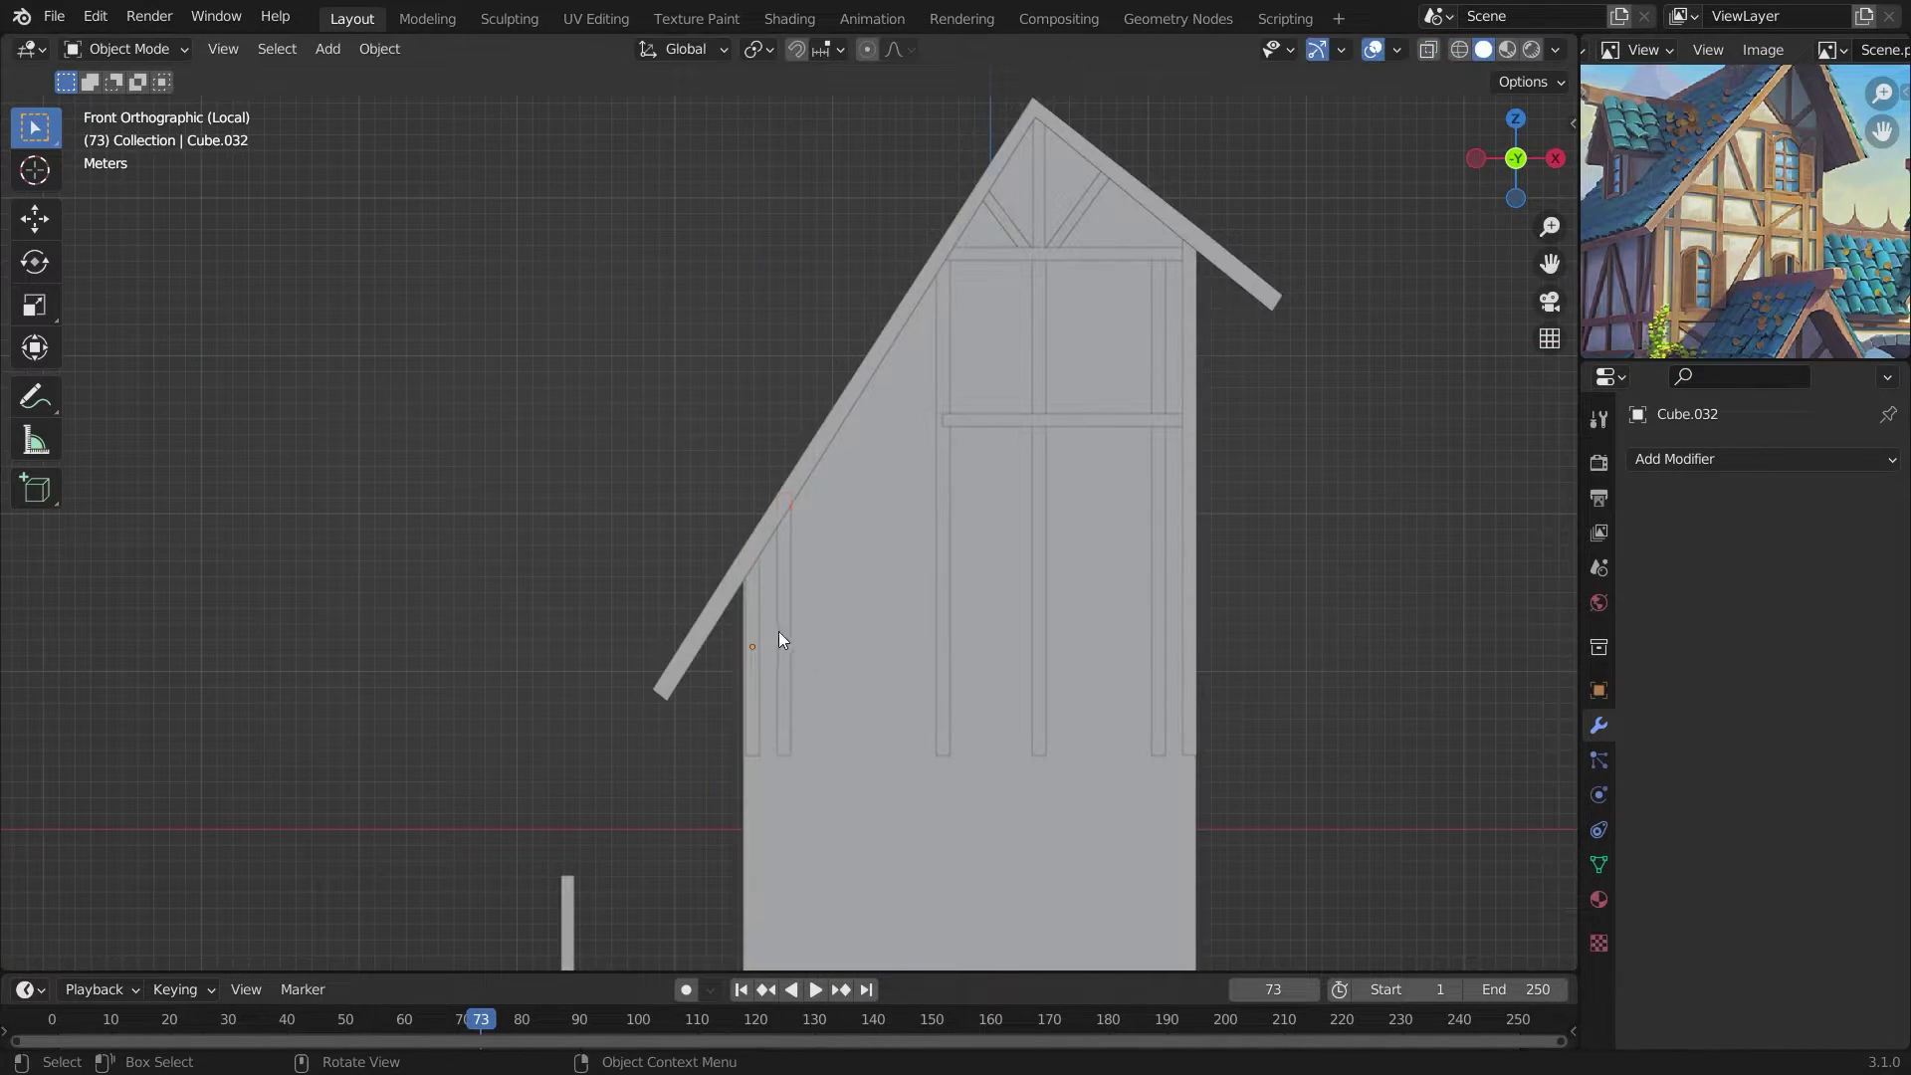
# Stretch the mid-wall beam's left end horizontally out to the roof line.
pyautogui.click(867, 614)
pyautogui.click(996, 419)
pyautogui.press('Tab')
pyautogui.hotkey('shift', 'z')
pyautogui.moveTo(873, 353); pyautogui.dragTo(998, 469)
pyautogui.press('g')
pyautogui.press('x')
pyautogui.press('Tab')
# Place a copied beam lower on the wall with its end reaching the roof.
pyautogui.hotkey('shift', 'z')
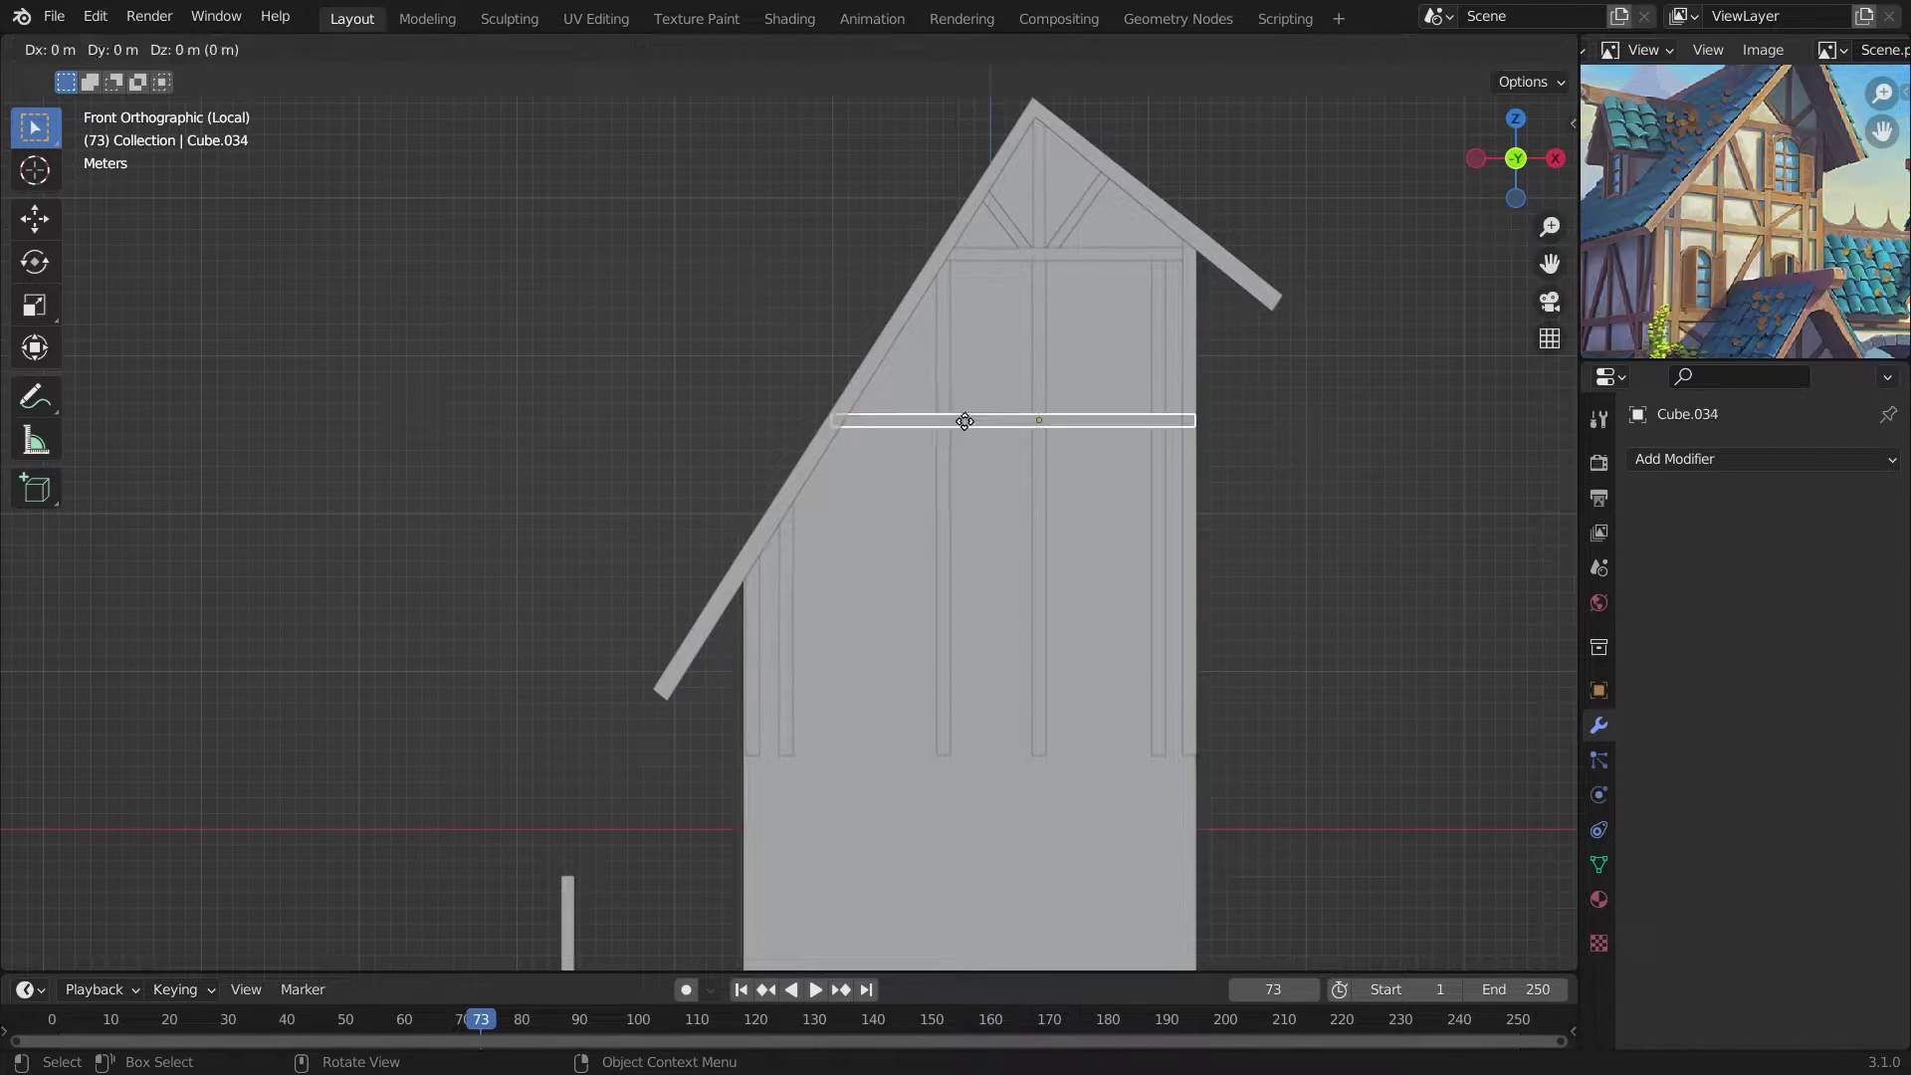
pyautogui.click(936, 496)
pyautogui.press('Tab')
pyautogui.hotkey('shift', 'z')
pyautogui.click(782, 552)
pyautogui.hotkey('shift', 'z')
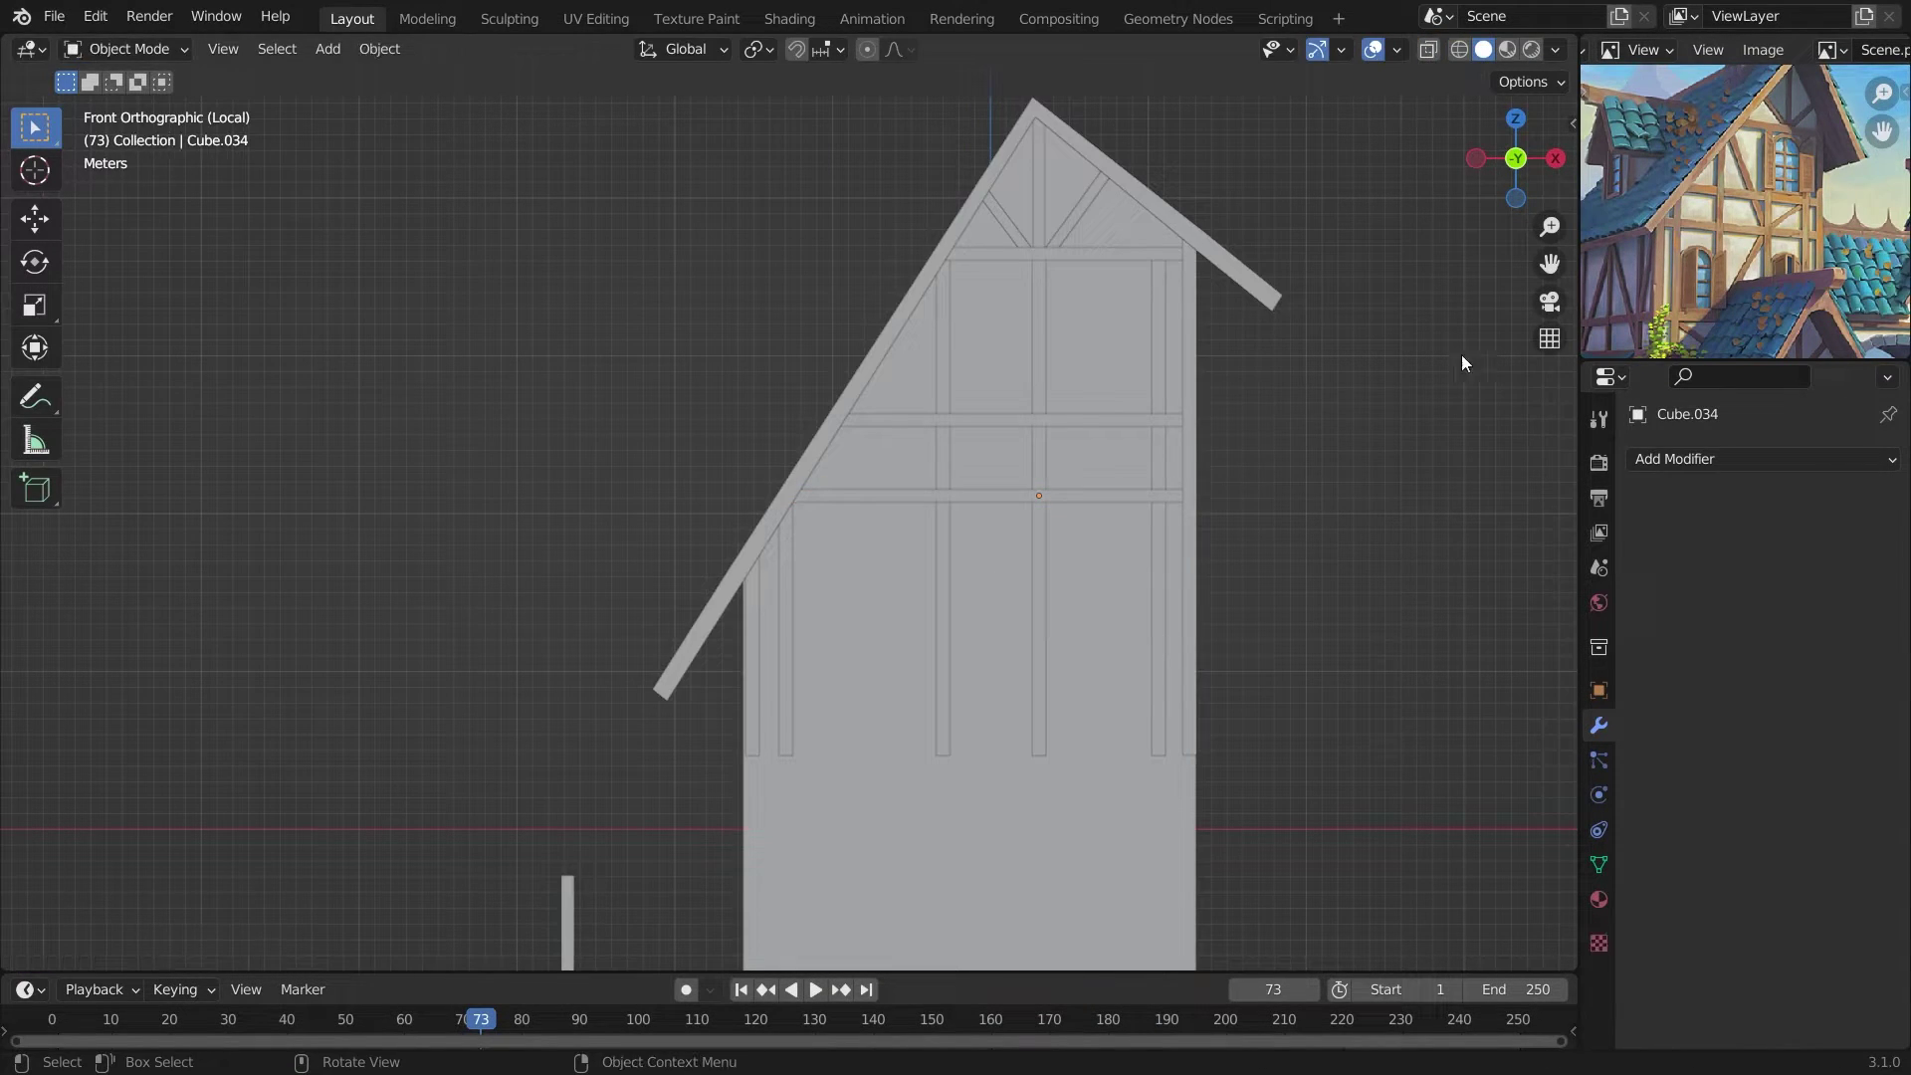
# Add the lowest horizontal rail with its end stretched along X.
pyautogui.click(1085, 500)
pyautogui.hotkey('shift', 'd')
pyautogui.press('z')
pyautogui.click(1035, 684)
pyautogui.press('Tab')
pyautogui.hotkey('shift', 'z')
pyautogui.press('g')
pyautogui.press('x')
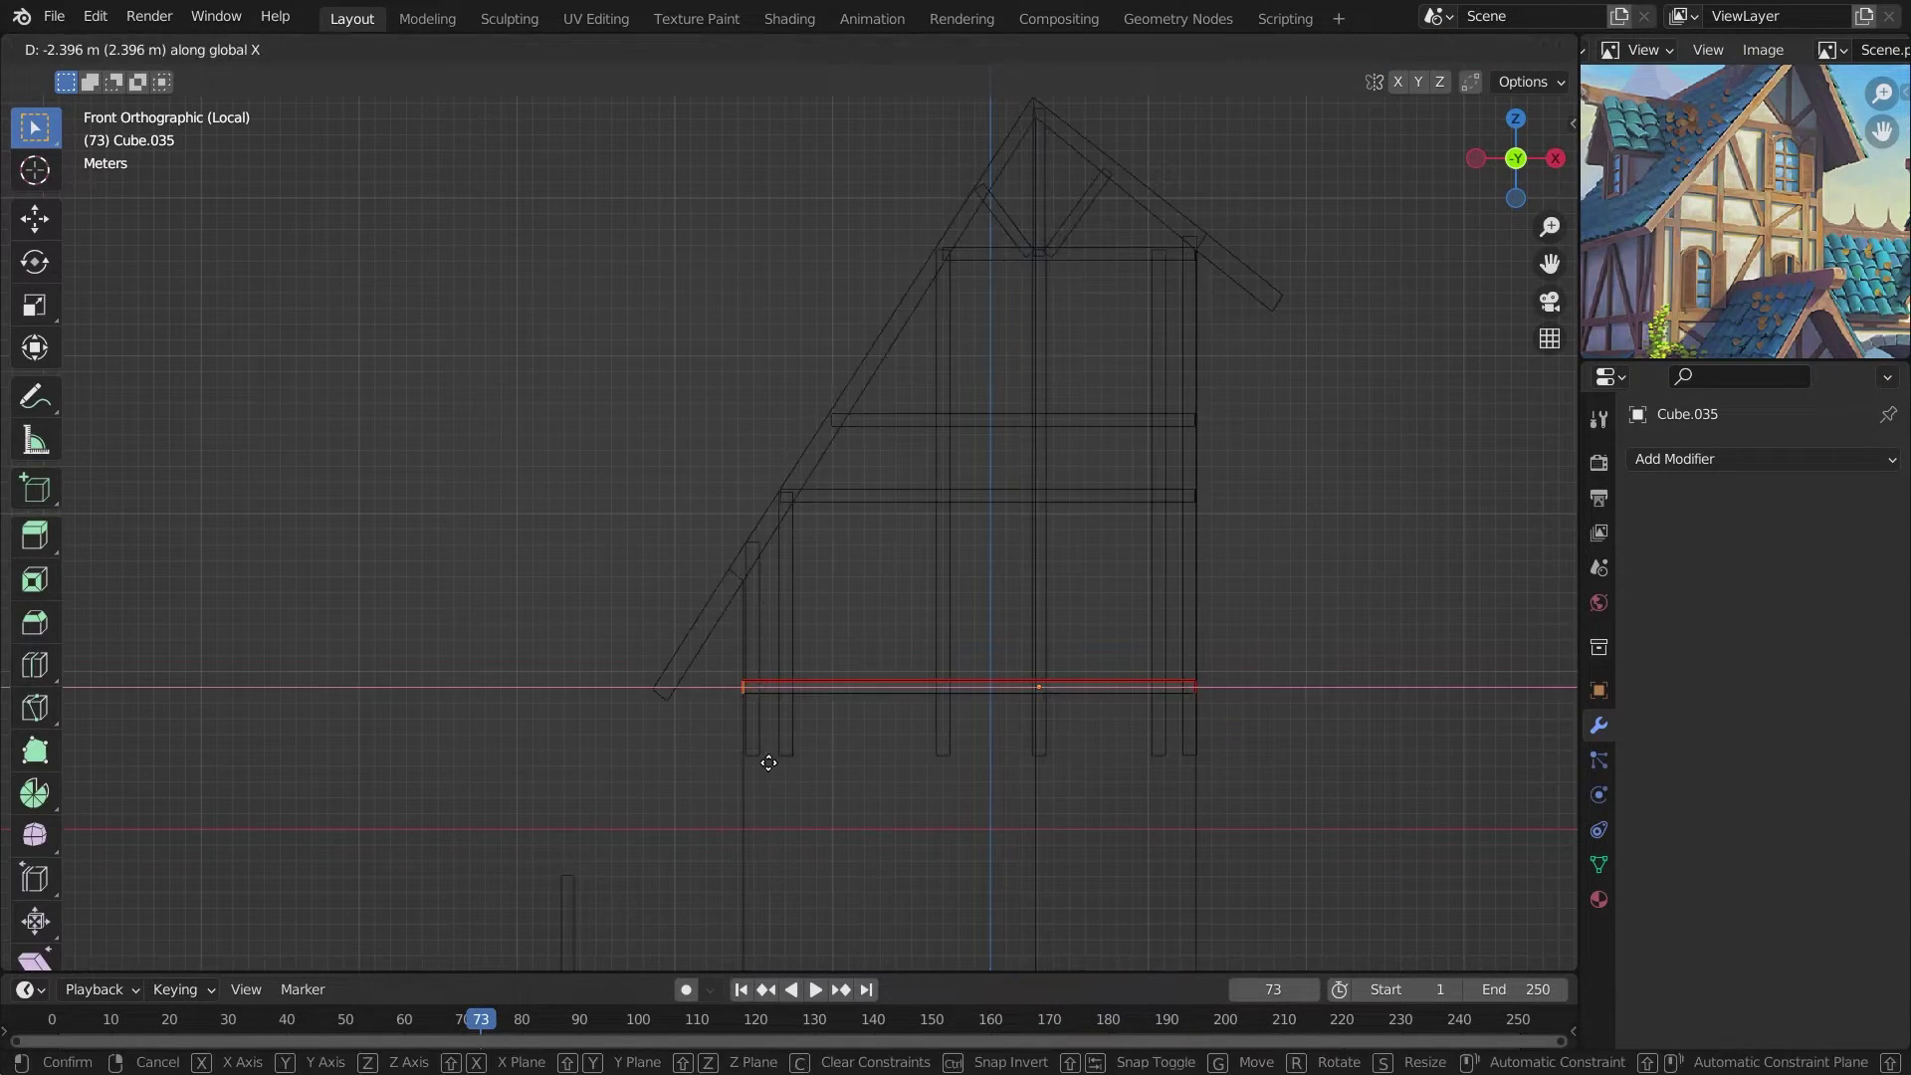
pyautogui.click(769, 762)
pyautogui.press('Tab')
pyautogui.hotkey('shift', 'z')
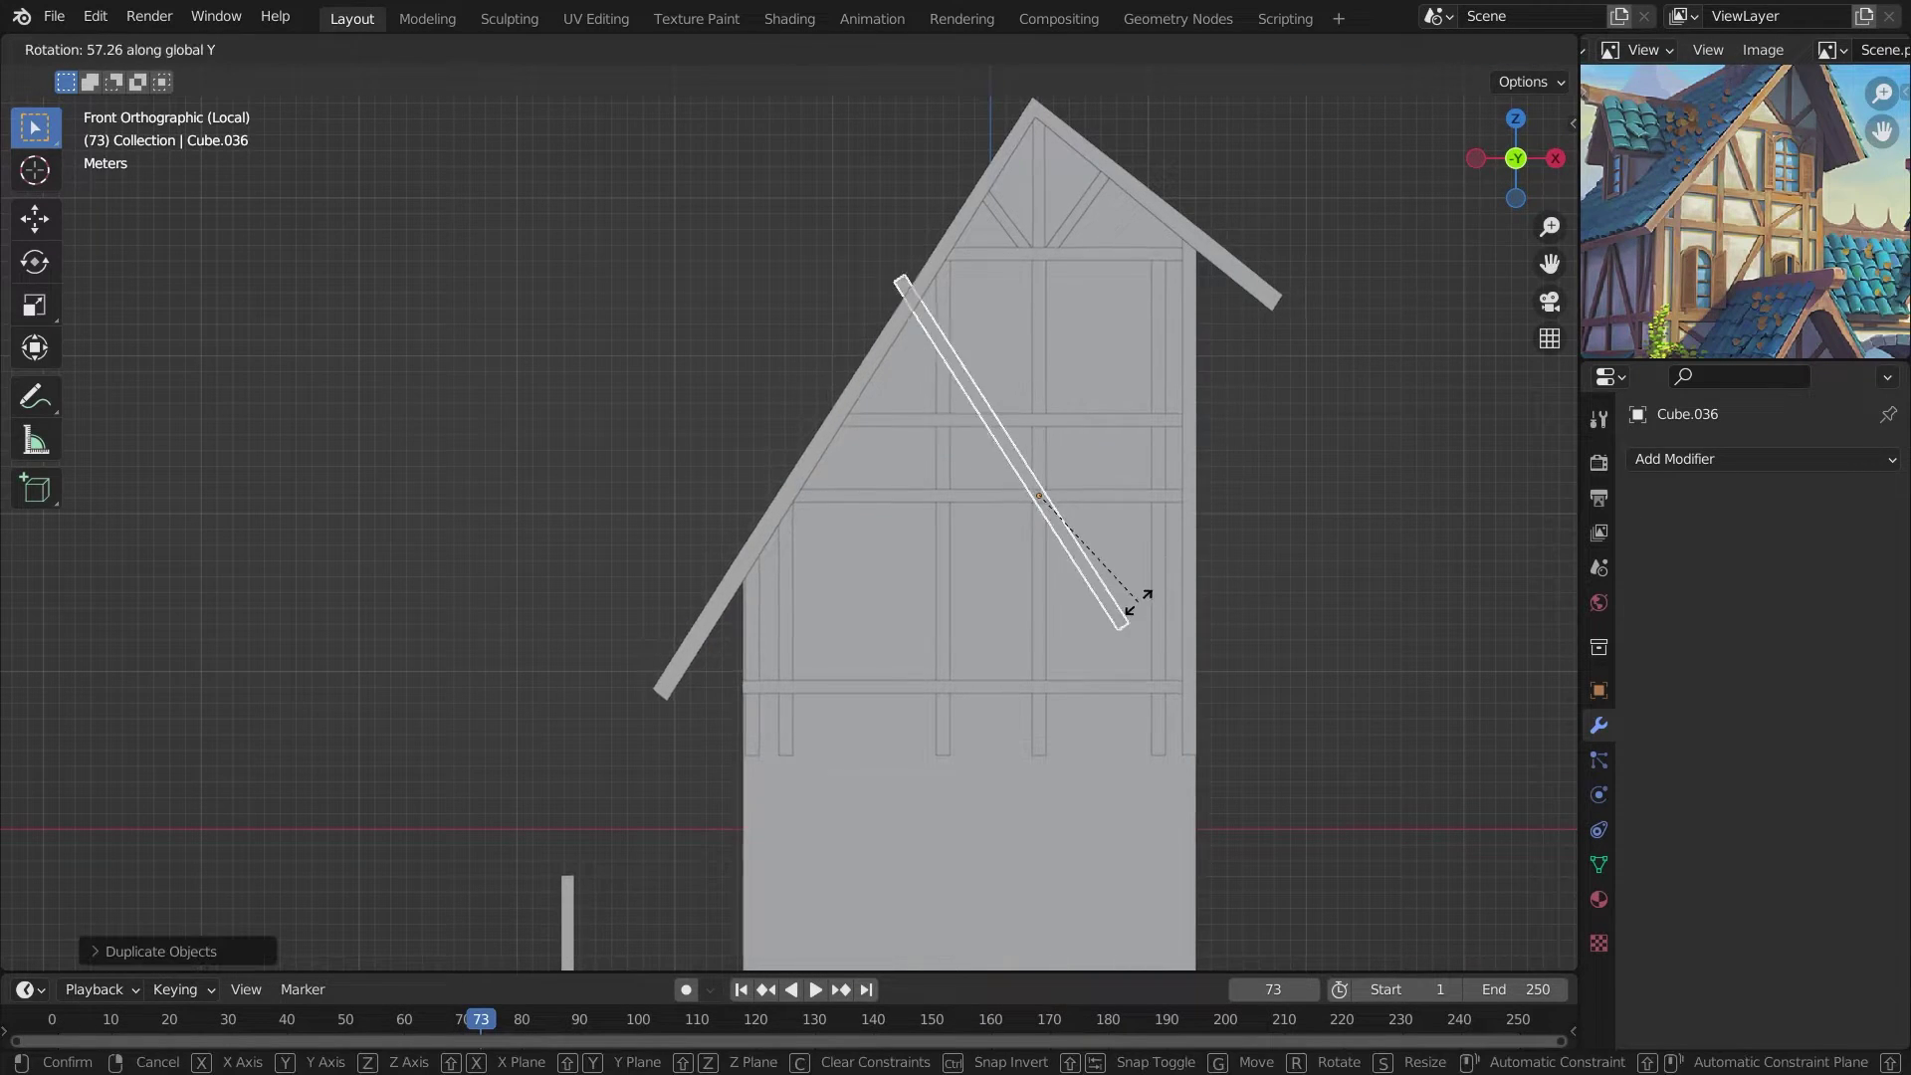
# Tilt a copied beam into a diagonal brace and delete its lower part.
pyautogui.moveTo(1378, 433); pyautogui.dragTo(810, 581, button='middle')
pyautogui.press('Tab')
pyautogui.press('KP_1')
pyautogui.press('g')
pyautogui.press('g')
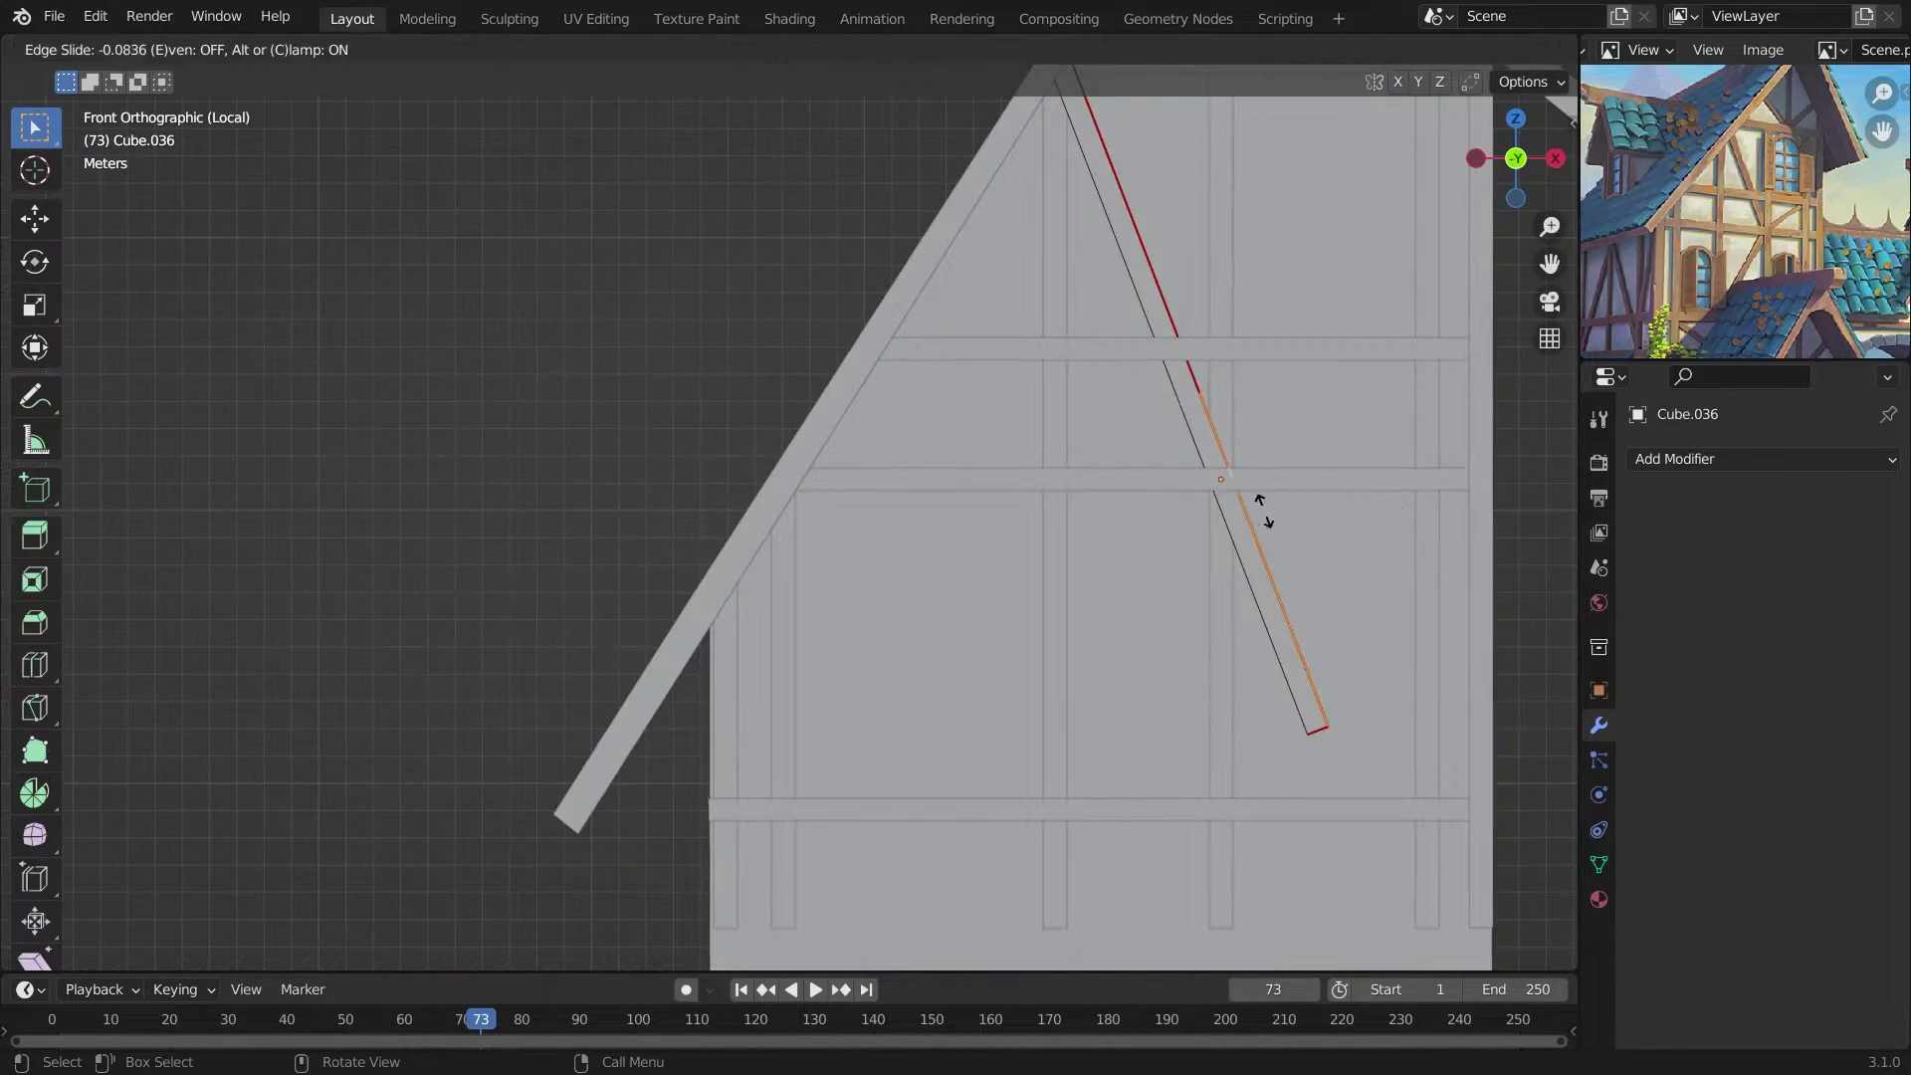
pyautogui.press('x')
pyautogui.click(1335, 622)
# Edge-slide the brace's cut end into place and orbit to inspect the timbered wall.
pyautogui.press('Tab')
pyautogui.press('Tab')
pyautogui.hotkey('ctrl', 'e')
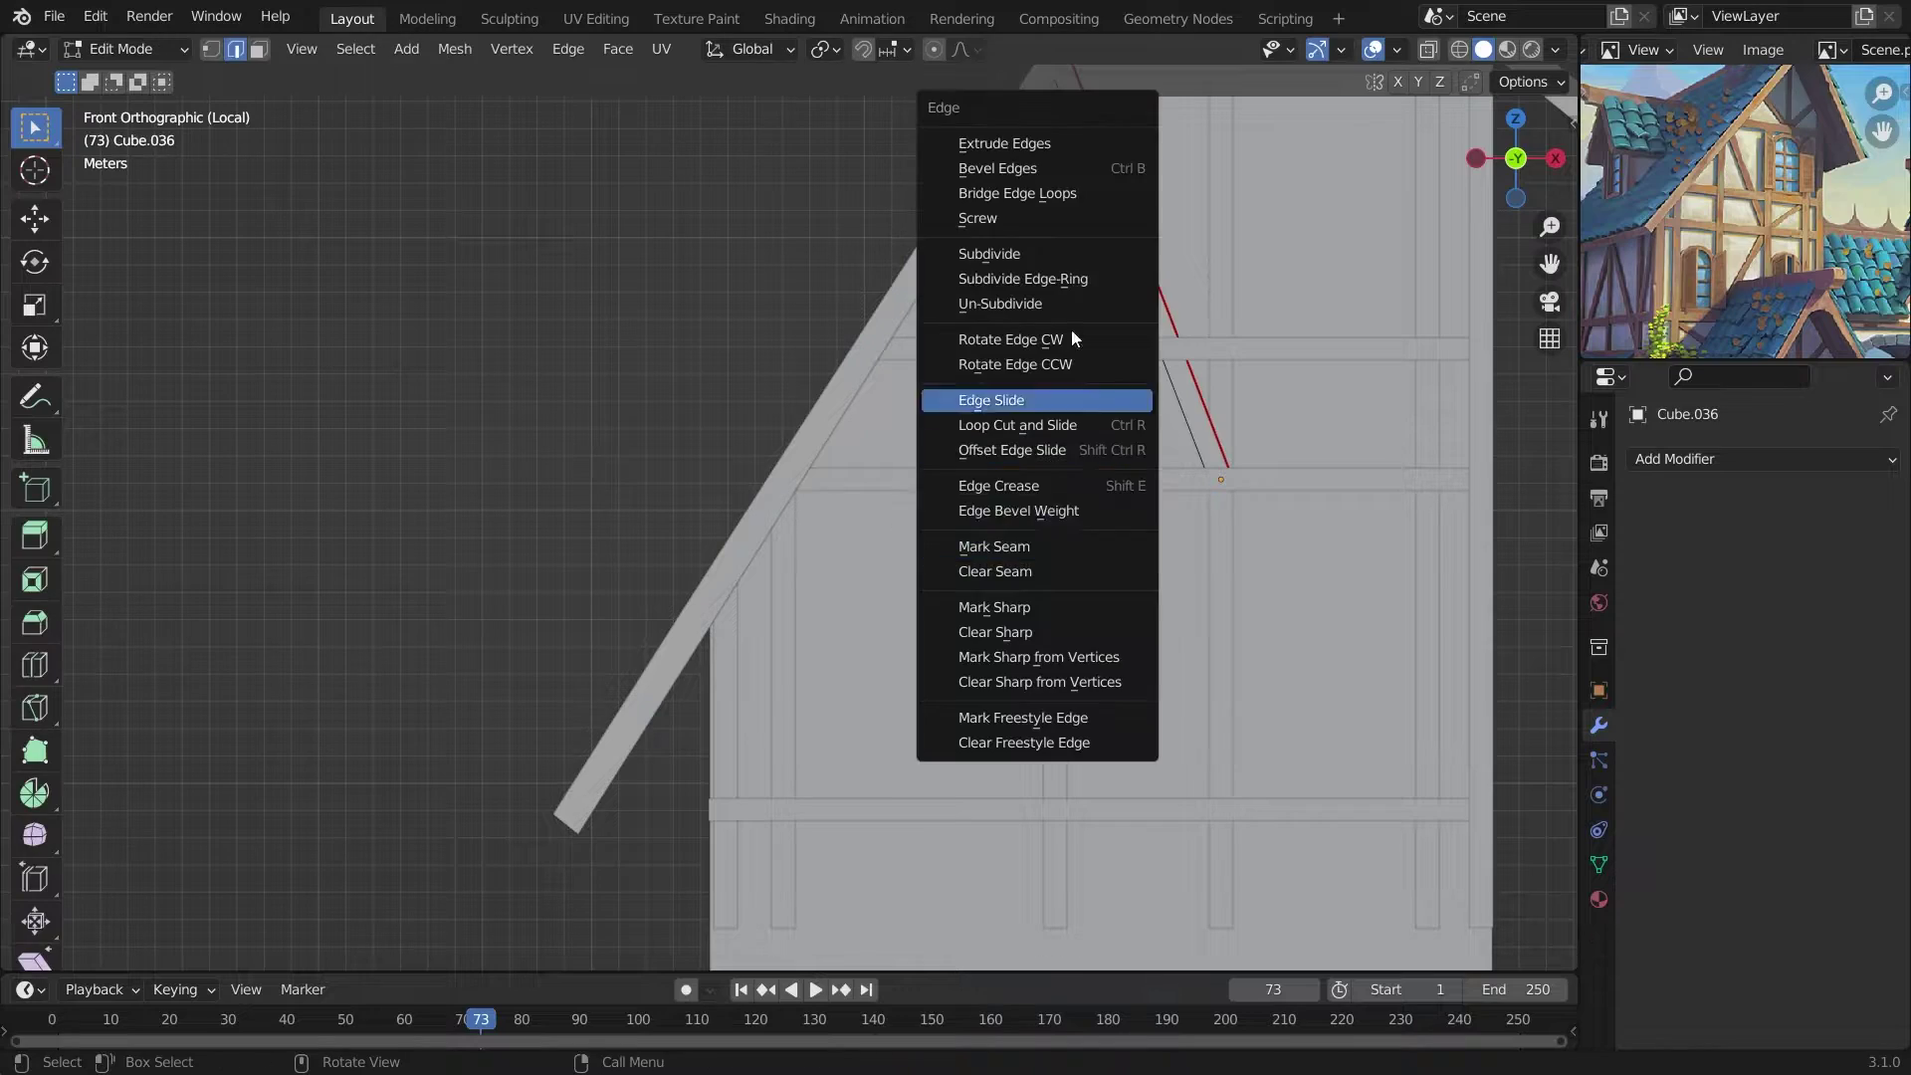
pyautogui.press('u')
pyautogui.click(1037, 546)
pyautogui.press('Tab')
pyautogui.moveTo(1037, 546); pyautogui.dragTo(1021, 615, button='middle')
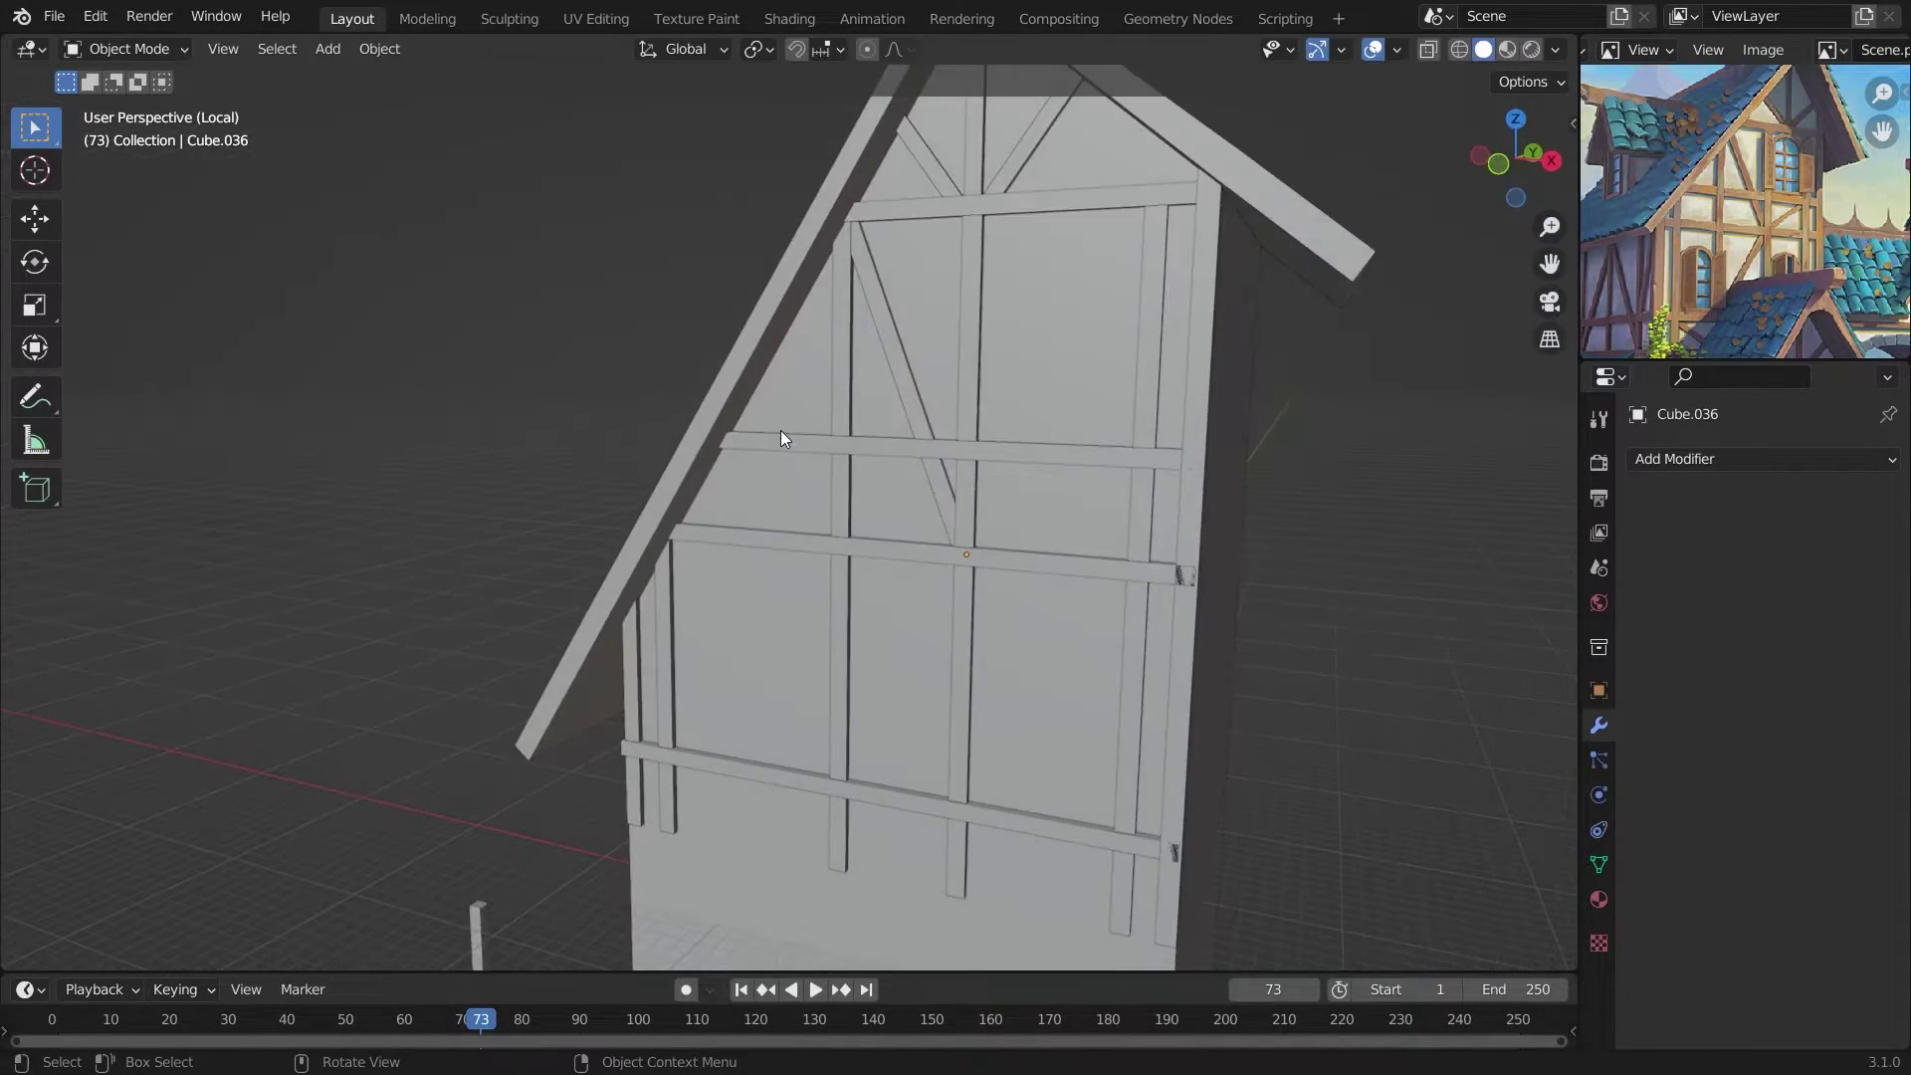
pyautogui.moveTo(780, 430); pyautogui.dragTo(929, 659, button='middle')
# Inspect the small arched-door house's mesh in wireframe front view, then return to the whole village.
pyautogui.press('KP_Divide')
pyautogui.scroll(3, 690, 388)
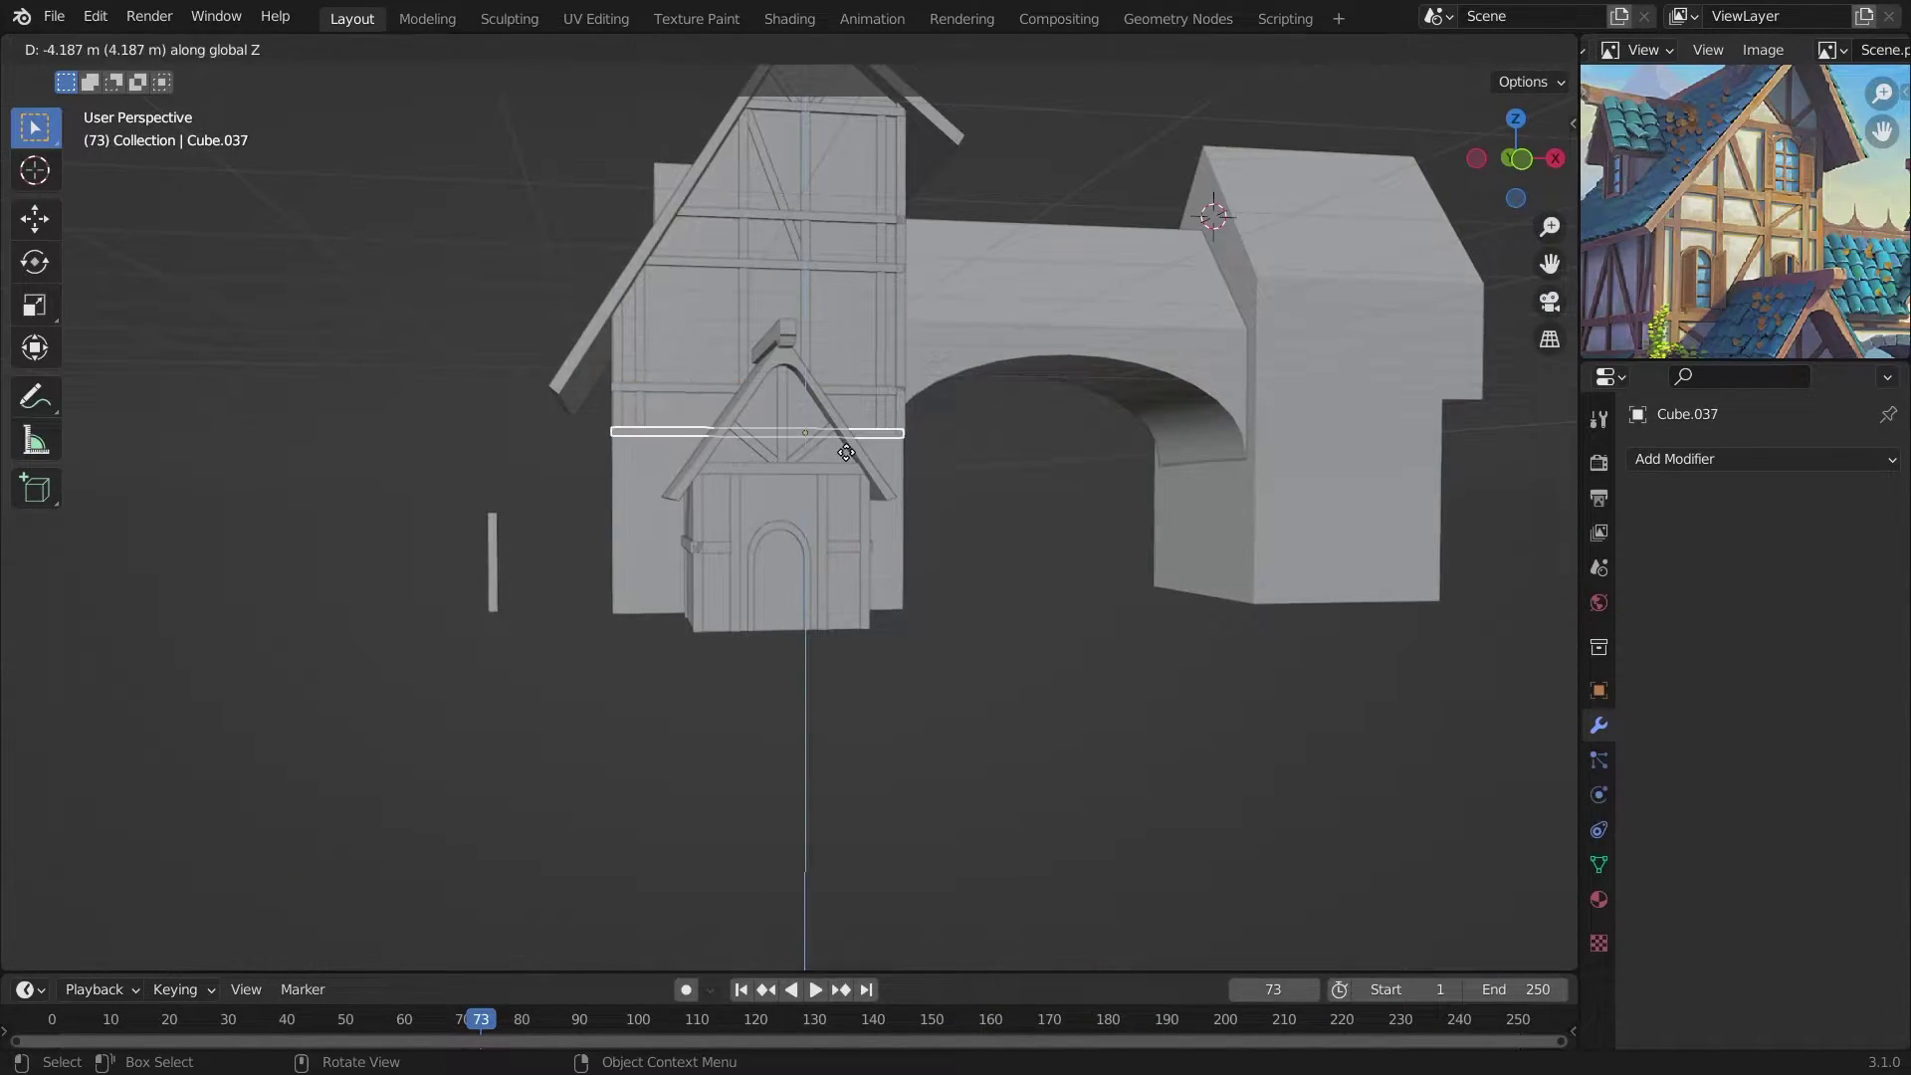
pyautogui.click(782, 515)
pyautogui.press('KP_Decimal')
pyautogui.press('Tab')
pyautogui.hotkey('shift', 'z')
pyautogui.press('KP_1')
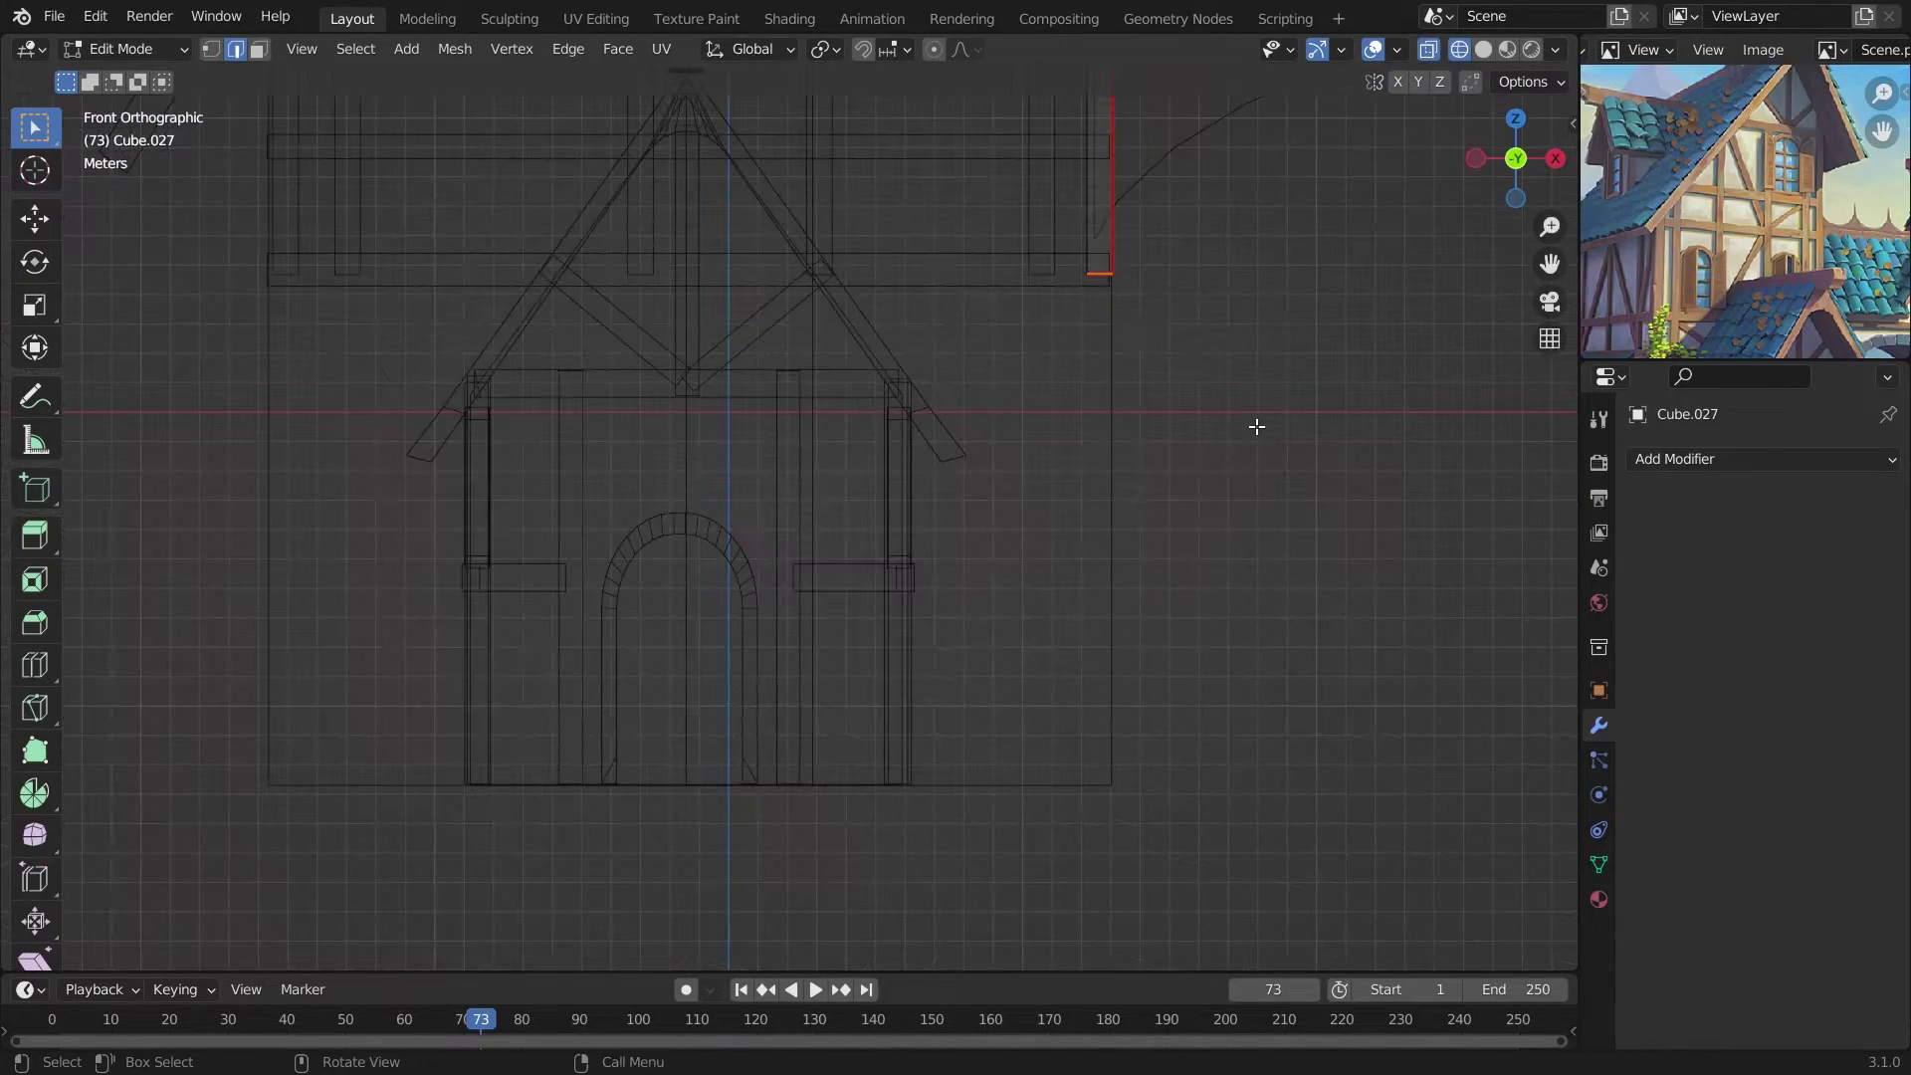
pyautogui.press('Escape')
pyautogui.press('Tab')
pyautogui.hotkey('shift', 'z')
pyautogui.moveTo(1285, 933); pyautogui.dragTo(780, 696, button='middle')
pyautogui.scroll(-4, 780, 697)
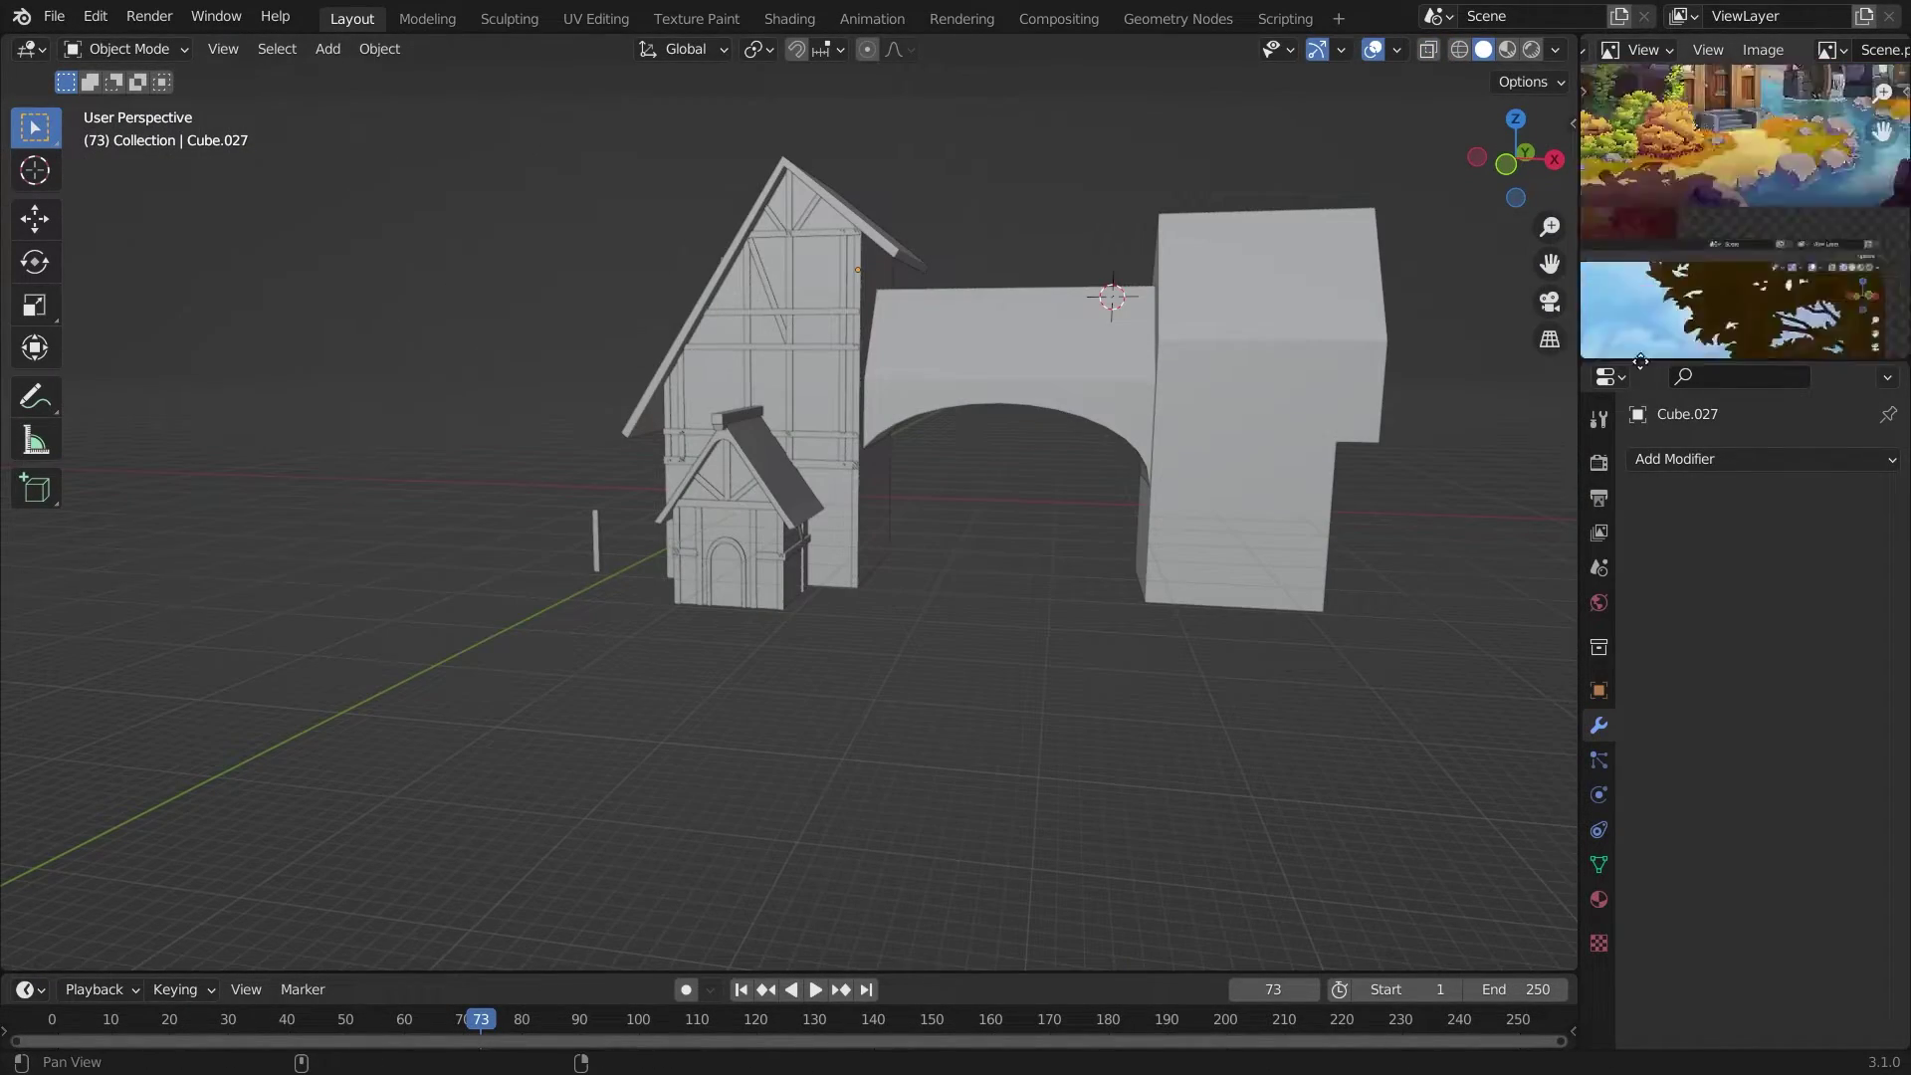
pyautogui.press('KP_1')
# Shrink a horizontal beam on the tower front along Z and shift it along Y.
pyautogui.click(1057, 493)
pyautogui.press('s')
pyautogui.press('z')
pyautogui.click(987, 756)
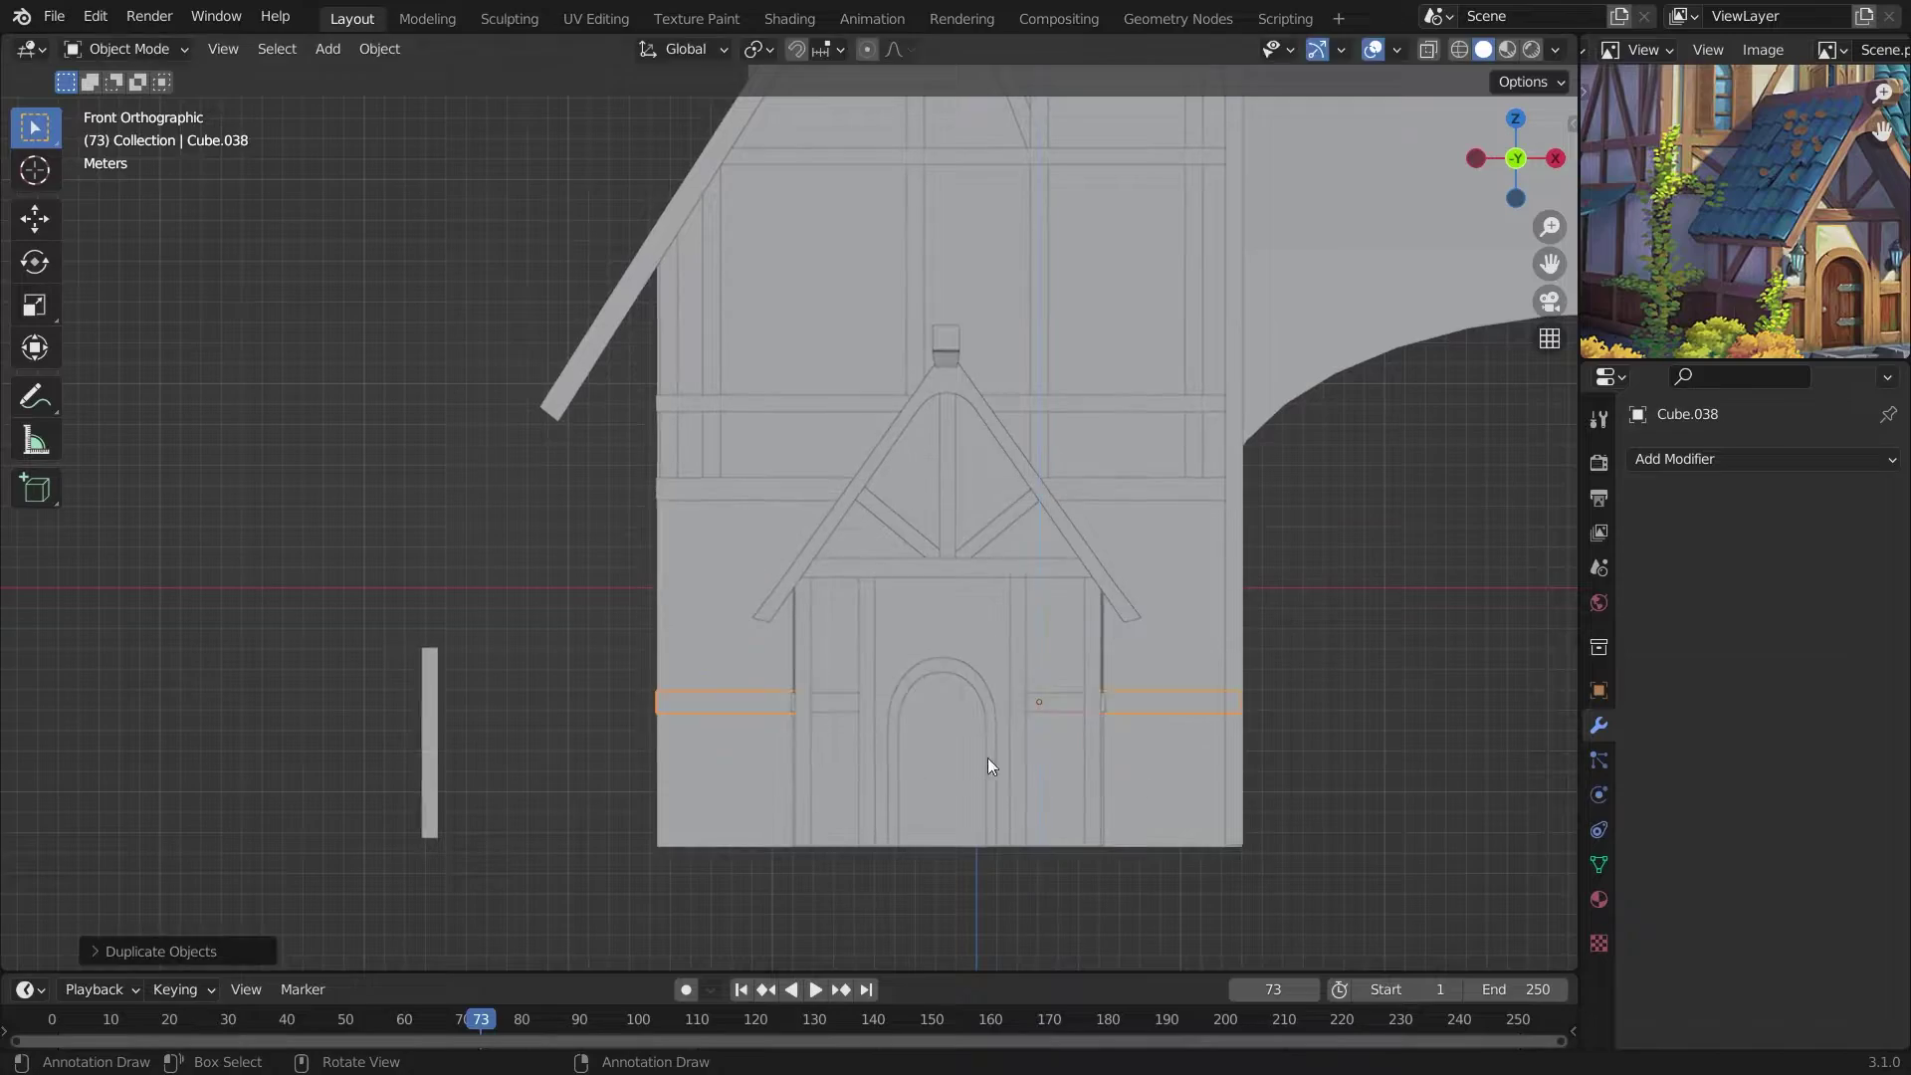
pyautogui.scroll(3, 1093, 773)
pyautogui.moveTo(987, 756)
pyautogui.mouseDown(button='middle')
pyautogui.moveTo(1092, 773)
pyautogui.moveTo(1134, 738)
pyautogui.mouseUp(button='middle')
pyautogui.scroll(5, 1112, 824)
pyautogui.press('g')
pyautogui.press('y')
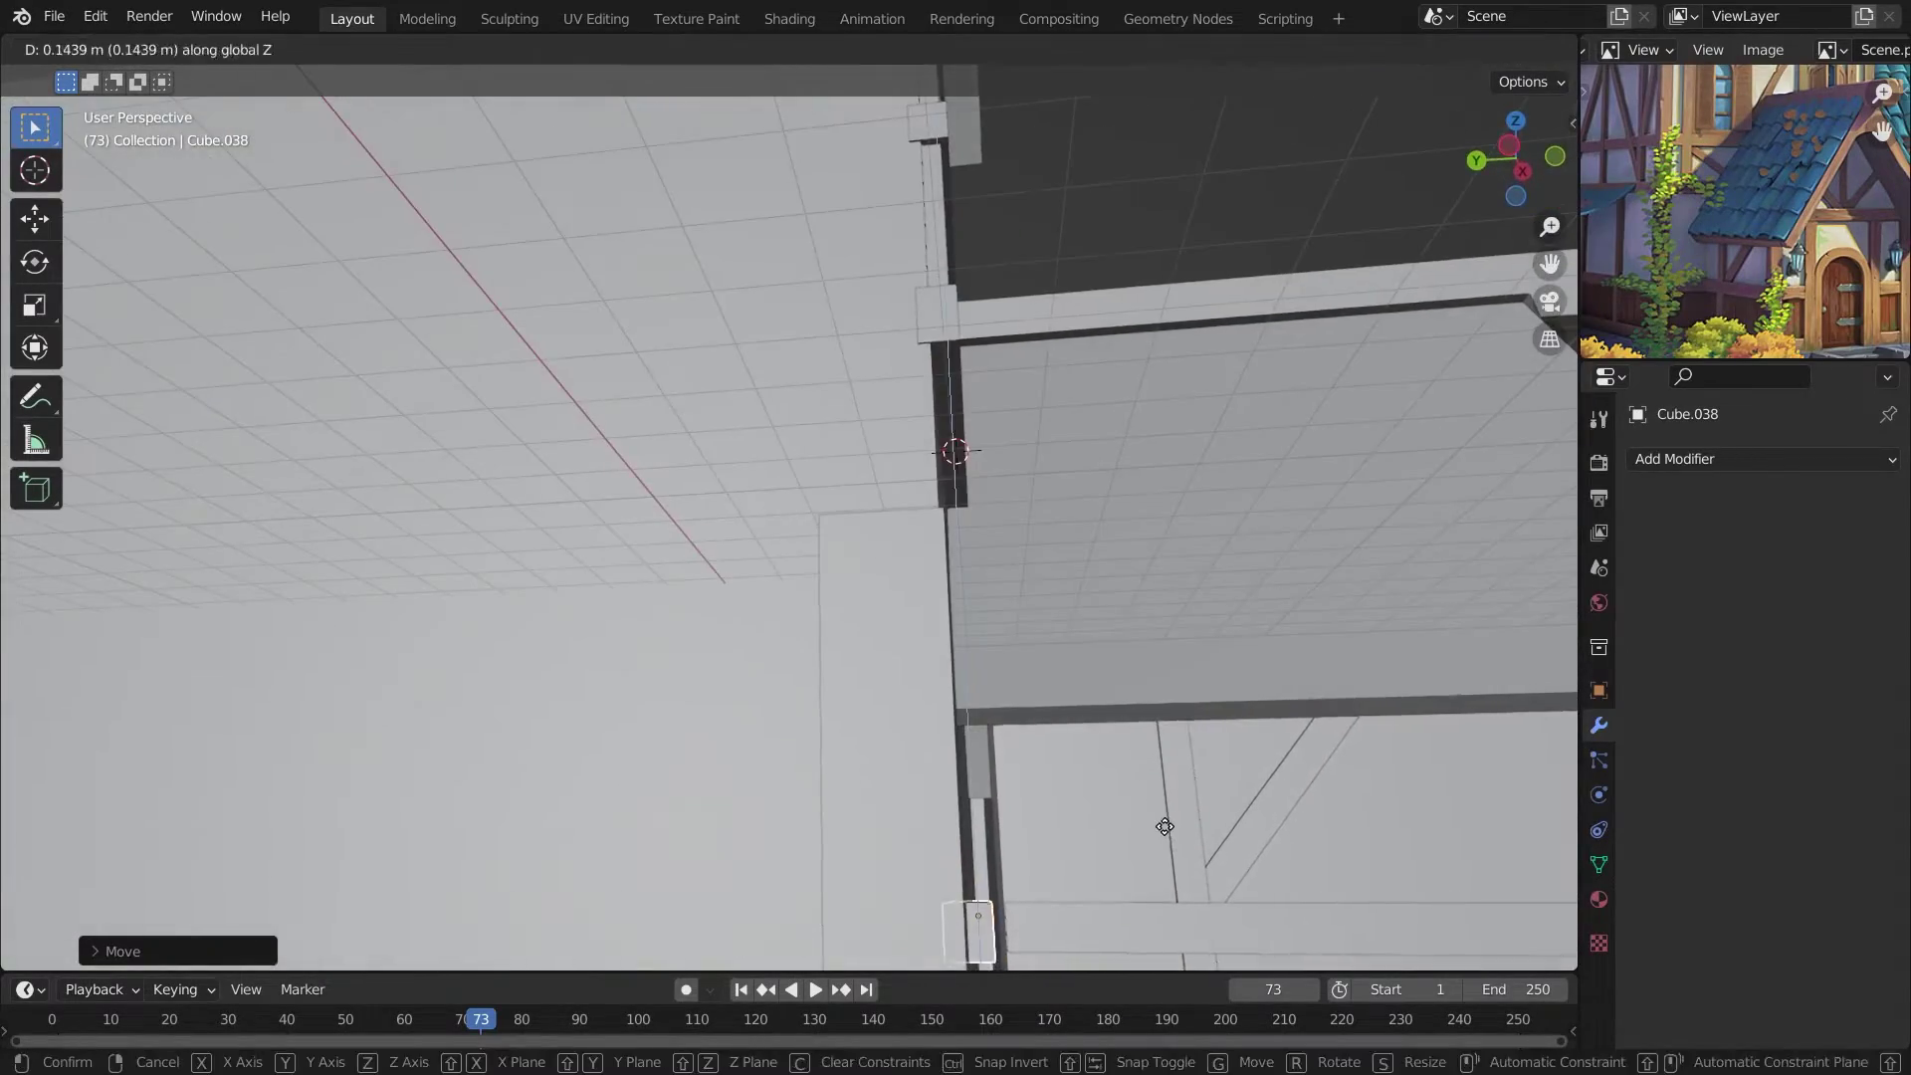
pyautogui.click(1144, 796)
# Box-select beams on the tower front in wireframe and duplicate them.
pyautogui.hotkey('shift', 'z')
pyautogui.moveTo(961, 297); pyautogui.dragTo(1294, 736)
pyautogui.hotkey('shift', 'z')
pyautogui.moveTo(1314, 803)
pyautogui.mouseDown(button='middle')
pyautogui.moveTo(1079, 846)
pyautogui.moveTo(1041, 756)
pyautogui.moveTo(1194, 597)
pyautogui.mouseUp(button='middle')
pyautogui.scroll(-3, 1126, 255)
pyautogui.scroll(3, 999, 331)
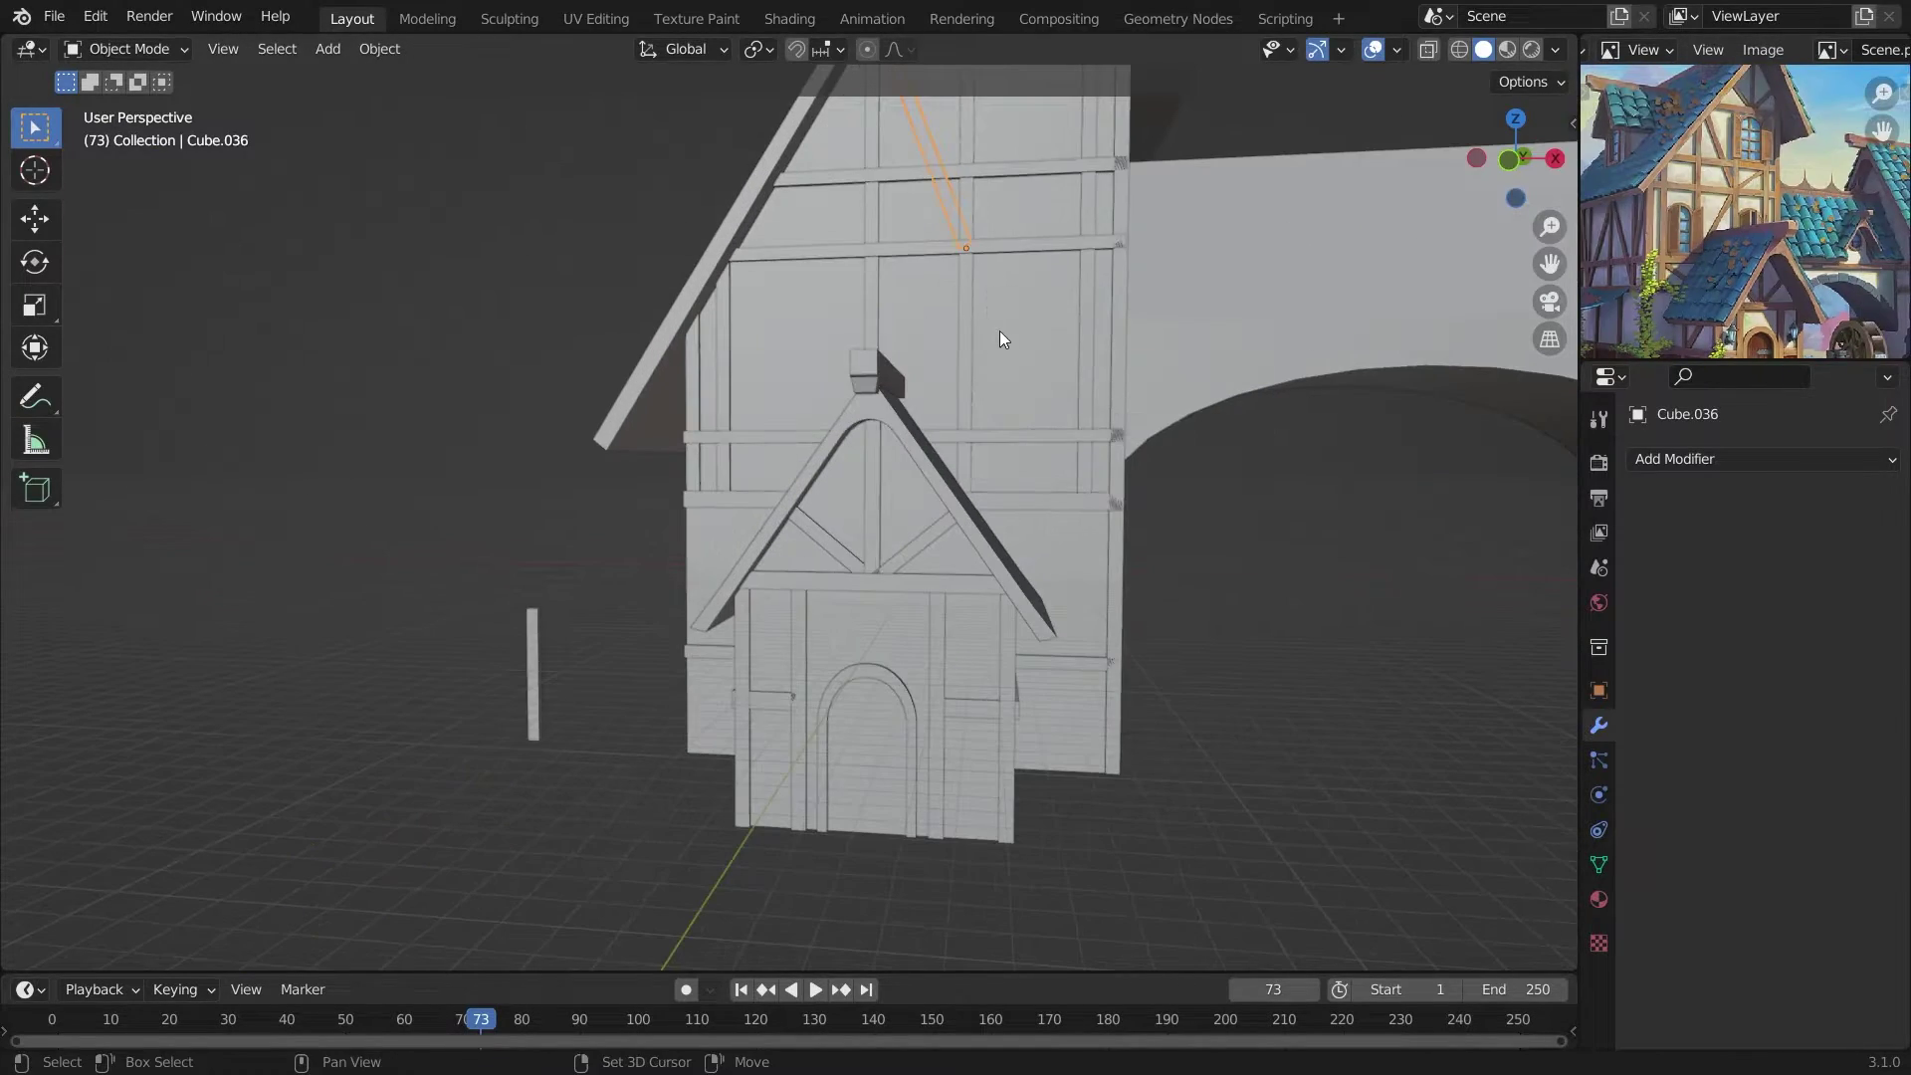
pyautogui.hotkey('shift', 'd')
pyautogui.moveTo(1000, 265)
pyautogui.mouseDown(button='middle')
pyautogui.moveTo(1052, 450)
pyautogui.moveTo(965, 315)
pyautogui.mouseUp(button='middle')
pyautogui.scroll(3, 965, 315)
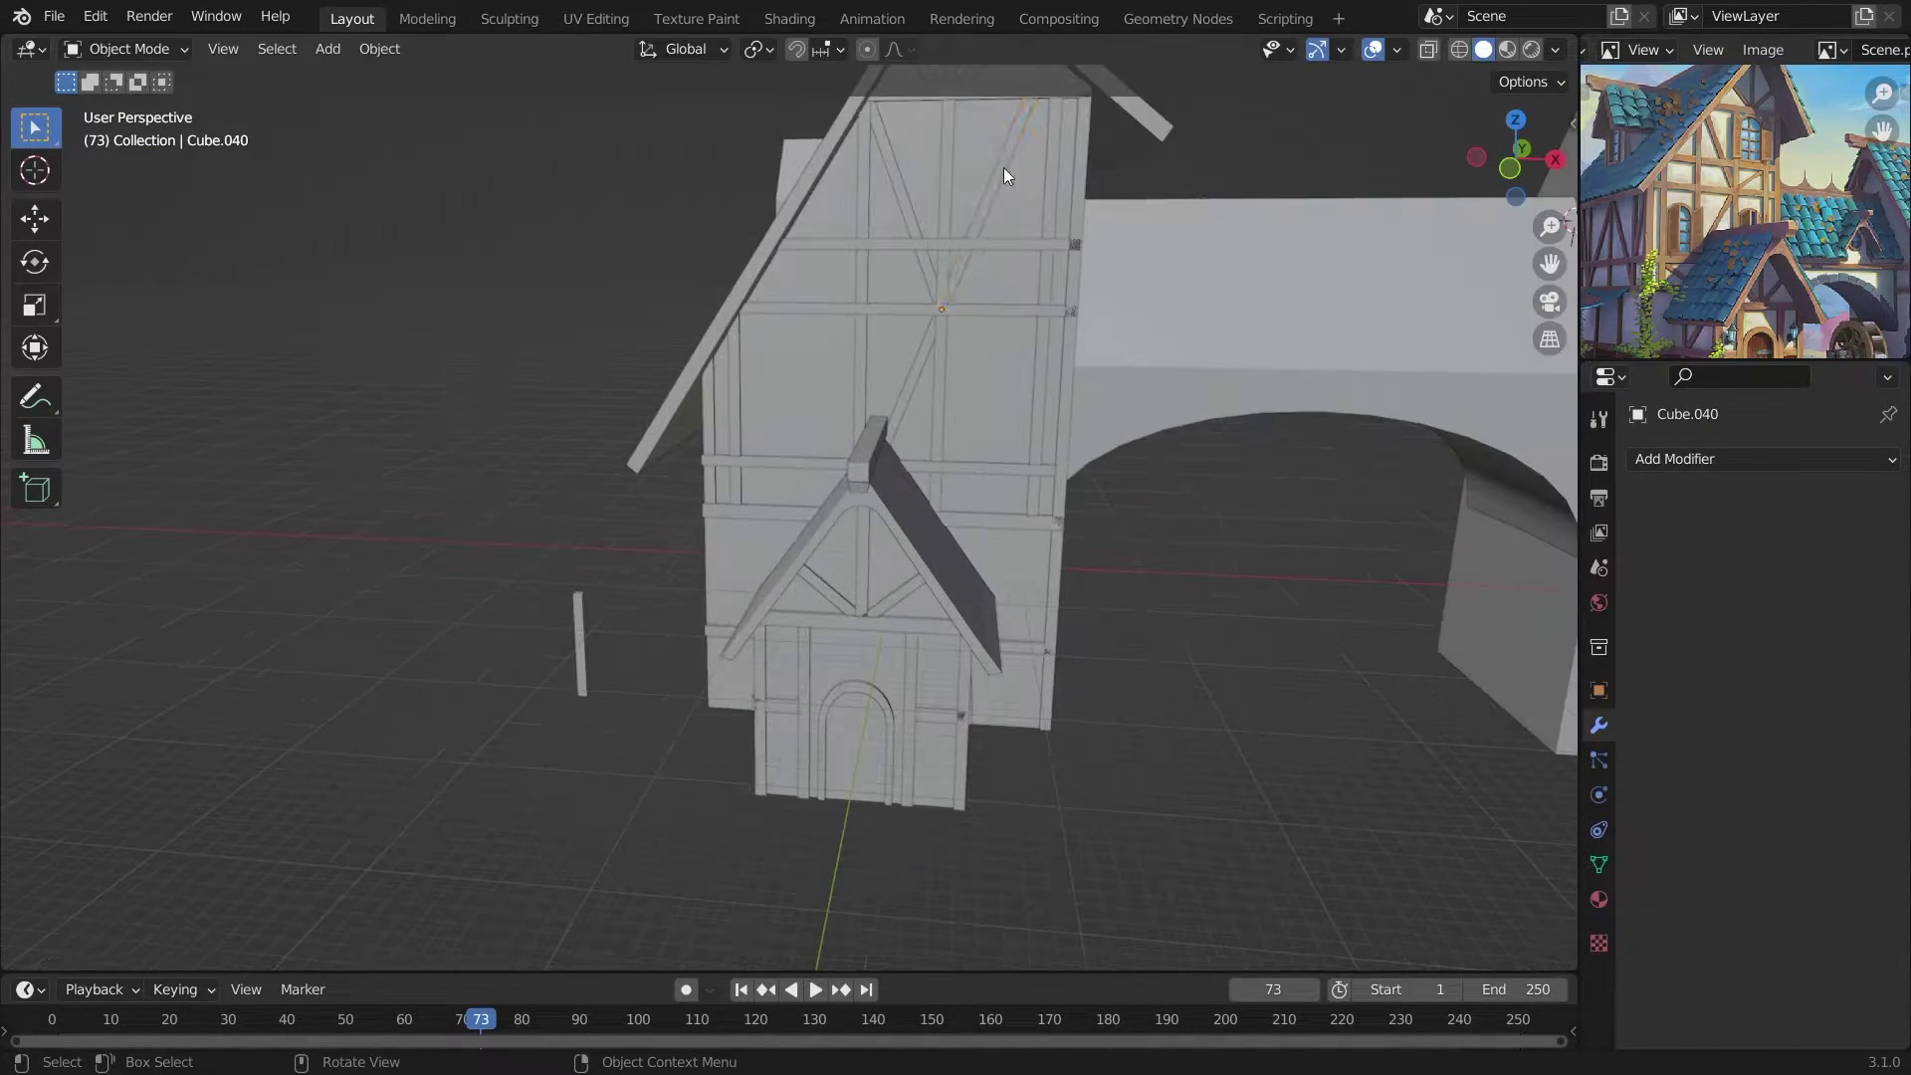
pyautogui.scroll(2, 1003, 167)
# Try an X-rotated duplicate of the beam, then cancel and undo it.
pyautogui.hotkey('shift', 'd')
pyautogui.press('r')
pyautogui.press('x')
pyautogui.press('Escape')
pyautogui.hotkey('ctrl', 'z')
pyautogui.scroll(-3, 870, 587)
pyautogui.scroll(3, 1210, 611)
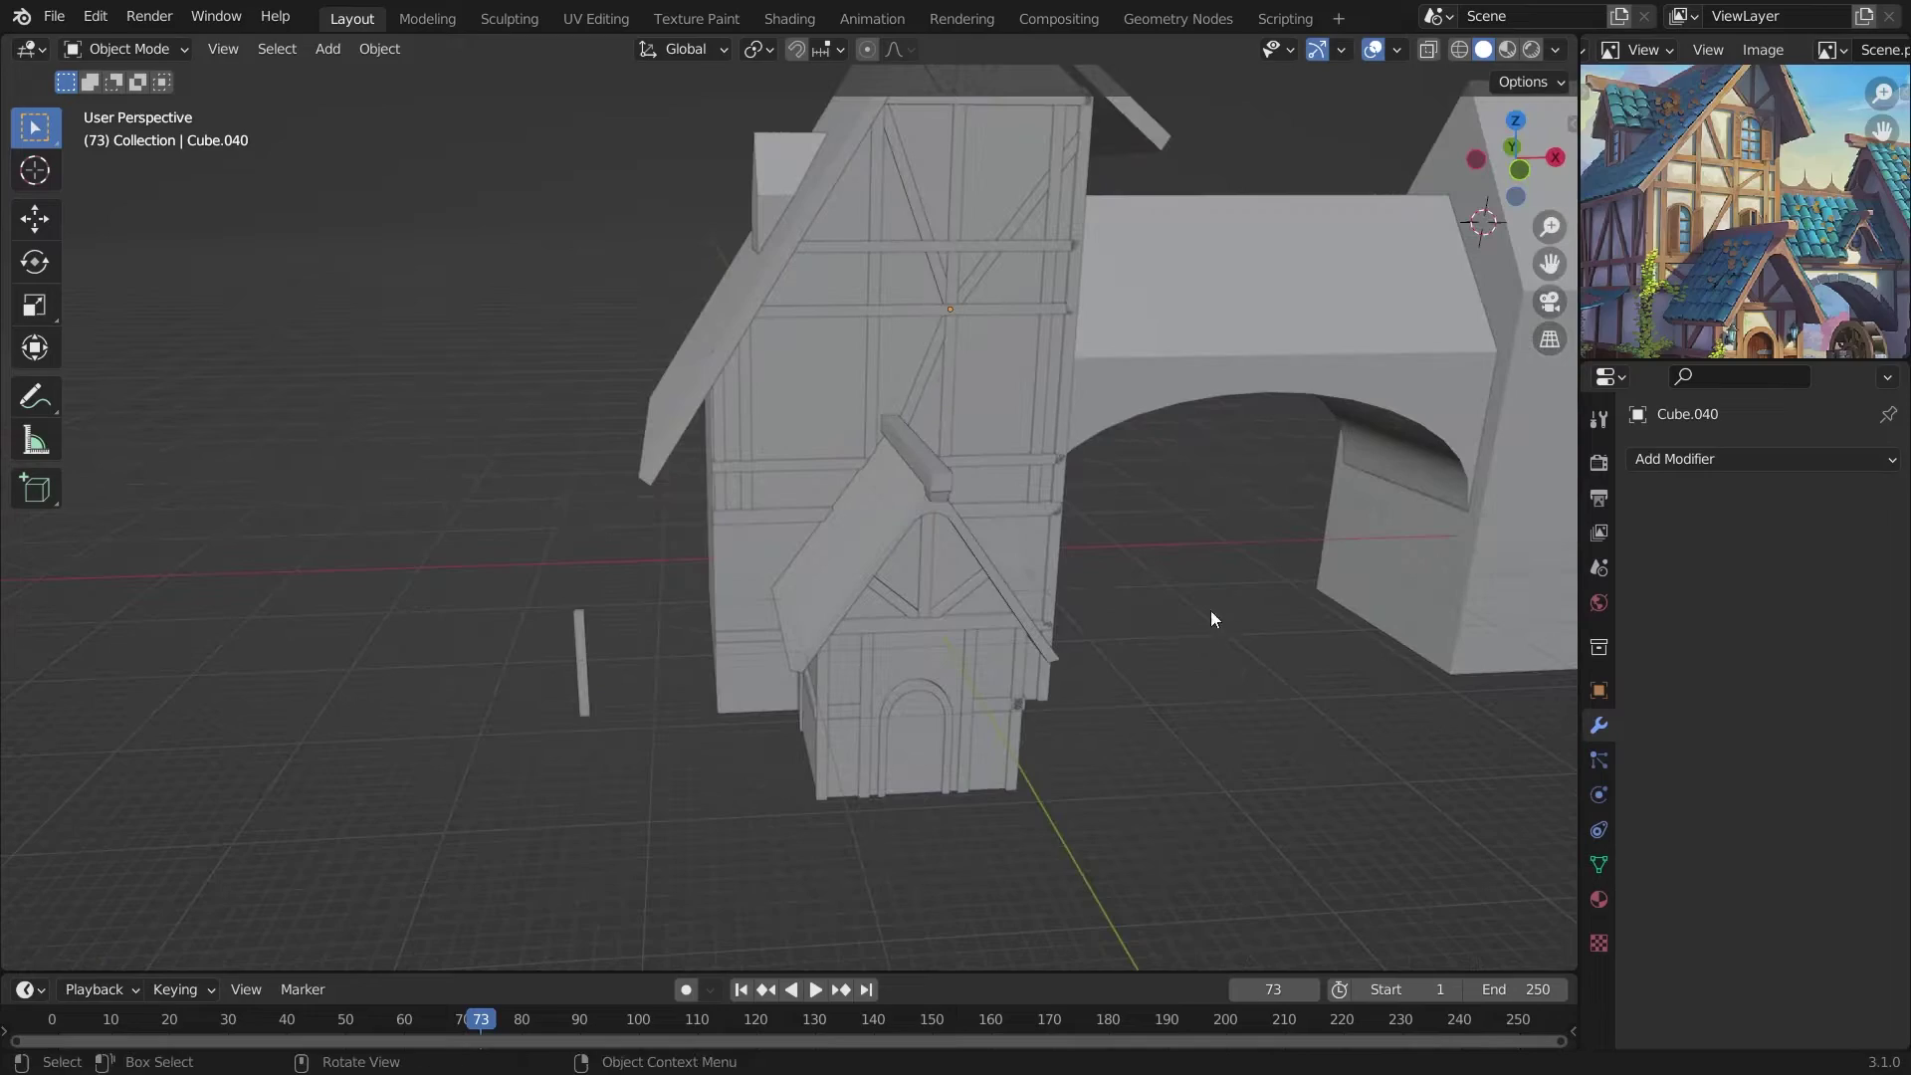
# Duplicate the beam again and move the copy along local Z.
pyautogui.moveTo(943, 619); pyautogui.dragTo(888, 653, button='middle')
pyautogui.scroll(4, 887, 653)
pyautogui.hotkey('shift', 'd')
pyautogui.press('z')
pyautogui.press('z')
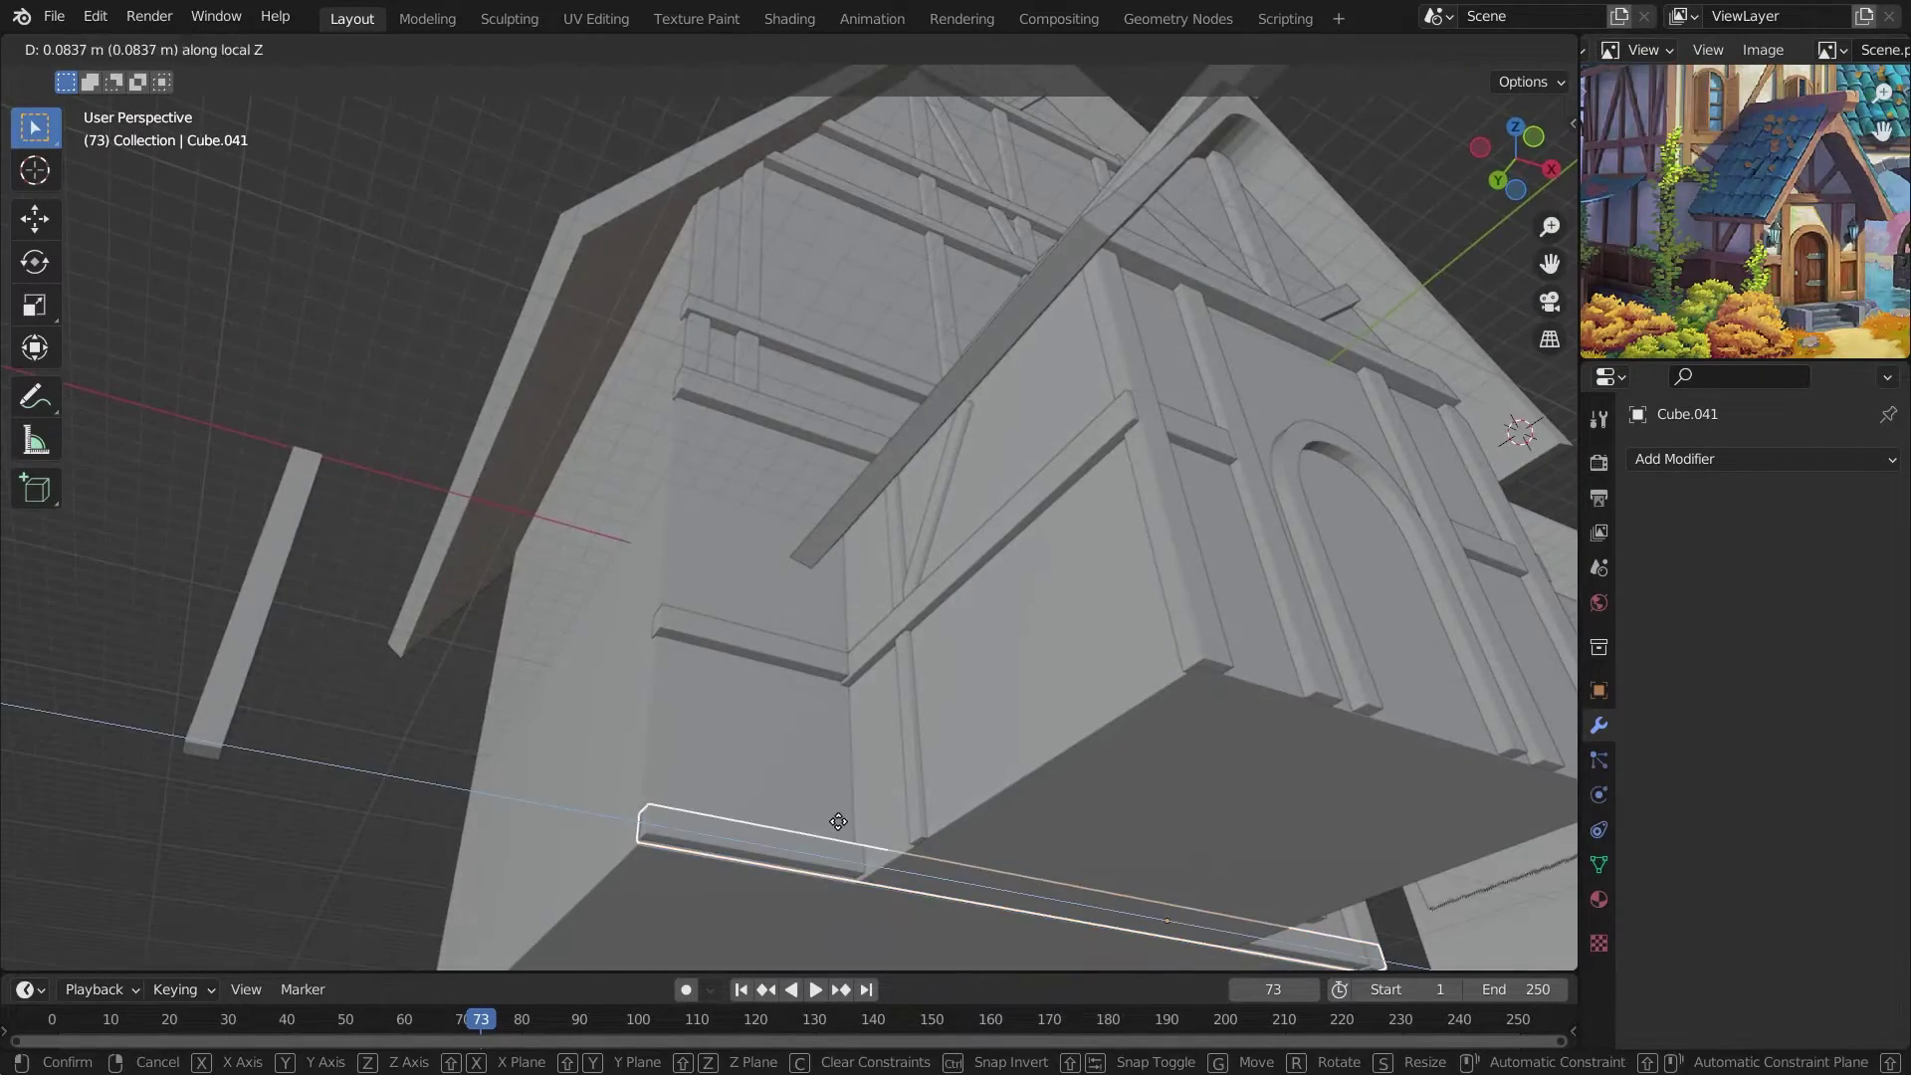
pyautogui.scroll(-4, 631, 740)
pyautogui.moveTo(631, 740); pyautogui.dragTo(629, 571, button='middle')
pyautogui.scroll(3, 629, 574)
# Edit a vertical beam so the corner post runs down the tower wall to its base.
pyautogui.click(683, 426)
pyautogui.scroll(2, 802, 491)
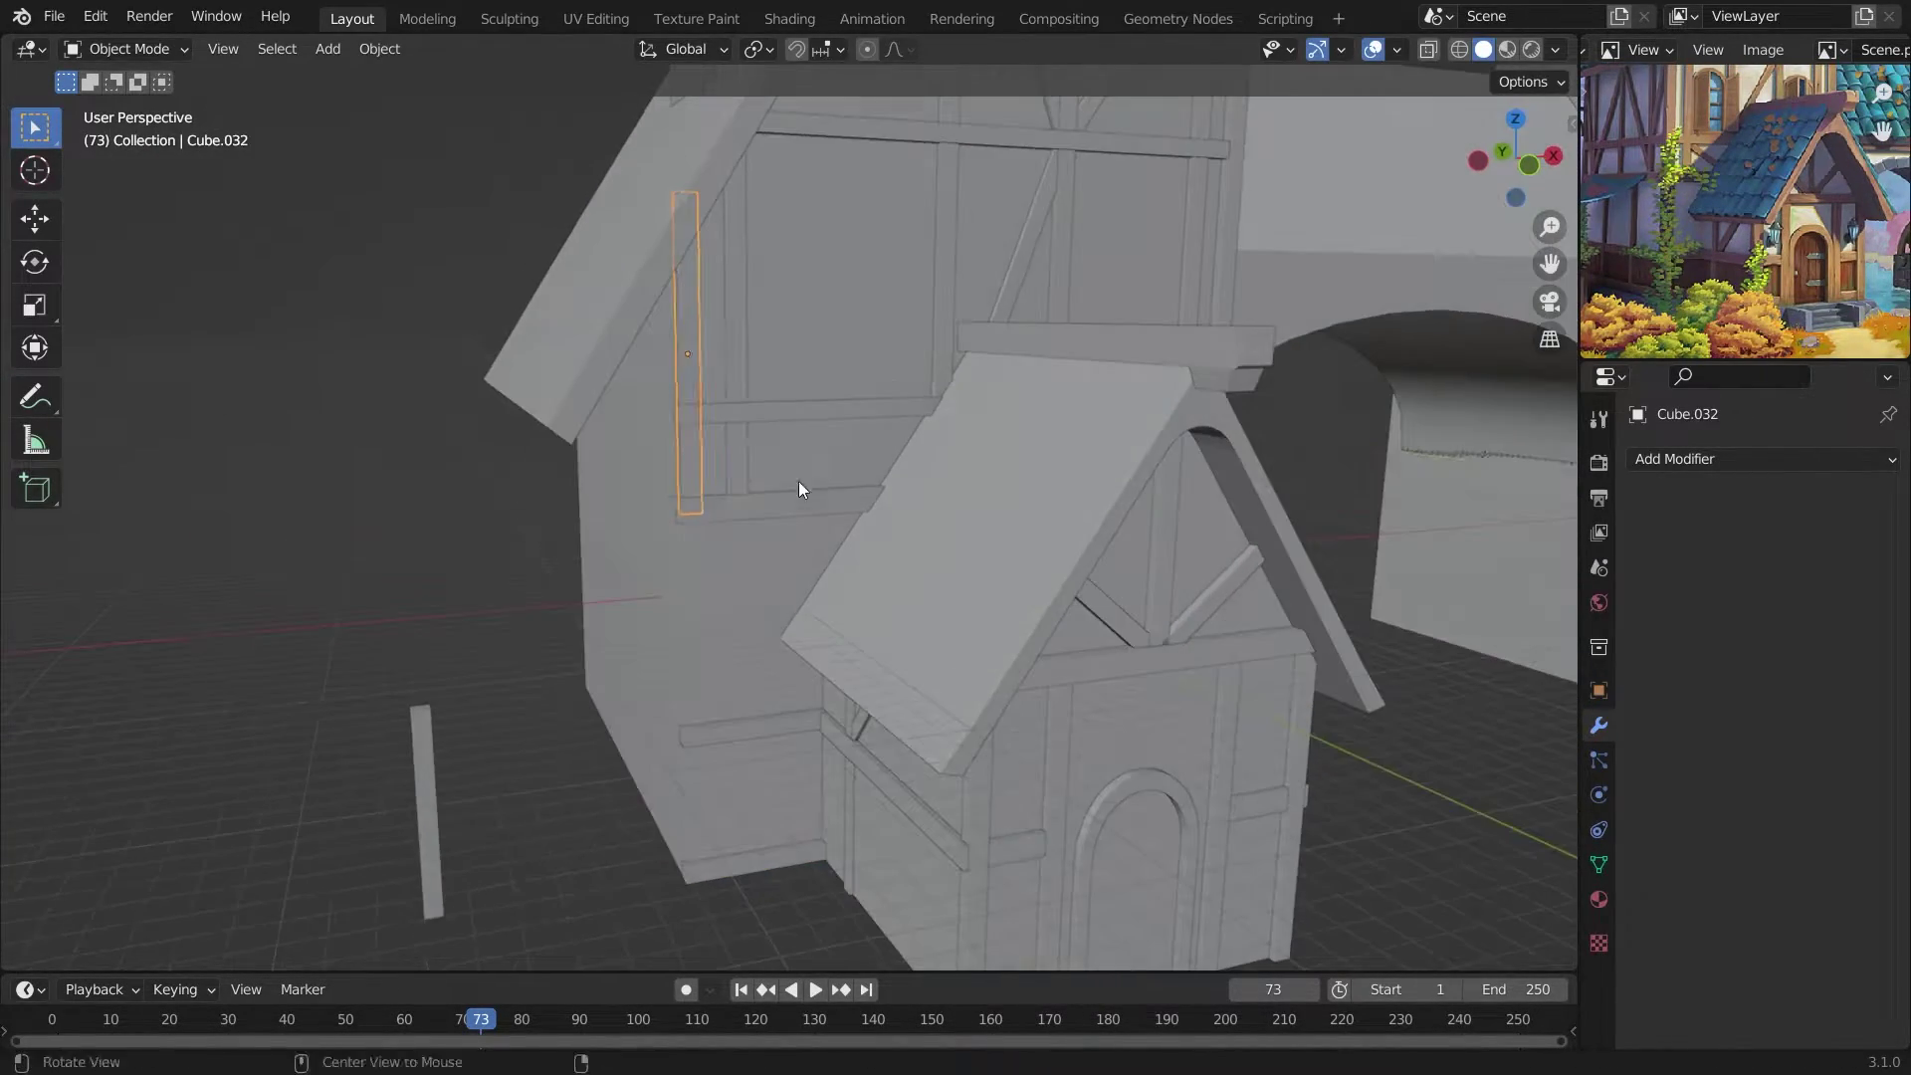
pyautogui.press('Tab')
pyautogui.press('z')
pyautogui.press('z')
pyautogui.moveTo(857, 376)
pyautogui.mouseDown(button='middle')
pyautogui.moveTo(996, 624)
pyautogui.moveTo(868, 700)
pyautogui.moveTo(1075, 422)
pyautogui.moveTo(450, 296)
pyautogui.moveTo(1059, 463)
pyautogui.mouseUp(button='middle')
pyautogui.press('z')
pyautogui.click(1135, 635)
pyautogui.press('Tab')
# Widen the bridge arch on X so its end meets the tower wall, then reselect the tower.
pyautogui.click(1059, 463)
pyautogui.press('s')
pyautogui.press('x')
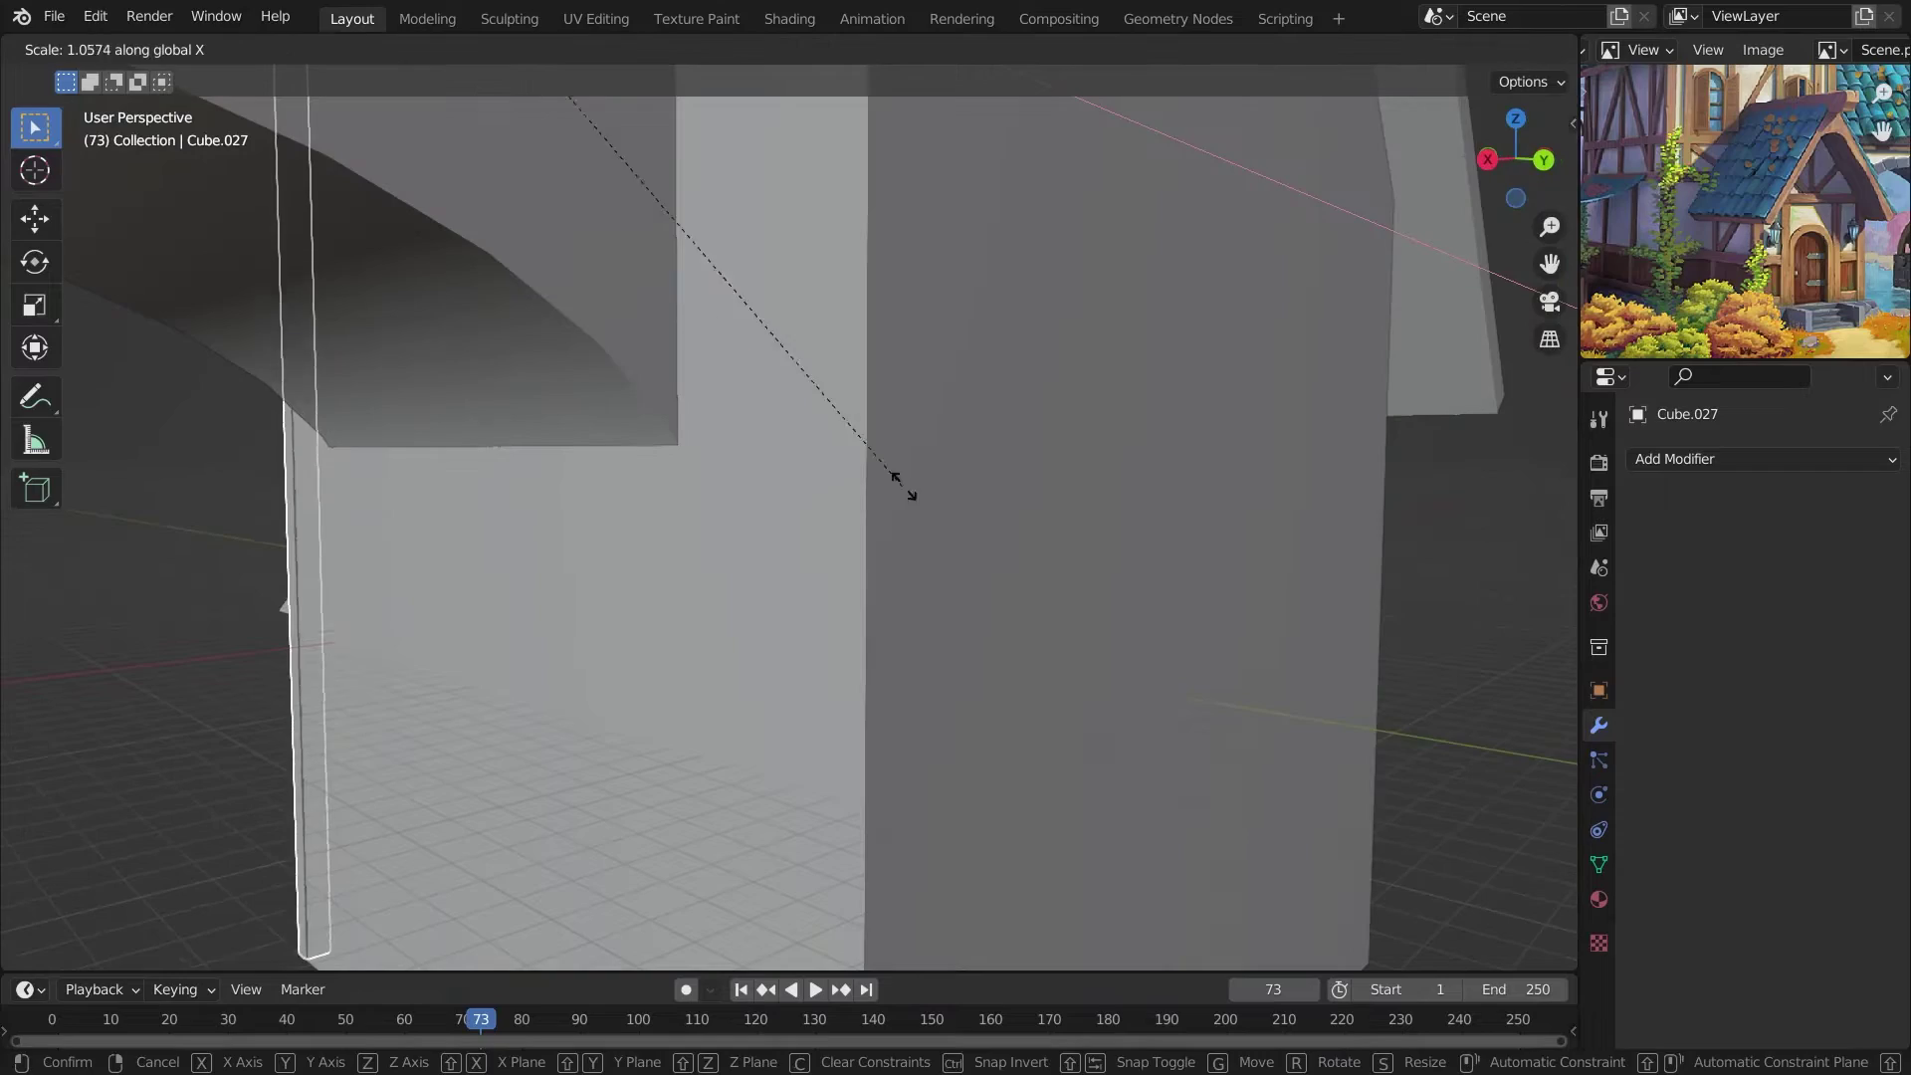
pyautogui.click(896, 478)
pyautogui.press('Tab')
pyautogui.press('KP_1')
pyautogui.scroll(2, 1095, 667)
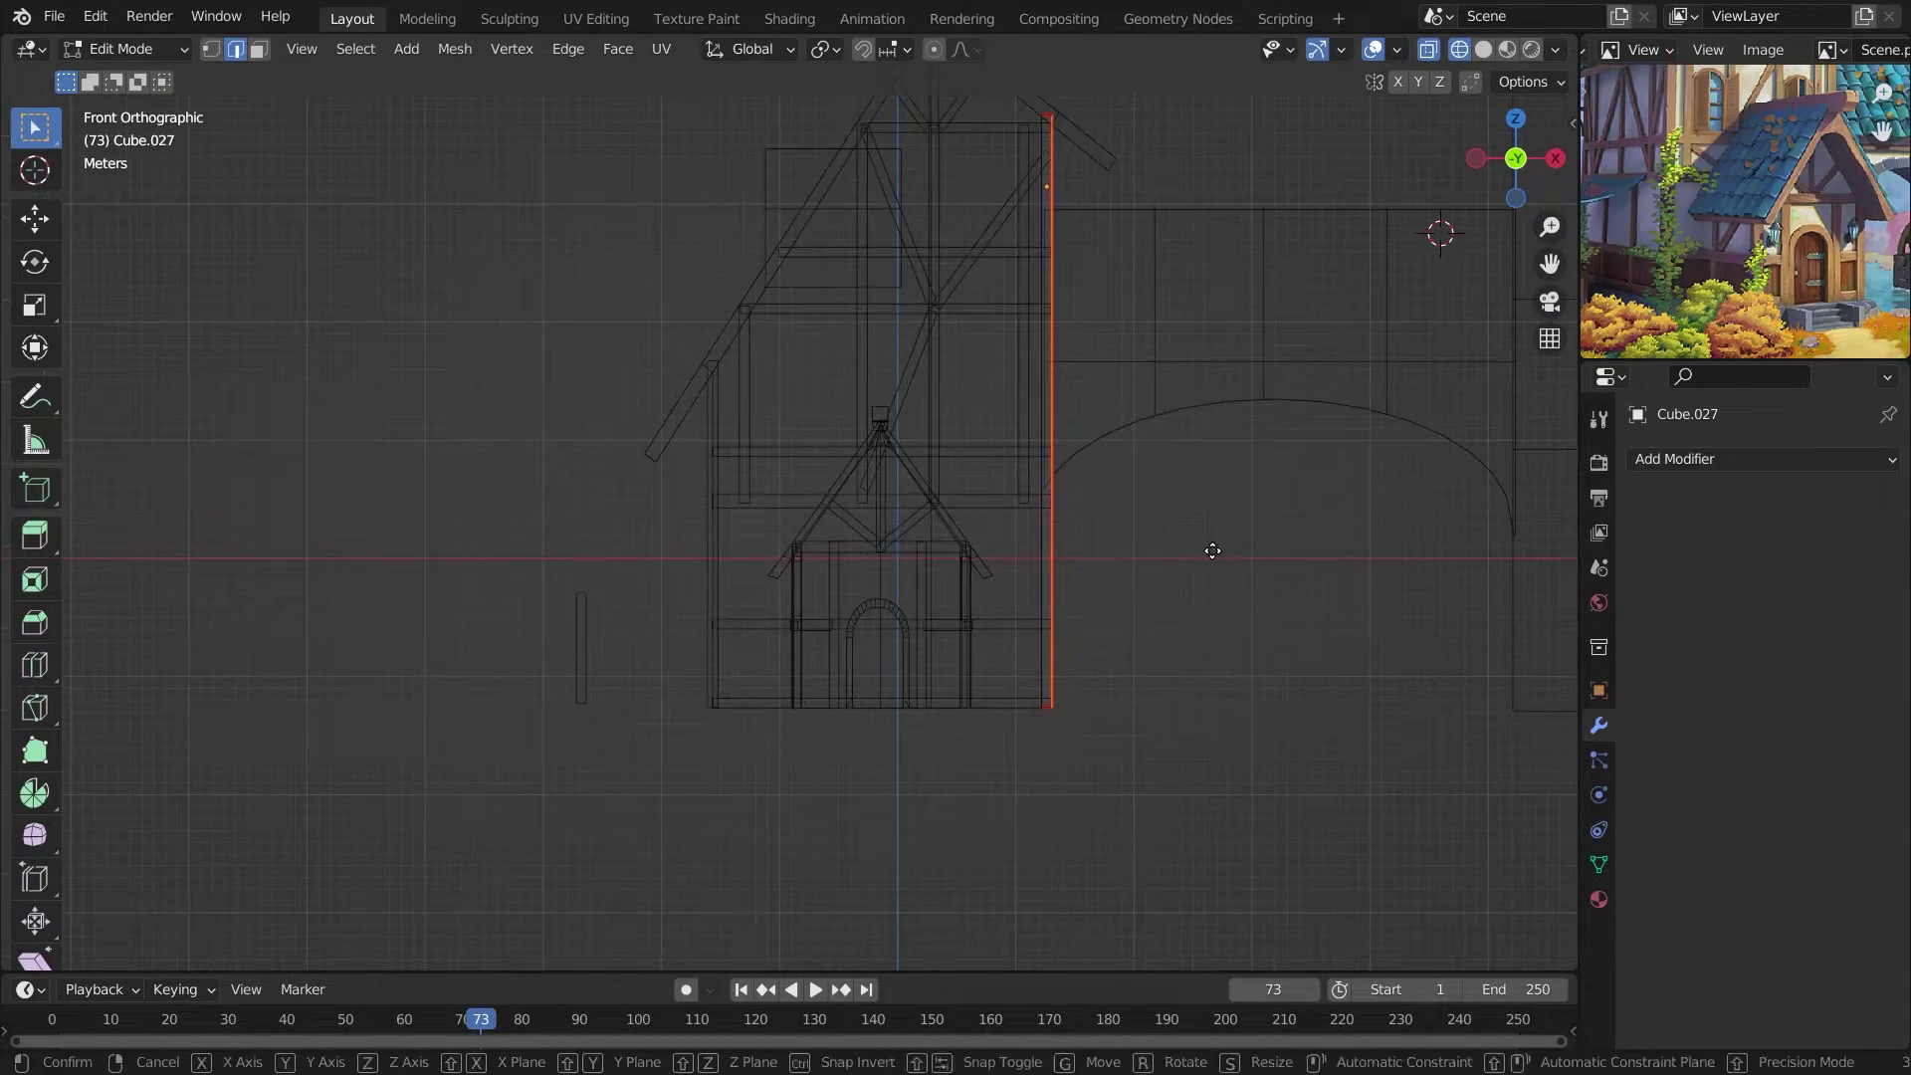
pyautogui.press('Tab')
pyautogui.hotkey('shift', 'z')
pyautogui.moveTo(1211, 547)
pyautogui.mouseDown(button='middle')
pyautogui.moveTo(862, 580)
pyautogui.moveTo(957, 655)
pyautogui.moveTo(462, 587)
pyautogui.moveTo(844, 470)
pyautogui.moveTo(820, 465)
pyautogui.mouseUp(button='middle')
pyautogui.click(820, 466)
# Duplicate a beam and slide it along Y onto the small house's roof ridge.
pyautogui.press('KP_3')
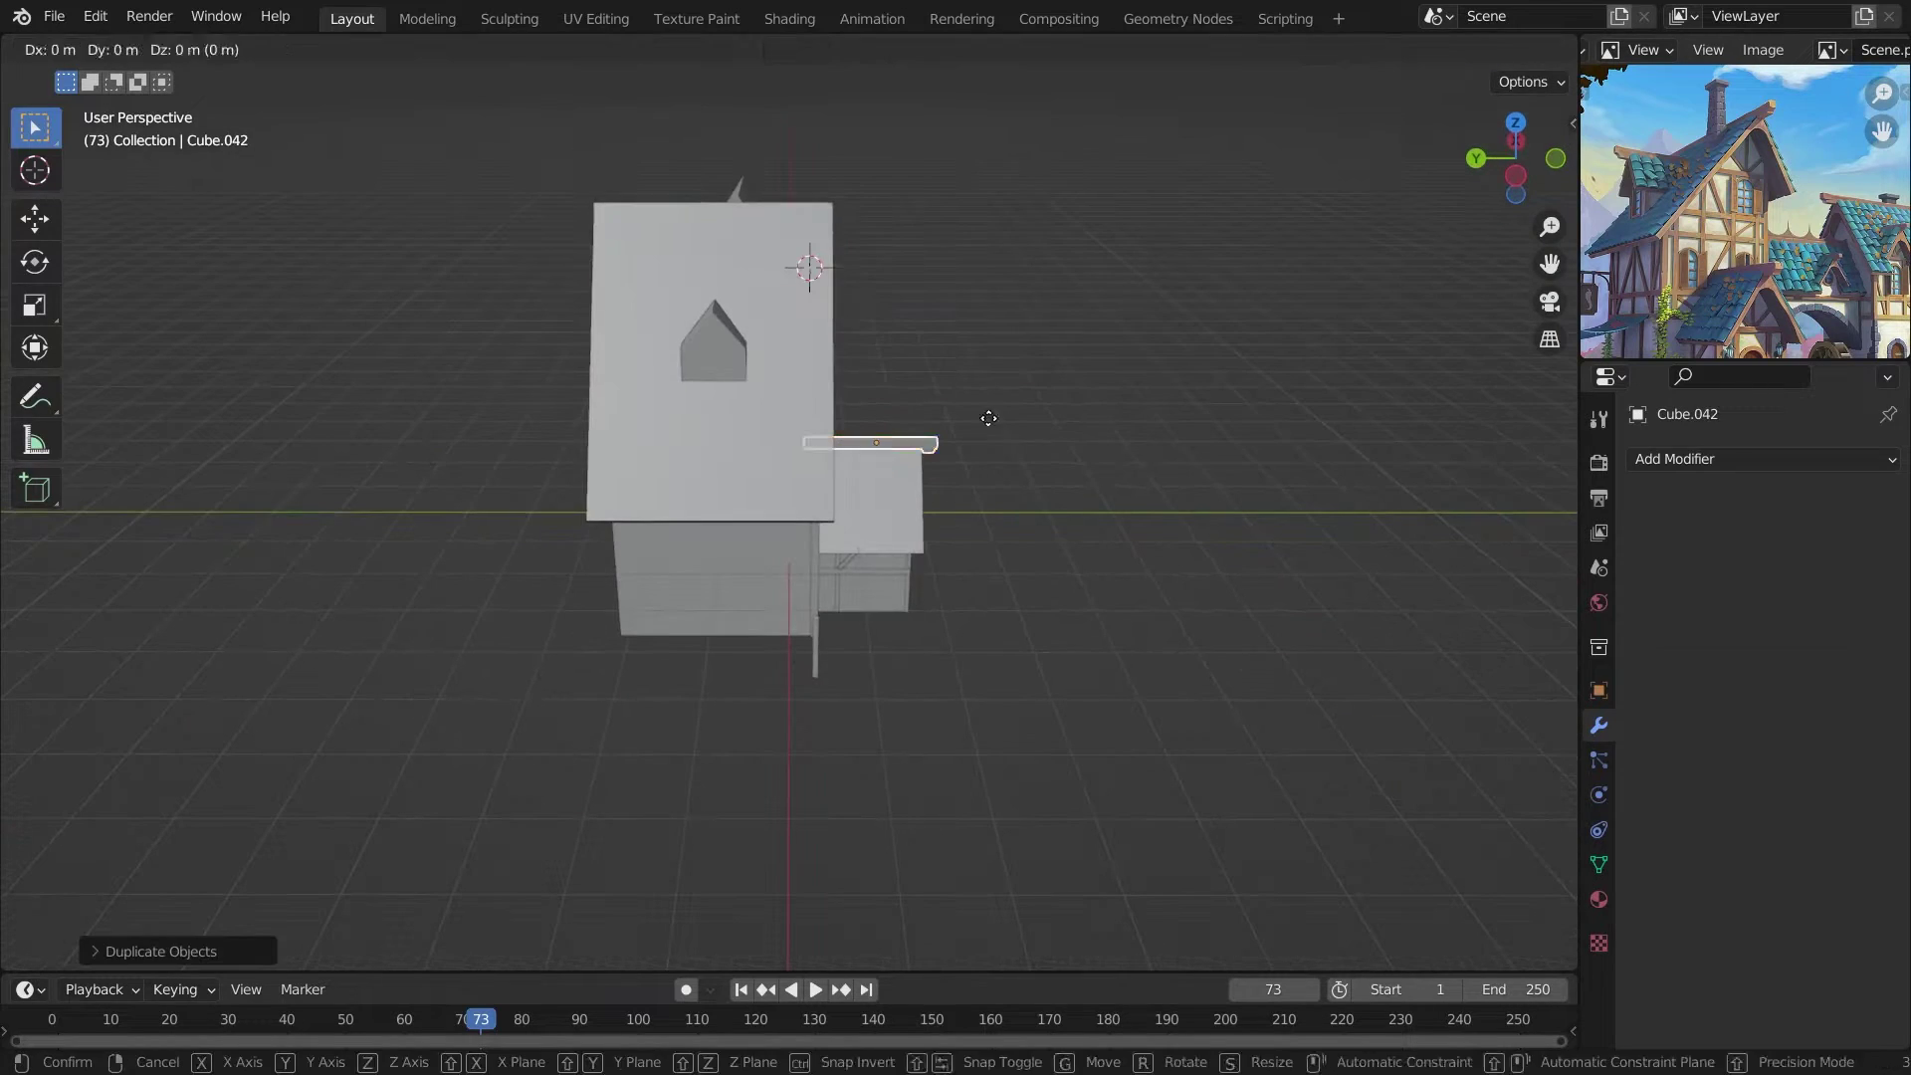
pyautogui.press('KP_1')
pyautogui.press('g')
pyautogui.click(804, 267)
pyautogui.press('KP_7')
pyautogui.press('g')
pyautogui.press('y')
pyautogui.press('KP_3')
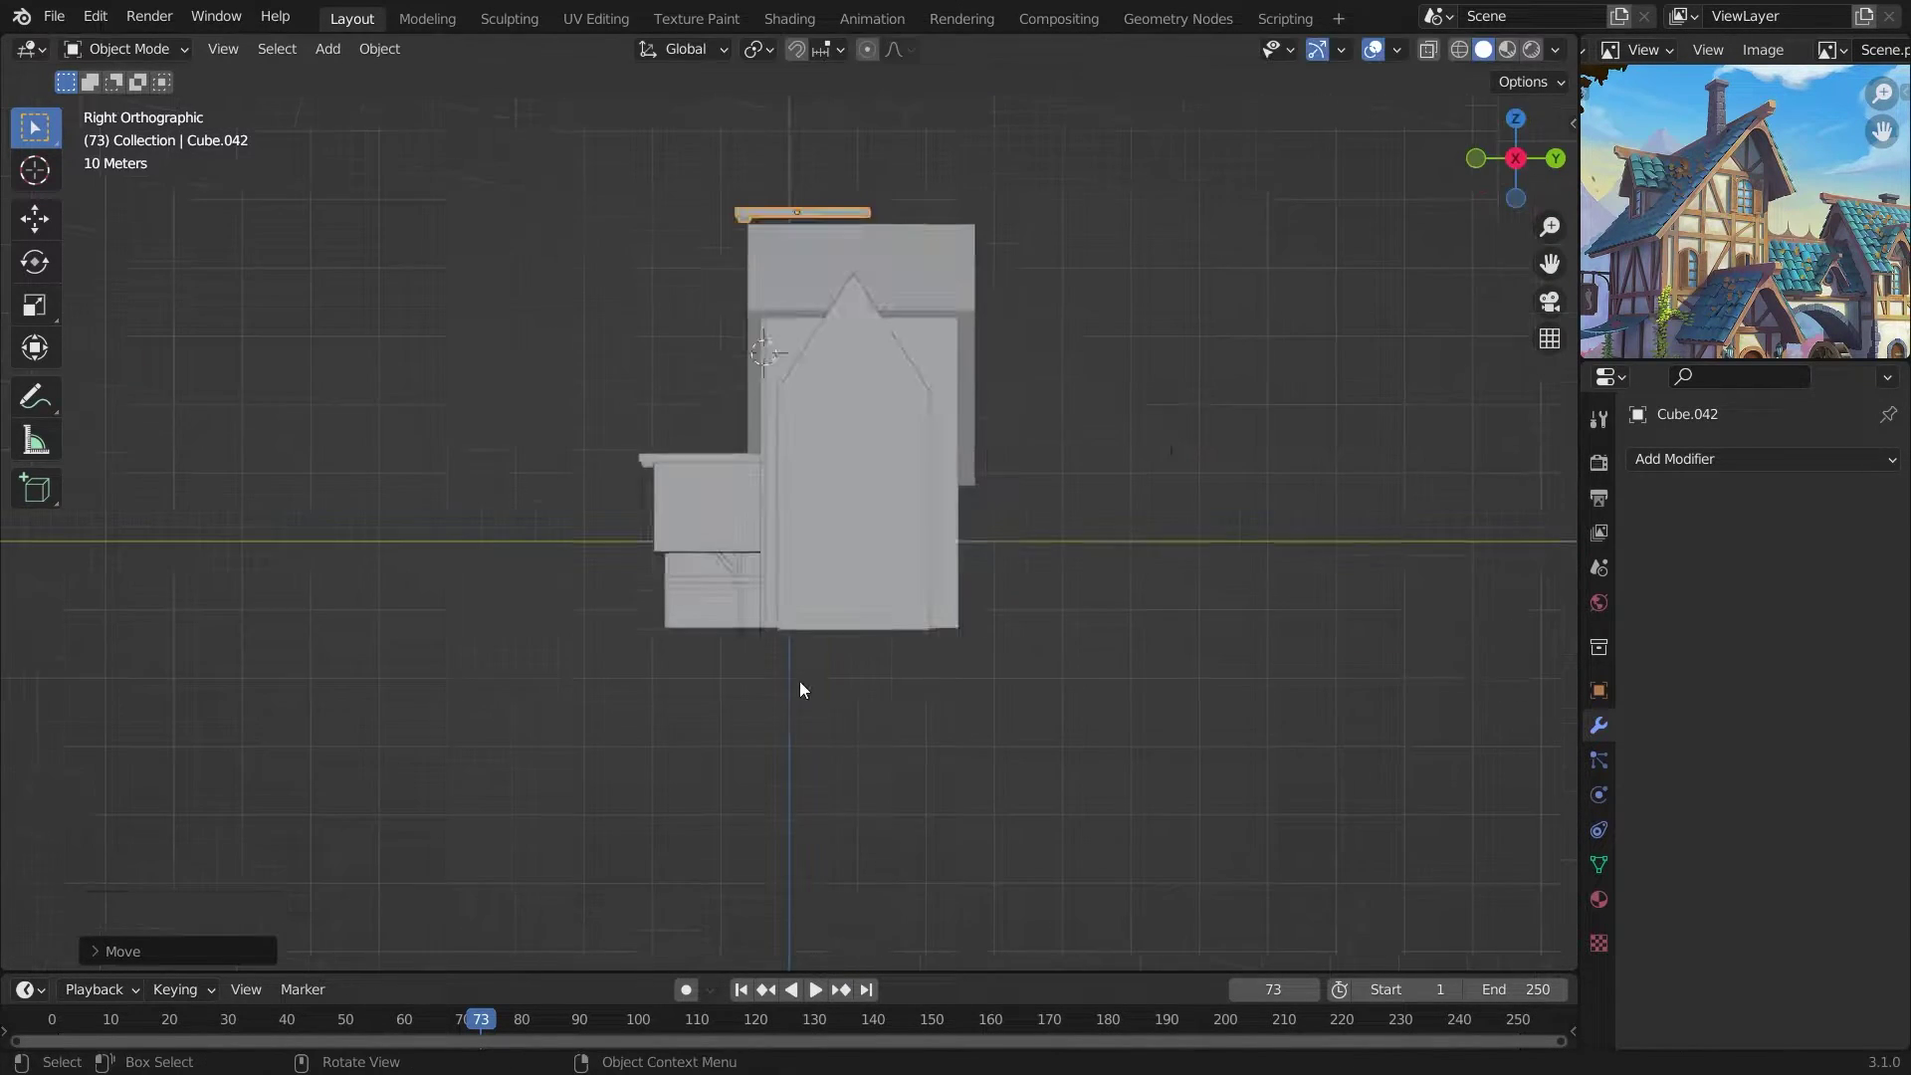
pyautogui.scroll(3, 846, 697)
pyautogui.click(887, 673)
# Move a beam along Y to sit at the small house's roof eave.
pyautogui.moveTo(828, 418); pyautogui.dragTo(515, 434, button='middle')
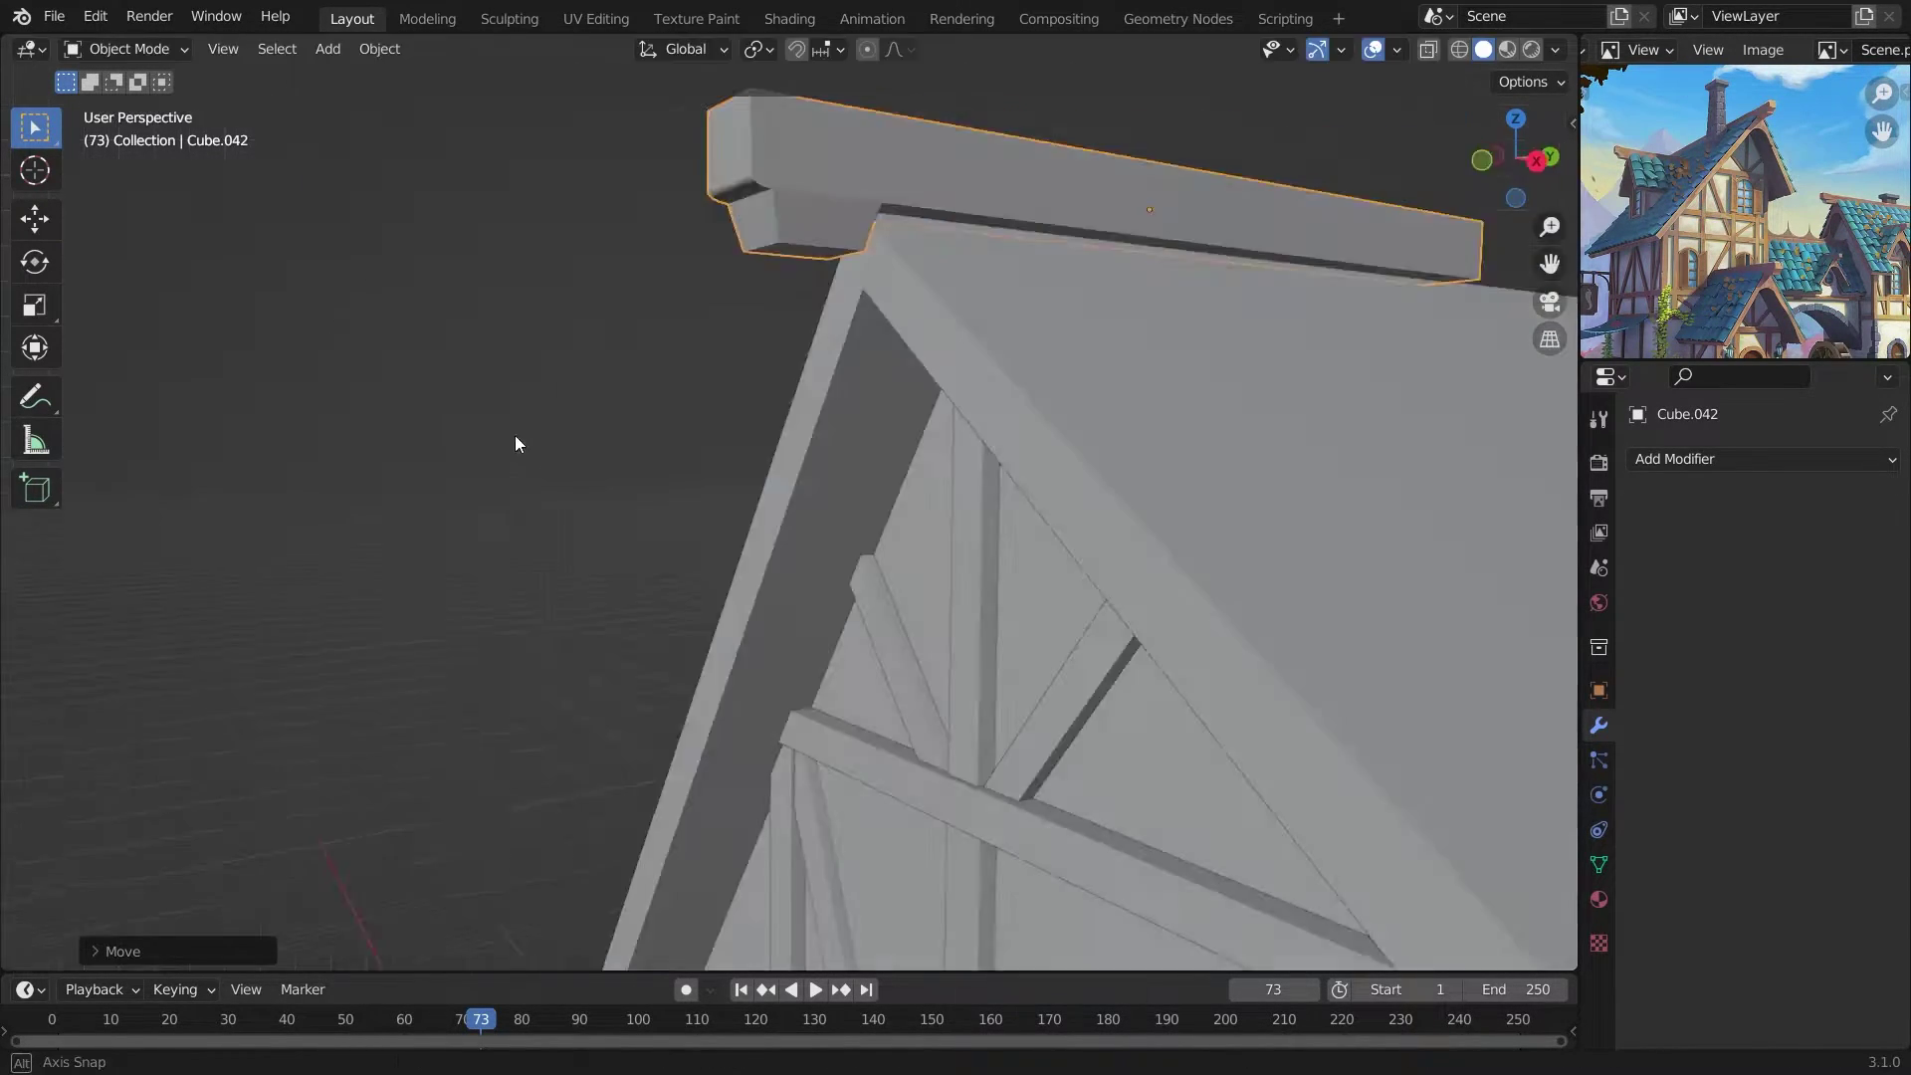
pyautogui.press('Tab')
pyautogui.press('Tab')
pyautogui.moveTo(1045, 392)
pyautogui.mouseDown(button='middle')
pyautogui.moveTo(1368, 529)
pyautogui.moveTo(647, 342)
pyautogui.moveTo(705, 656)
pyautogui.moveTo(939, 760)
pyautogui.mouseUp(button='middle')
pyautogui.scroll(4, 939, 760)
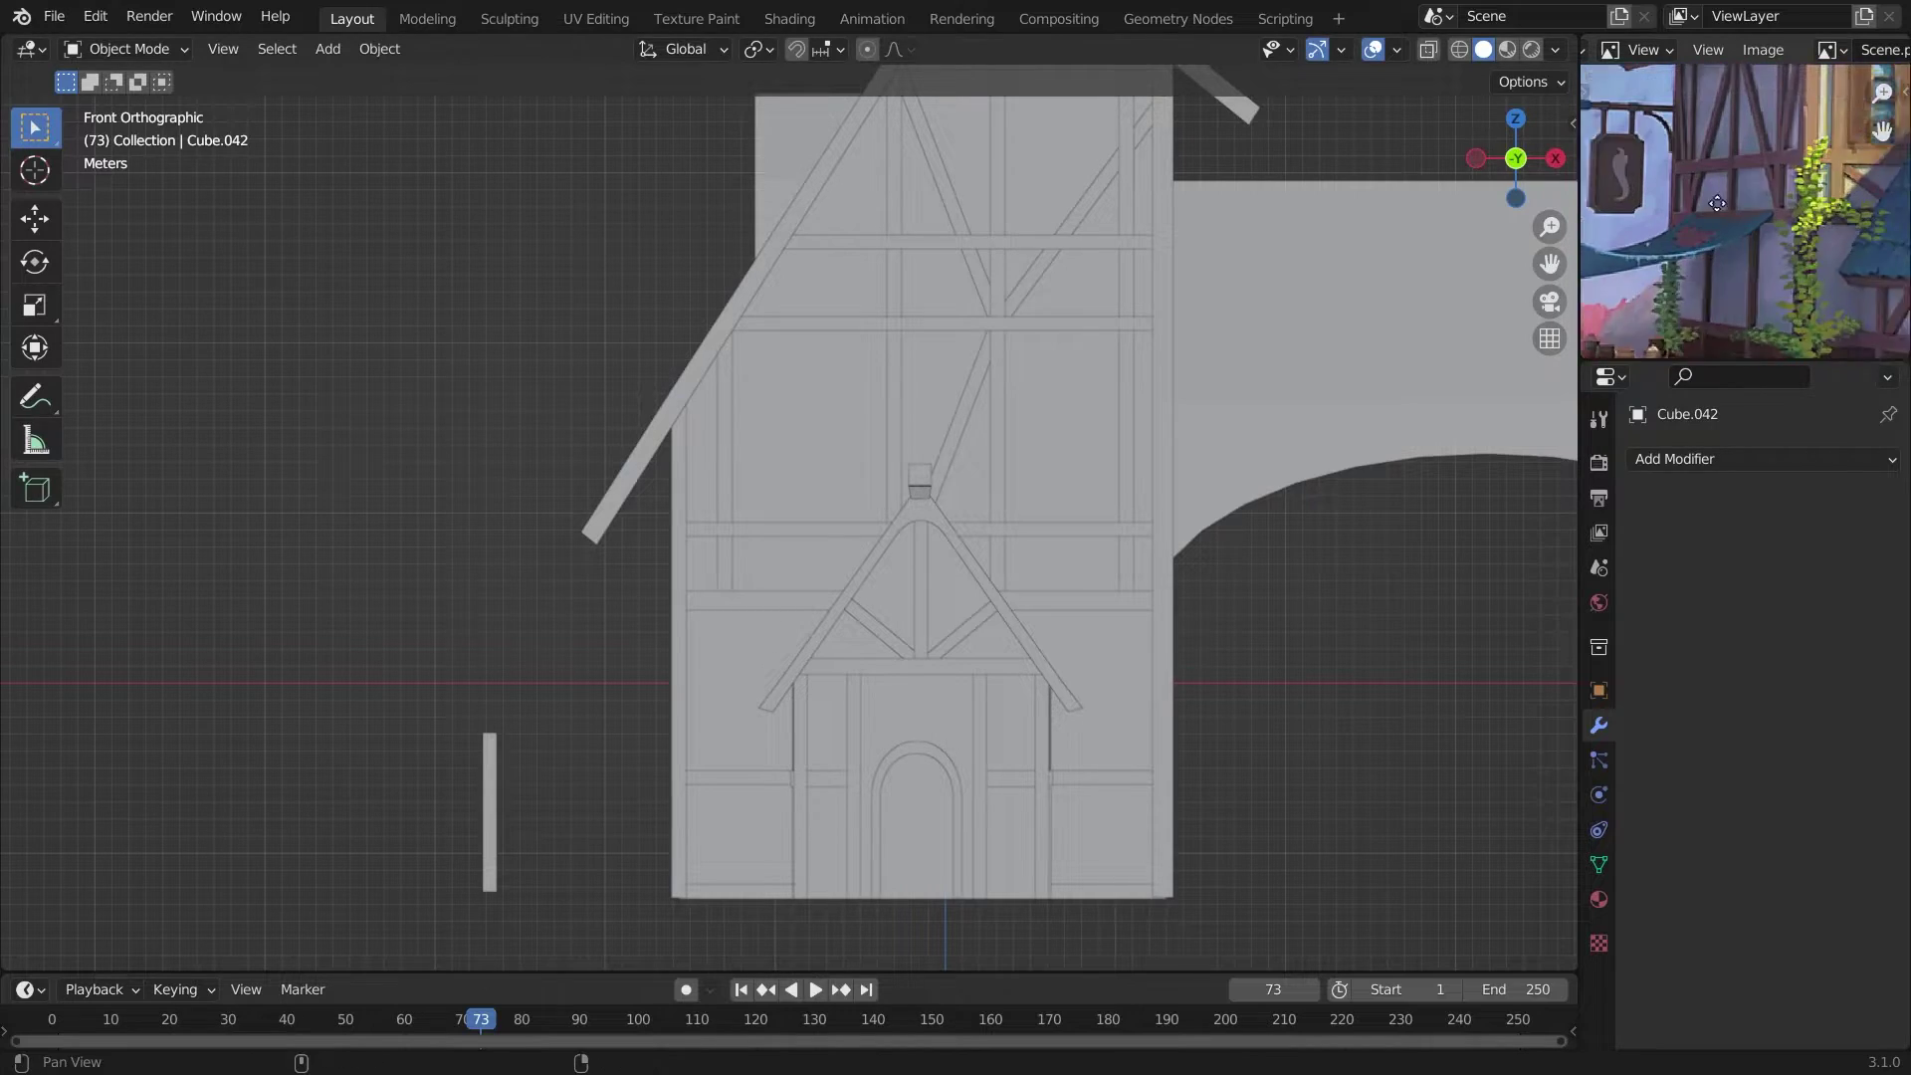
pyautogui.moveTo(1439, 519); pyautogui.dragTo(620, 654, button='middle')
pyautogui.rightClick(902, 591)
pyautogui.moveTo(903, 591); pyautogui.dragTo(1265, 588, button='middle')
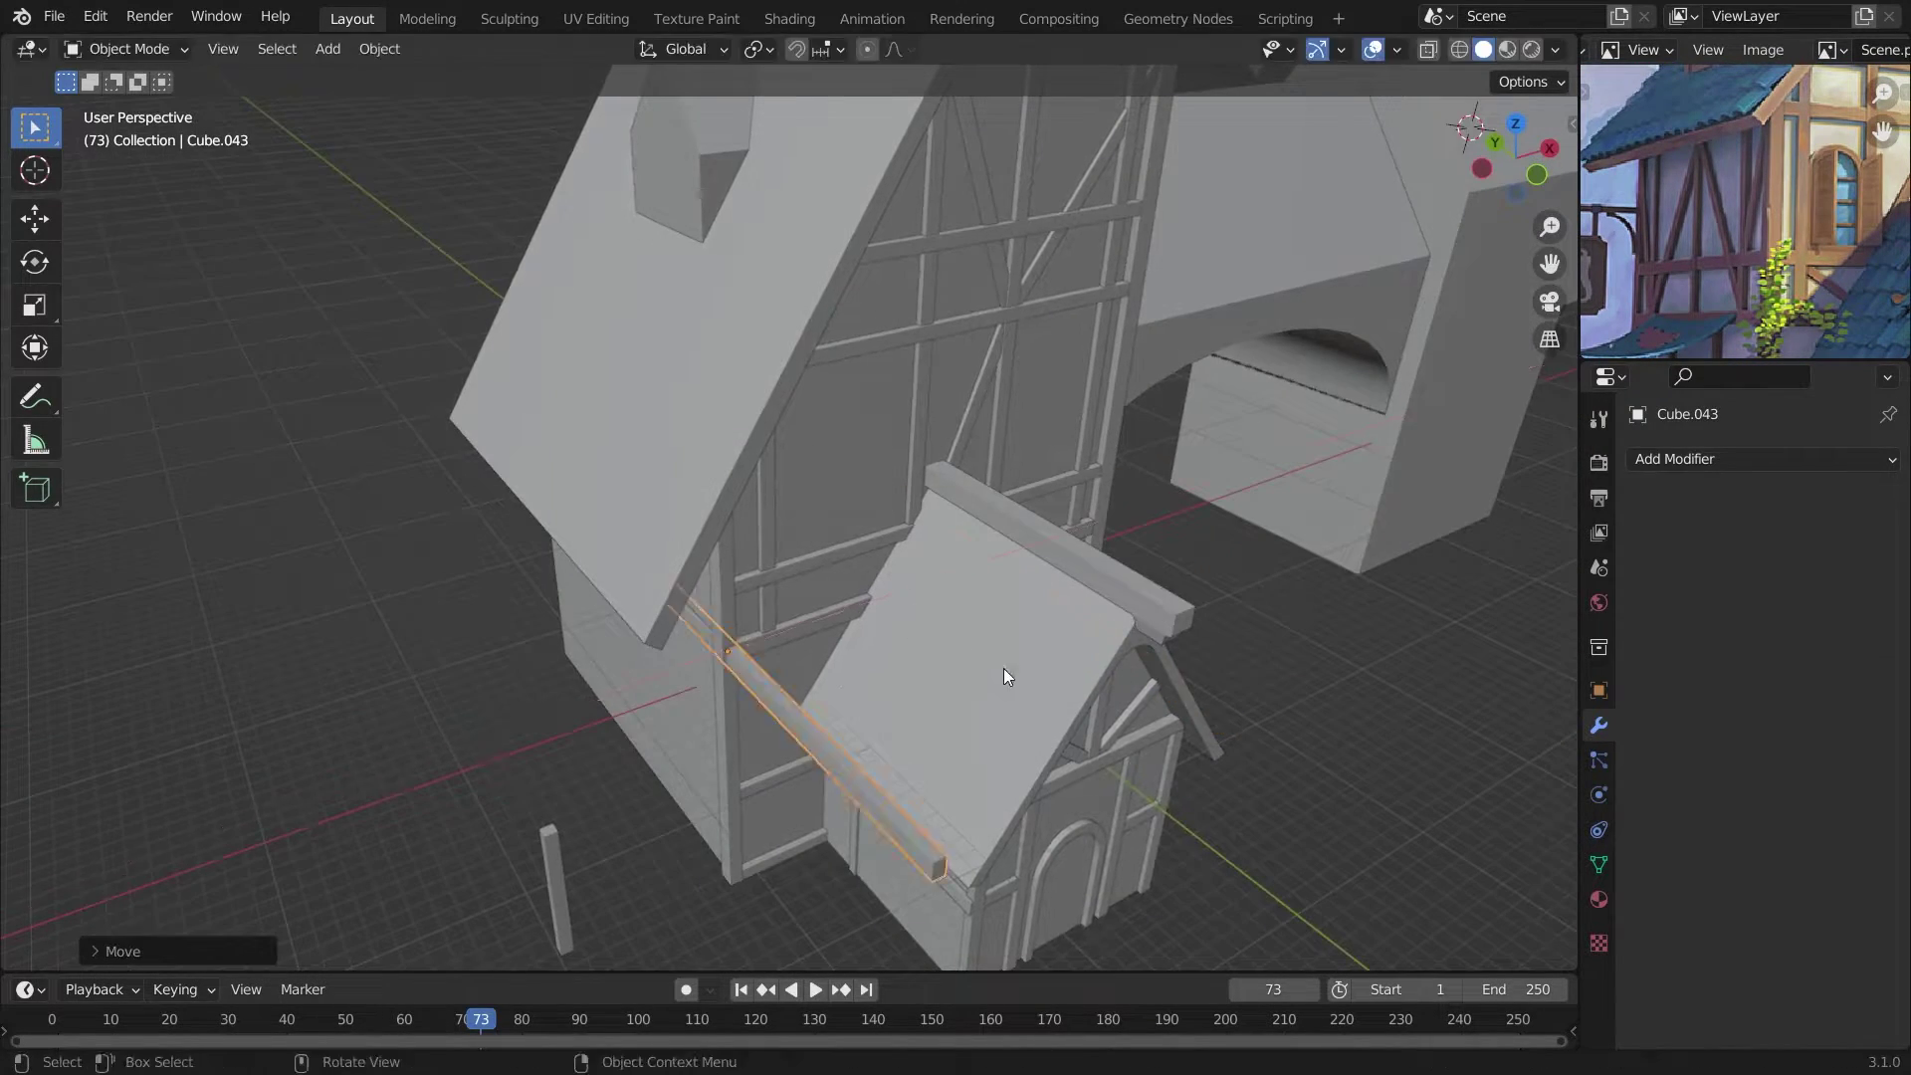
pyautogui.press('g')
pyautogui.press('y')
pyautogui.moveTo(1003, 667); pyautogui.dragTo(633, 764, button='middle')
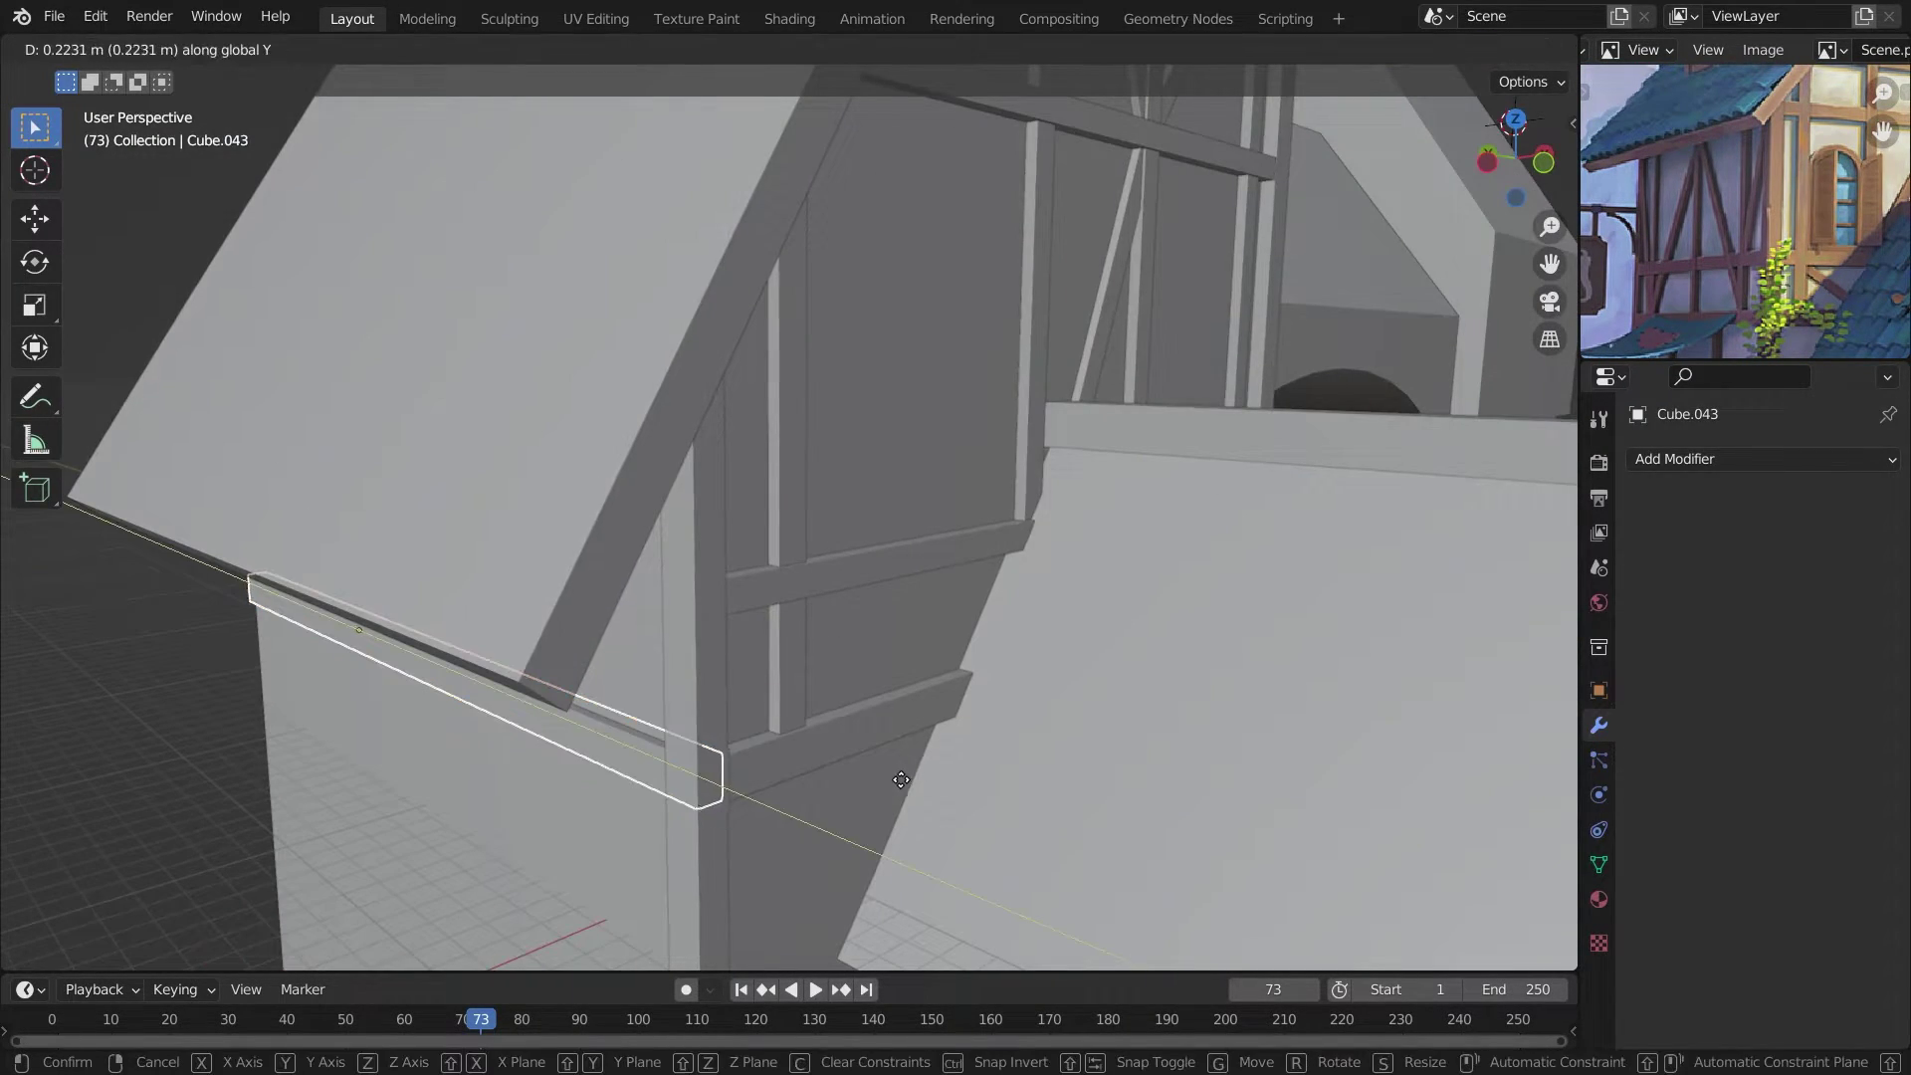
pyautogui.click(517, 808)
pyautogui.moveTo(518, 808)
pyautogui.mouseDown(button='middle')
pyautogui.moveTo(1523, 482)
pyautogui.moveTo(1106, 674)
pyautogui.moveTo(731, 505)
pyautogui.mouseUp(button='middle')
# Duplicate a beam, rotate it level, and move it along Y as a rail across the tower's side wall.
pyautogui.press('Tab')
pyautogui.press('Tab')
pyautogui.hotkey('shift', 'd')
pyautogui.press('r')
pyautogui.moveTo(1343, 715)
pyautogui.mouseDown(button='middle')
pyautogui.moveTo(941, 677)
pyautogui.moveTo(894, 699)
pyautogui.mouseUp(button='middle')
pyautogui.click(941, 676)
pyautogui.scroll(3, 894, 699)
pyautogui.press('g')
pyautogui.press('y')
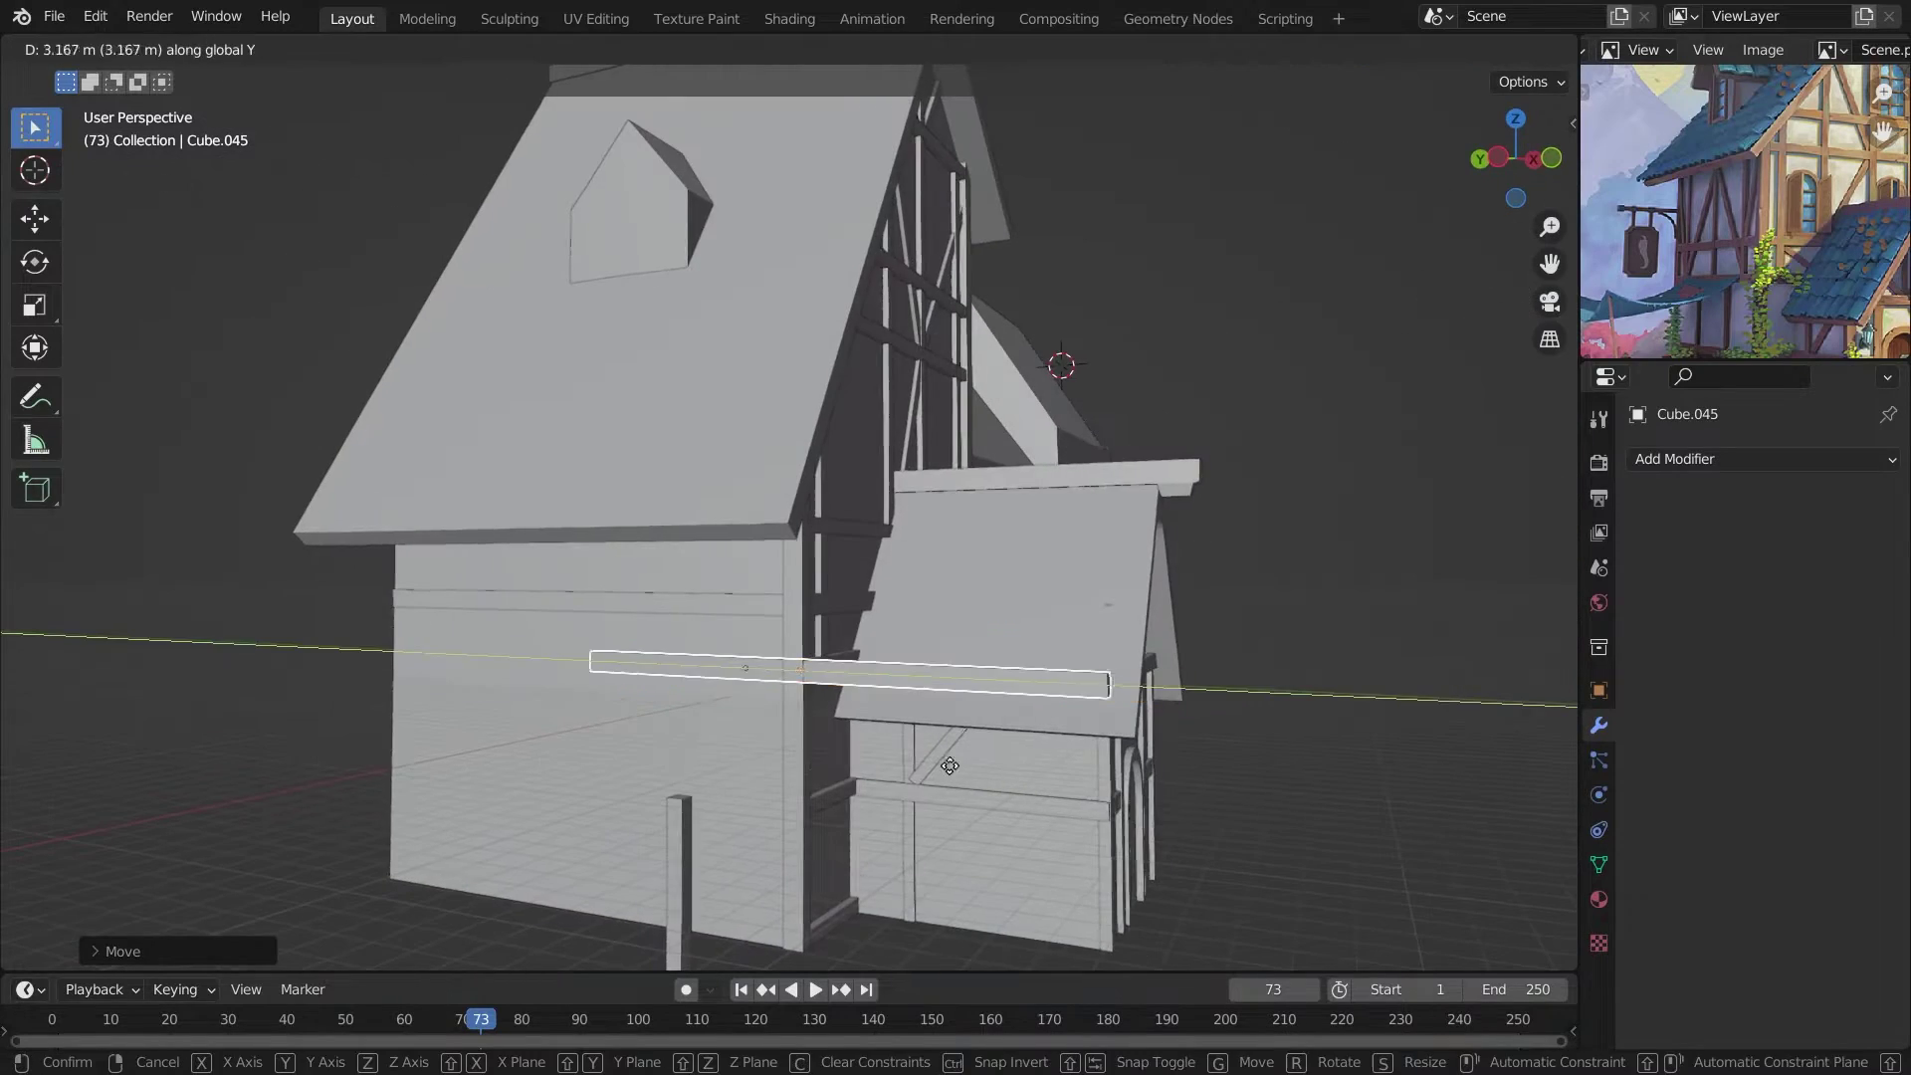
pyautogui.click(949, 765)
# Position a corner post upright on the tower's side wall.
pyautogui.moveTo(949, 765)
pyautogui.mouseDown(button='middle')
pyautogui.moveTo(858, 780)
pyautogui.moveTo(878, 677)
pyautogui.mouseUp(button='middle')
pyautogui.click(878, 677)
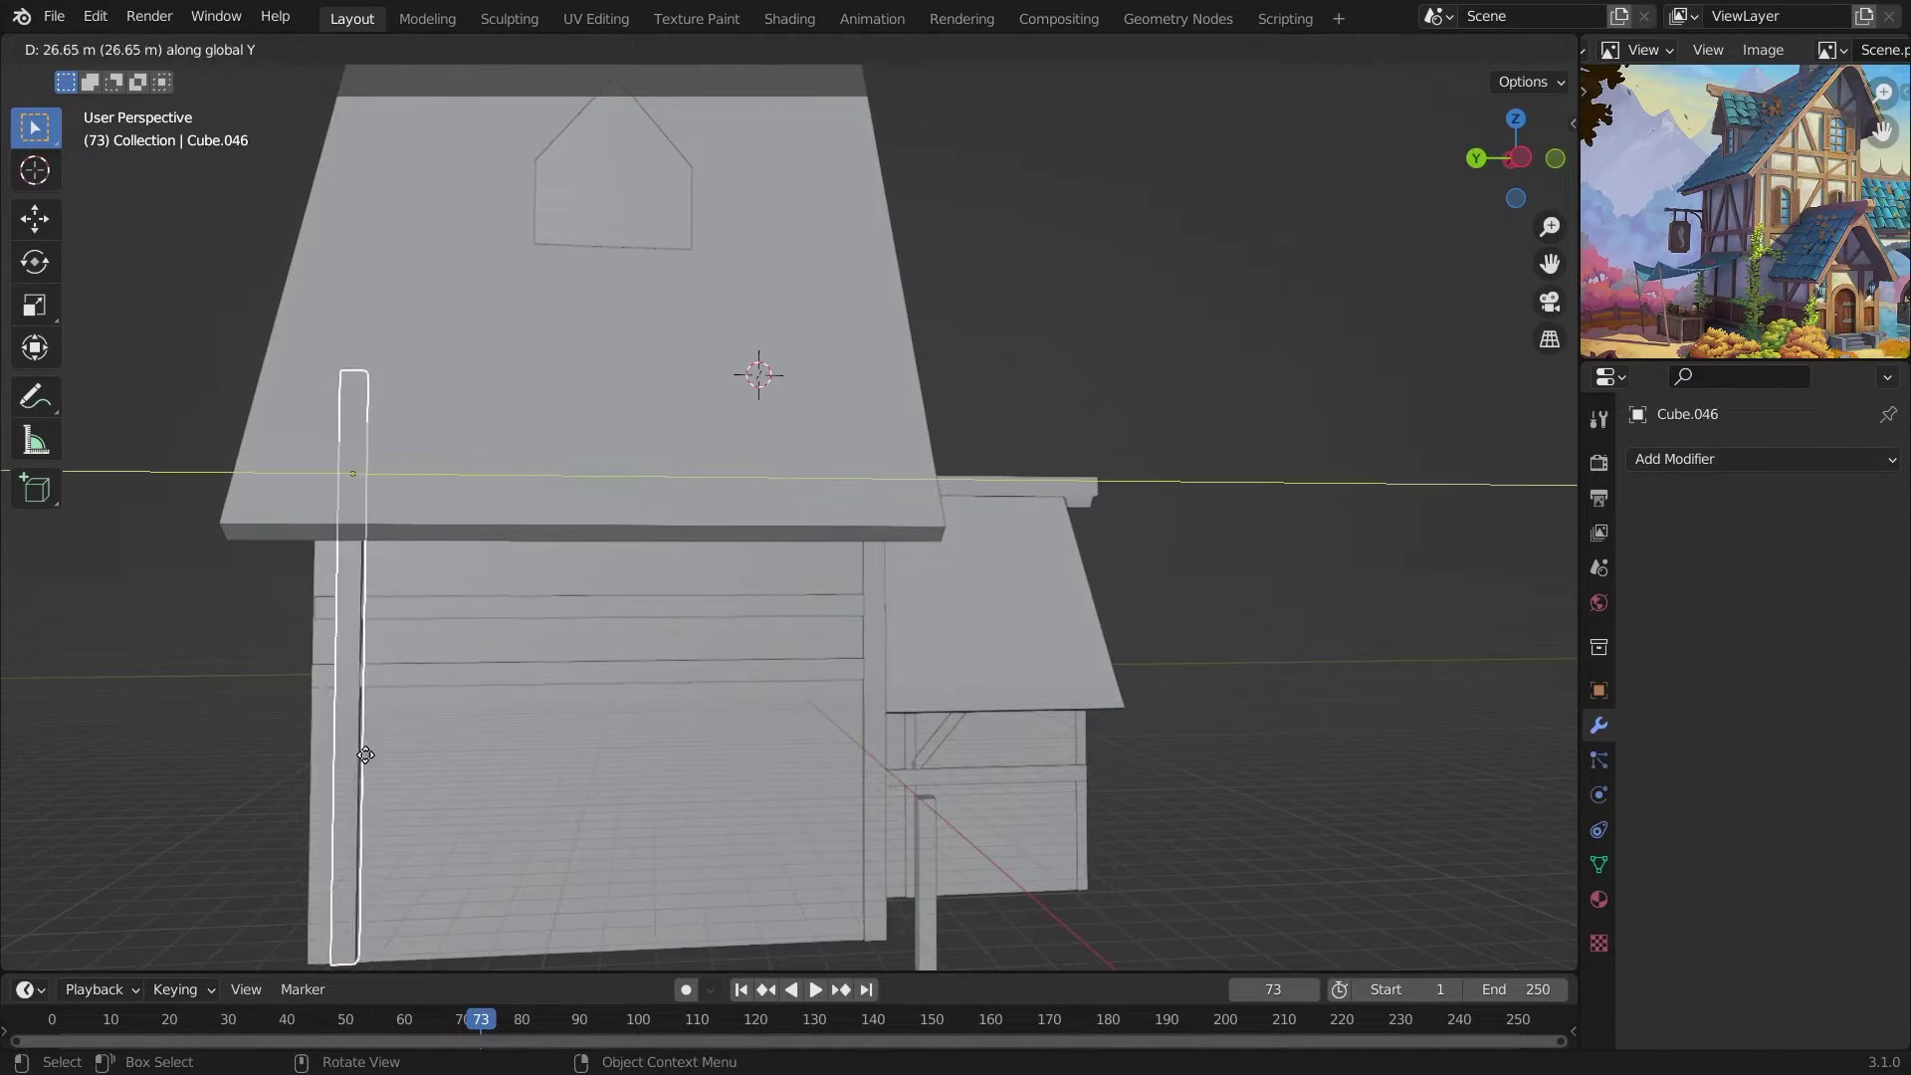
pyautogui.click(365, 754)
pyautogui.moveTo(366, 754)
pyautogui.mouseDown(button='middle')
pyautogui.moveTo(706, 764)
pyautogui.moveTo(1074, 707)
pyautogui.mouseUp(button='middle')
pyautogui.click(860, 743)
pyautogui.scroll(-5, 860, 743)
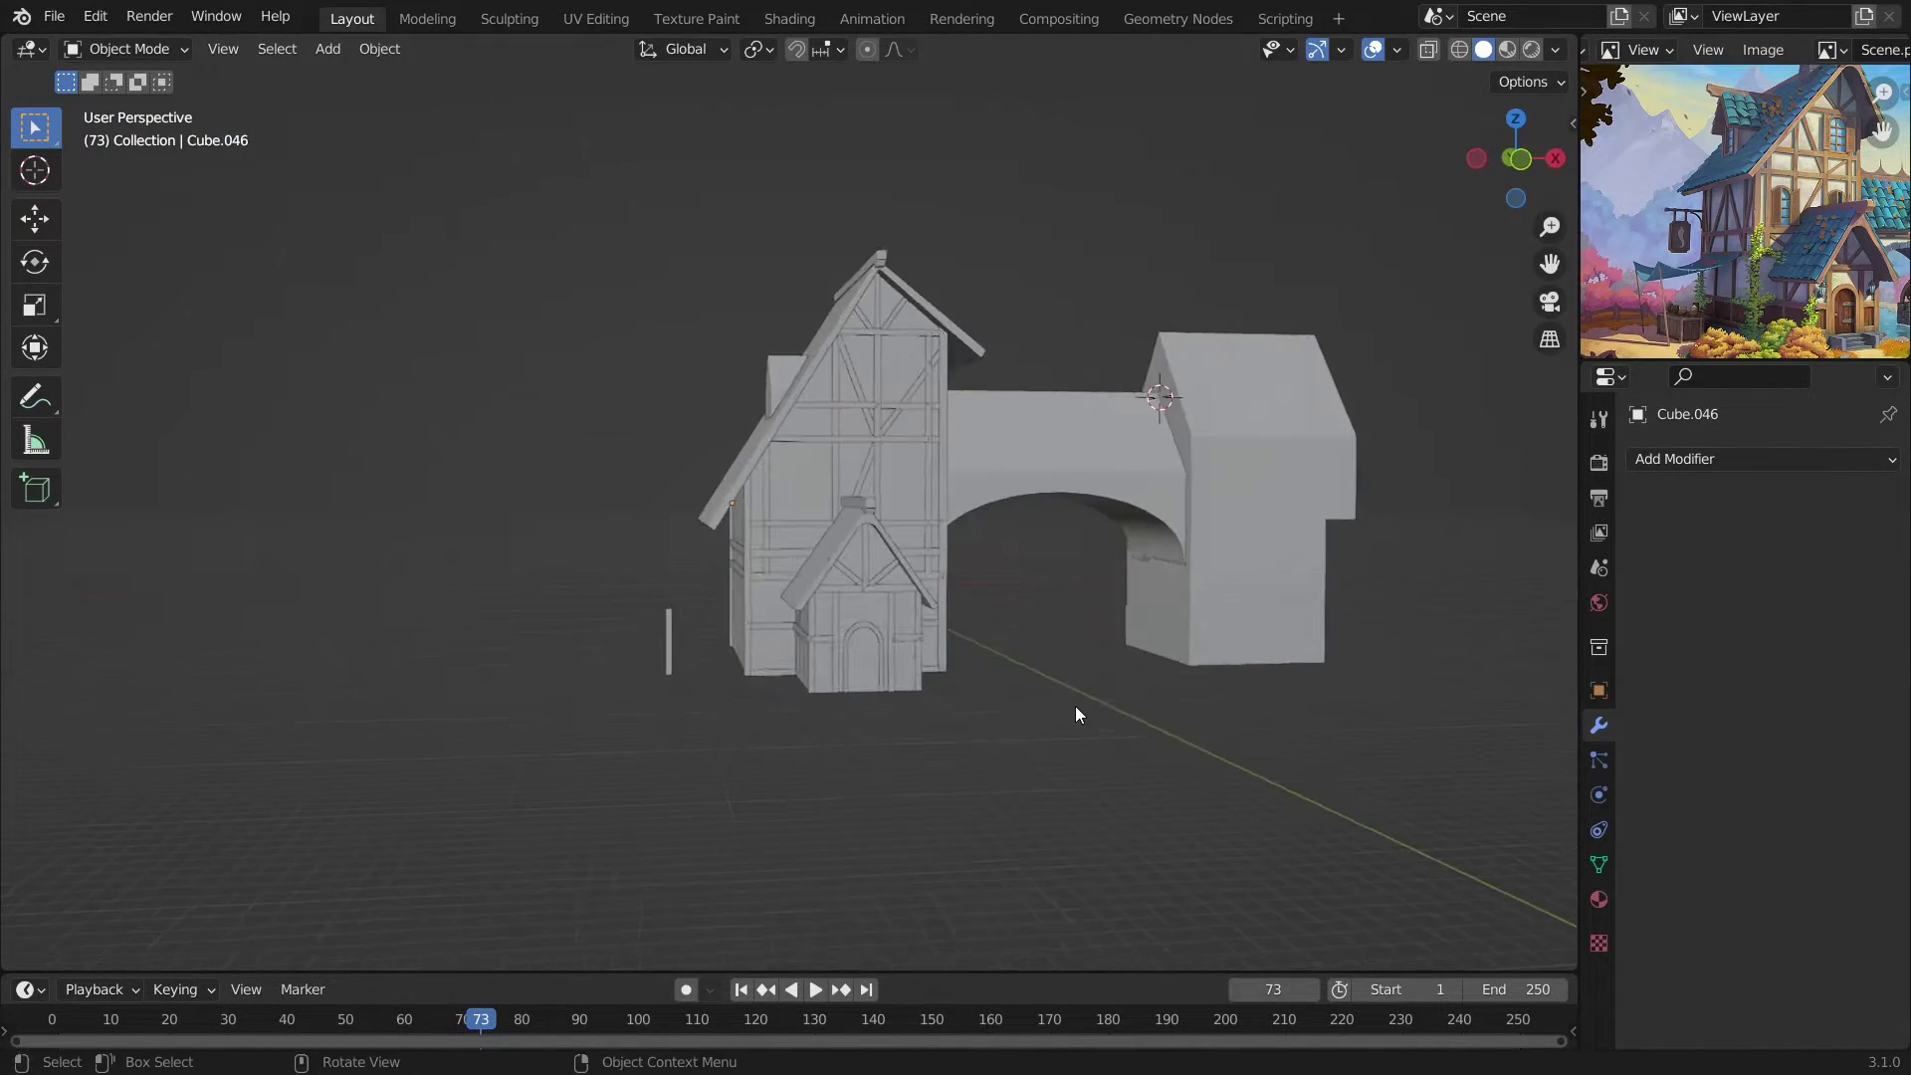
# Inspect the timber material's base colour in Material Preview shading.
pyautogui.click(1598, 898)
pyautogui.click(1810, 823)
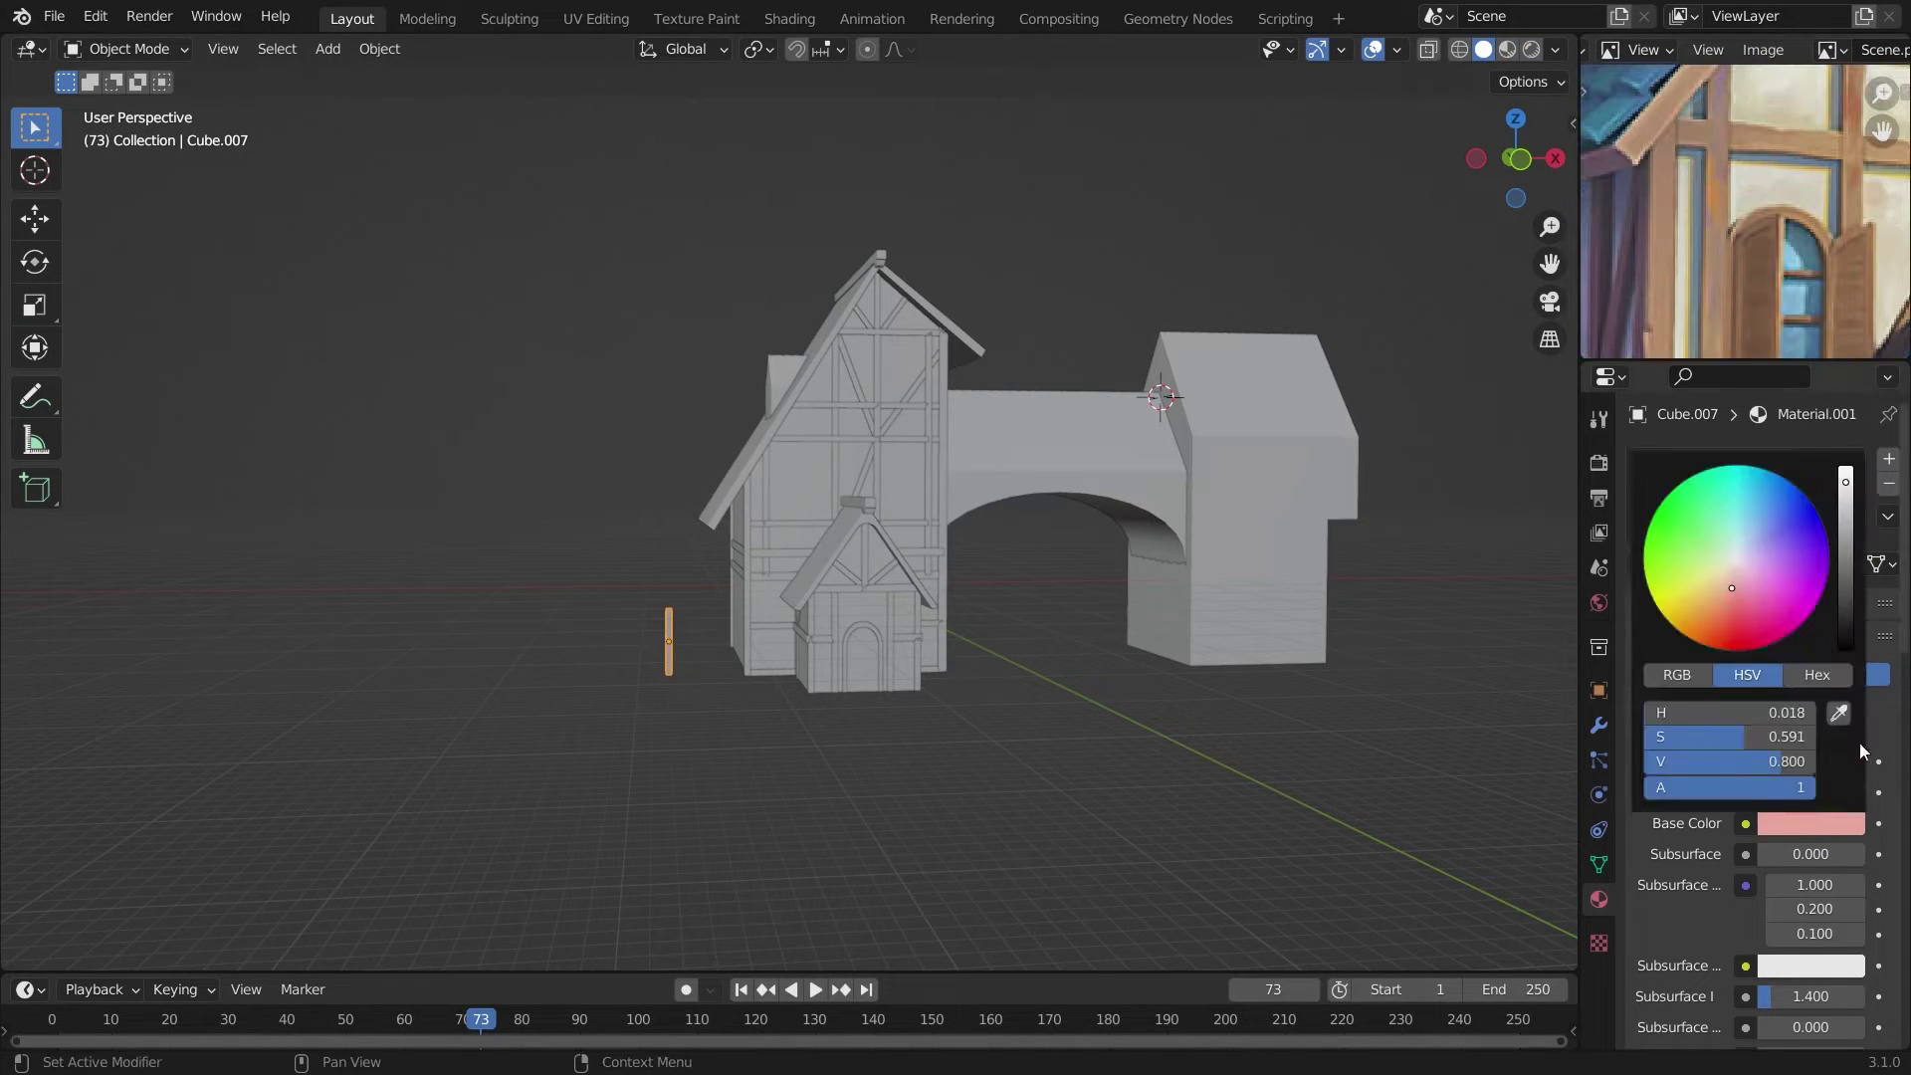
pyautogui.click(1506, 49)
pyautogui.scroll(2, 1260, 804)
# Add a rotated Sun light with strength 4.350.
pyautogui.hotkey('shift', 'a')
pyautogui.click(1085, 895)
pyautogui.scroll(-4, 873, 690)
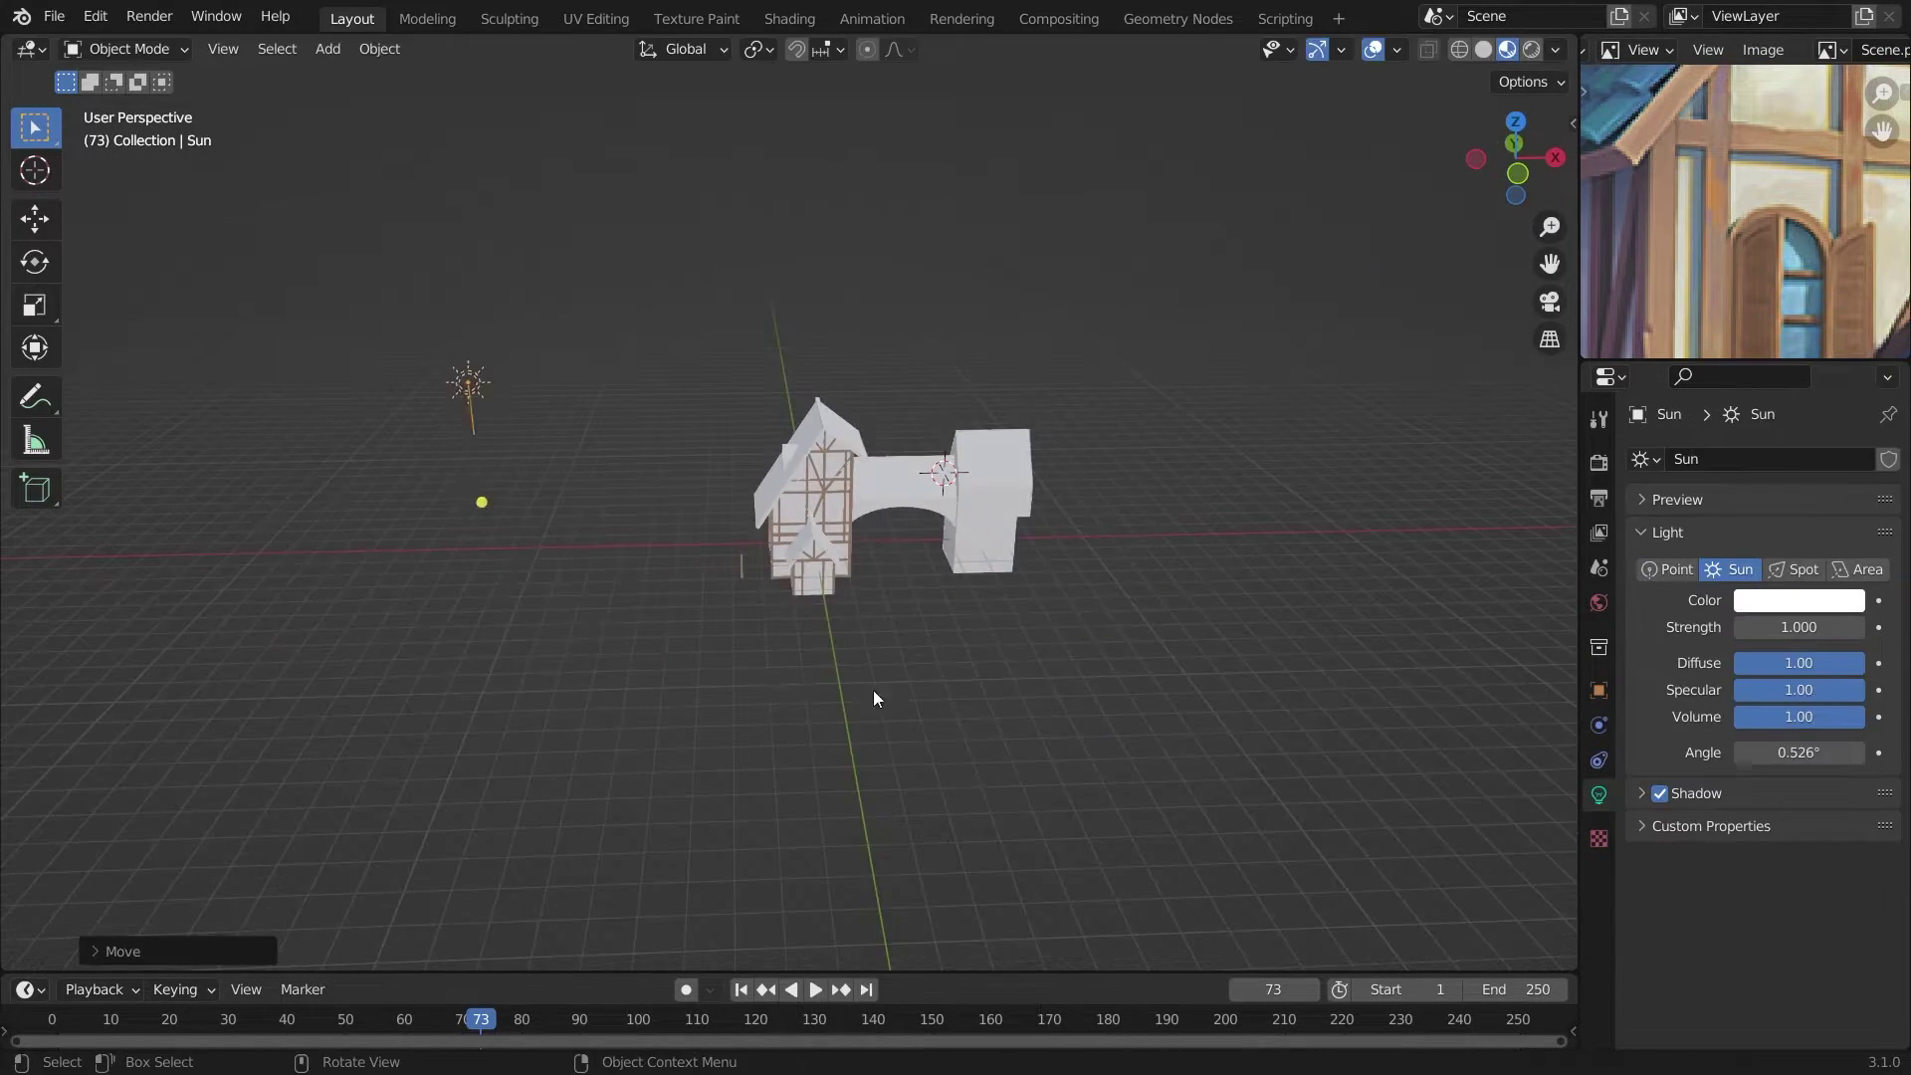
pyautogui.press('r')
pyautogui.click(1165, 120)
pyautogui.moveTo(1788, 625); pyautogui.dragTo(1831, 625)
pyautogui.click(1530, 48)
pyautogui.moveTo(930, 784)
pyautogui.mouseDown(button='middle')
pyautogui.moveTo(583, 375)
pyautogui.moveTo(776, 696)
pyautogui.mouseUp(button='middle')
pyautogui.scroll(3, 856, 513)
# Compare shading modes and check a corner post's base colour.
pyautogui.click(1506, 48)
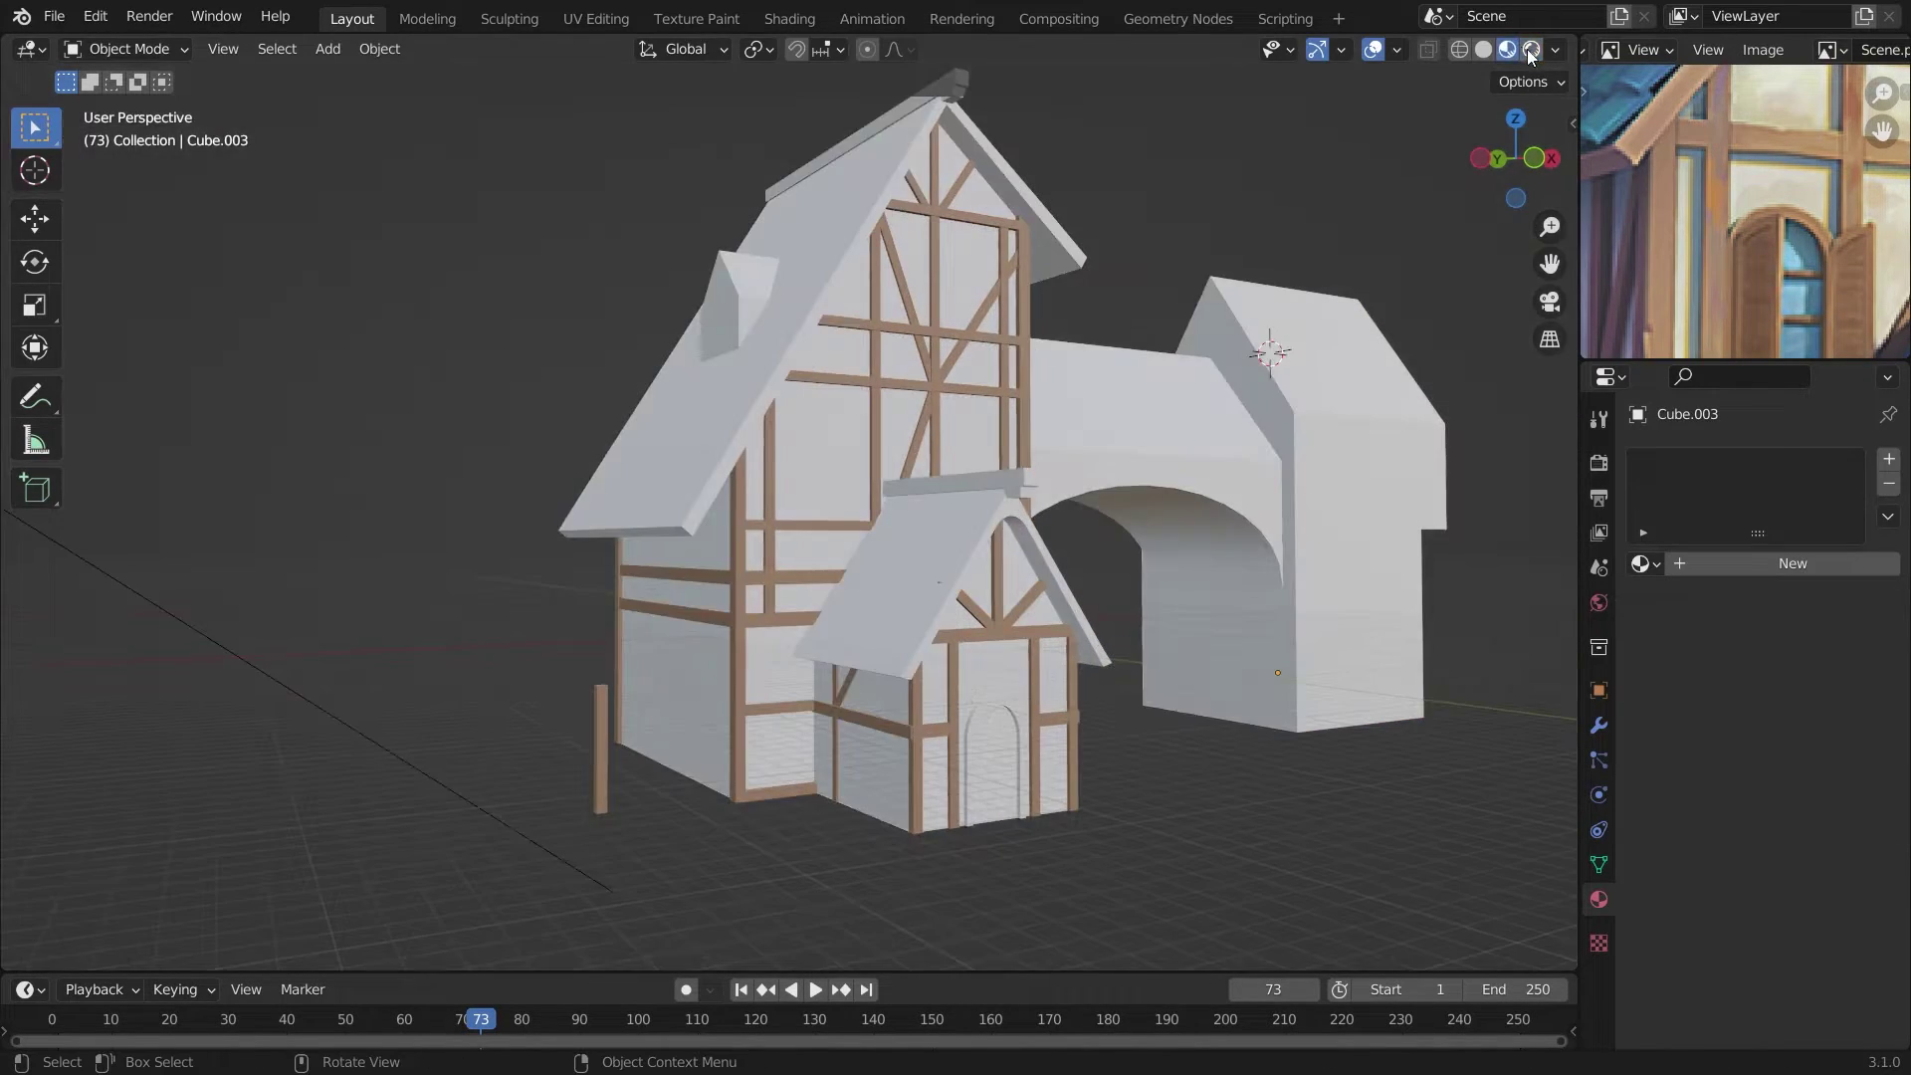
pyautogui.click(1482, 48)
pyautogui.moveTo(896, 497); pyautogui.dragTo(641, 806, button='middle')
pyautogui.scroll(2, 641, 806)
pyautogui.click(619, 796)
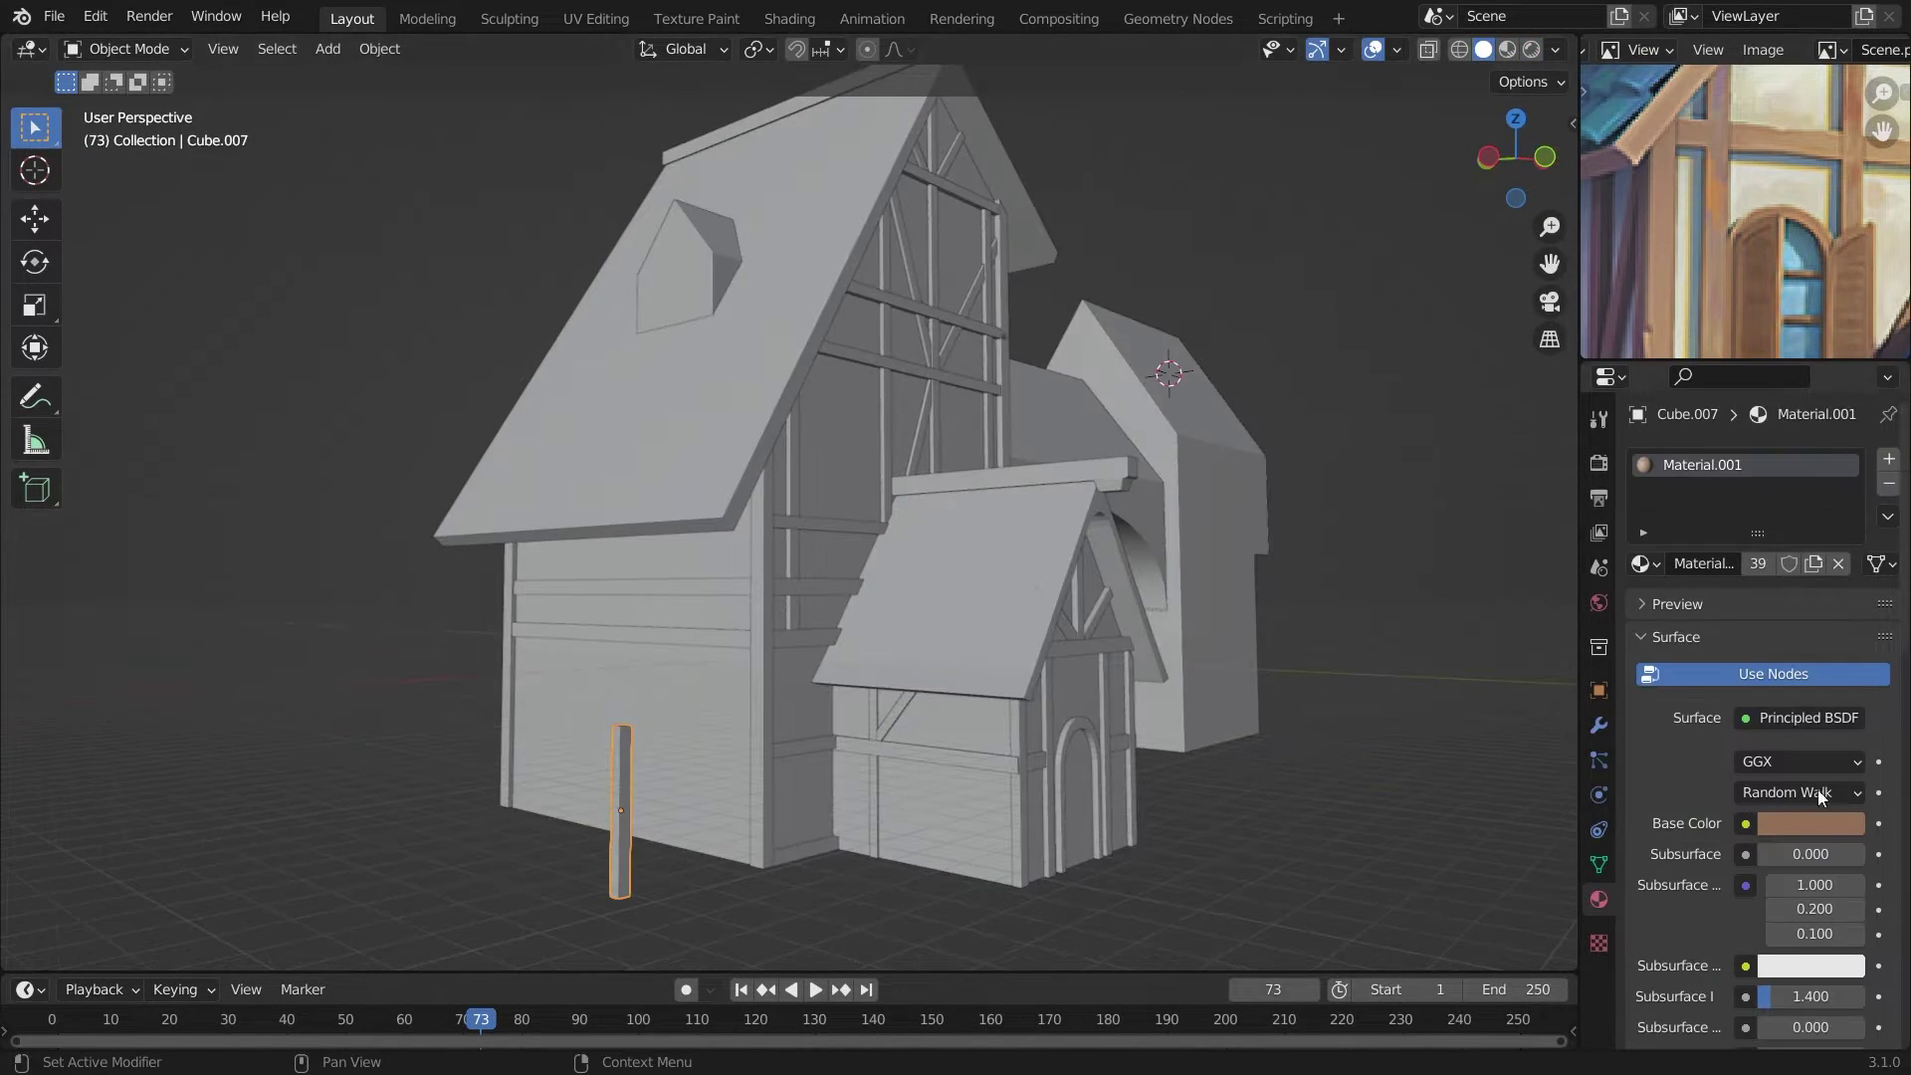
pyautogui.click(1791, 798)
pyautogui.click(1506, 49)
pyautogui.click(1428, 48)
# Duplicate a corner post on the tower's side wall.
pyautogui.moveTo(1293, 398)
pyautogui.mouseDown(button='middle')
pyautogui.moveTo(1472, 637)
pyautogui.moveTo(776, 643)
pyautogui.moveTo(927, 563)
pyautogui.mouseUp(button='middle')
pyautogui.scroll(-2, 1473, 637)
pyautogui.scroll(3, 832, 633)
pyautogui.click(874, 687)
pyautogui.moveTo(874, 686)
pyautogui.keyDown('shift'); pyautogui.mouseDown(button='middle')
pyautogui.moveTo(951, 708)
pyautogui.moveTo(860, 755)
pyautogui.mouseUp(button='middle'); pyautogui.keyUp('shift')
pyautogui.hotkey('shift', 'd')
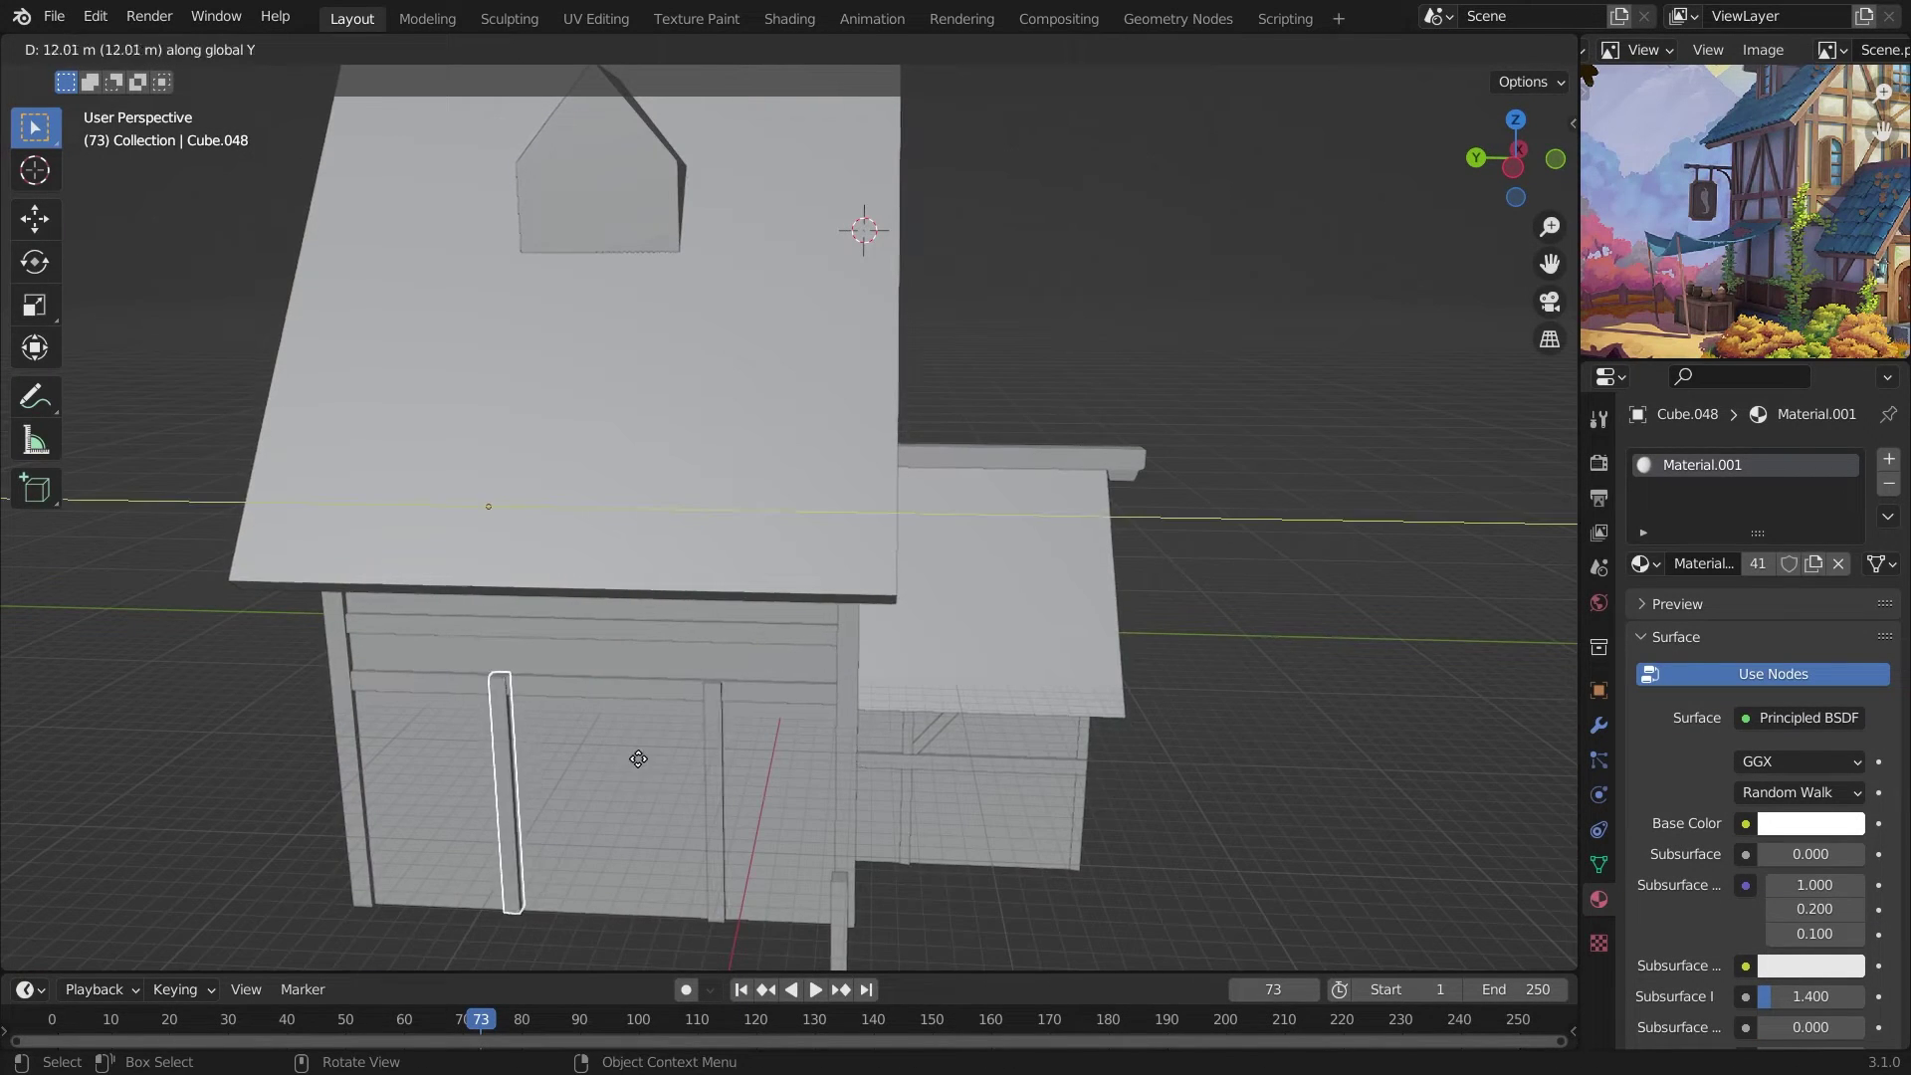
# Position the copied post and a lower beam on the tower's timber frame.
pyautogui.click(723, 726)
pyautogui.moveTo(723, 726); pyautogui.dragTo(876, 732, button='middle')
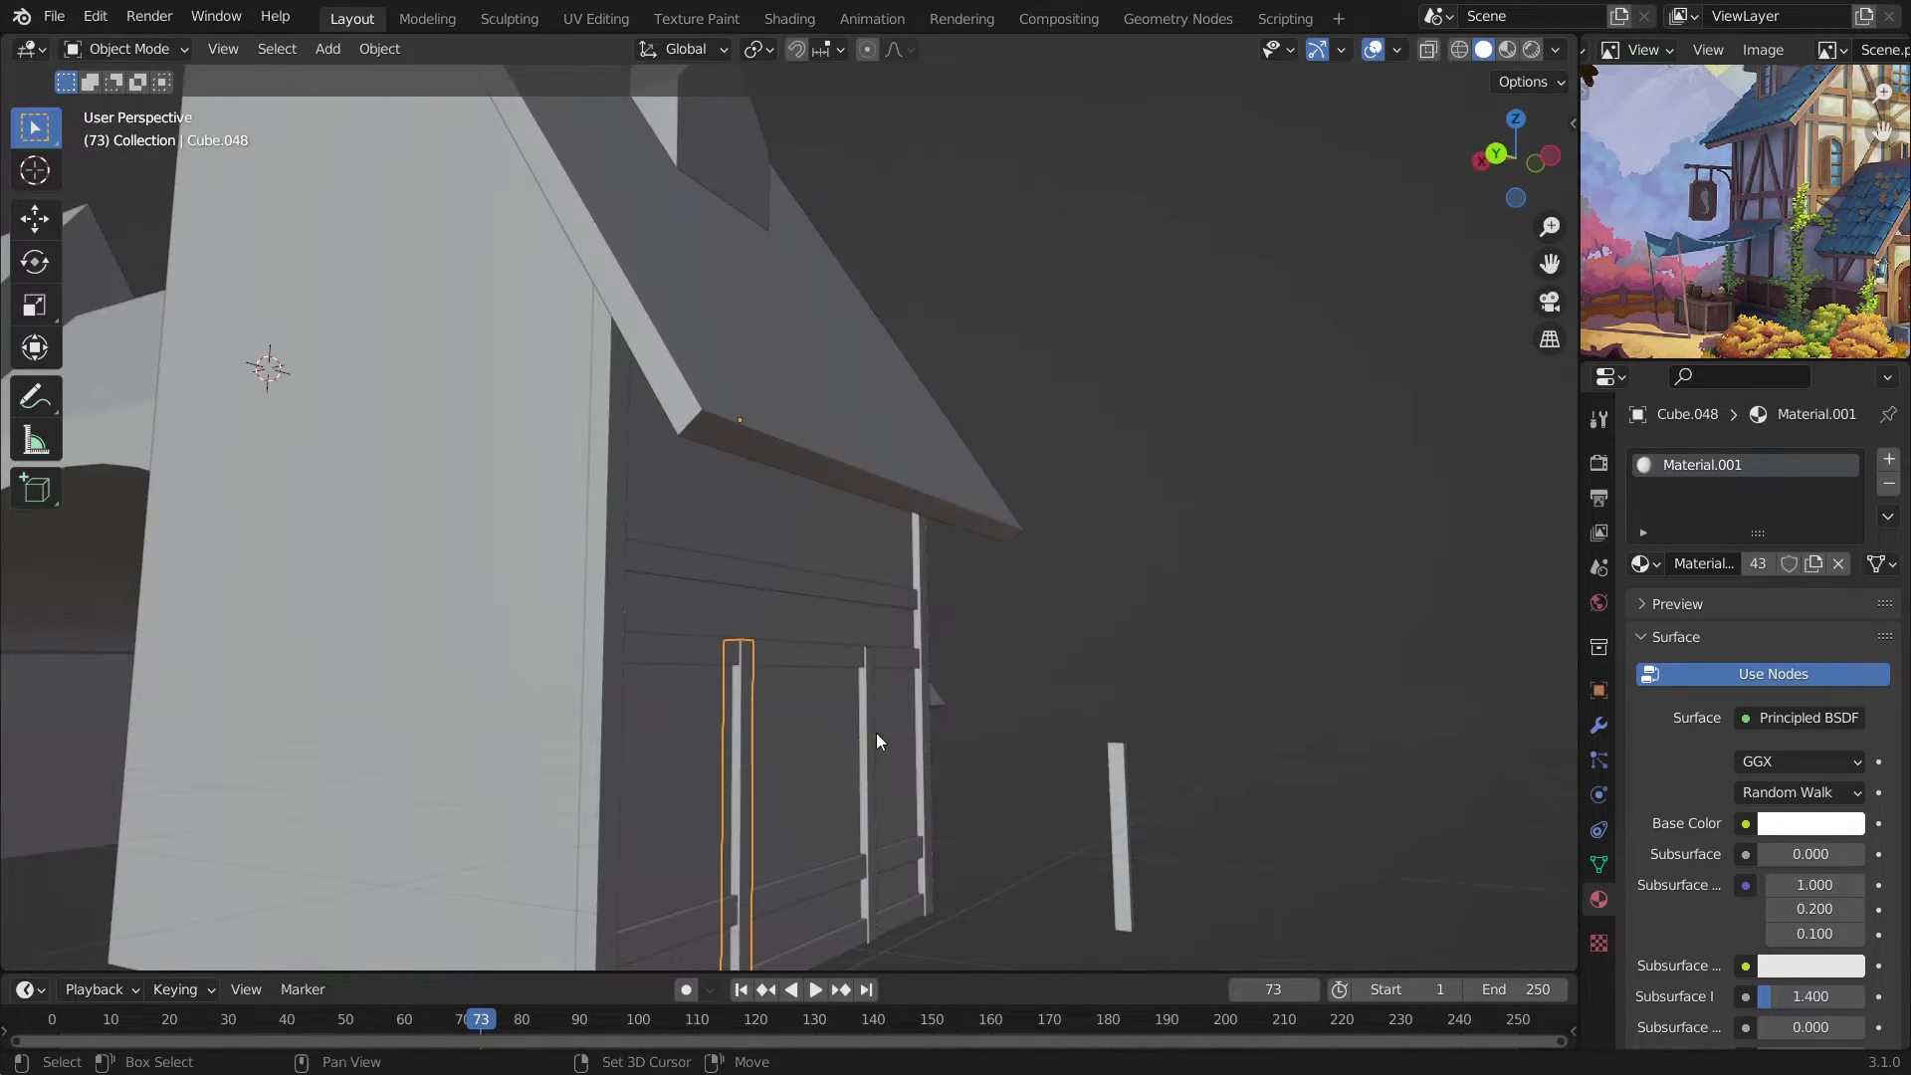
pyautogui.click(1049, 761)
pyautogui.moveTo(1049, 761)
pyautogui.mouseDown(button='middle')
pyautogui.moveTo(1135, 719)
pyautogui.moveTo(773, 708)
pyautogui.mouseUp(button='middle')
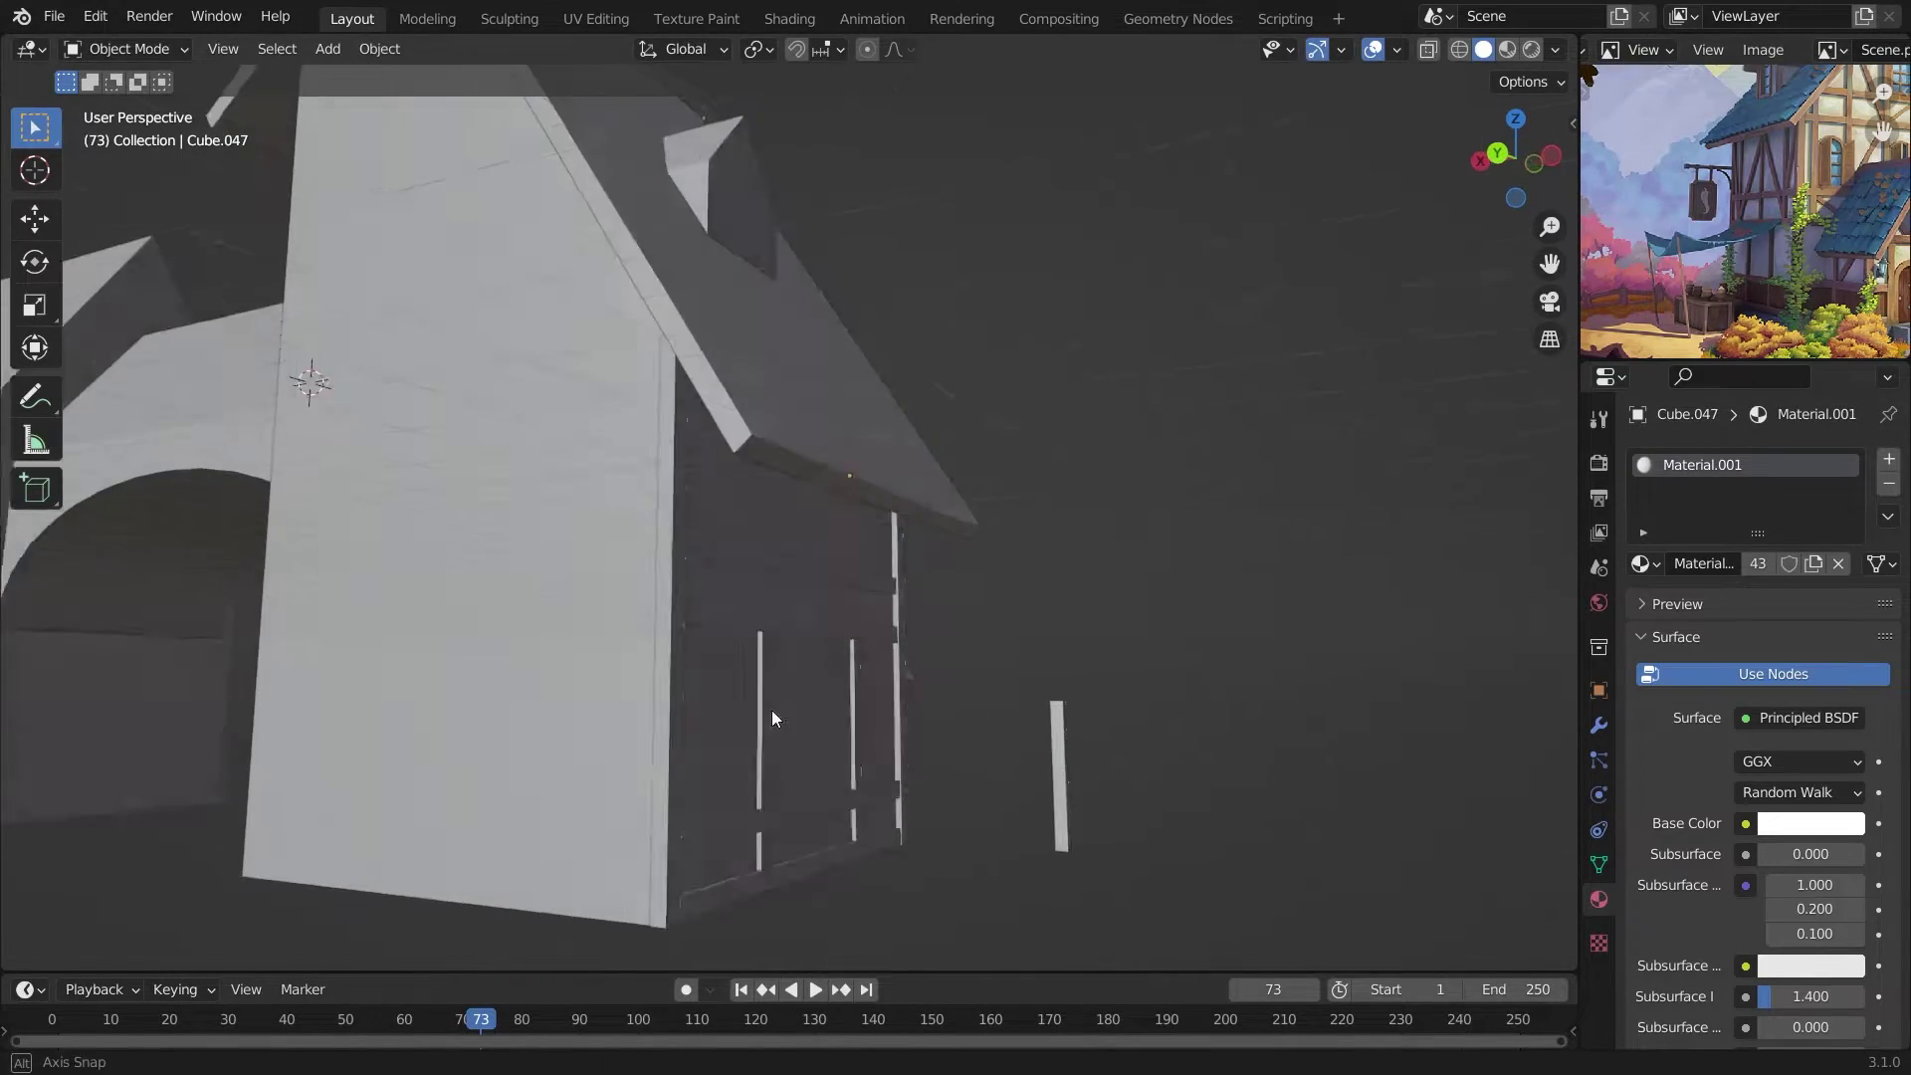
pyautogui.click(625, 814)
pyautogui.click(947, 832)
pyautogui.moveTo(948, 831)
pyautogui.mouseDown(button='middle')
pyautogui.moveTo(695, 735)
pyautogui.moveTo(808, 791)
pyautogui.mouseUp(button='middle')
pyautogui.scroll(-5, 633, 809)
# Duplicate a side-wall beam, rotate it 90° upright, copy it up along Z, and set its origin to geometry.
pyautogui.hotkey('shift', 'd')
pyautogui.click(764, 741)
pyautogui.write('r90')
pyautogui.press('Return')
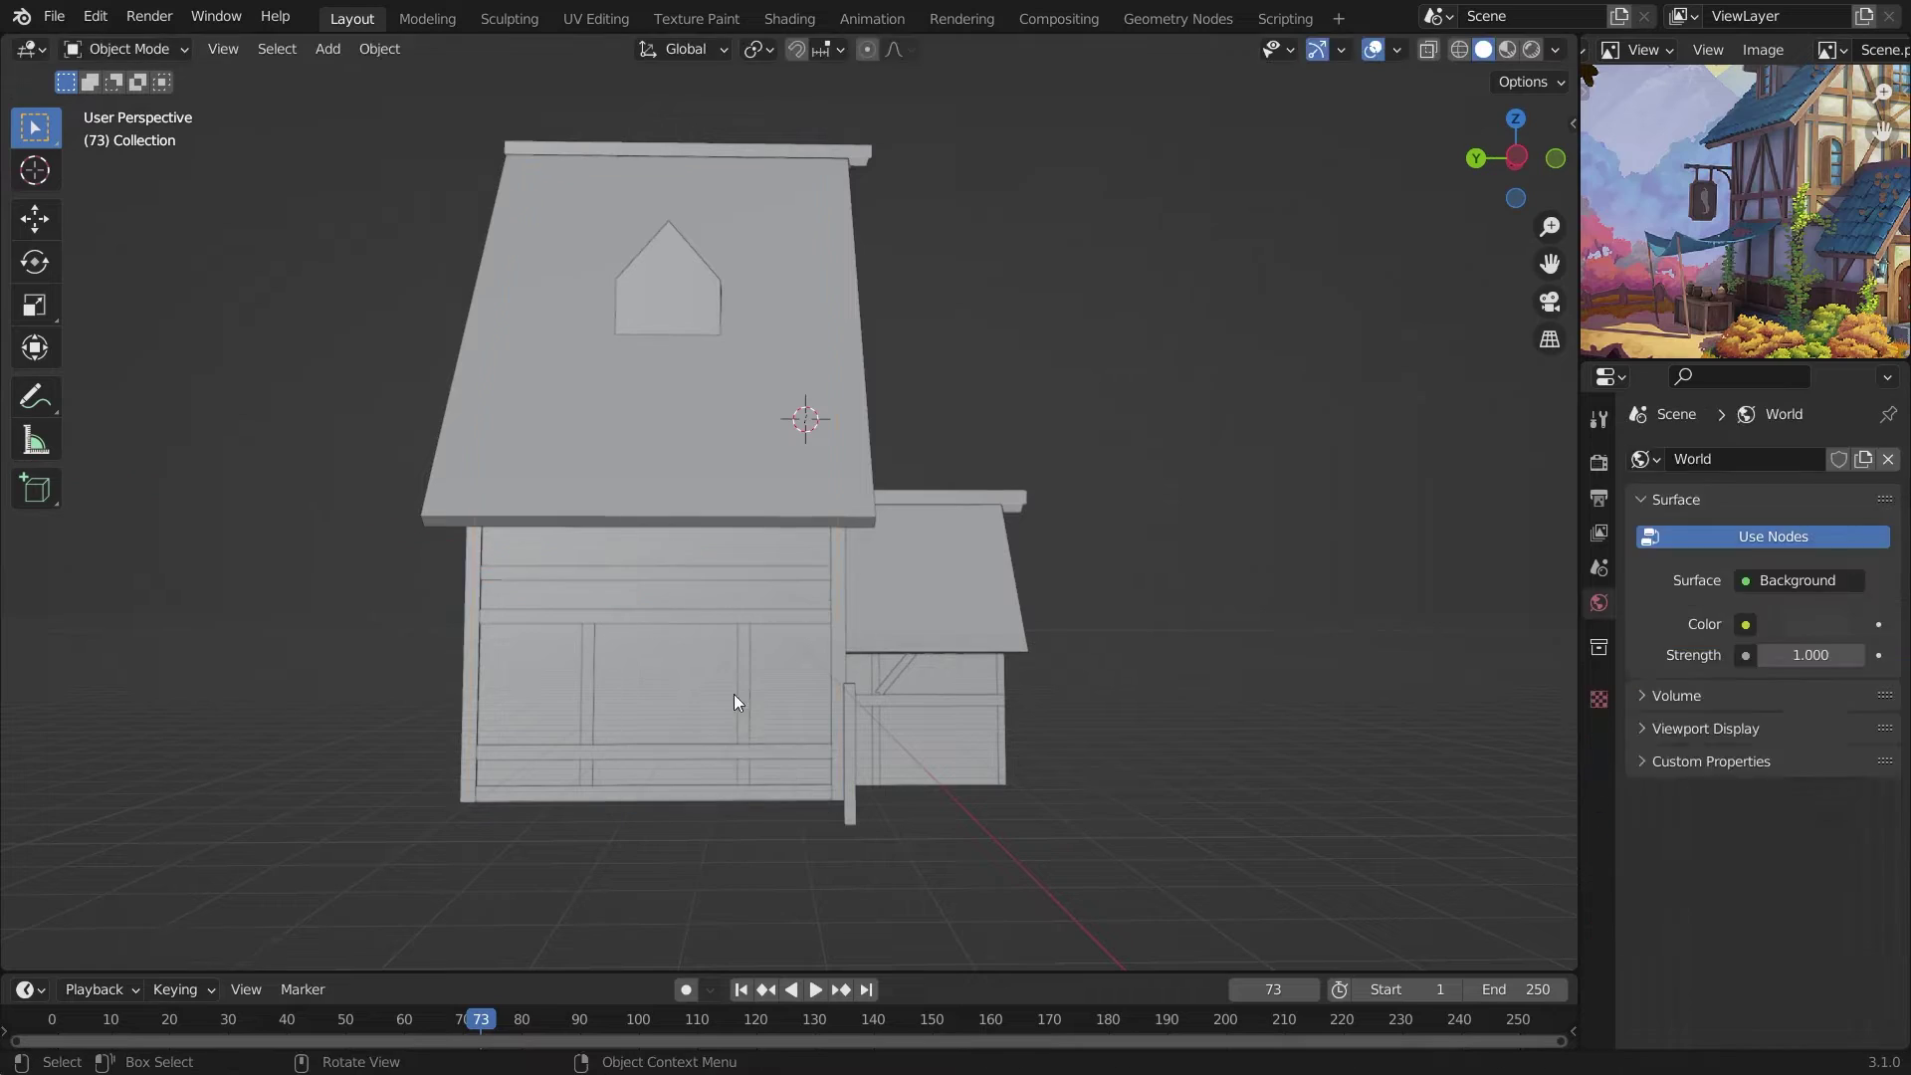
pyautogui.hotkey('shift', 'd')
pyautogui.press('z')
pyautogui.click(815, 622)
pyautogui.moveTo(815, 623)
pyautogui.mouseDown(button='middle')
pyautogui.moveTo(486, 683)
pyautogui.moveTo(767, 687)
pyautogui.mouseUp(button='middle')
pyautogui.rightClick(786, 479)
pyautogui.click(1024, 517)
# Copy the beam along X and rotate the copies into a V-shaped pair of diagonal braces.
pyautogui.hotkey('shift', 'd')
pyautogui.press('x')
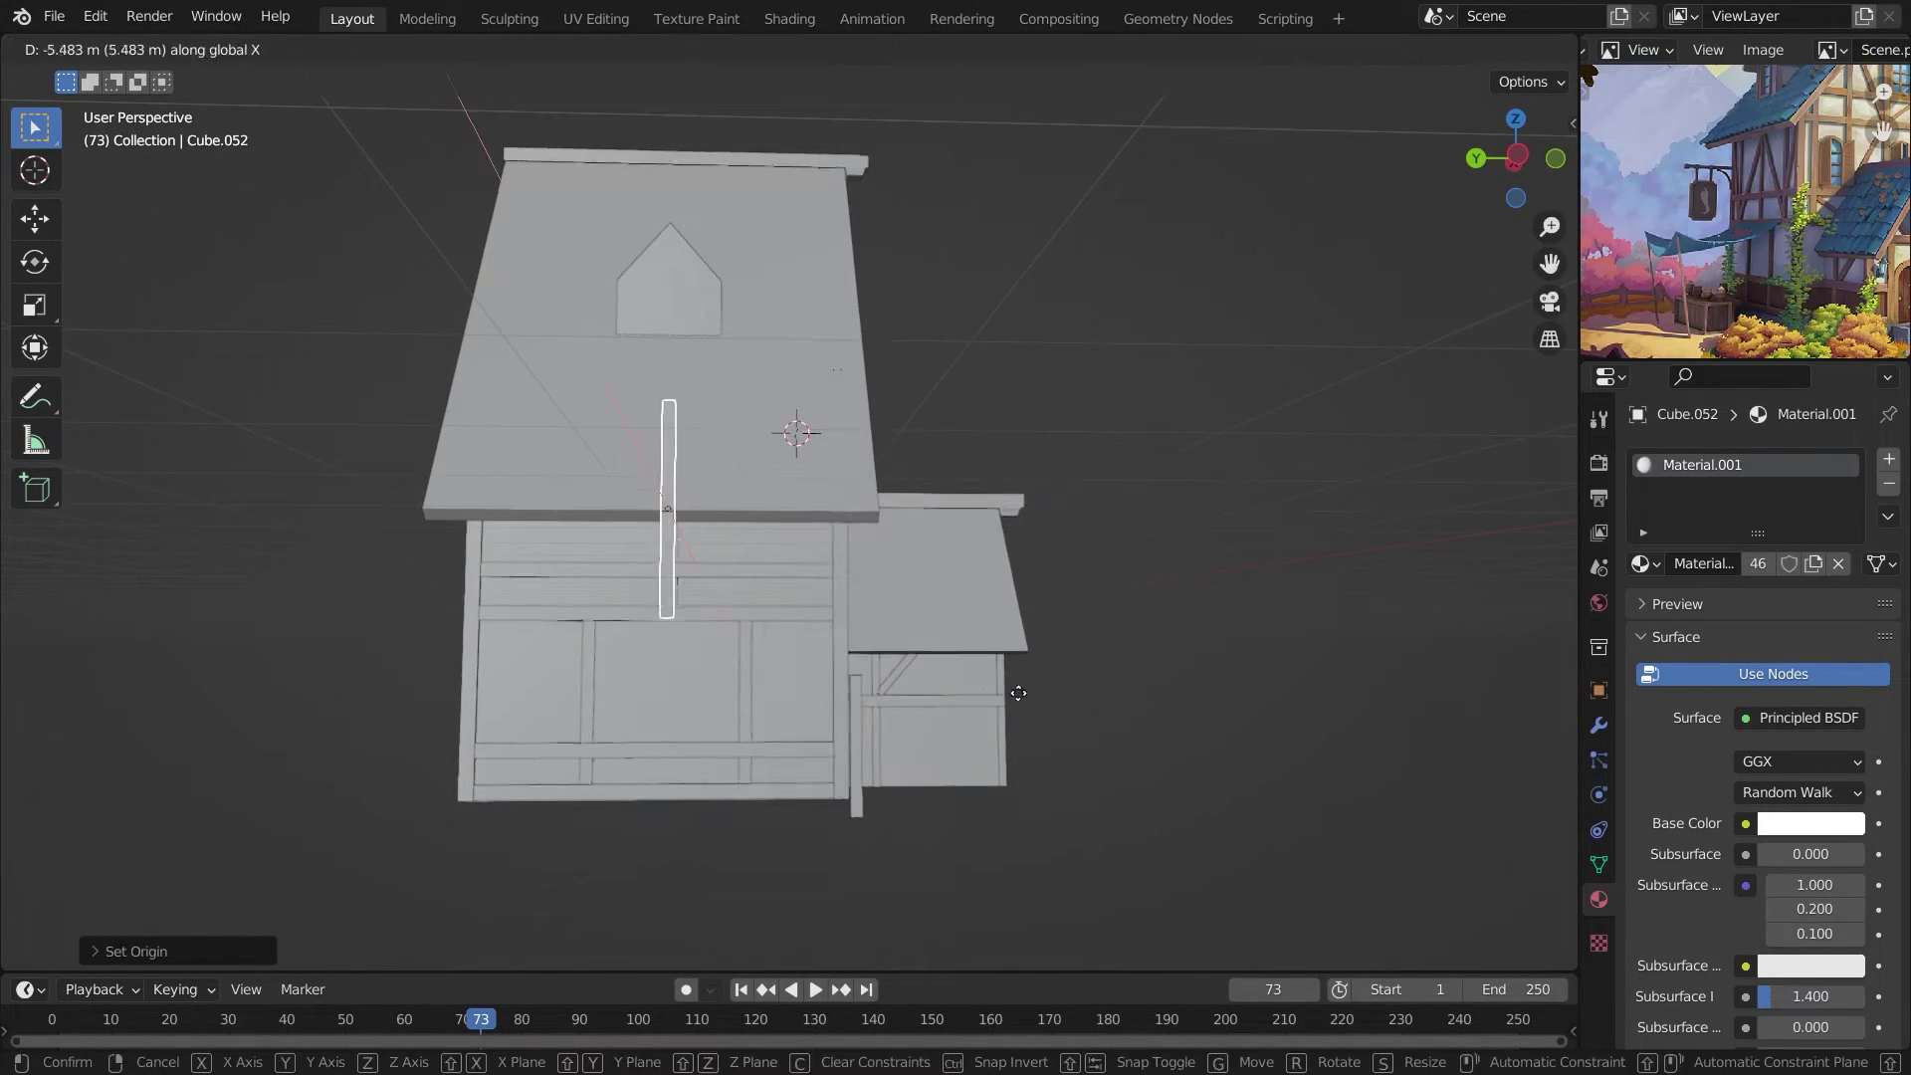
pyautogui.click(724, 633)
pyautogui.scroll(3, 724, 633)
pyautogui.press('r')
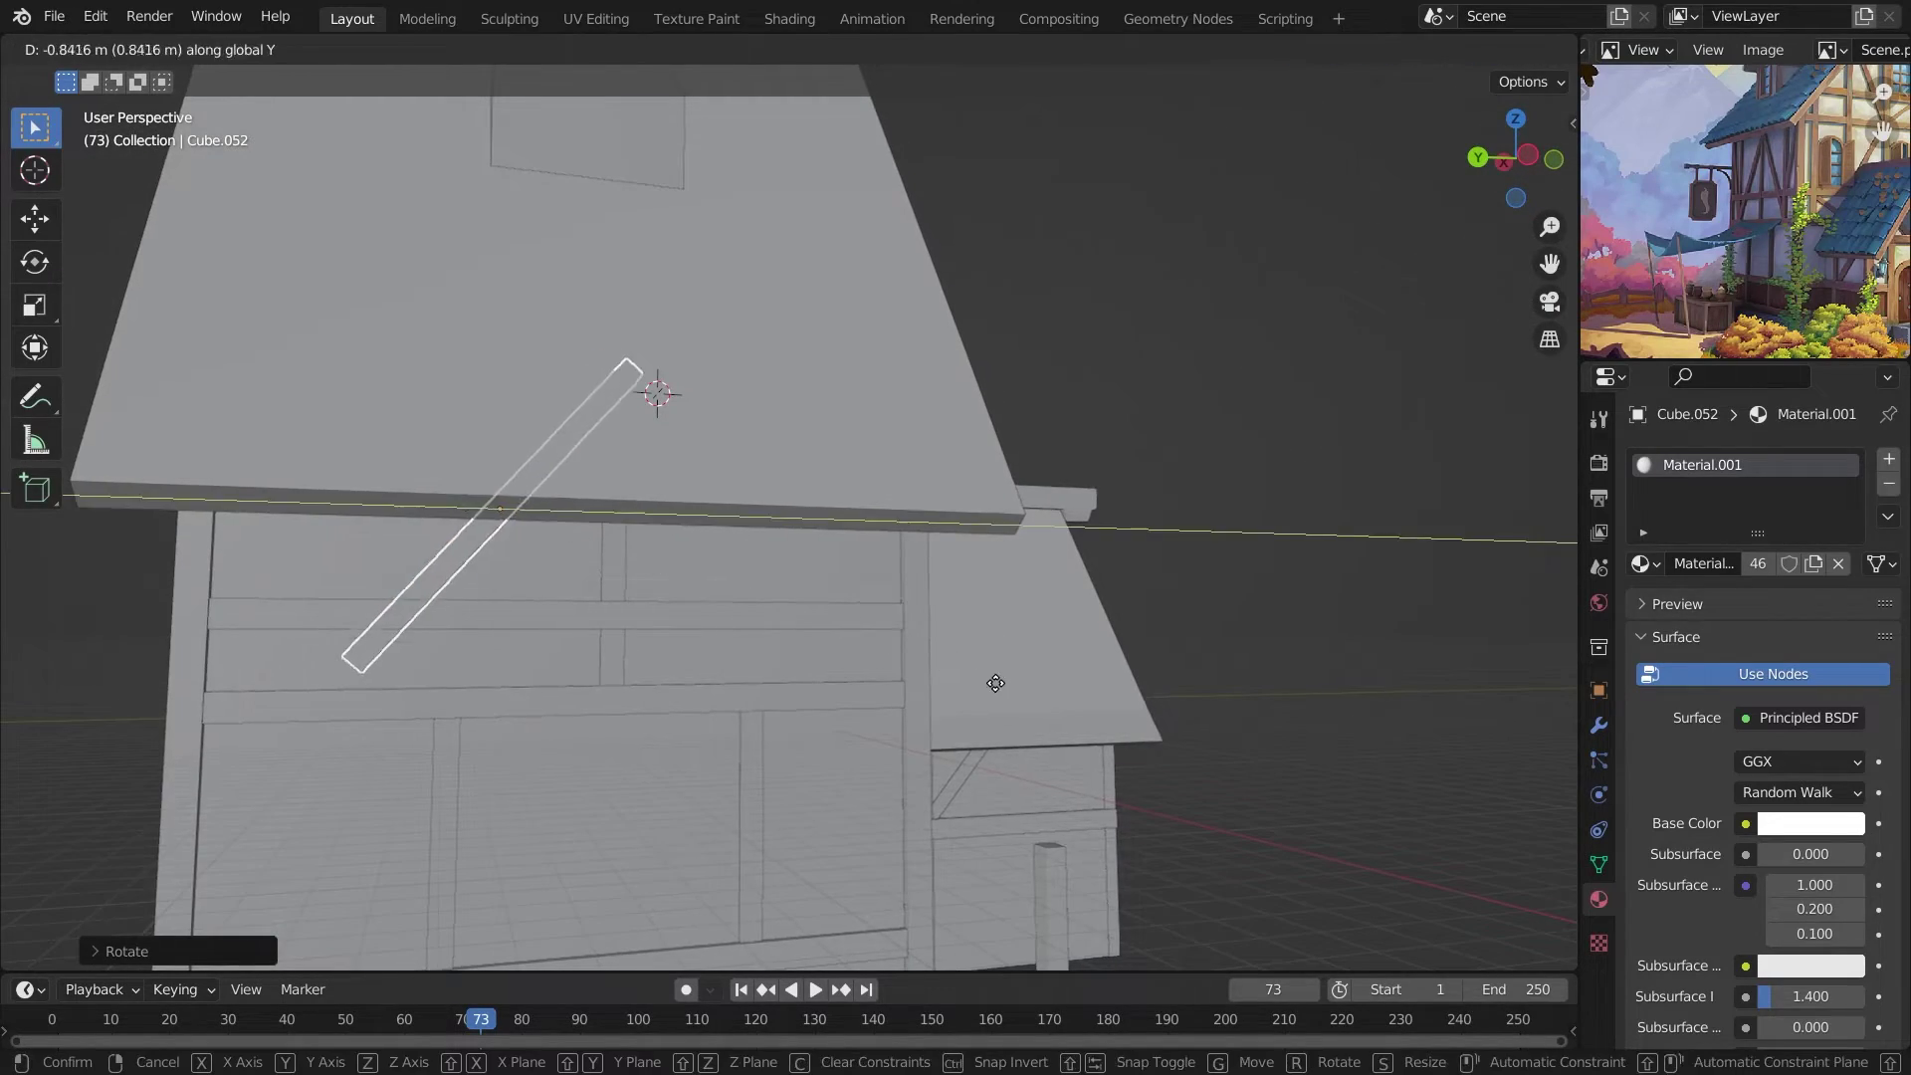
pyautogui.click(995, 682)
pyautogui.moveTo(995, 683); pyautogui.dragTo(625, 580, button='middle')
pyautogui.moveTo(883, 427); pyautogui.dragTo(444, 625, button='middle')
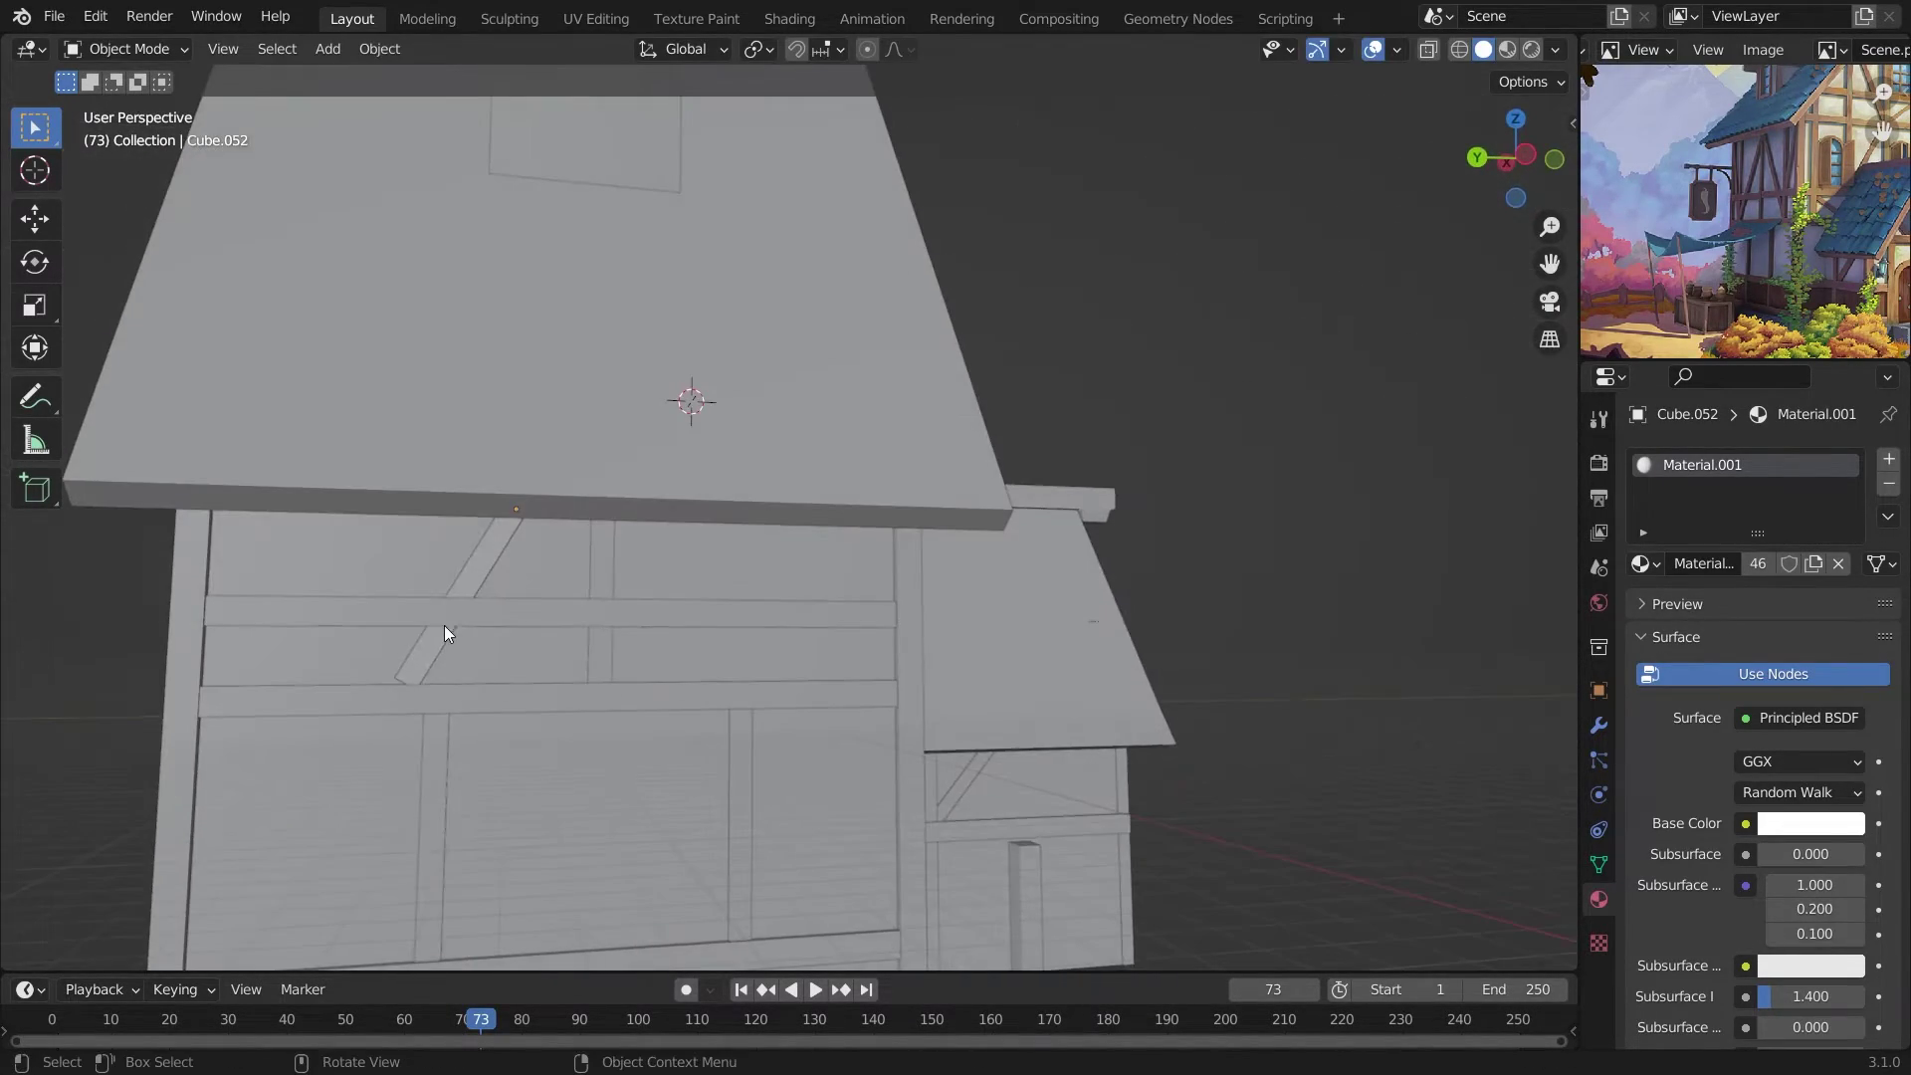
pyautogui.hotkey('shift', 'd')
pyautogui.click(935, 482)
pyautogui.scroll(-3, 935, 482)
pyautogui.scroll(3, 844, 605)
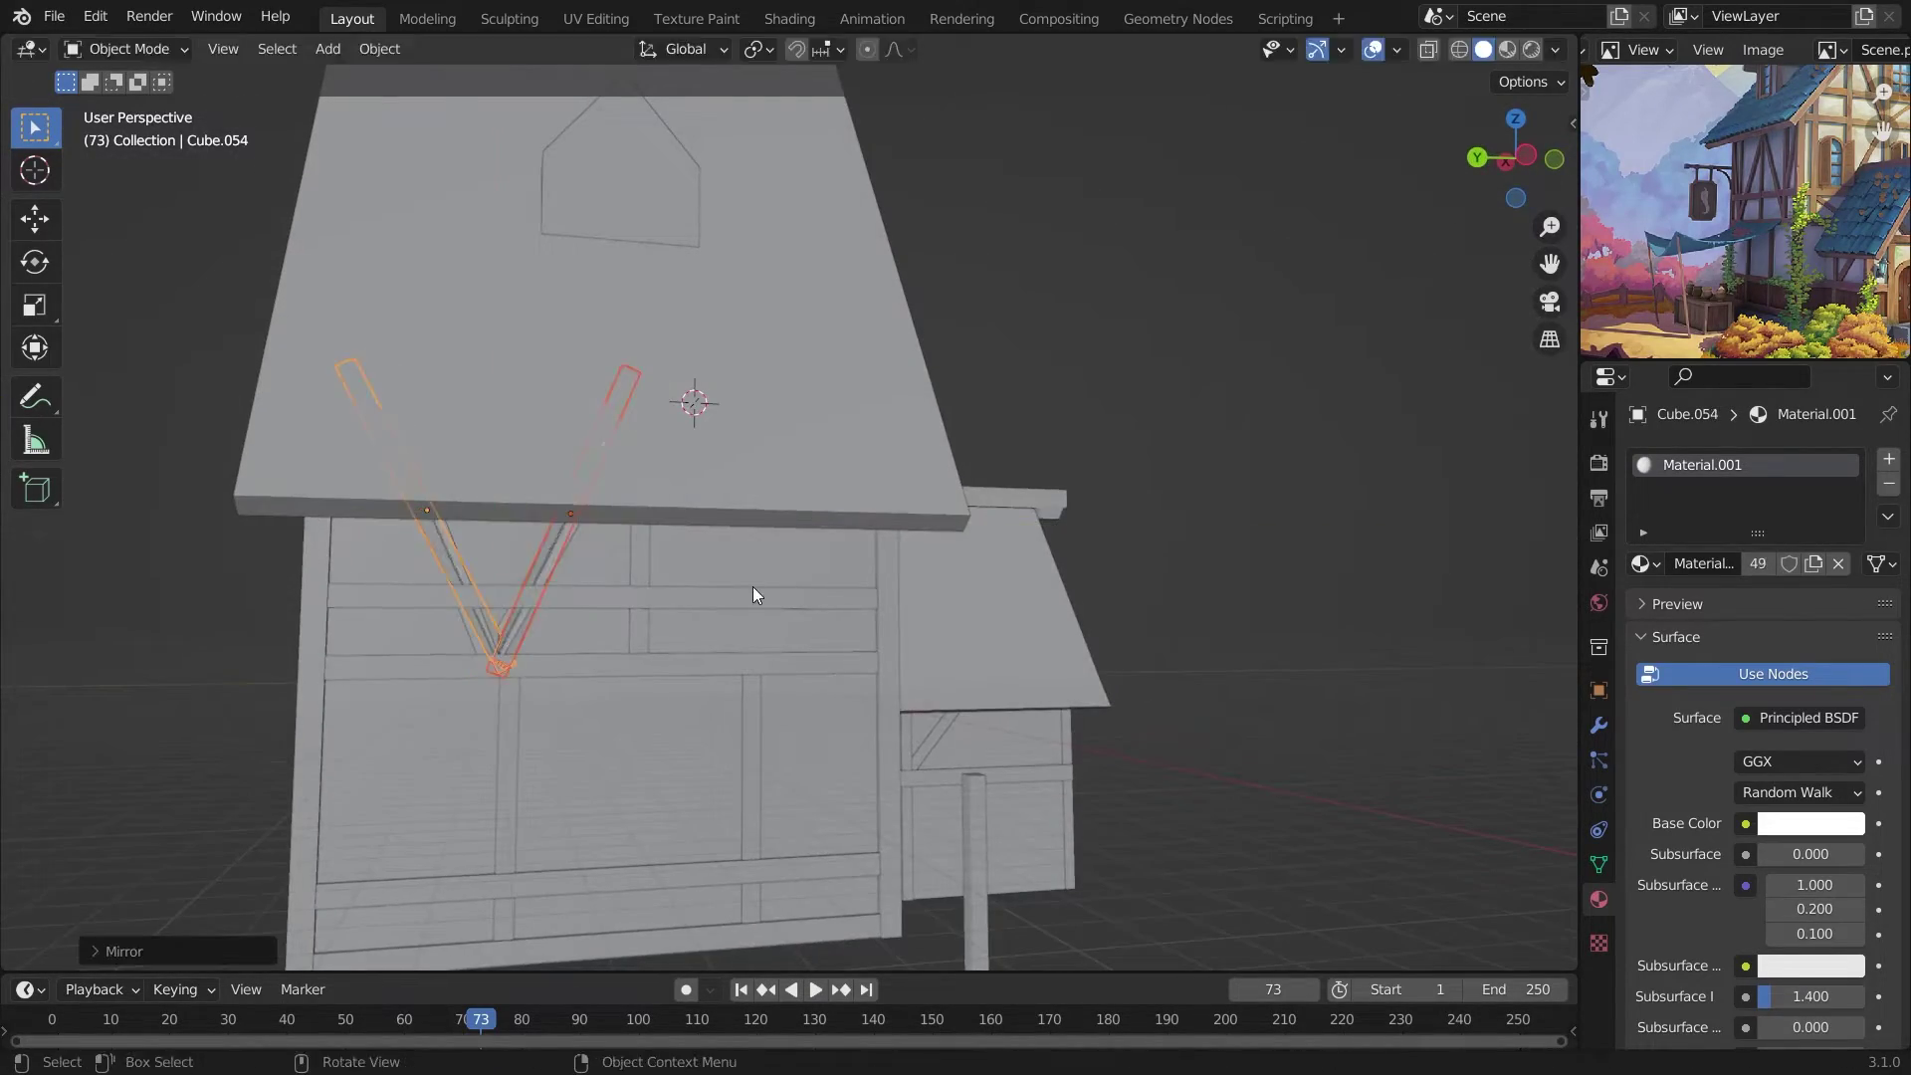
# Orbit around the house and bridge arch to inspect the new braces.
pyautogui.moveTo(1037, 623); pyautogui.dragTo(554, 780, button='middle')
pyautogui.scroll(-5, 838, 772)
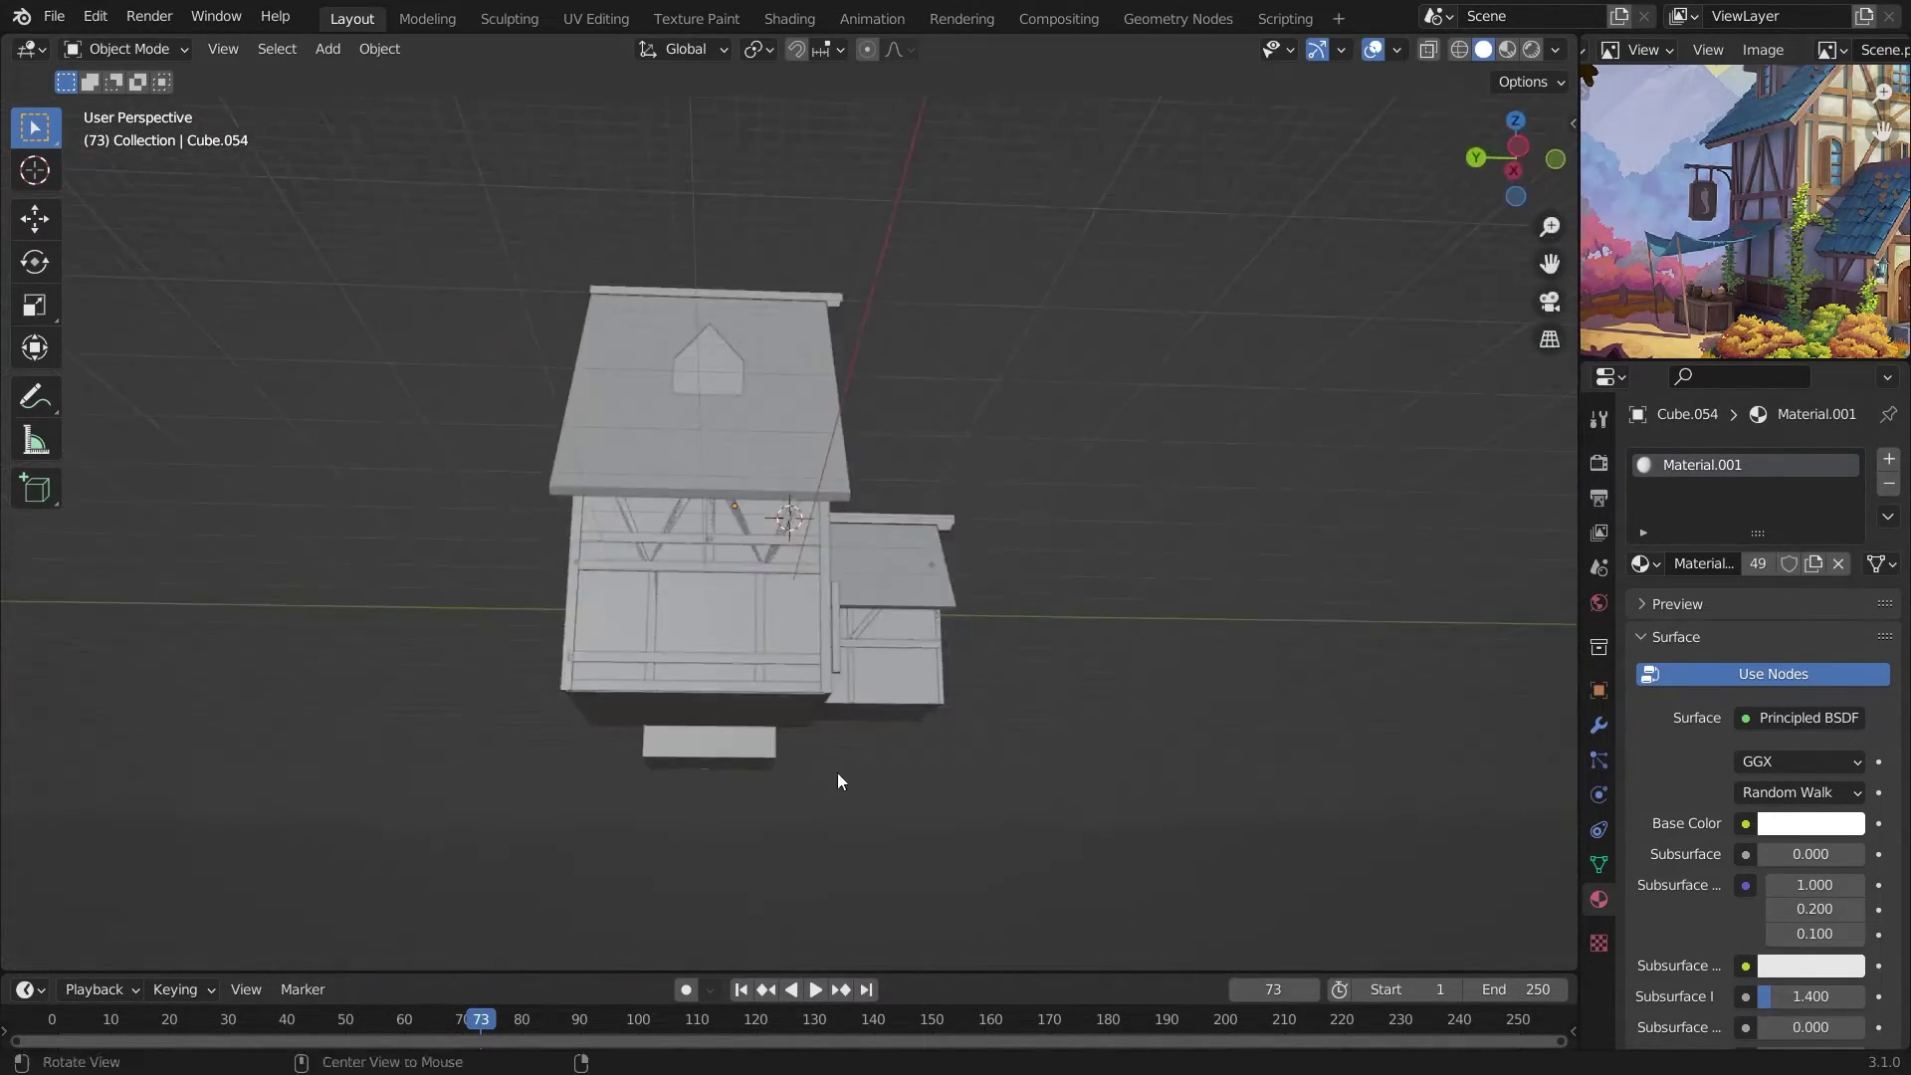
pyautogui.moveTo(838, 773); pyautogui.dragTo(995, 697, button='middle')
pyautogui.scroll(3, 1753, 249)
pyautogui.moveTo(1754, 249); pyautogui.dragTo(1738, 282, button='middle')
pyautogui.scroll(5, 832, 740)
pyautogui.moveTo(832, 740)
pyautogui.mouseDown(button='middle')
pyautogui.moveTo(899, 652)
pyautogui.moveTo(1196, 524)
pyautogui.mouseUp(button='middle')
pyautogui.scroll(-5, 900, 653)
pyautogui.scroll(3, 1196, 524)
pyautogui.scroll(-3, 1197, 533)
pyautogui.scroll(-3, 1741, 219)
pyautogui.moveTo(995, 598); pyautogui.dragTo(780, 726, button='middle')
# Raise the loose vertical post straight up along Z.
pyautogui.click(777, 804)
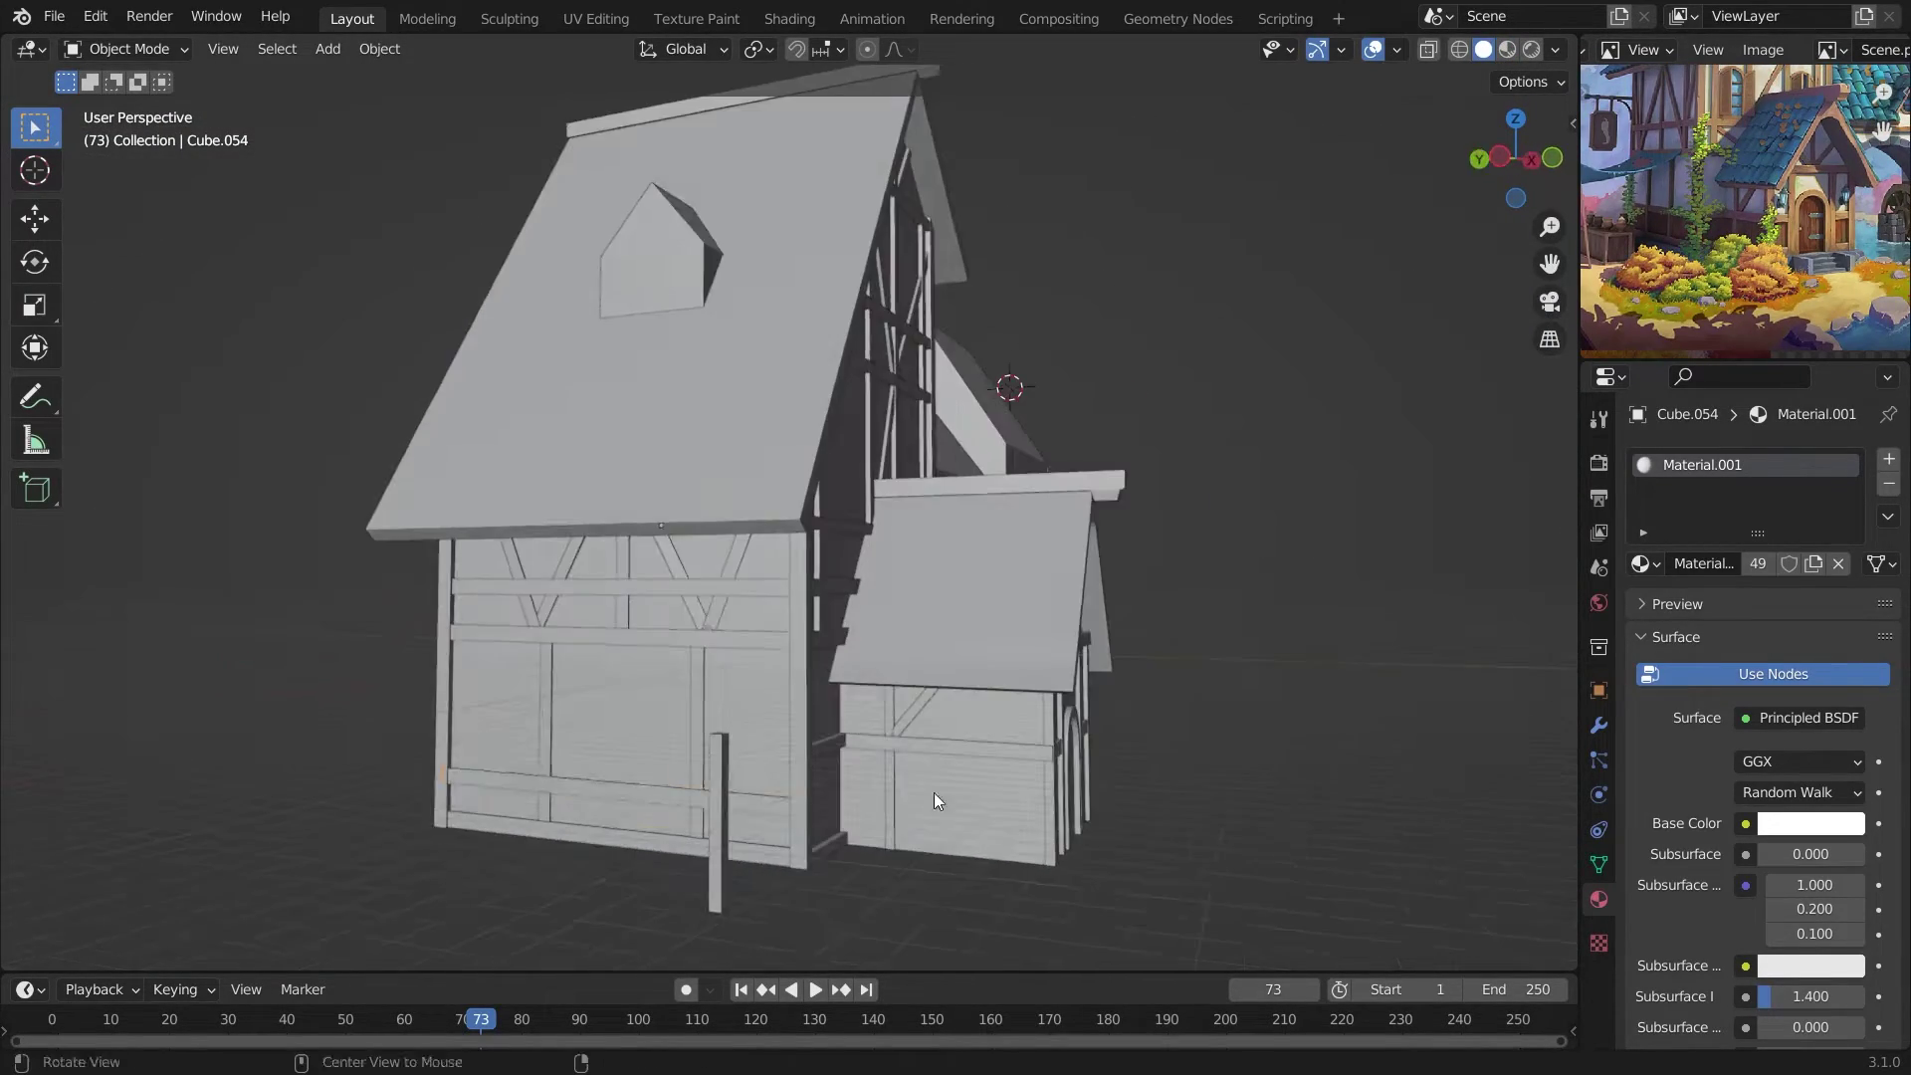
pyautogui.press('g')
pyautogui.press('z')
pyautogui.click(577, 782)
pyautogui.moveTo(577, 782)
pyautogui.mouseDown(button='middle')
pyautogui.moveTo(1224, 457)
pyautogui.moveTo(707, 631)
pyautogui.mouseUp(button='middle')
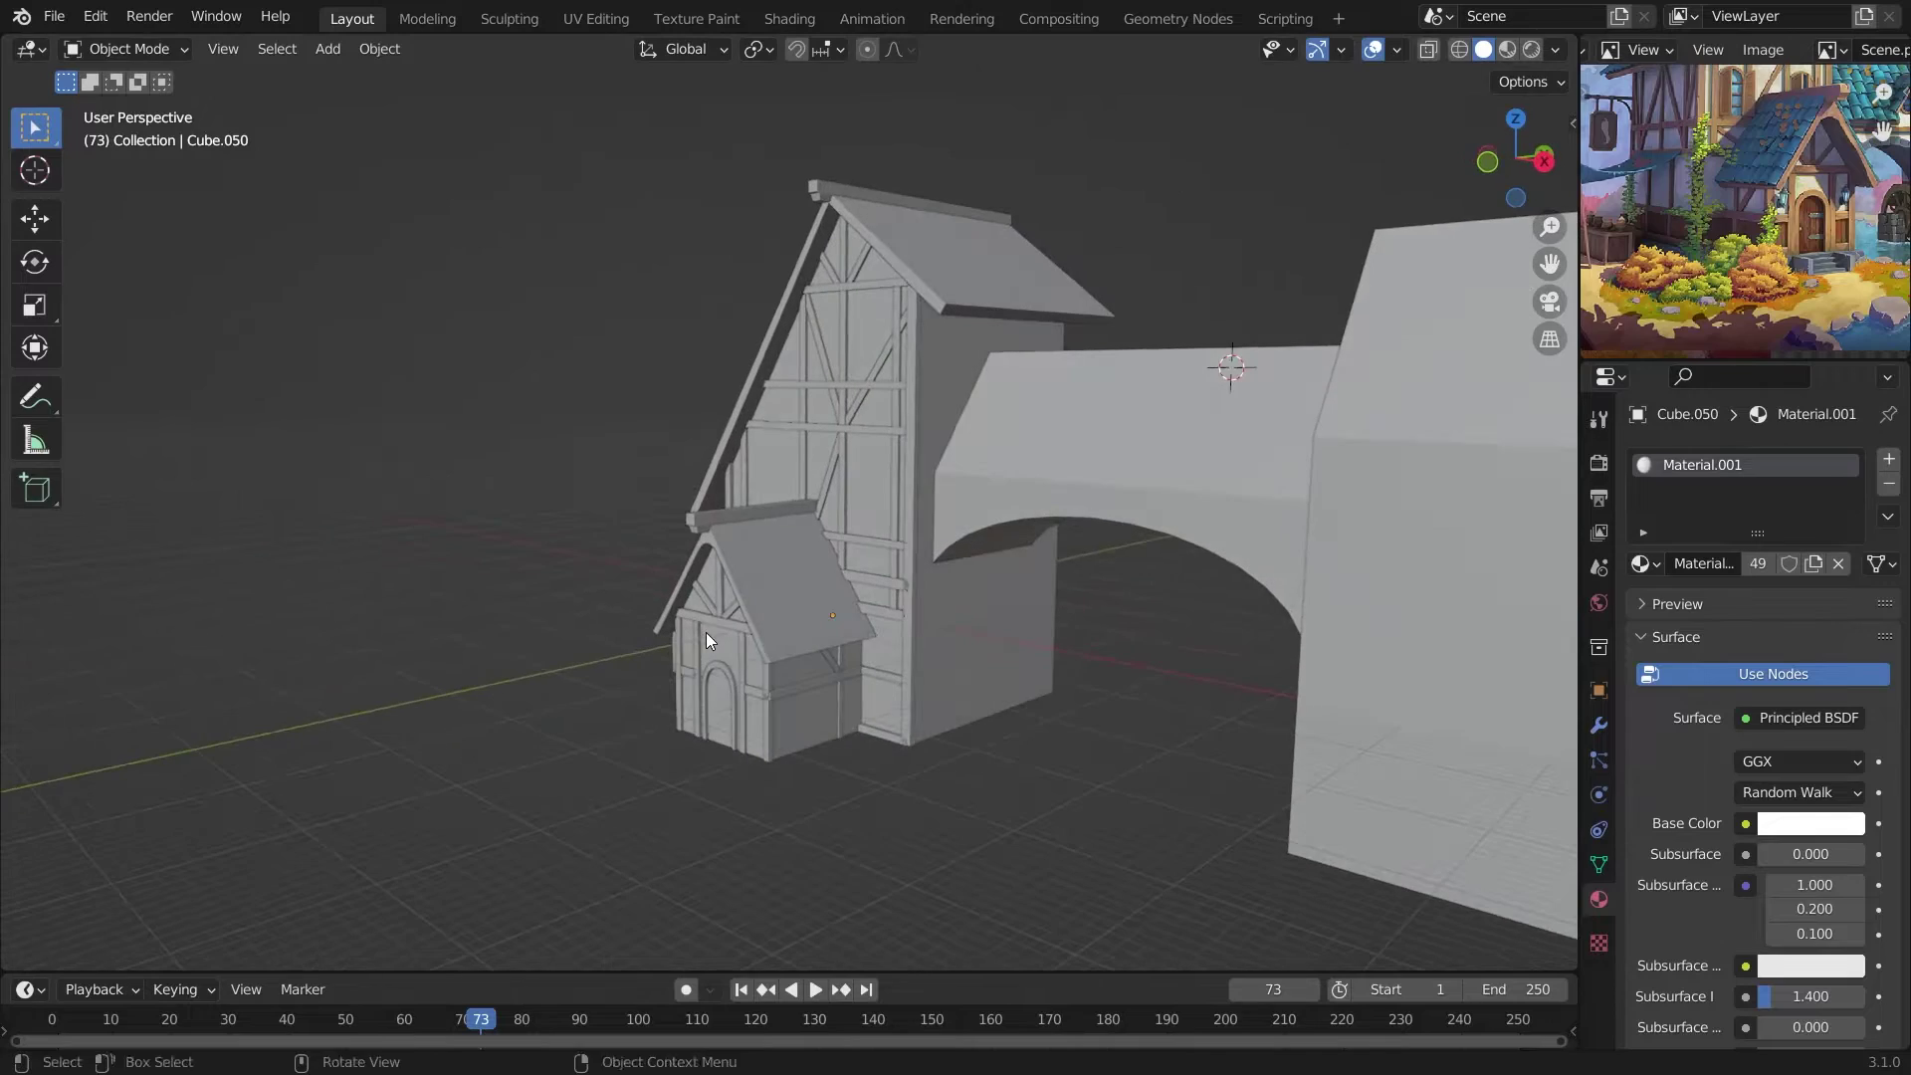
pyautogui.scroll(-3, 1751, 221)
pyautogui.scroll(2, 1751, 221)
pyautogui.moveTo(1752, 221); pyautogui.dragTo(1789, 161, button='middle')
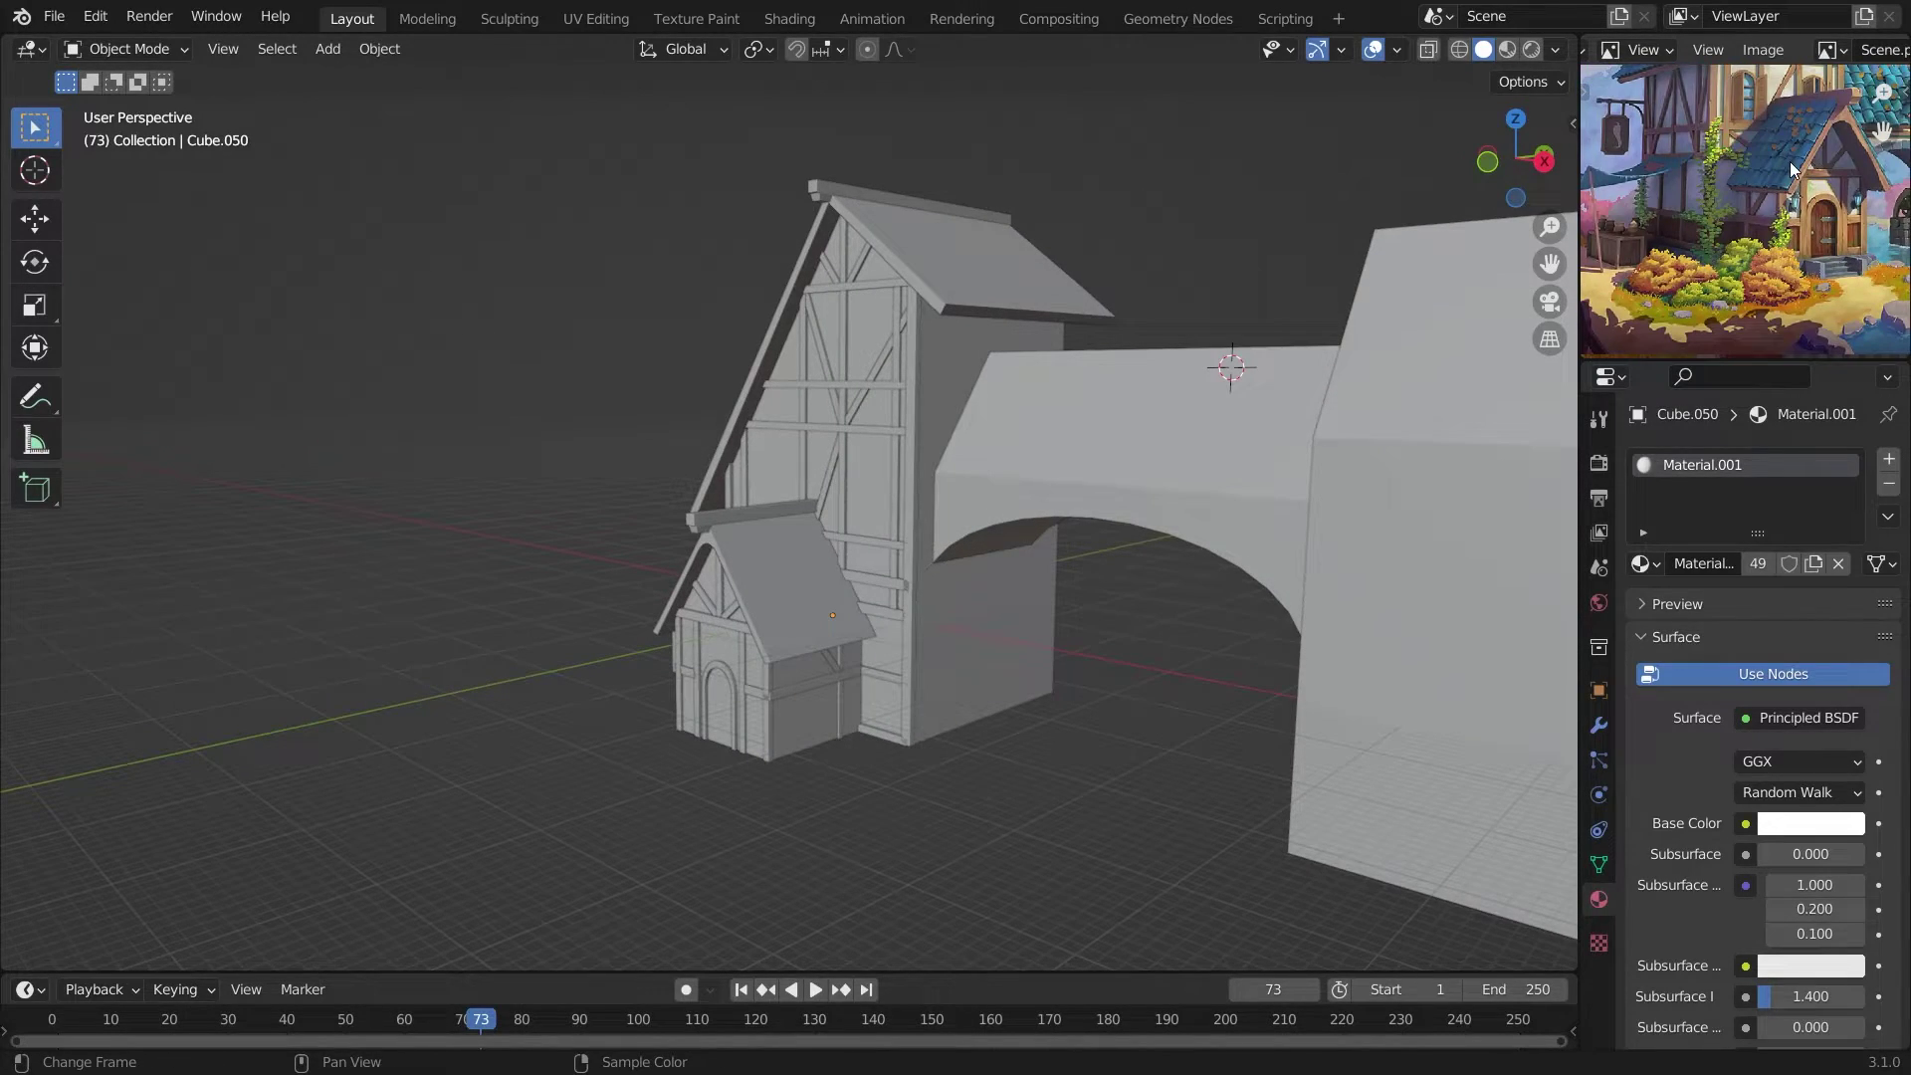
pyautogui.scroll(5, 1789, 161)
# Enlarge the arch window frame and frame it in front view.
pyautogui.moveTo(946, 257); pyautogui.dragTo(1019, 427, button='middle')
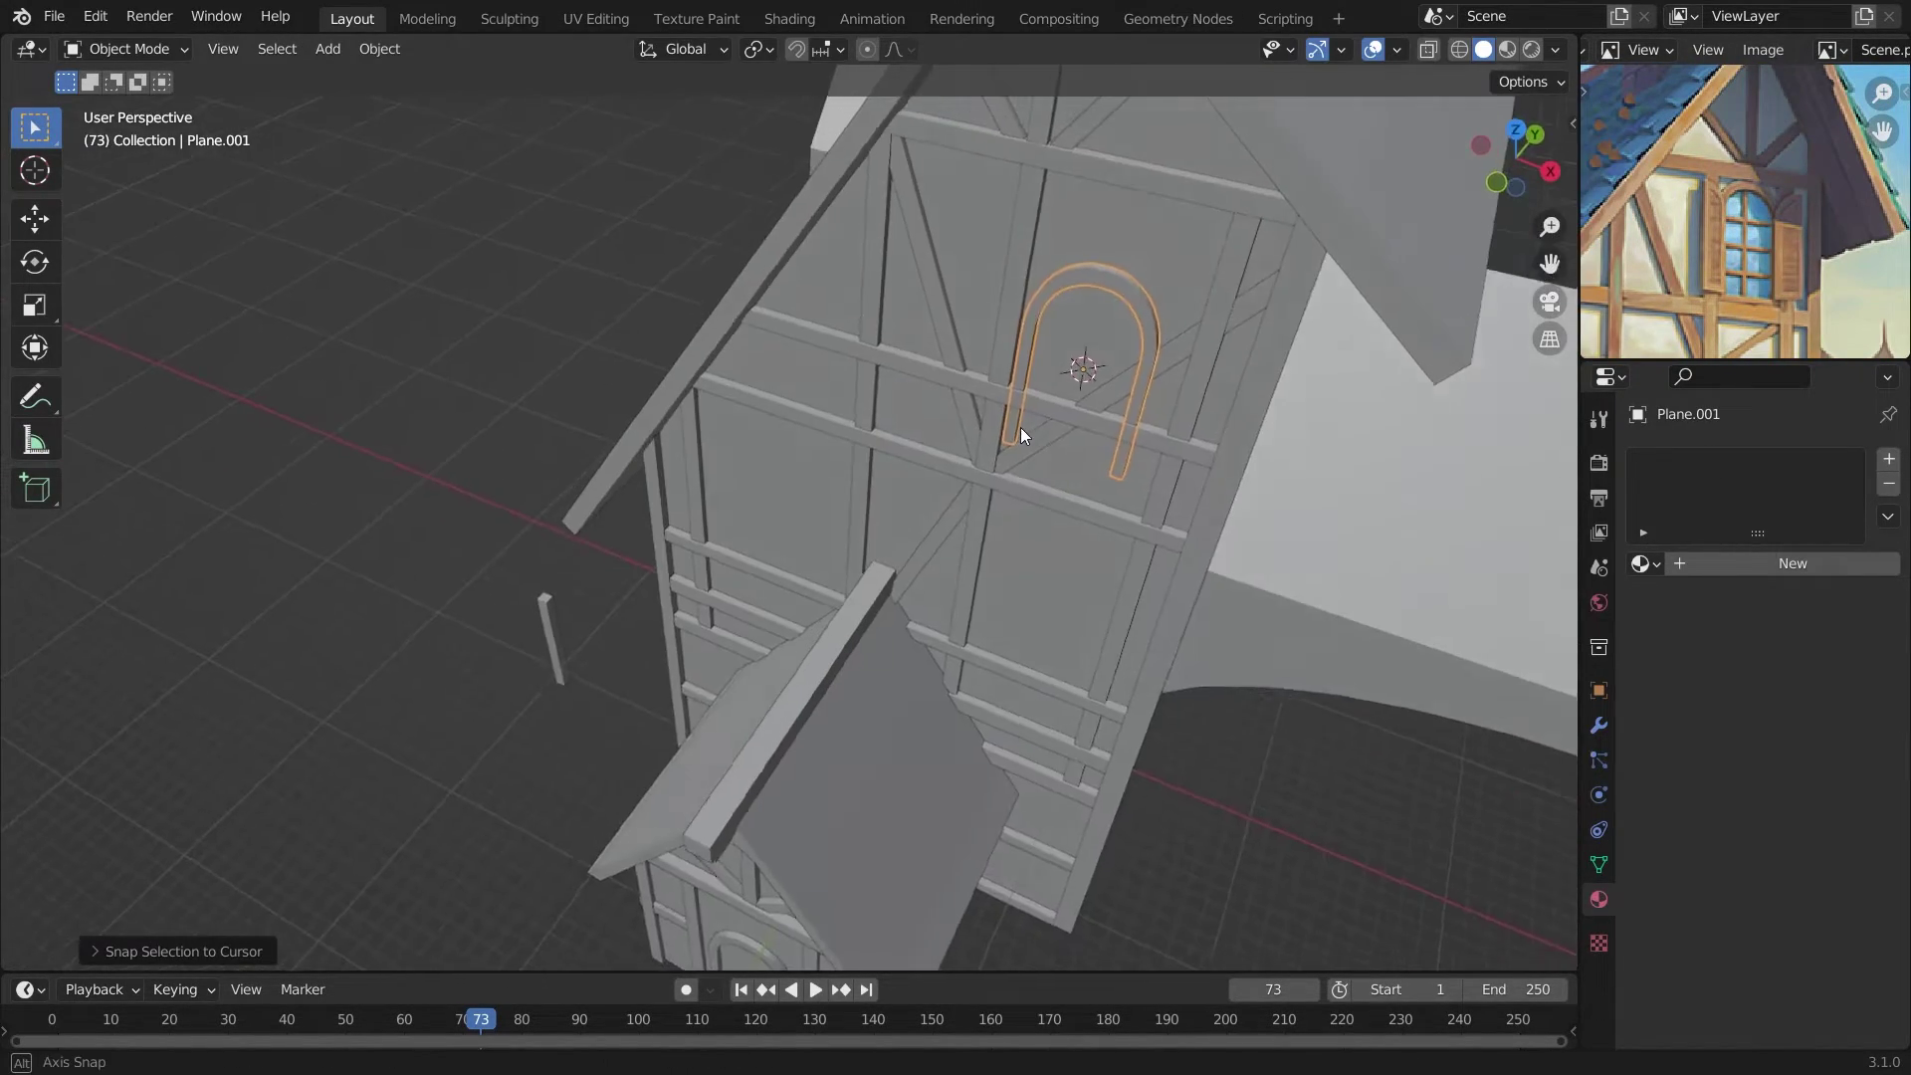
pyautogui.press('s')
pyautogui.click(1262, 382)
pyautogui.press('KP_1')
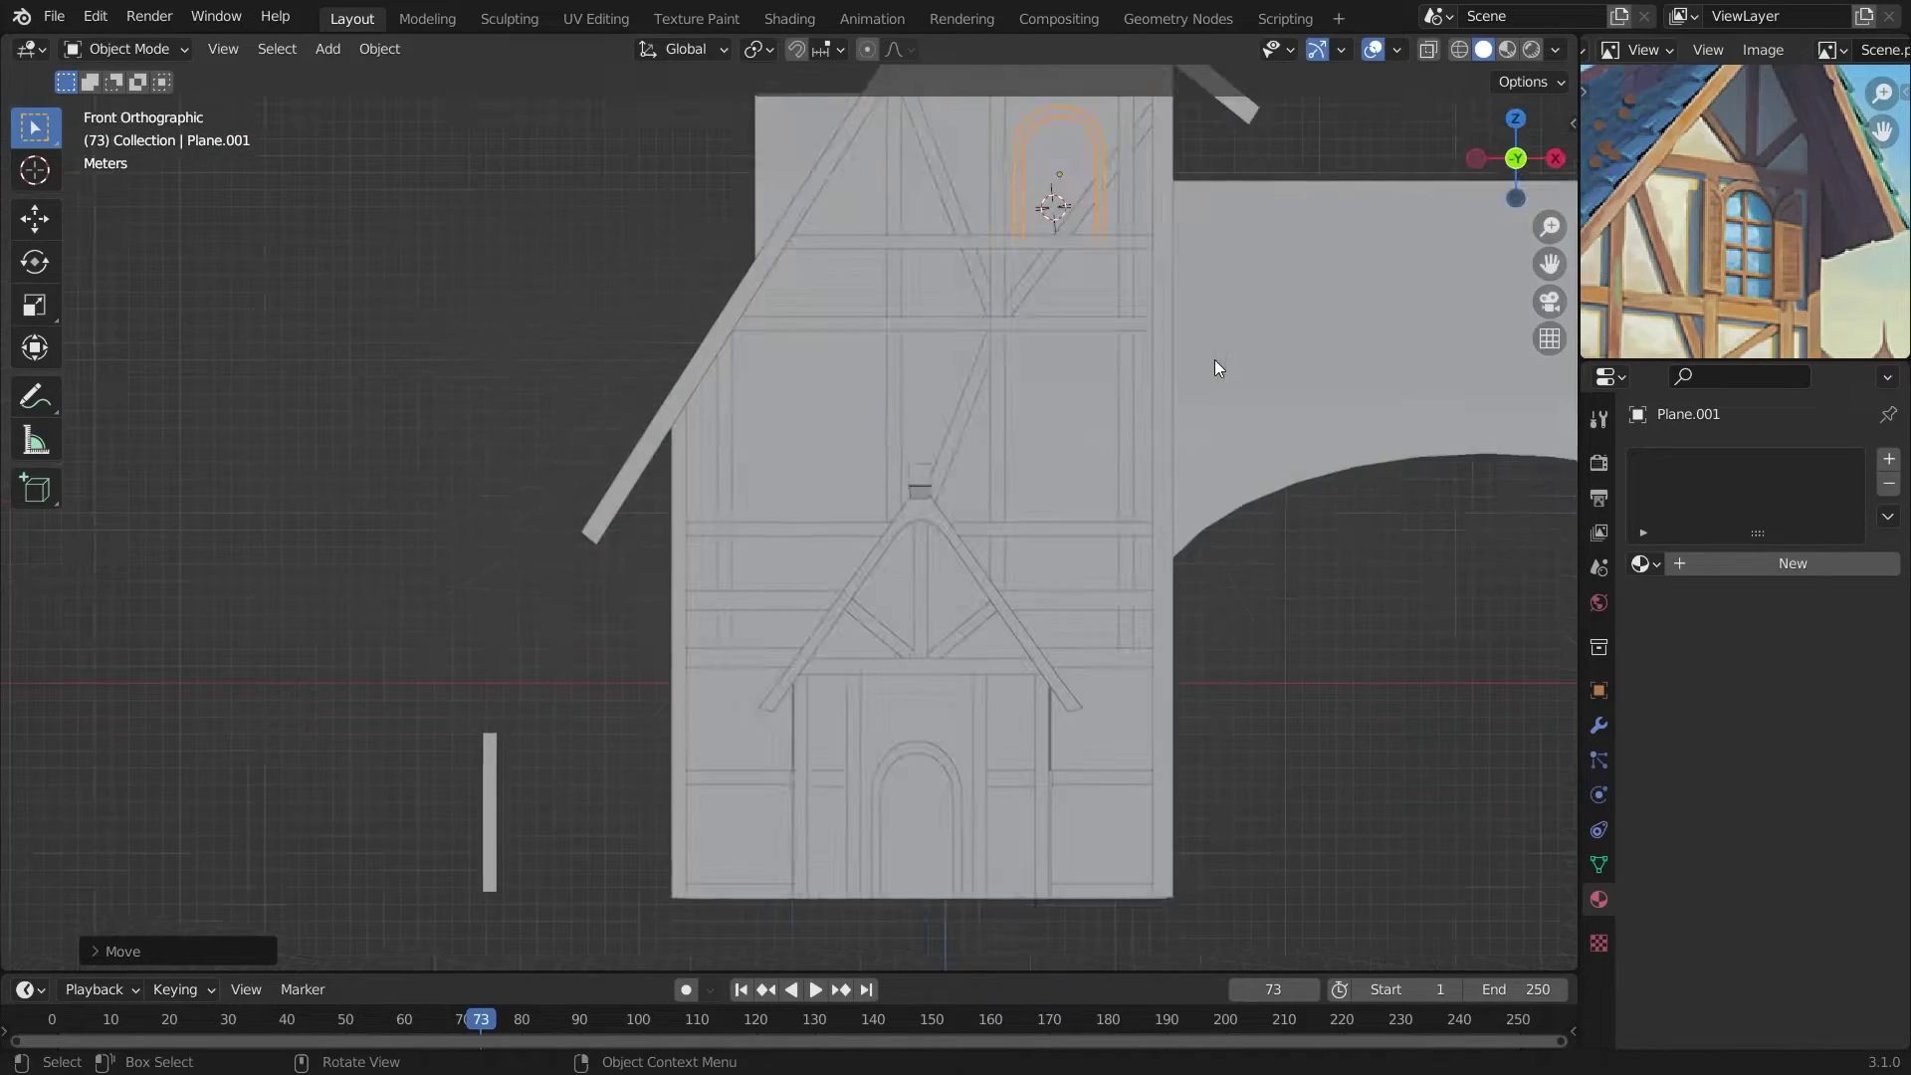
pyautogui.press('KP_Decimal')
# Duplicate a diagonal beam into a window bar with its origin centred, placed inside the arch.
pyautogui.click(958, 511)
pyautogui.hotkey('shift', 'd')
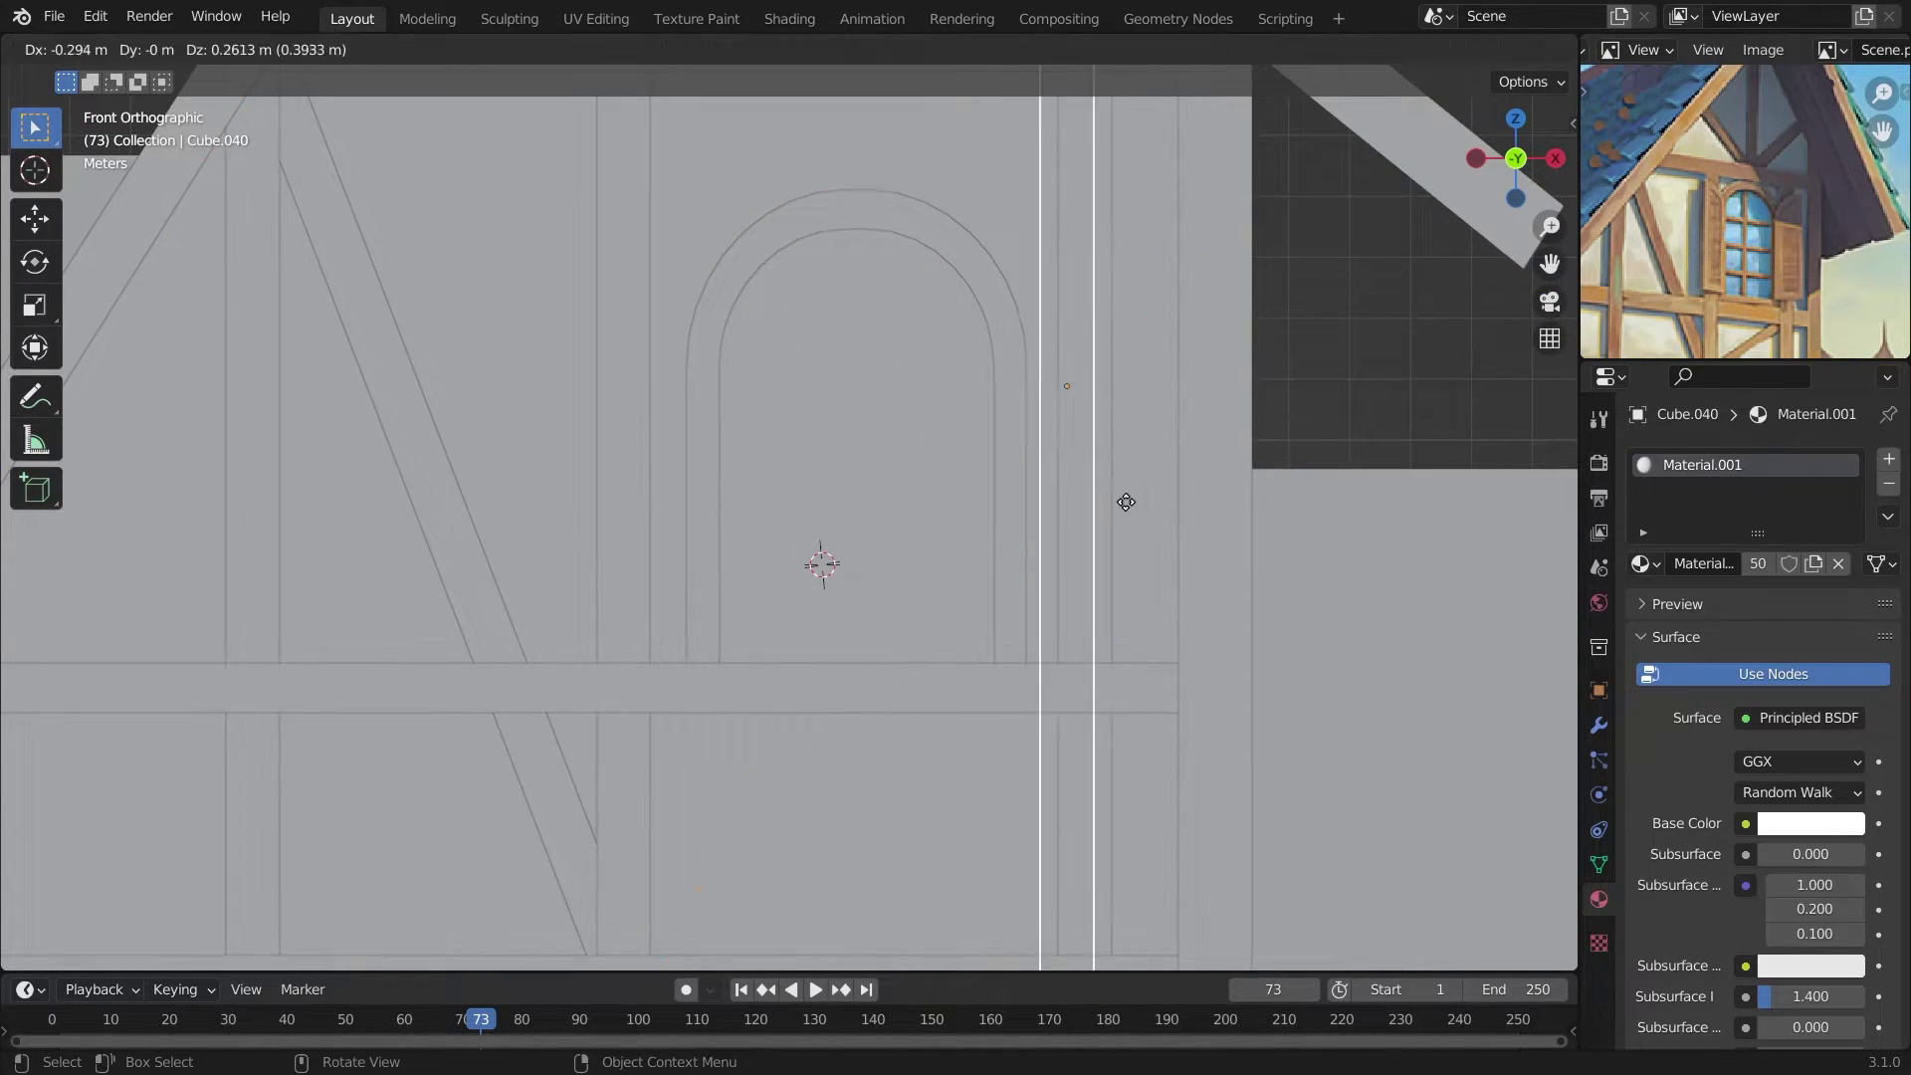
pyautogui.rightClick(1092, 577)
pyautogui.moveTo(1174, 575)
pyautogui.click(1055, 495)
pyautogui.press('s')
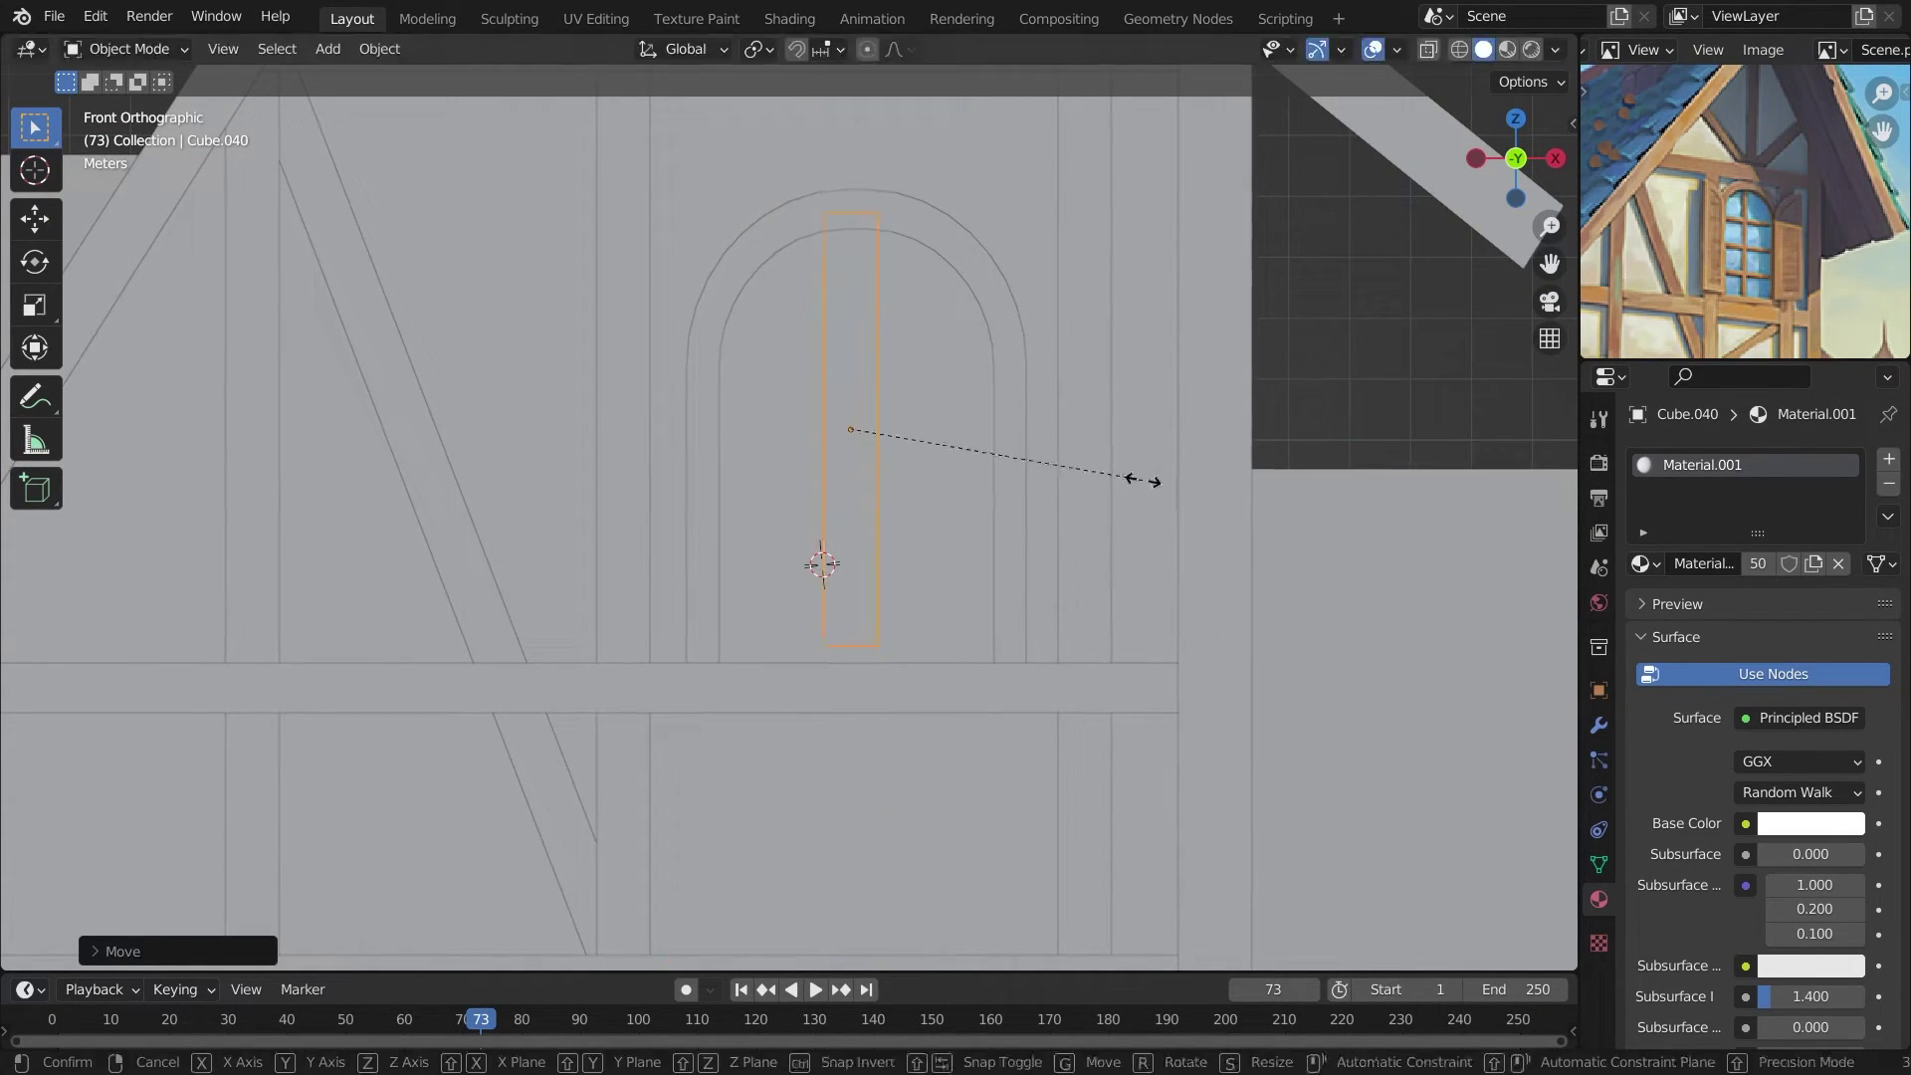
pyautogui.hotkey('ctrl', 'z')
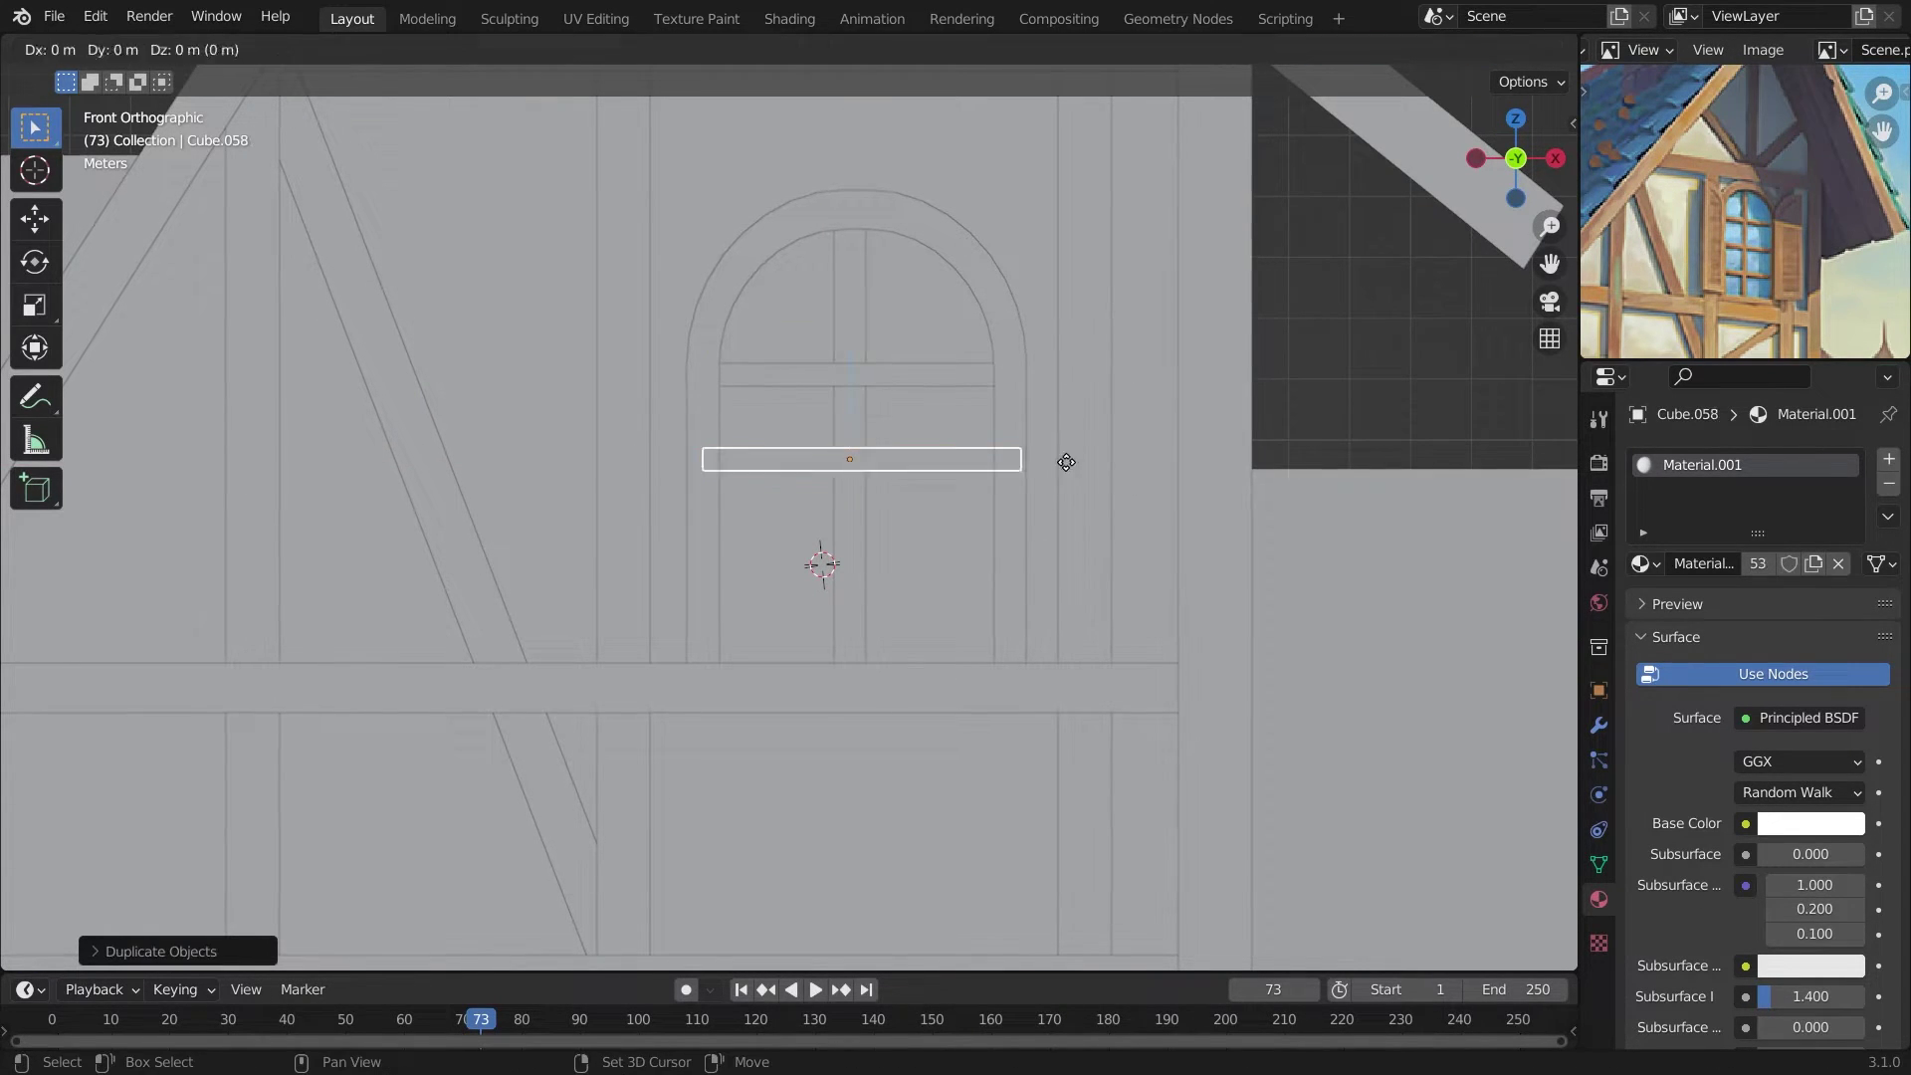
pyautogui.press('Escape')
pyautogui.moveTo(1065, 462)
pyautogui.mouseDown(button='middle')
pyautogui.moveTo(1000, 511)
pyautogui.moveTo(680, 462)
pyautogui.mouseUp(button='middle')
# Nudge the arch frame into place and fill its opening with a face.
pyautogui.click(718, 635)
pyautogui.moveTo(718, 635); pyautogui.dragTo(951, 526, button='middle')
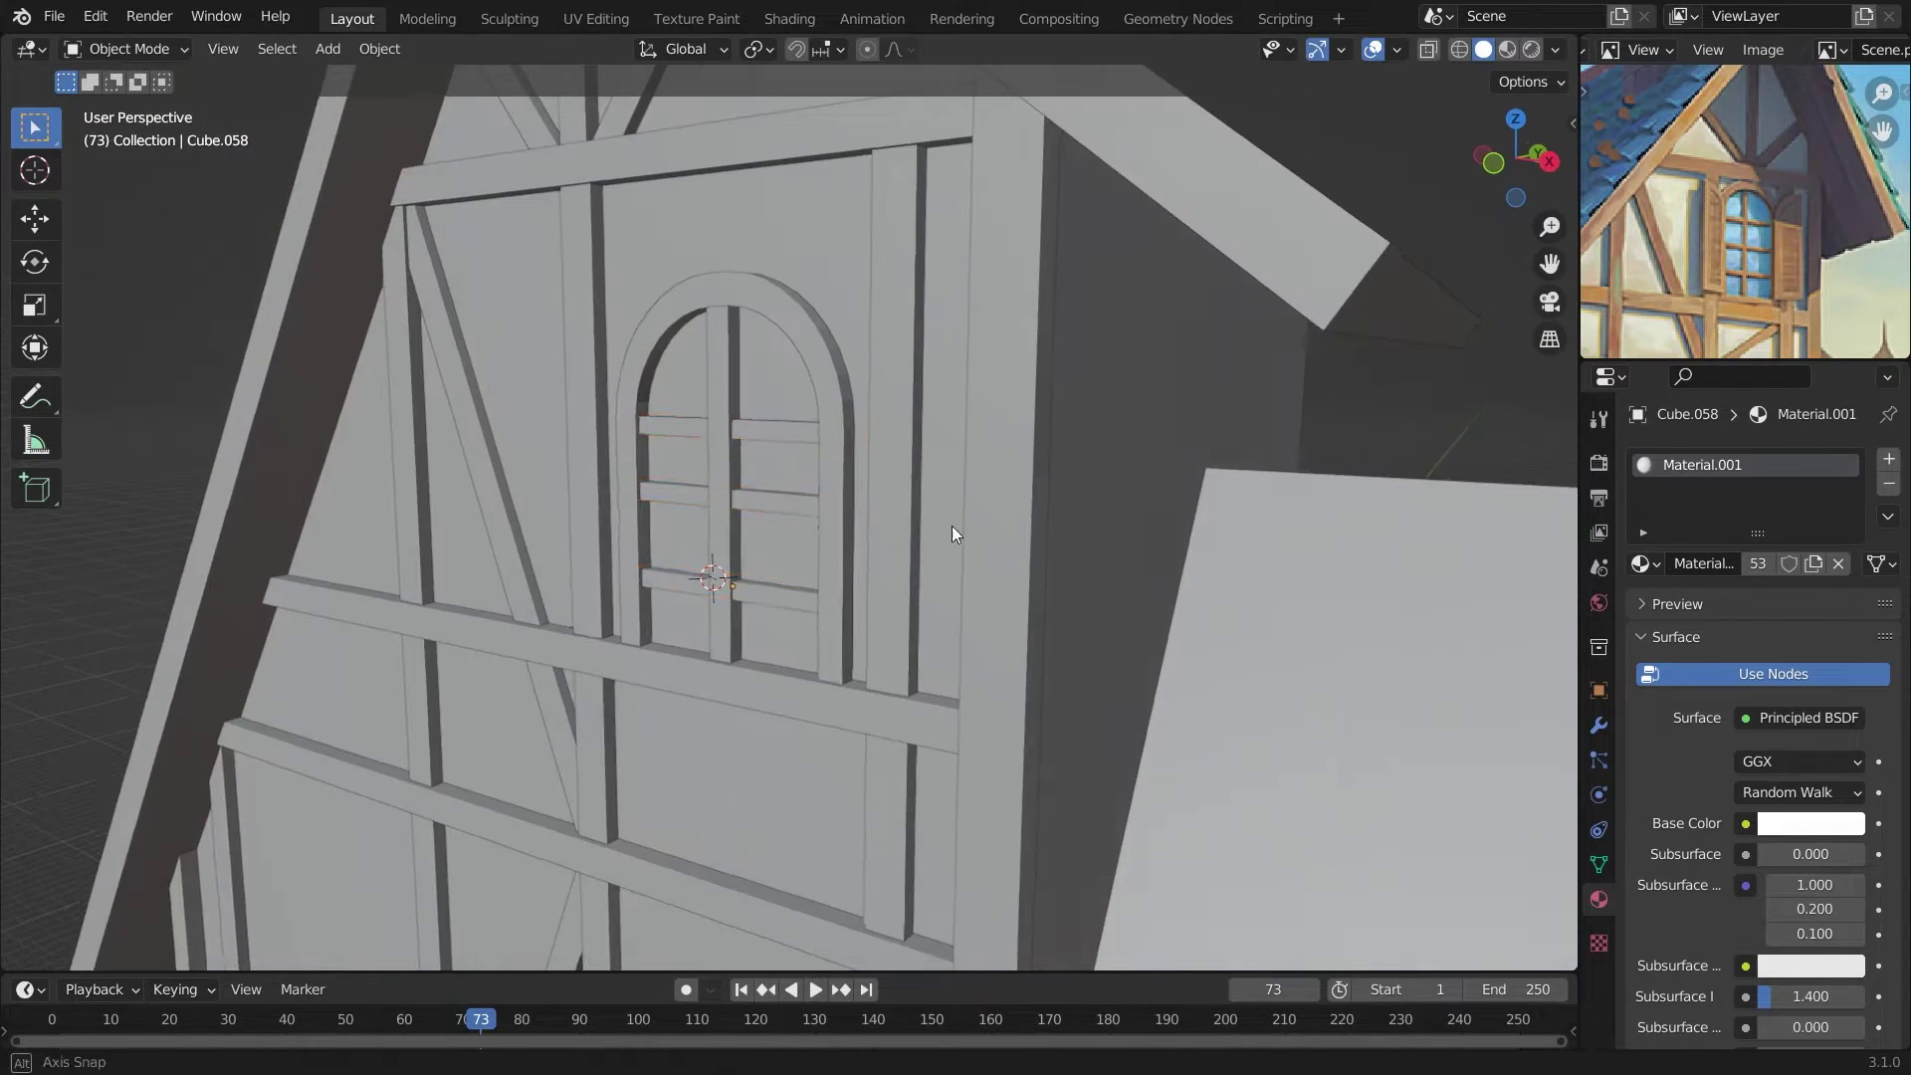
pyautogui.click(972, 317)
pyautogui.press('g')
pyautogui.press('KP_Divide')
pyautogui.press('Tab')
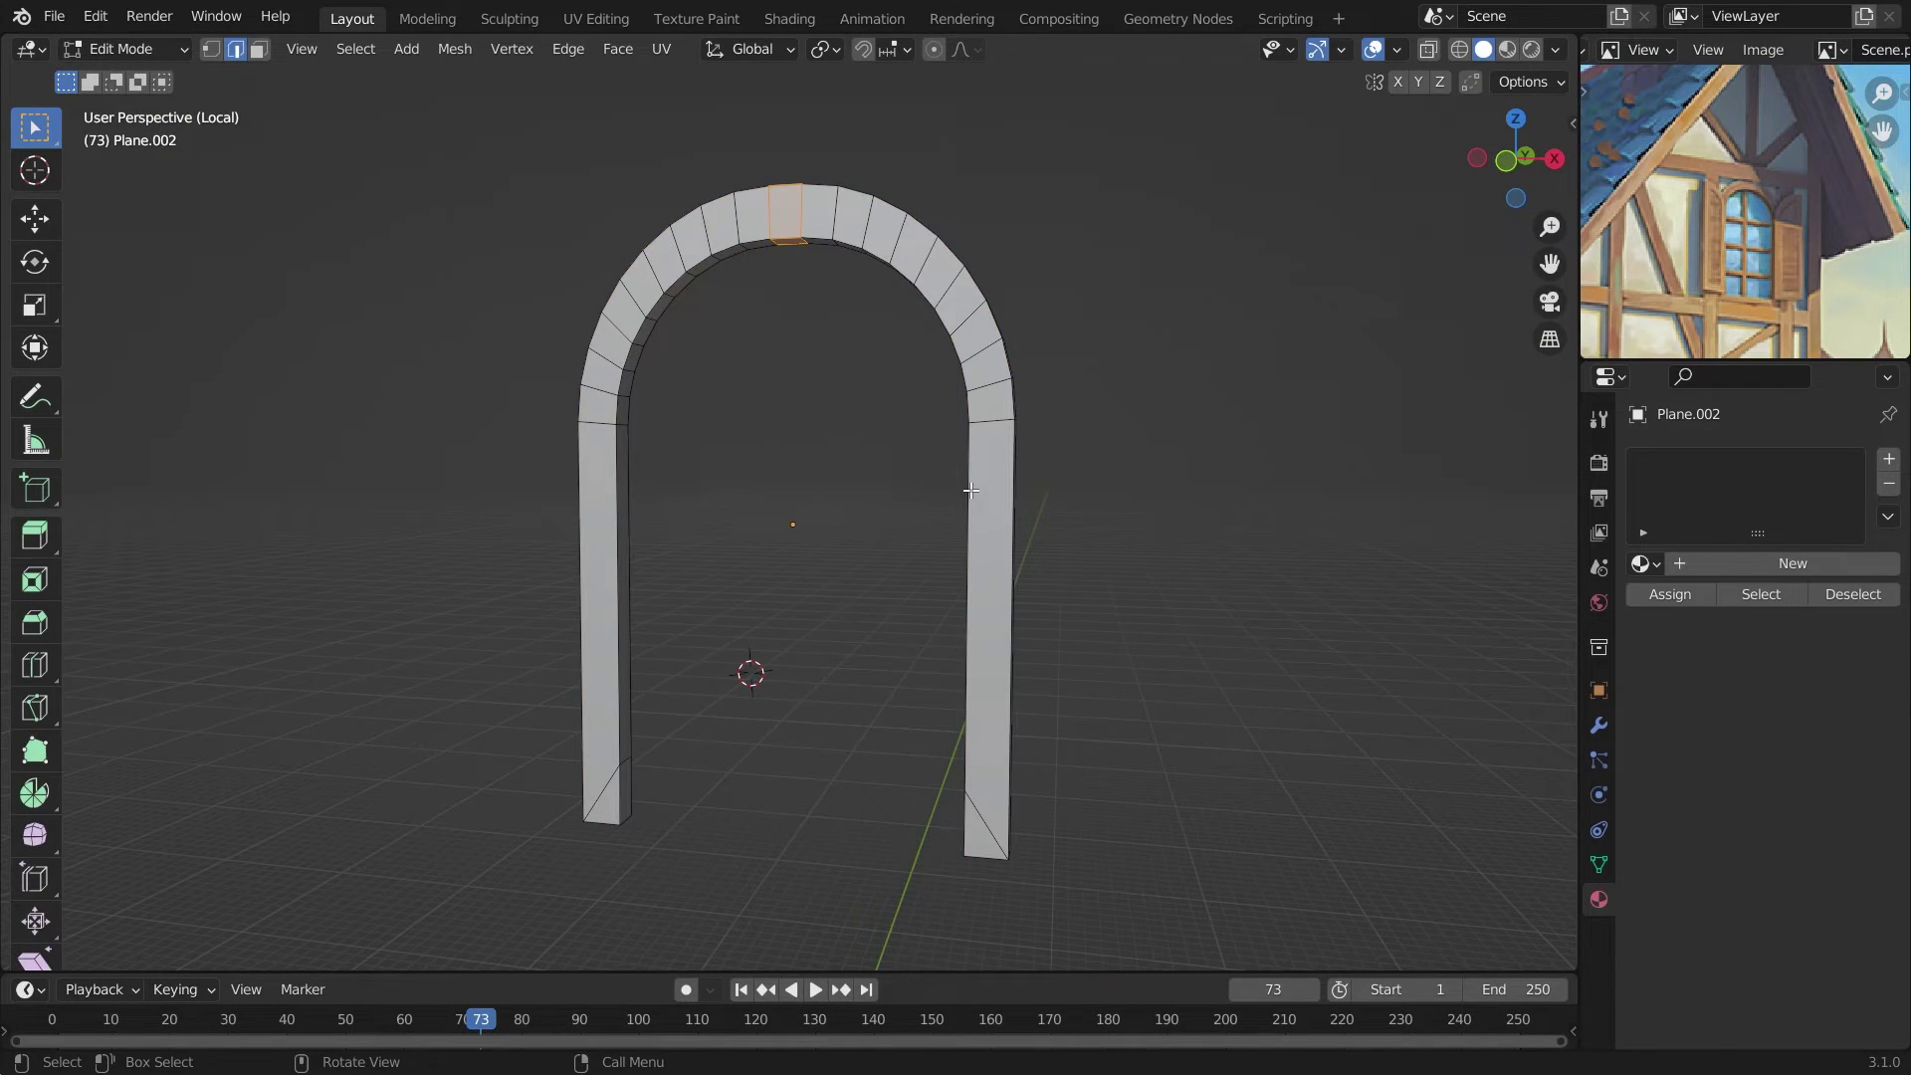
pyautogui.press('f')
pyautogui.press('Tab')
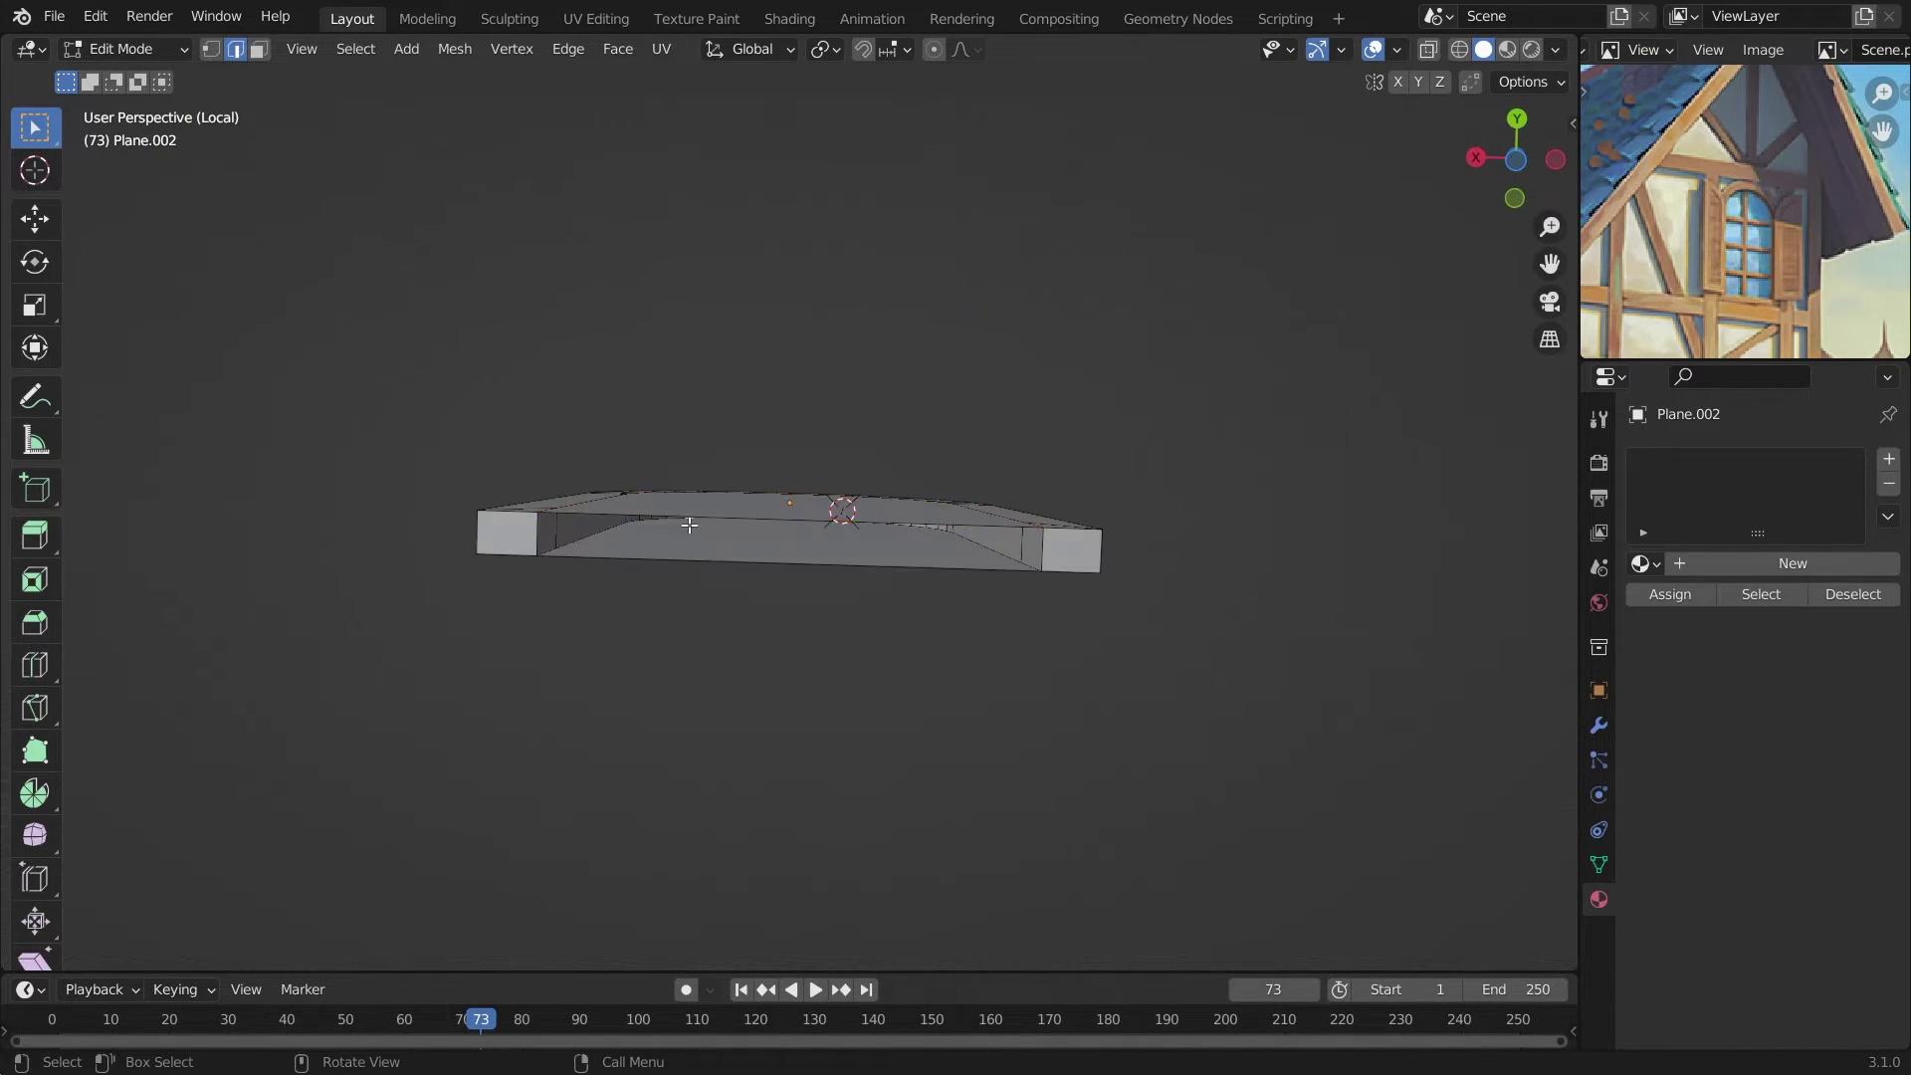
# Give the arched glass pane a new material with light blue sampled from the reference.
pyautogui.moveTo(692, 524)
pyautogui.mouseDown(button='middle')
pyautogui.moveTo(354, 662)
pyautogui.moveTo(1143, 832)
pyautogui.mouseUp(button='middle')
pyautogui.press('Tab')
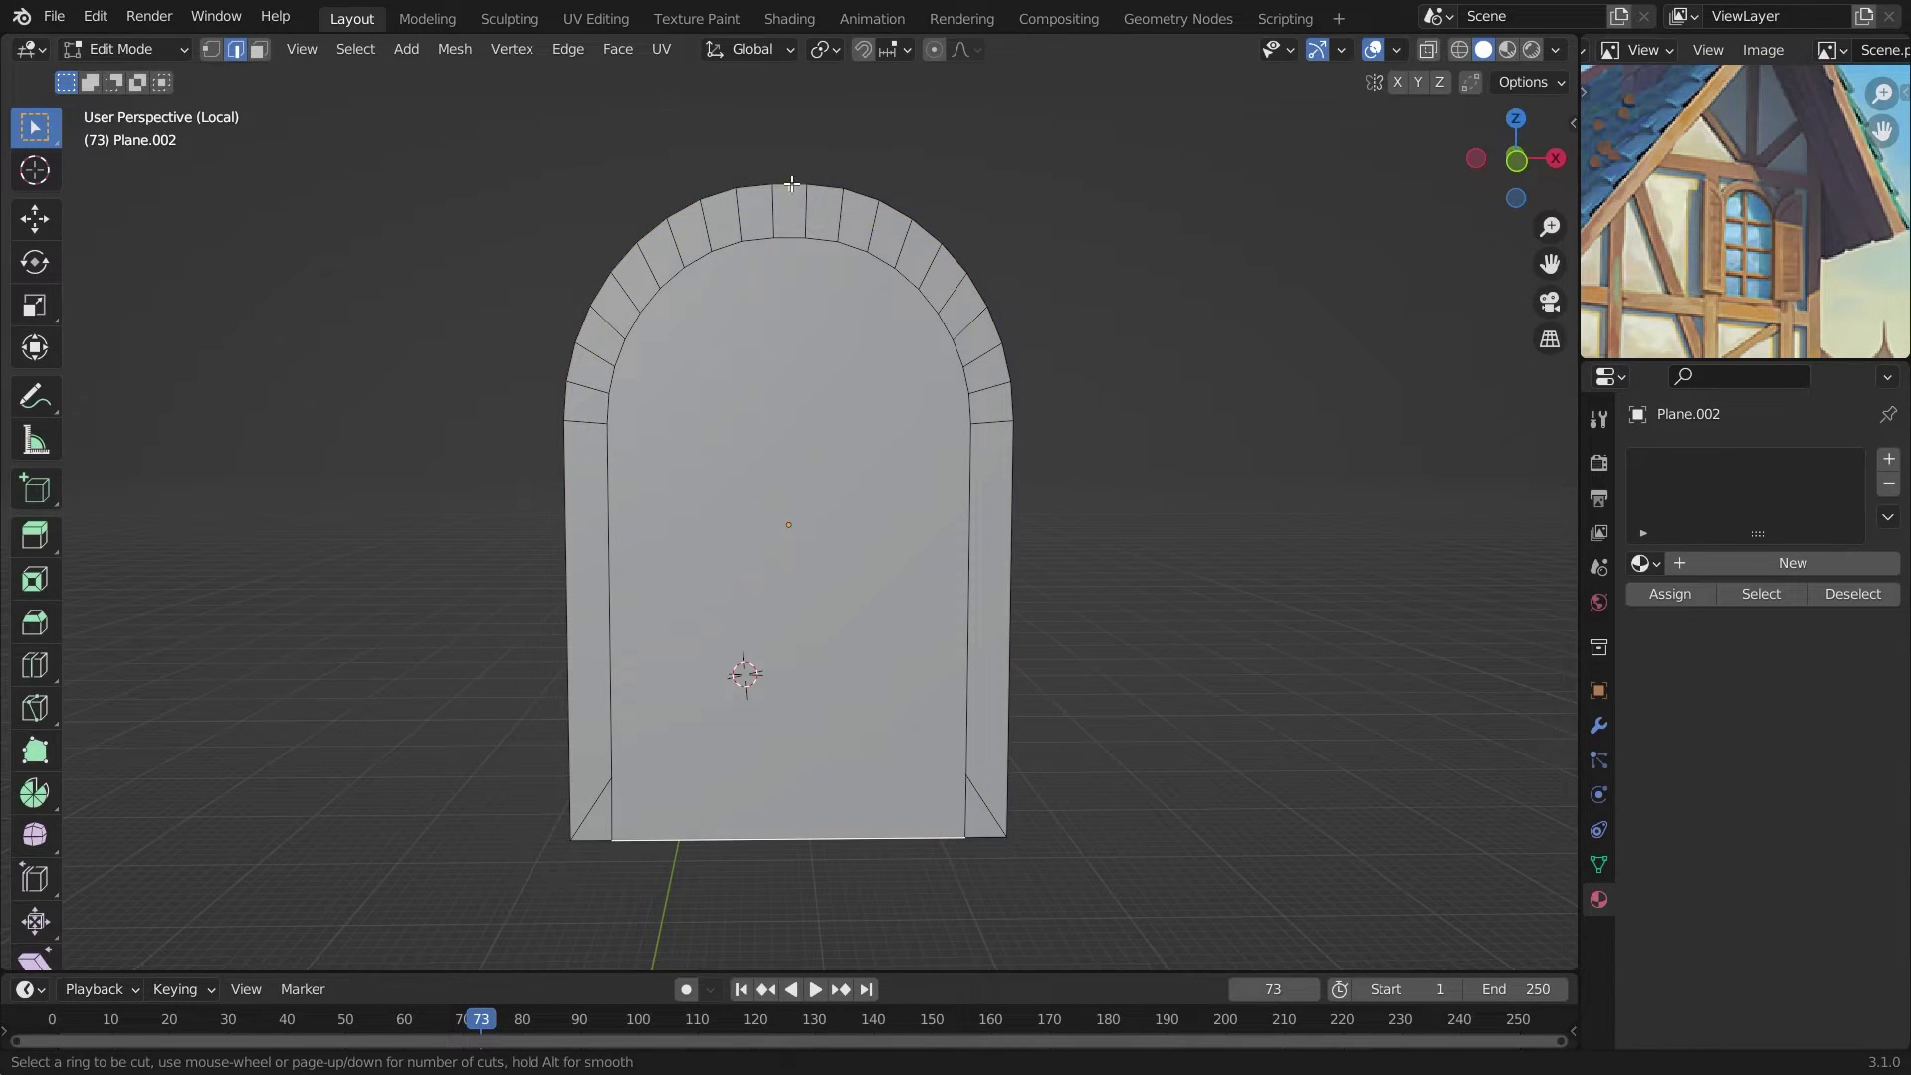
pyautogui.press('Tab')
pyautogui.press('KP_Divide')
pyautogui.keyDown('alt'); pyautogui.click(856, 536); pyautogui.keyUp('alt')
pyautogui.press('Tab')
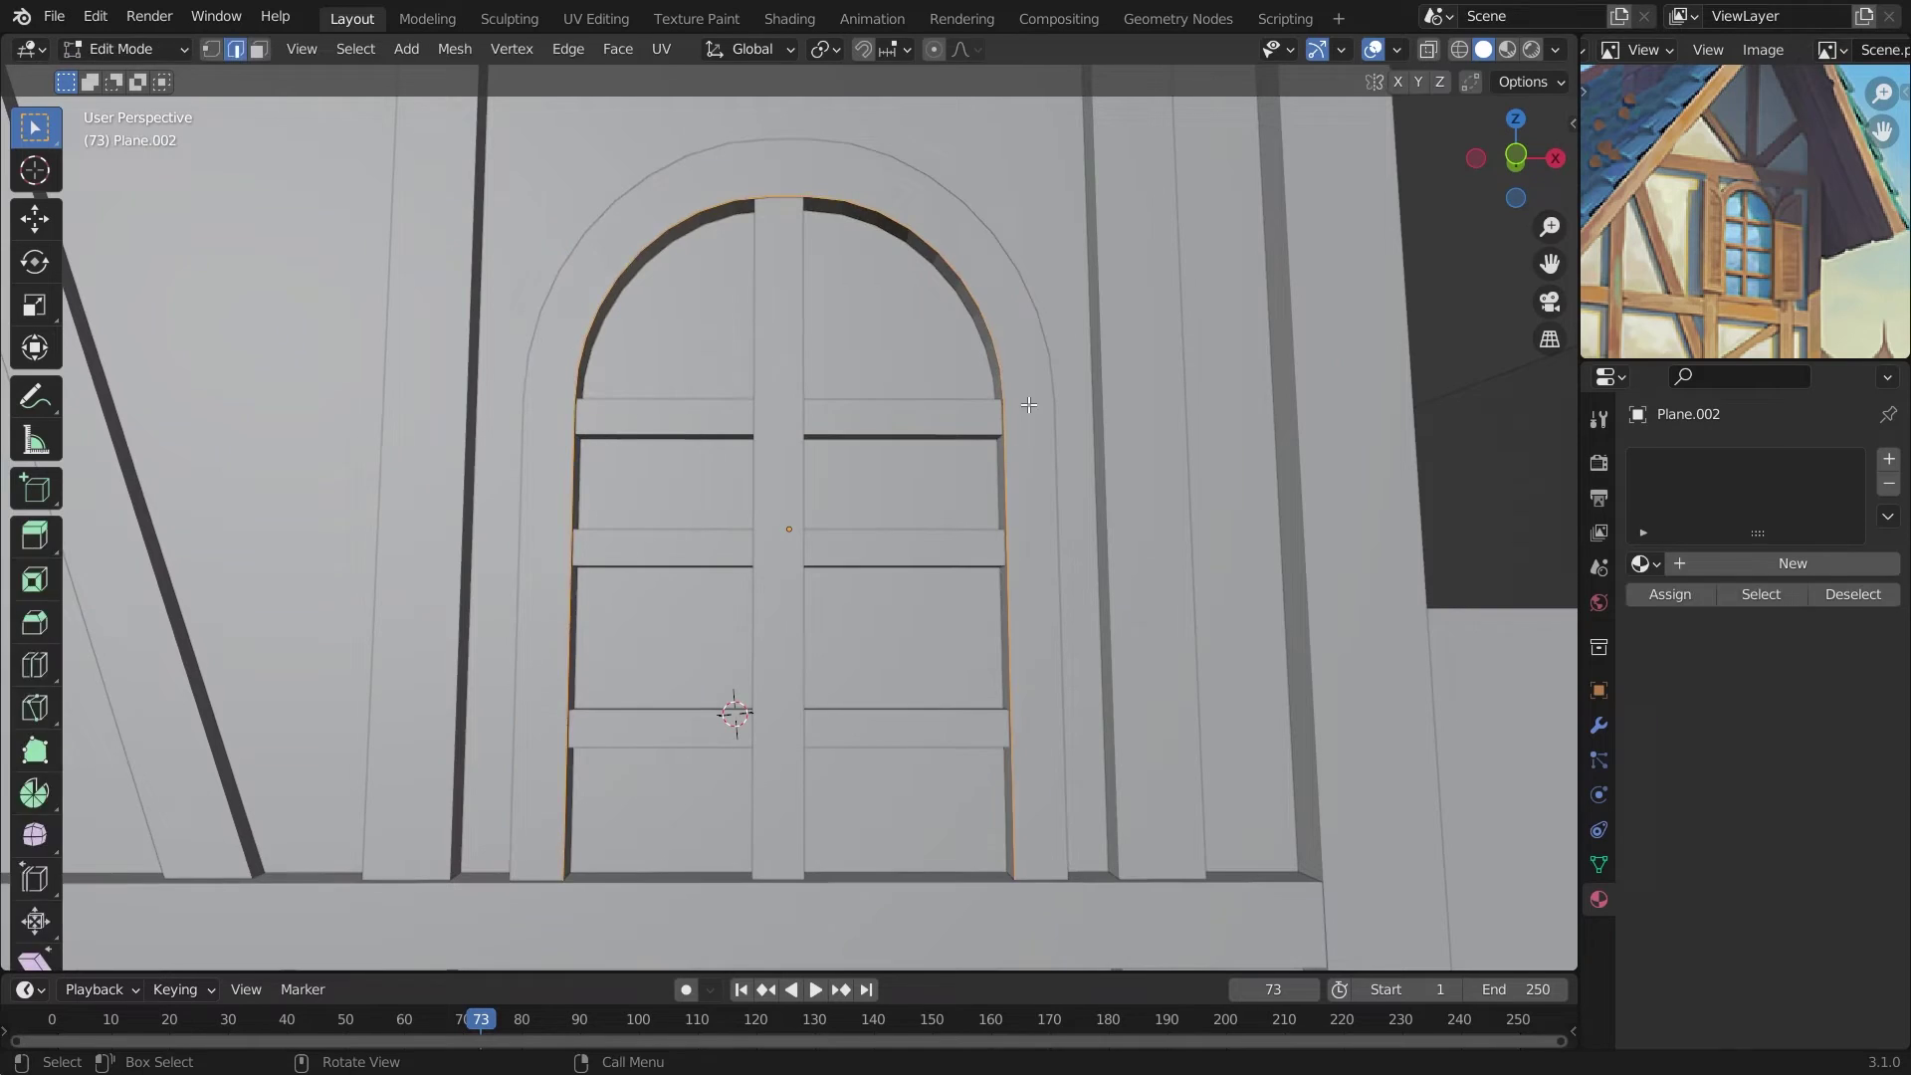
pyautogui.press('Tab')
pyautogui.keyDown('alt'); pyautogui.click(866, 536); pyautogui.keyUp('alt')
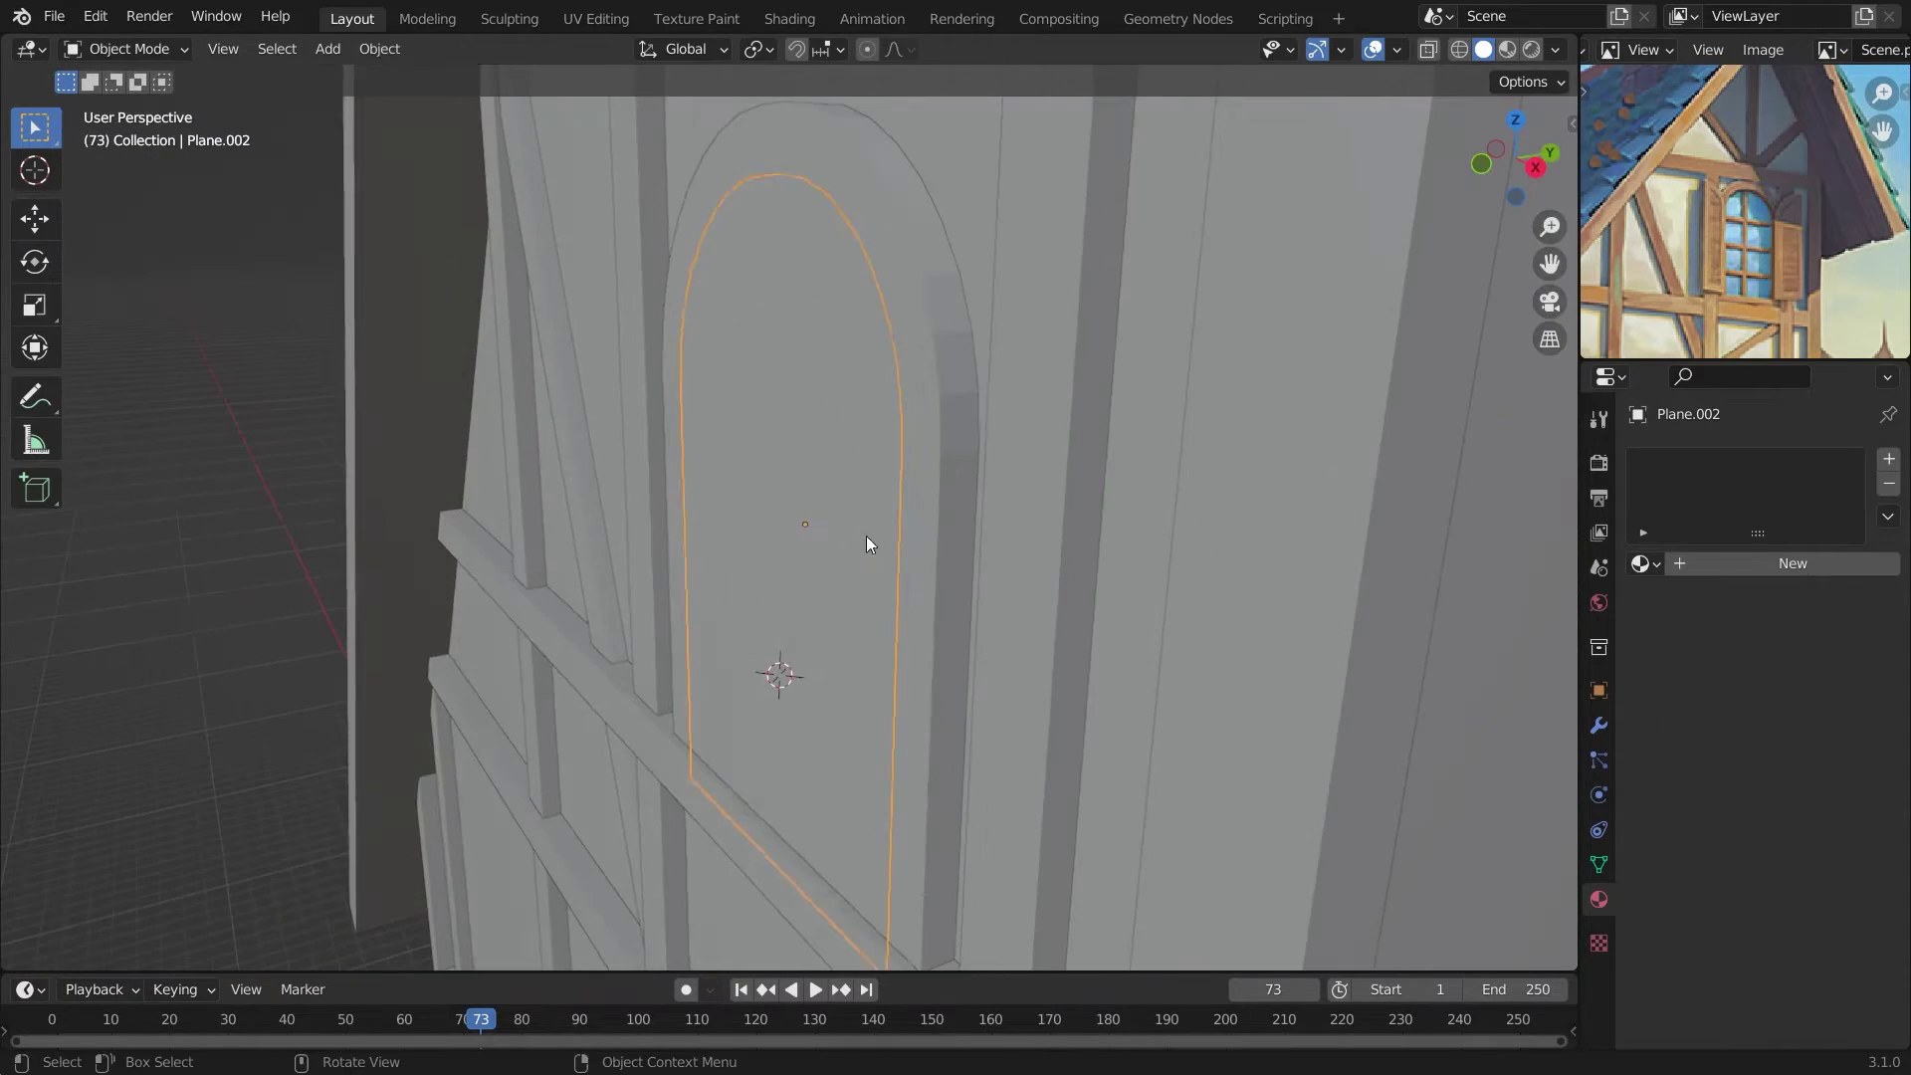
pyautogui.moveTo(866, 536); pyautogui.dragTo(826, 573, button='middle')
pyautogui.click(1792, 563)
pyautogui.click(1751, 219)
pyautogui.scroll(-5, 1168, 350)
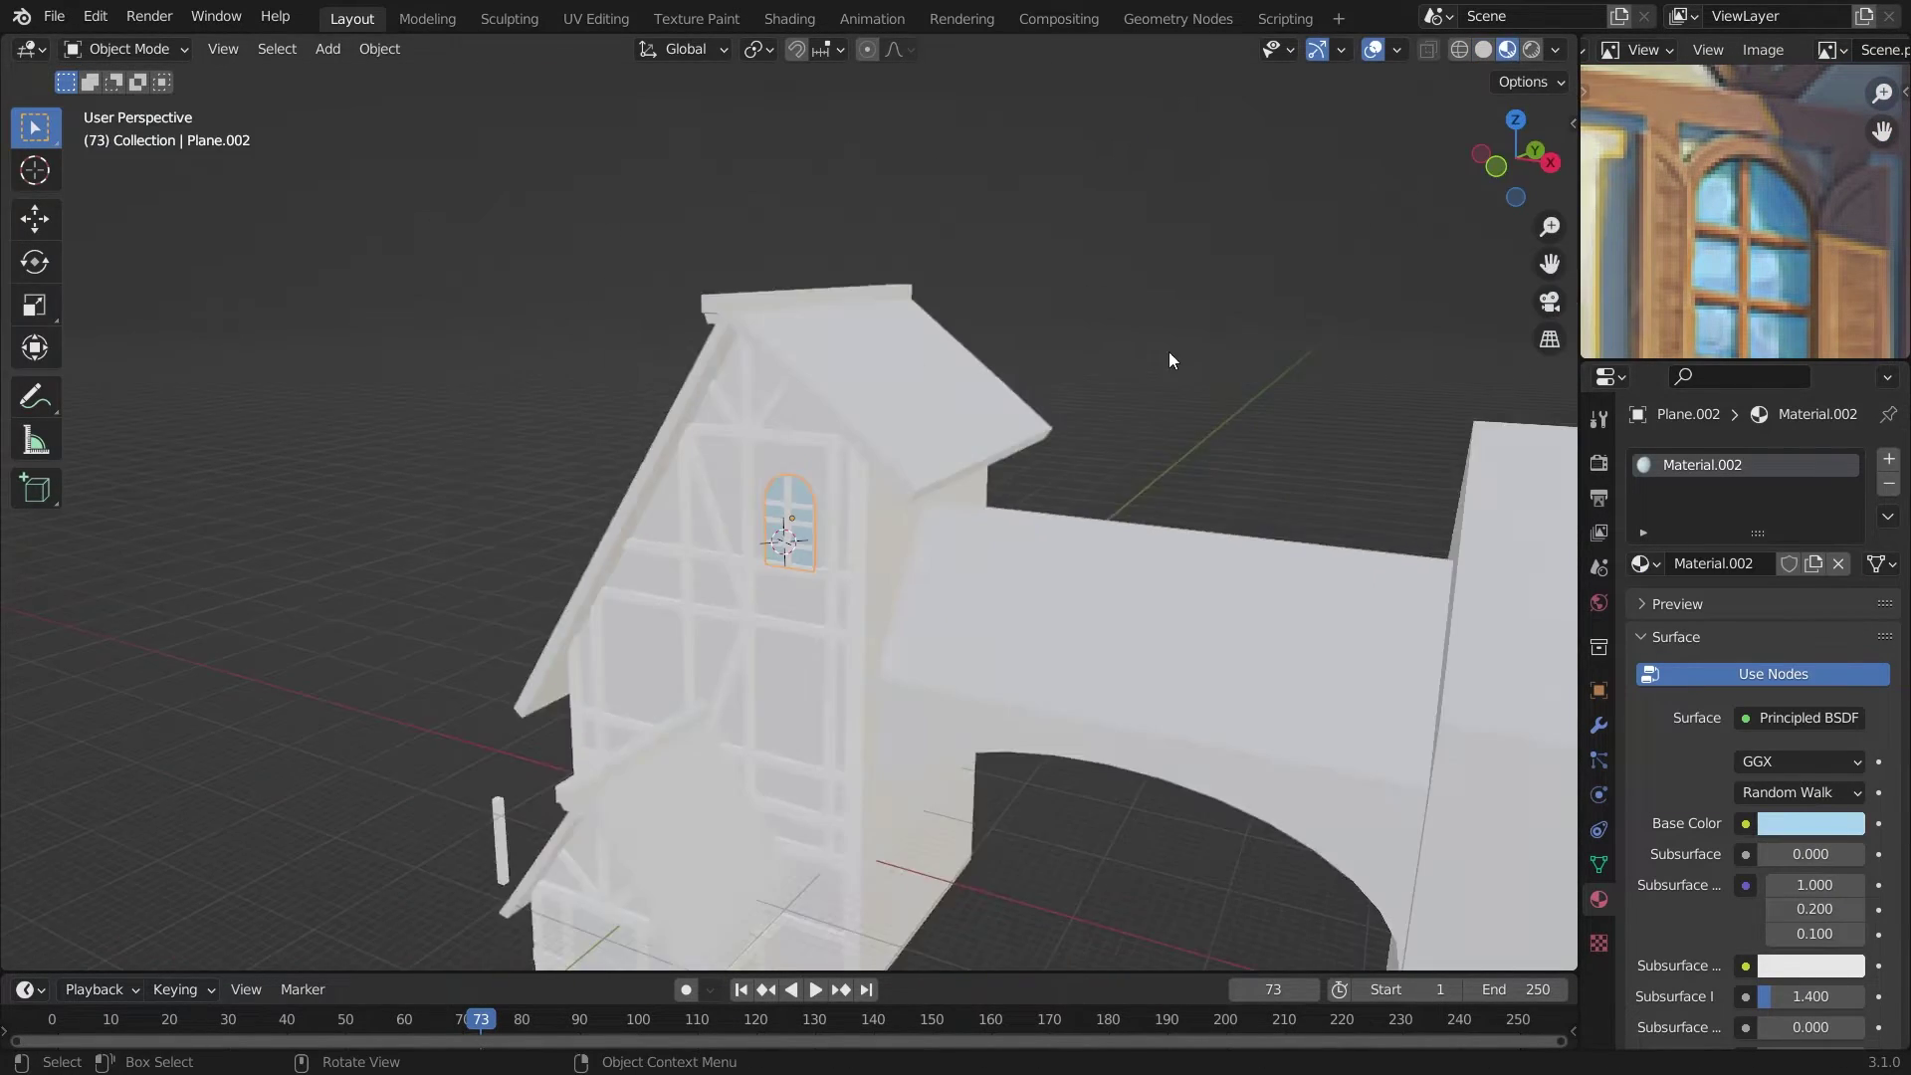
# Move the copied arch frame onto the tower's side wall.
pyautogui.press('z')
pyautogui.press('z')
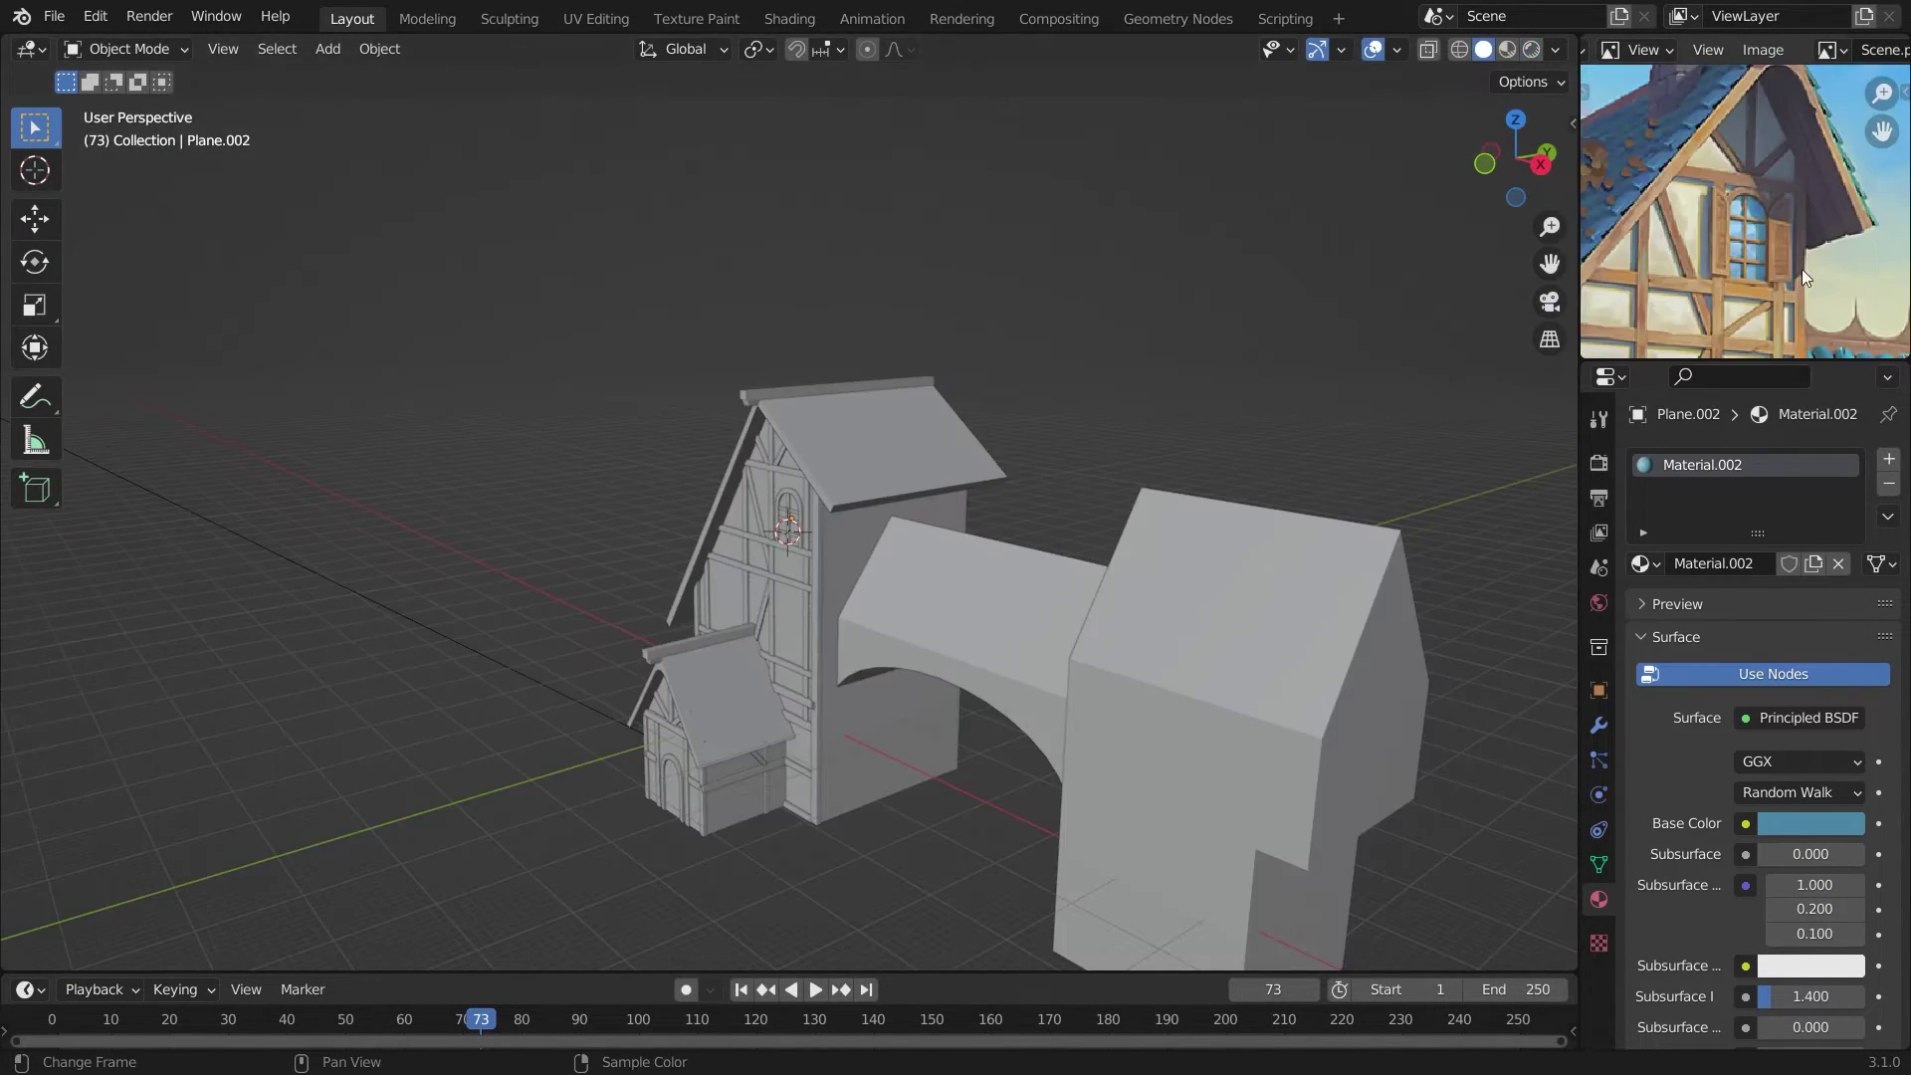
pyautogui.press('KP_1')
pyautogui.scroll(5, 732, 595)
pyautogui.click(754, 523)
pyautogui.scroll(-3, 778, 558)
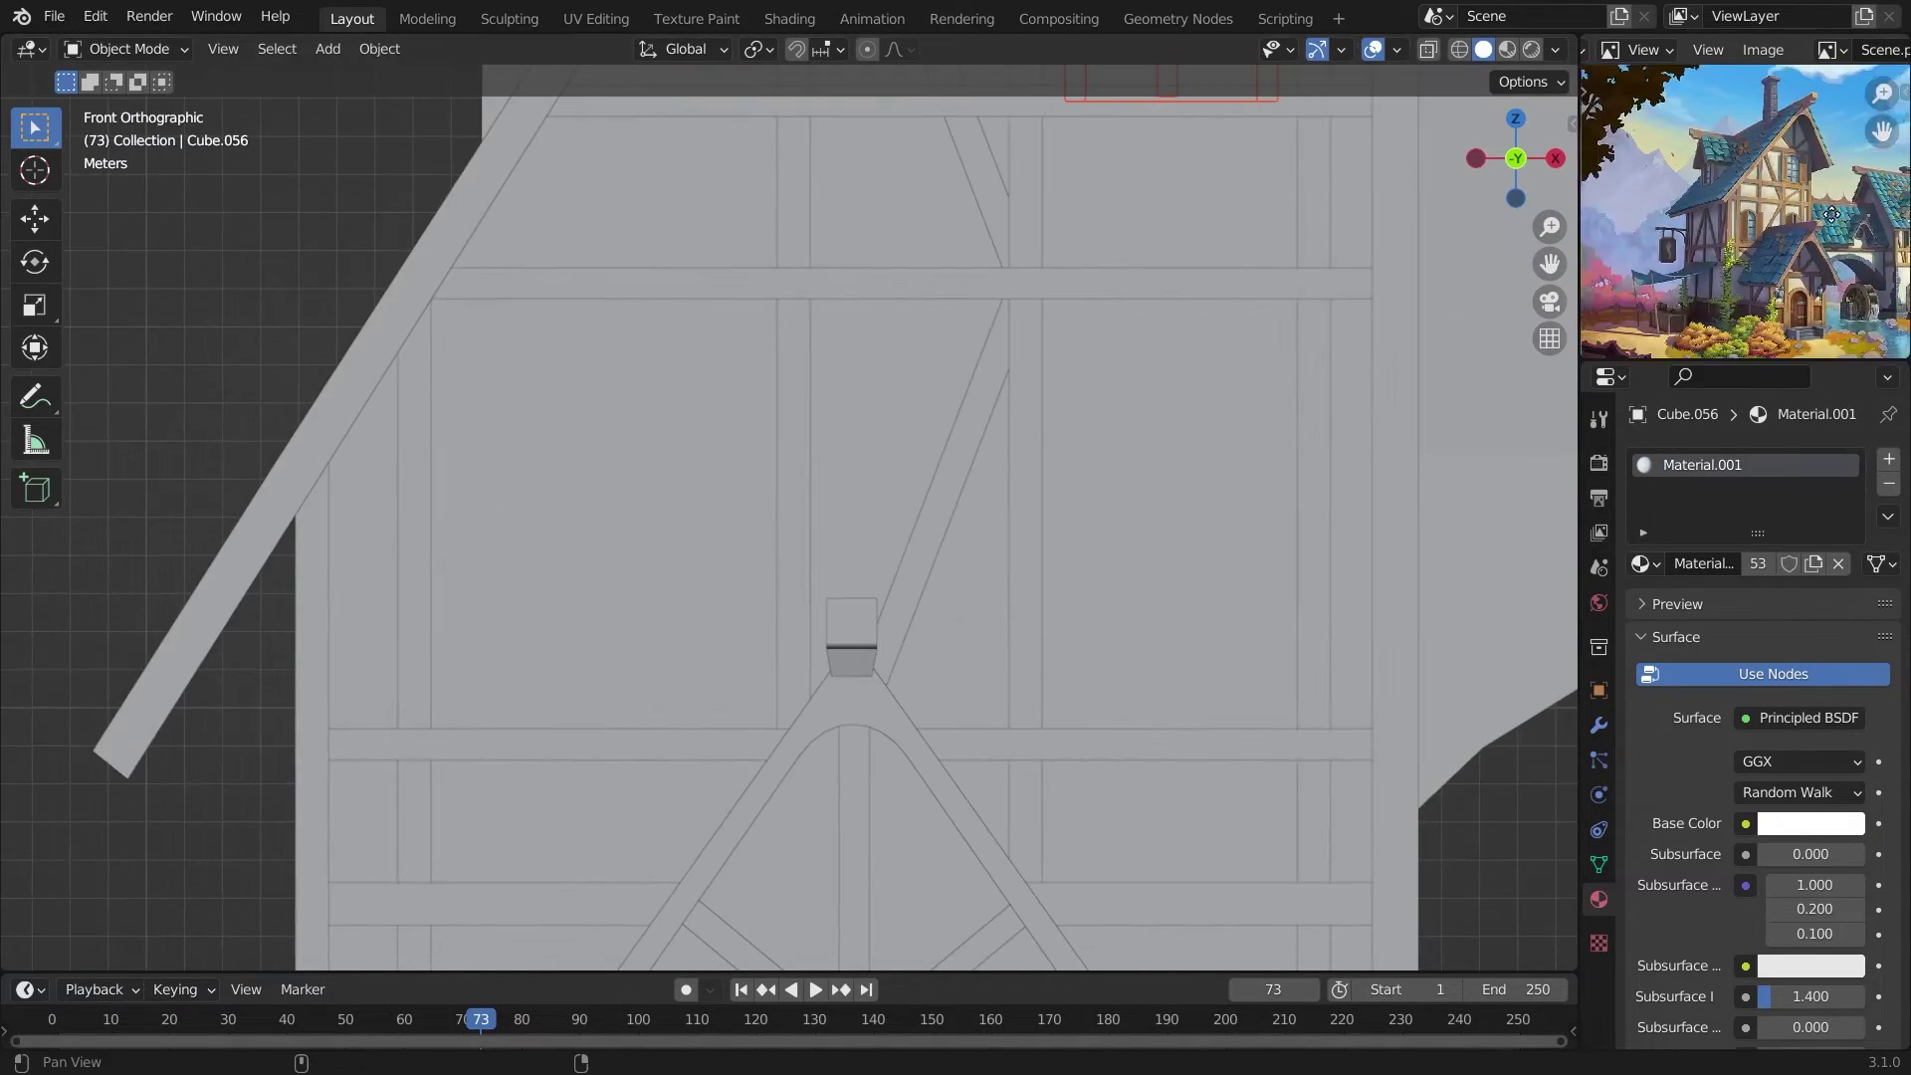
pyautogui.press('g')
pyautogui.click(774, 583)
pyautogui.moveTo(774, 583); pyautogui.dragTo(804, 705, button='middle')
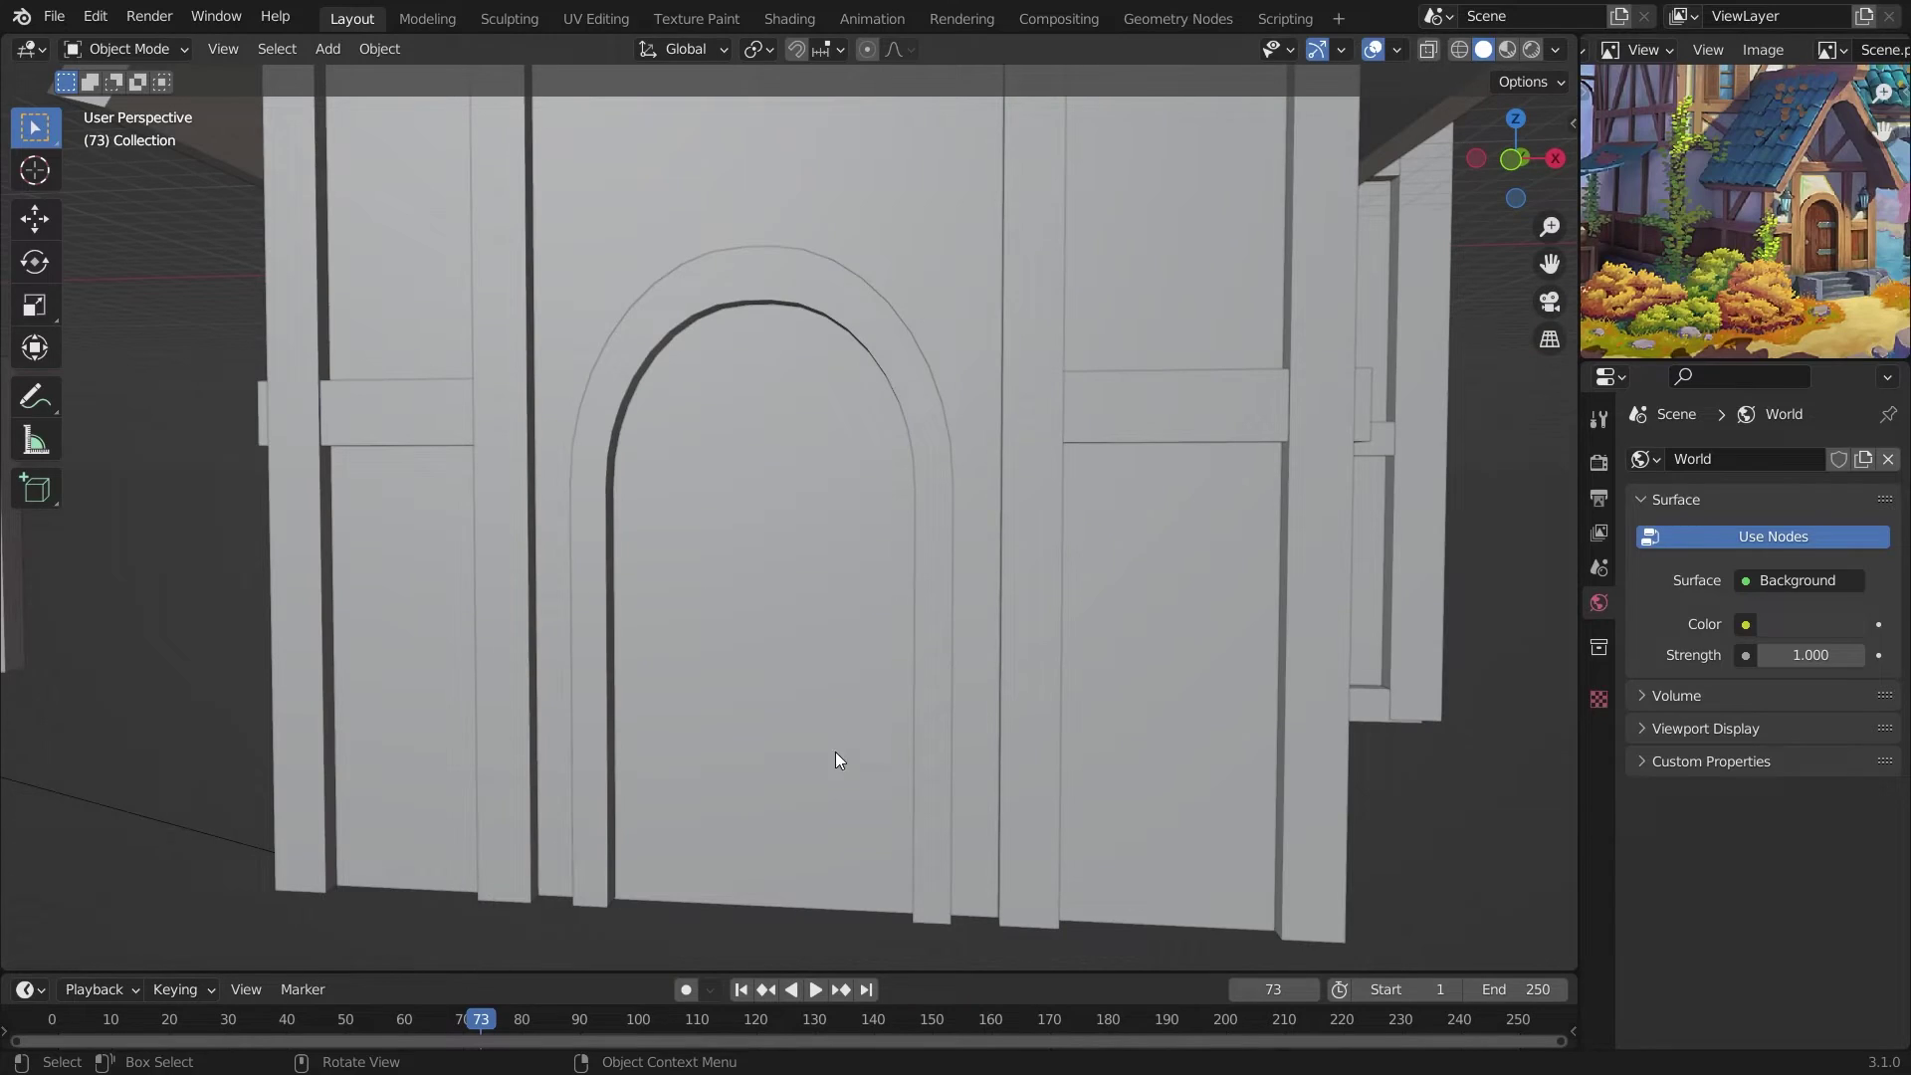
# Loop-cut the small house's base board and delete its middle faces.
pyautogui.click(839, 318)
pyautogui.press('Tab')
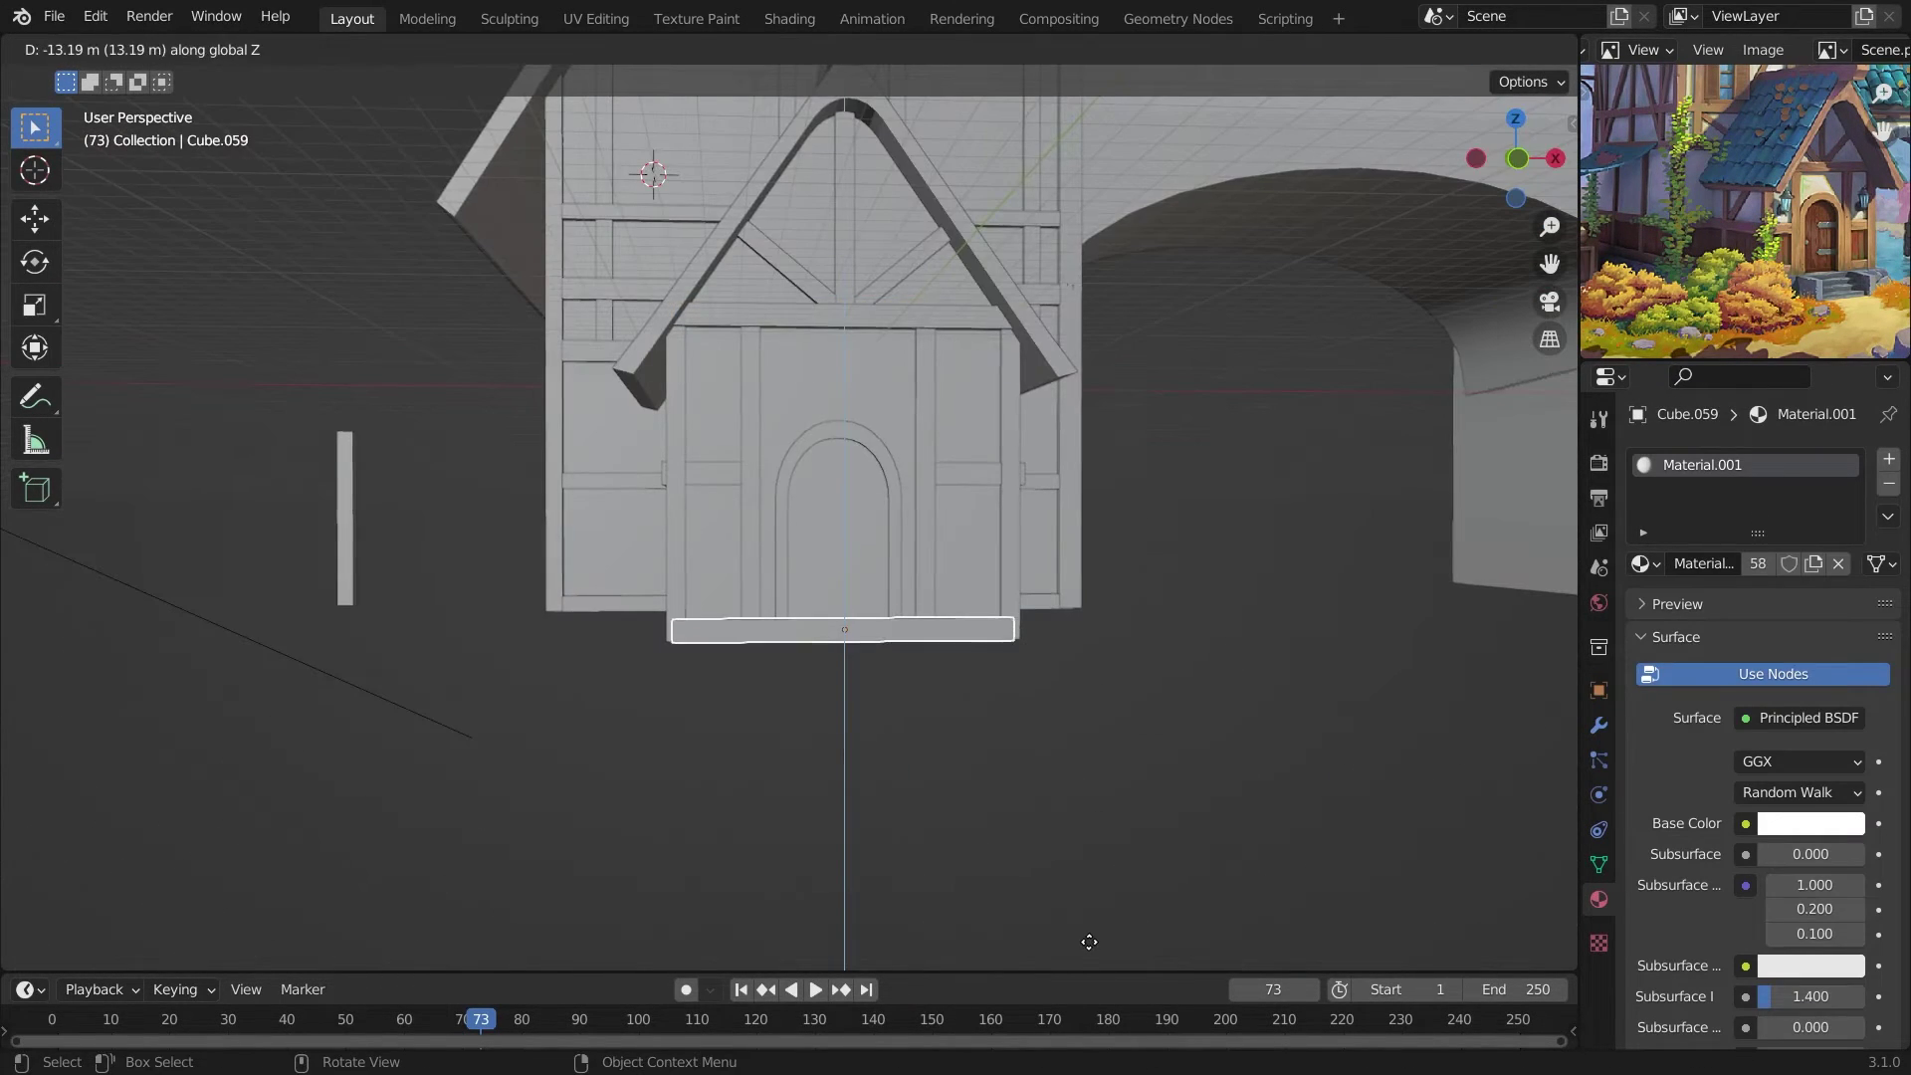
pyautogui.click(756, 708)
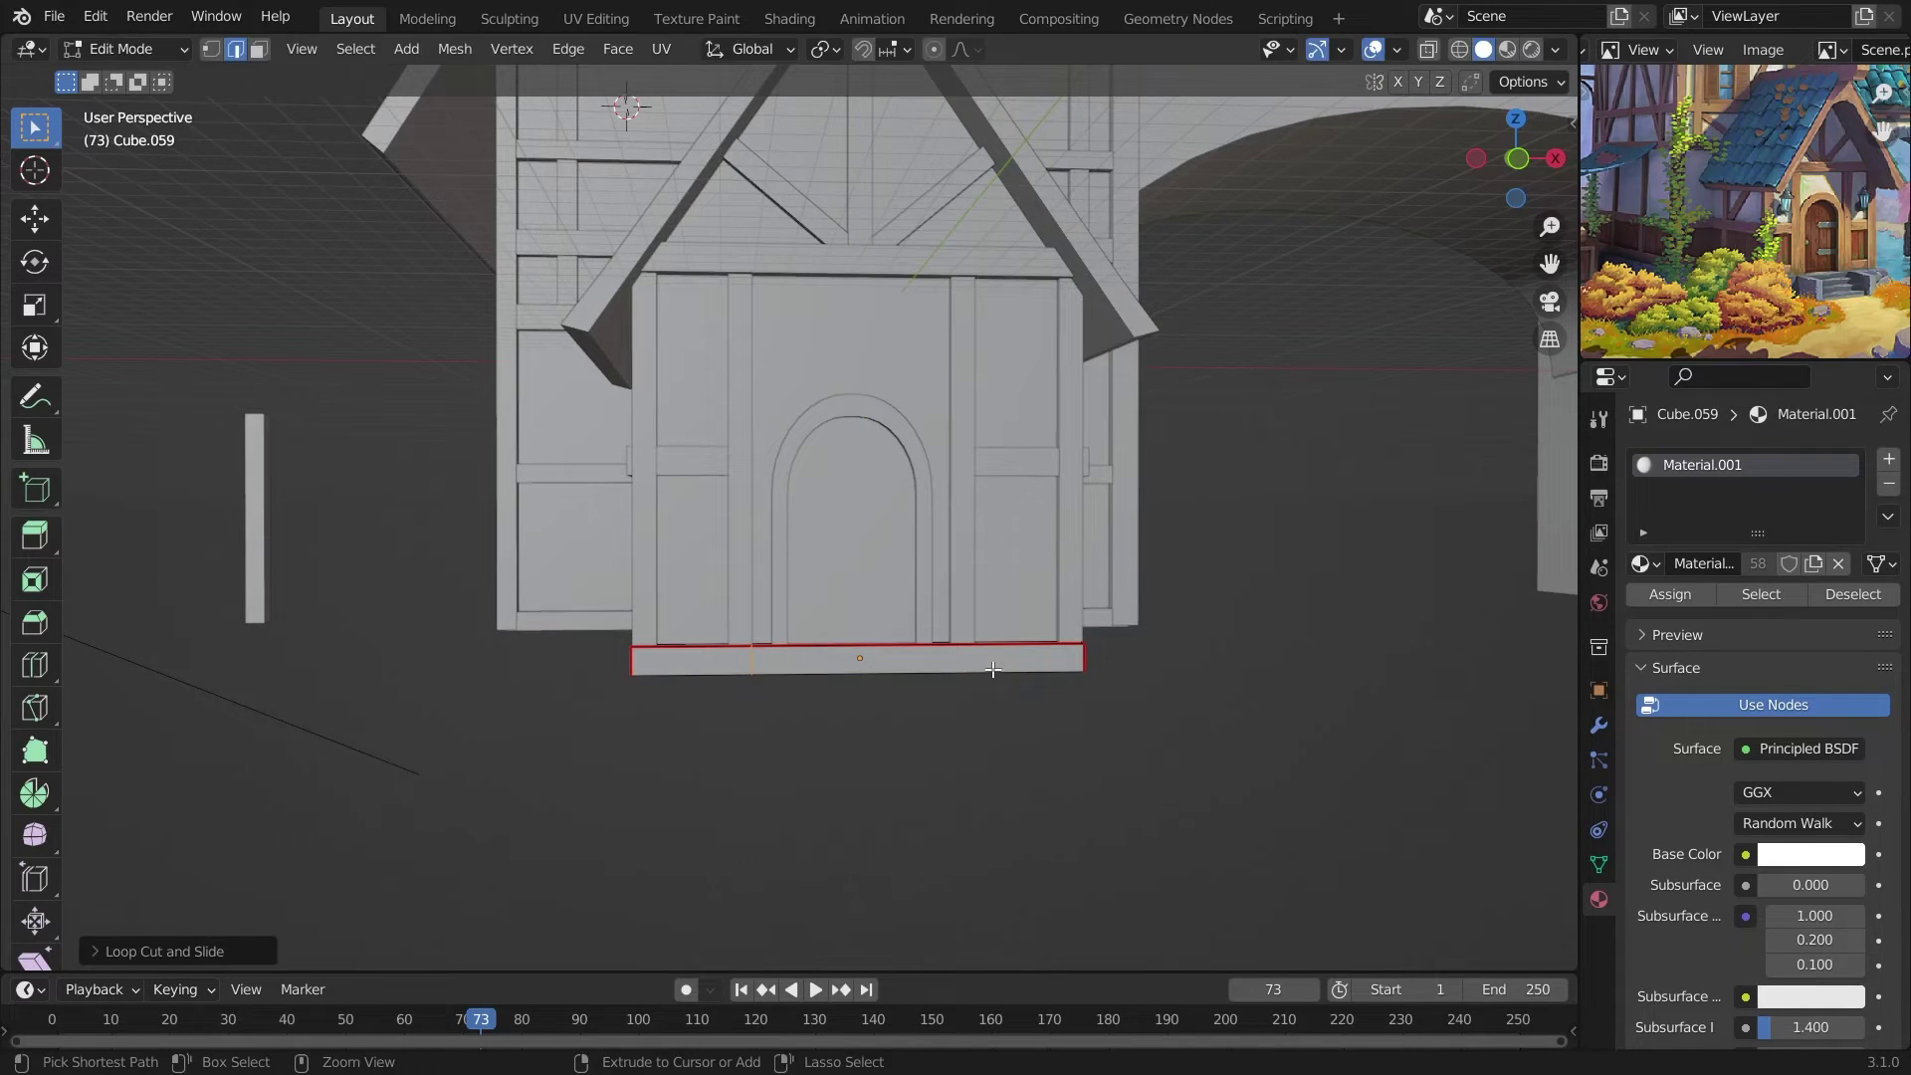
pyautogui.hotkey('shift', 'z')
pyautogui.press('x')
pyautogui.click(259, 49)
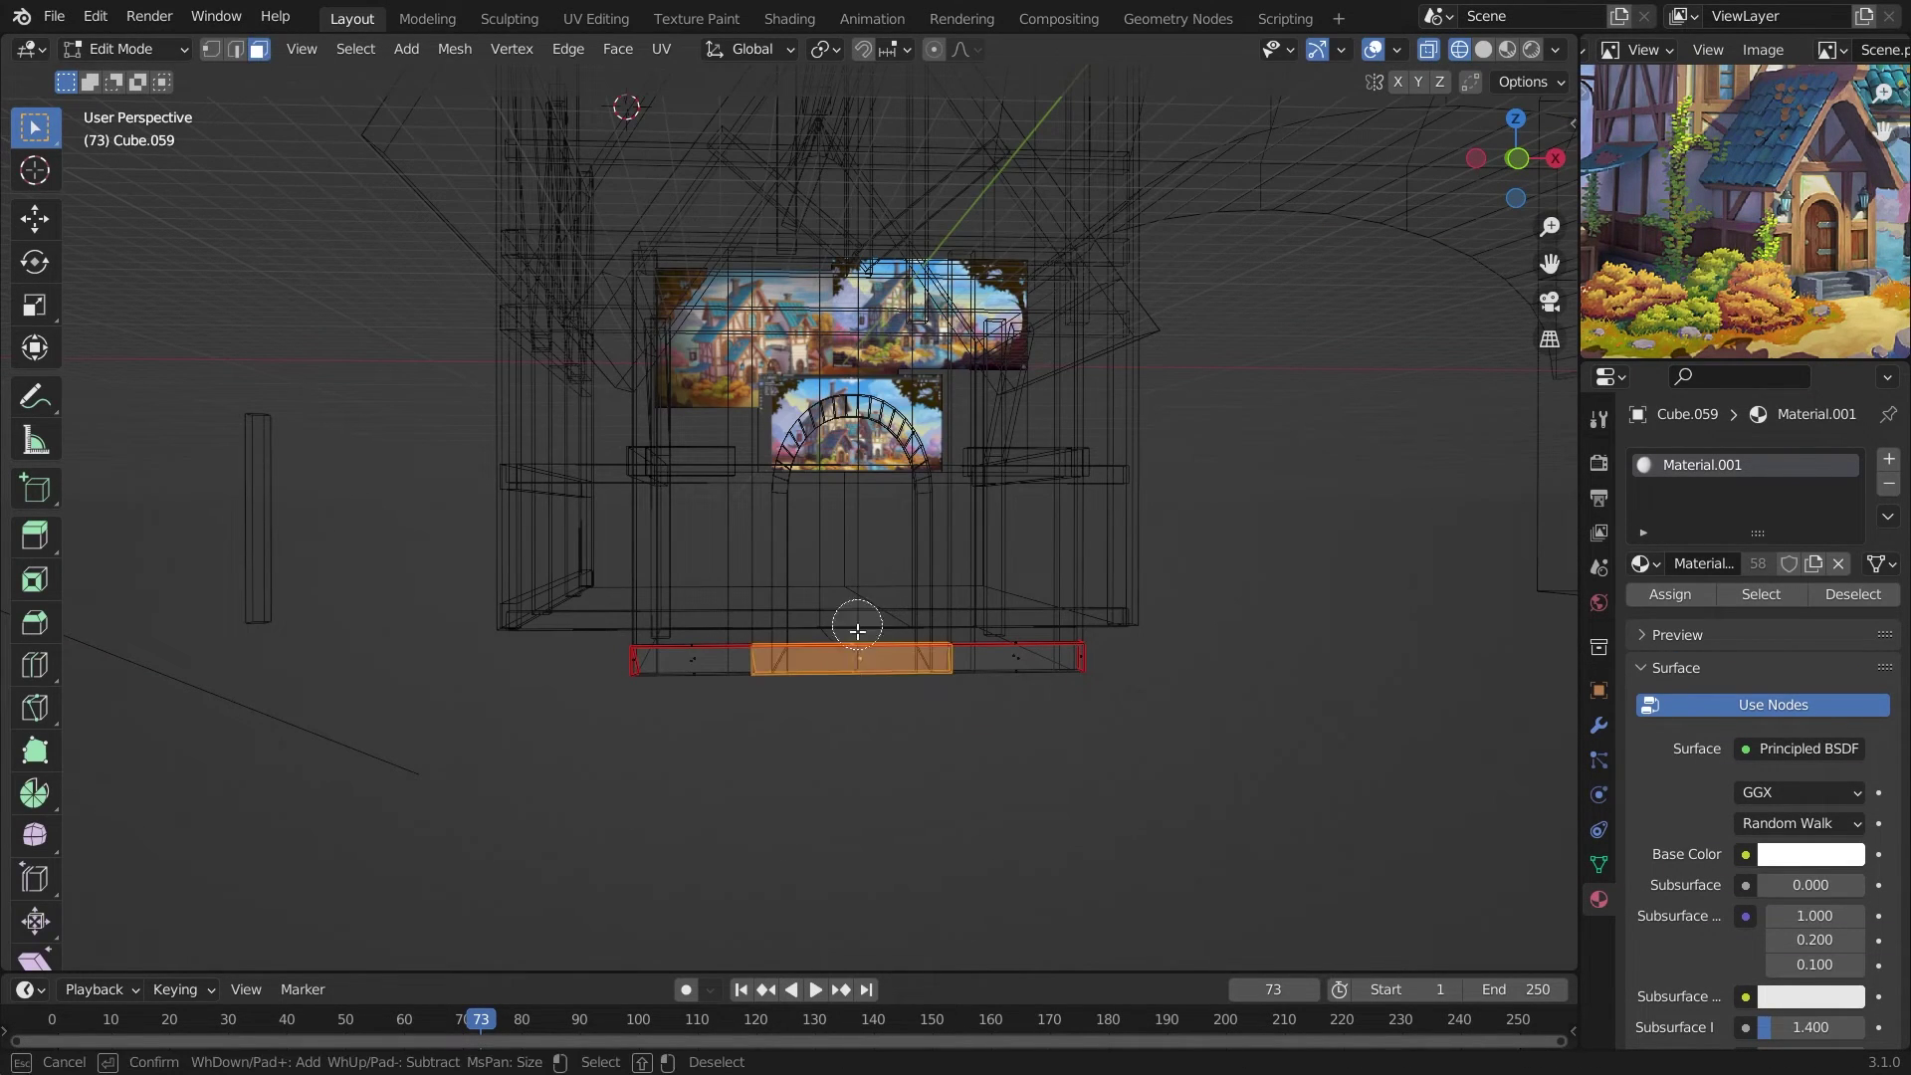
pyautogui.hotkey('shift', 'z')
pyautogui.hotkey('shift', 'z')
pyautogui.press('2')
pyautogui.moveTo(721, 724)
pyautogui.mouseDown(button='middle')
pyautogui.moveTo(495, 763)
pyautogui.moveTo(1500, 745)
pyautogui.mouseUp(button='middle')
pyautogui.press('z')
# Shorten the long tapered beam along X in isolated edit mode.
pyautogui.click(1296, 752)
pyautogui.press('Tab')
pyautogui.click(820, 335)
pyautogui.press('KP_Divide')
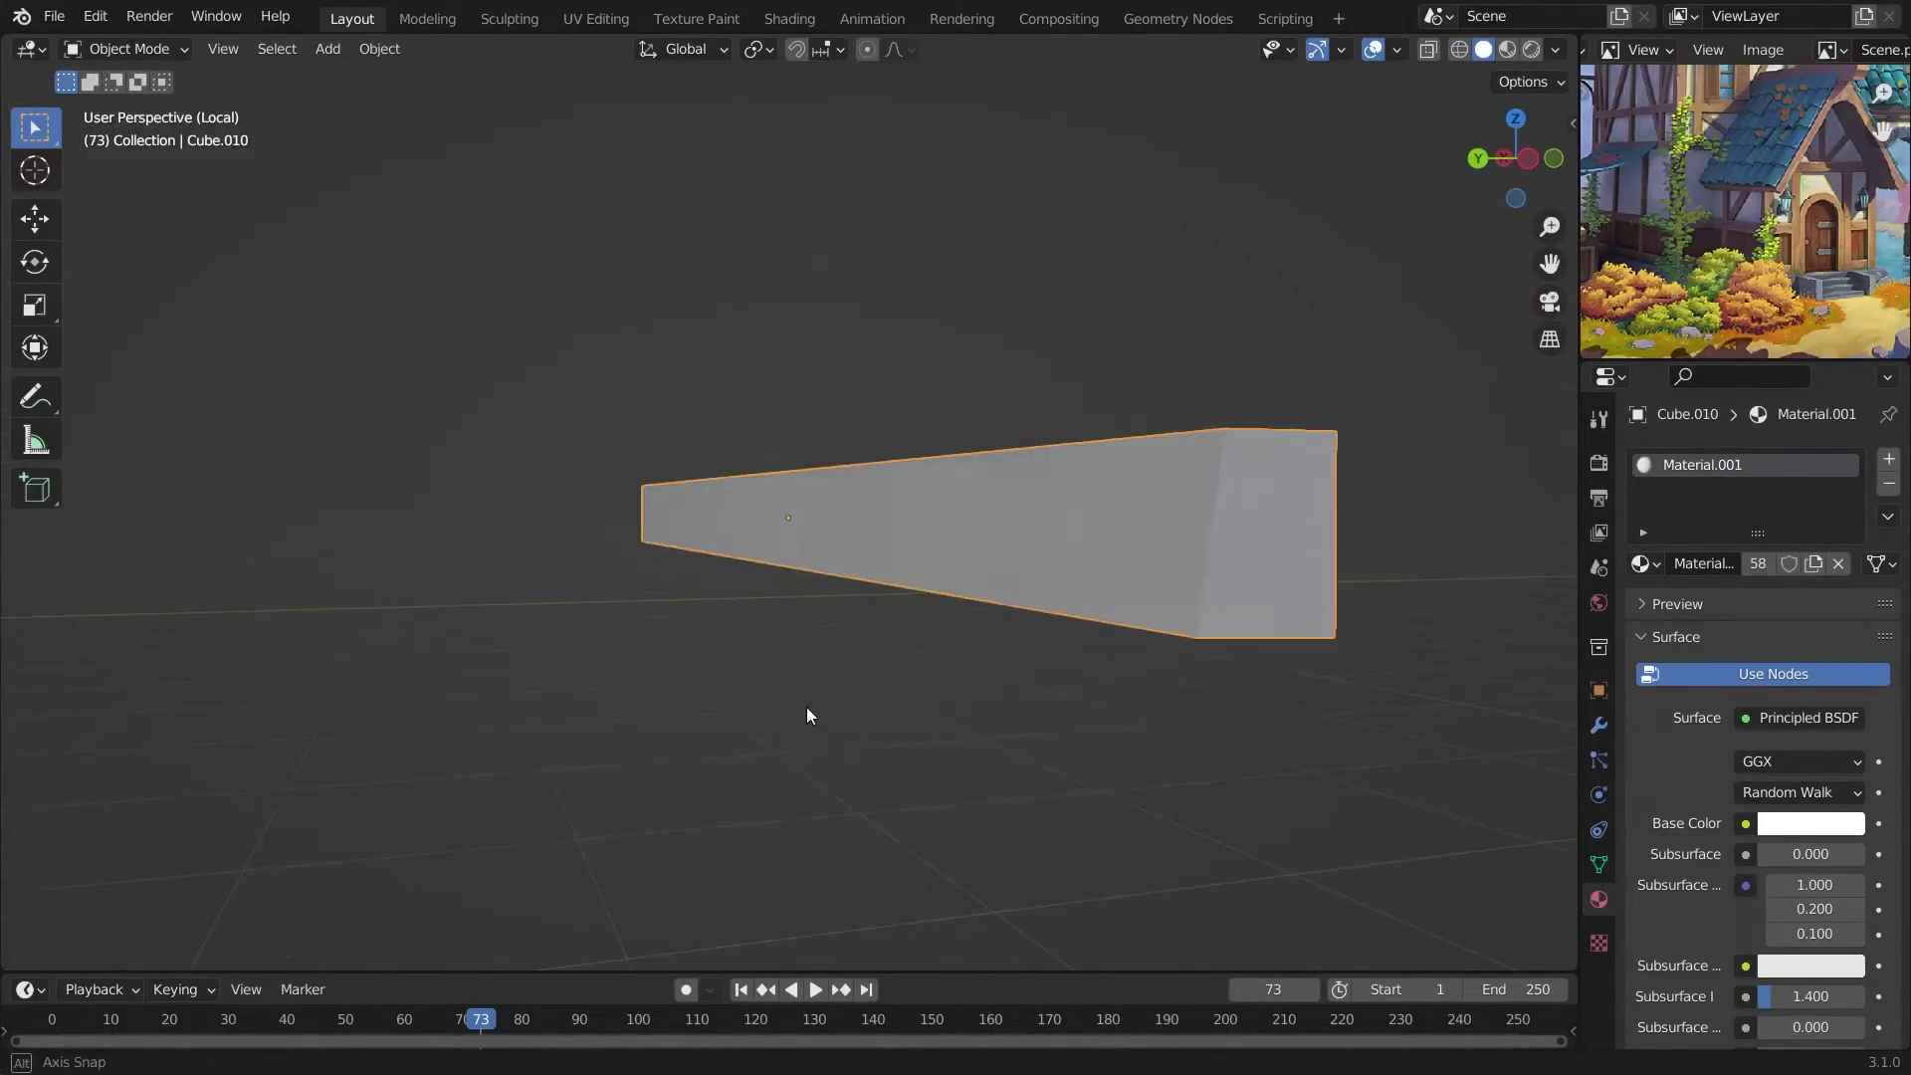
pyautogui.press('Tab')
pyautogui.press('s')
pyautogui.press('x')
pyautogui.click(1305, 661)
pyautogui.scroll(-3, 1165, 325)
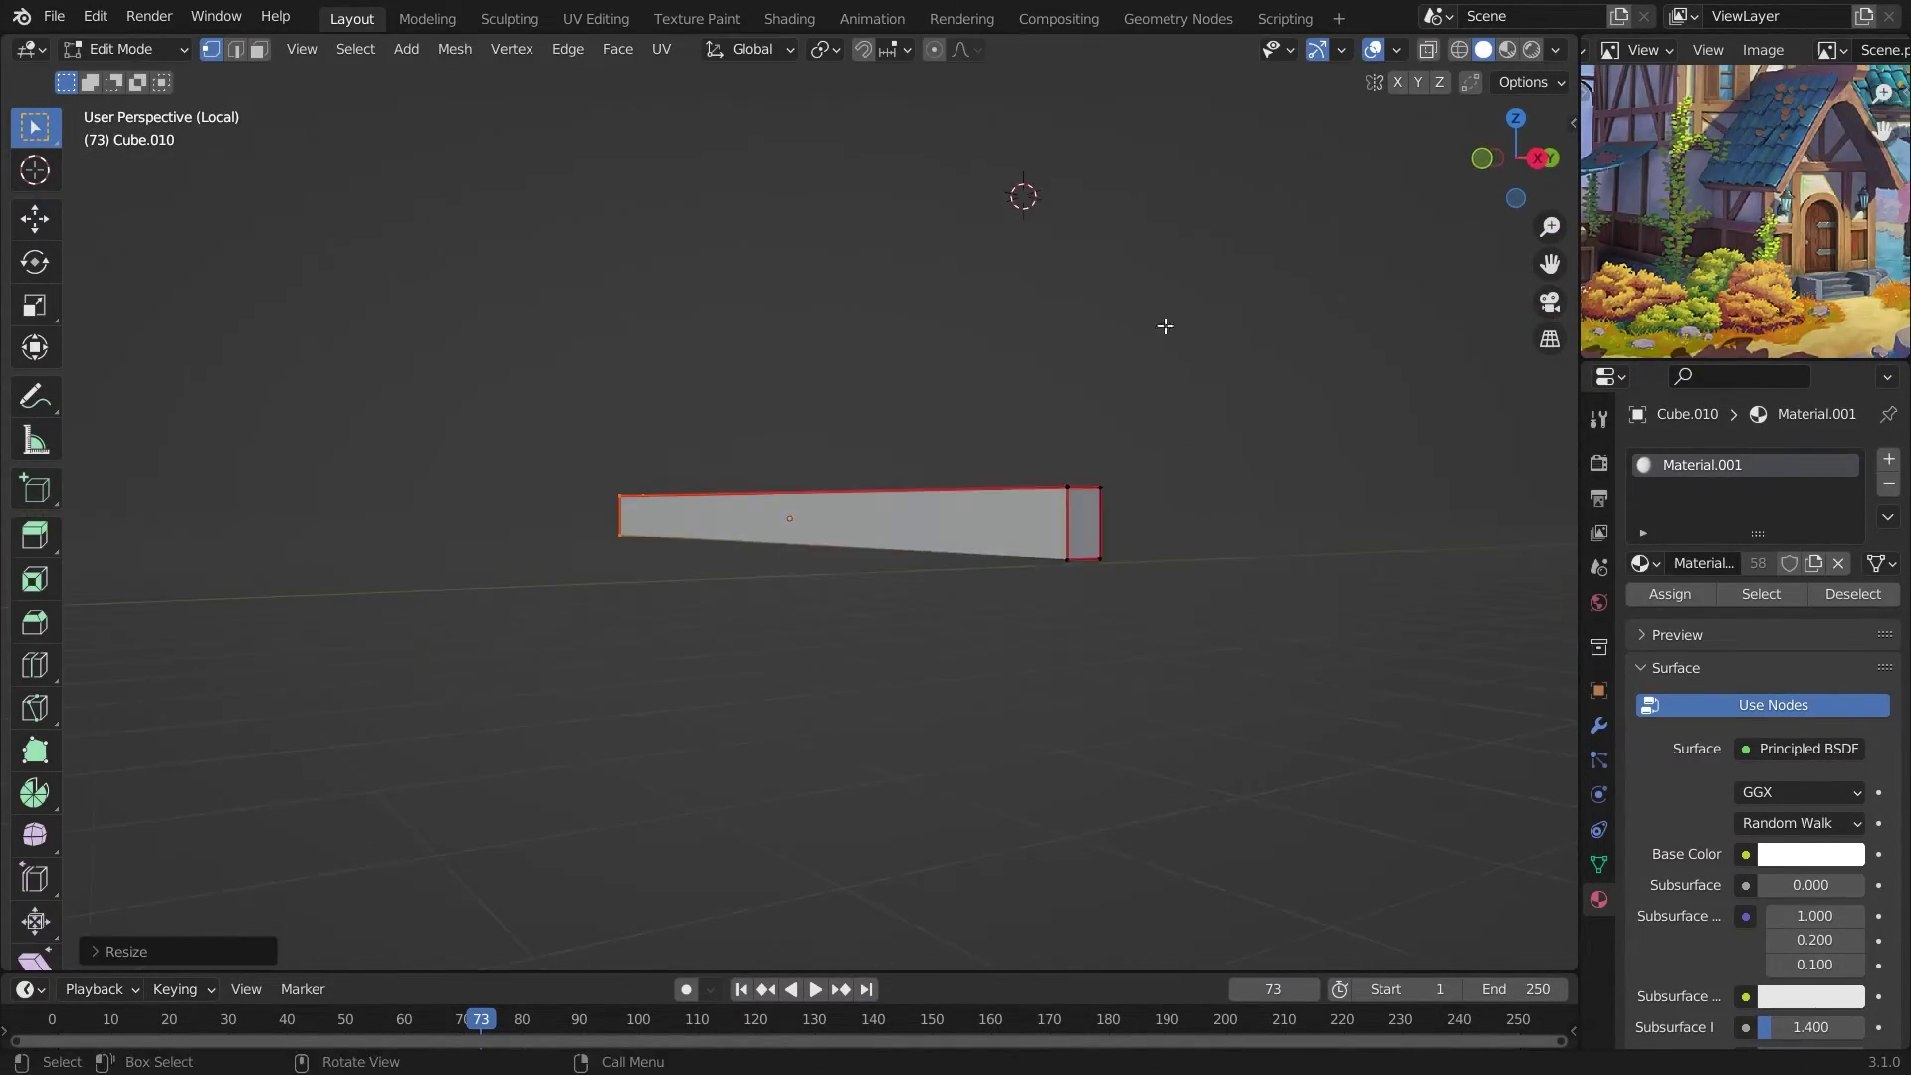
pyautogui.press('Tab')
pyautogui.press('KP_Divide')
# Scale the remaining base blocks narrower along X beside the doorway.
pyautogui.press('Tab')
pyautogui.hotkey('shift', 'z')
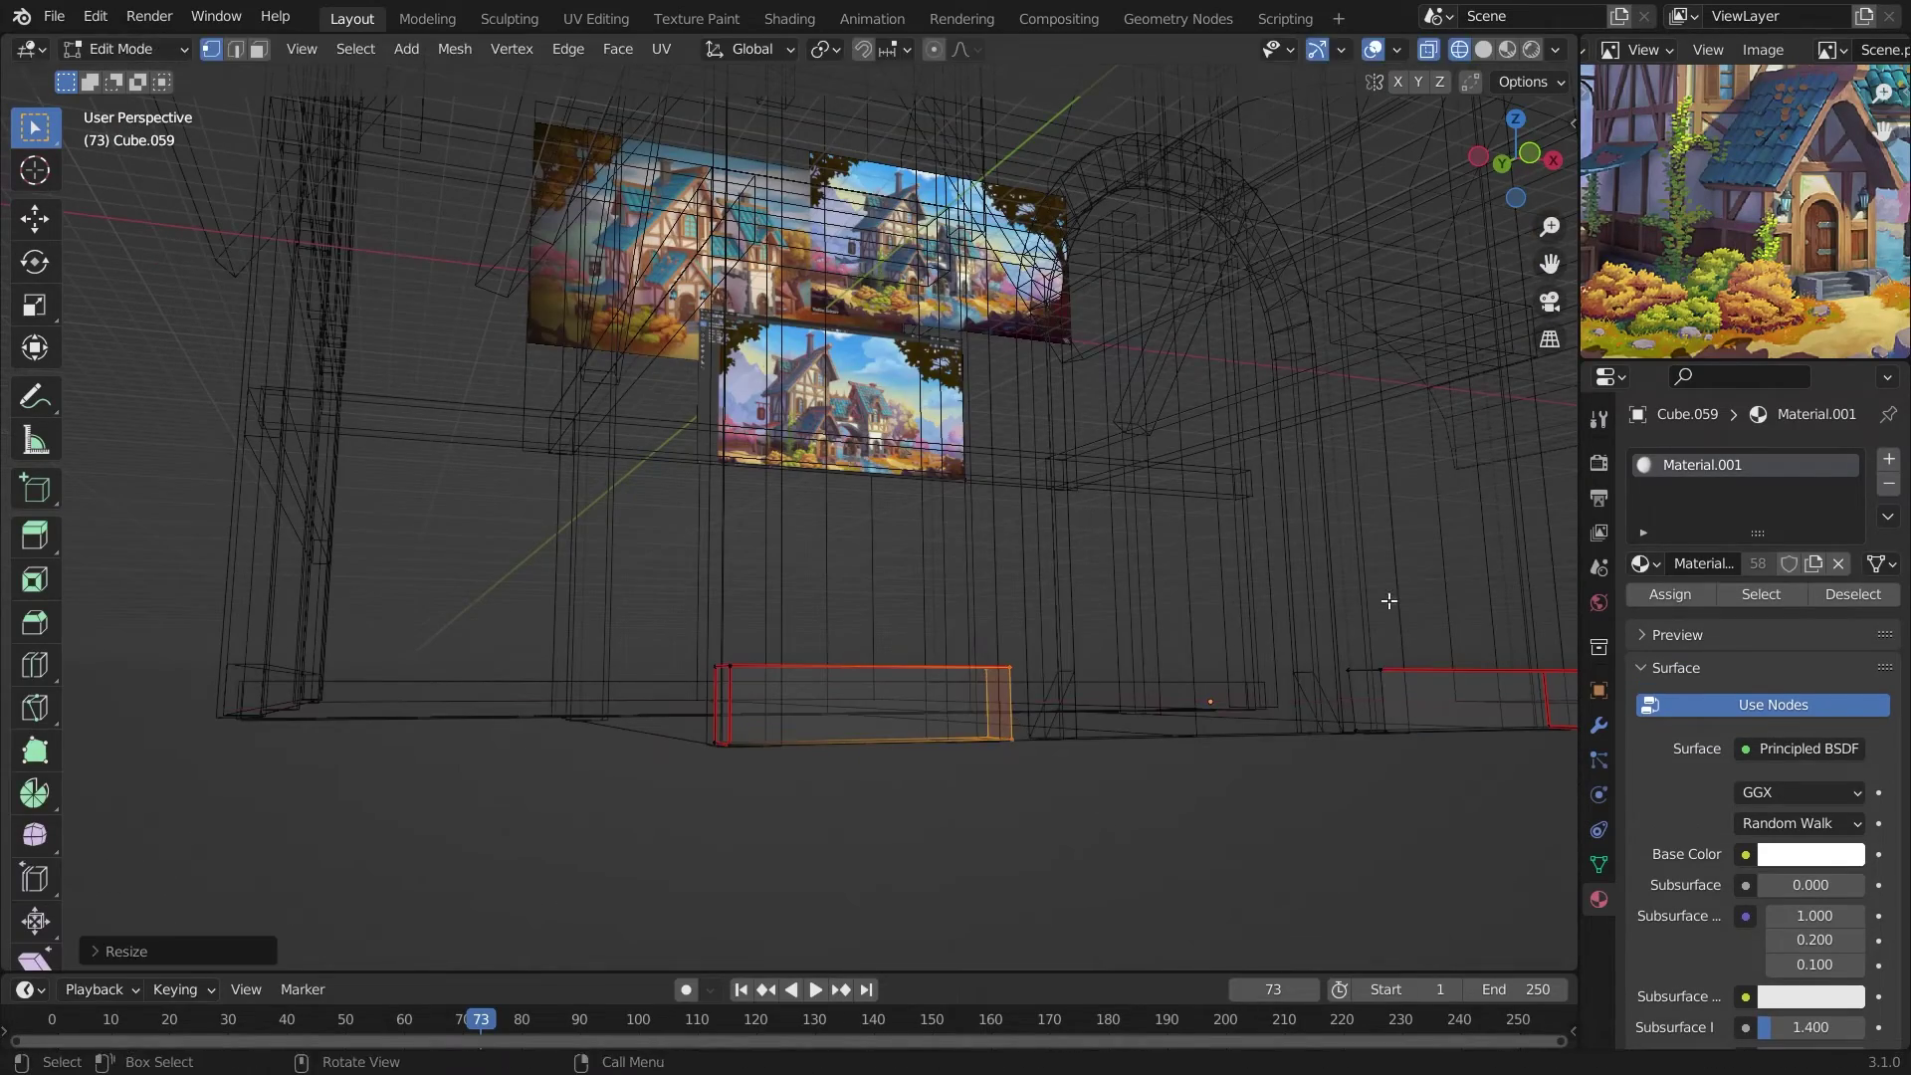
pyautogui.moveTo(1384, 596); pyautogui.dragTo(1278, 520, button='middle')
pyautogui.press('s')
pyautogui.press('x')
pyautogui.click(1463, 811)
pyautogui.press('Tab')
pyautogui.hotkey('shift', 'z')
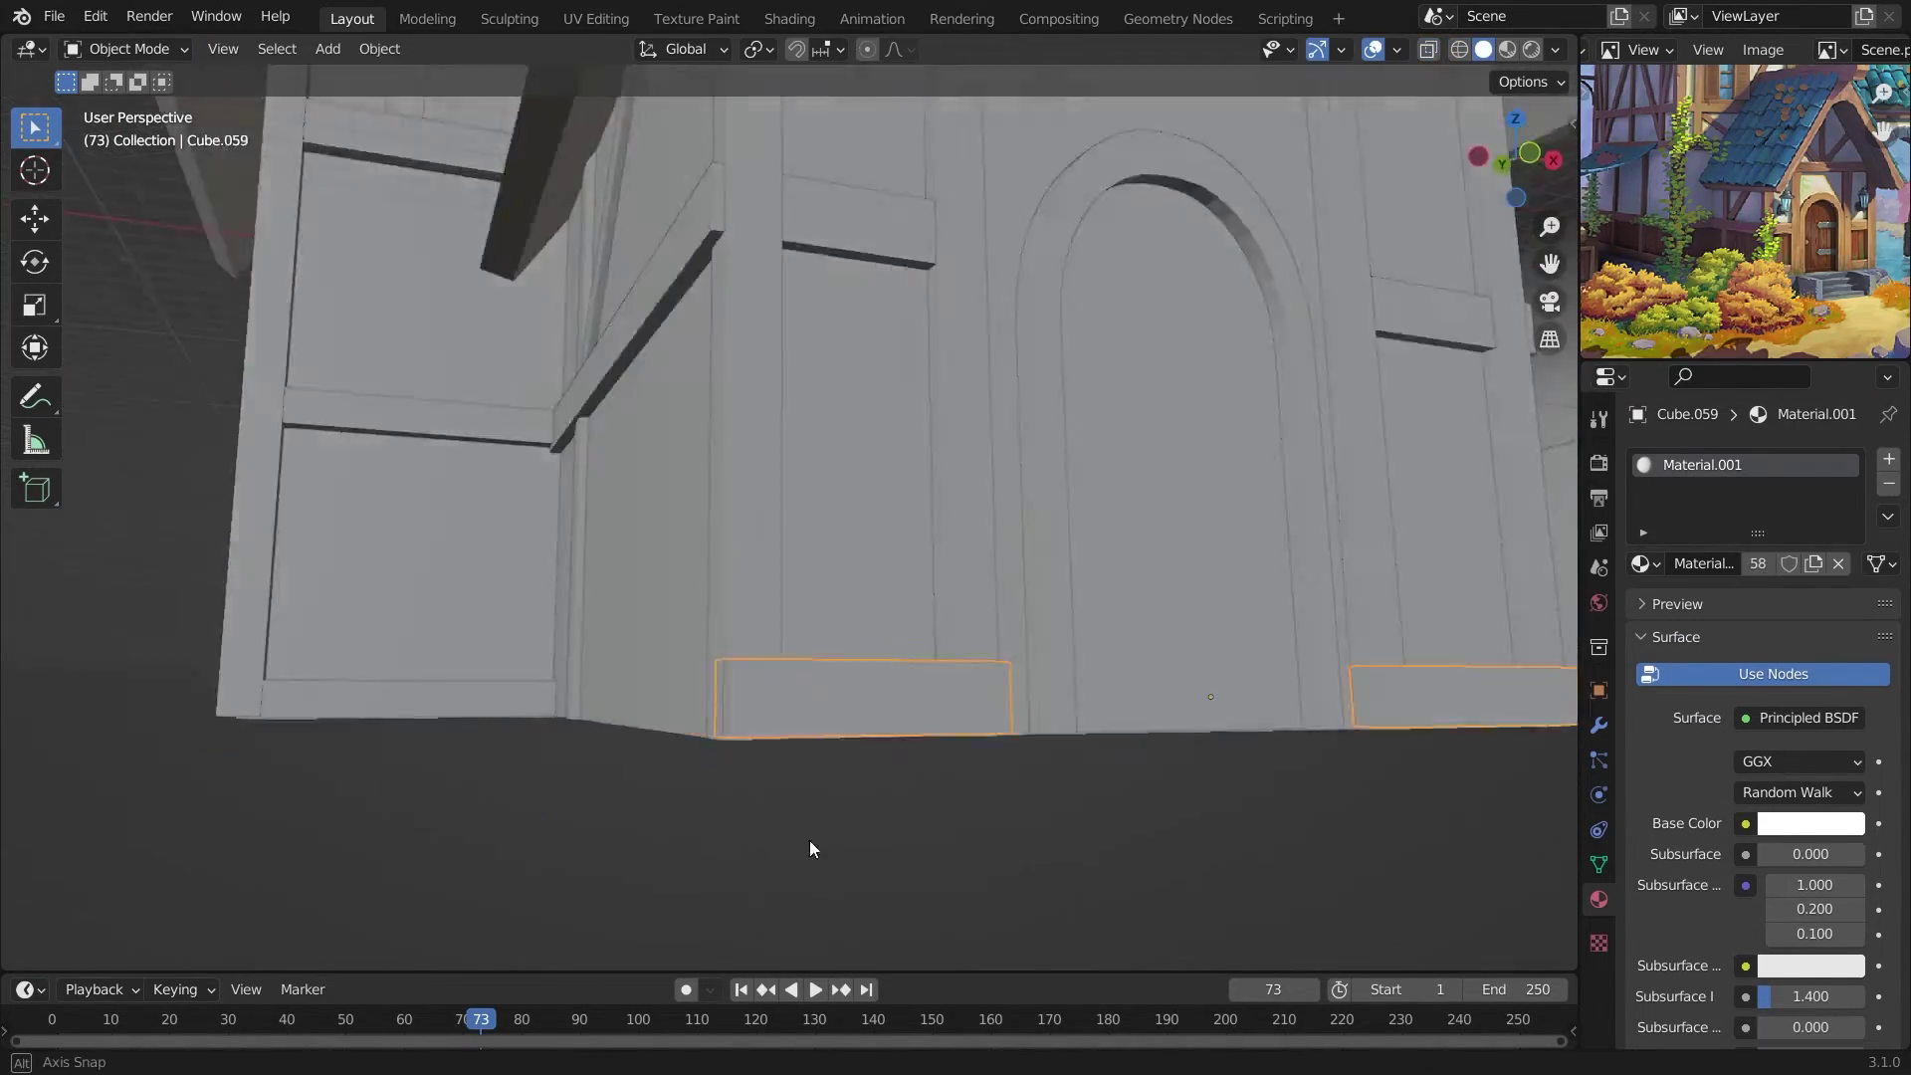
pyautogui.scroll(-4, 809, 840)
pyautogui.moveTo(842, 810)
pyautogui.mouseDown(button='middle')
pyautogui.moveTo(812, 742)
pyautogui.moveTo(1043, 766)
pyautogui.mouseUp(button='middle')
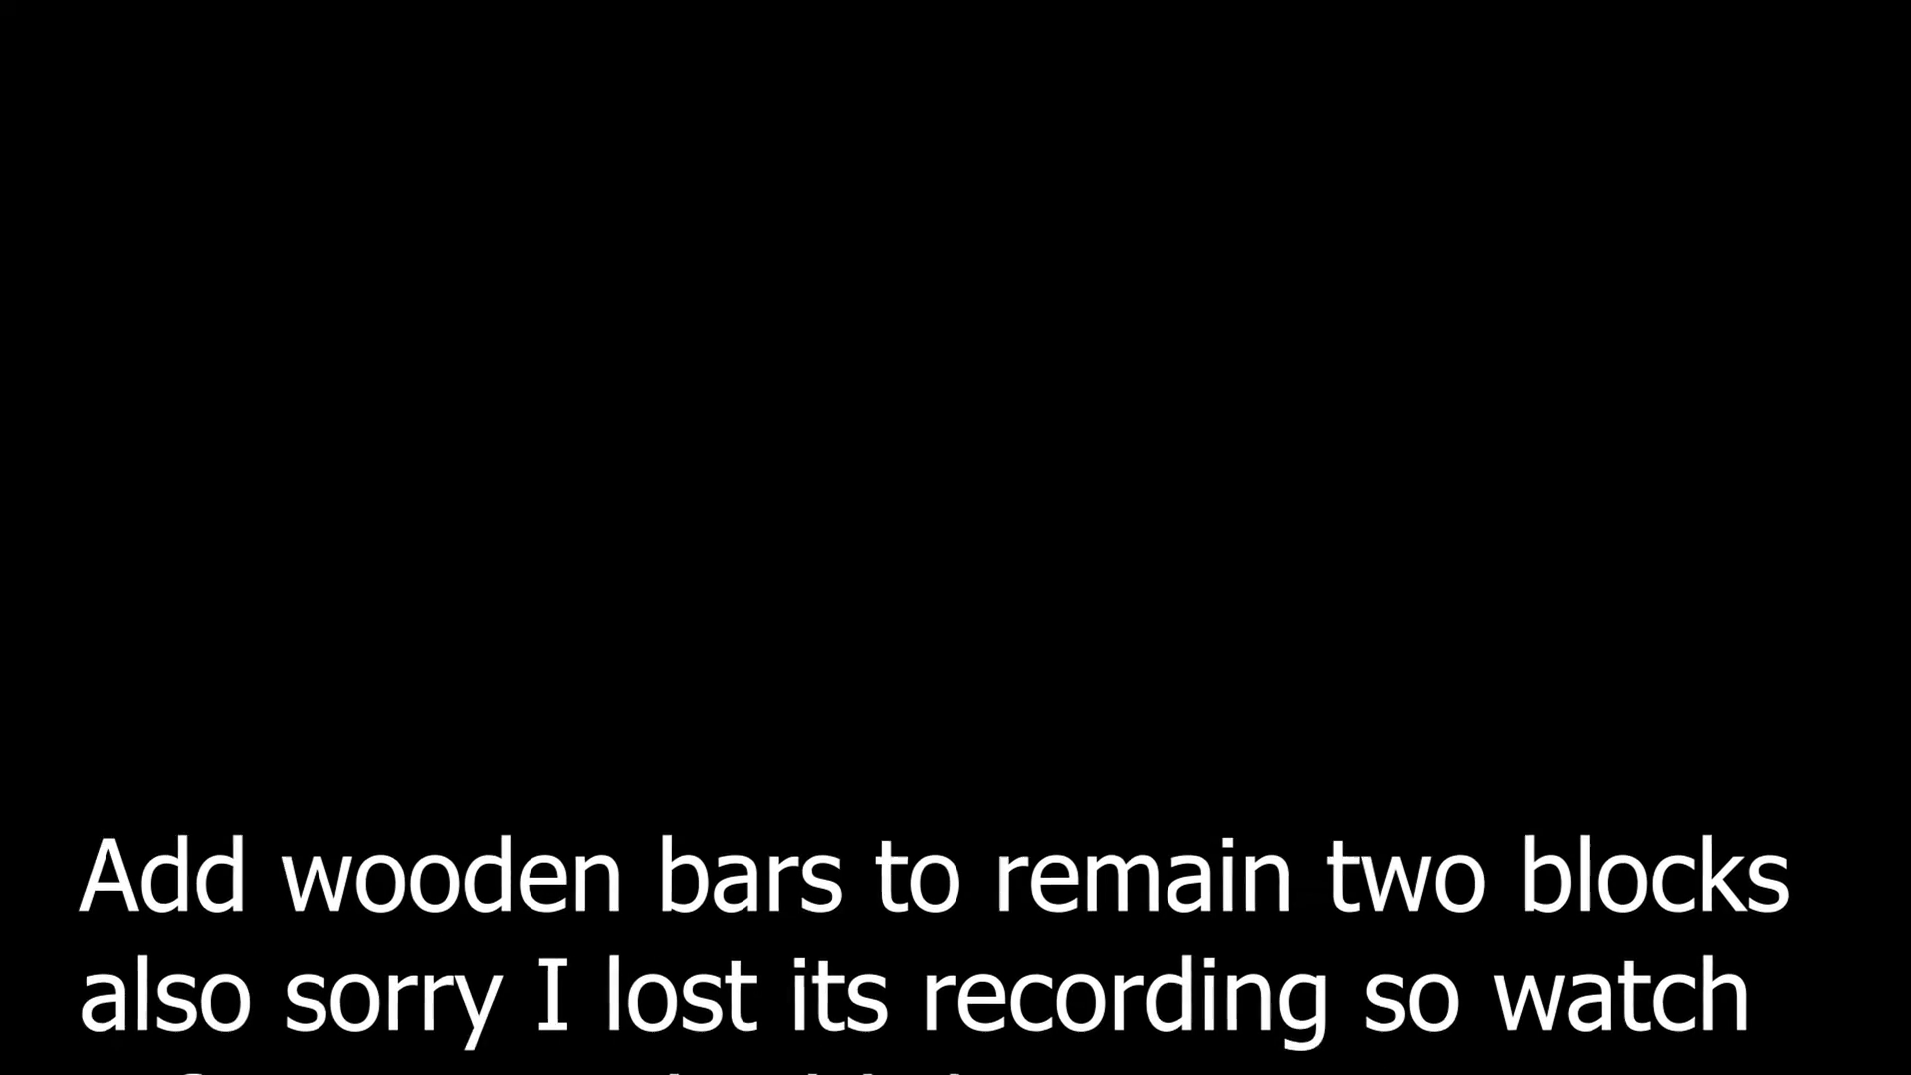